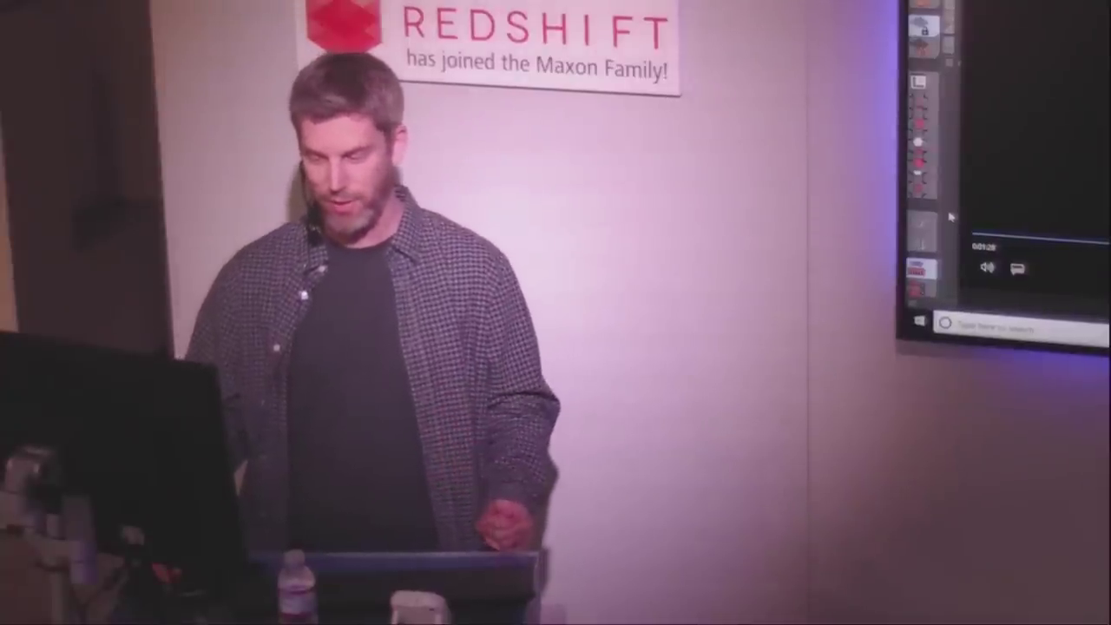
Switch to Cinema 4D, rewind the SimpleMoves animation to frame 0 and enlarge the timeline area
{"action": "key", "text": "alt+Tab"}
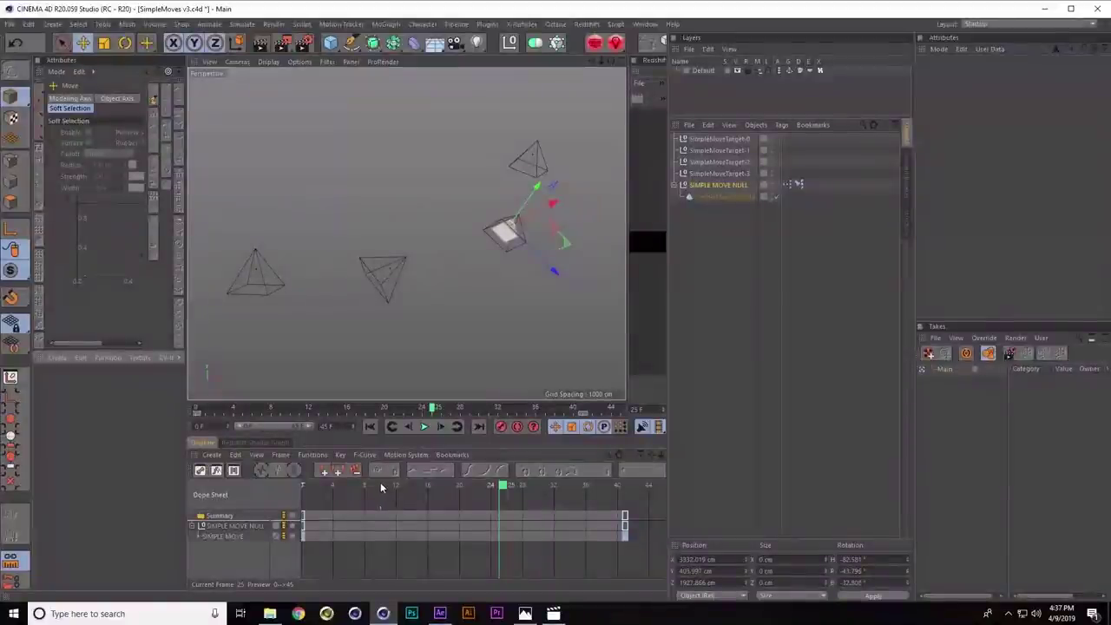
{"action": "left_click_drag", "start_coordinate": [380, 482], "coordinate": [282, 486]}
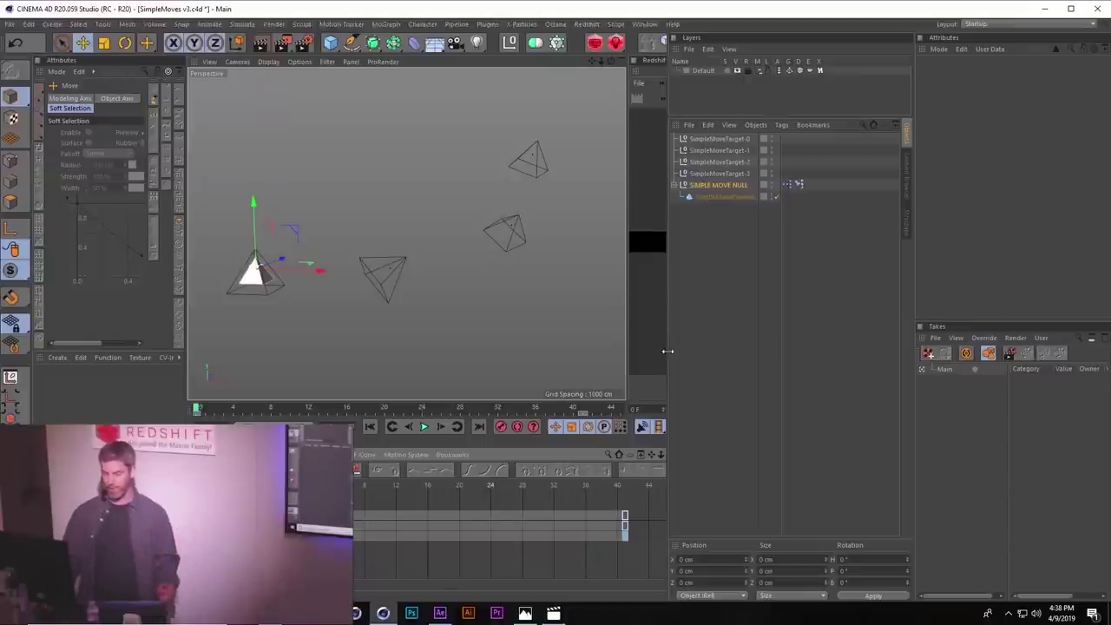
{"action": "left_click_drag", "start_coordinate": [483, 399], "coordinate": [484, 354]}
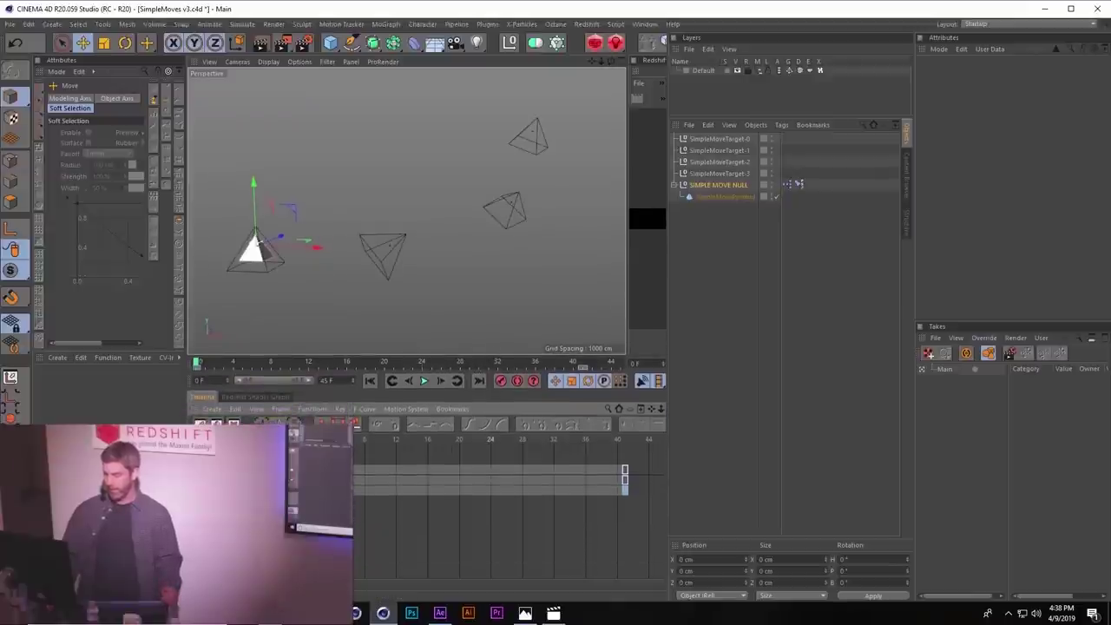
Reposition the SimpleMoveTarget-1 and SimpleMoveTarget-2 nulls in the viewport
{"action": "left_click", "coordinate": [734, 186]}
{"action": "left_click", "coordinate": [390, 263]}
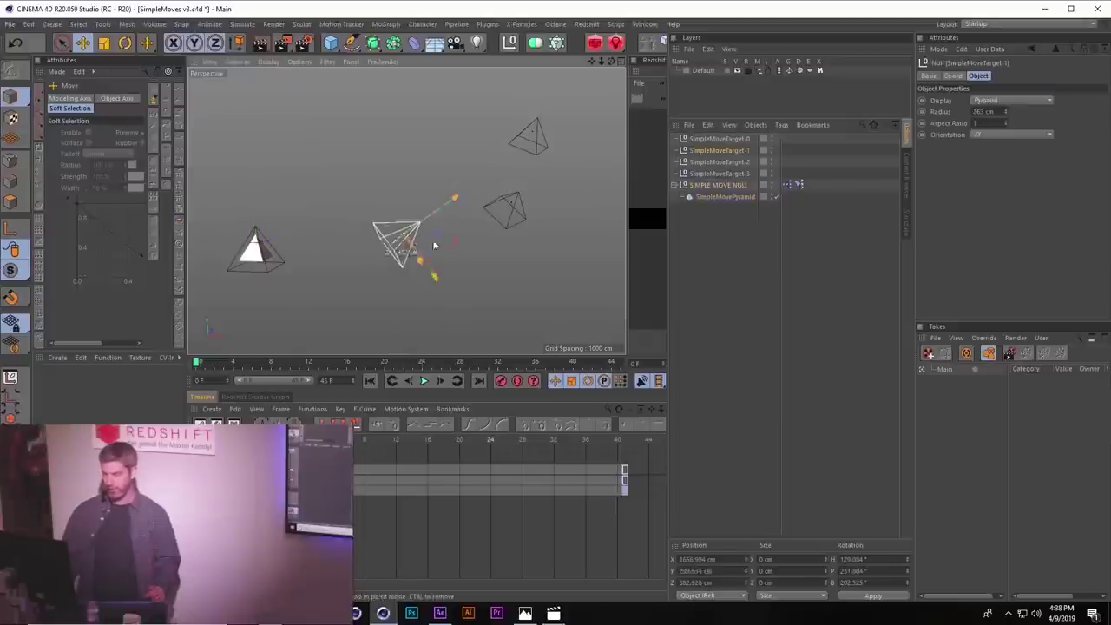
{"action": "left_click", "coordinate": [515, 217]}
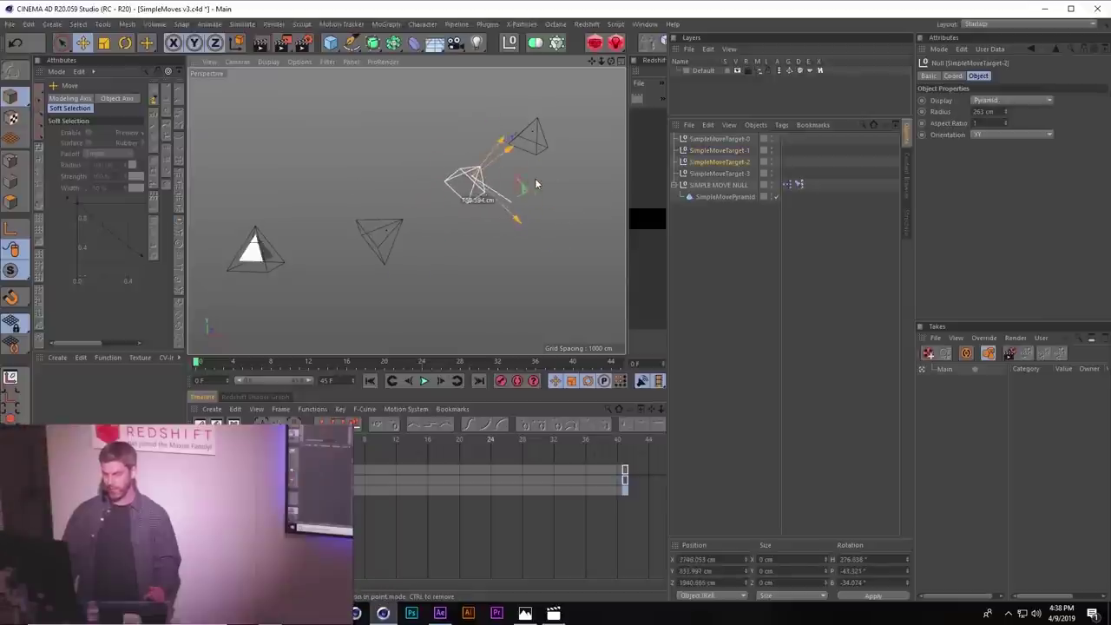
Scrub the SIMPLE MOVE value on SIMPLE MOVE NULL and display that track's F-curve in the timeline
{"action": "left_click", "coordinate": [703, 186]}
{"action": "mouse_move", "coordinate": [1020, 162]}
{"action": "left_mouse_down"}
{"action": "mouse_move", "coordinate": [1076, 160]}
{"action": "mouse_move", "coordinate": [1006, 169]}
{"action": "left_mouse_up"}
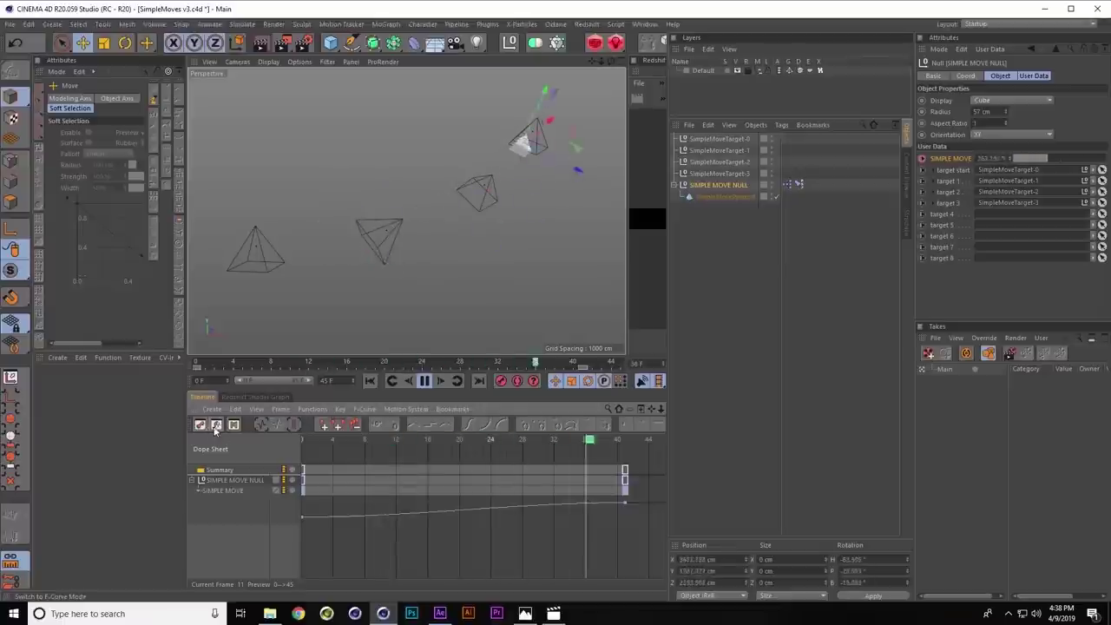
{"action": "left_click", "coordinate": [201, 425]}
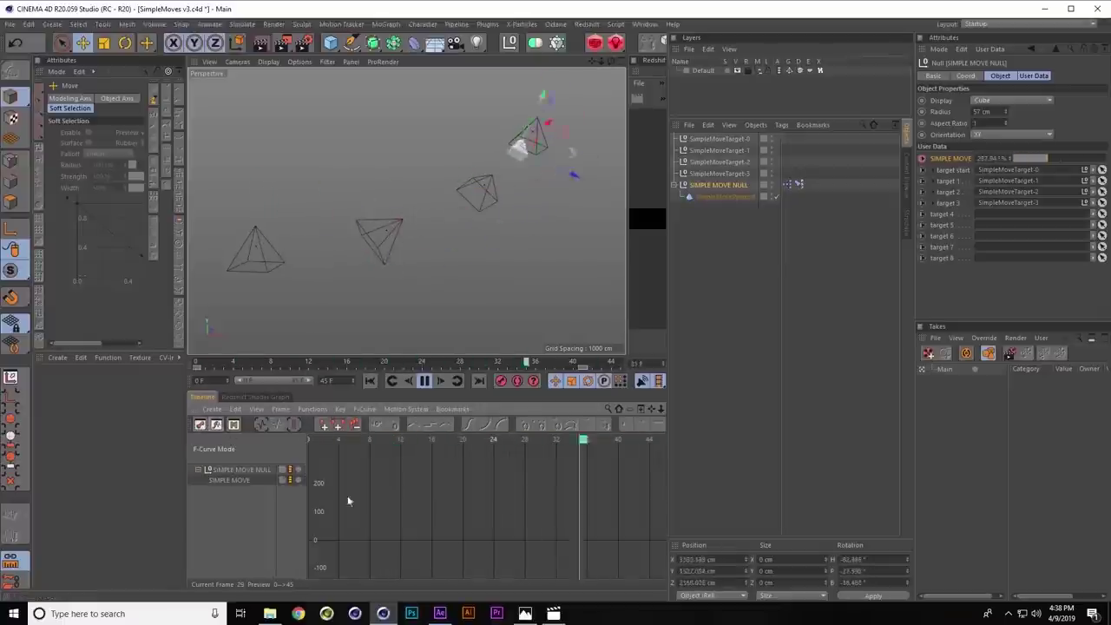
{"action": "left_click", "coordinate": [234, 480]}
{"action": "left_click_drag", "start_coordinate": [575, 509], "coordinate": [547, 469]}
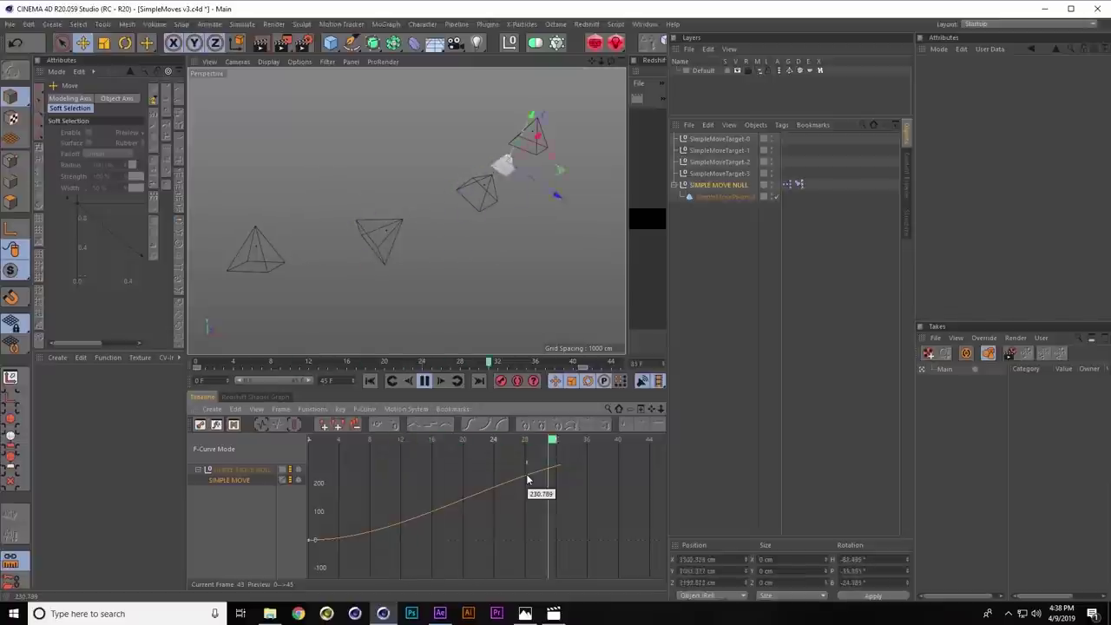
Move SimpleMoveTarget-1 to about X 1777, Y -46, Z 395 cm and rotate it to about 113°, 233°, 184°
{"action": "left_click", "coordinate": [390, 243]}
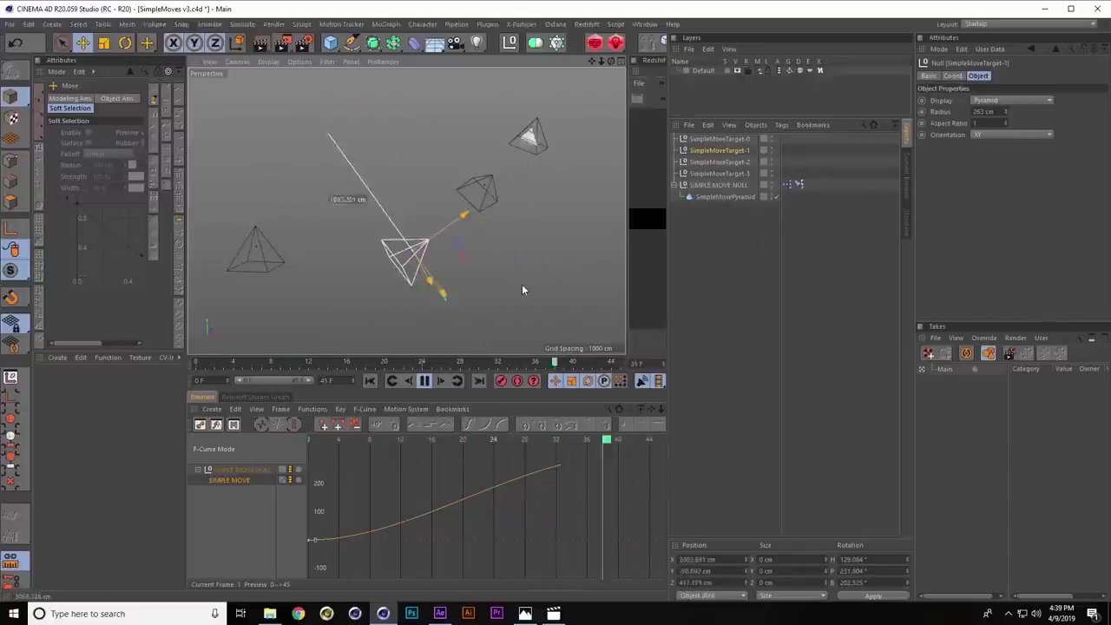
{"action": "key", "text": "r"}
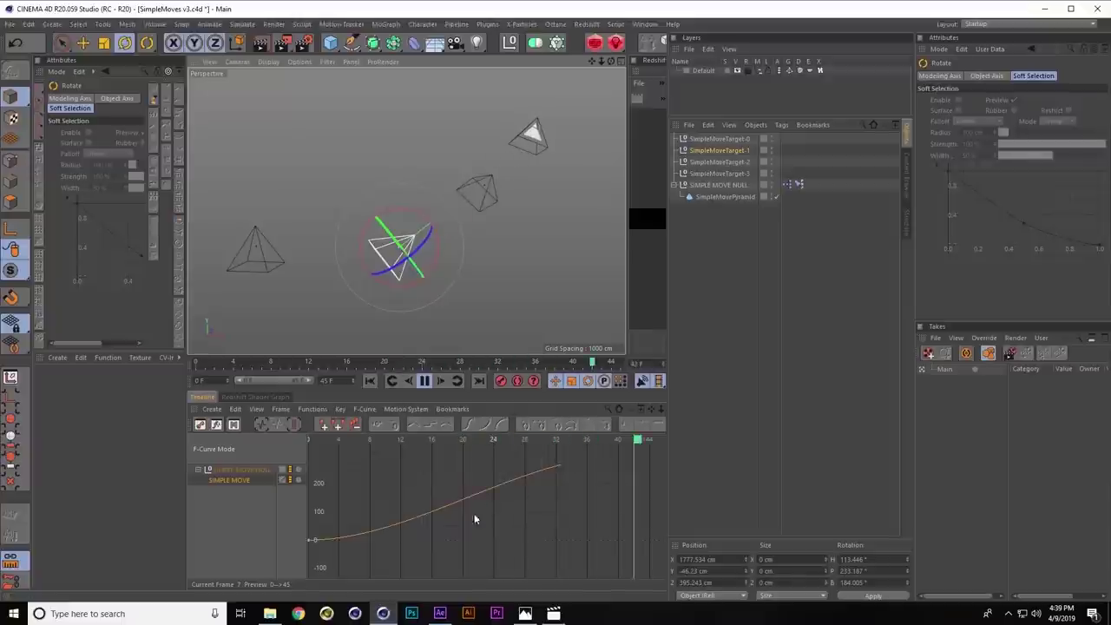
Reshape the SIMPLE MOVE F-curve with steep tangents at both end keys and a flat middle section
{"action": "left_click", "coordinate": [585, 524]}
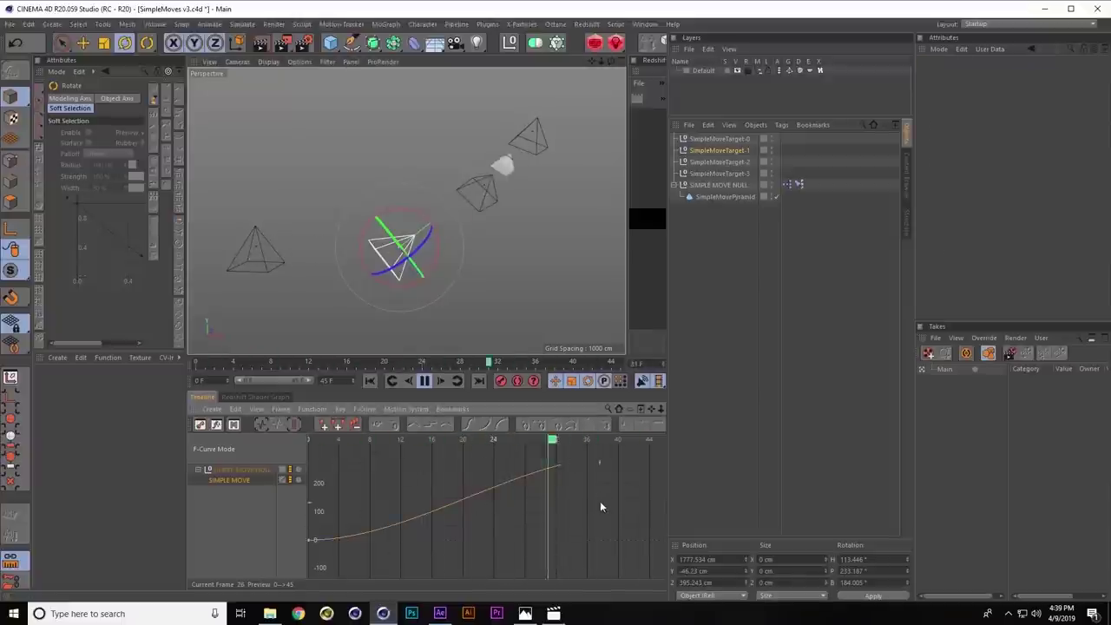
{"action": "left_click", "coordinate": [533, 476]}
{"action": "left_click_drag", "start_coordinate": [383, 534], "coordinate": [332, 476]}
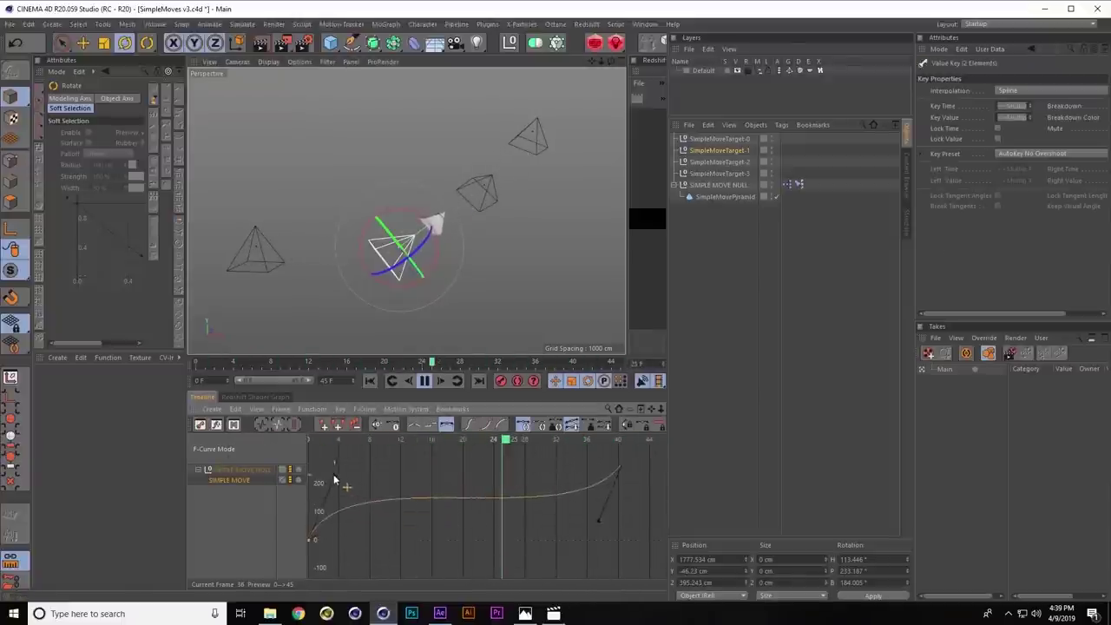
{"action": "left_click_drag", "start_coordinate": [635, 503], "coordinate": [607, 473]}
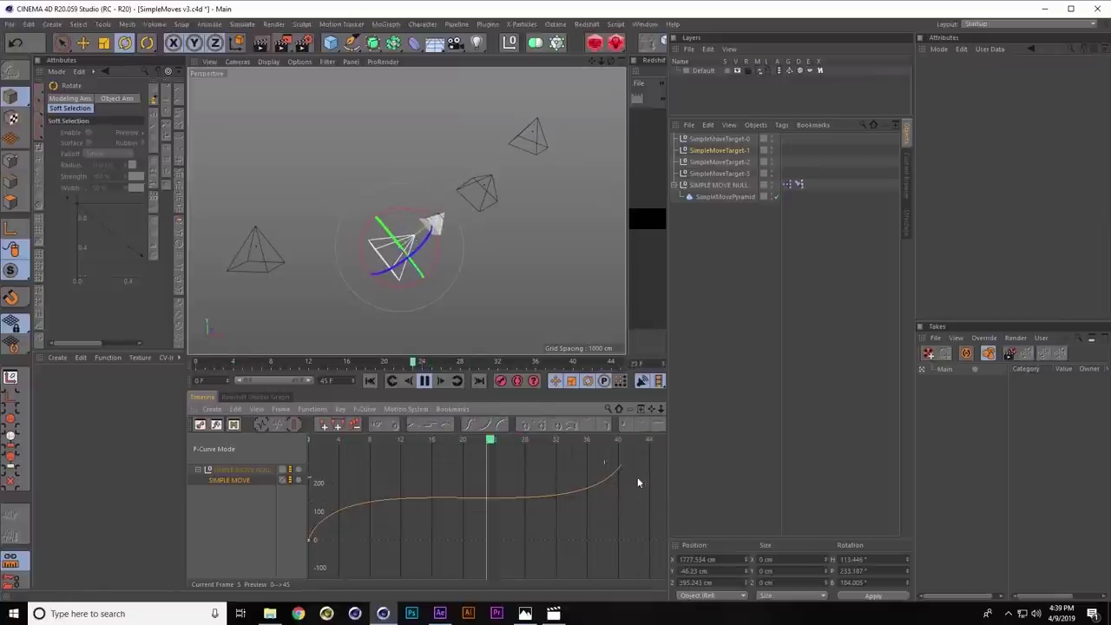
Flatten and lengthen the frame 41 key's left tangent to about -26 F and -45.5 %, and stop playback
{"action": "scroll", "coordinate": [445, 495], "scroll_direction": "down", "scroll_amount": 2}
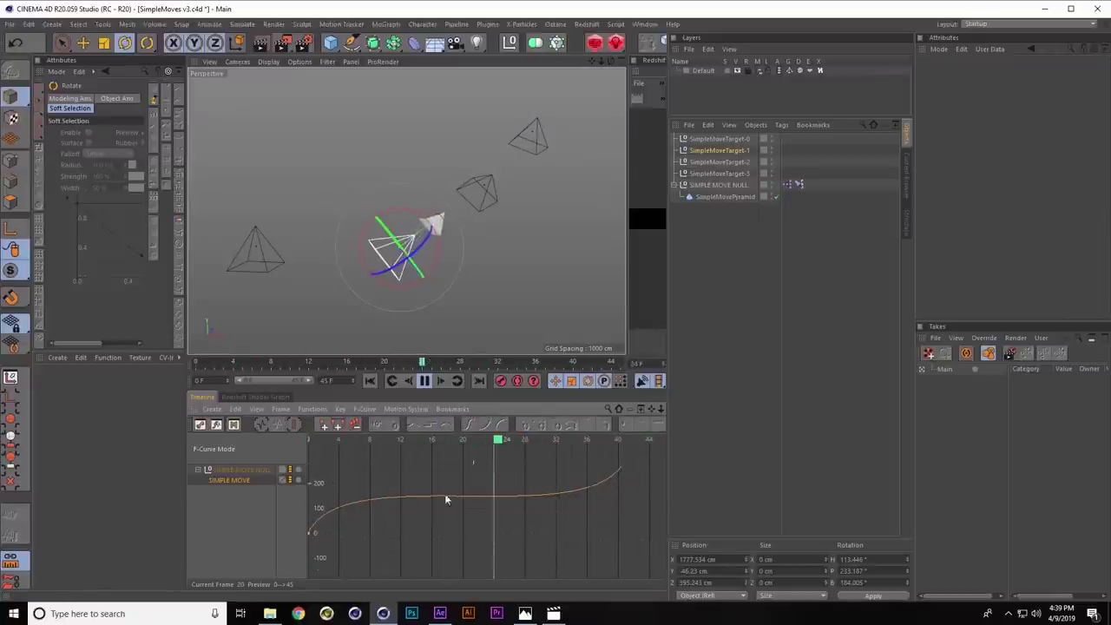
{"action": "left_click", "coordinate": [624, 470]}
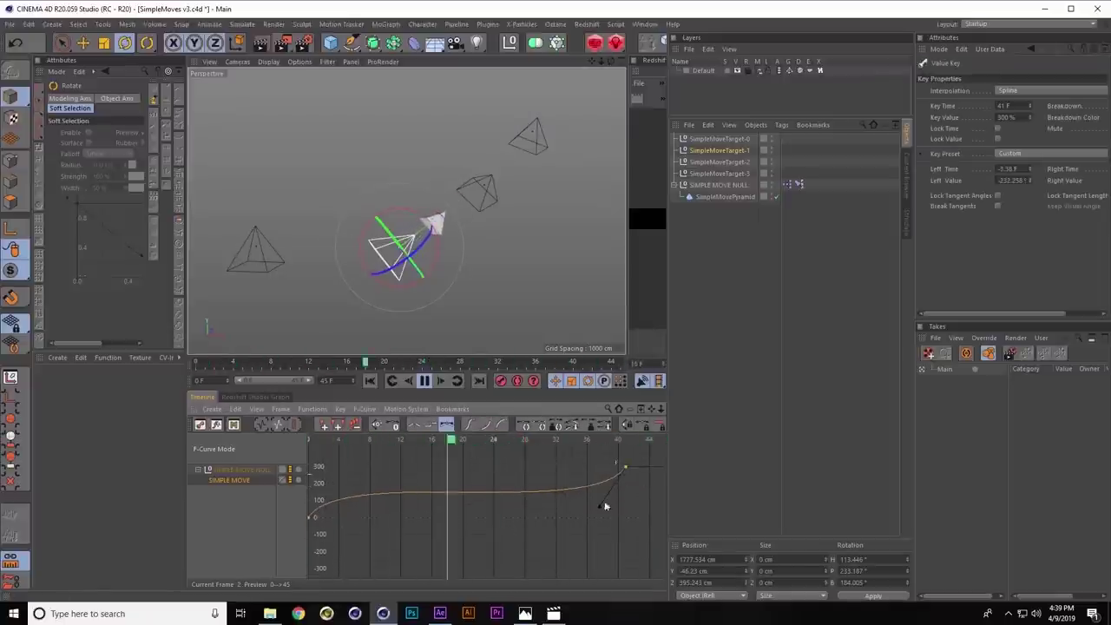
{"action": "left_click_drag", "start_coordinate": [602, 505], "coordinate": [424, 488]}
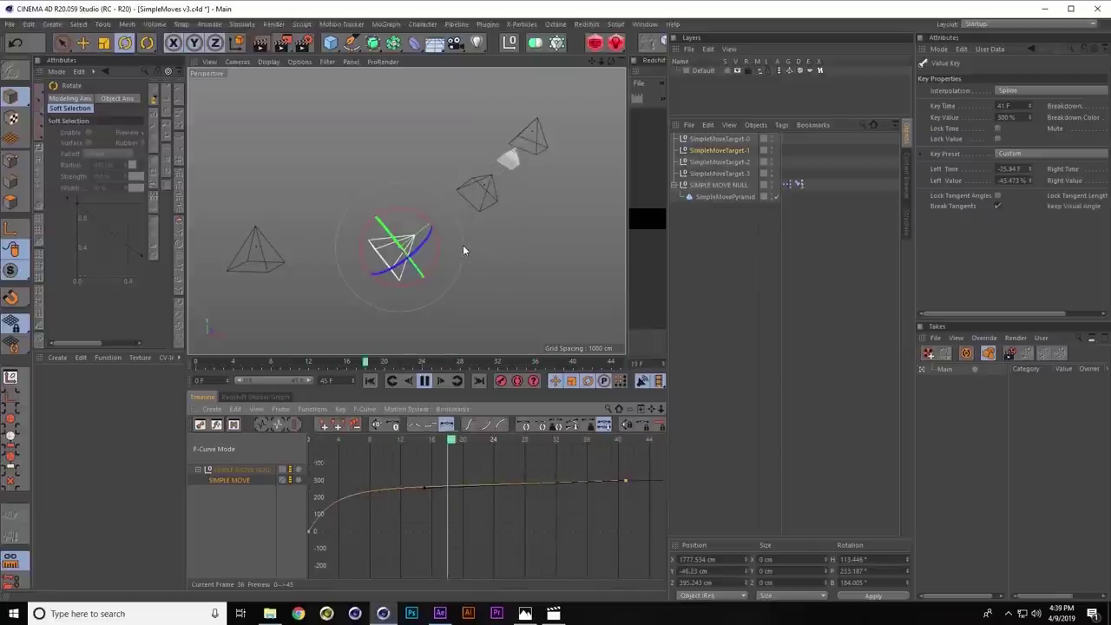
{"action": "left_click", "coordinate": [422, 381]}
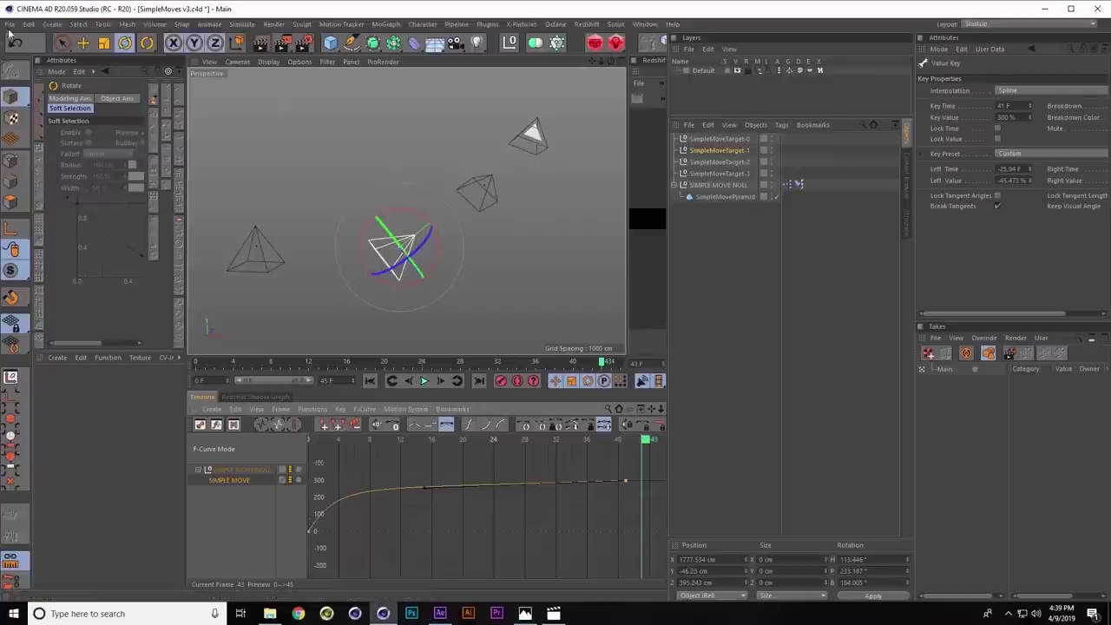
Switch to the open document animal focus.c4d
{"action": "left_click", "coordinate": [10, 24]}
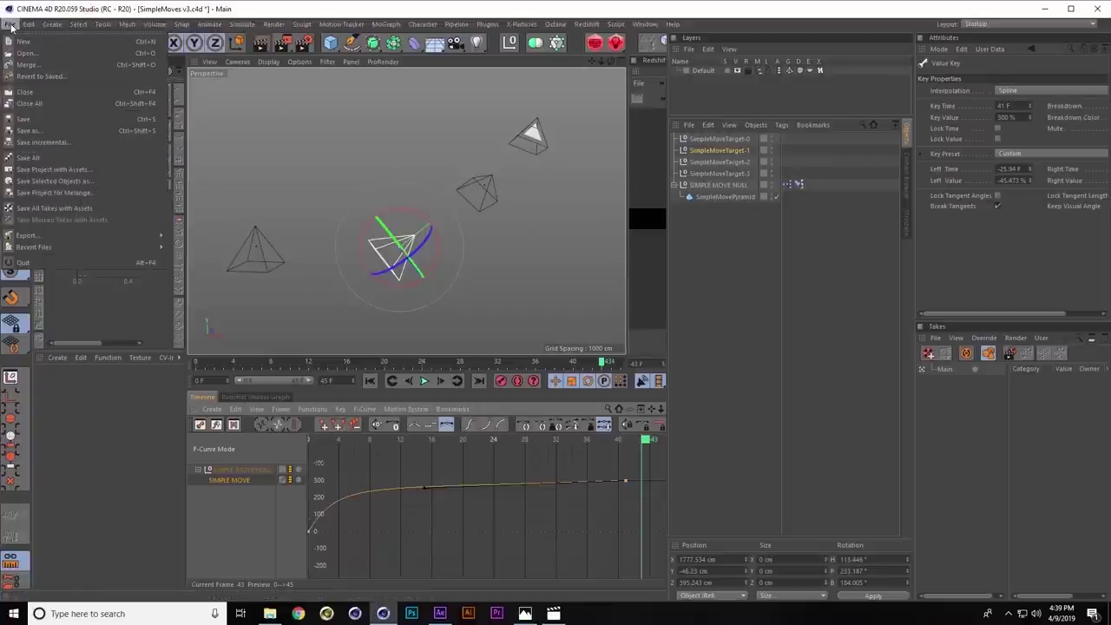
{"action": "left_click", "coordinate": [10, 24]}
{"action": "left_click", "coordinate": [645, 24]}
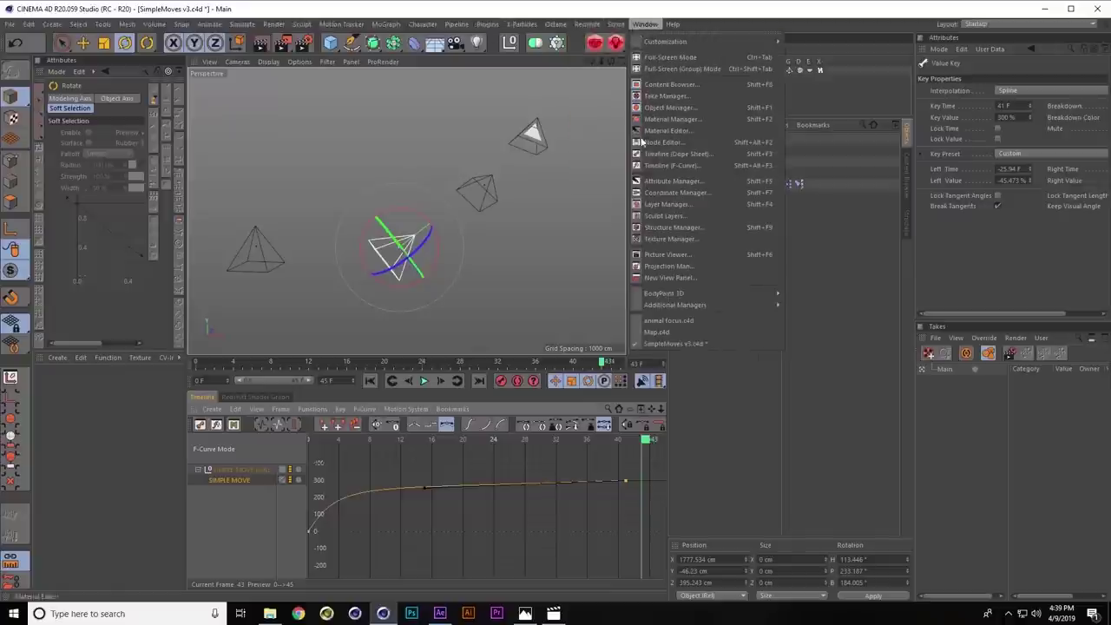
{"action": "left_click", "coordinate": [671, 321]}
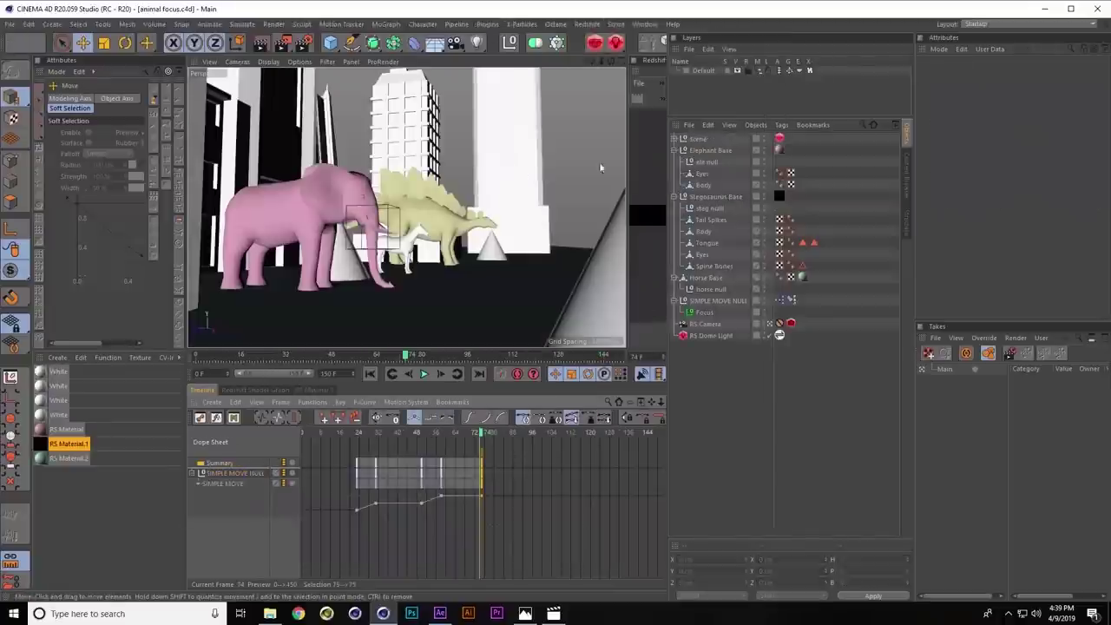
Widen the Redshift RenderView beside the viewport and show the RS Camera's object properties at frame 57
{"action": "left_click_drag", "start_coordinate": [626, 190], "coordinate": [414, 190]}
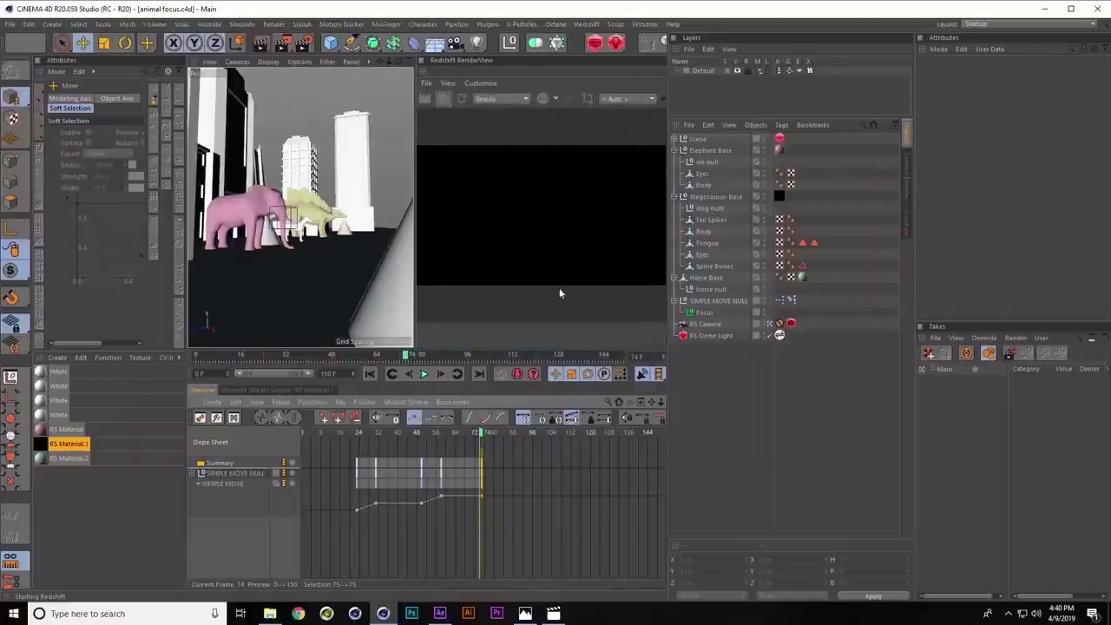
{"action": "left_click", "coordinate": [440, 431]}
{"action": "left_click", "coordinate": [713, 325]}
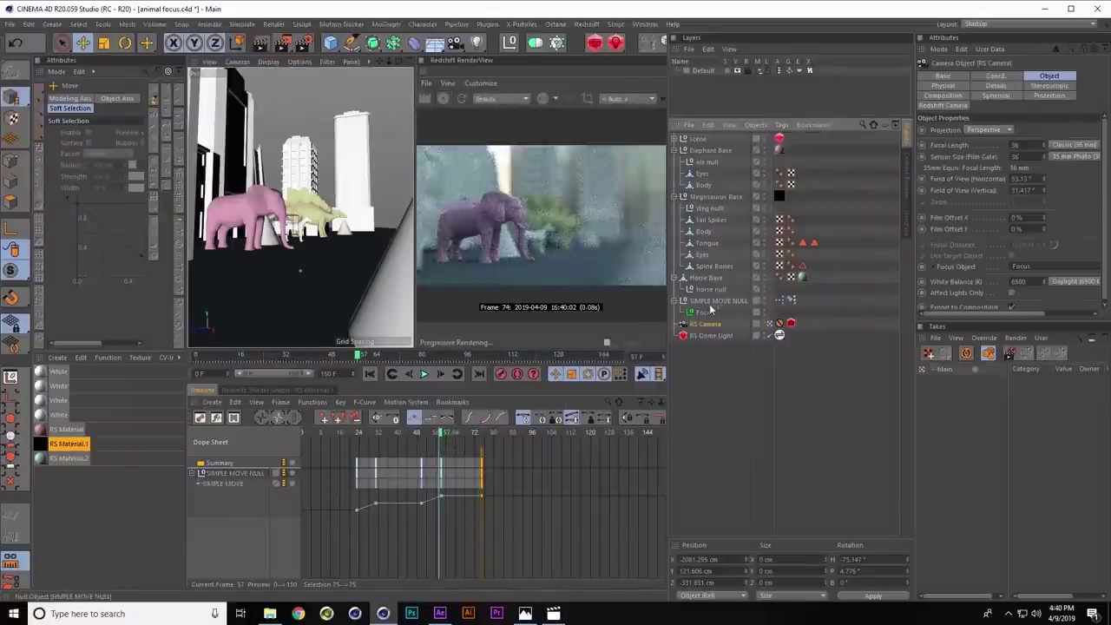
{"action": "left_click_drag", "start_coordinate": [414, 171], "coordinate": [382, 167]}
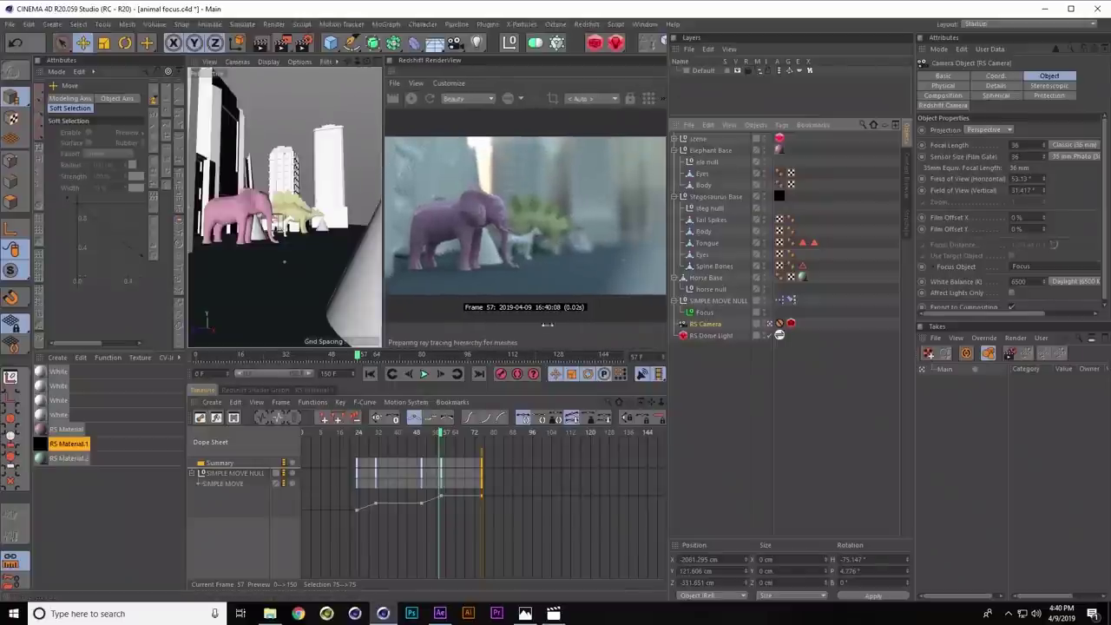
Scrub from frame 23 to frame 67 to preview the focus shift, and inspect the targets of SIMPLE MOVE NULL
{"action": "left_click", "coordinate": [358, 432]}
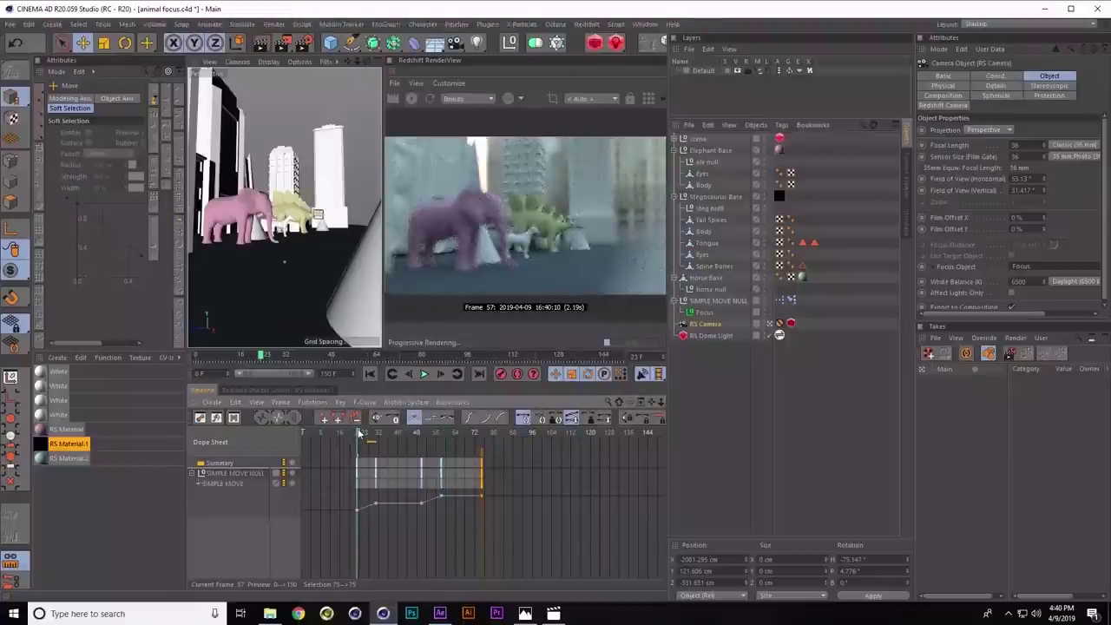
{"action": "left_click_drag", "start_coordinate": [358, 432], "coordinate": [364, 432]}
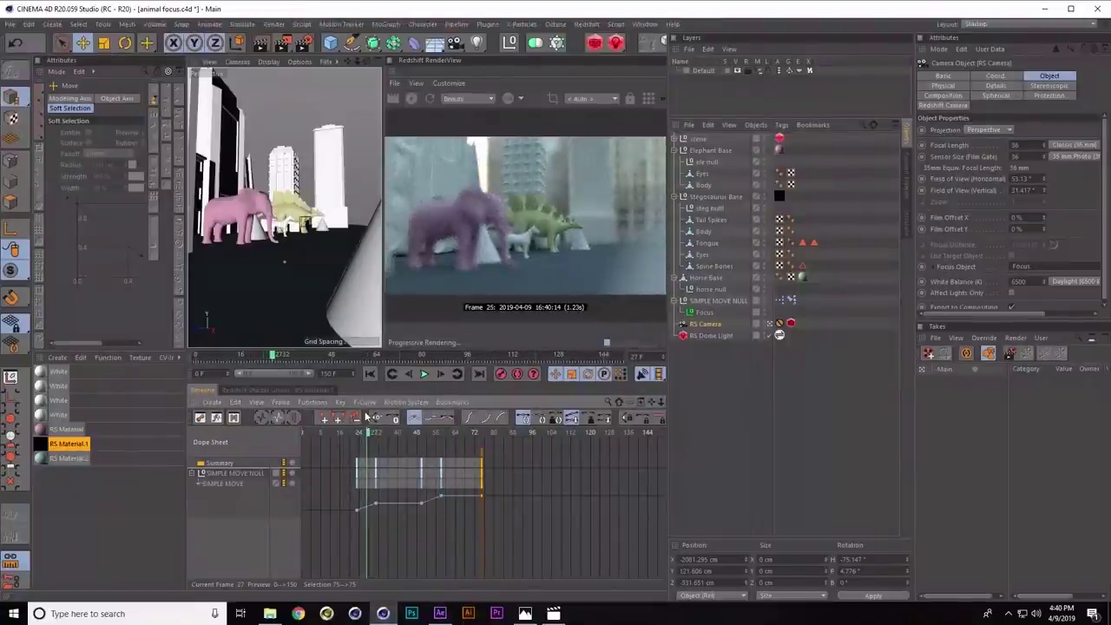
{"action": "left_click", "coordinate": [393, 433]}
{"action": "left_click_drag", "start_coordinate": [393, 433], "coordinate": [471, 436]}
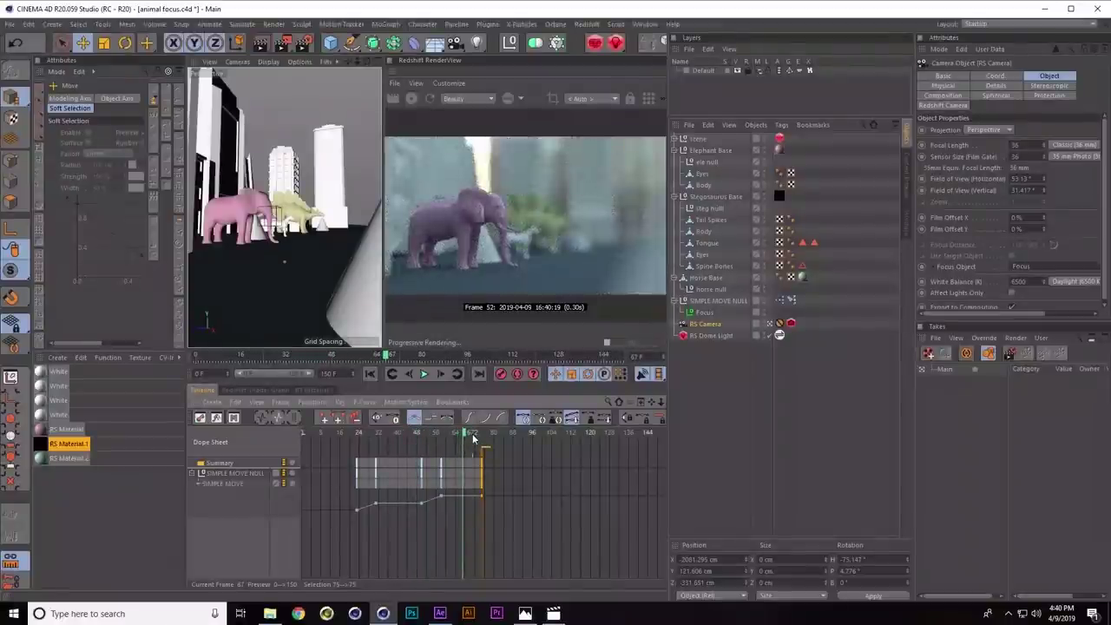
{"action": "left_click", "coordinate": [703, 300]}
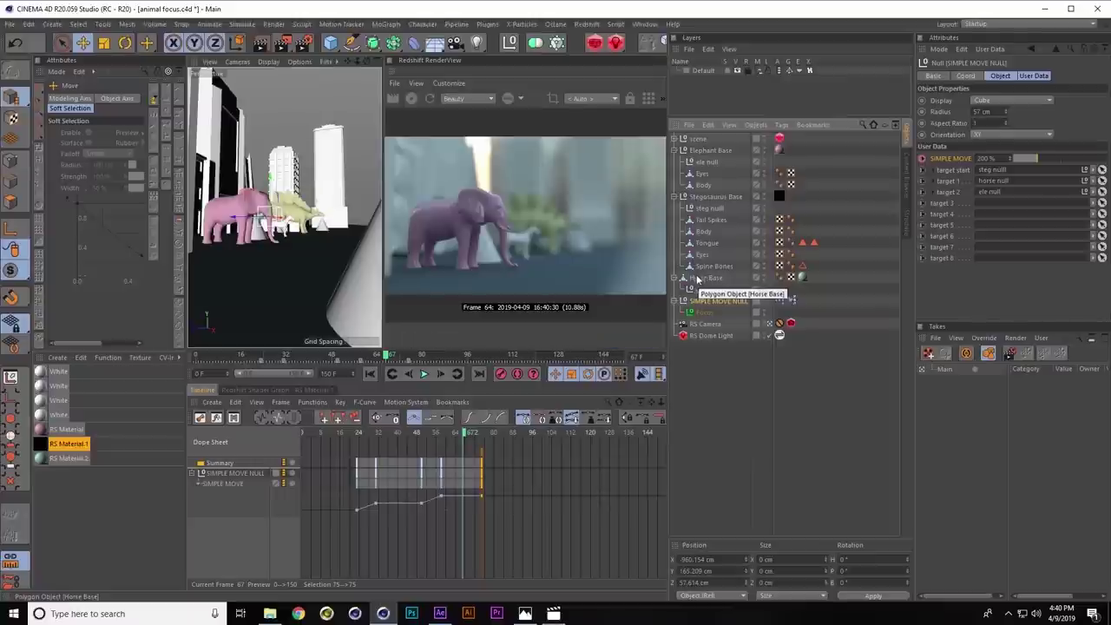
At frame 30, move Stegosaurus Base in front of the elephant, to about X -1462 cm
{"action": "left_click_drag", "start_coordinate": [472, 434], "coordinate": [382, 438]}
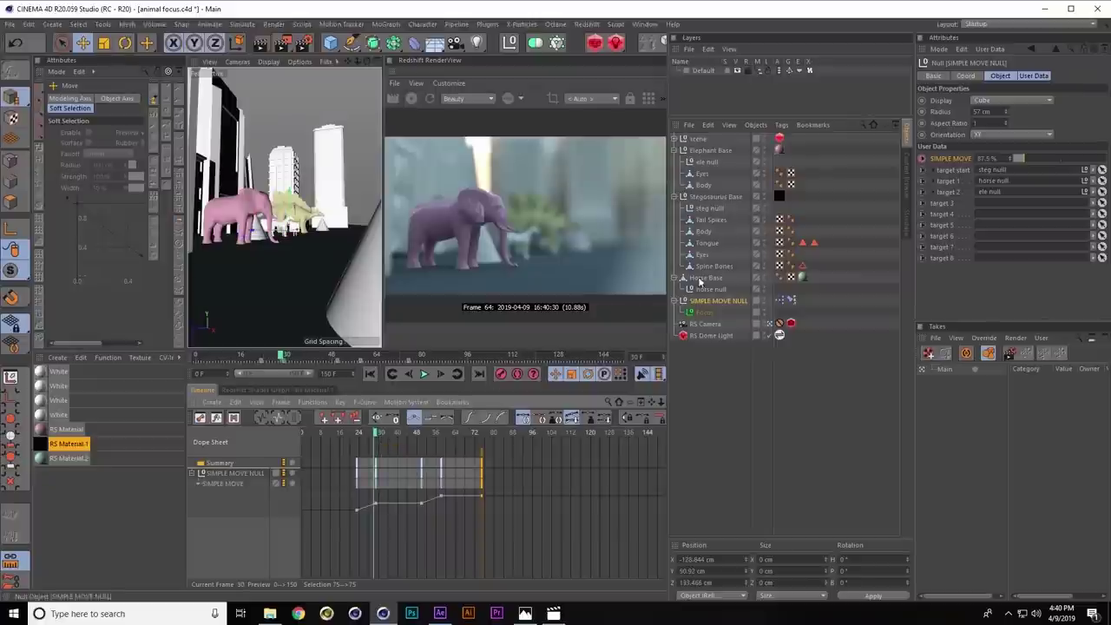
{"action": "left_click", "coordinate": [724, 199]}
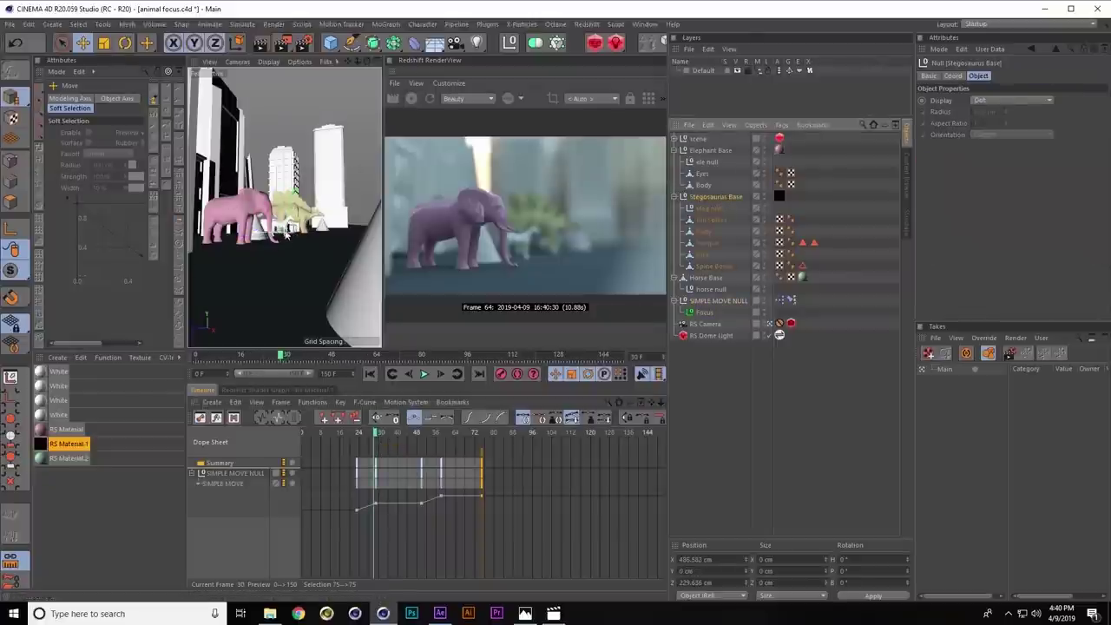
{"action": "left_click_drag", "start_coordinate": [301, 234], "coordinate": [229, 252]}
Scrub between frames 63 and 27 to check how the focus follows the moved stegosaurus
{"action": "left_click_drag", "start_coordinate": [380, 432], "coordinate": [460, 441]}
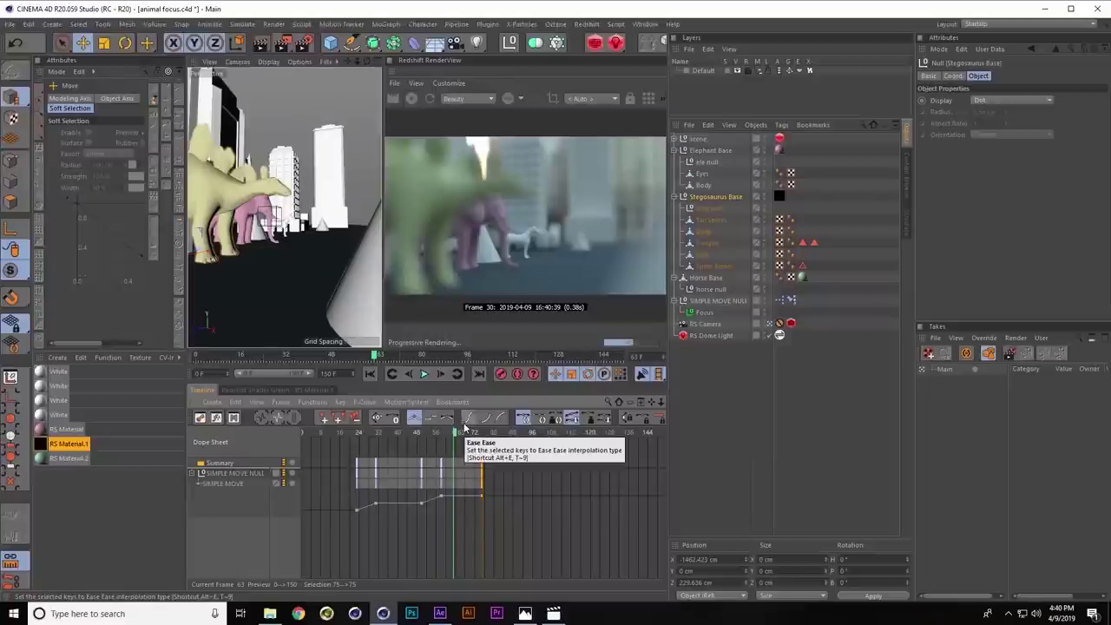
{"action": "left_click_drag", "start_coordinate": [473, 434], "coordinate": [386, 433]}
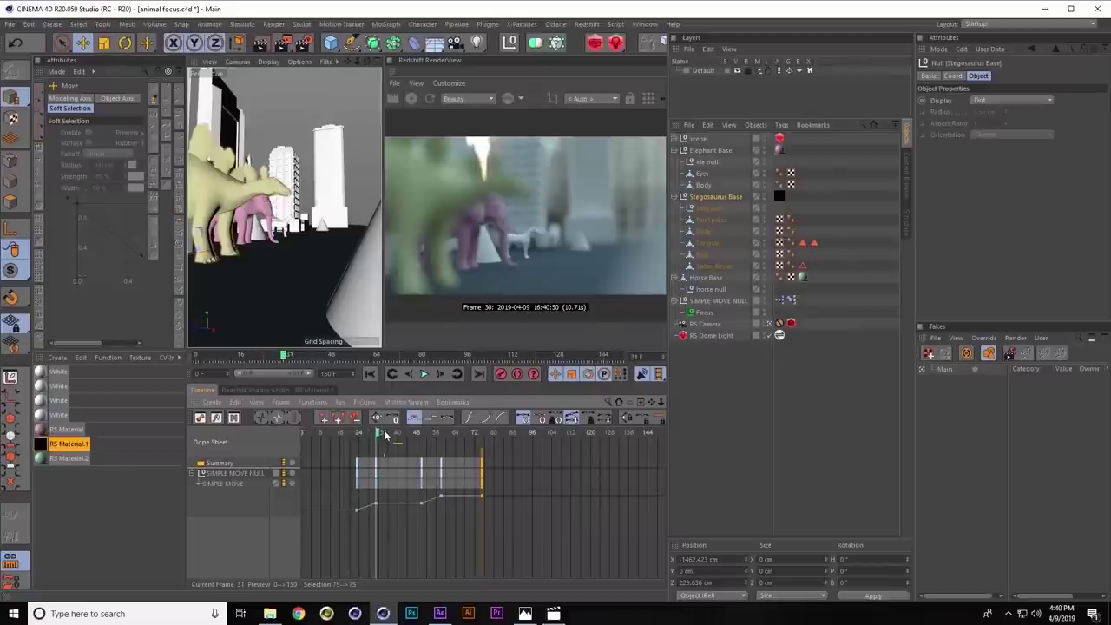
{"action": "mouse_move", "coordinate": [386, 434]}
{"action": "left_mouse_down"}
{"action": "mouse_move", "coordinate": [437, 438]}
{"action": "mouse_move", "coordinate": [368, 434]}
{"action": "left_mouse_up"}
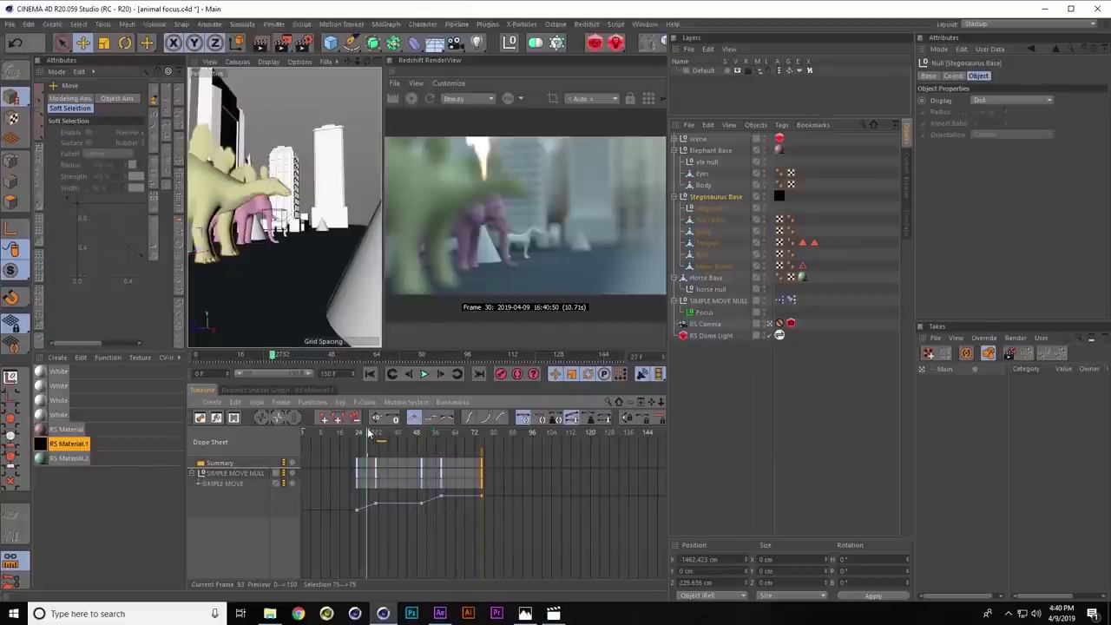
Set the SIMPLE MOVE value of SIMPLE MOVE NULL to 0 % at frame 27 and refresh the Redshift render
{"action": "left_click", "coordinate": [720, 301]}
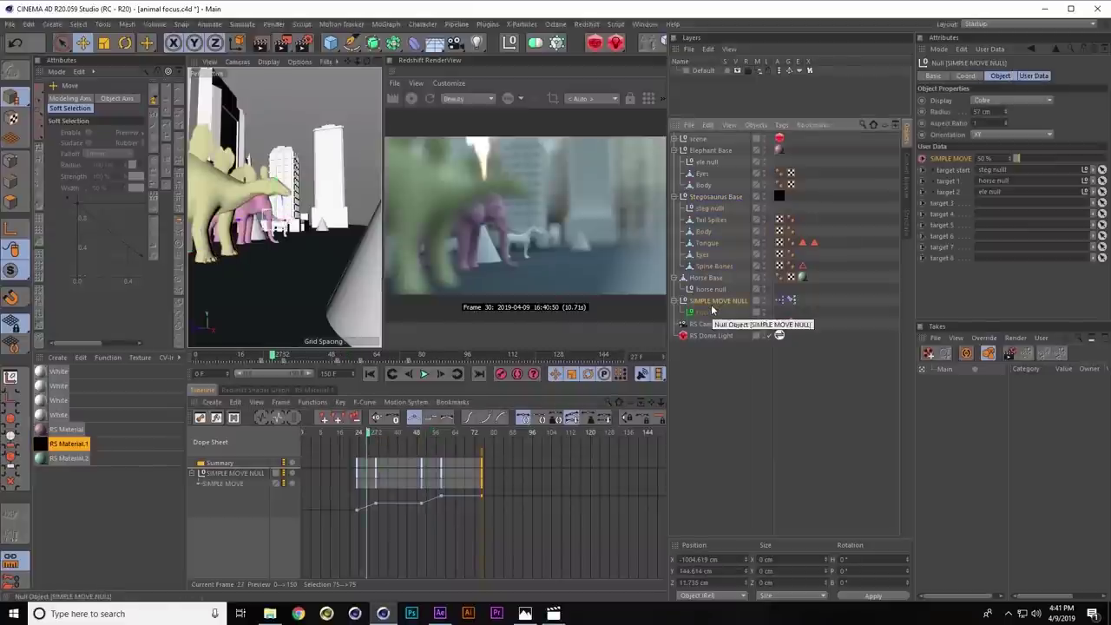
{"action": "left_click_drag", "start_coordinate": [1019, 160], "coordinate": [893, 186]}
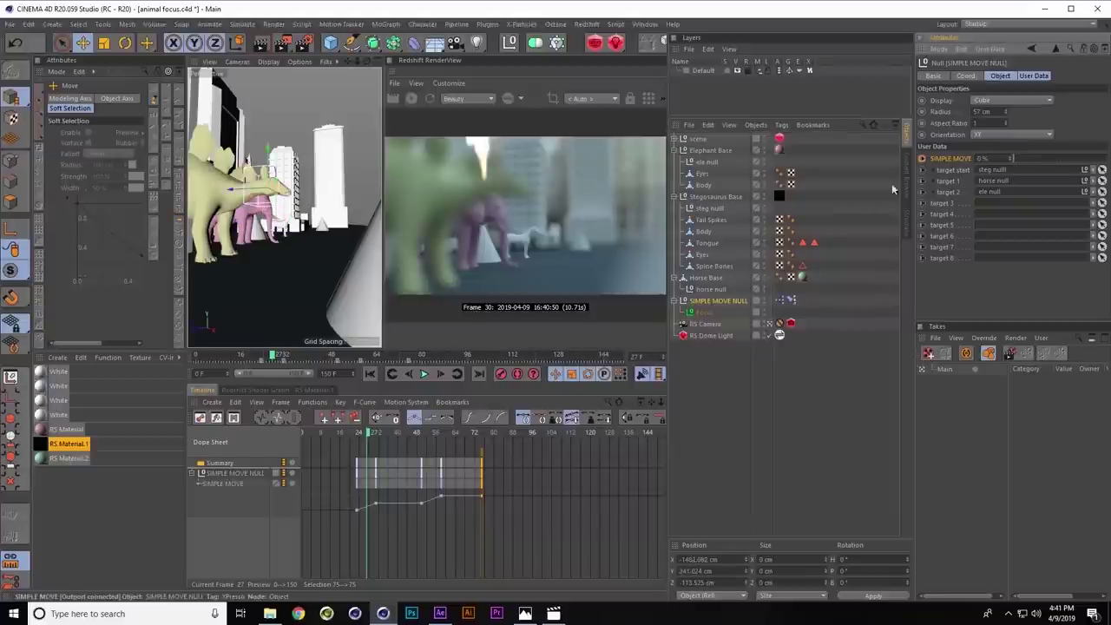
{"action": "left_click", "coordinate": [411, 98]}
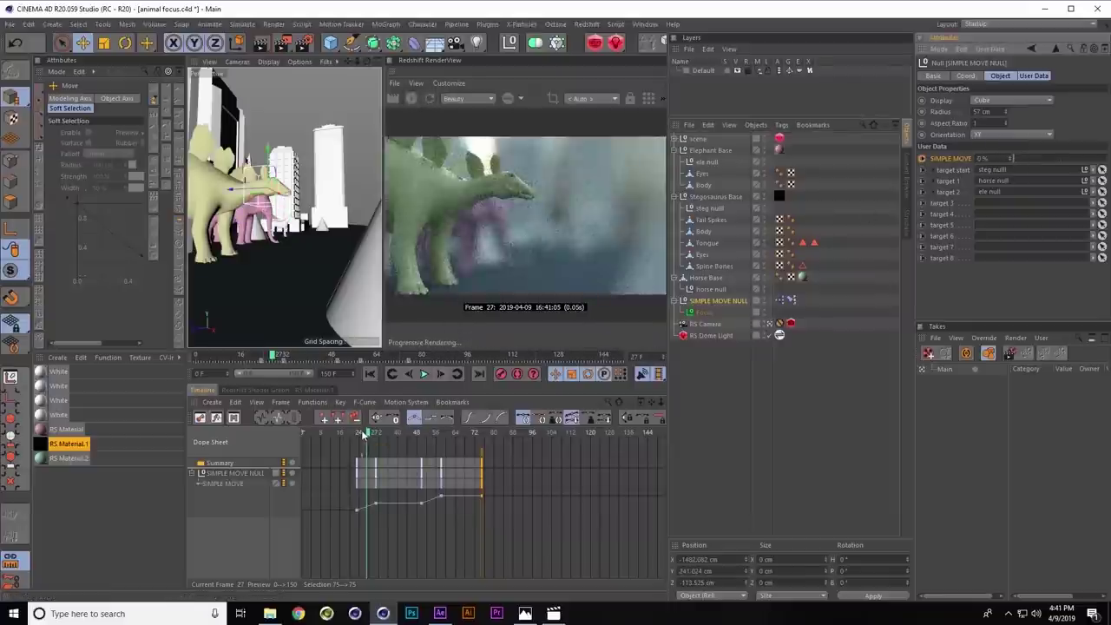
Scrub the animal focus animation to frame 42, and switch to the Map.c4d project with a widened viewport
{"action": "left_click", "coordinate": [365, 437]}
{"action": "left_click_drag", "start_coordinate": [365, 436], "coordinate": [403, 435]}
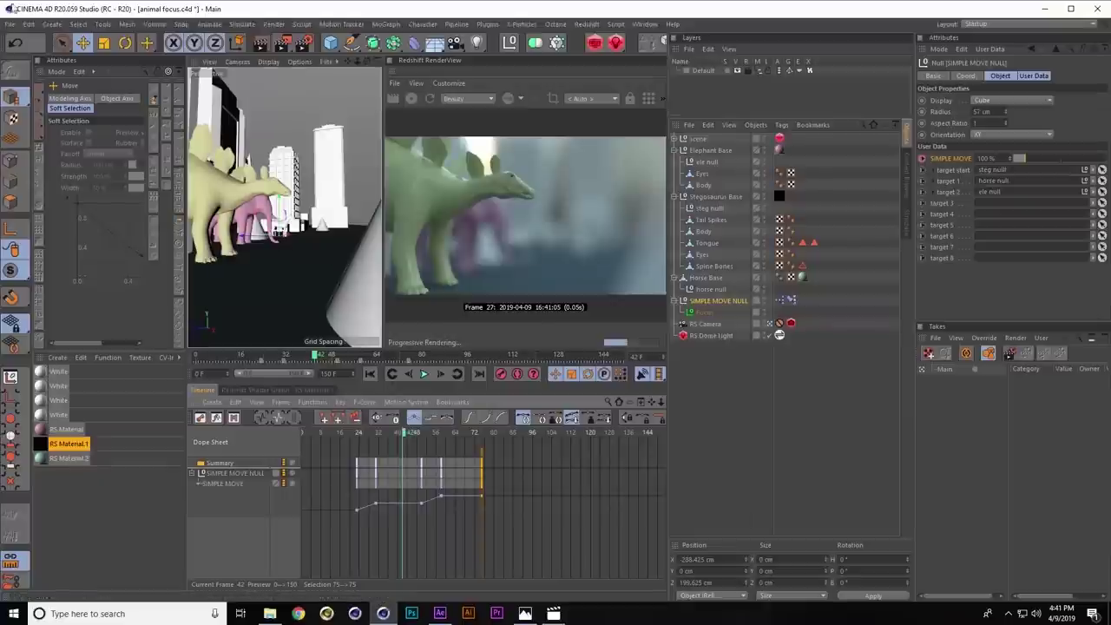
{"action": "left_click", "coordinate": [11, 24]}
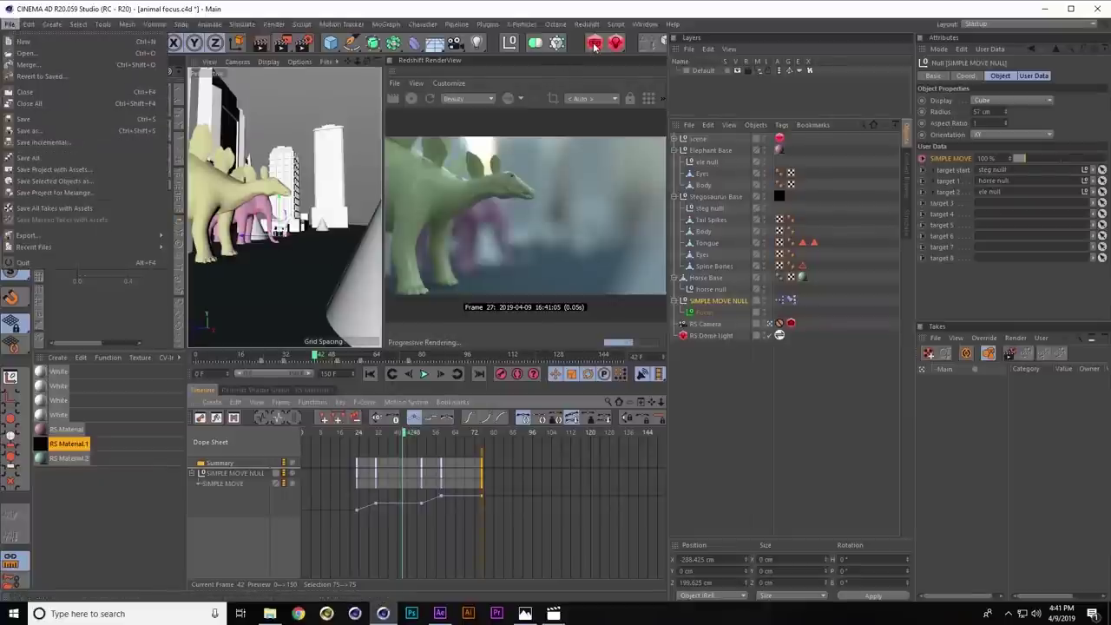
{"action": "left_click", "coordinate": [644, 24]}
{"action": "left_click", "coordinate": [677, 322]}
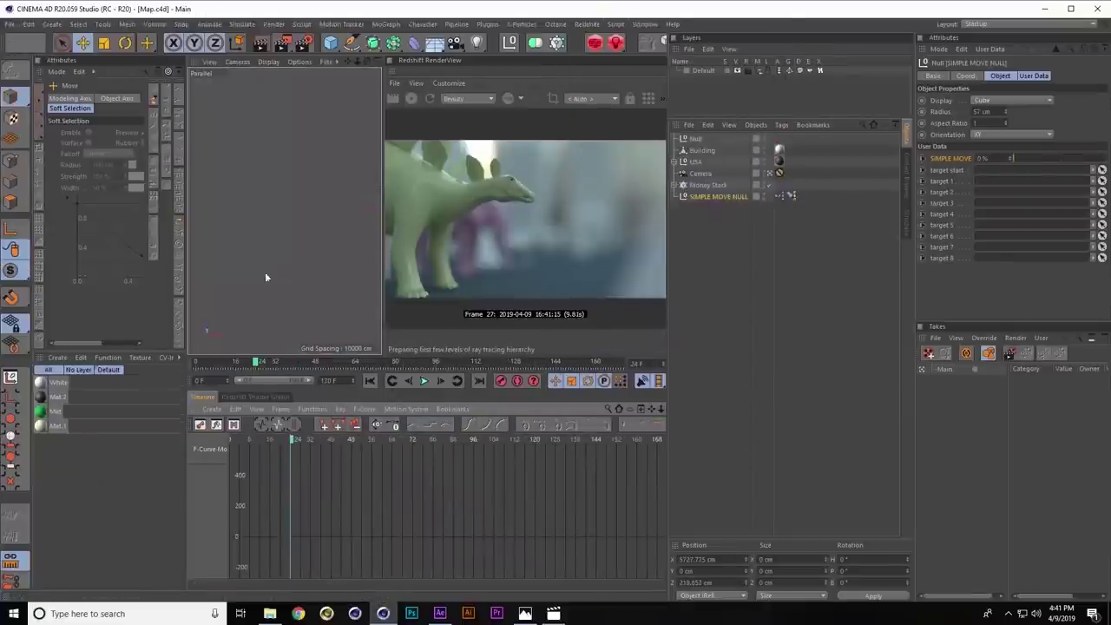
{"action": "left_click_drag", "start_coordinate": [385, 119], "coordinate": [646, 119]}
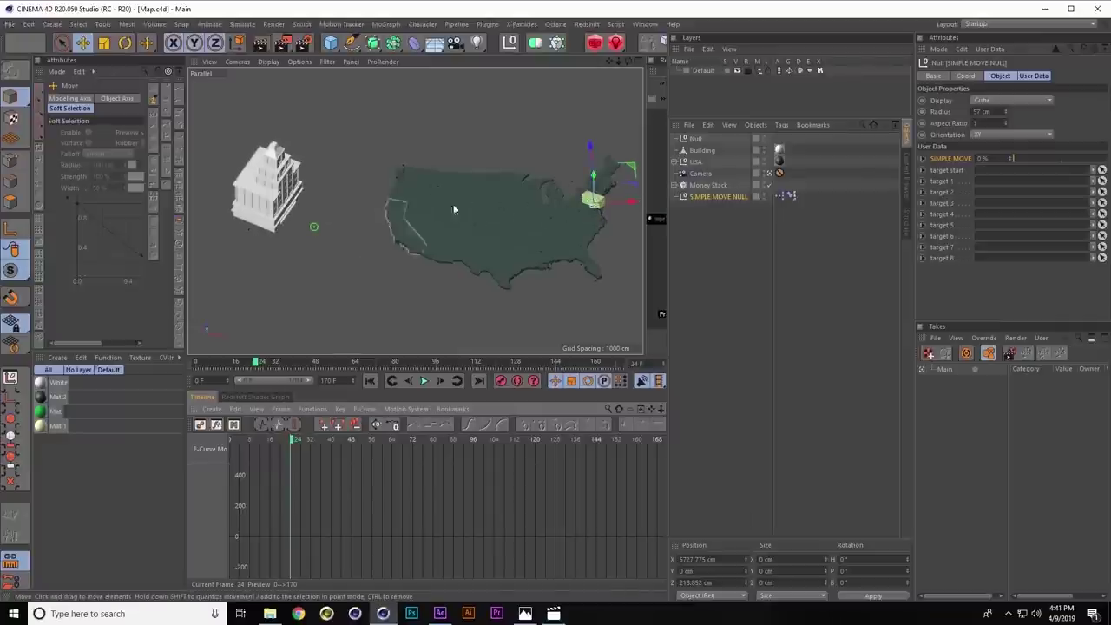
Make two copies of the Null and move Null.2 along X to about 4232 cm, onto the middle of the USA map
{"action": "left_click", "coordinate": [694, 140]}
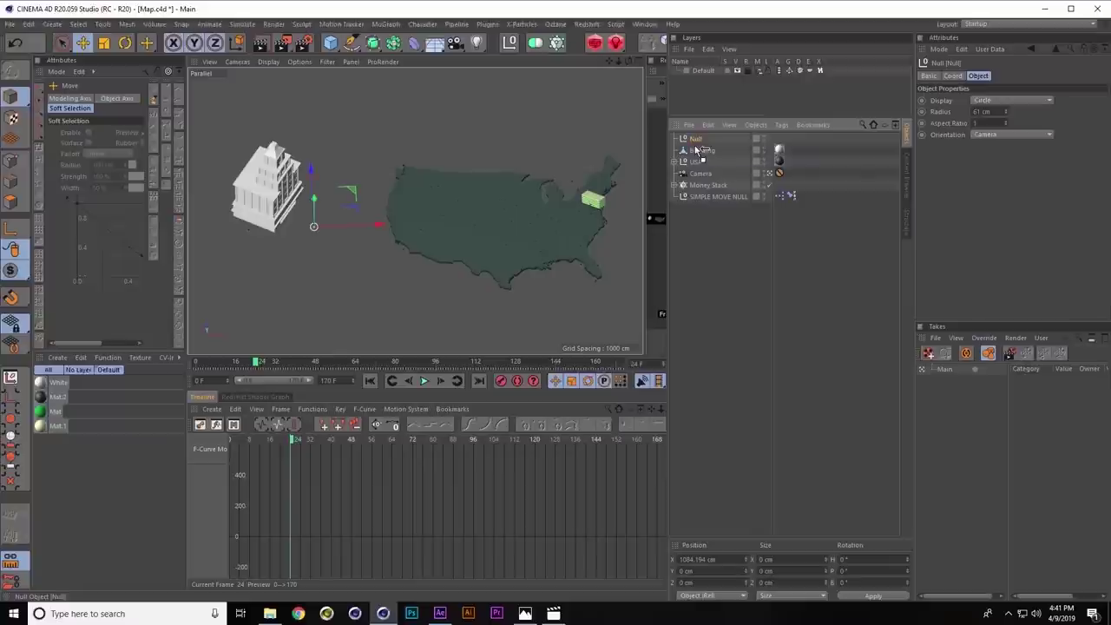
{"action": "left_click_drag", "start_coordinate": [701, 147], "coordinate": [701, 172], "text": "ctrl"}
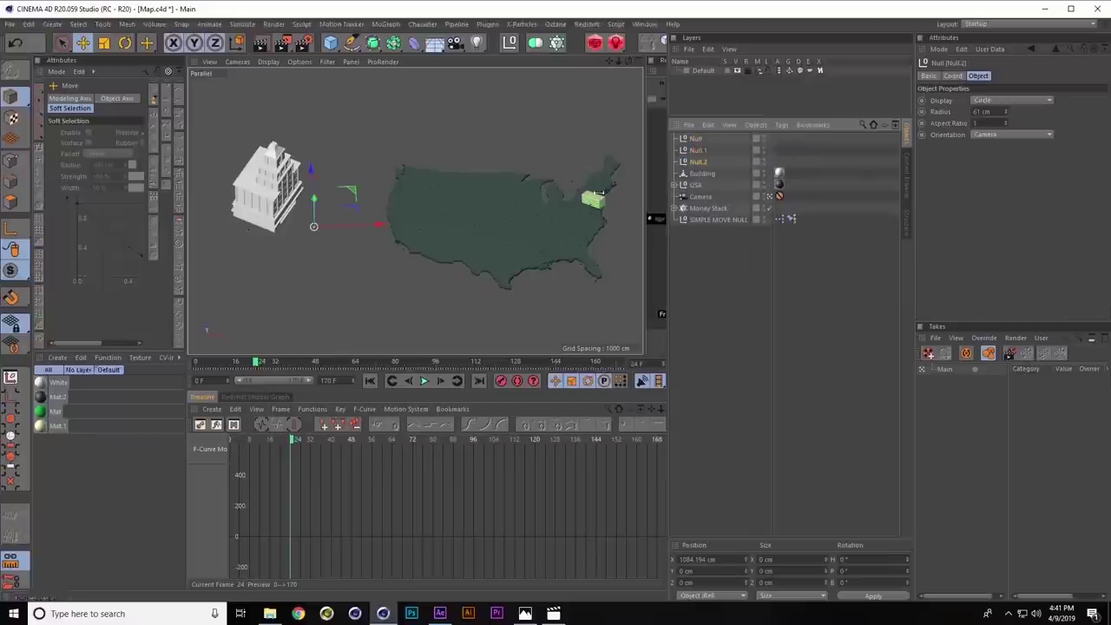
{"action": "left_click_drag", "start_coordinate": [369, 226], "coordinate": [557, 219]}
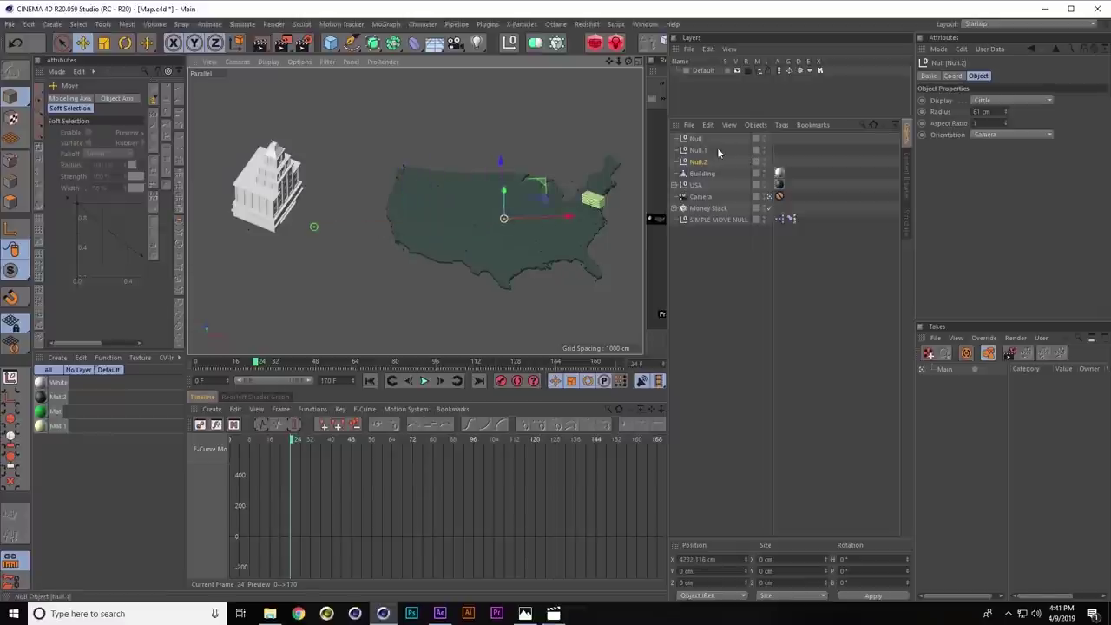
Move Null.1 onto the northwestern part of the USA map, to about X 3146 cm and Z 698 cm
{"action": "left_click", "coordinate": [697, 150]}
{"action": "left_click_drag", "start_coordinate": [378, 226], "coordinate": [500, 222]}
{"action": "left_click_drag", "start_coordinate": [435, 176], "coordinate": [436, 150]}
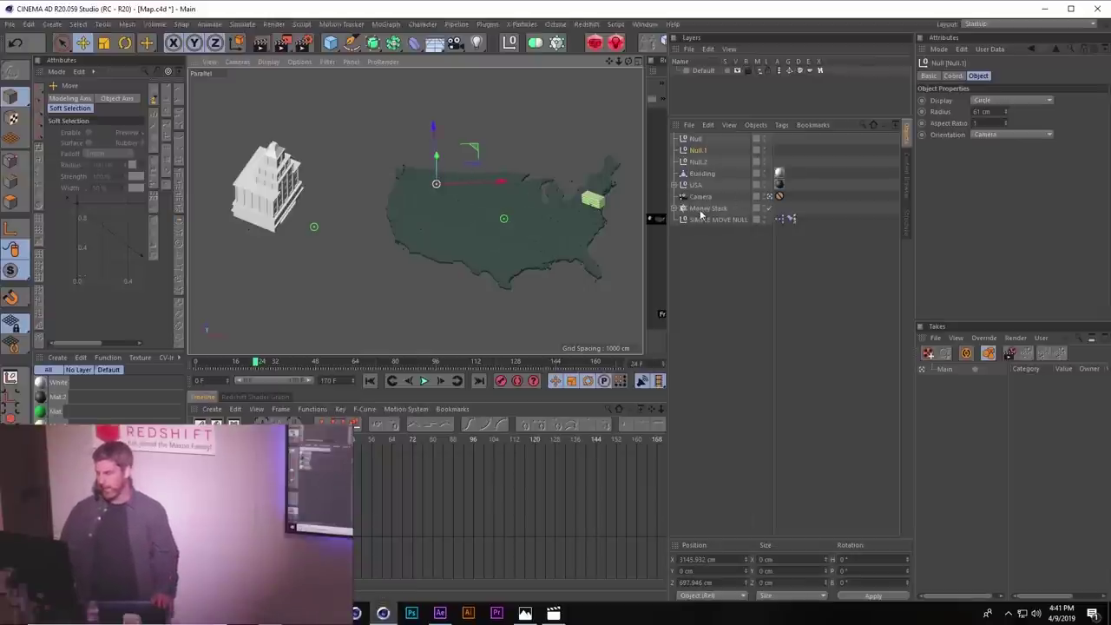
Make Money Stack a child of SIMPLE MOVE NULL
{"action": "left_click_drag", "start_coordinate": [709, 210], "coordinate": [701, 217]}
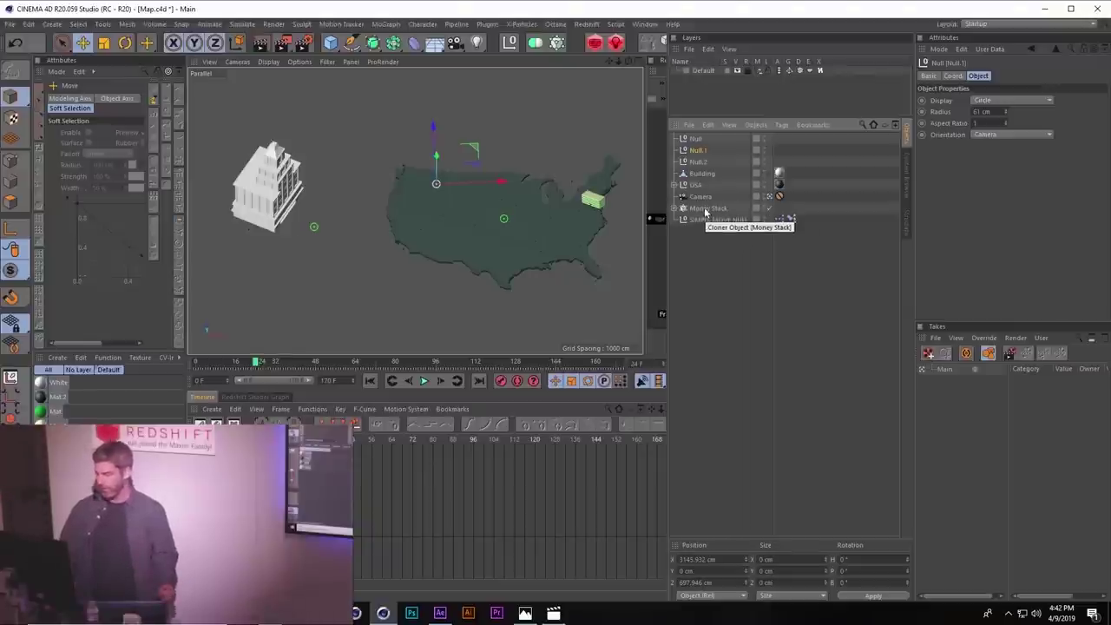
{"action": "left_click", "coordinate": [703, 220]}
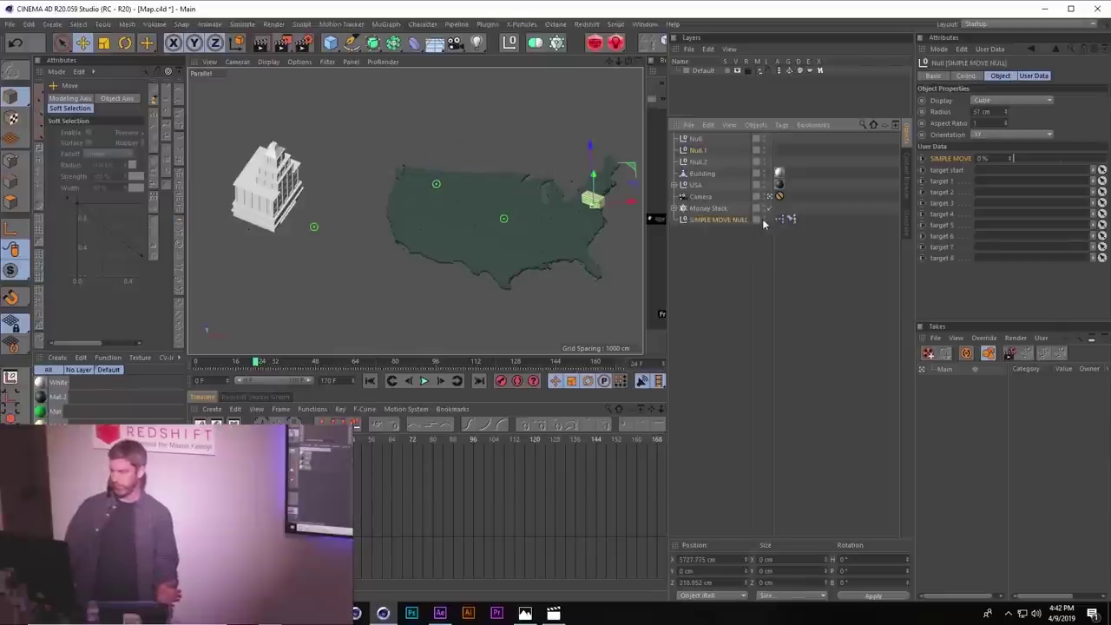
{"action": "left_click_drag", "start_coordinate": [713, 224], "coordinate": [710, 220]}
{"action": "left_click", "coordinate": [718, 208]}
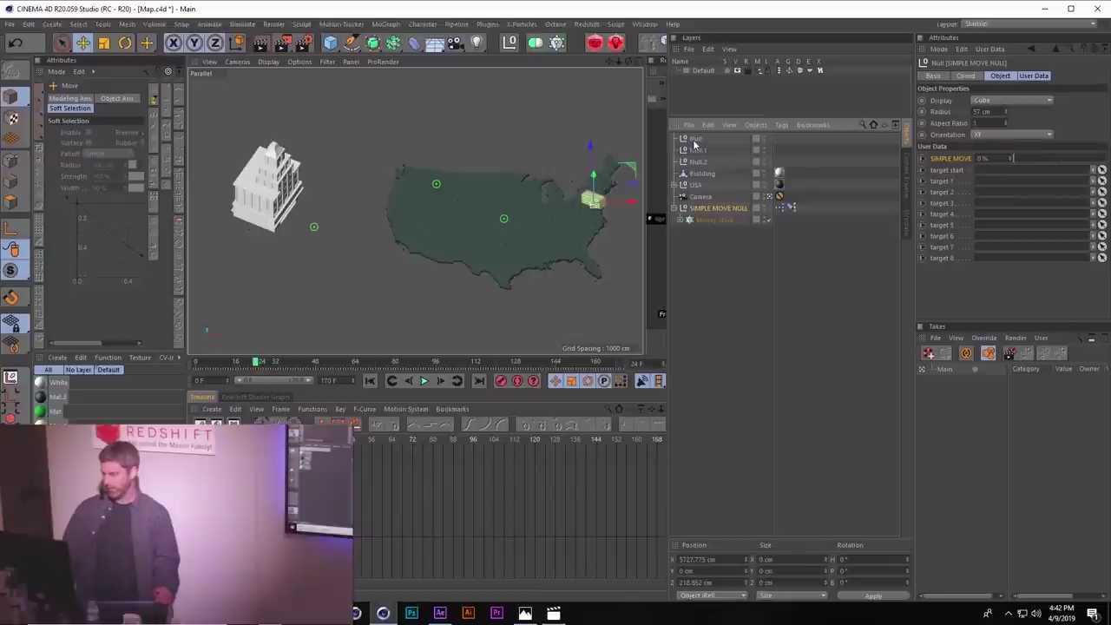
Assign Null, Null.1 and Null.2 as target start, target 1 and target 2 of SIMPLE MOVE NULL
{"action": "left_click_drag", "start_coordinate": [752, 146], "coordinate": [993, 177]}
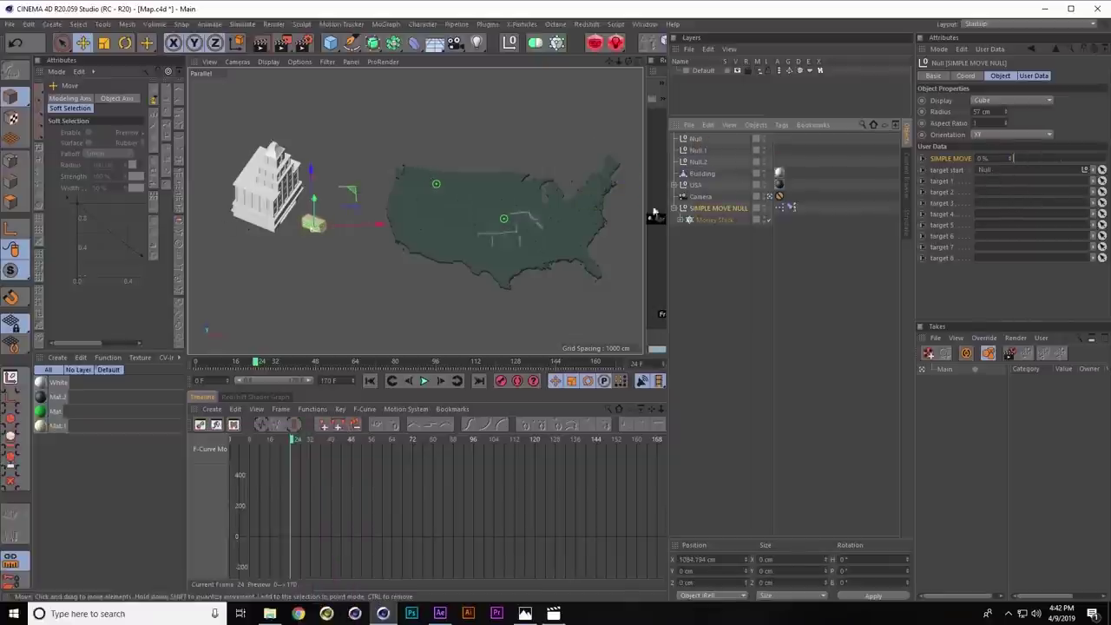
{"action": "left_click_drag", "start_coordinate": [844, 157], "coordinate": [1004, 181]}
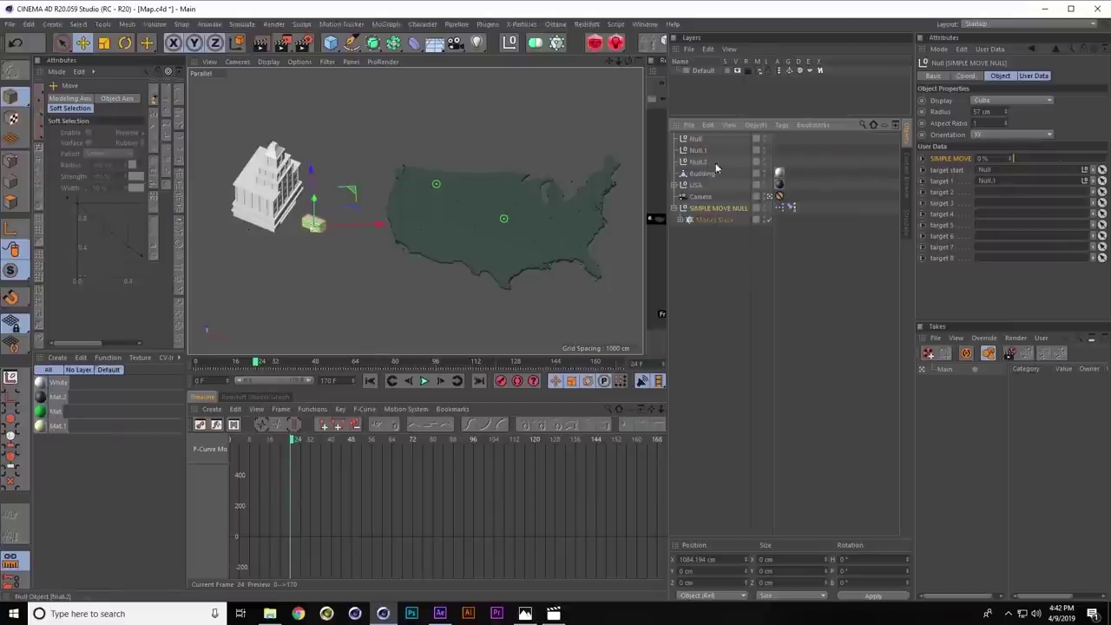
{"action": "left_click_drag", "start_coordinate": [703, 166], "coordinate": [1004, 192]}
Keyframe the SIMPLE MOVE value at 0 % on frame 0, 100 % on frame 26 and 200 % on frame 50
{"action": "left_click_drag", "start_coordinate": [255, 443], "coordinate": [231, 440]}
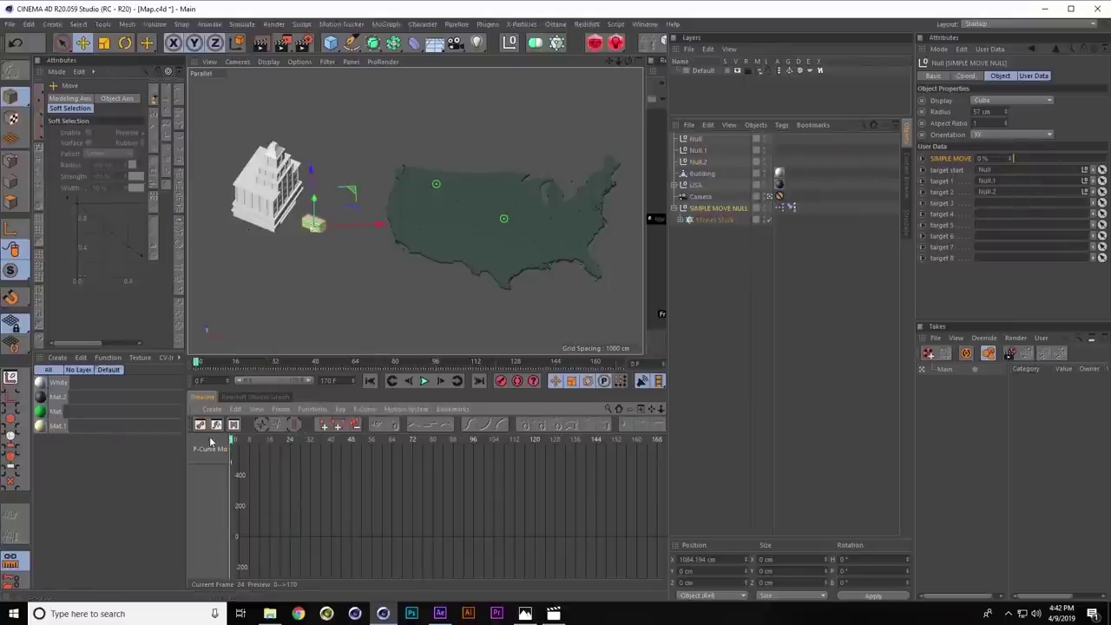
{"action": "left_click", "coordinate": [922, 158], "text": "ctrl"}
{"action": "left_click_drag", "start_coordinate": [340, 441], "coordinate": [361, 439]}
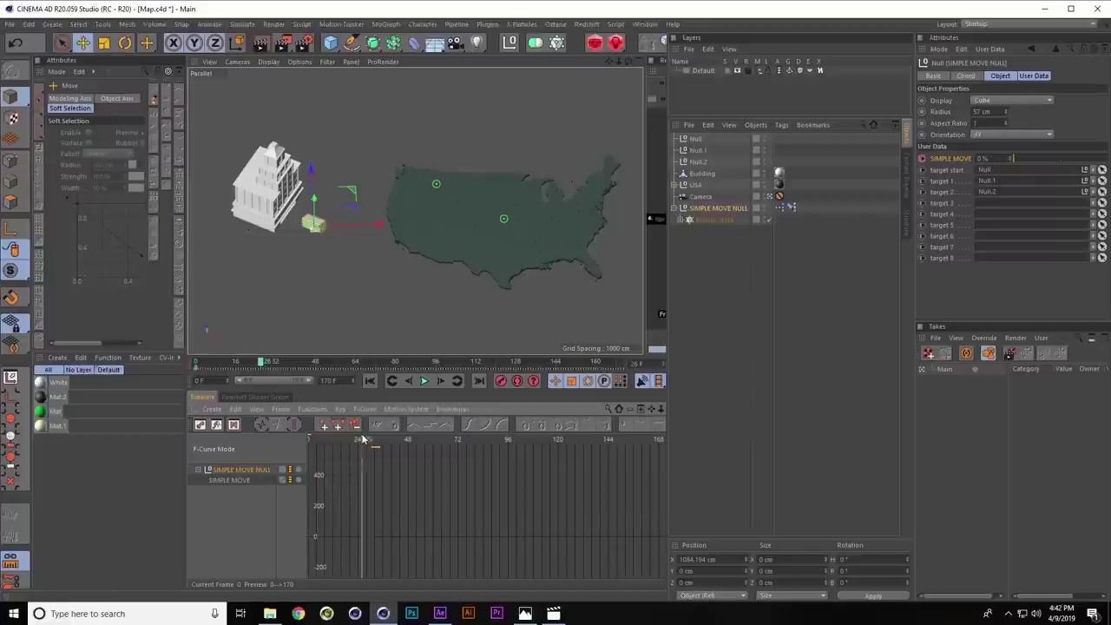
{"action": "type", "text": "100"}
{"action": "key", "text": "Return"}
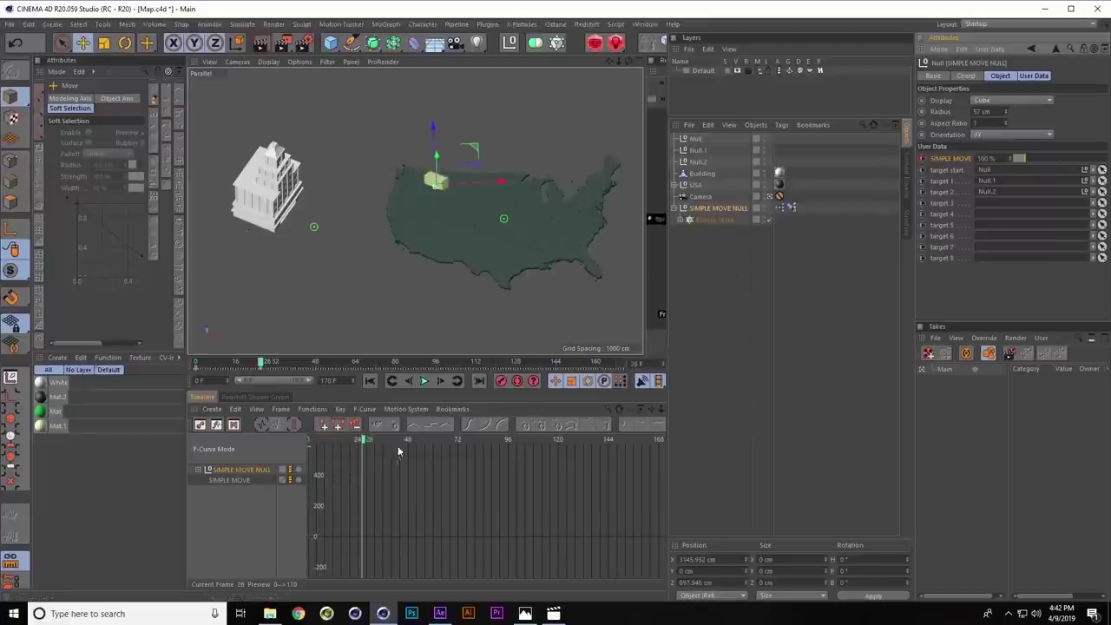
{"action": "left_click_drag", "start_coordinate": [392, 446], "coordinate": [413, 440]}
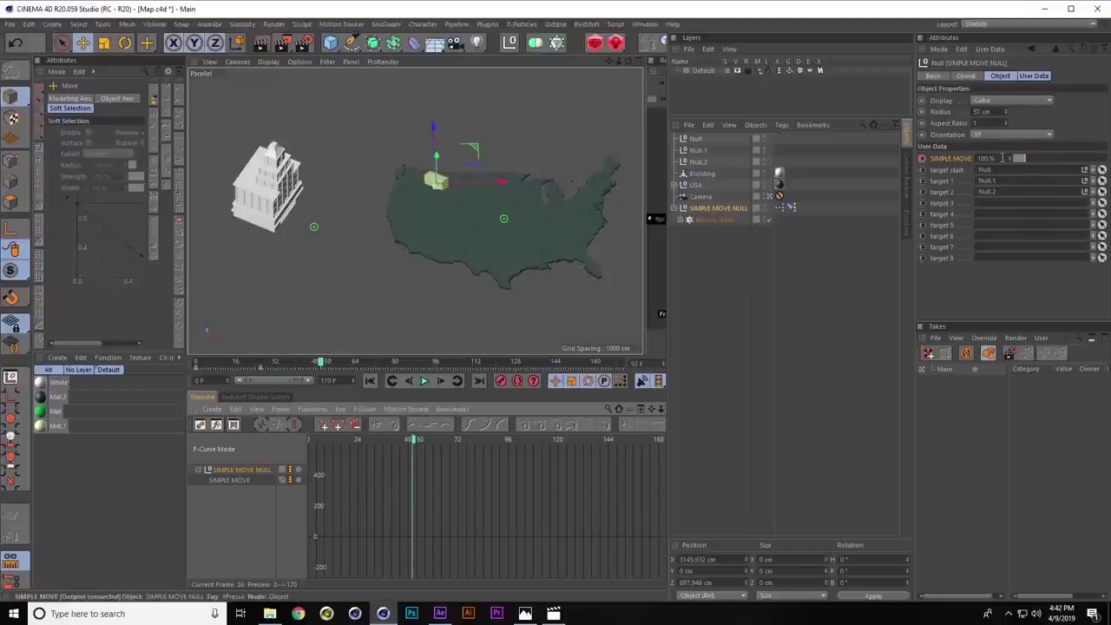
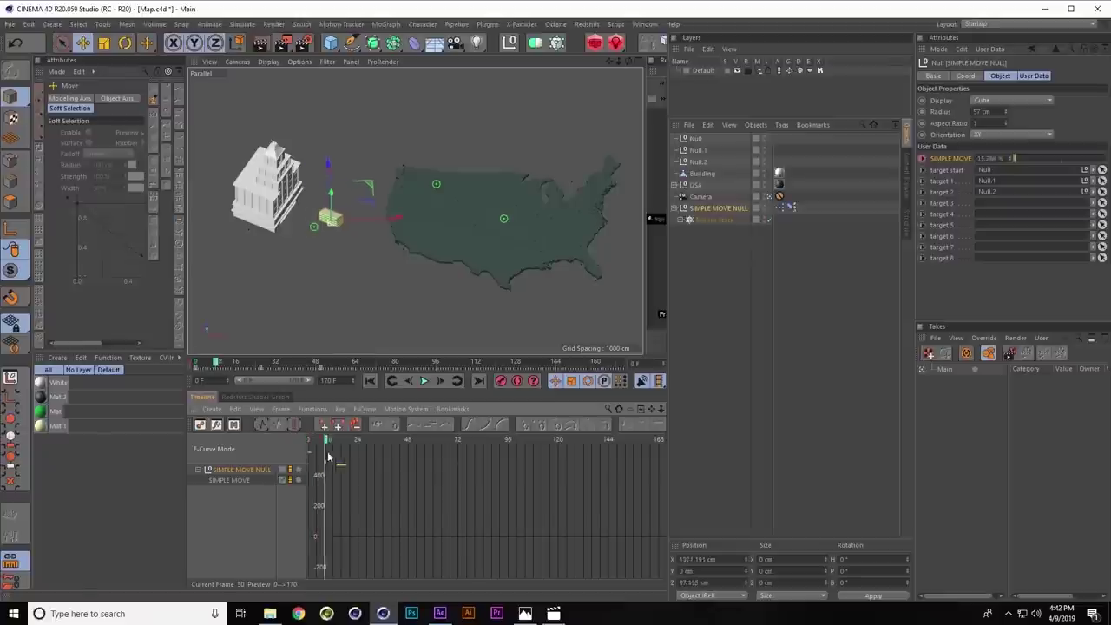
Display the SIMPLE MOVE curve, scrub from frame 26 back to frame 0, and switch the timeline to the dope sheet
{"action": "left_click", "coordinate": [217, 481]}
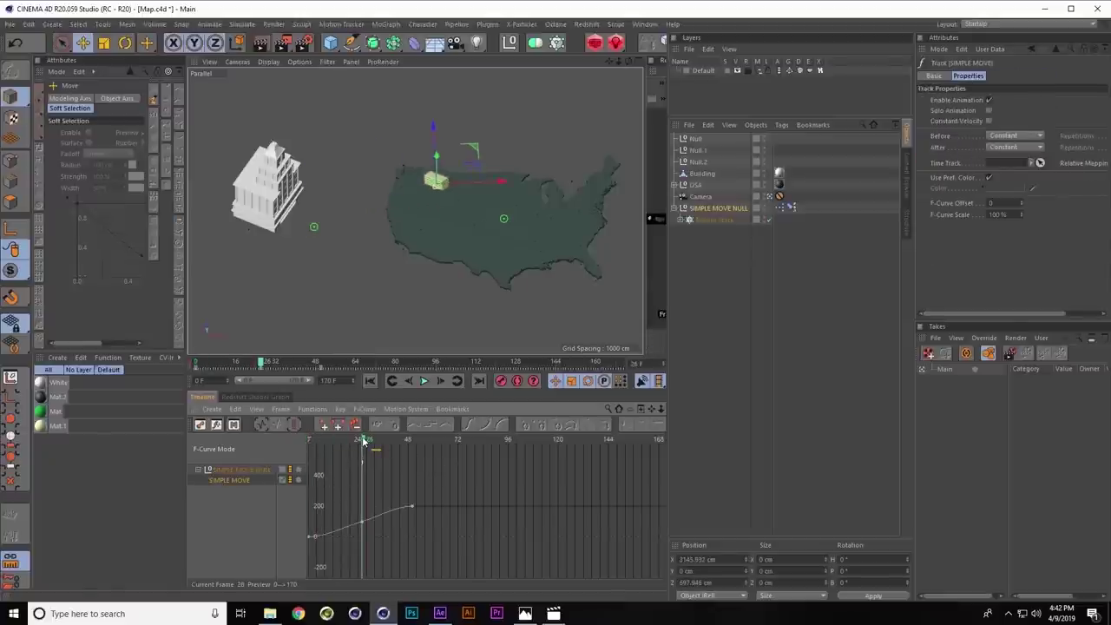
{"action": "mouse_move", "coordinate": [369, 441]}
{"action": "left_mouse_down"}
{"action": "mouse_move", "coordinate": [426, 441]}
{"action": "mouse_move", "coordinate": [305, 455]}
{"action": "left_mouse_up"}
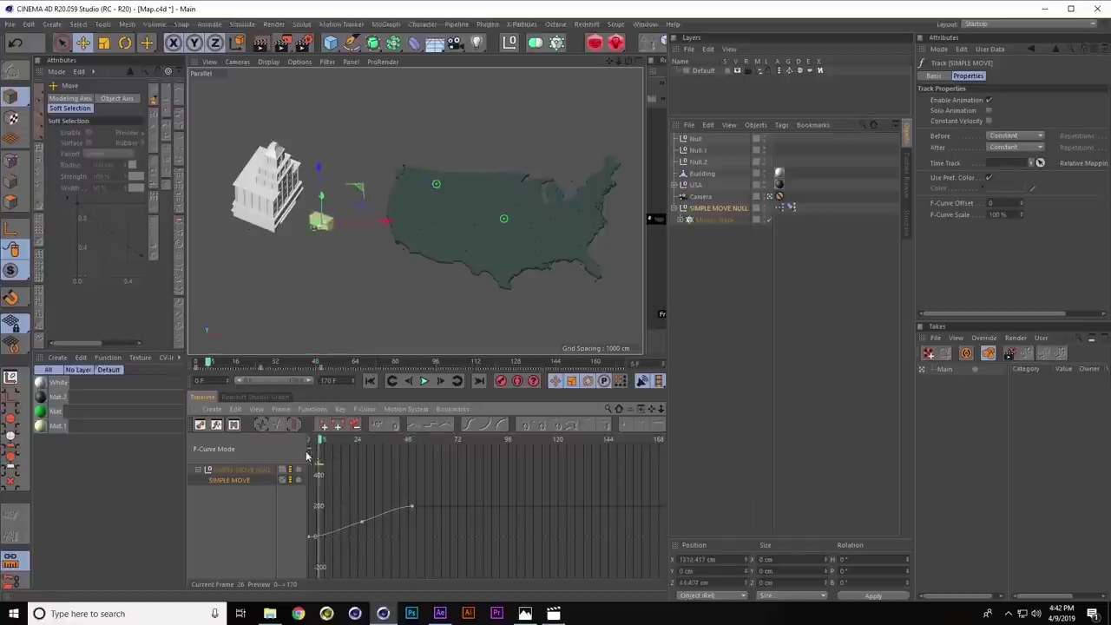
{"action": "left_click", "coordinate": [200, 422]}
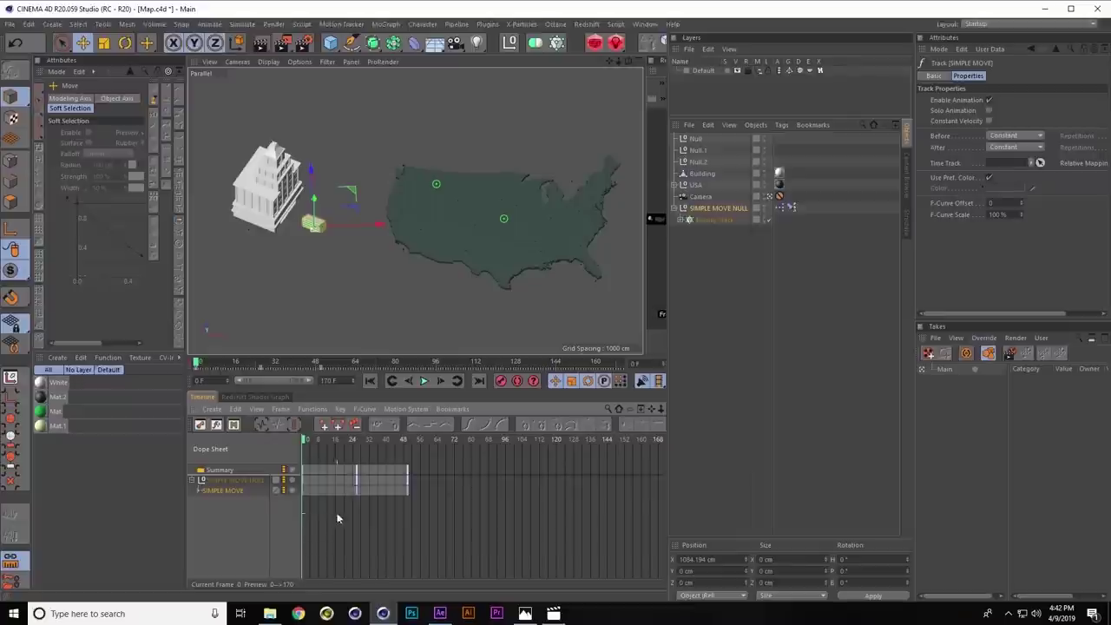
Copy the SIMPLE MOVE keys at frames 26 and 50 to frames 18 and 42 so the stack pauses at each target
{"action": "left_click_drag", "start_coordinate": [338, 518], "coordinate": [416, 464]}
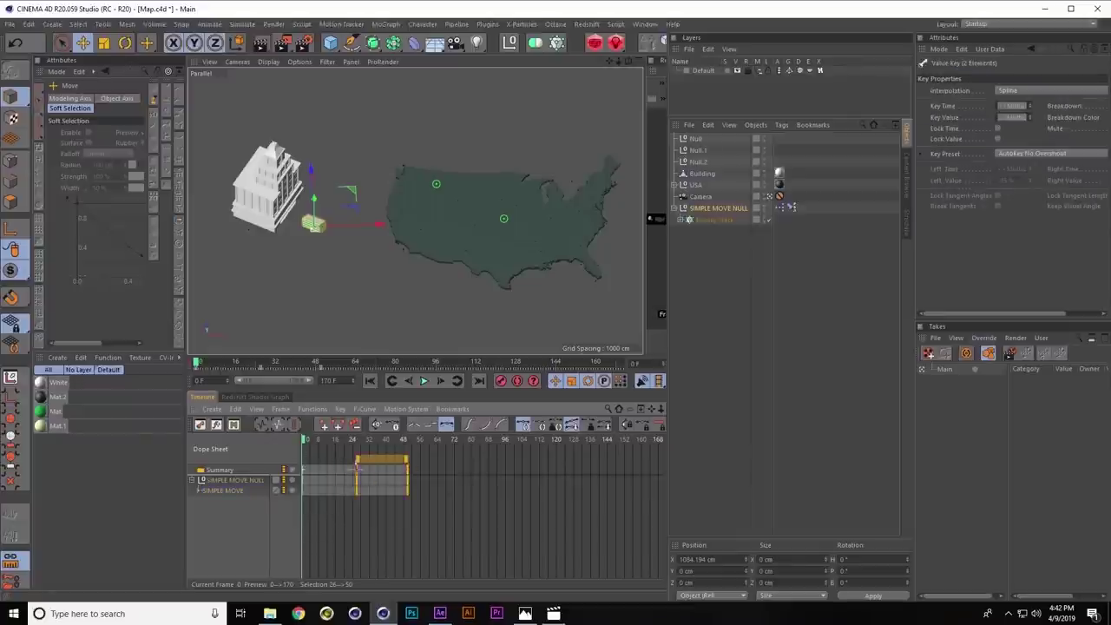
{"action": "left_click_drag", "start_coordinate": [346, 536], "coordinate": [440, 447]}
{"action": "key", "text": "super"}
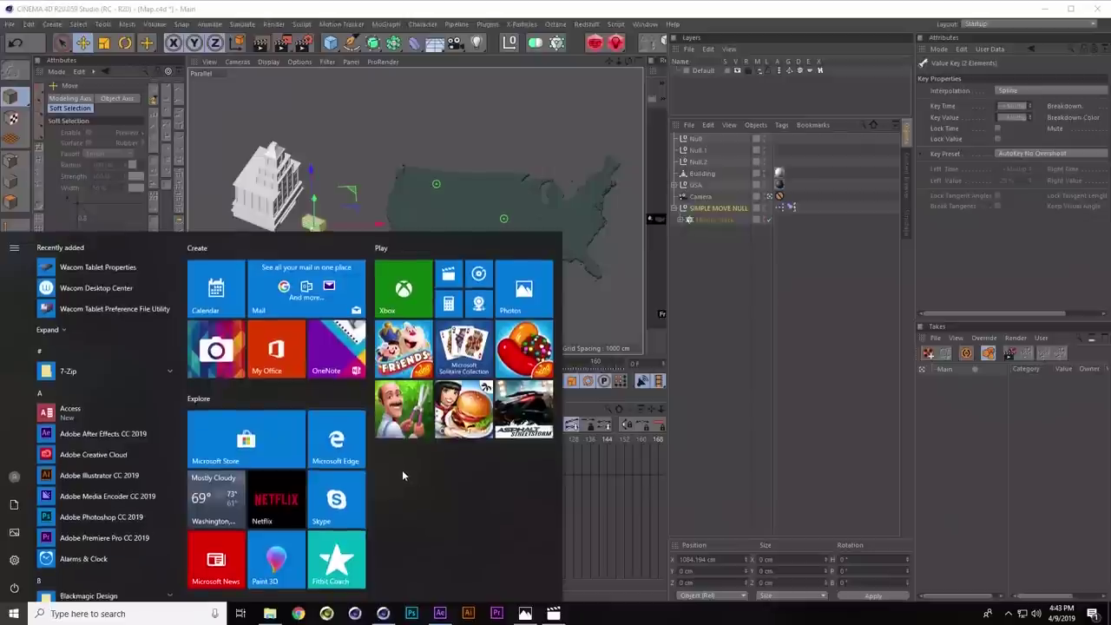
{"action": "left_click_drag", "start_coordinate": [394, 470], "coordinate": [373, 474]}
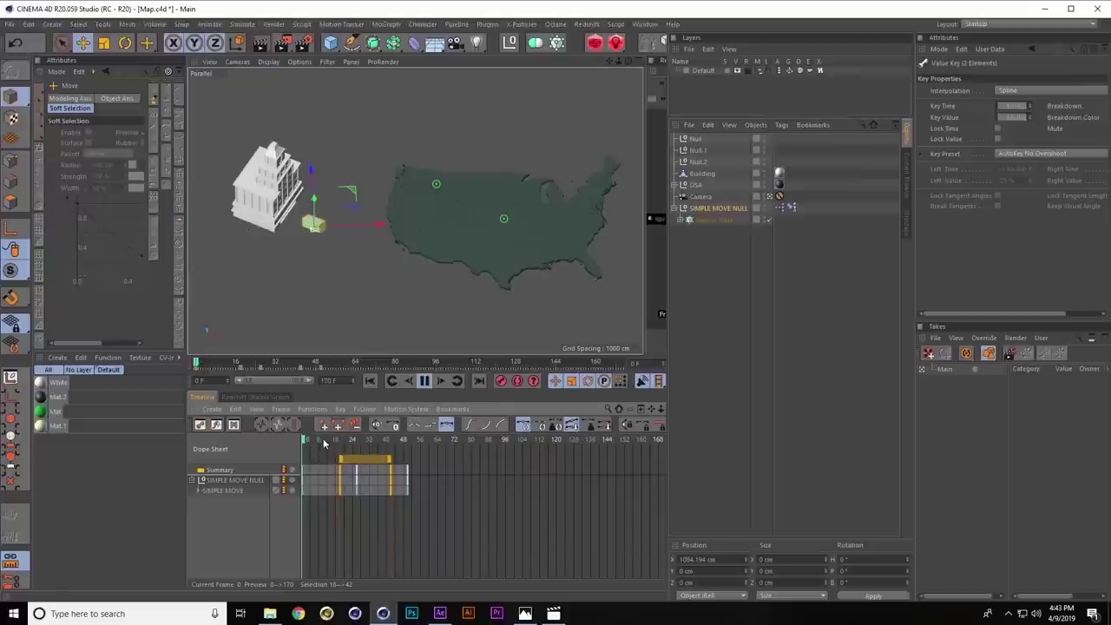
Play the Money Stack animation from the start to check its pauses at the targets
{"action": "left_click", "coordinate": [424, 382]}
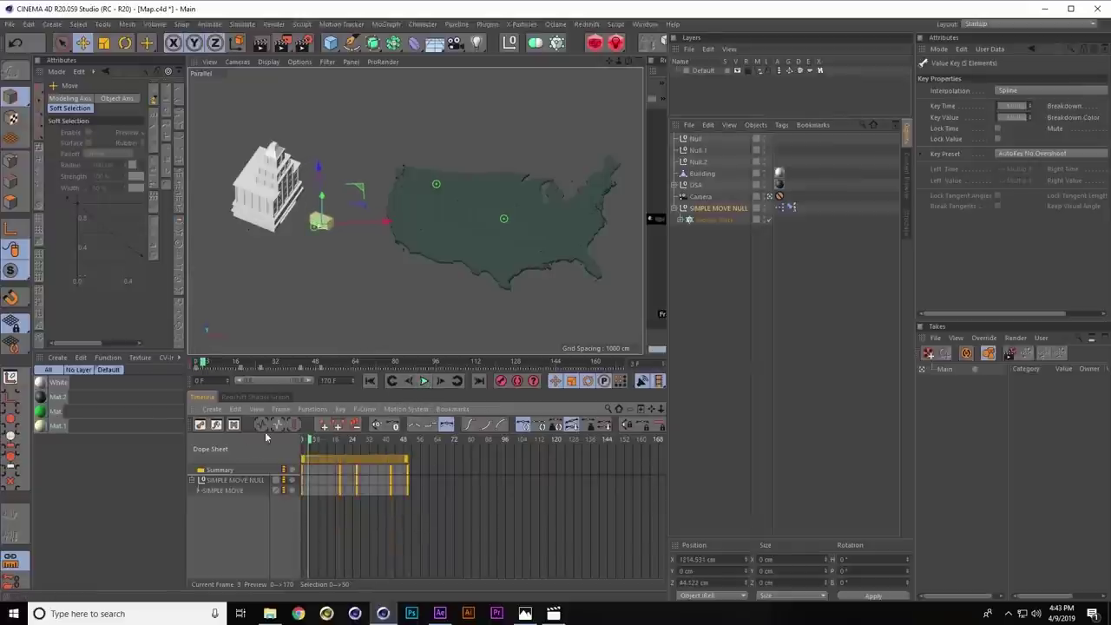
{"action": "left_click", "coordinate": [424, 382]}
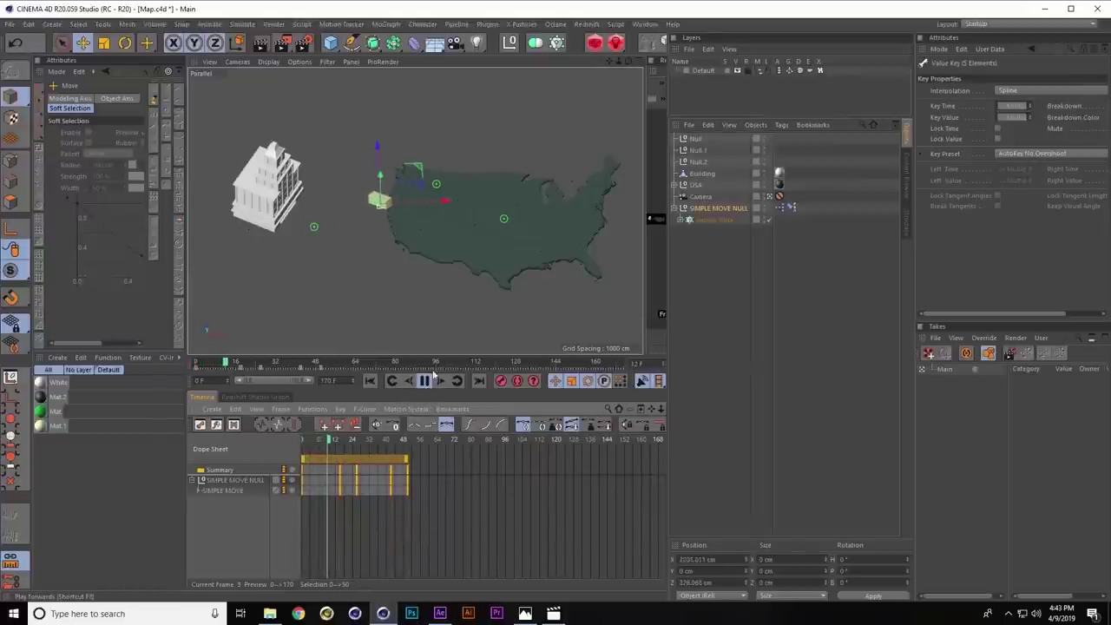
{"action": "left_click", "coordinate": [370, 380]}
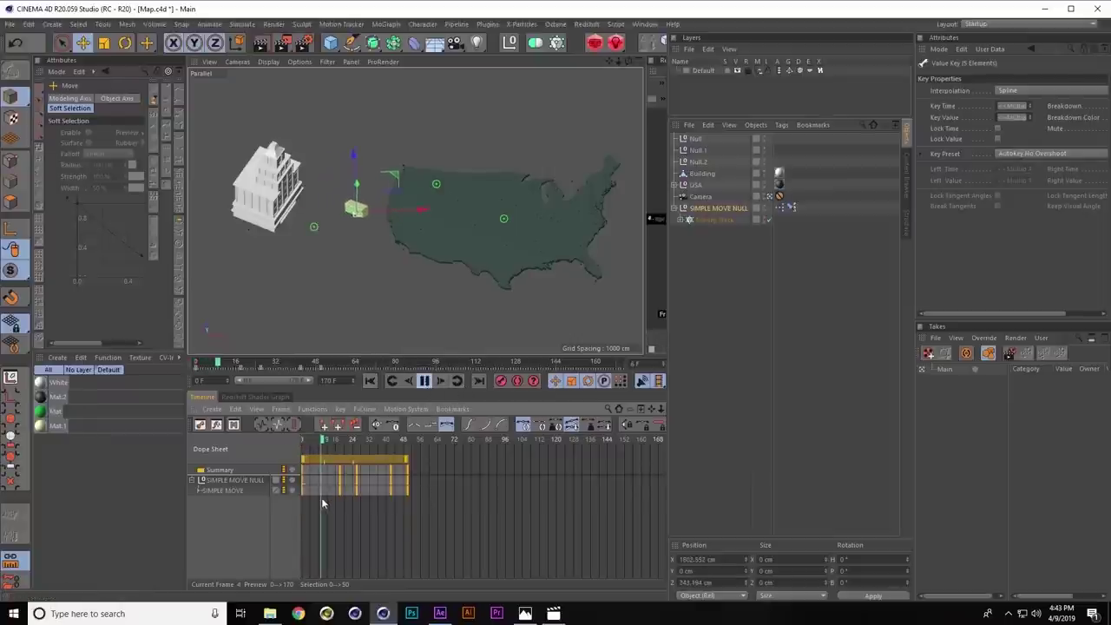
Shift the later SIMPLE MOVE keys earlier, to frames 4, 12, 21 and 29, and replay the animation from the start
{"action": "left_click_drag", "start_coordinate": [449, 466], "coordinate": [328, 503]}
{"action": "left_click_drag", "start_coordinate": [380, 456], "coordinate": [362, 483]}
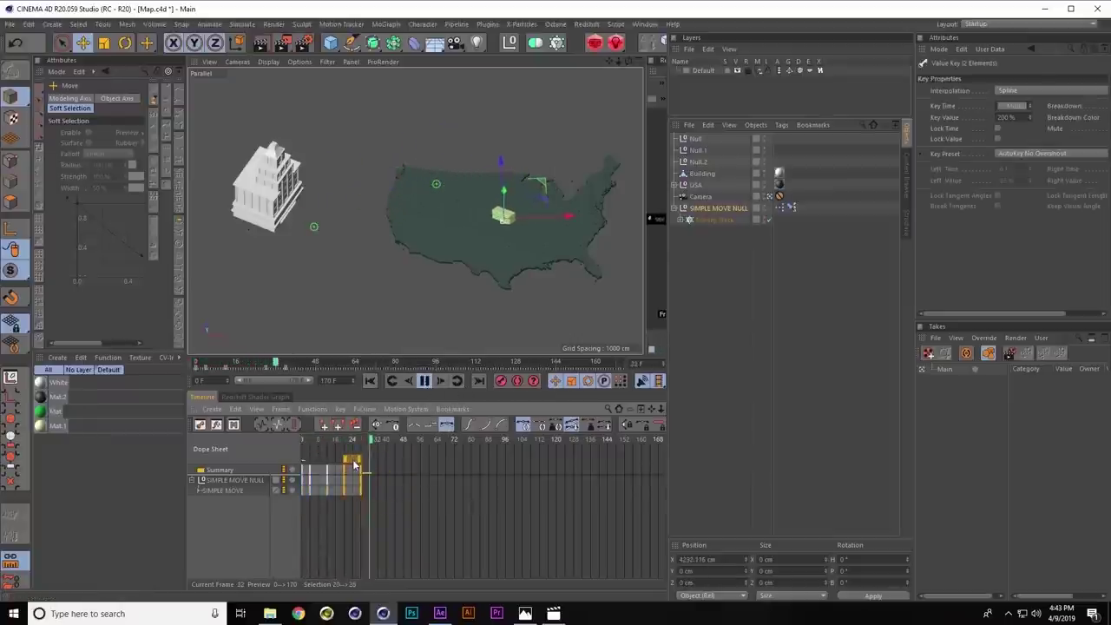
{"action": "left_click", "coordinate": [369, 381]}
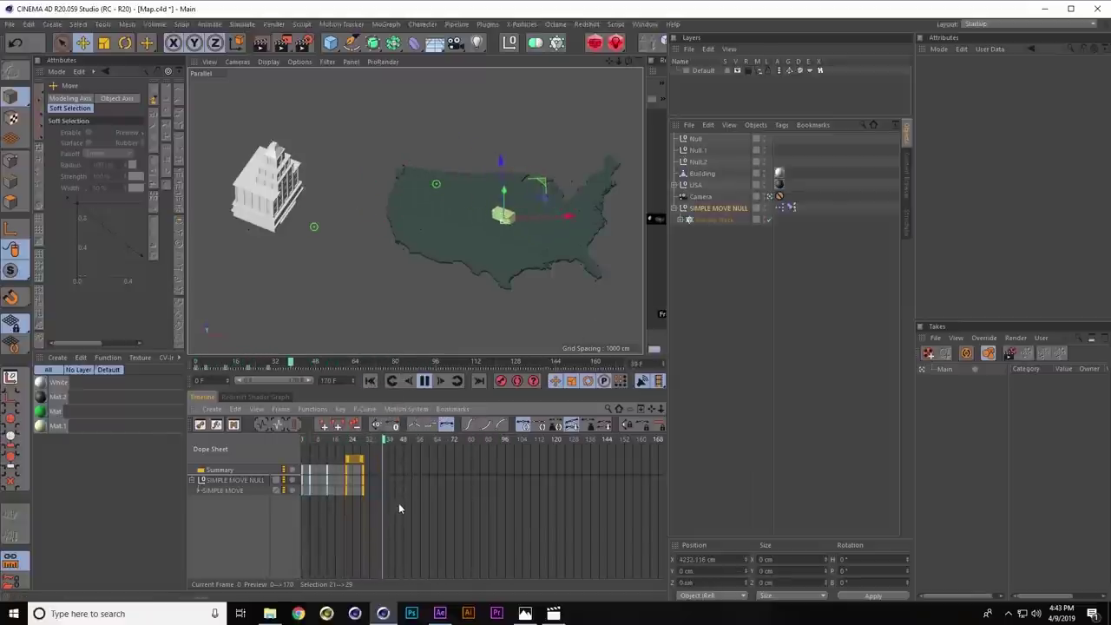
{"action": "left_click", "coordinate": [424, 381]}
{"action": "left_click", "coordinate": [369, 380]}
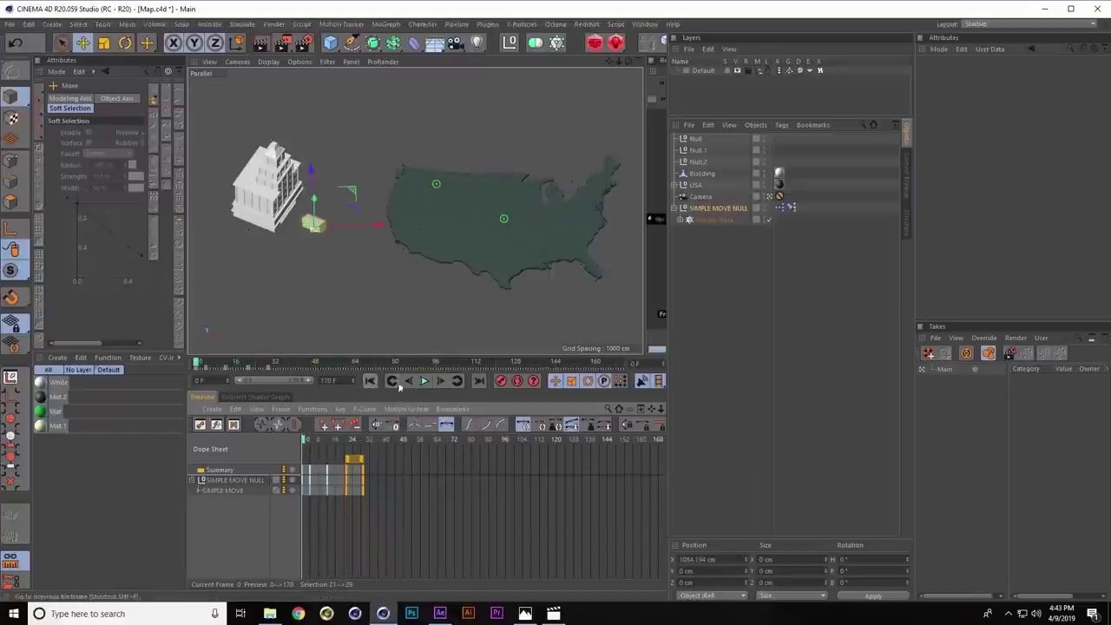
{"action": "left_click", "coordinate": [423, 381]}
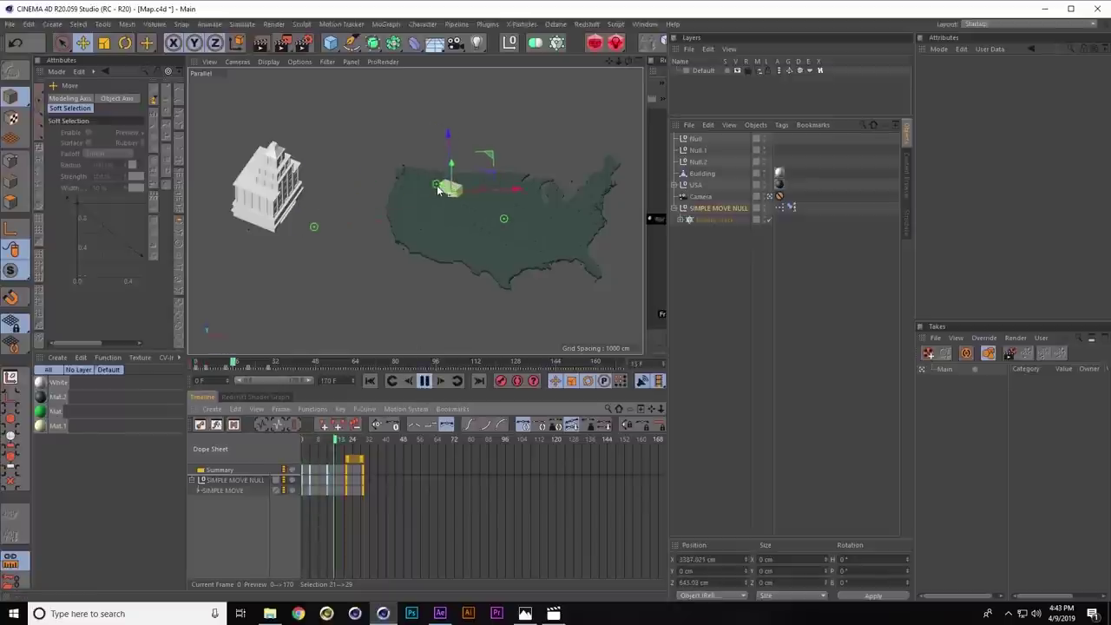
Move Null.1 along Z to the southwestern edge of the USA map and play the animation with the relocated target
{"action": "left_click", "coordinate": [434, 132]}
{"action": "left_click_drag", "start_coordinate": [434, 132], "coordinate": [440, 252]}
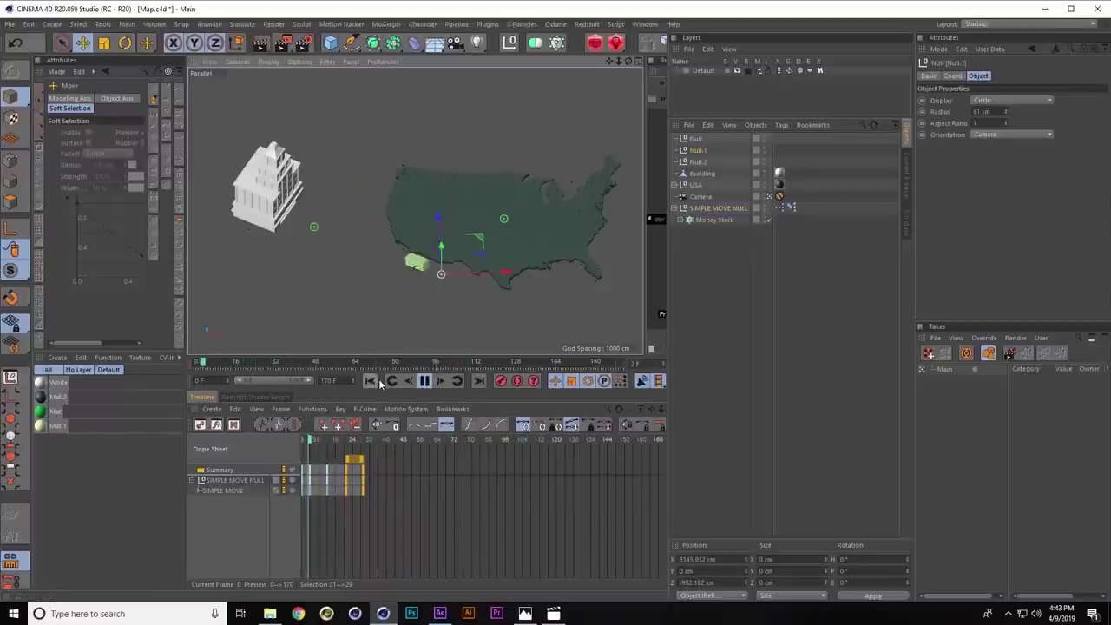
{"action": "left_click", "coordinate": [424, 381]}
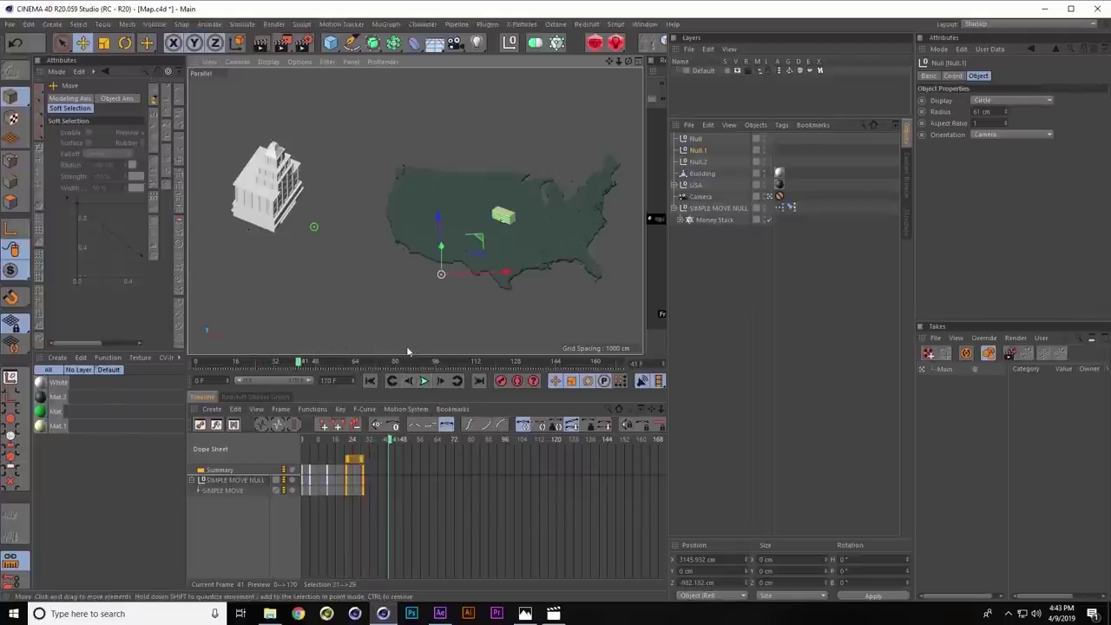
Switch to Photos to show the Nab2019 Card.jpg contact card, and return to the Cinema 4D map scene
{"action": "left_click", "coordinate": [525, 614]}
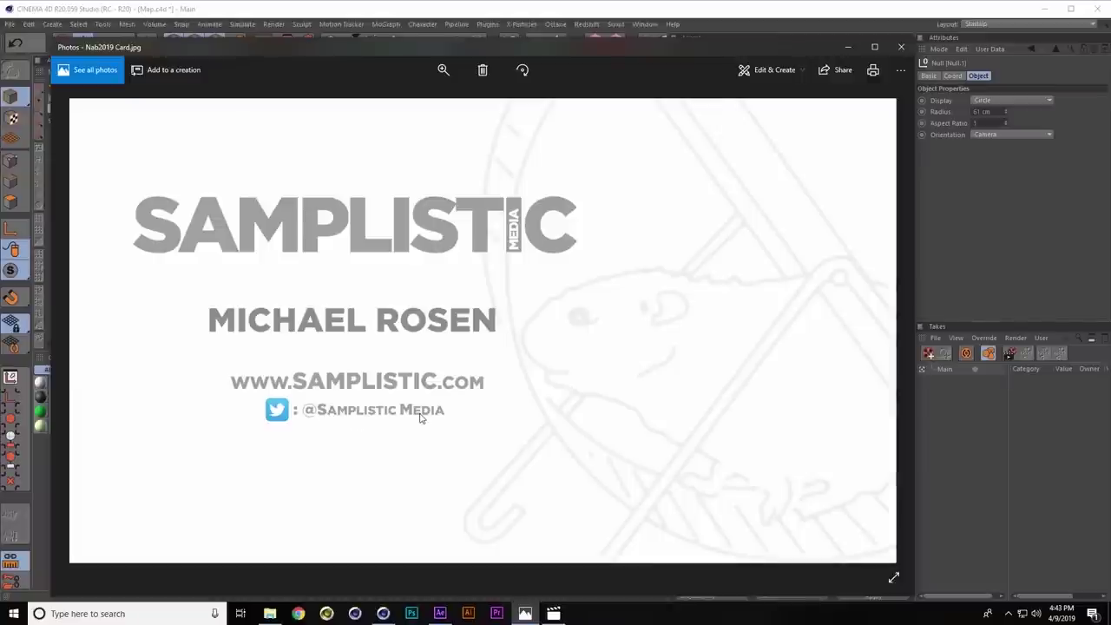
{"action": "left_click", "coordinate": [939, 438]}
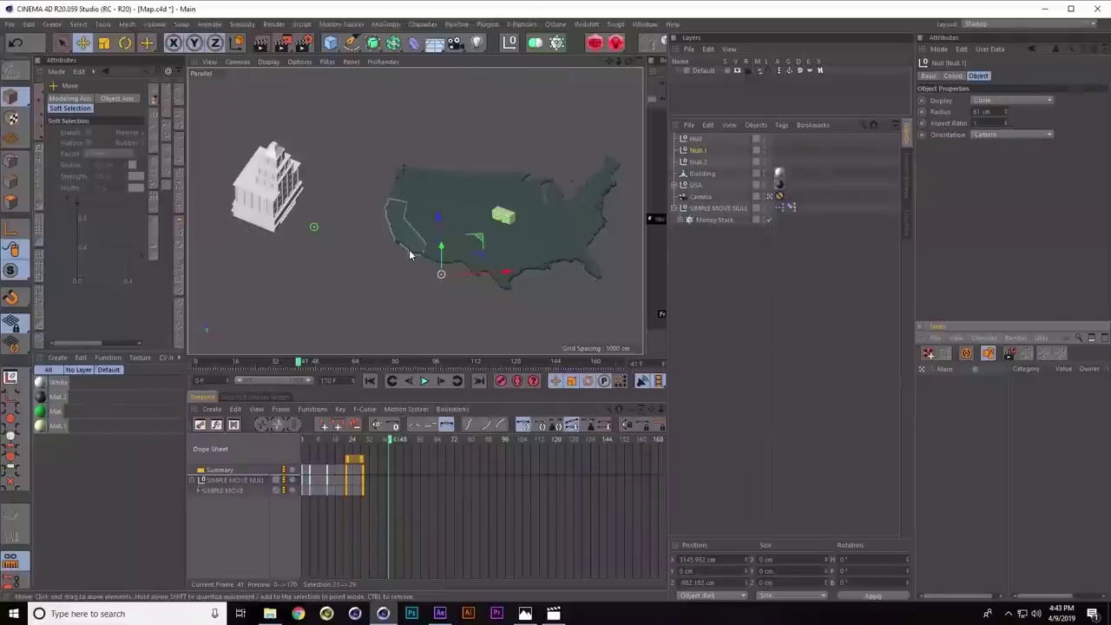
Switch to File Explorer, play the Animations for Why Not Home video from the 2_WhyNotHome folder, and lower its volume
{"action": "key", "text": "alt+Tab"}
{"action": "key", "text": "alt+Tab"}
{"action": "key", "text": "alt+Tab"}
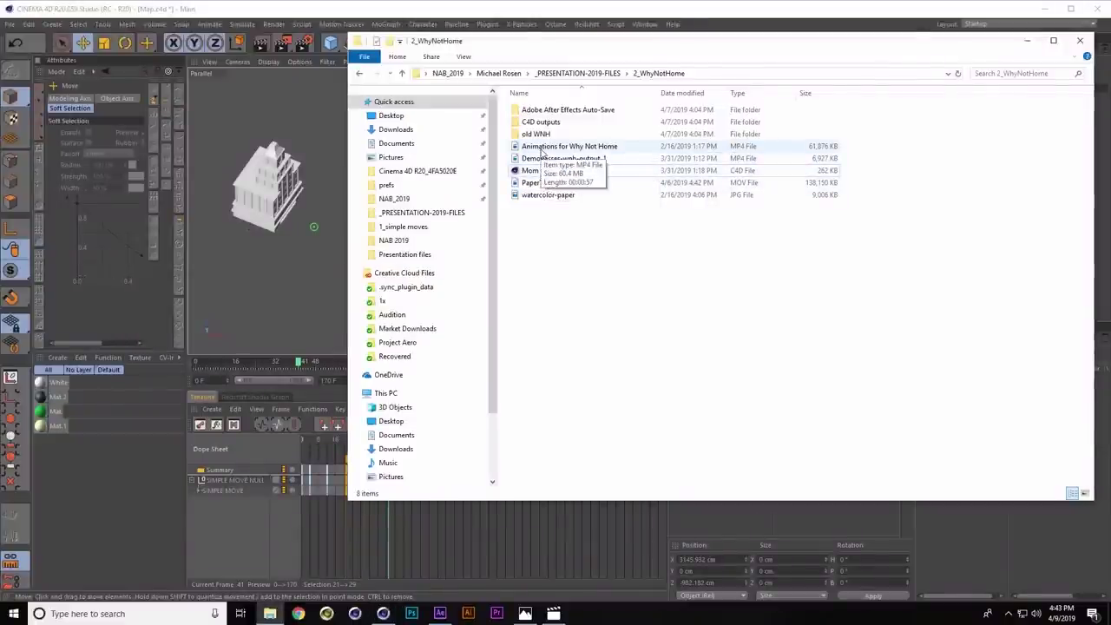
{"action": "double_click", "coordinate": [539, 148]}
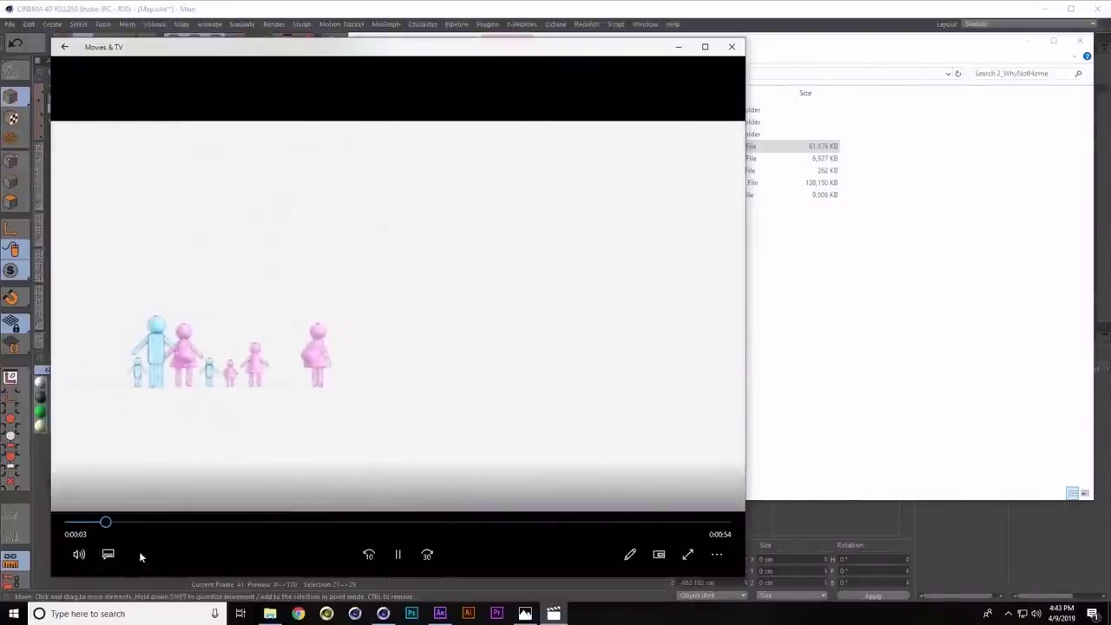
{"action": "left_click", "coordinate": [81, 555]}
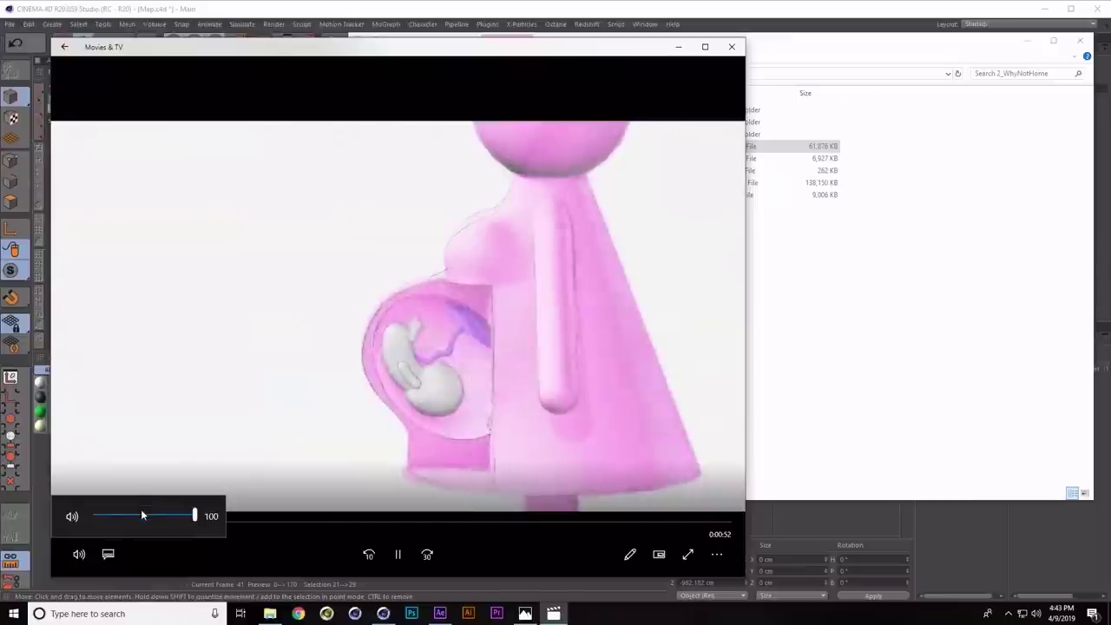
{"action": "left_click_drag", "start_coordinate": [196, 515], "coordinate": [119, 516]}
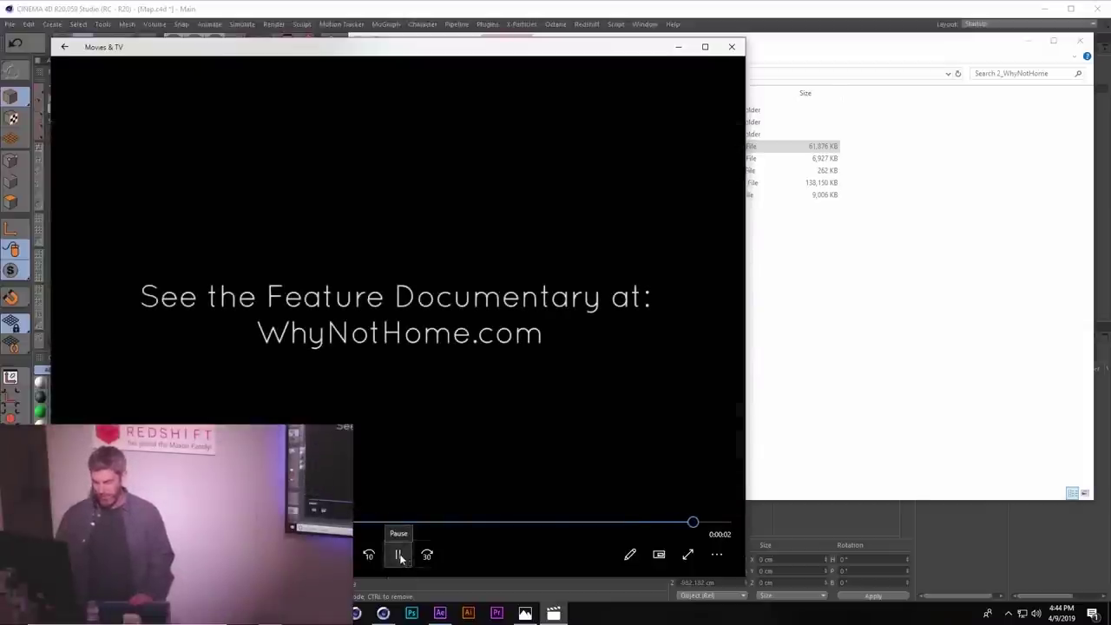
Watch the Why Not Home video with a stop for discussion, pause it at the filing cabinet shot, and return to Cinema 4D
{"action": "left_click", "coordinate": [399, 555]}
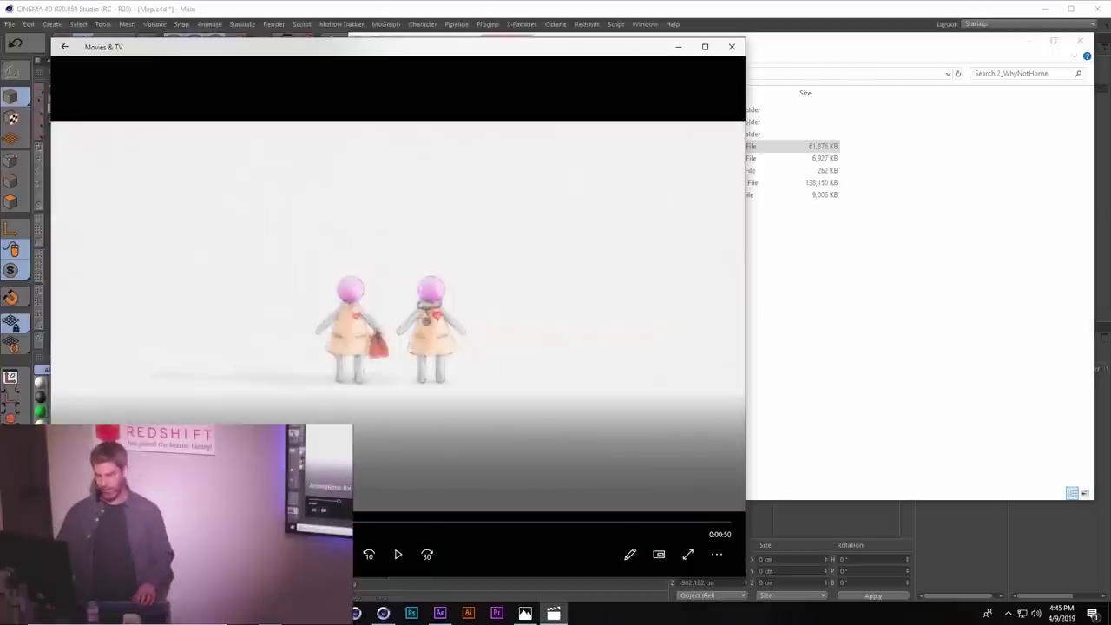
{"action": "key", "text": "space"}
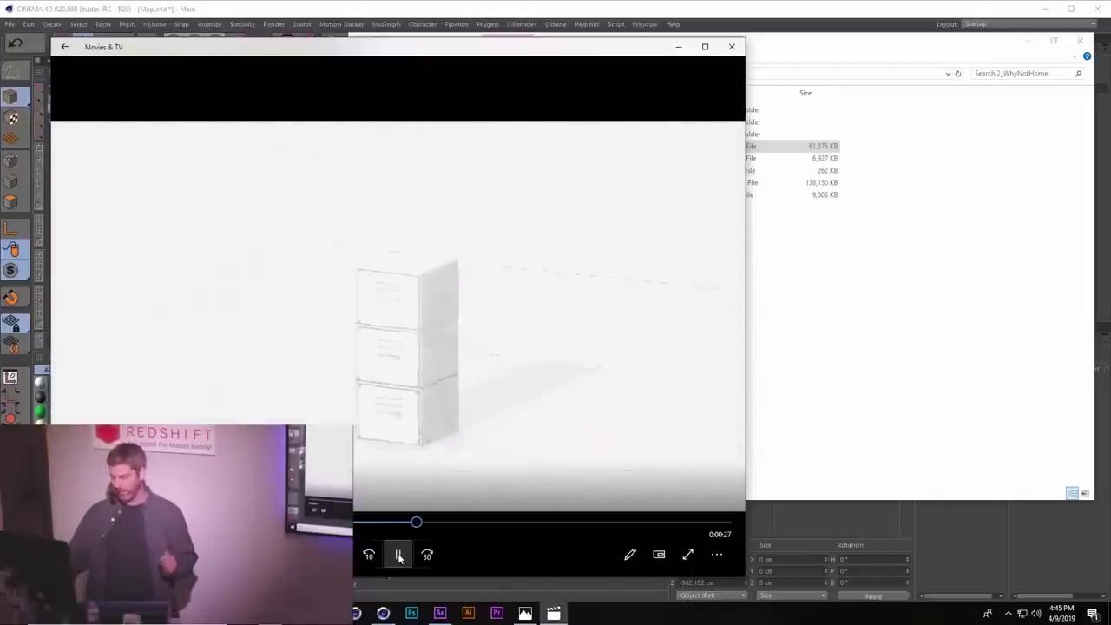
{"action": "left_click", "coordinate": [398, 556]}
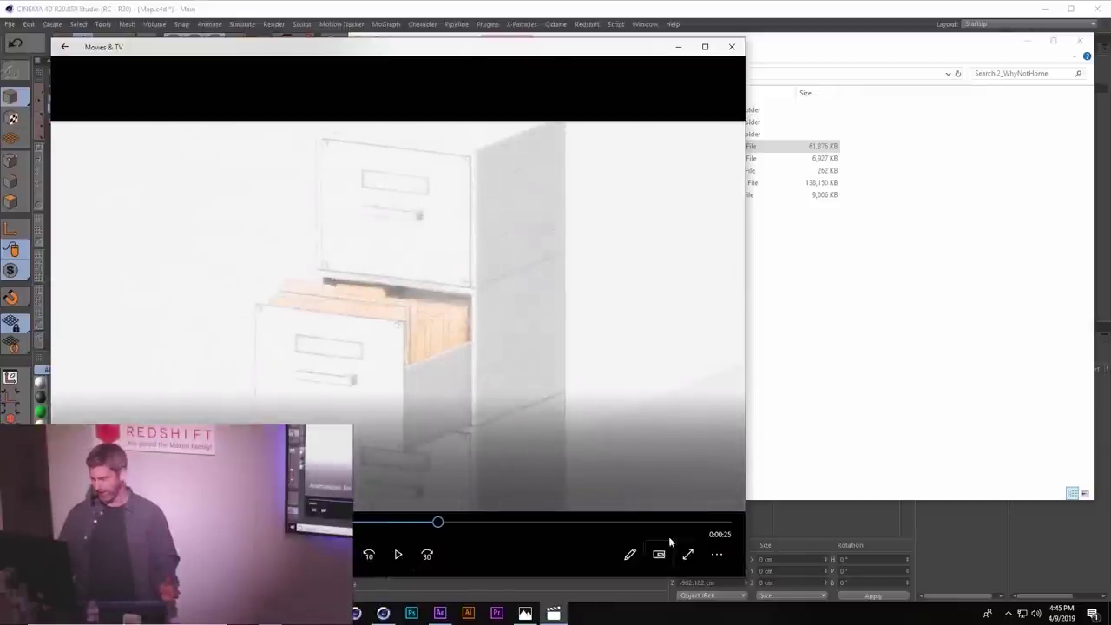
{"action": "left_click", "coordinate": [797, 526]}
{"action": "left_click", "coordinate": [799, 525]}
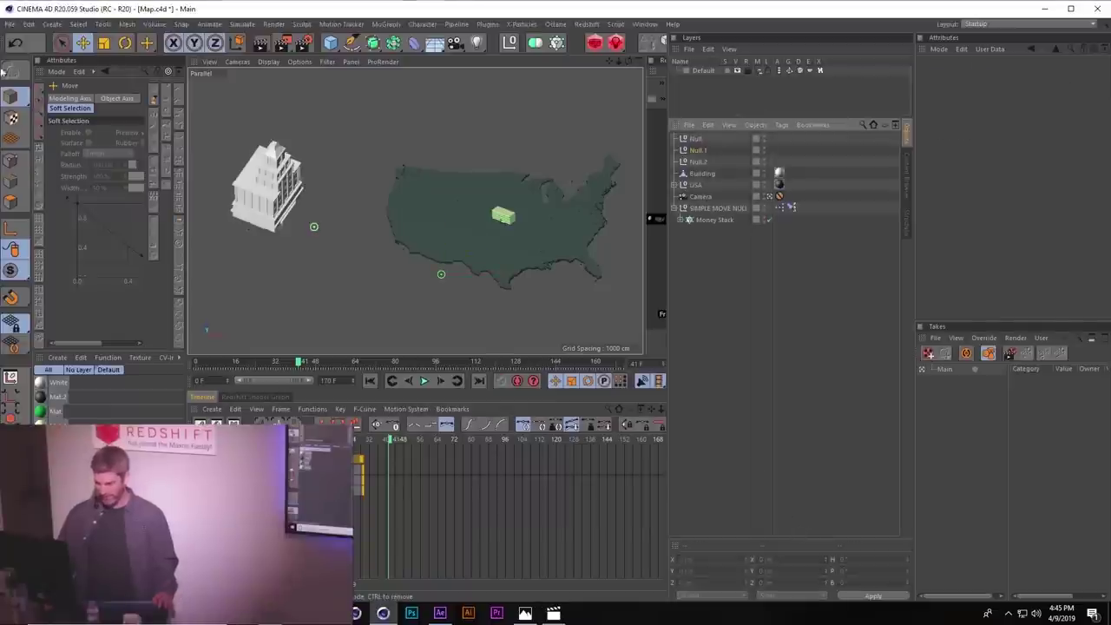
Play DemoPasses-wnh-output_1 from the 2_WhyNotHome folder, pausing at the Shaded, Color and Lines passes and again after the paper texture
{"action": "key", "text": "alt+Tab"}
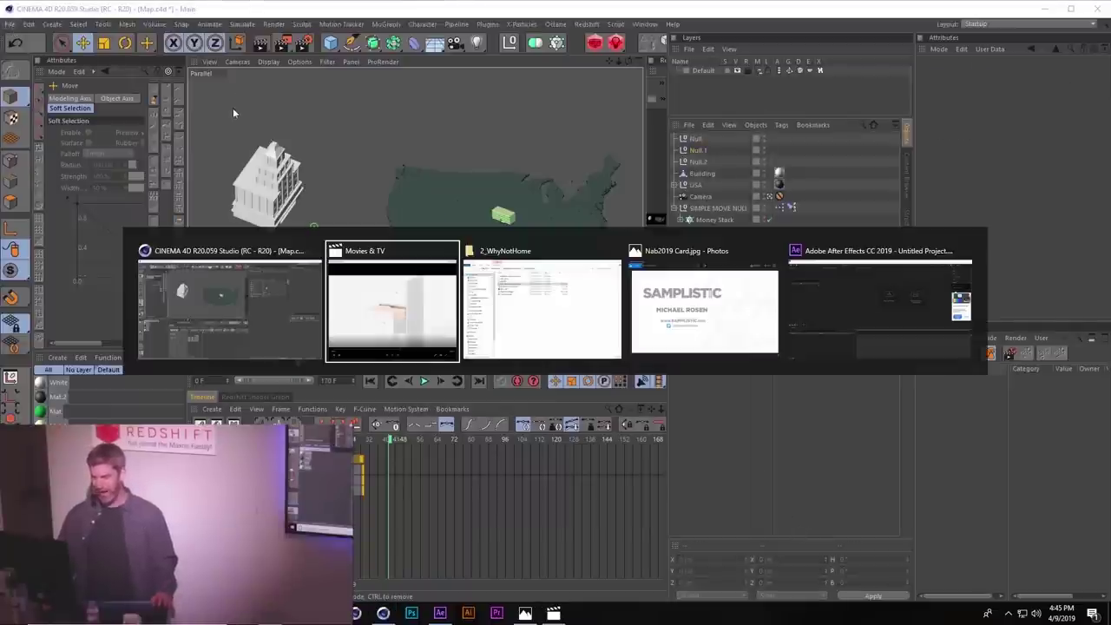
{"action": "left_click", "coordinate": [526, 303]}
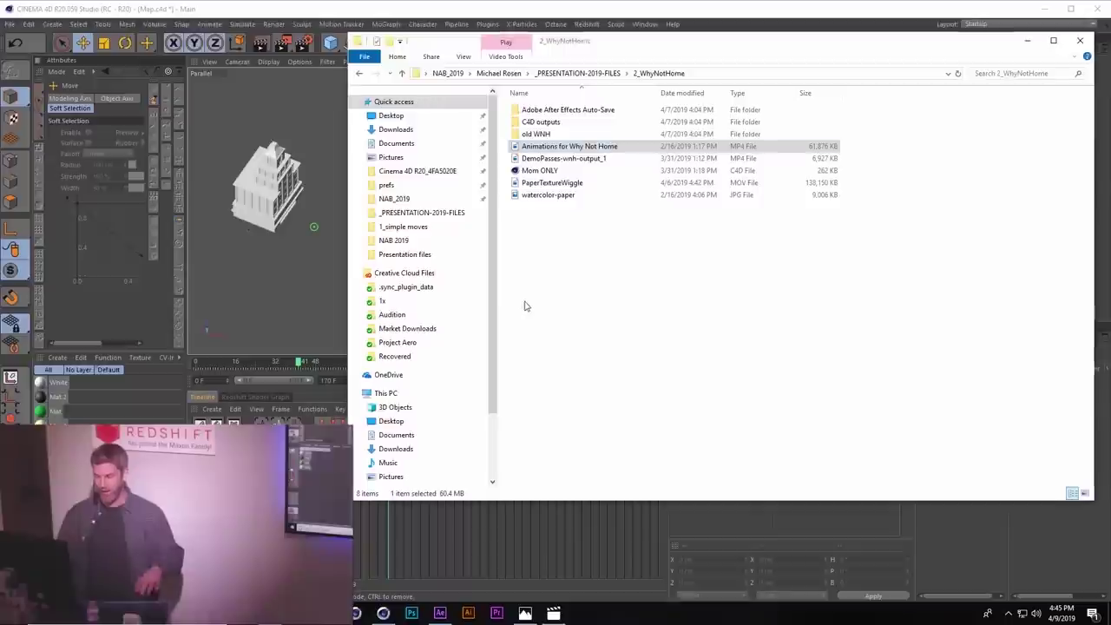
{"action": "left_click", "coordinate": [549, 161]}
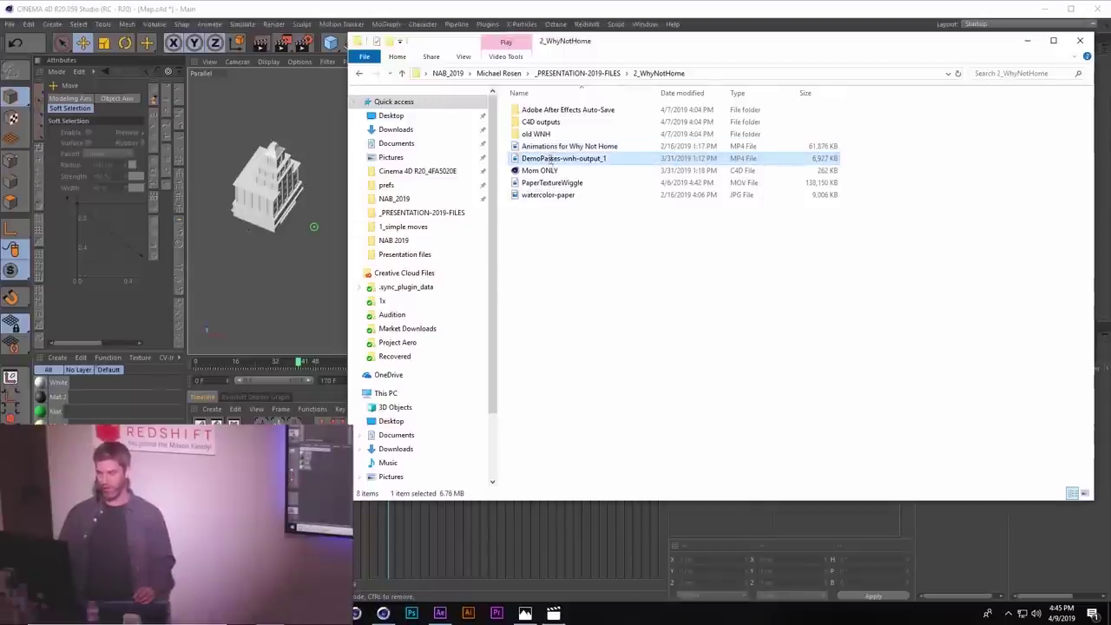
{"action": "key", "text": "F2"}
{"action": "double_click", "coordinate": [514, 159]}
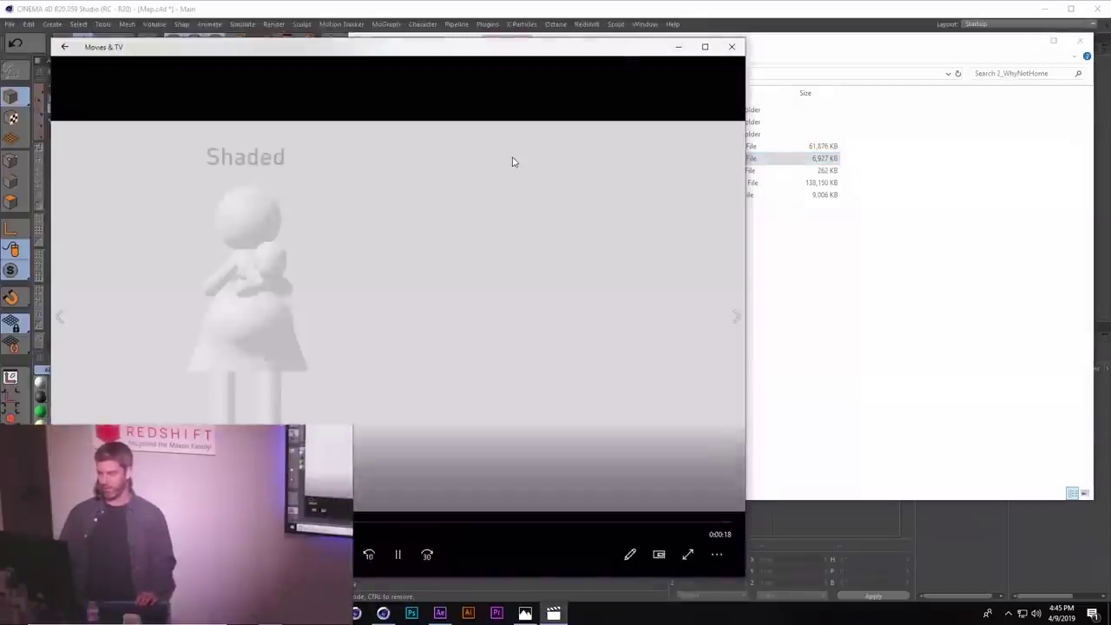
{"action": "key", "text": "space"}
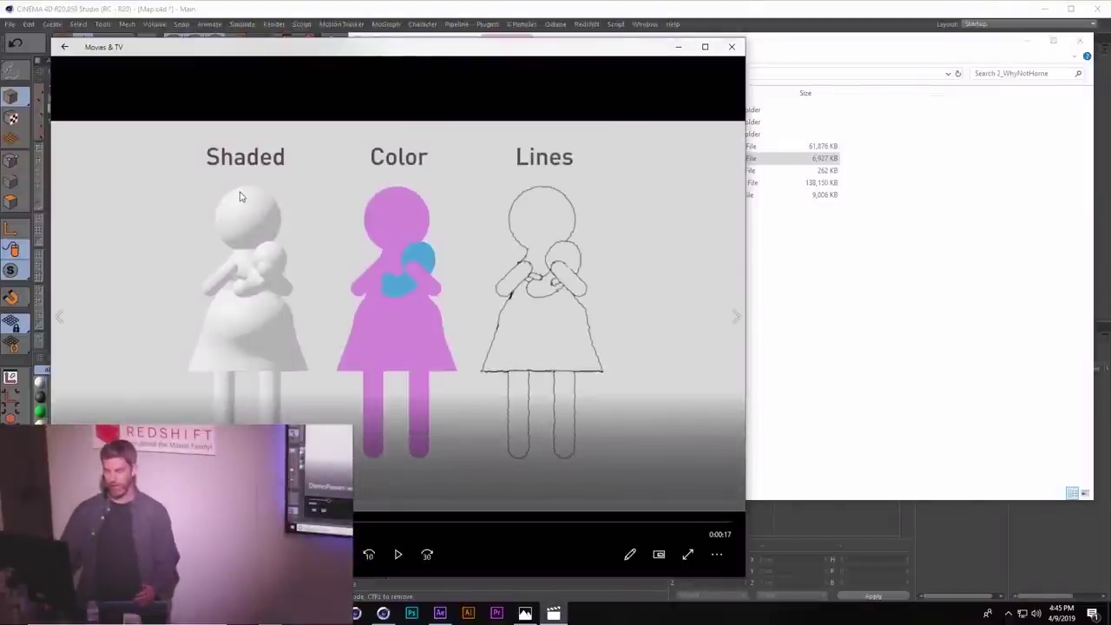
{"action": "left_click", "coordinate": [398, 555]}
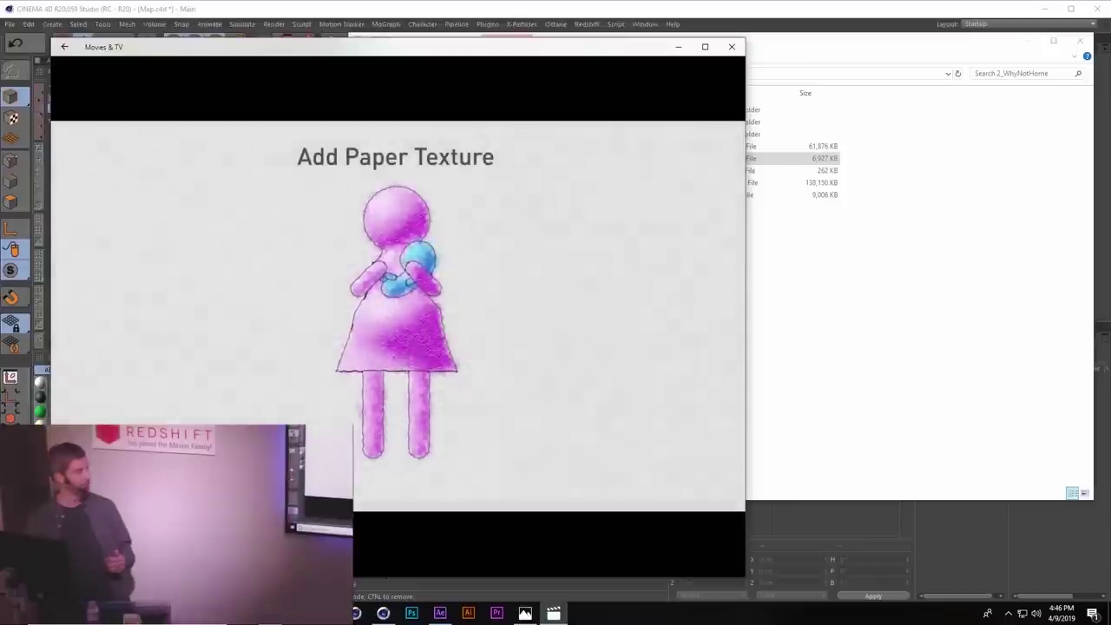
{"action": "mouse_move", "coordinate": [297, 286]}
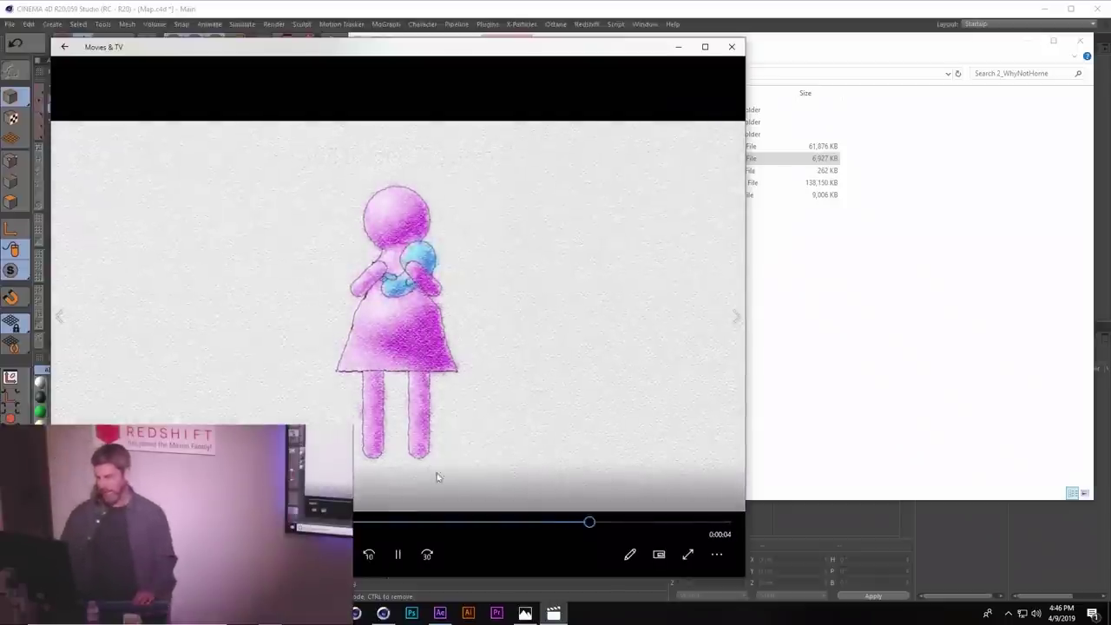
{"action": "left_click", "coordinate": [397, 554]}
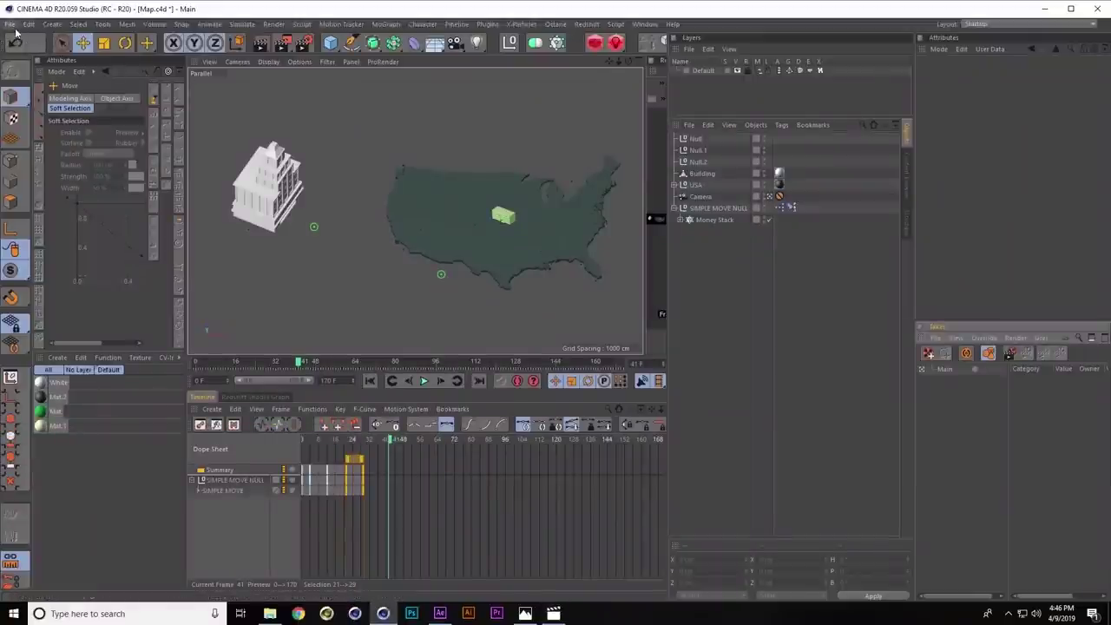
Open the Mom ONLY project from the 2_WhyNotHome folder in Cinema 4D and maximize its Parallel view in a widened viewport area
{"action": "left_click", "coordinate": [9, 24]}
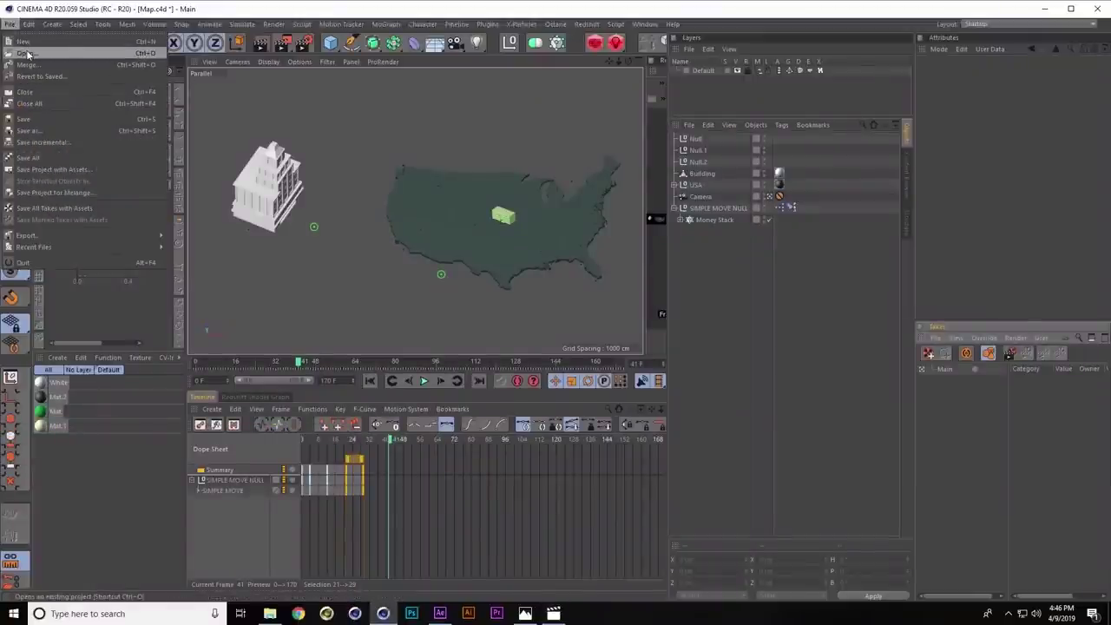
{"action": "left_click", "coordinate": [27, 54]}
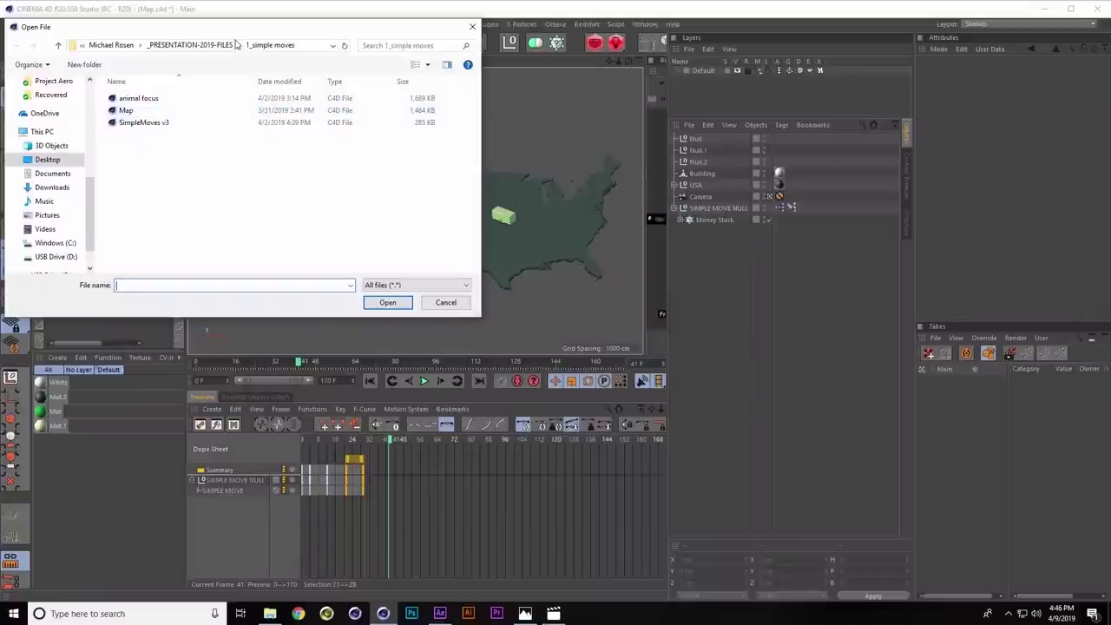
{"action": "left_click", "coordinate": [231, 44]}
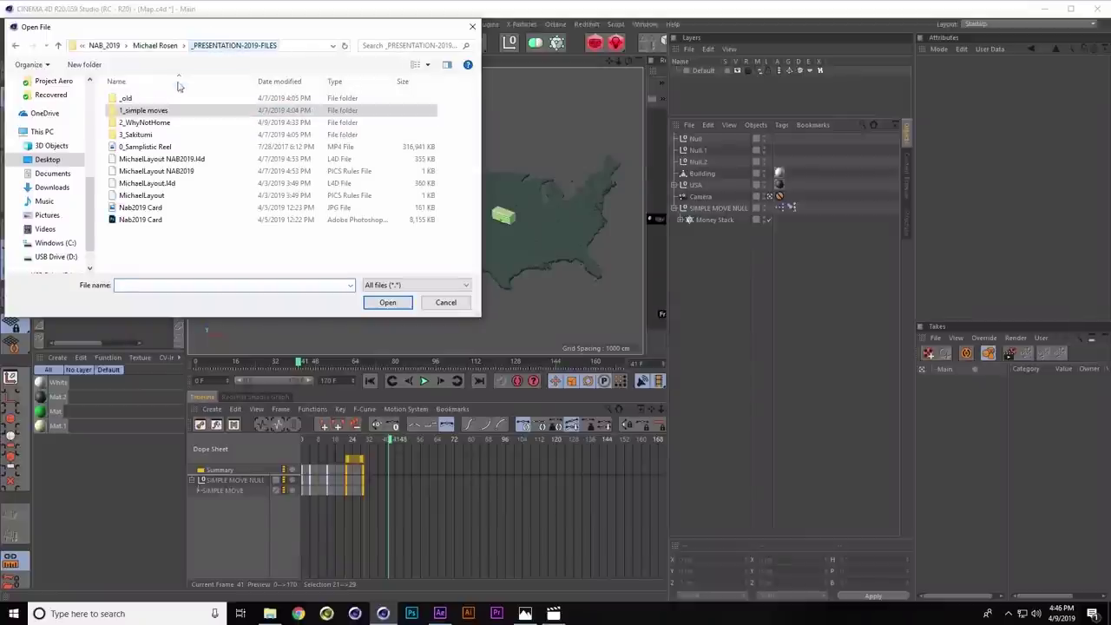
{"action": "double_click", "coordinate": [151, 124]}
{"action": "double_click", "coordinate": [152, 158]}
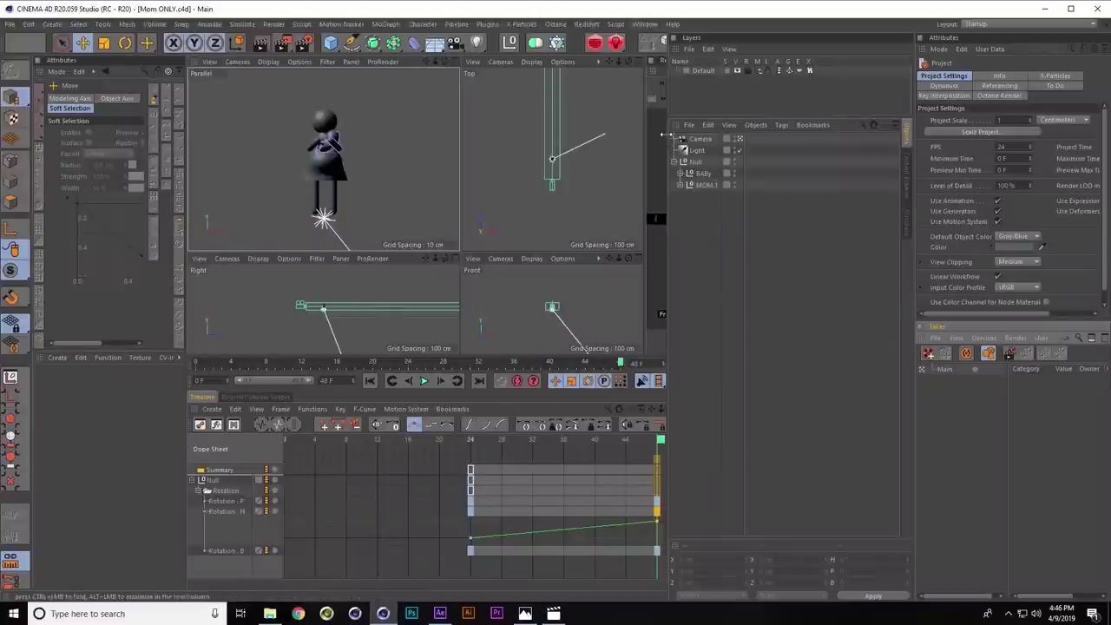
{"action": "left_click_drag", "start_coordinate": [664, 134], "coordinate": [698, 134]}
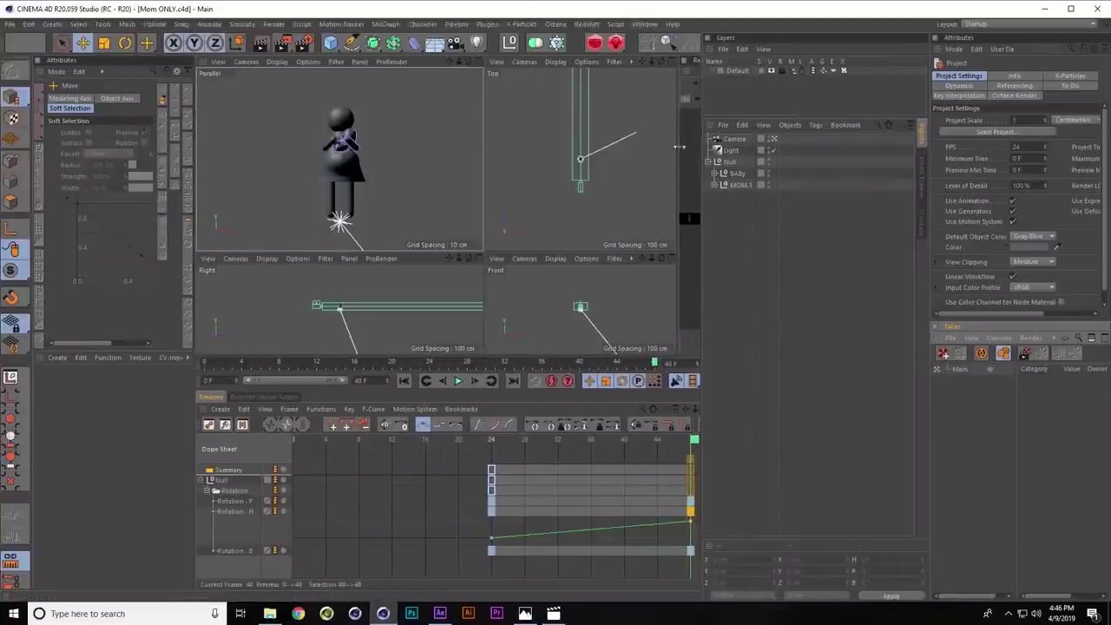
{"action": "left_click", "coordinate": [475, 62]}
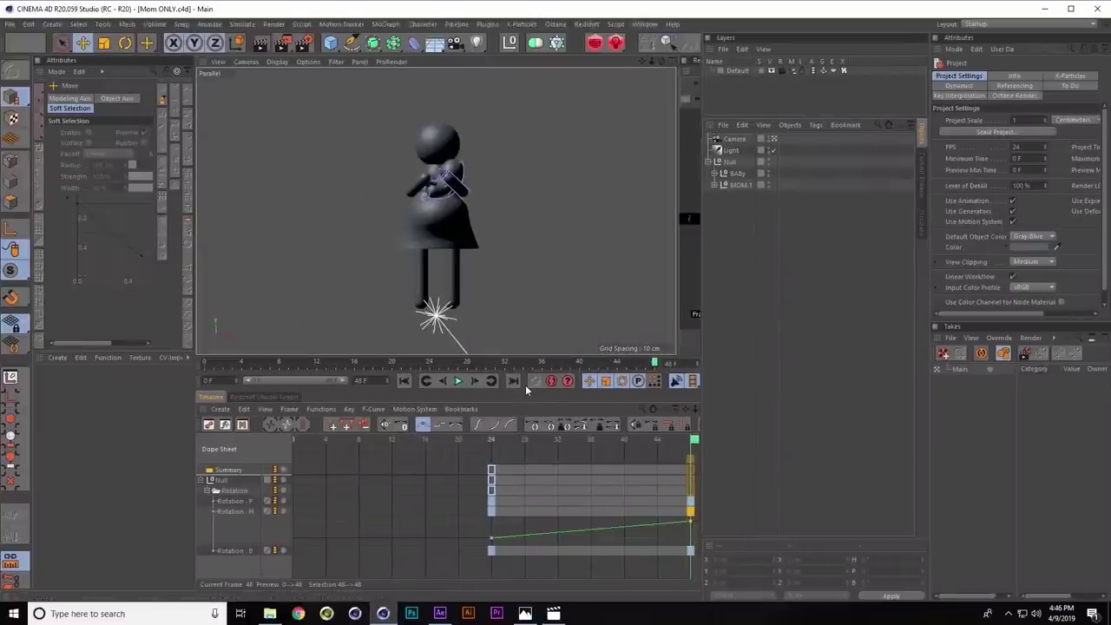
Examine the Null's rotation animation by scrubbing back to frame 7, and inspect the Light's general settings
{"action": "left_click", "coordinate": [736, 185]}
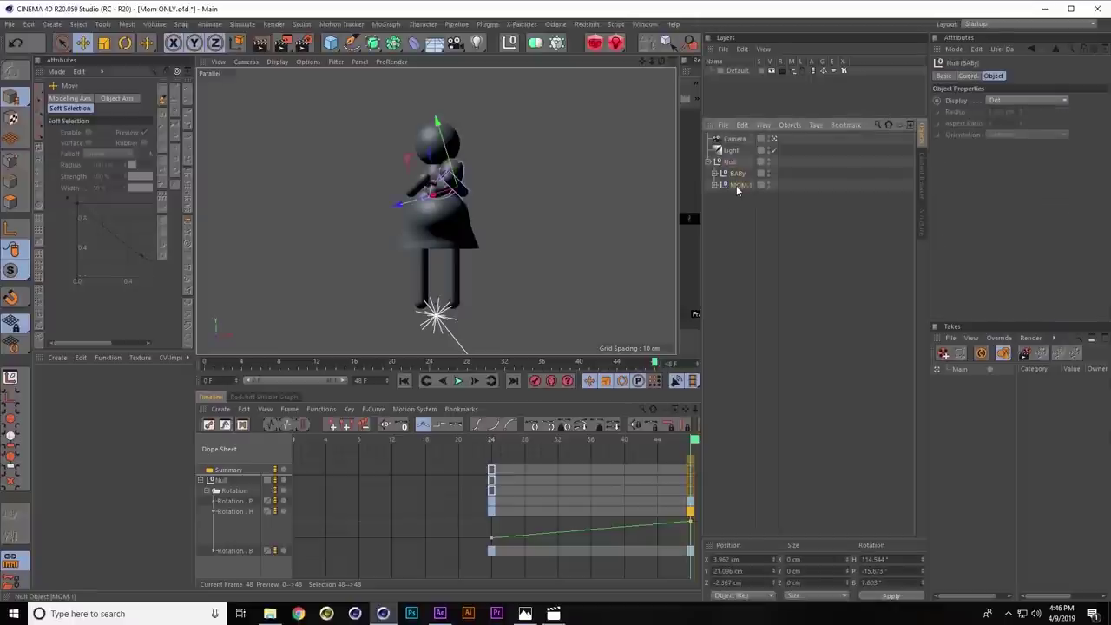
{"action": "left_click", "coordinate": [729, 161]}
{"action": "left_click", "coordinate": [509, 439]}
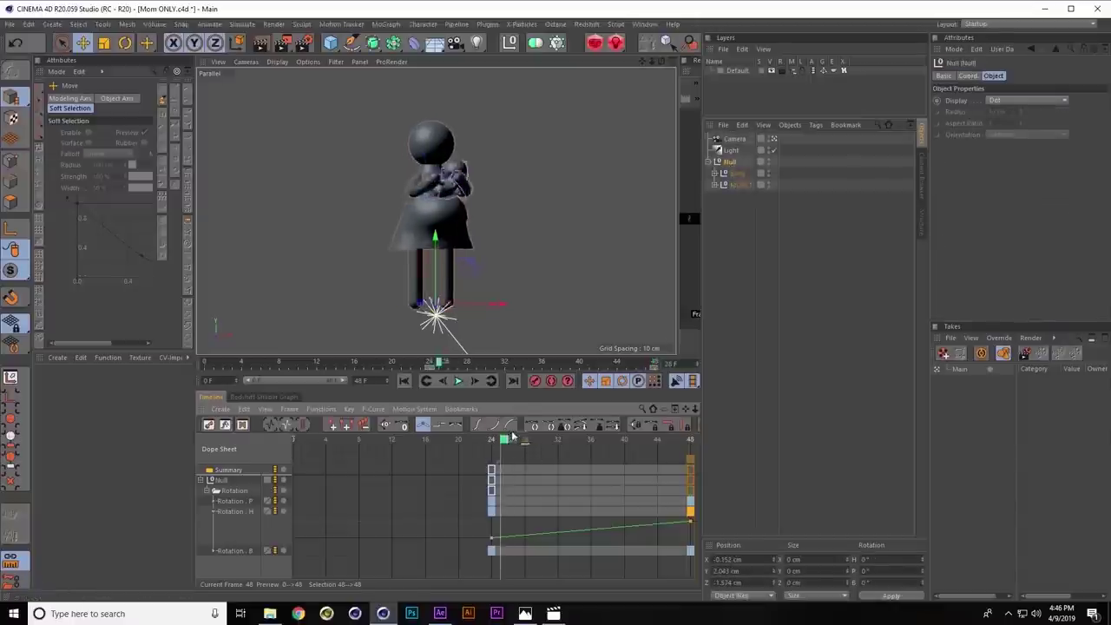
{"action": "mouse_move", "coordinate": [512, 436]}
{"action": "left_mouse_down"}
{"action": "mouse_move", "coordinate": [555, 438]}
{"action": "mouse_move", "coordinate": [355, 439]}
{"action": "left_mouse_up"}
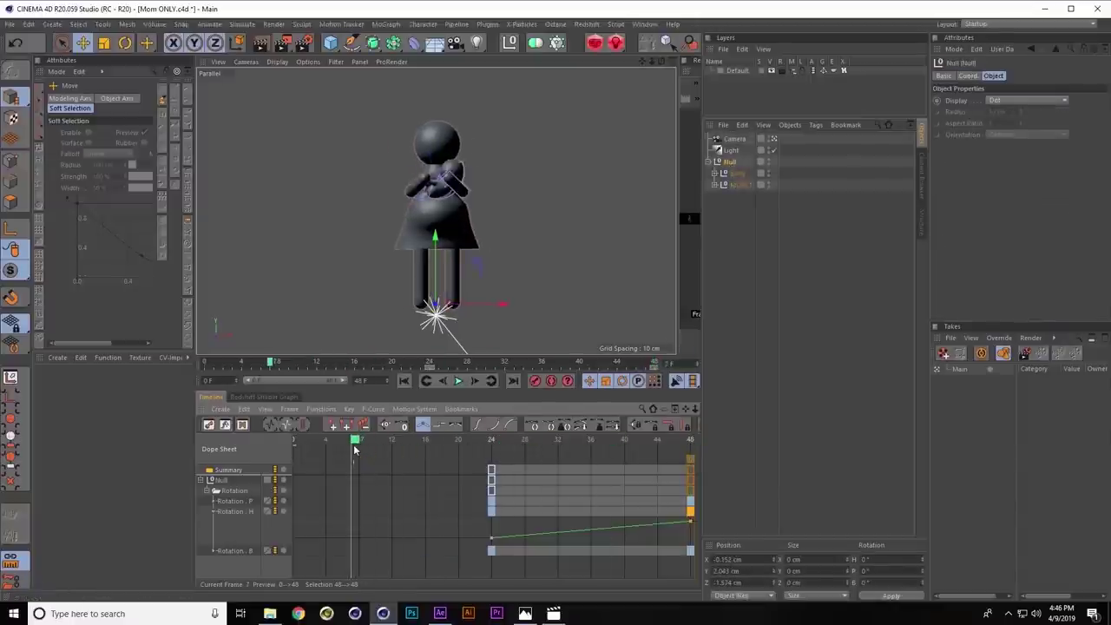
{"action": "left_click", "coordinate": [732, 152]}
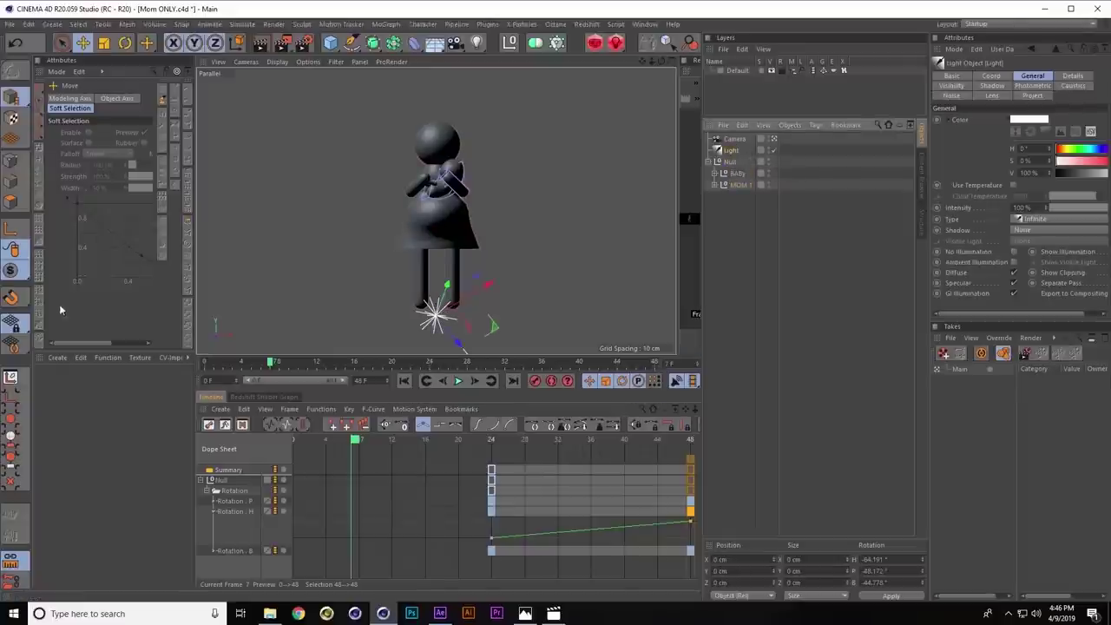
{"action": "left_click", "coordinate": [119, 388]}
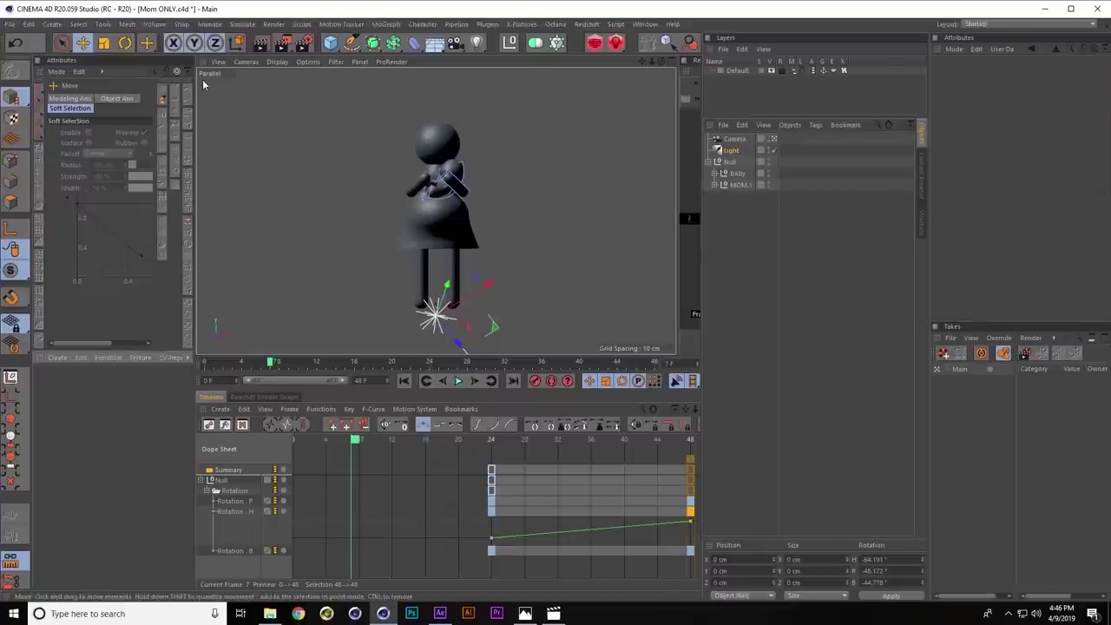
Enable the Interactive Render Region, extend it above and below to enclose the whole mother figure, and raise its quality to maximum
{"action": "left_click", "coordinate": [282, 43]}
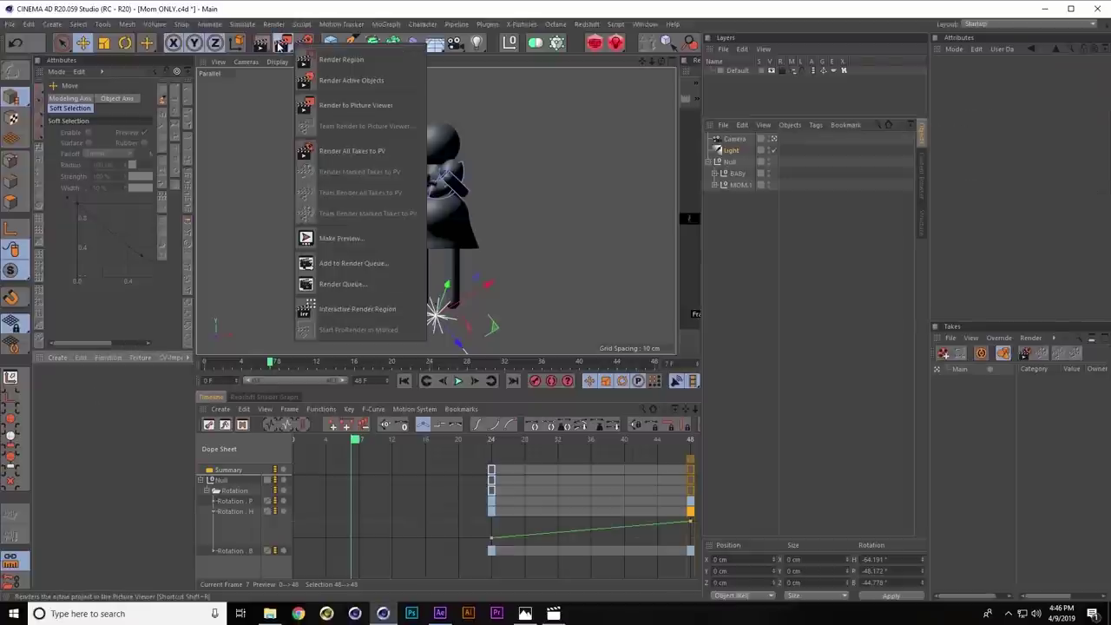
{"action": "left_click", "coordinate": [340, 306]}
{"action": "left_click_drag", "start_coordinate": [438, 138], "coordinate": [437, 103]}
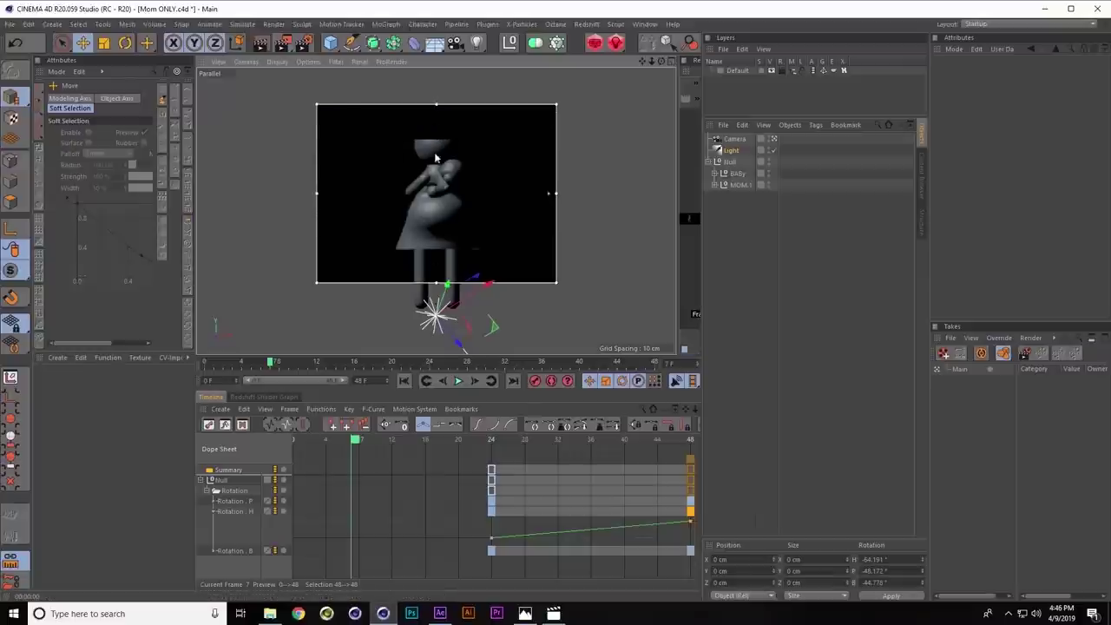
{"action": "left_click_drag", "start_coordinate": [436, 282], "coordinate": [434, 329]}
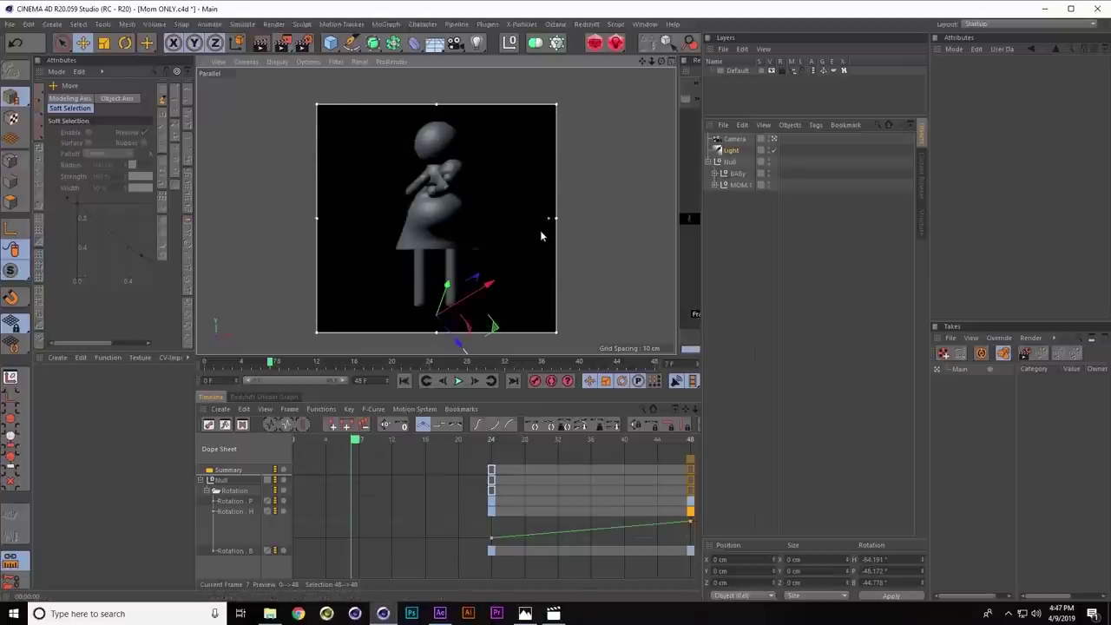
{"action": "left_click_drag", "start_coordinate": [546, 218], "coordinate": [548, 110]}
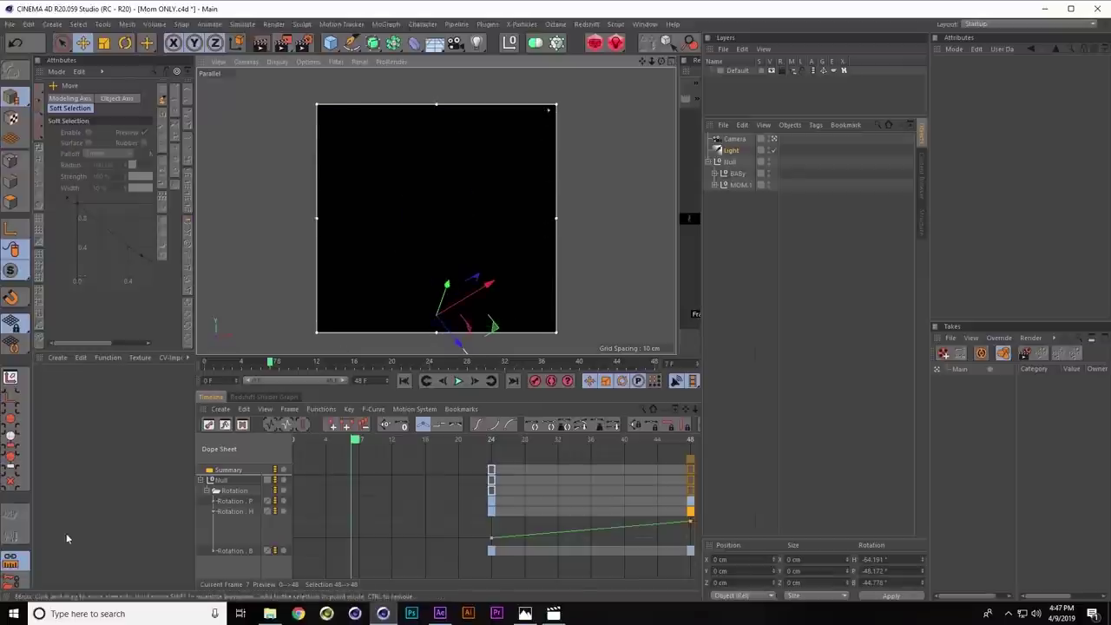
Create a new material, apply it to the BABy and MOM.1 groups, and duplicate the material
{"action": "double_click", "coordinate": [90, 422]}
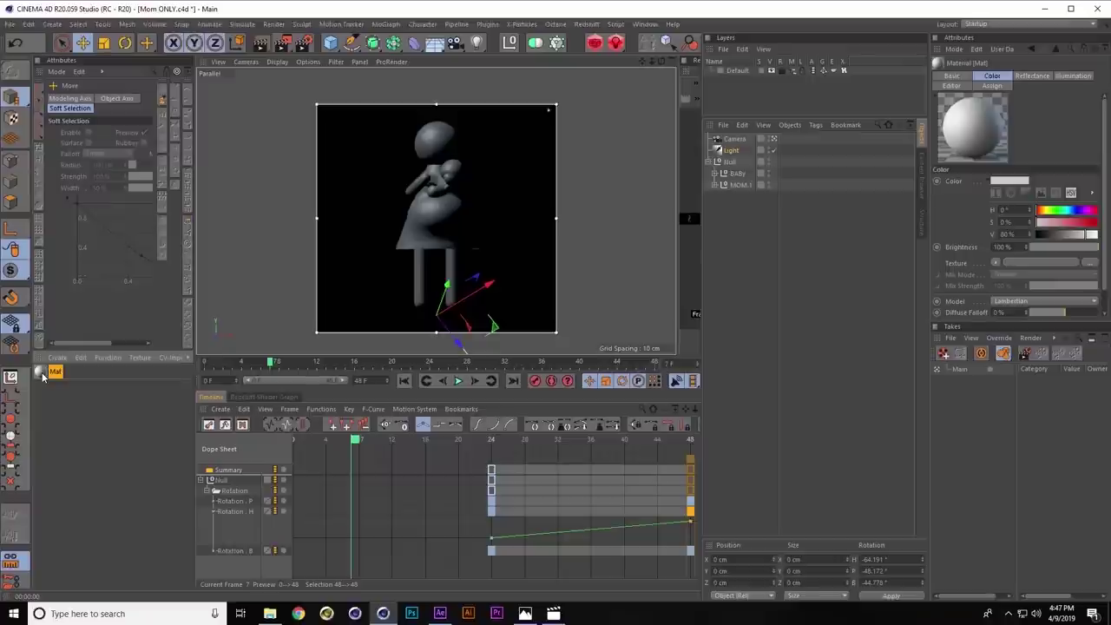
{"action": "left_click_drag", "start_coordinate": [42, 376], "coordinate": [745, 185]}
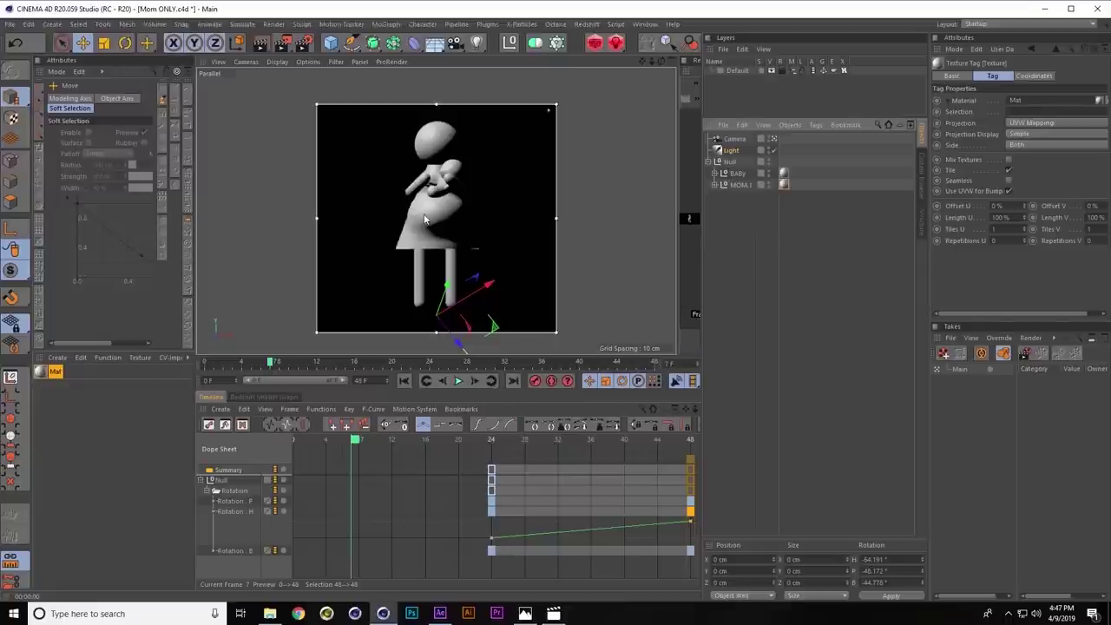
{"action": "left_click", "coordinate": [85, 417]}
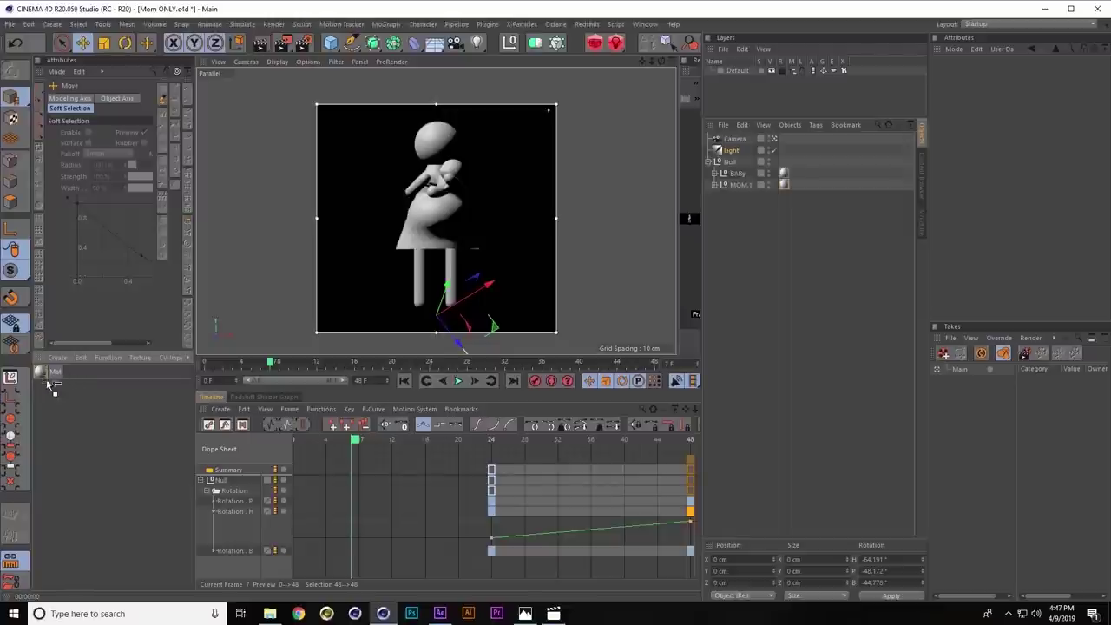
{"action": "left_click_drag", "start_coordinate": [48, 382], "coordinate": [62, 394]}
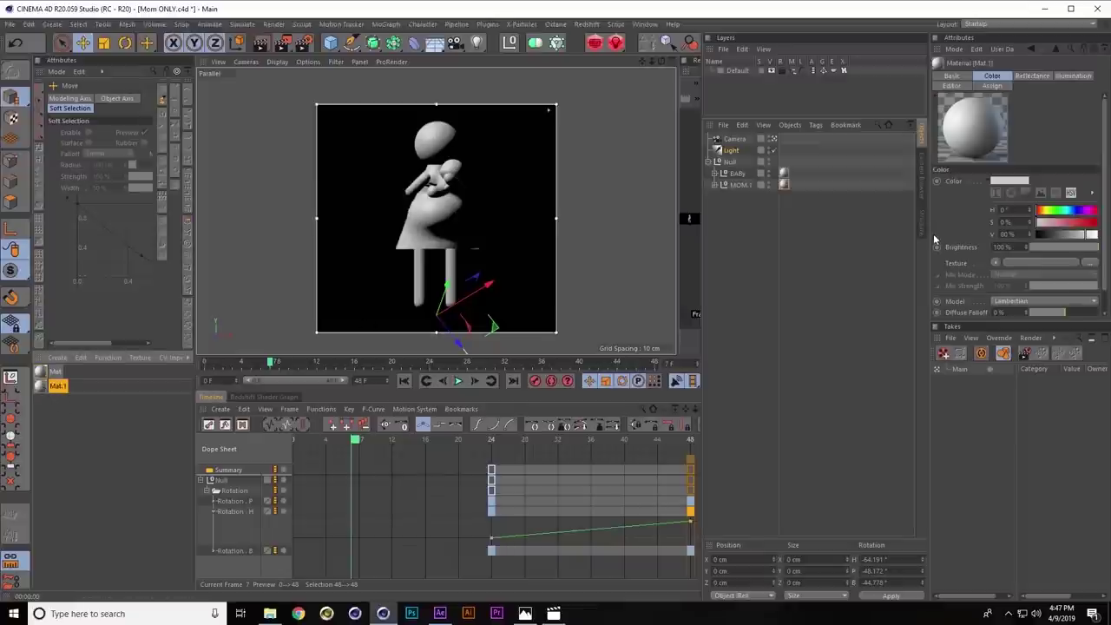
Disable the Color and Reflectance channels of material Mat.1 and enable its Luminance channel
{"action": "left_click_drag", "start_coordinate": [928, 235], "coordinate": [886, 236]}
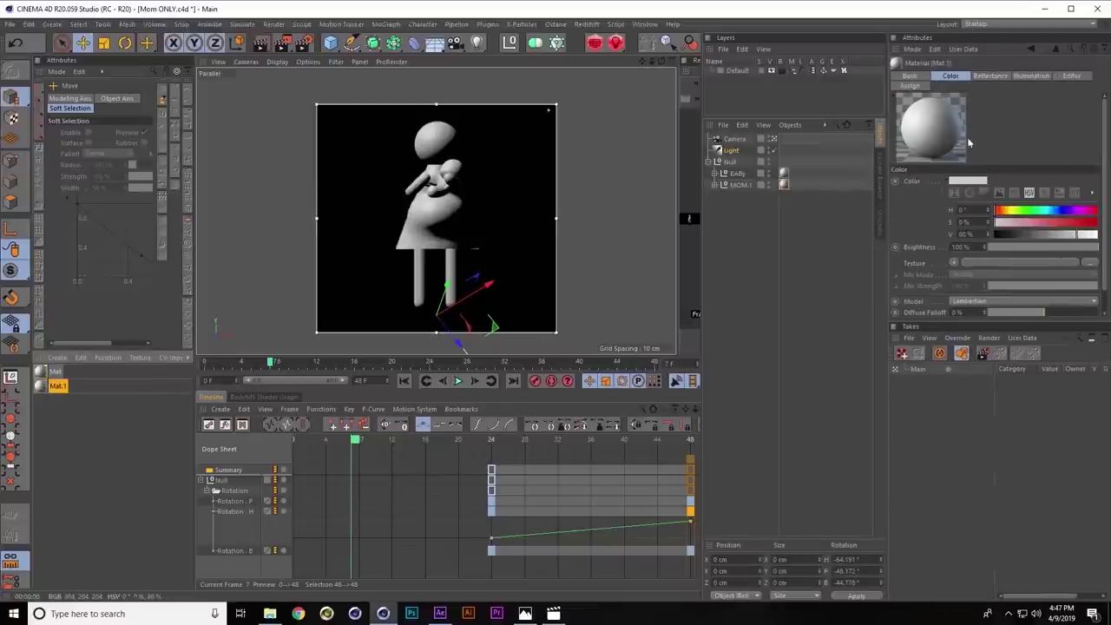
{"action": "left_click", "coordinate": [909, 75]}
{"action": "left_click", "coordinate": [943, 203]}
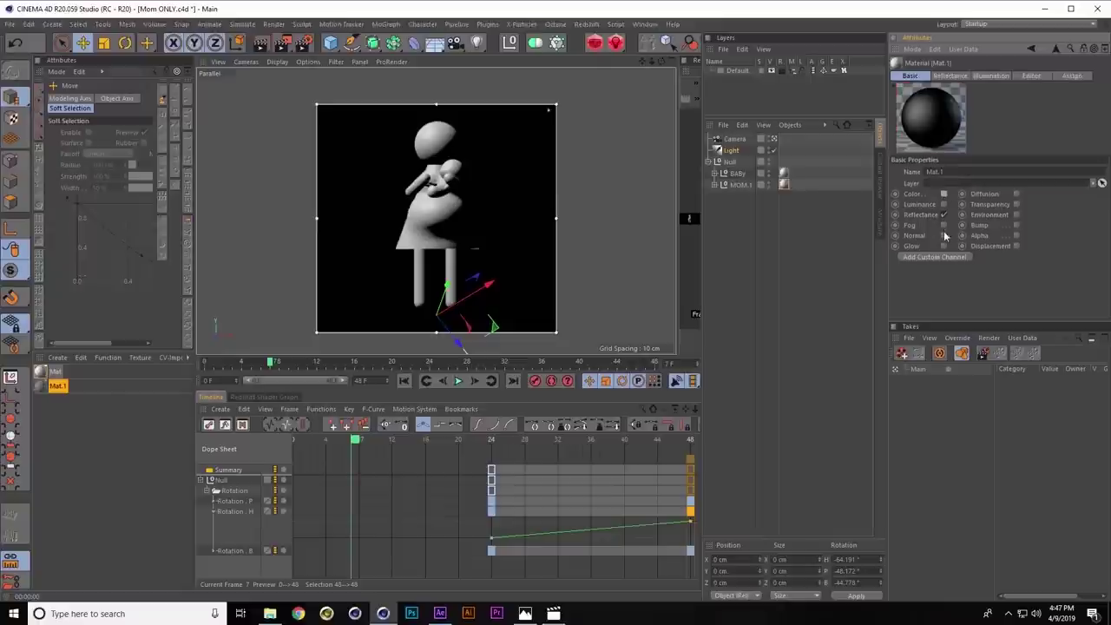
{"action": "left_click", "coordinate": [943, 214]}
{"action": "left_click", "coordinate": [943, 204]}
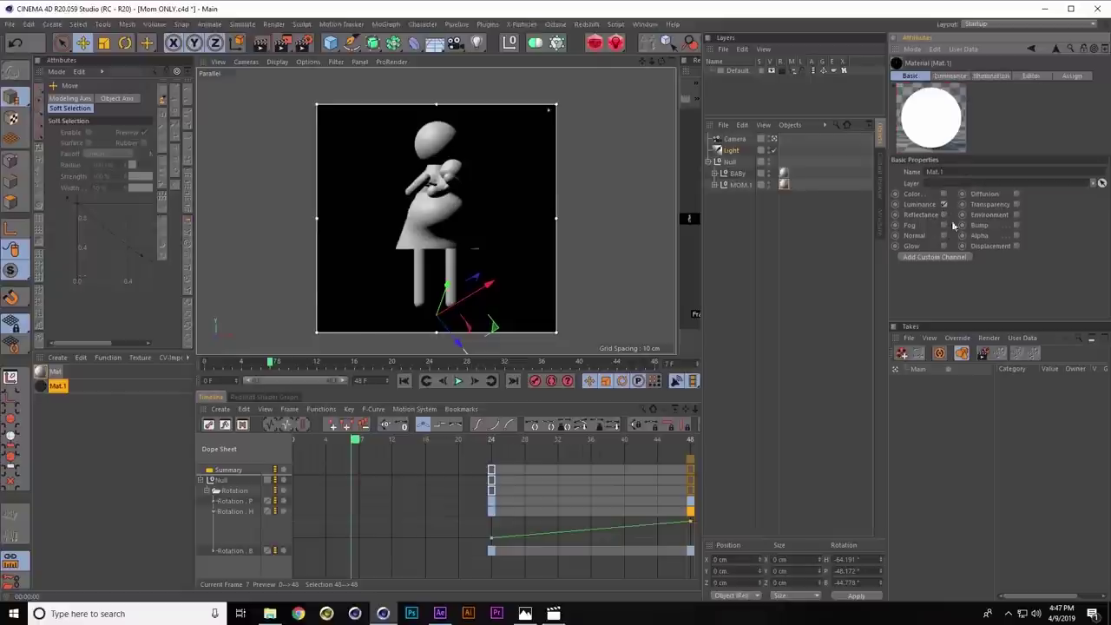
Set Mat.1's Luminance color to a light cyan with hue 180° and saturation 49%
{"action": "left_click", "coordinate": [949, 75]}
{"action": "left_click_drag", "start_coordinate": [1006, 198], "coordinate": [1048, 200]}
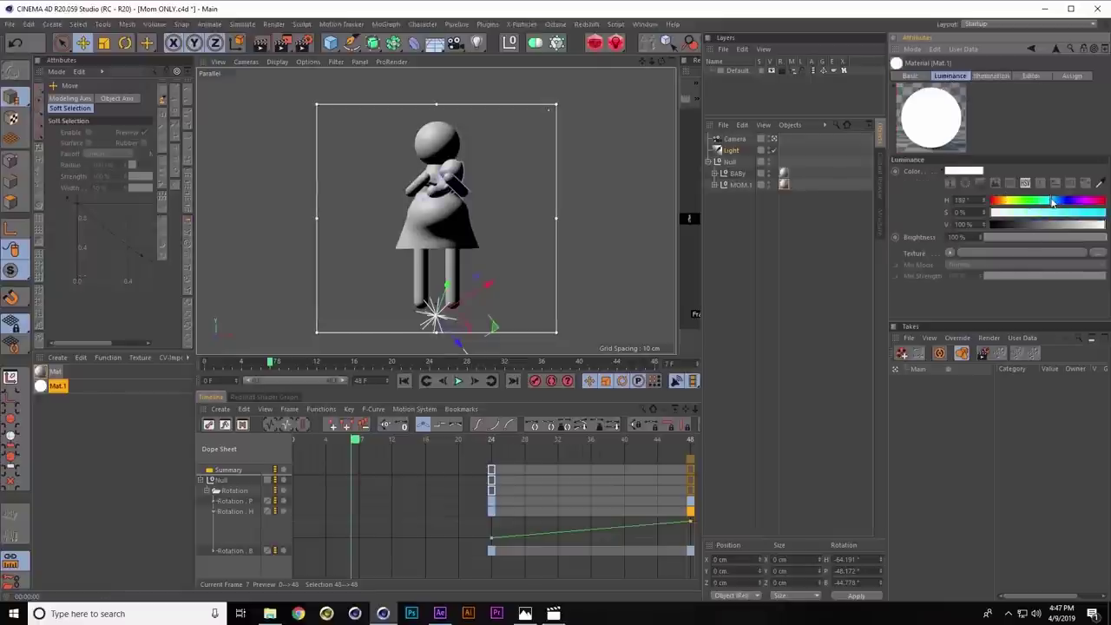
{"action": "left_click", "coordinate": [1049, 213]}
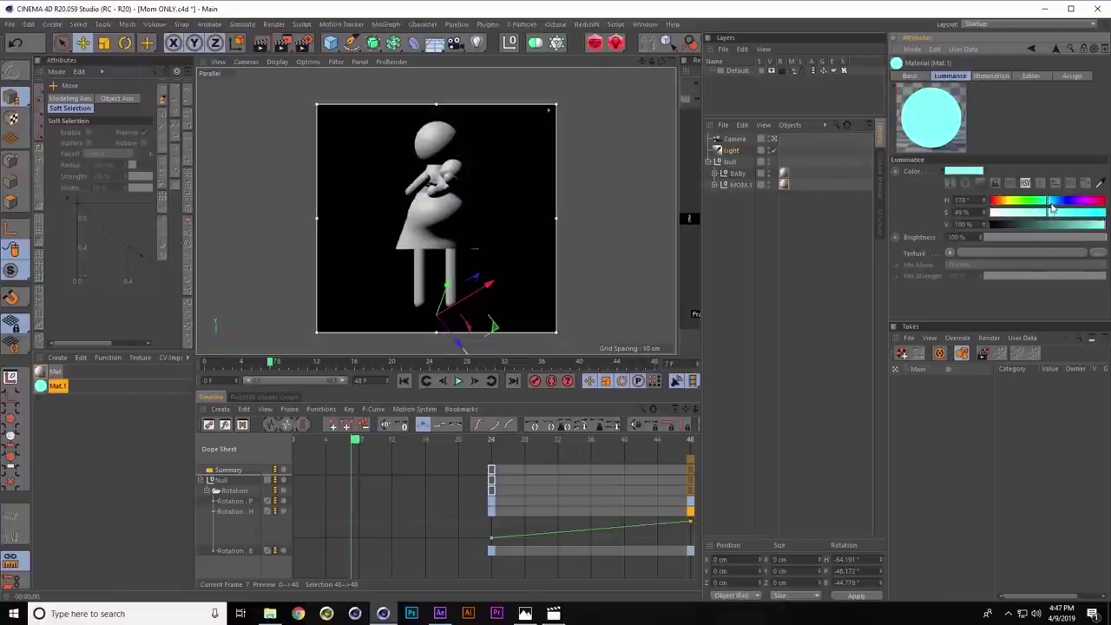
{"action": "left_click", "coordinate": [1047, 201]}
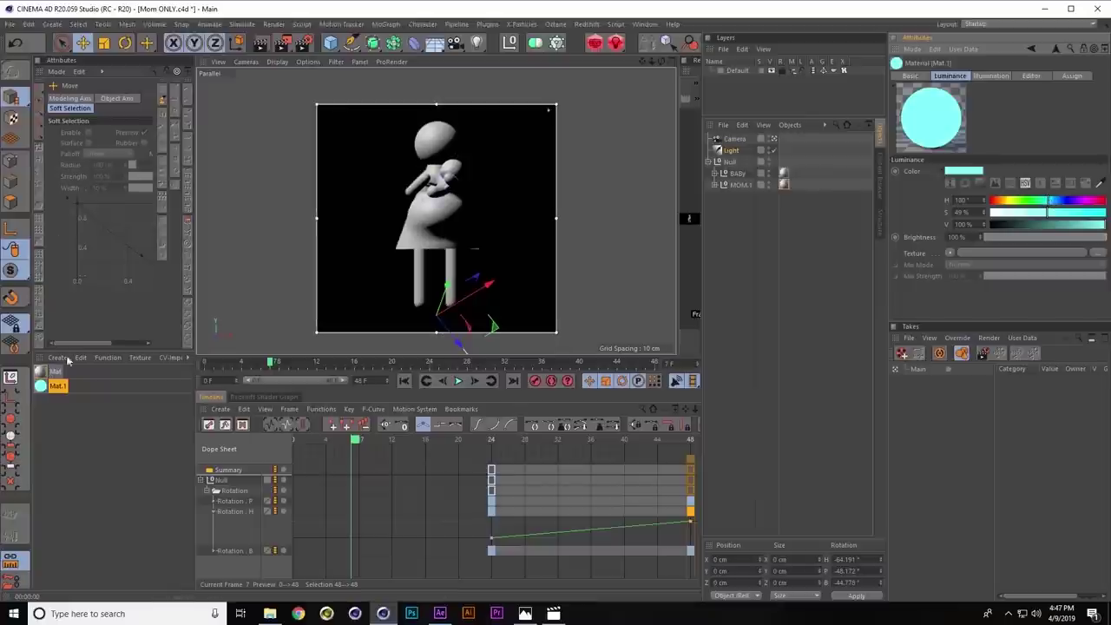
Apply Mat.1 to the BABy group and a duplicate of that material to the MOM.1 group
{"action": "left_click_drag", "start_coordinate": [777, 141], "coordinate": [740, 174]}
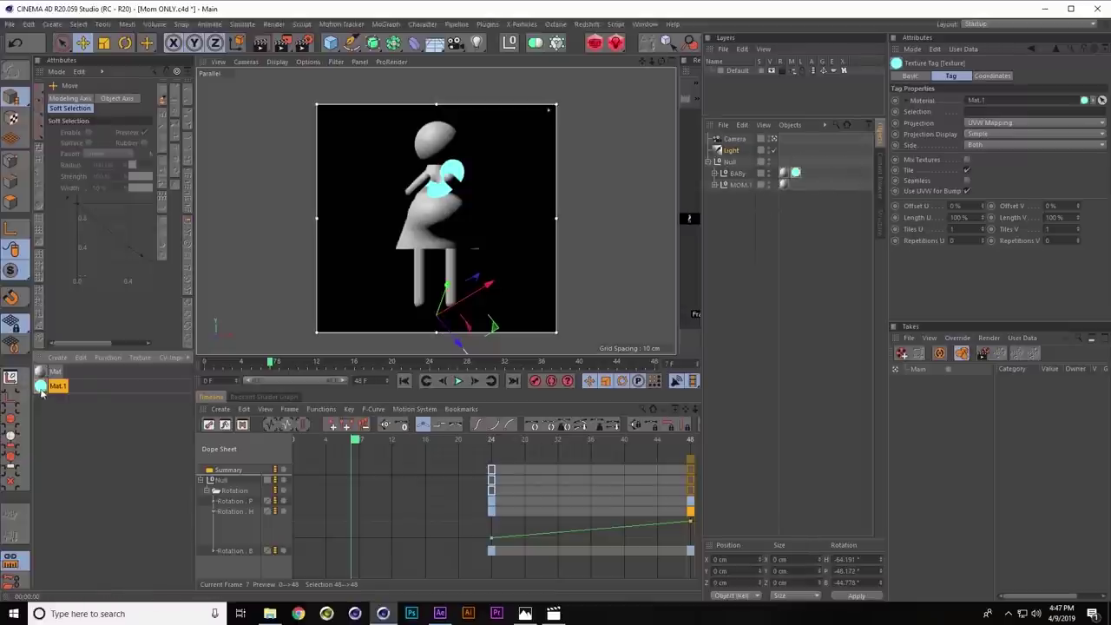
{"action": "left_click_drag", "start_coordinate": [41, 390], "coordinate": [746, 188], "text": "ctrl"}
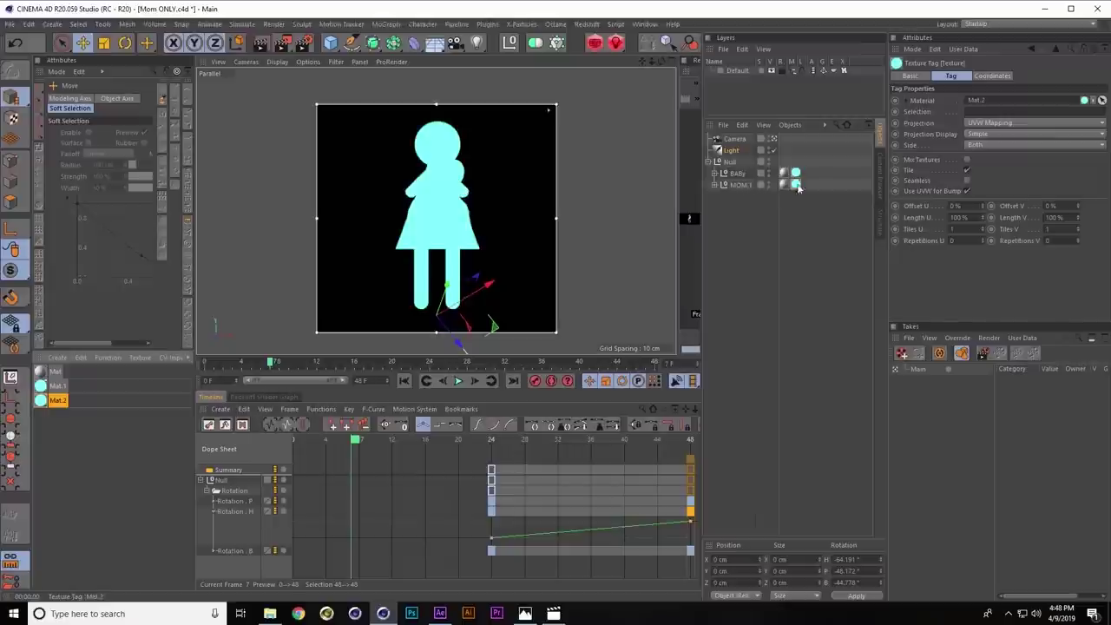
Set Mat.2's Color channel to a light purple with hue 296°, saturation 32% and value 89%
{"action": "double_click", "coordinate": [40, 400]}
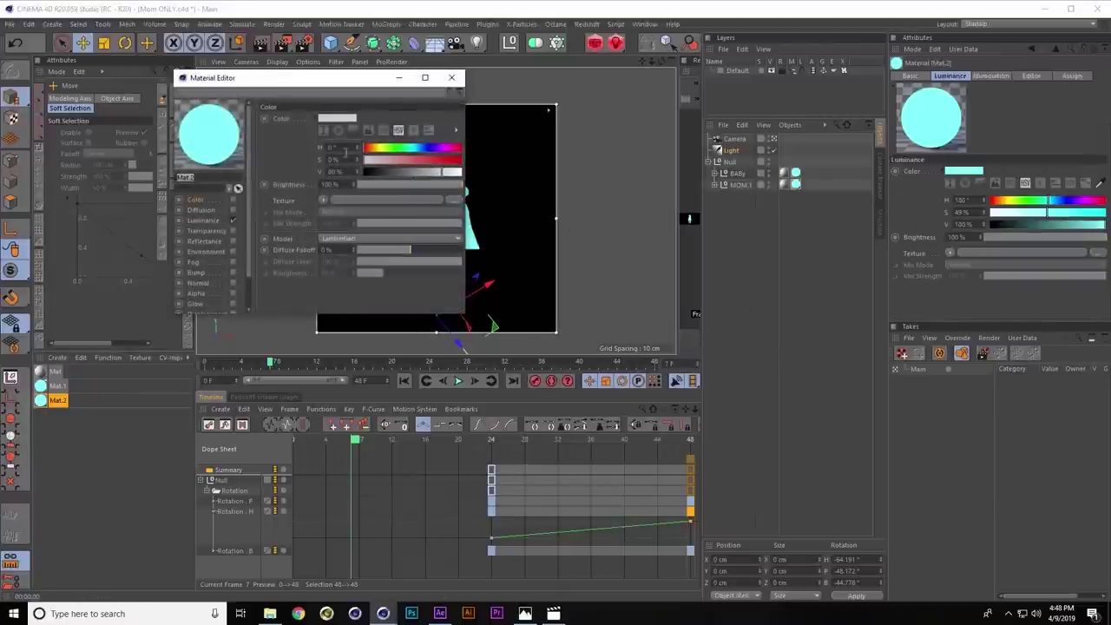
{"action": "left_click", "coordinate": [420, 149]}
{"action": "left_click_drag", "start_coordinate": [420, 148], "coordinate": [395, 159]}
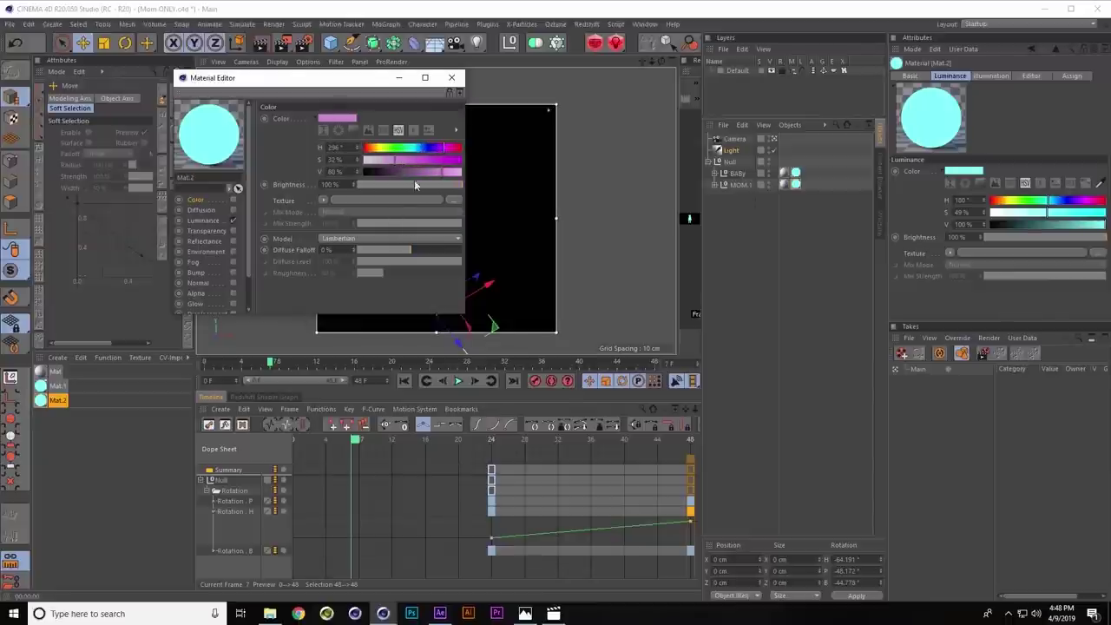
{"action": "left_click", "coordinate": [451, 171]}
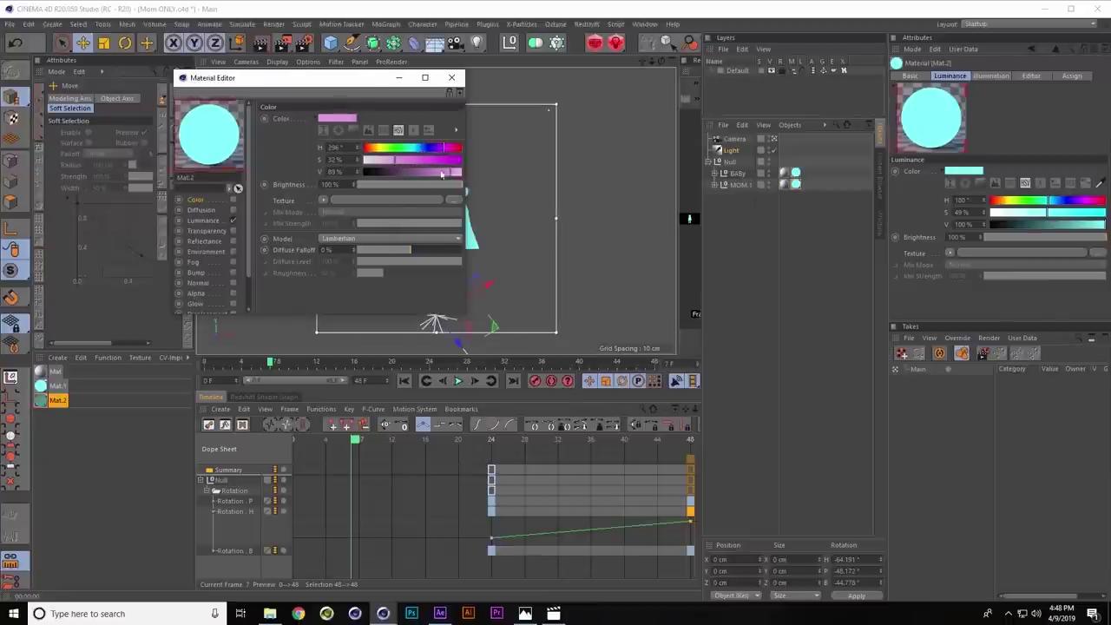
Set Mat.2's Luminance color to a soft pink with hue 295° and saturation 27%
{"action": "left_click", "coordinate": [217, 221]}
{"action": "mouse_move", "coordinate": [418, 148]}
{"action": "left_mouse_down"}
{"action": "mouse_move", "coordinate": [443, 148]}
{"action": "mouse_move", "coordinate": [400, 160]}
{"action": "left_mouse_up"}
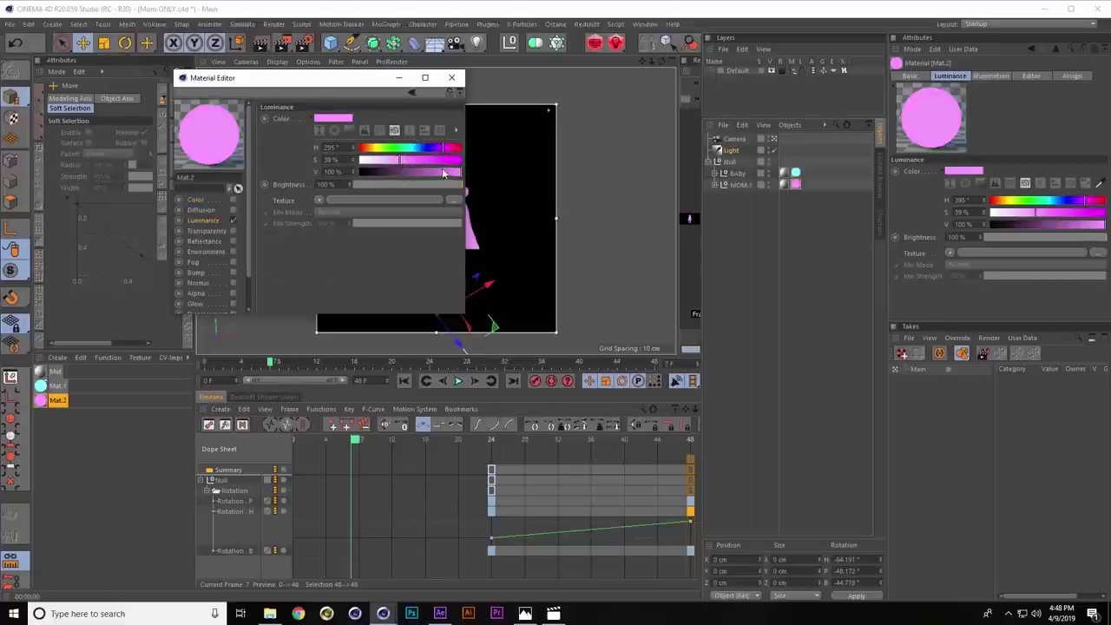
{"action": "left_click", "coordinate": [389, 160]}
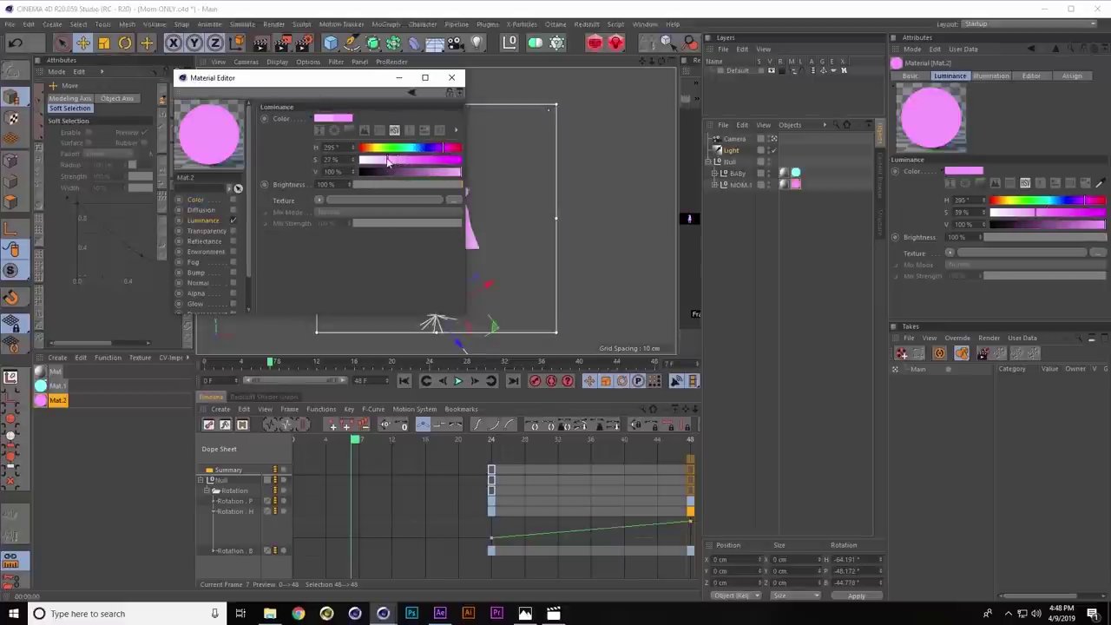
{"action": "left_click", "coordinate": [451, 77]}
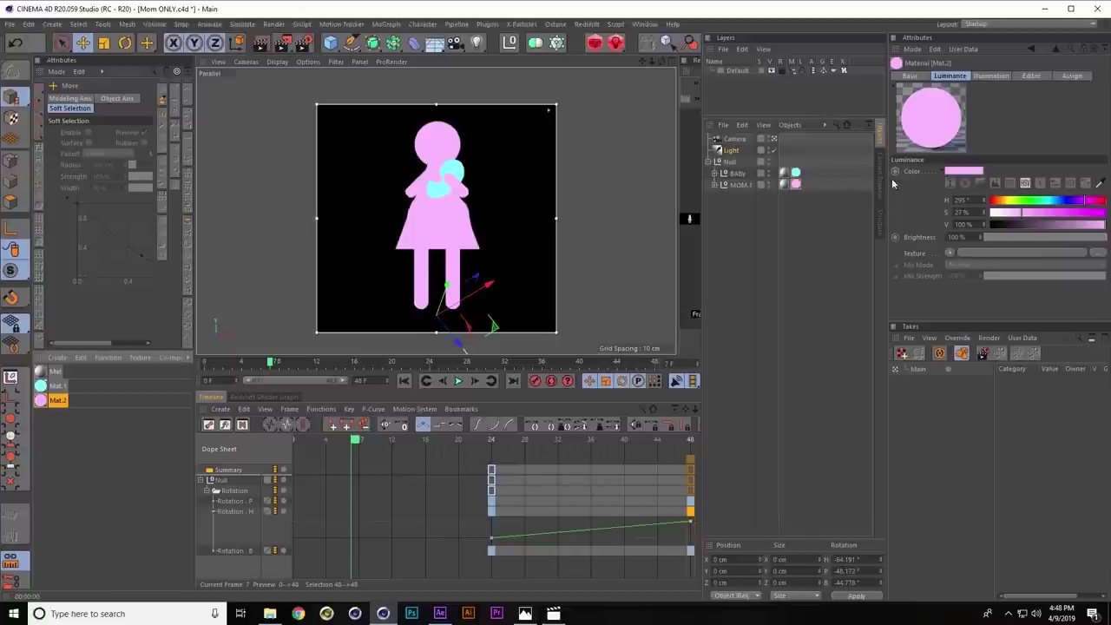
Enlarge the Takes area and create a new take named Color
{"action": "left_click_drag", "start_coordinate": [886, 186], "coordinate": [872, 186]}
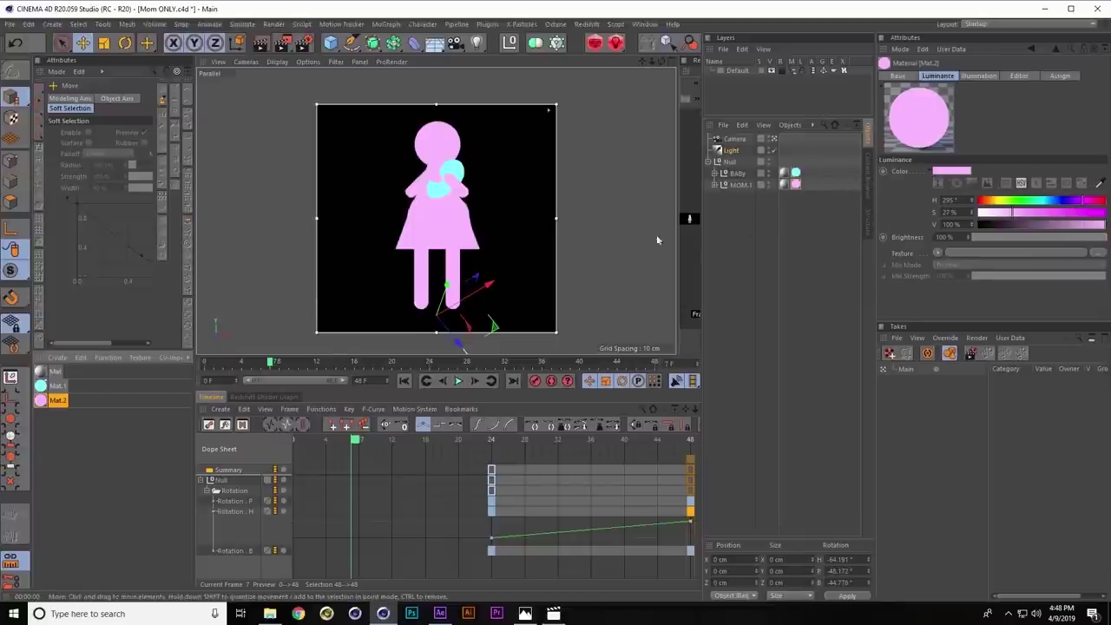
{"action": "left_click", "coordinate": [918, 392]}
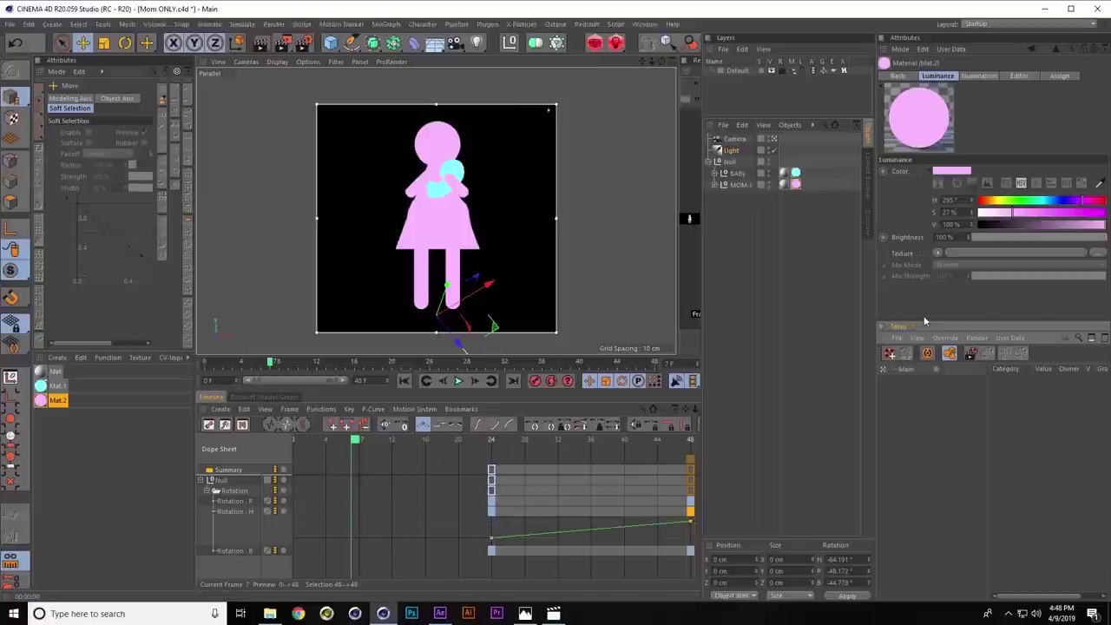
{"action": "left_click_drag", "start_coordinate": [923, 318], "coordinate": [922, 301]}
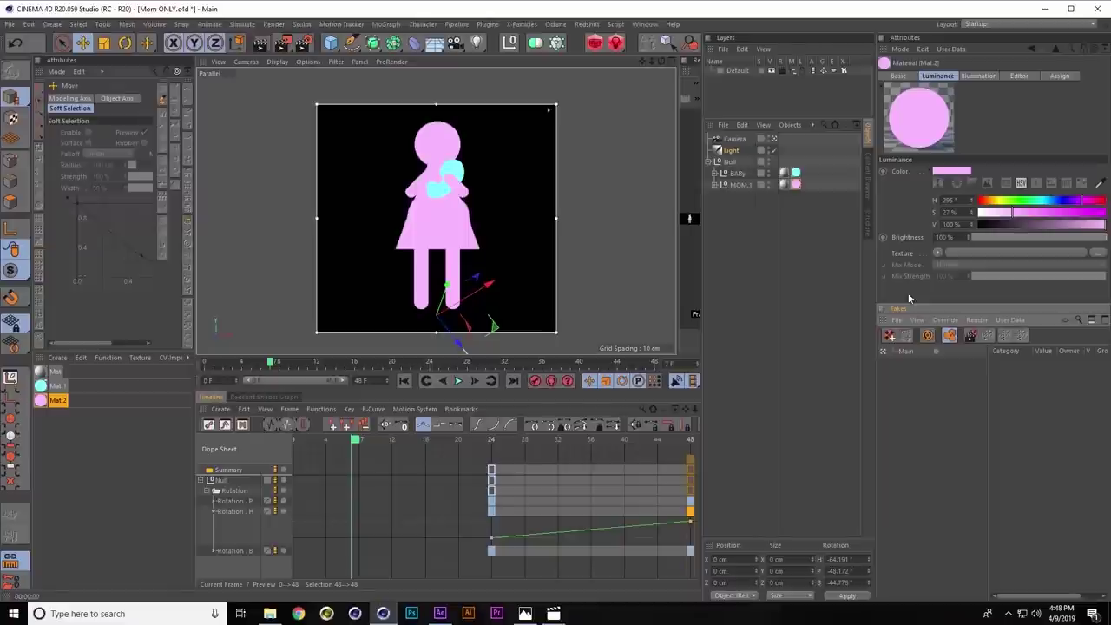
{"action": "left_click", "coordinate": [889, 338]}
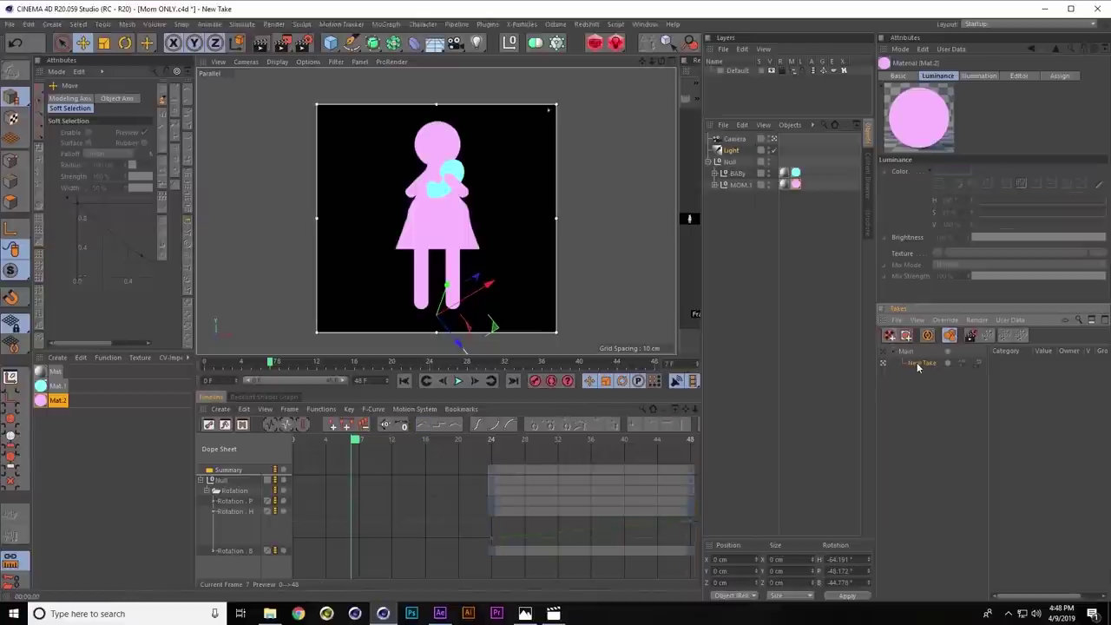
{"action": "left_click", "coordinate": [920, 364]}
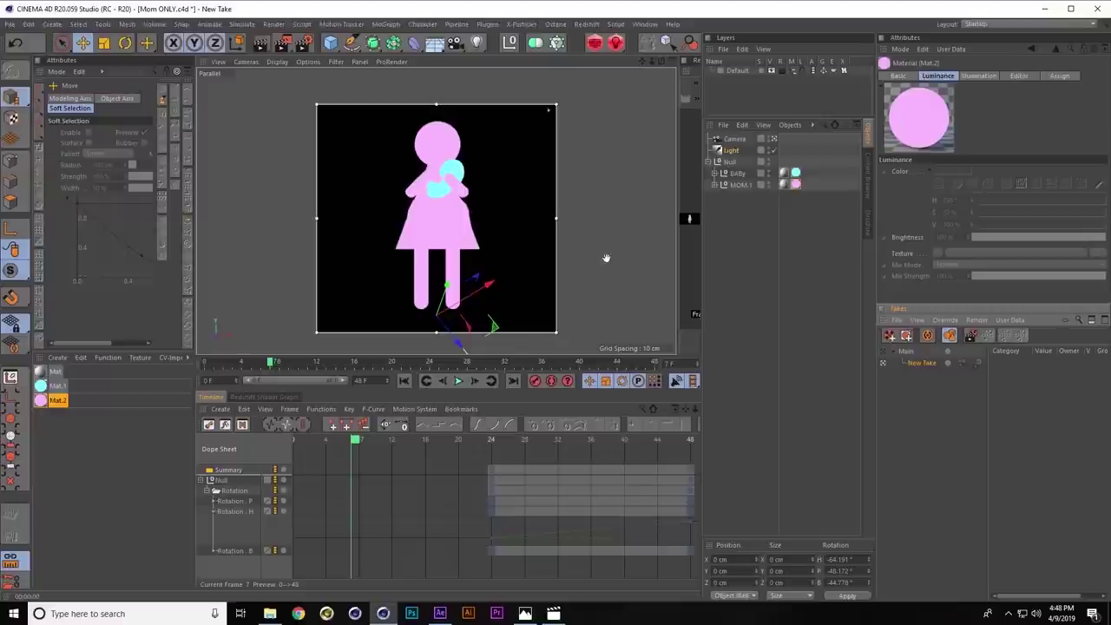
{"action": "double_click", "coordinate": [914, 365]}
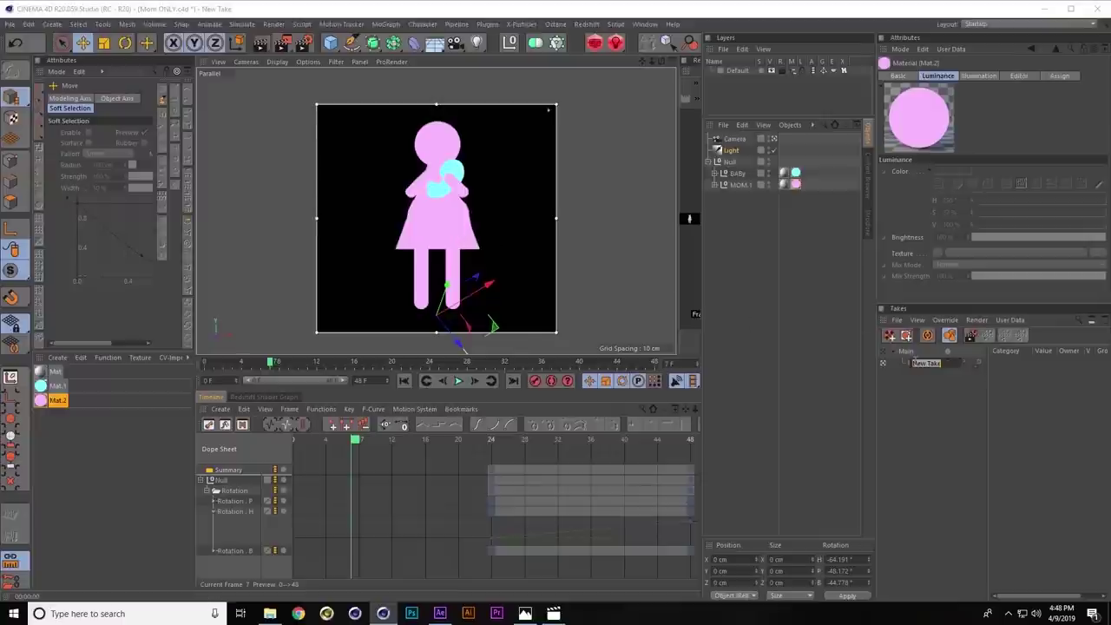
{"action": "type", "text": "M"}
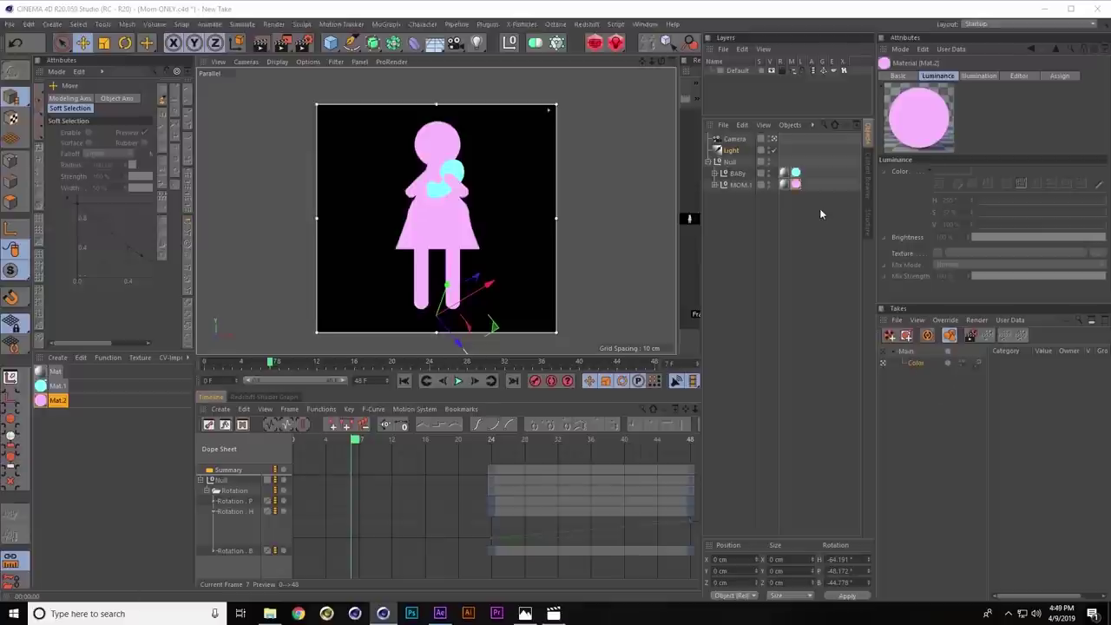
Add the four texture tags of BABy and MOM.1 to the Color take's overrides, and duplicate it as an active take named Shaded
{"action": "left_click_drag", "start_coordinate": [812, 208], "coordinate": [782, 159]}
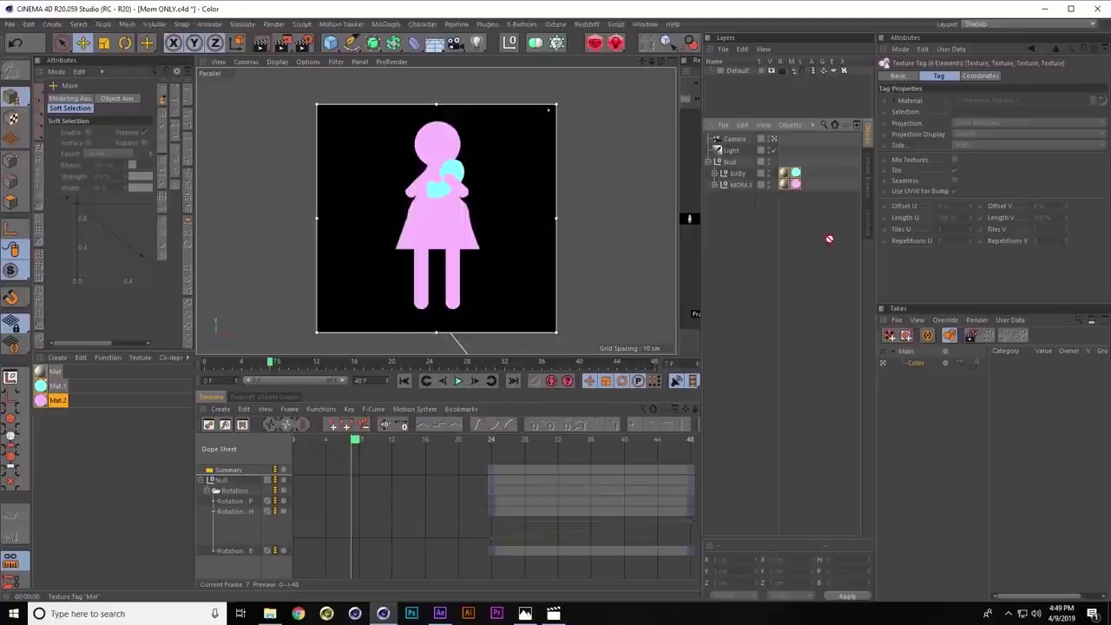
{"action": "left_click_drag", "start_coordinate": [1041, 385], "coordinate": [1040, 385]}
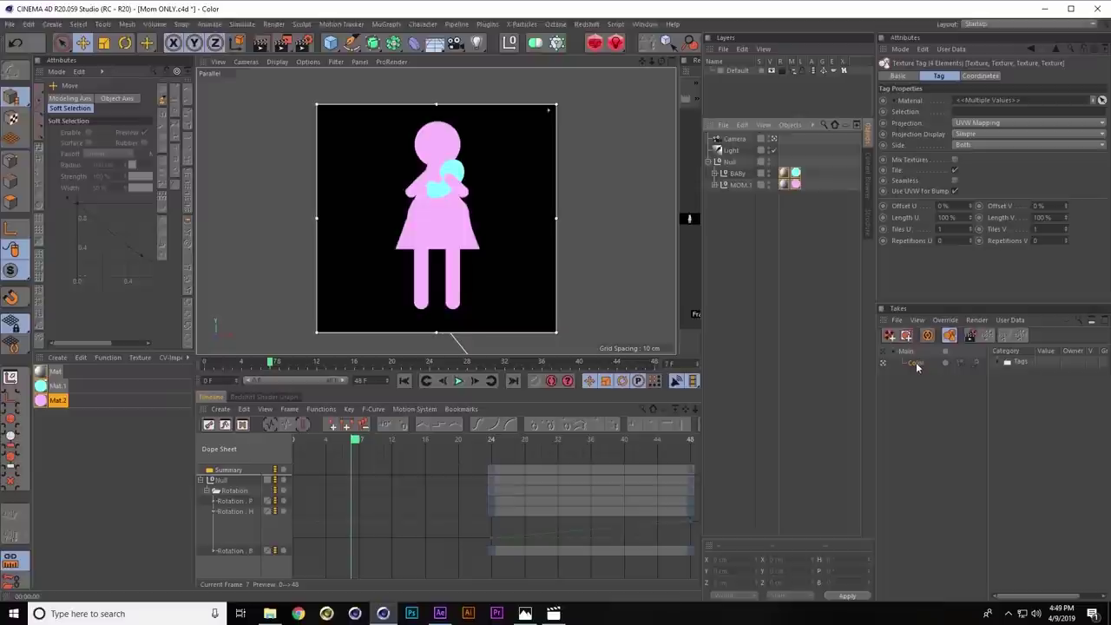
{"action": "left_click_drag", "start_coordinate": [916, 367], "coordinate": [922, 378]}
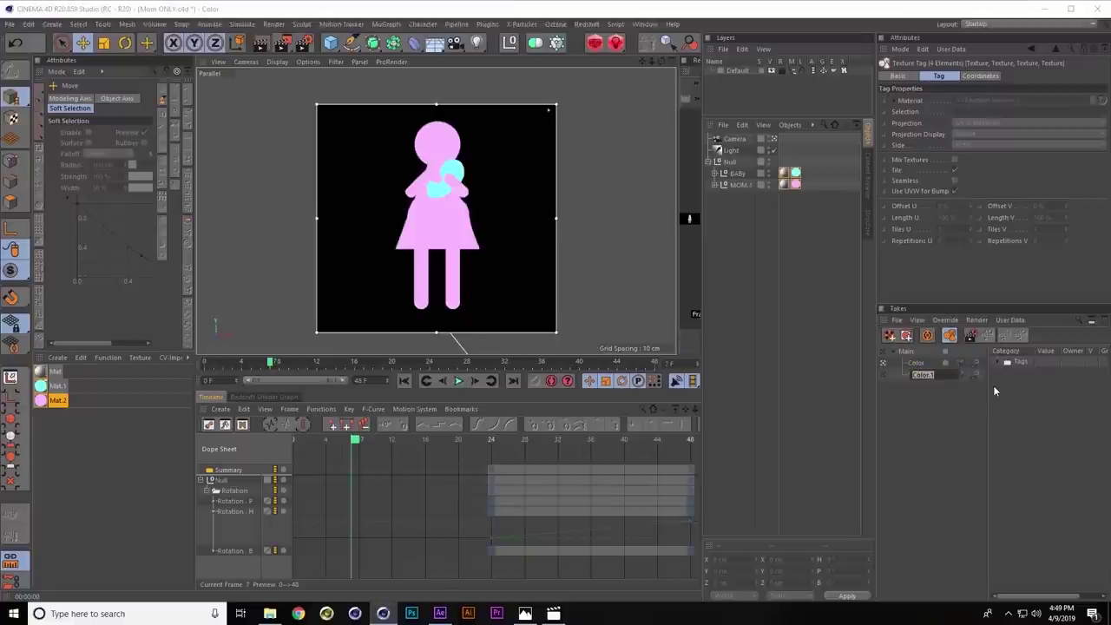
{"action": "type", "text": "Shaded"}
{"action": "key", "text": "Return"}
{"action": "left_click", "coordinate": [882, 374]}
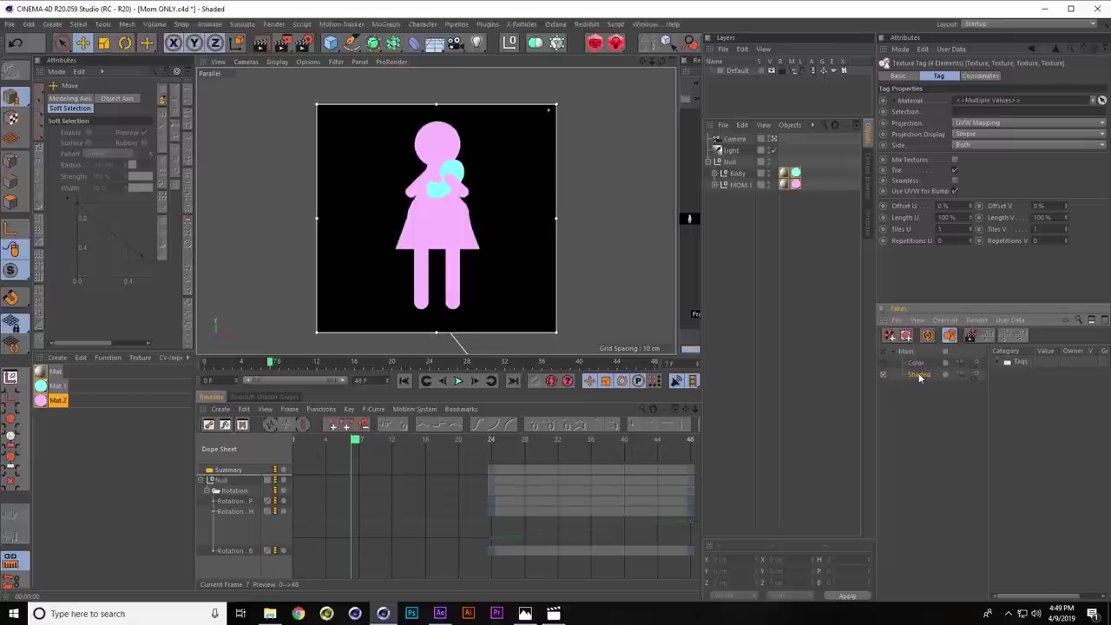
In the Shaded take, set the Selection of the cyan and pink texture tags to 1
{"action": "left_click_drag", "start_coordinate": [815, 229], "coordinate": [793, 153]}
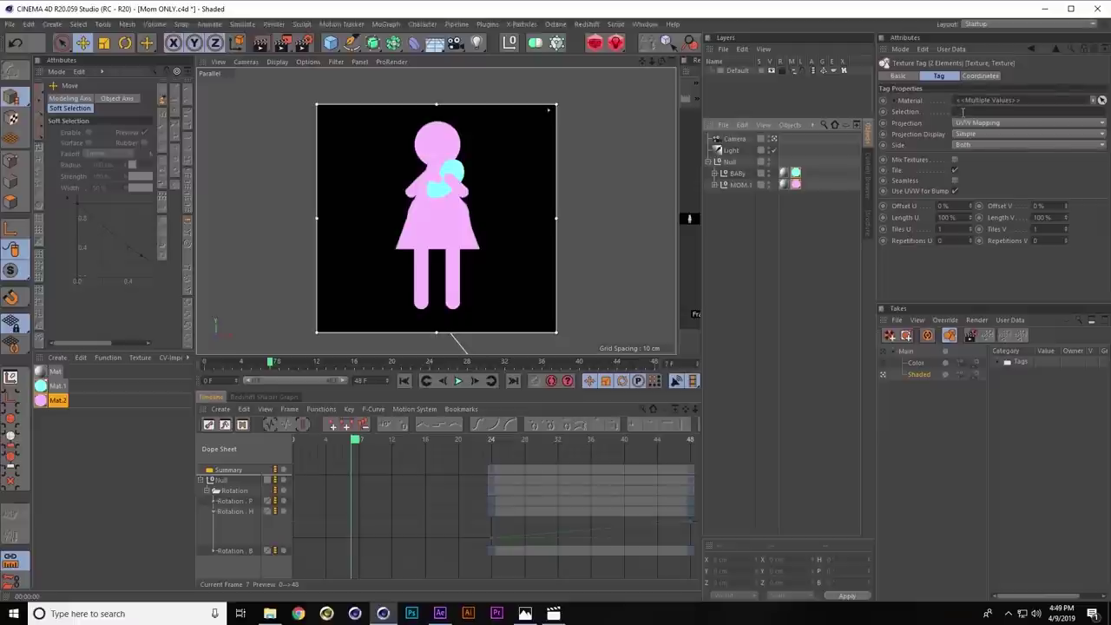
{"action": "left_click", "coordinate": [962, 111]}
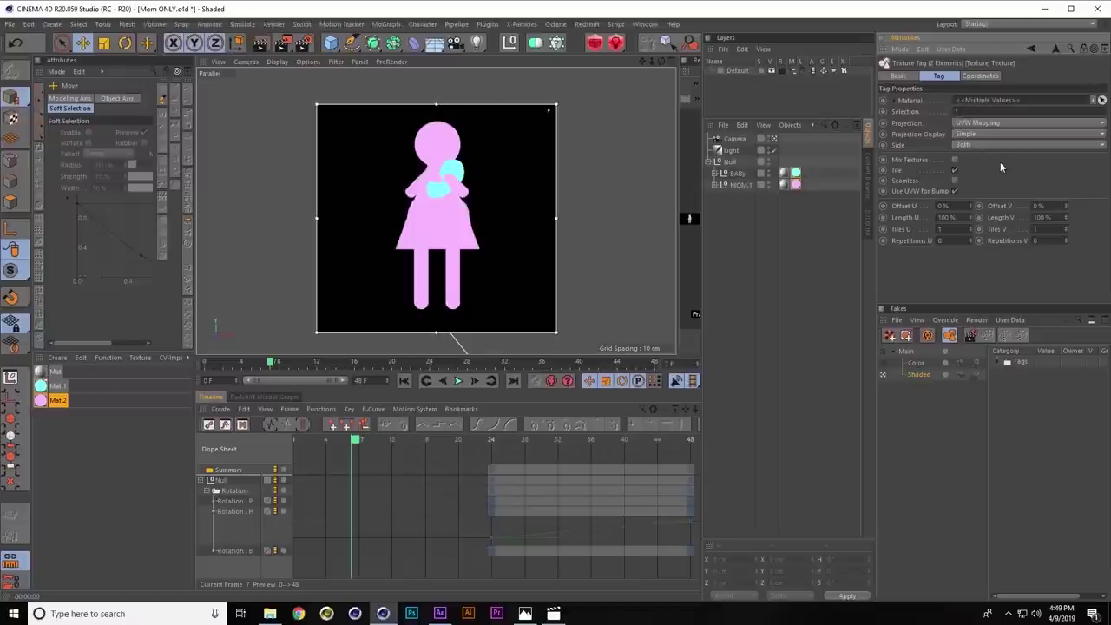
{"action": "type", "text": "1"}
{"action": "key", "text": "Return"}
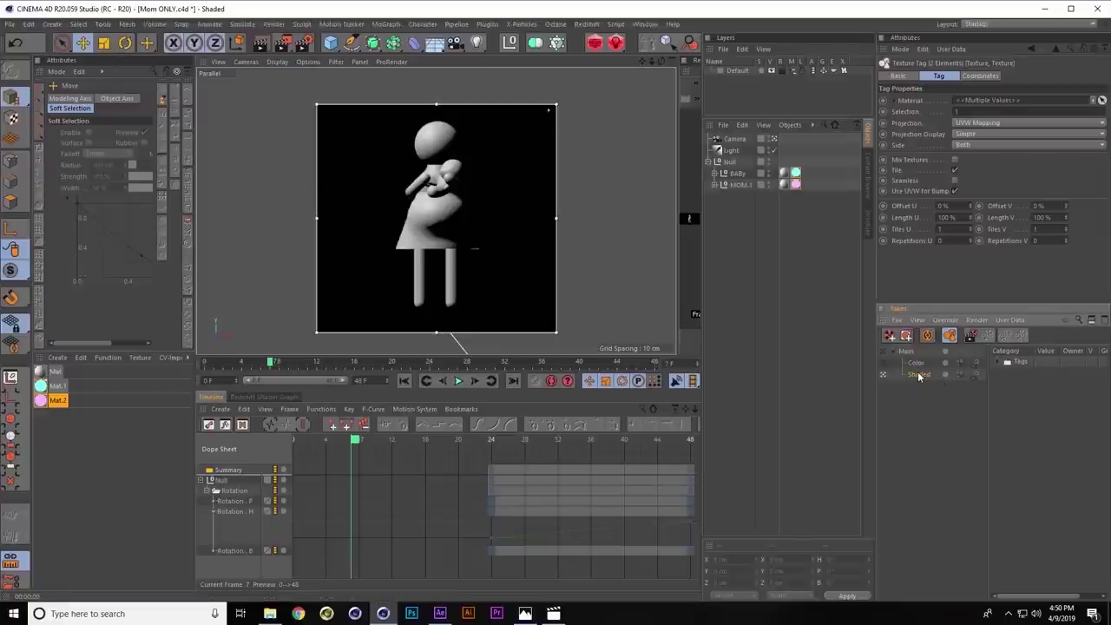
Compare the Color and Shaded takes by alternating between them, finishing on Shaded
{"action": "left_click", "coordinate": [873, 373]}
{"action": "left_click", "coordinate": [882, 362]}
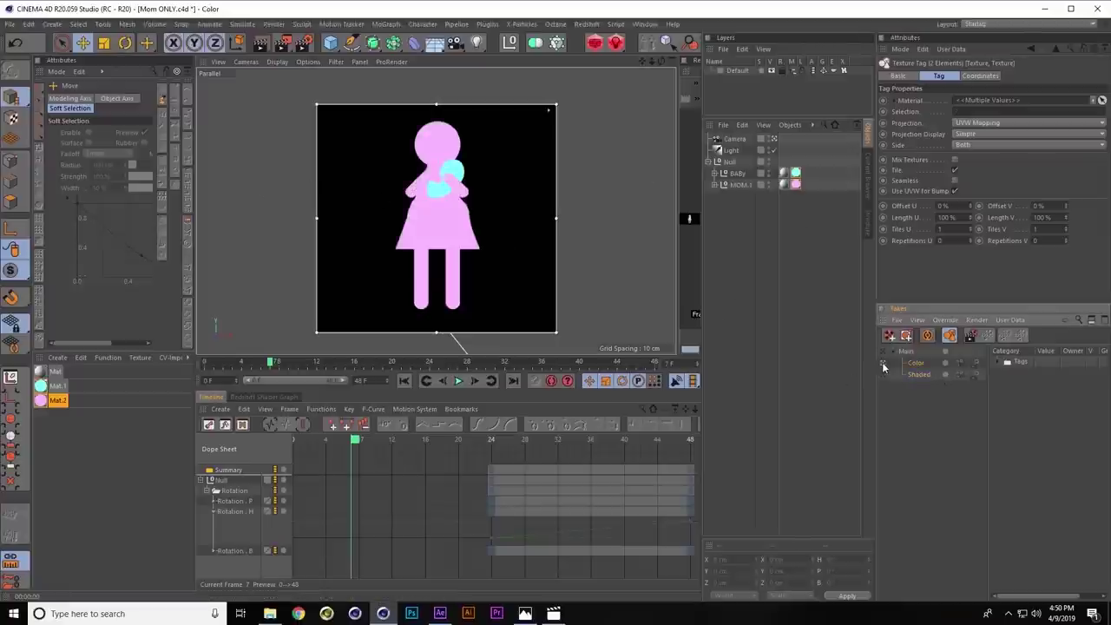
{"action": "left_click", "coordinate": [883, 374]}
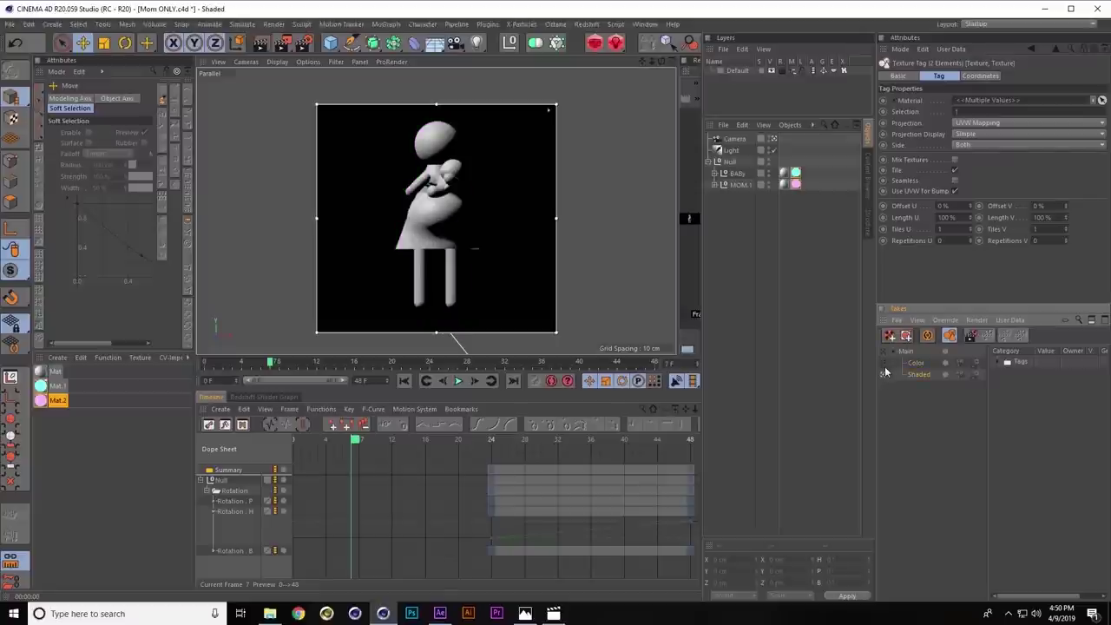
{"action": "left_click", "coordinate": [884, 362]}
{"action": "left_click", "coordinate": [883, 375]}
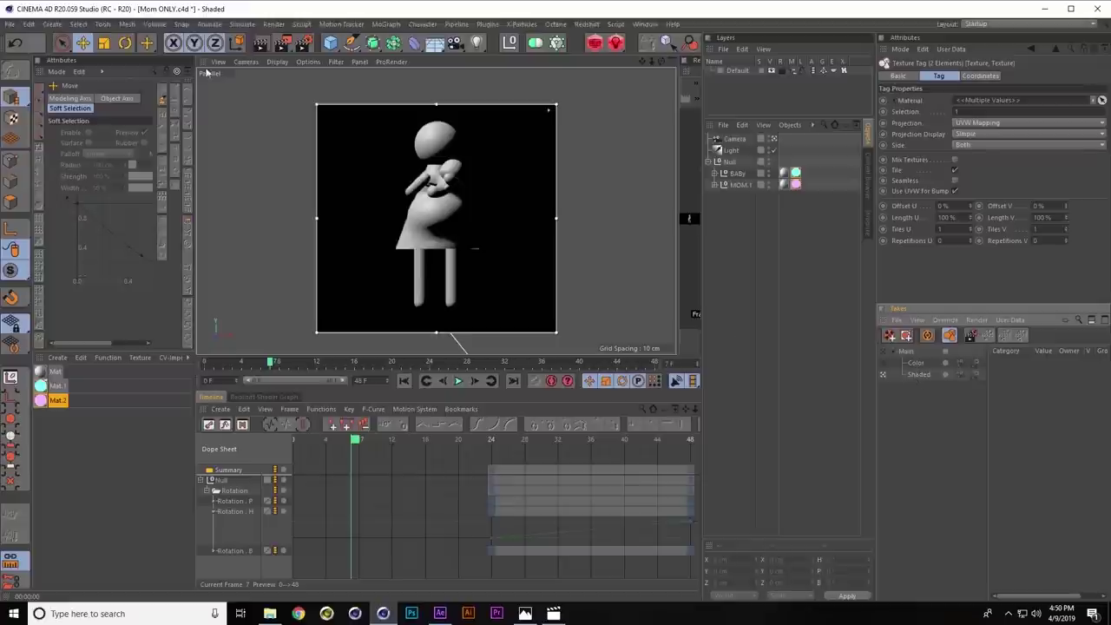
In the render settings, create a second setting from My Render Setting, make it active and name it SnT
{"action": "left_click", "coordinate": [304, 44]}
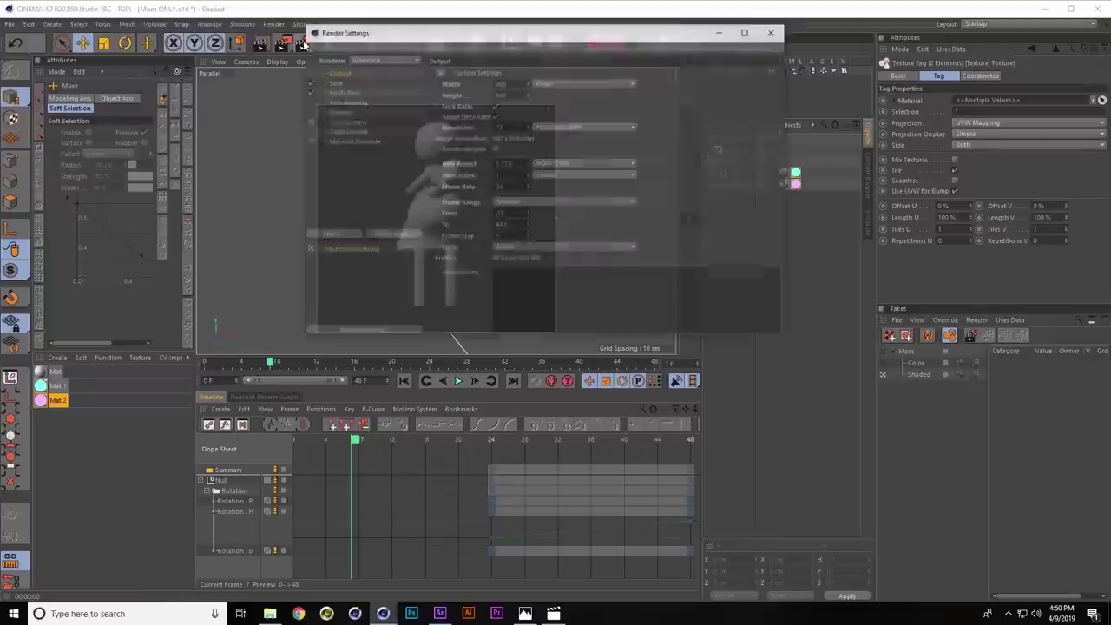
{"action": "left_click_drag", "start_coordinate": [387, 30], "coordinate": [152, 243]}
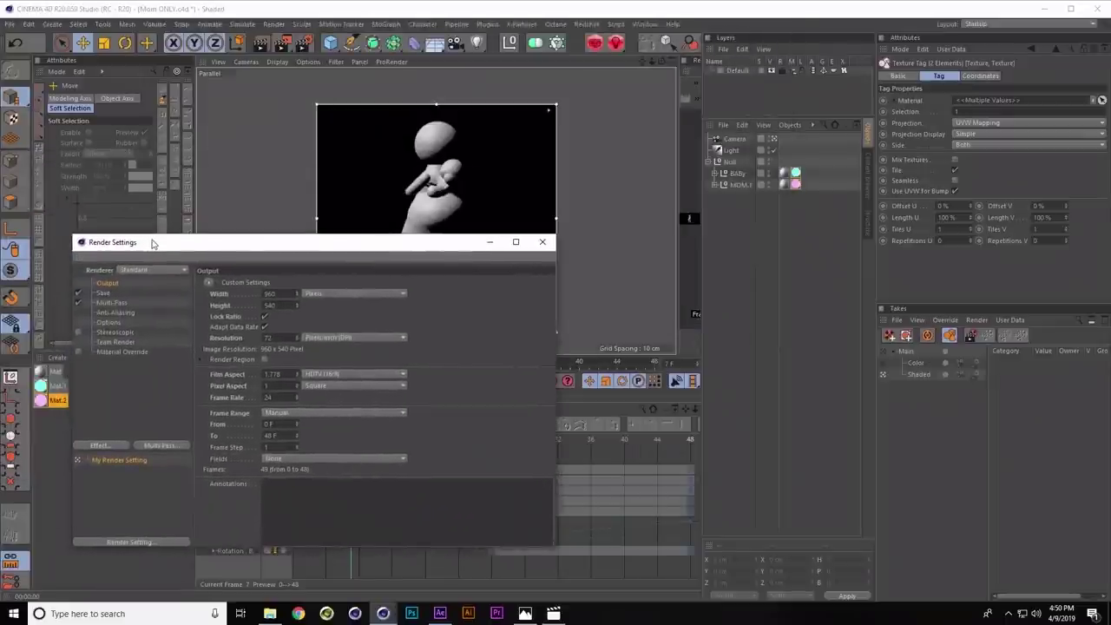
{"action": "left_click", "coordinate": [116, 458]}
{"action": "left_click", "coordinate": [77, 470]}
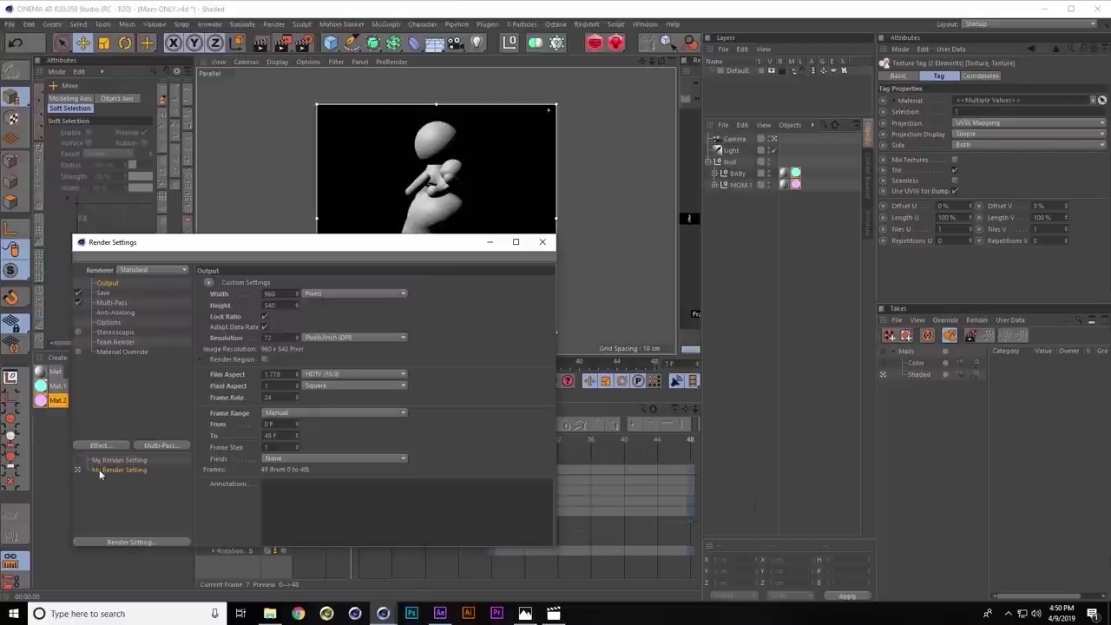
{"action": "double_click", "coordinate": [112, 469]}
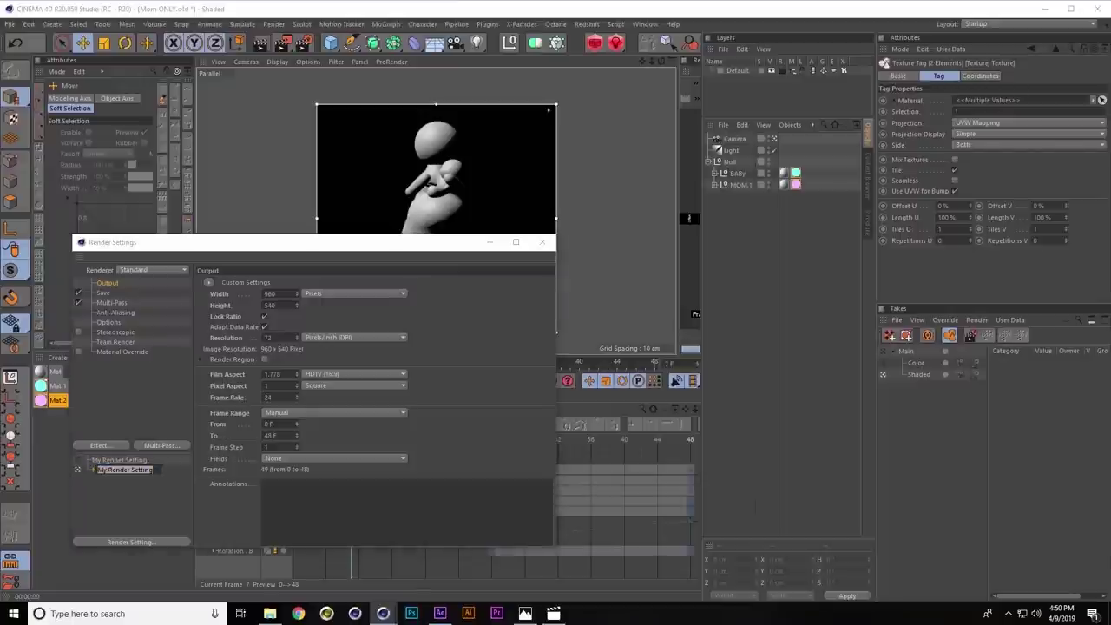
{"action": "type", "text": "Sm"}
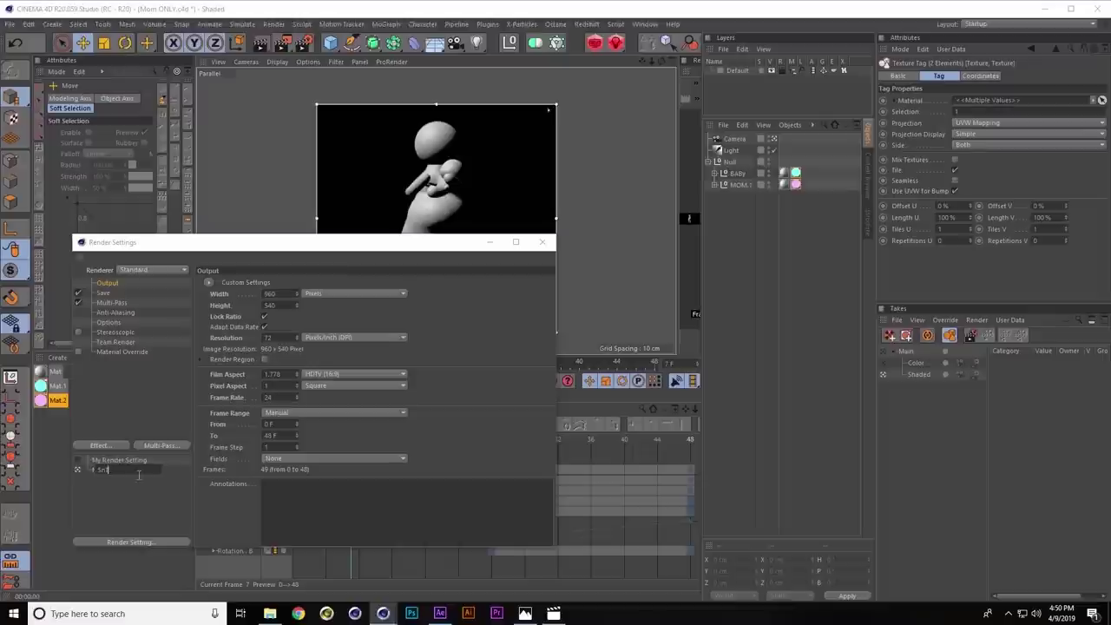
{"action": "type", "text": "T"}
{"action": "key", "text": "Return"}
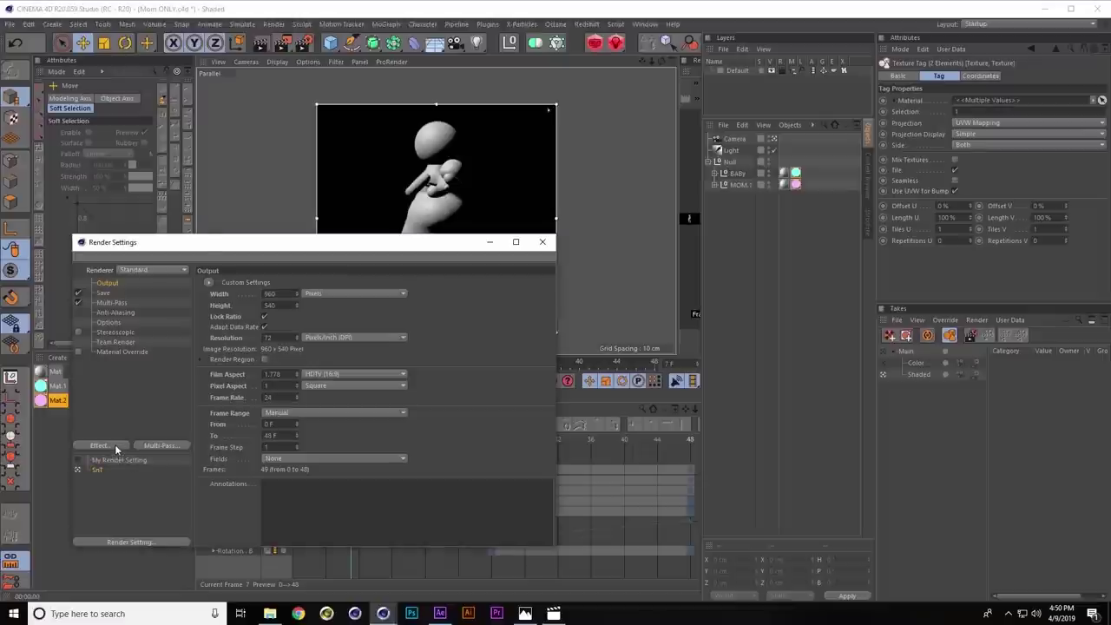
Add the Sketch and Toon effect to the SnT render setting and reposition the settings window to reveal the figure in the viewport
{"action": "left_click", "coordinate": [114, 445]}
{"action": "left_click", "coordinate": [172, 514]}
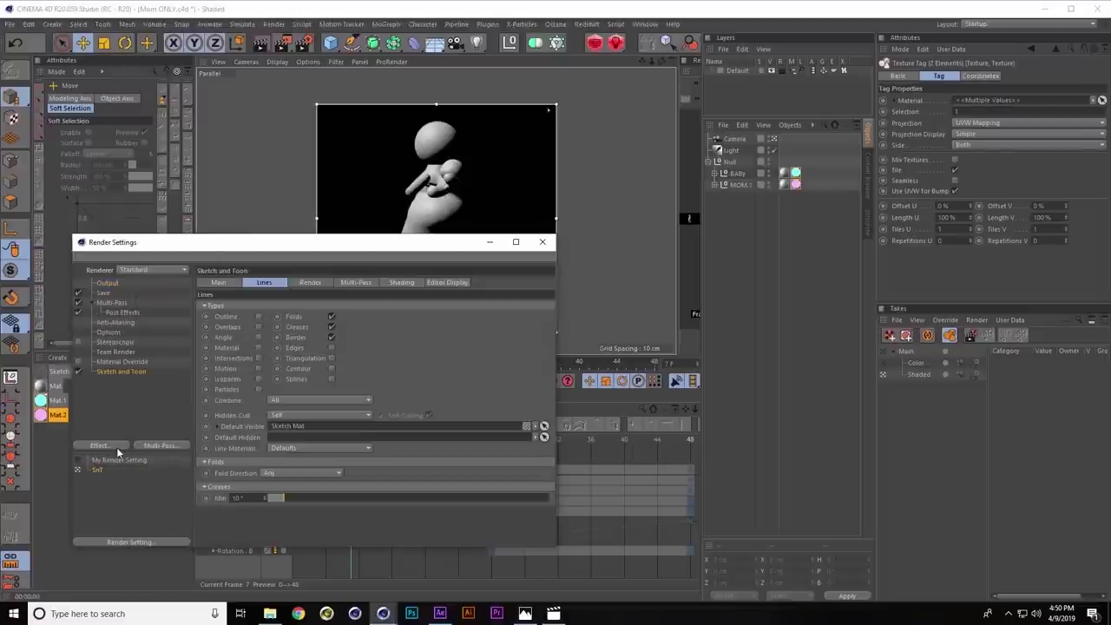
{"action": "left_click_drag", "start_coordinate": [162, 249], "coordinate": [254, 247]}
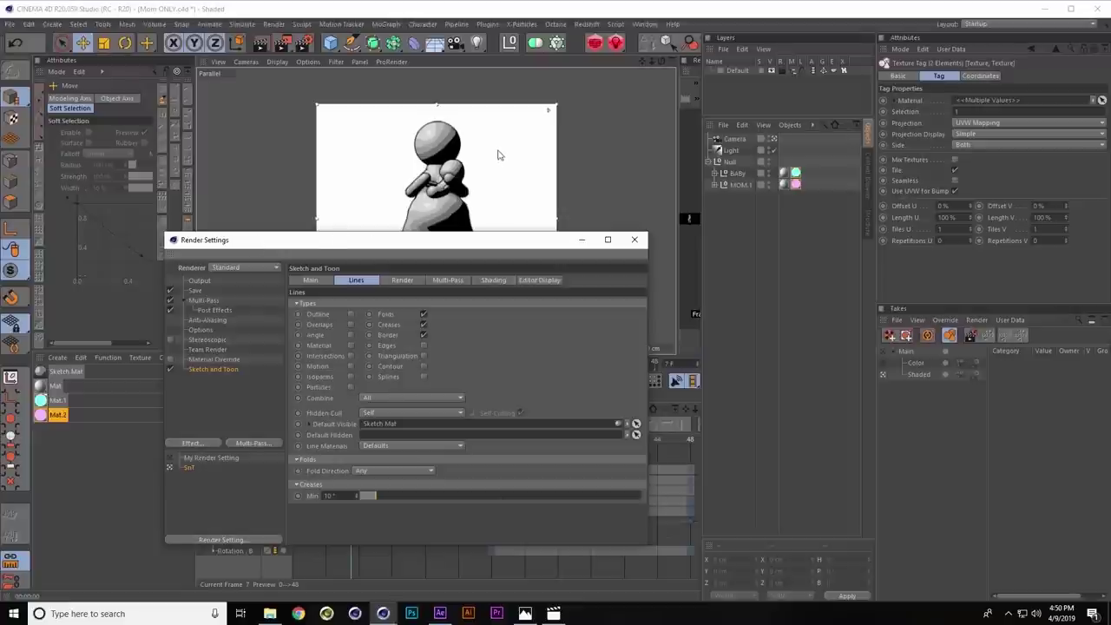
{"action": "left_click_drag", "start_coordinate": [427, 241], "coordinate": [511, 308]}
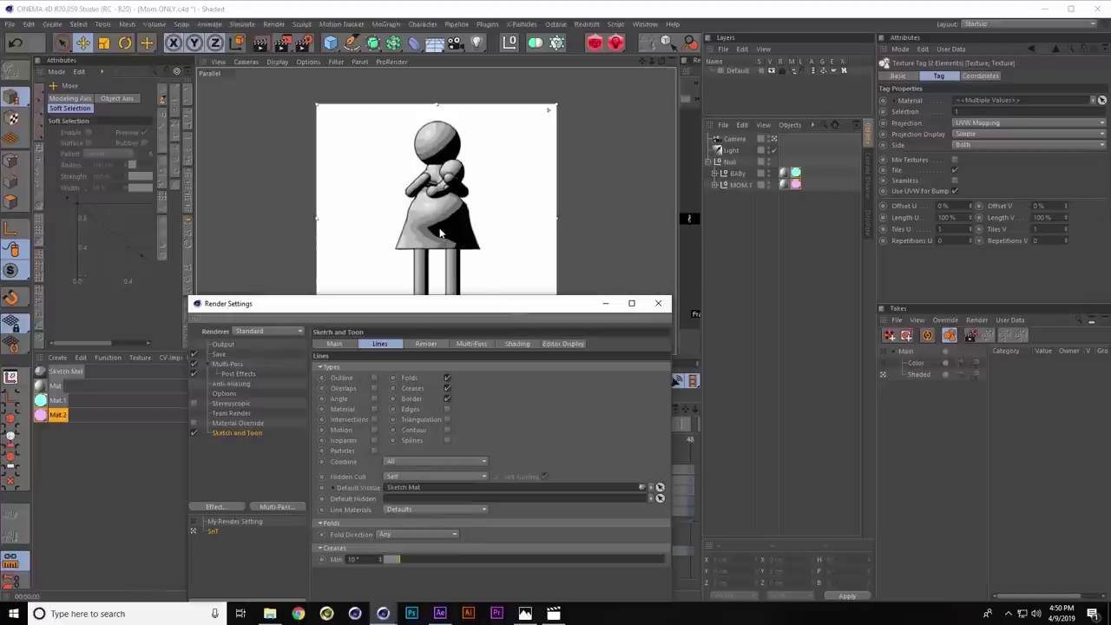
Set the Sketch and Toon object shading to a white Custom Color and close the render settings
{"action": "left_click", "coordinate": [516, 344]}
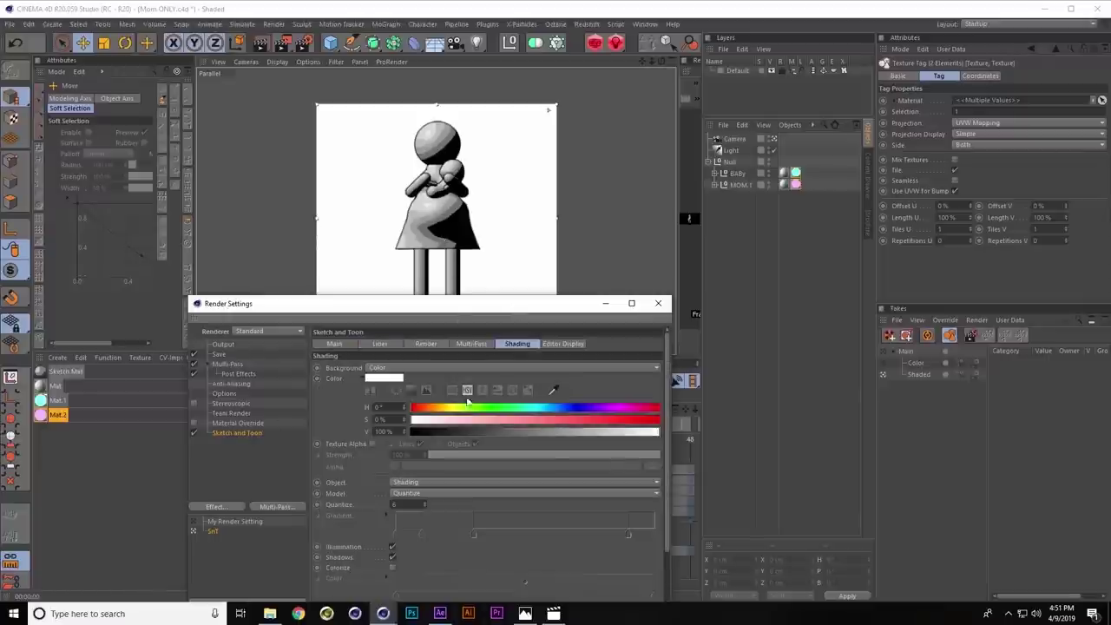
{"action": "left_click", "coordinate": [404, 487]}
{"action": "left_click", "coordinate": [407, 514]}
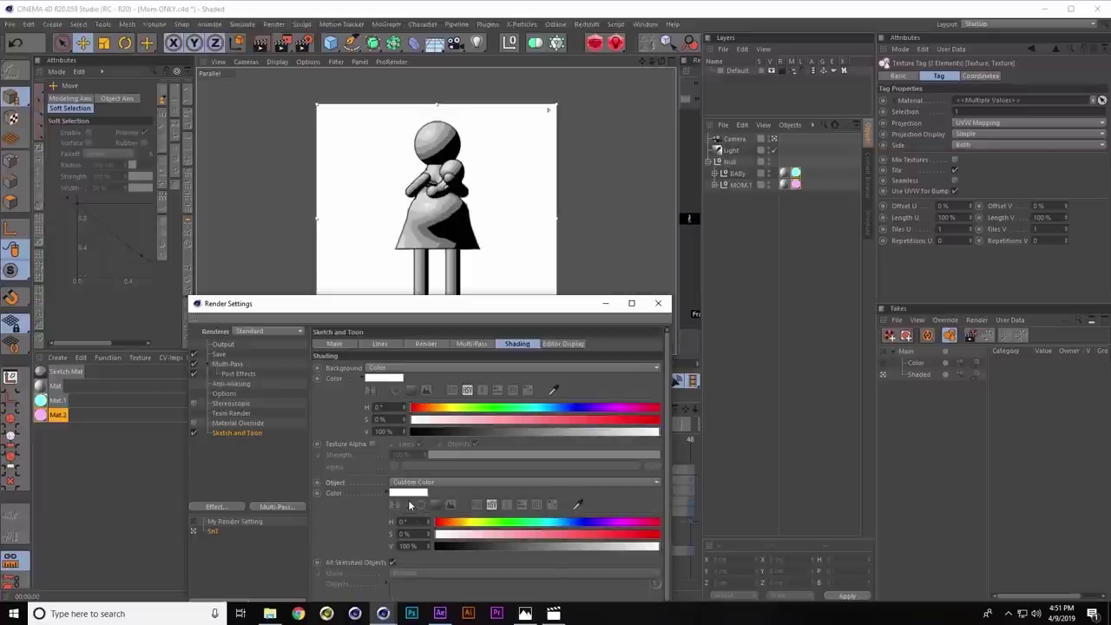
{"action": "left_click", "coordinate": [661, 305]}
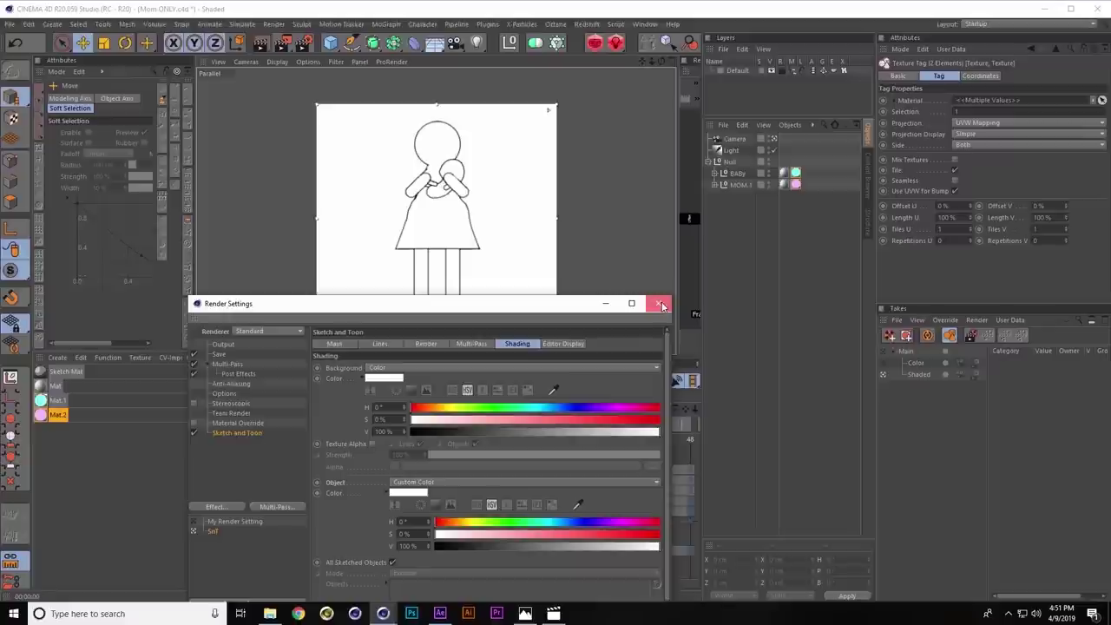
{"action": "left_click", "coordinate": [660, 303]}
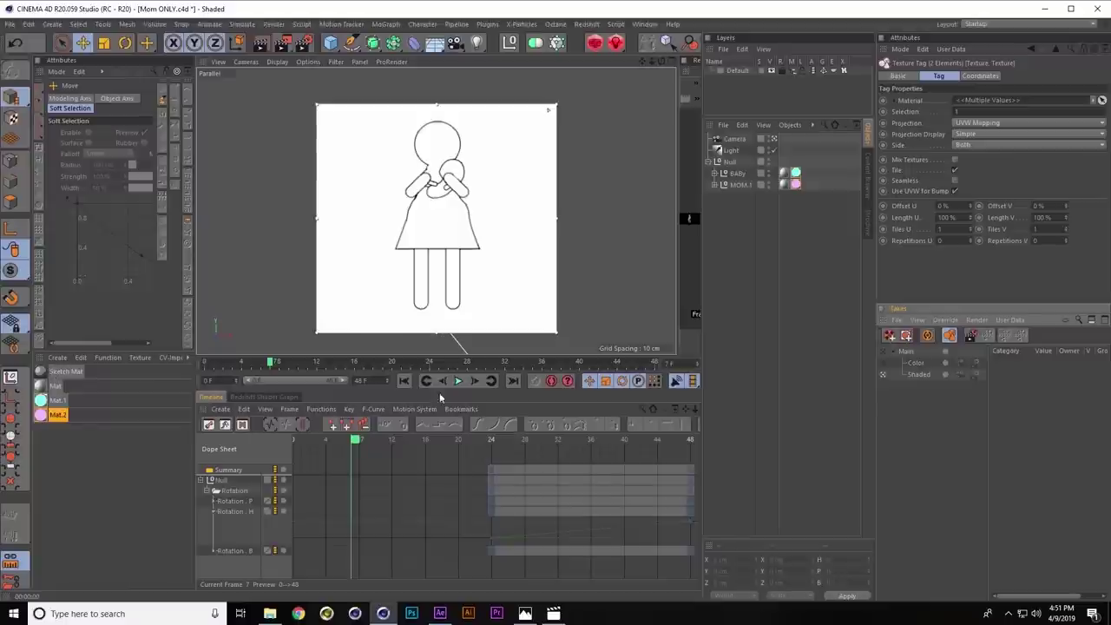
Duplicate the Shaded take as an active take named SnT
{"action": "left_click", "coordinate": [920, 373]}
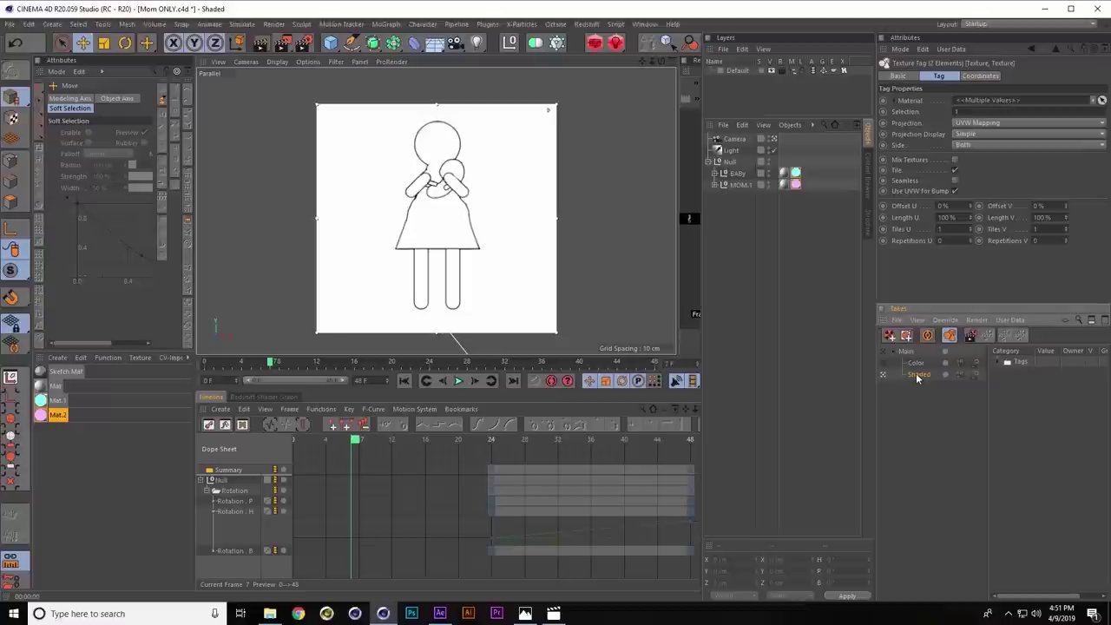
{"action": "left_click_drag", "start_coordinate": [914, 380], "coordinate": [915, 395], "text": "ctrl"}
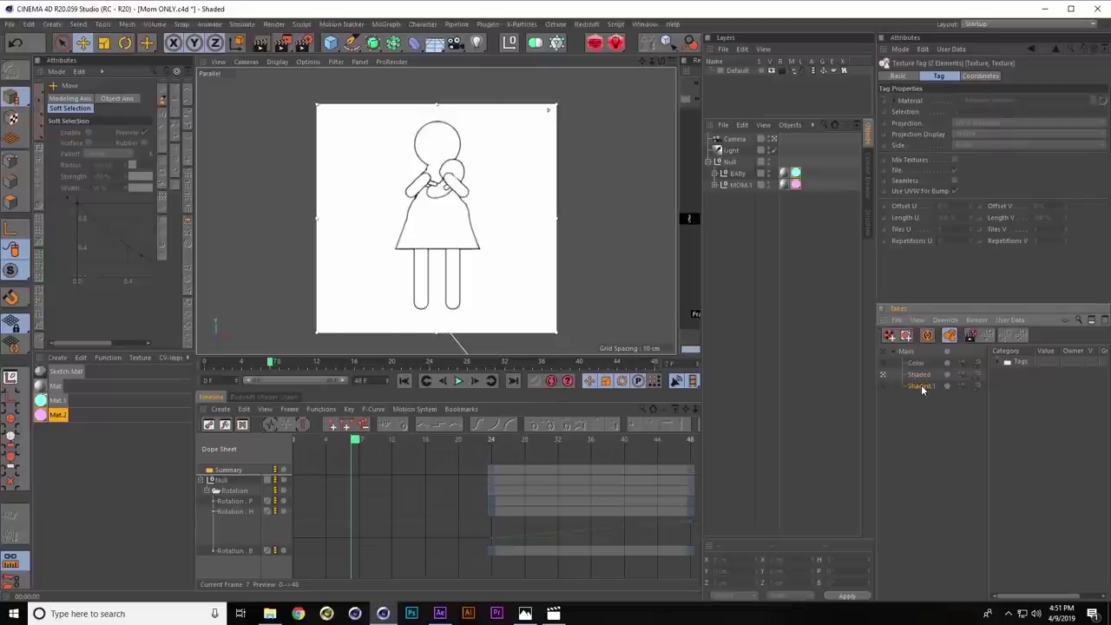
{"action": "double_click", "coordinate": [920, 385]}
{"action": "type", "text": "ShT"}
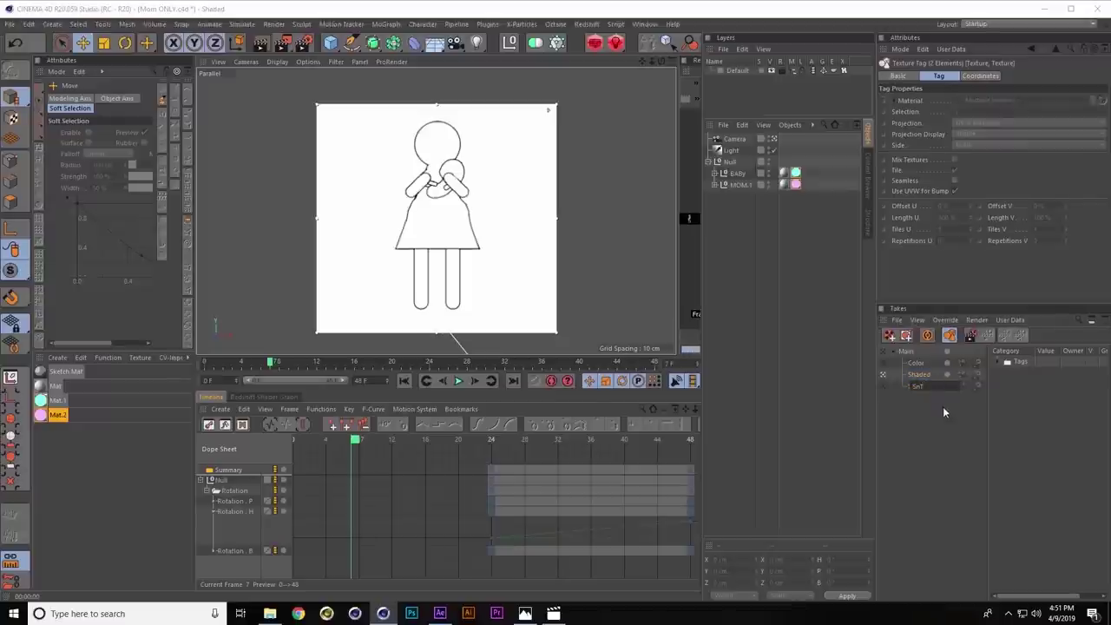
{"action": "key", "text": "Return"}
{"action": "left_click", "coordinate": [882, 385]}
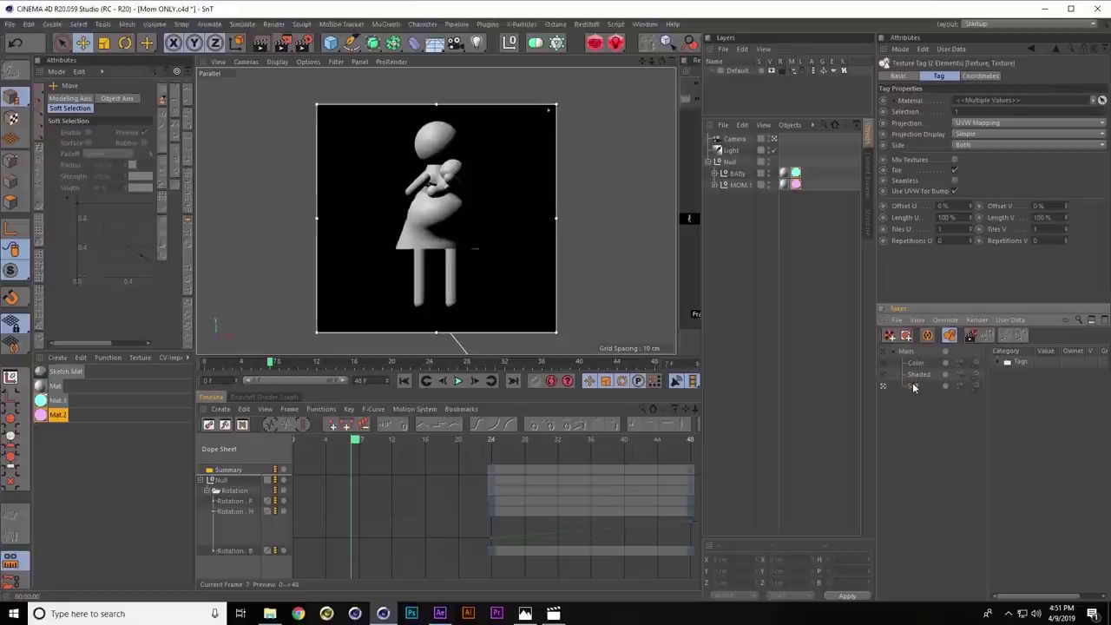
Assign the SnT render setting to the SnT take and My Render Setting to the Color and Shaded takes, finishing on Shaded
{"action": "left_click", "coordinate": [974, 386]}
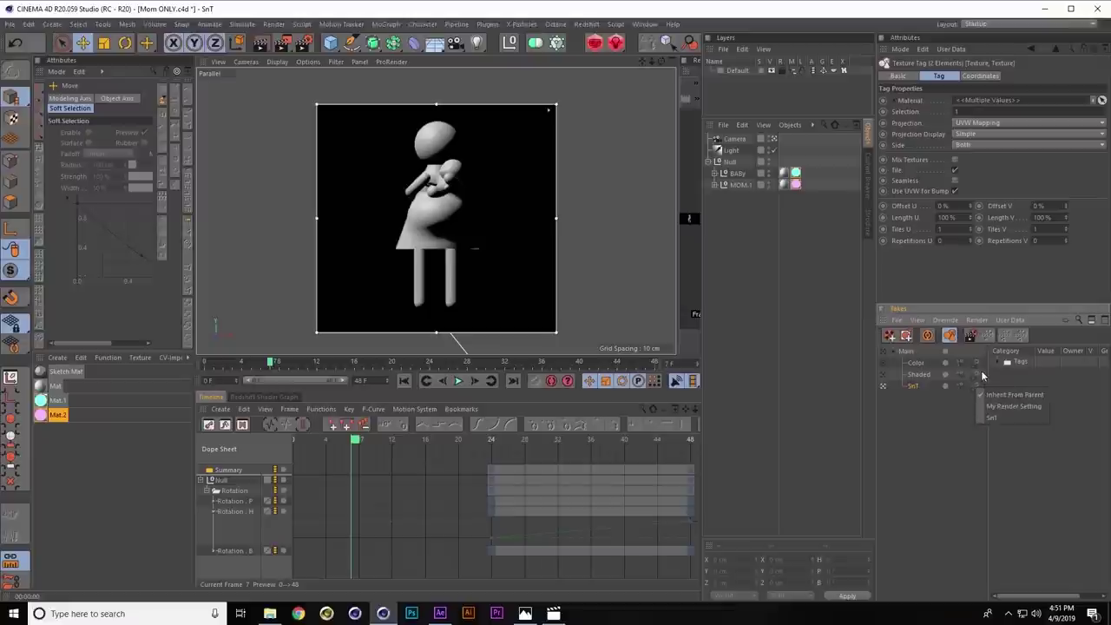
{"action": "left_click", "coordinate": [993, 419]}
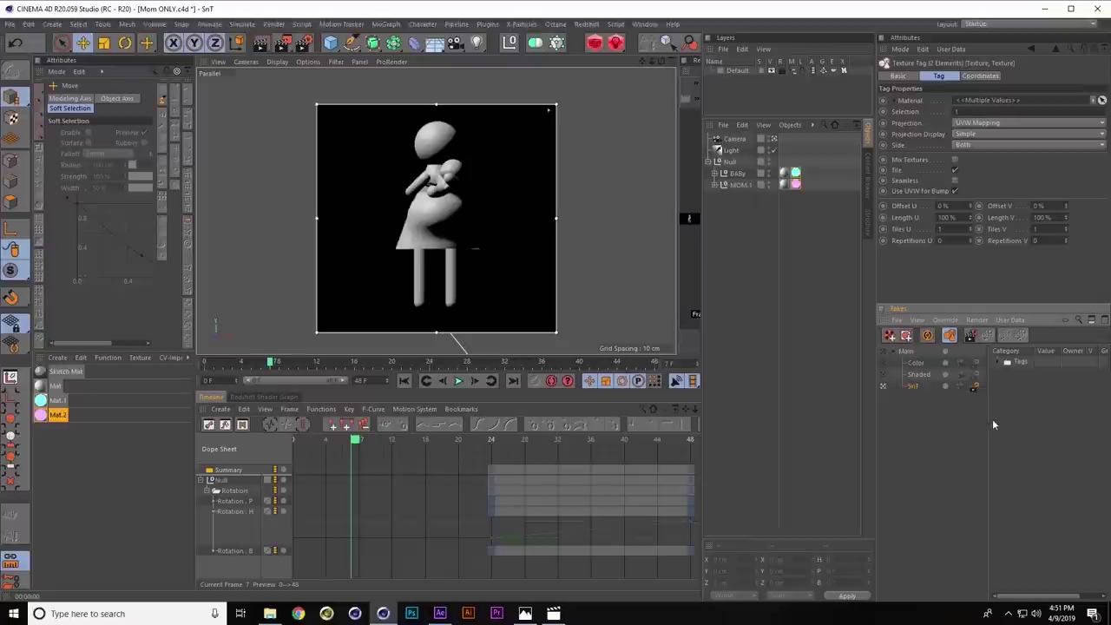
{"action": "left_click", "coordinate": [882, 375]}
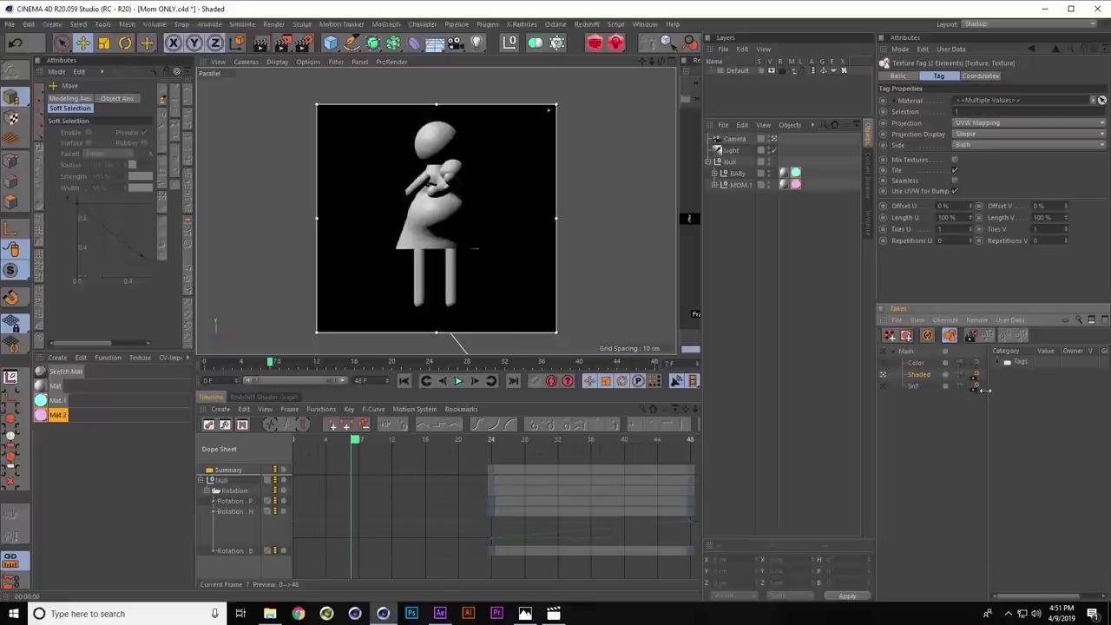
{"action": "left_click", "coordinate": [973, 374]}
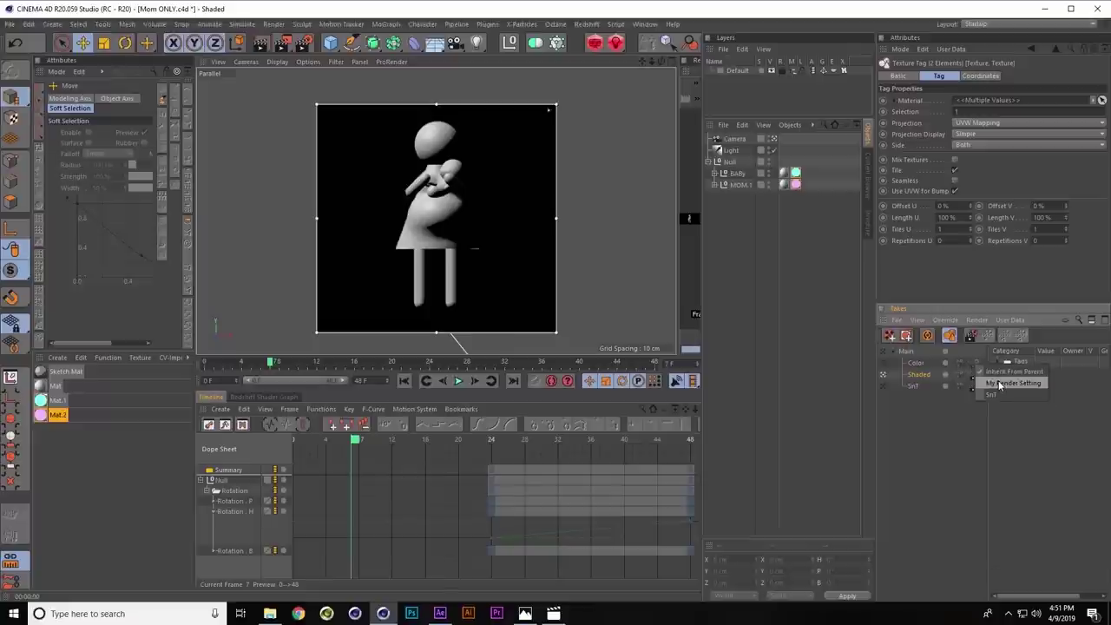
{"action": "left_click", "coordinate": [999, 384]}
{"action": "left_click", "coordinate": [883, 384]}
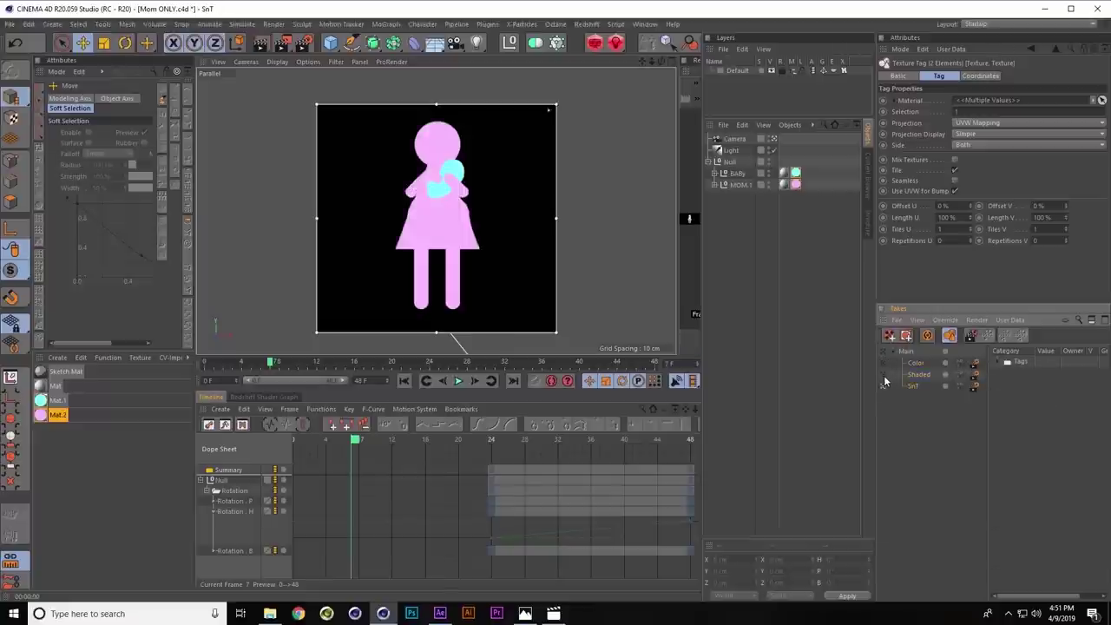
{"action": "left_click", "coordinate": [883, 375]}
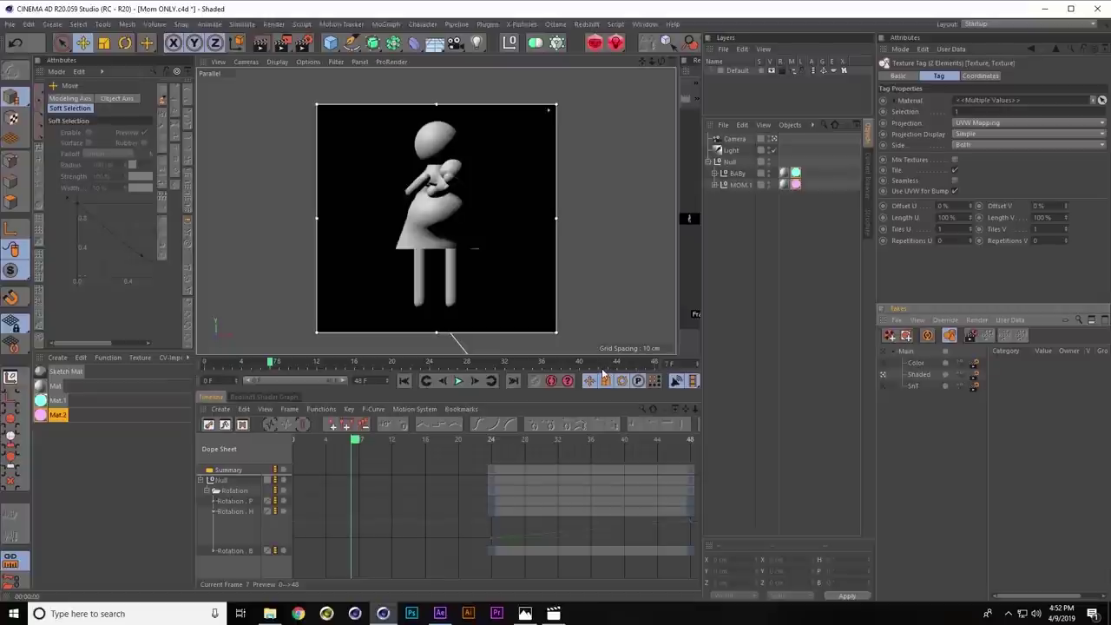
Save the scene under the new name Mom ONLY nab in the 2_WhyNotHome folder
{"action": "key", "text": "ctrl+shift+s"}
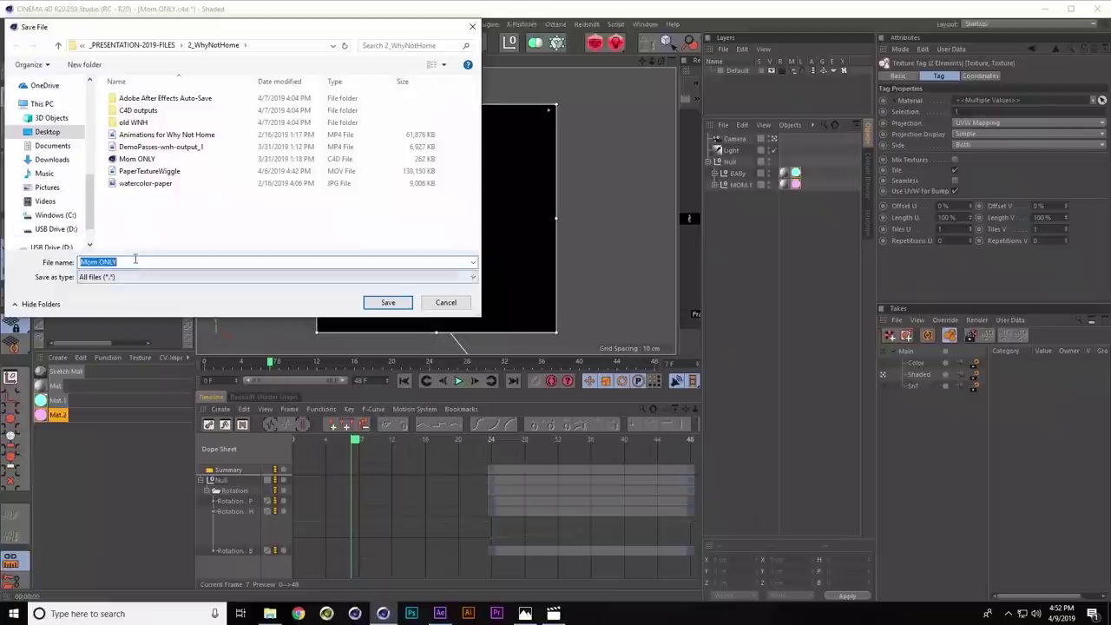
{"action": "left_click", "coordinate": [136, 260]}
{"action": "type", "text": "nab"}
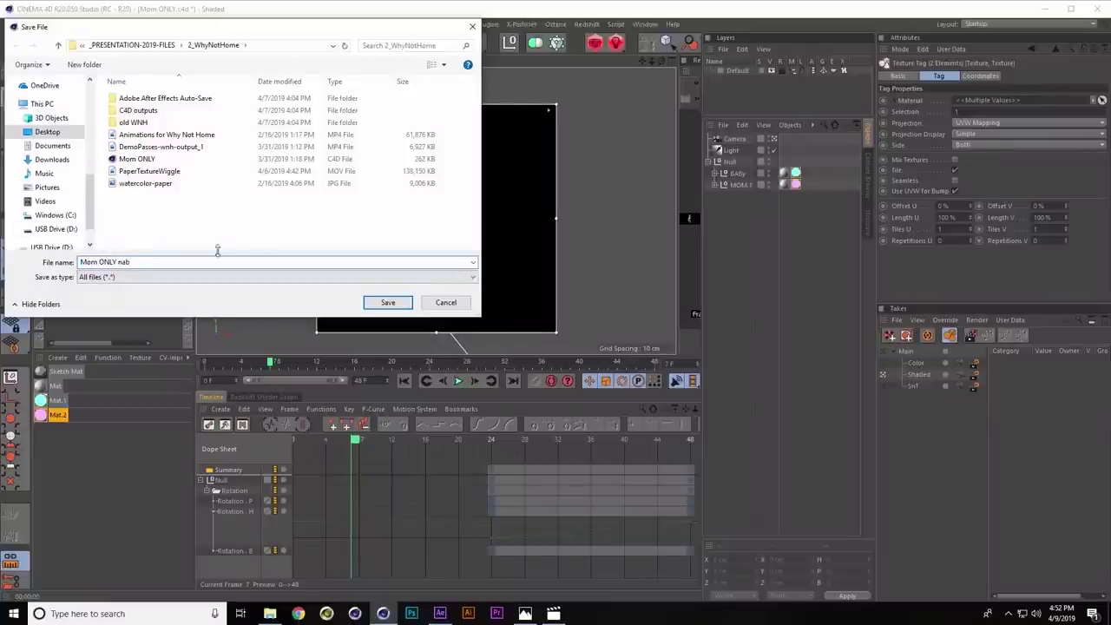
{"action": "left_click", "coordinate": [388, 302]}
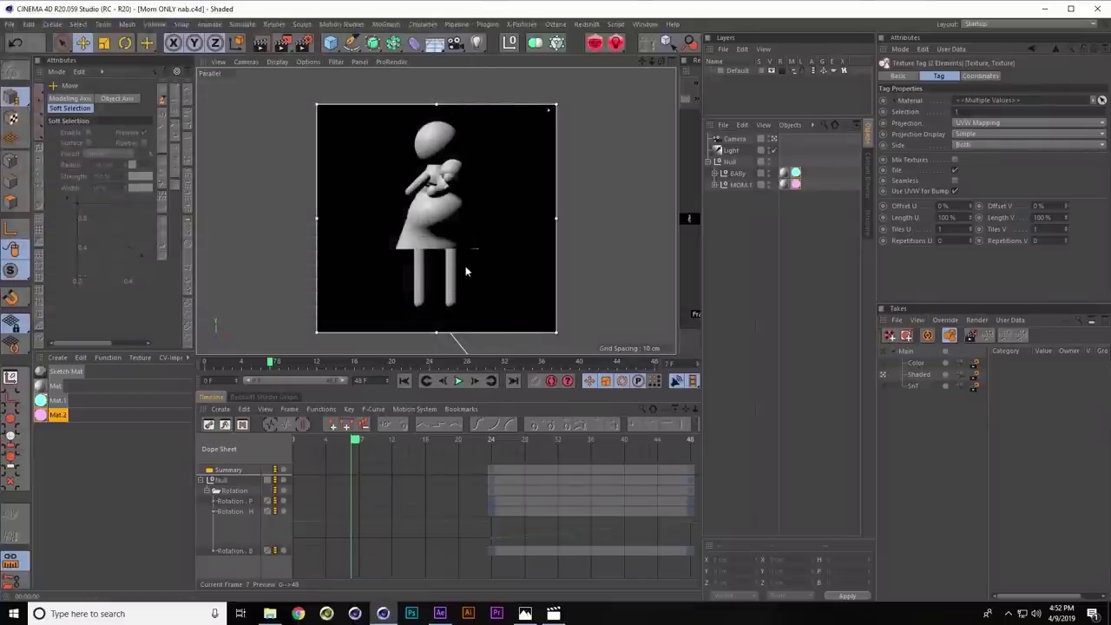
Switch to After Effects and import Mom ONLY nab.c4d from the 2_WhyNotHome folder of the presentation files
{"action": "mouse_move", "coordinate": [440, 613]}
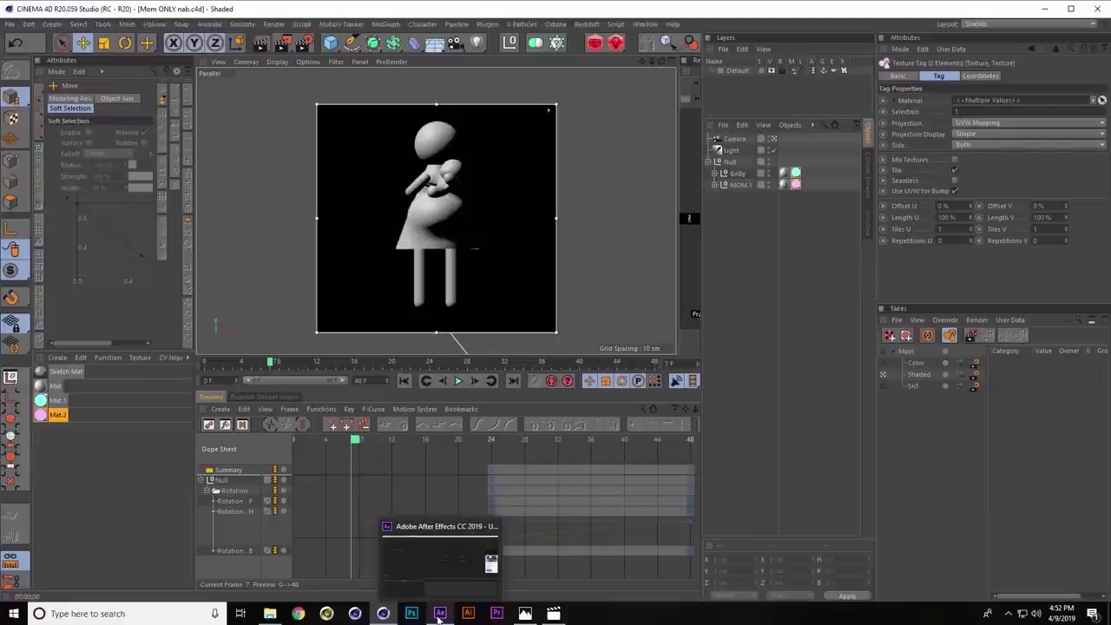
{"action": "left_click", "coordinate": [440, 612]}
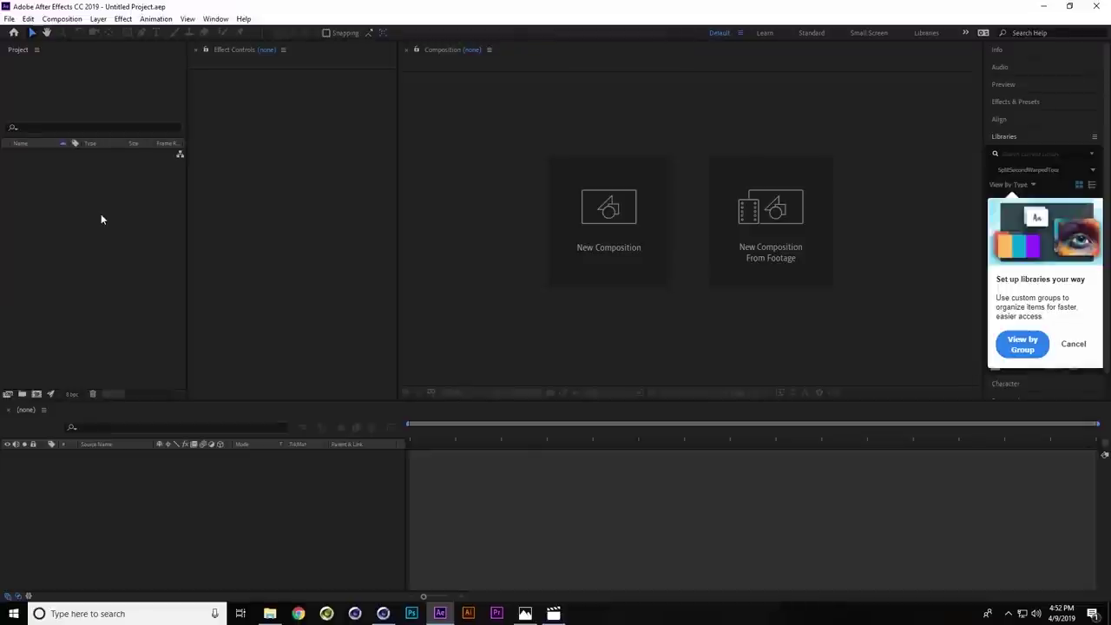
{"action": "left_click", "coordinate": [87, 242]}
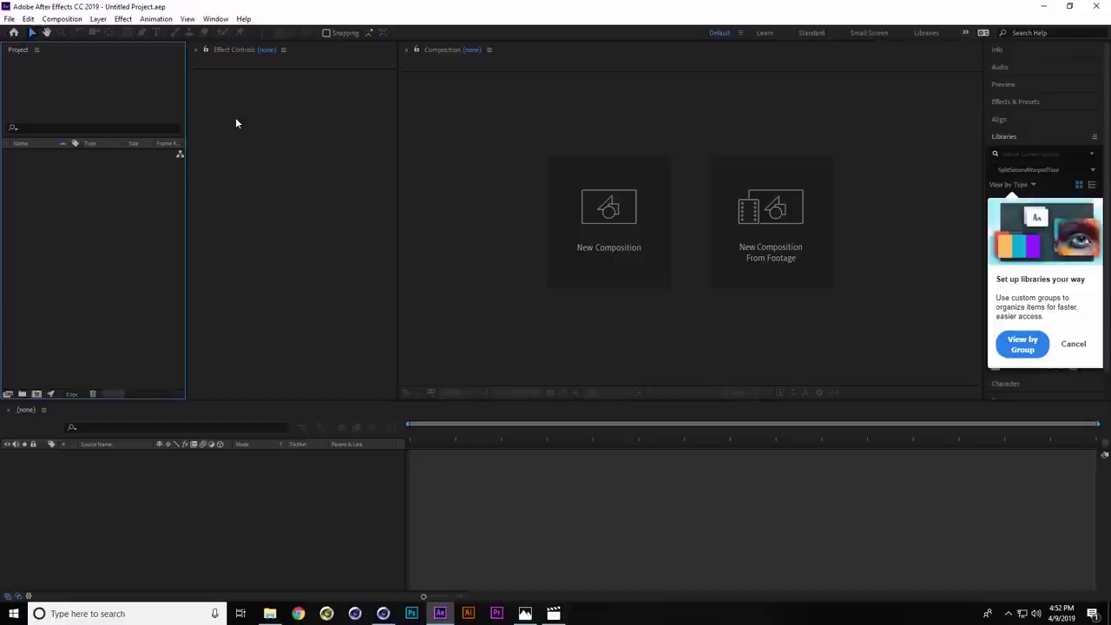
{"action": "double_click", "coordinate": [92, 222]}
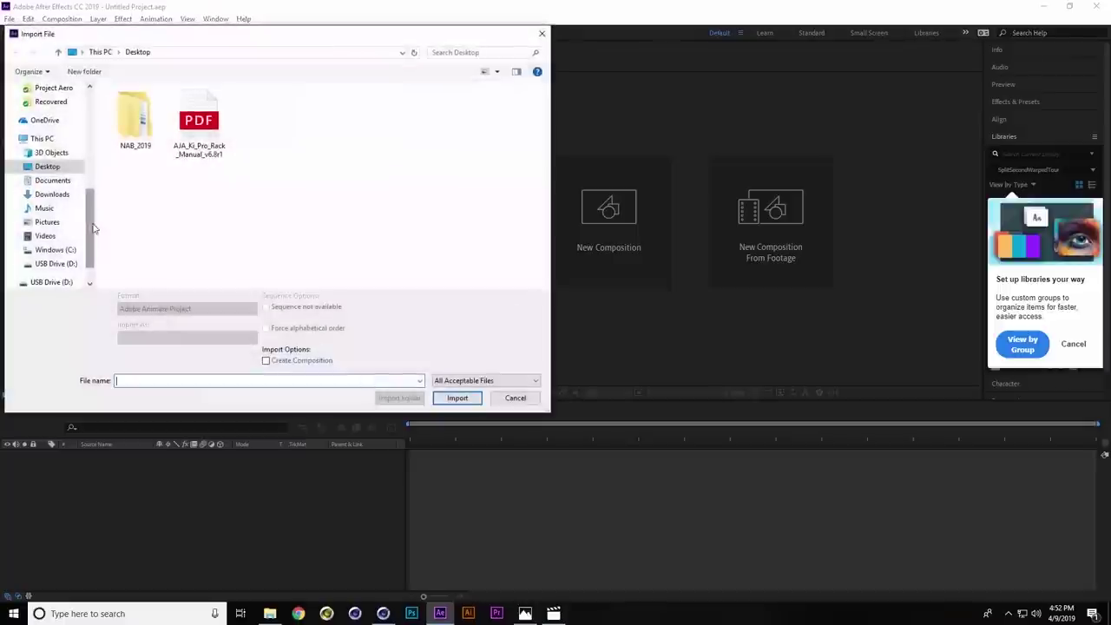
{"action": "left_click_drag", "start_coordinate": [91, 207], "coordinate": [100, 115]}
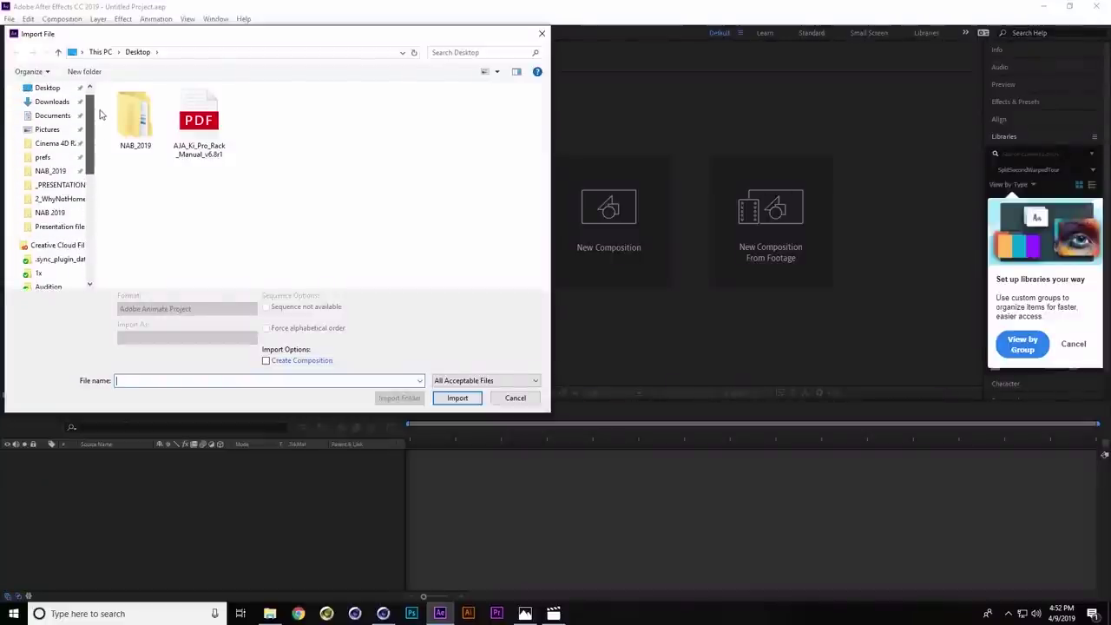
{"action": "left_click", "coordinate": [61, 176]}
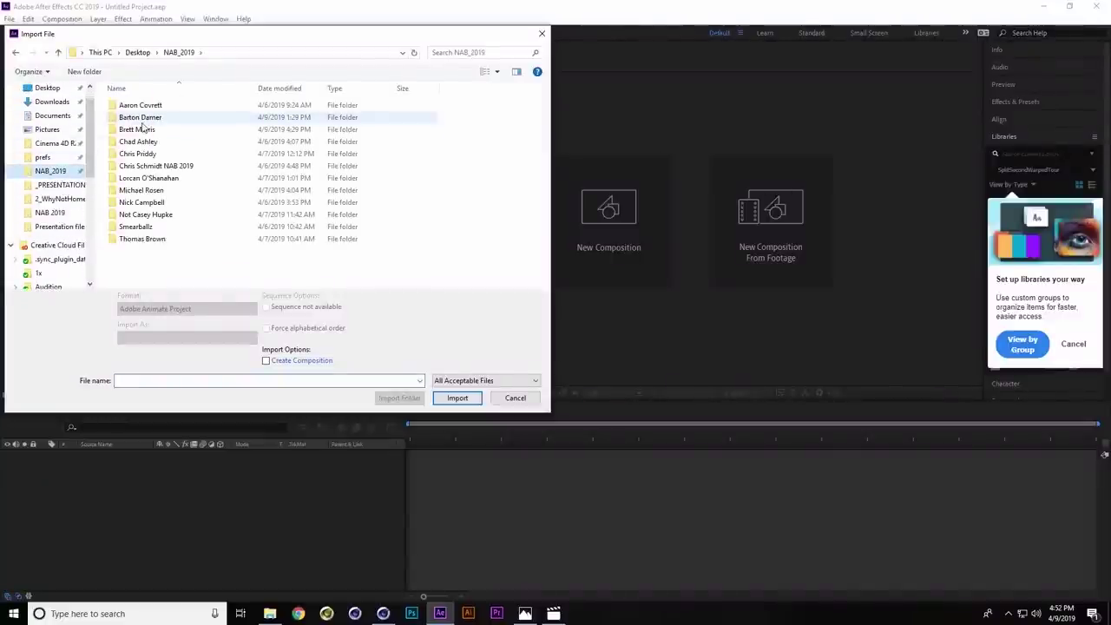
{"action": "double_click", "coordinate": [149, 190]}
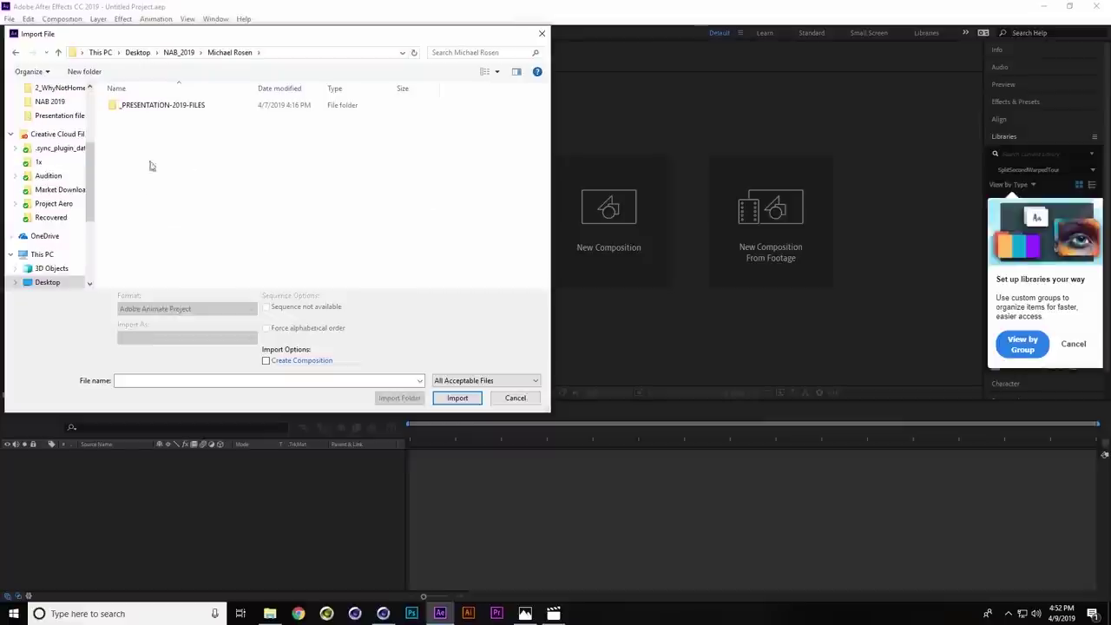
{"action": "double_click", "coordinate": [153, 114]}
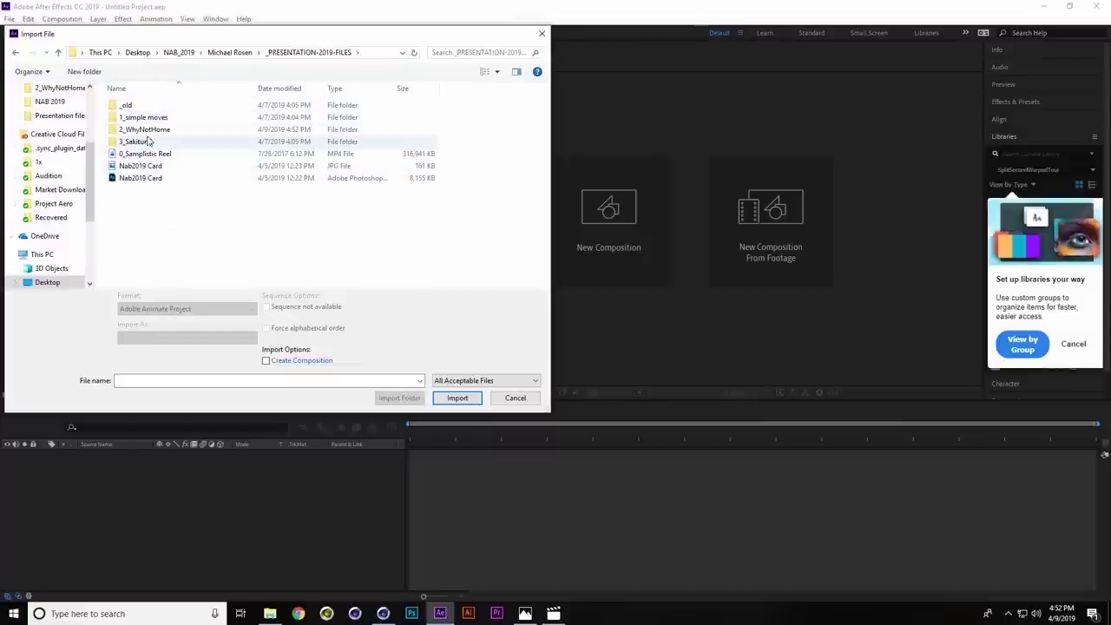
{"action": "double_click", "coordinate": [148, 131]}
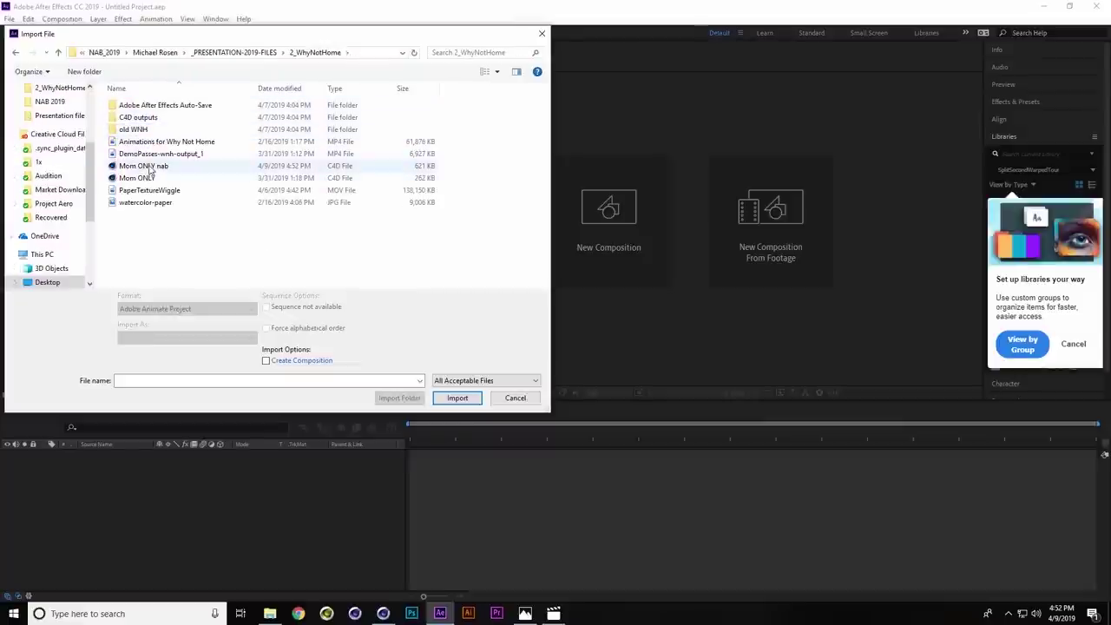
{"action": "left_click", "coordinate": [144, 166]}
{"action": "left_click", "coordinate": [458, 398]}
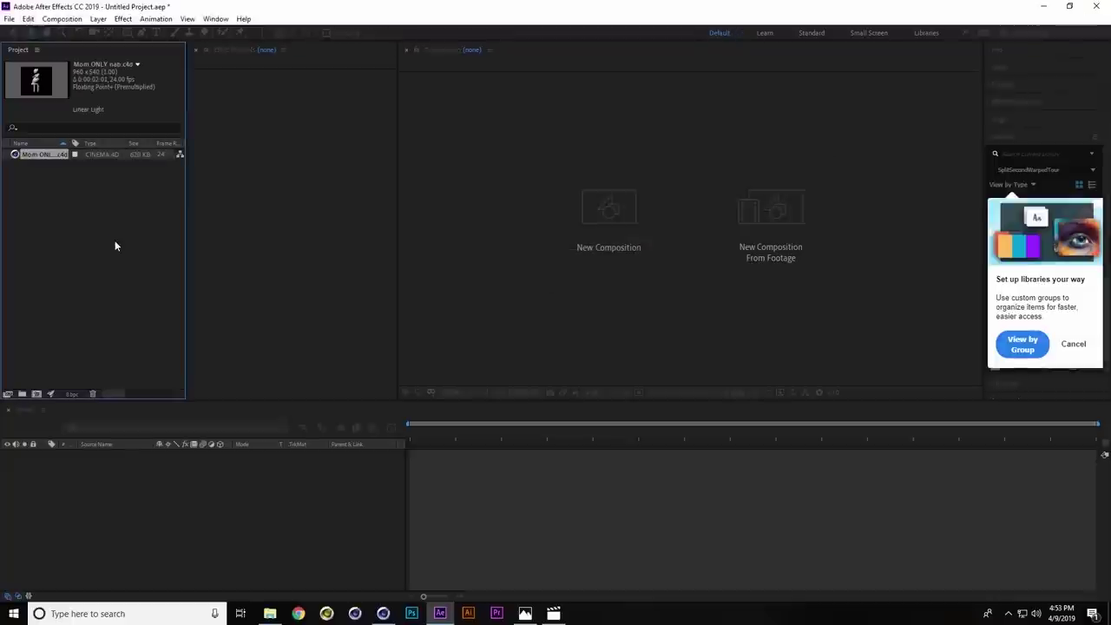
Create a composition from the imported Mom ONLY nab.c4d footage and preview its playback
{"action": "left_click", "coordinate": [52, 181]}
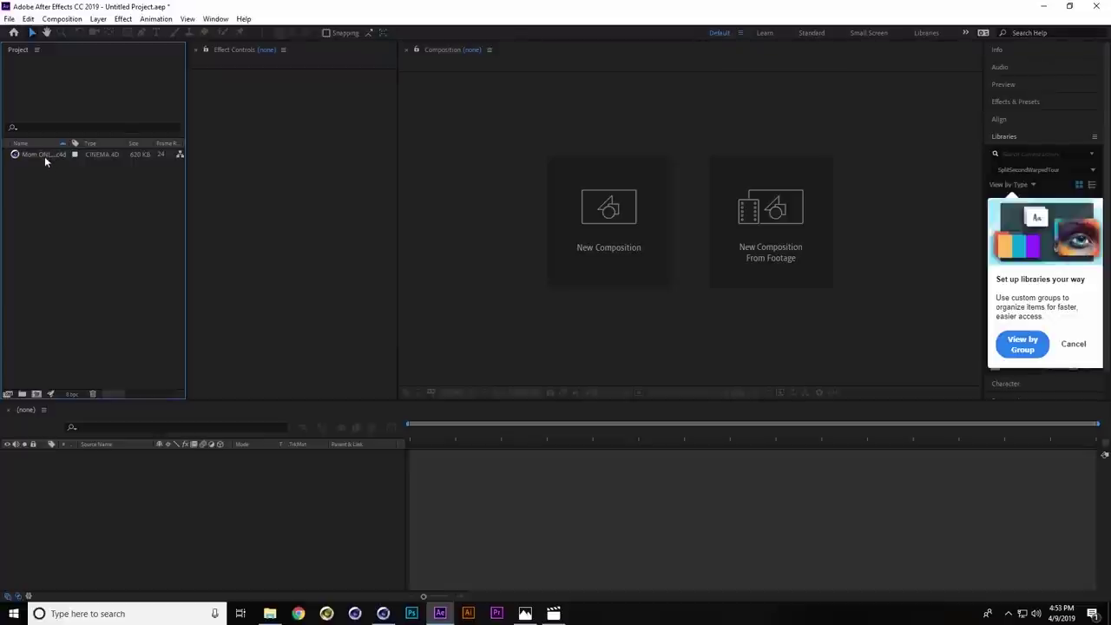
{"action": "left_click", "coordinate": [44, 155]}
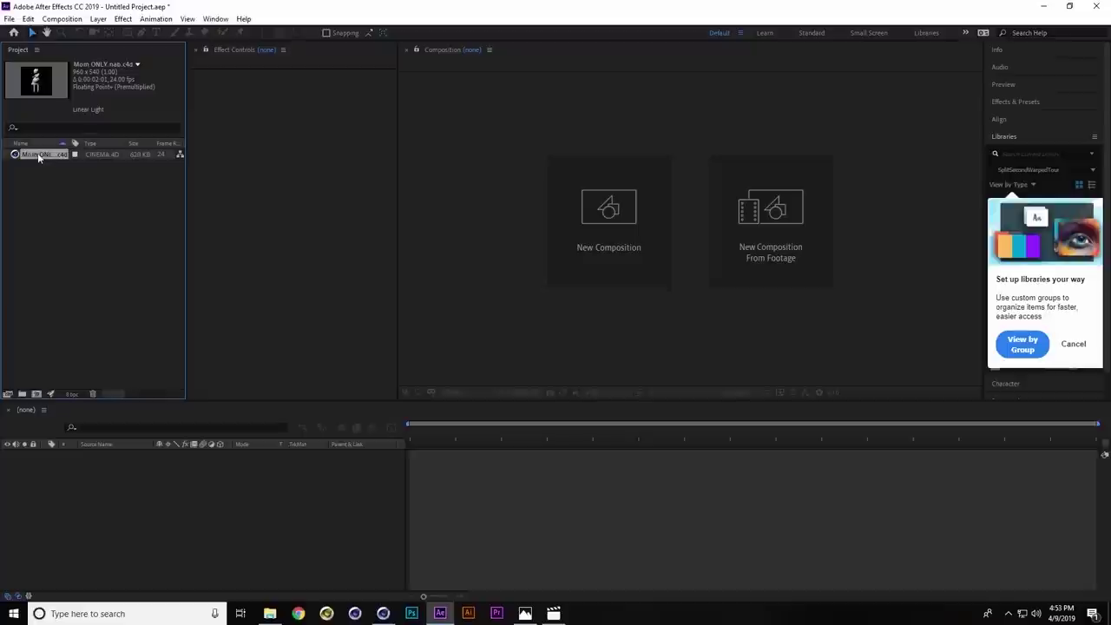
{"action": "left_click_drag", "start_coordinate": [38, 158], "coordinate": [37, 397]}
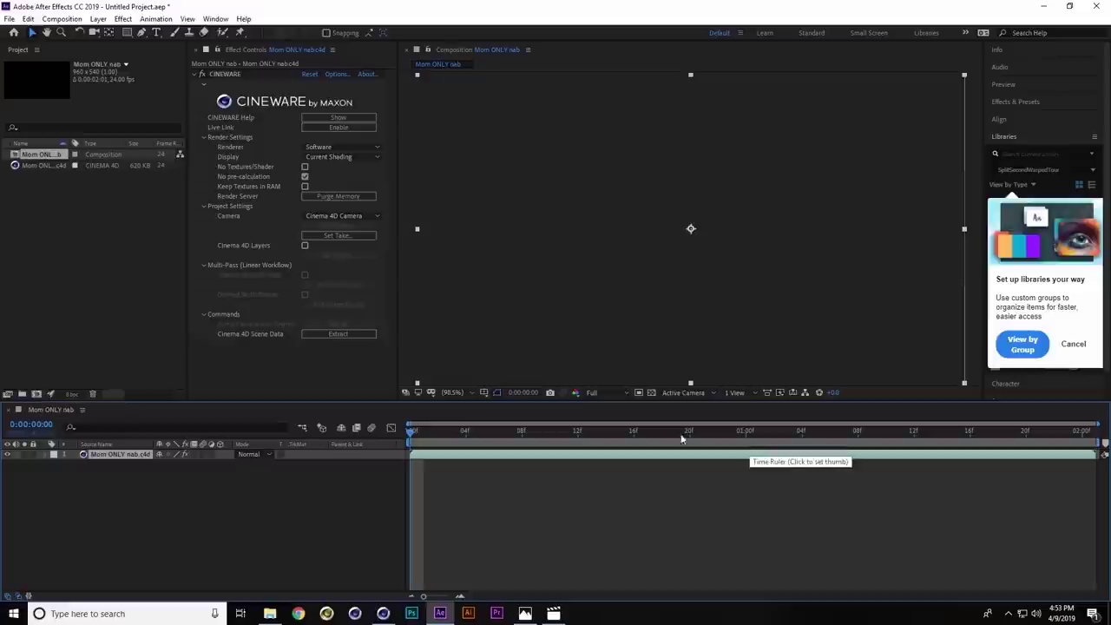
{"action": "key", "text": "space"}
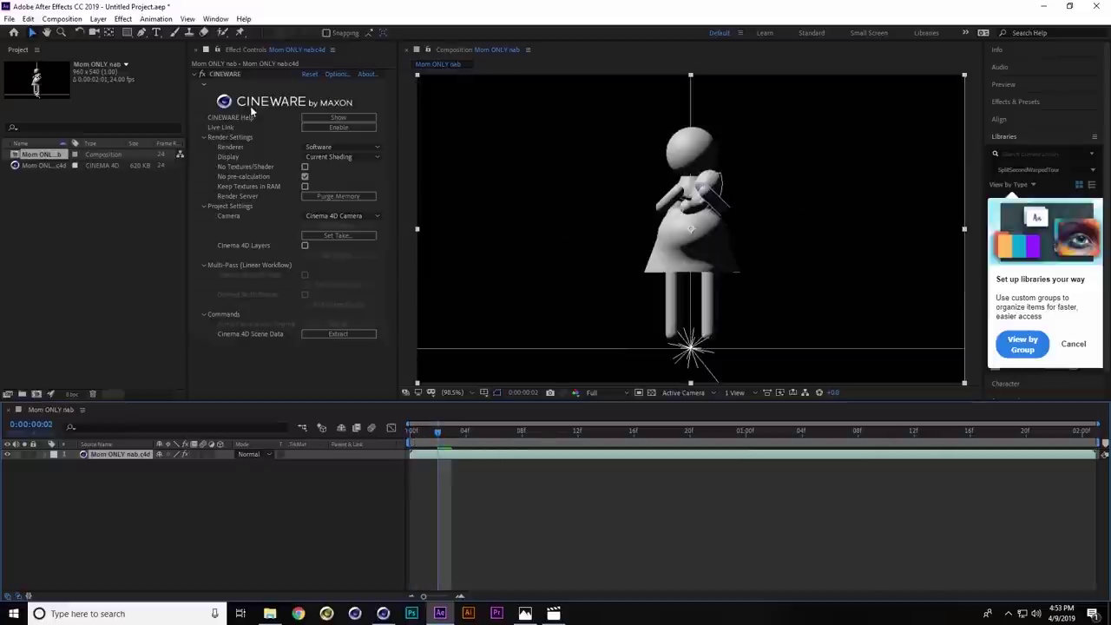
Check the Cinema 4D installation paths in the Cineware options, and scrub through the composition's animation back to the first frame
{"action": "left_click", "coordinate": [337, 73]}
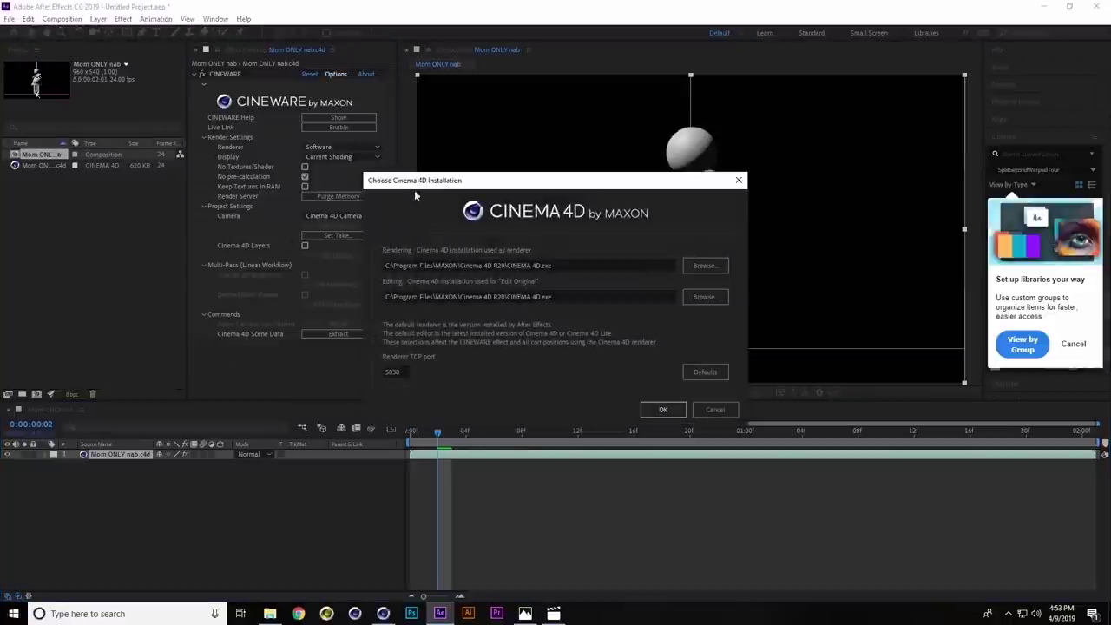
{"action": "left_click_drag", "start_coordinate": [445, 174], "coordinate": [451, 134]}
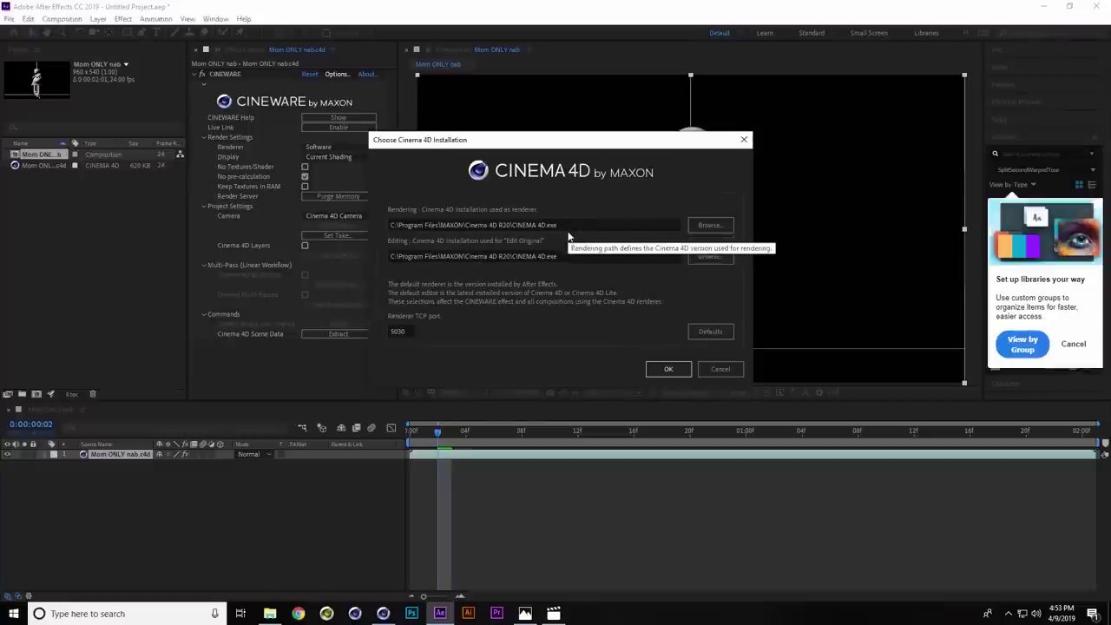
{"action": "left_click", "coordinate": [716, 369]}
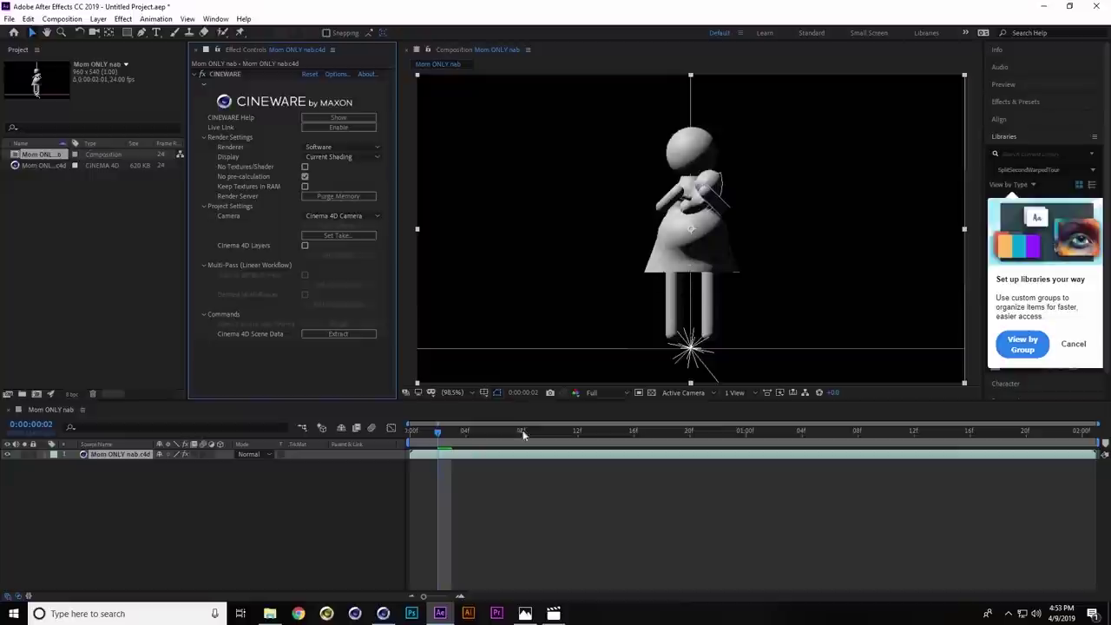
{"action": "left_click_drag", "start_coordinate": [662, 433], "coordinate": [855, 437]}
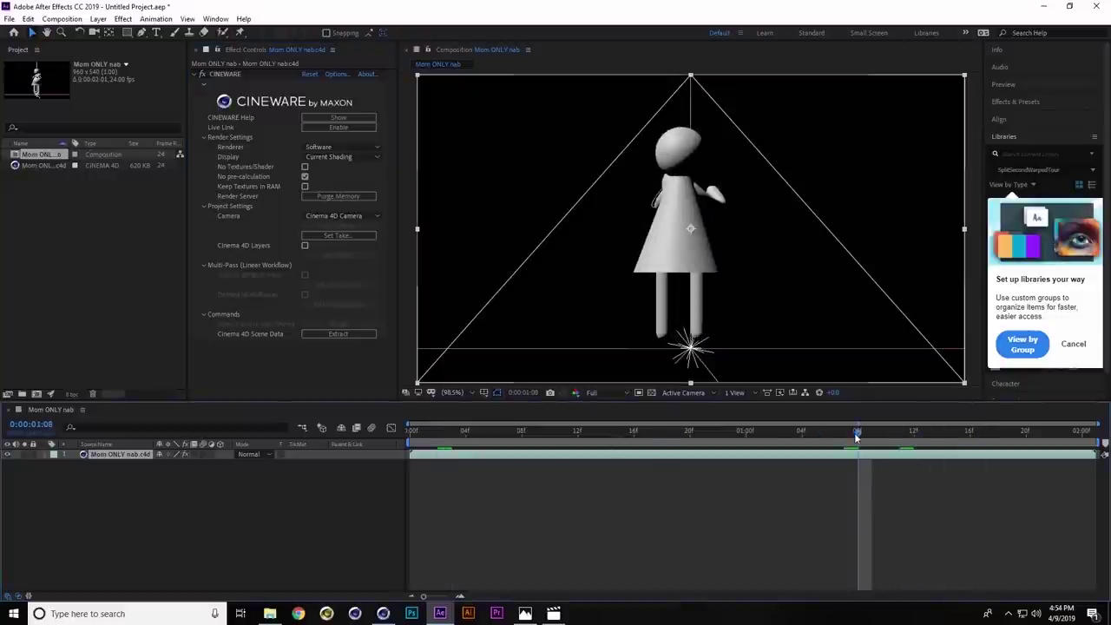
{"action": "key", "text": "Home"}
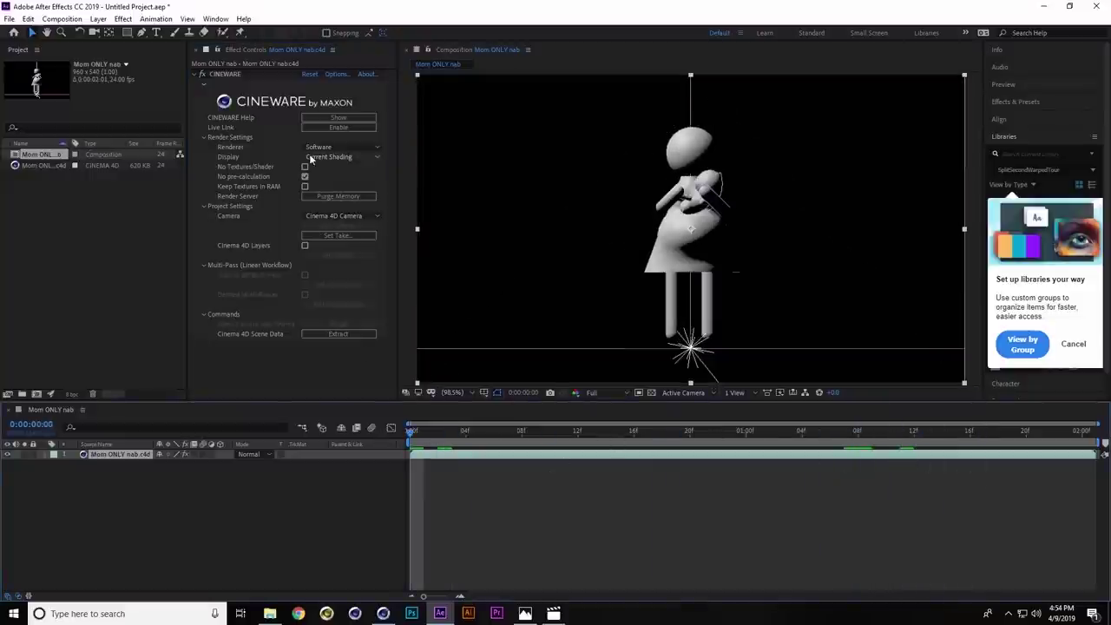
Set the Cineware renderer to Standard (Final) and confirm Shaded as the layer's Cinema 4D take
{"action": "left_click", "coordinate": [231, 151]}
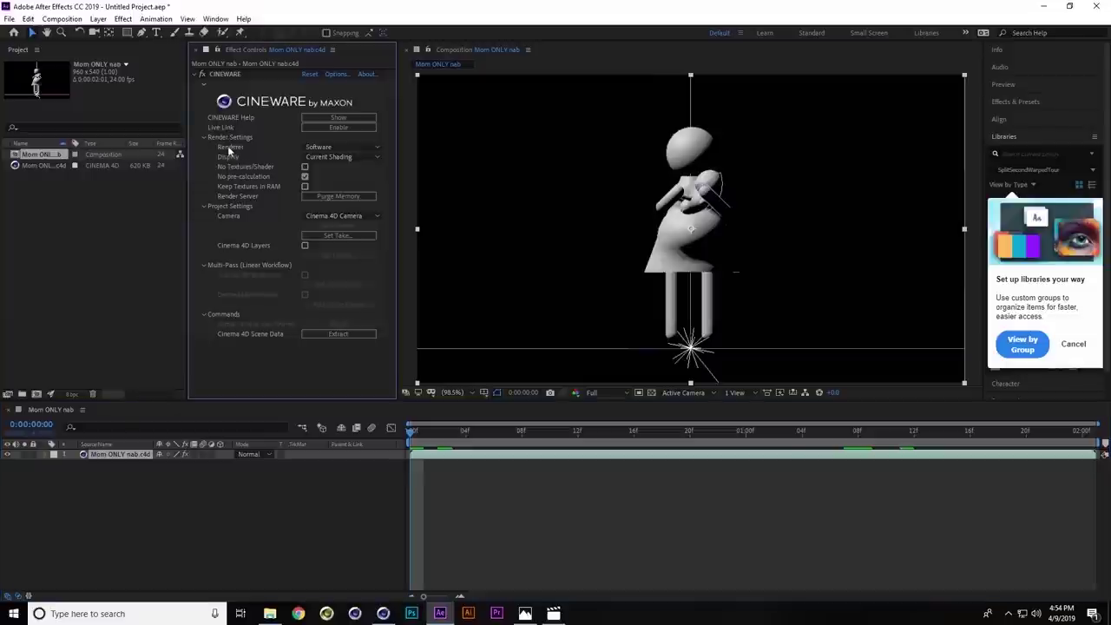
{"action": "left_click", "coordinate": [312, 148]}
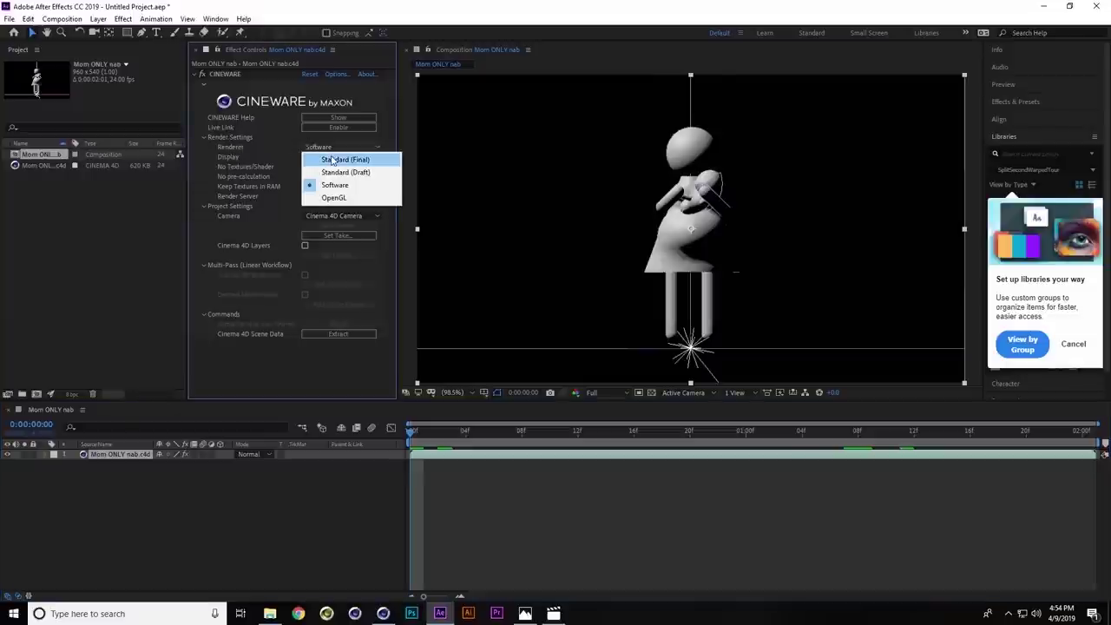
{"action": "left_click", "coordinate": [332, 160]}
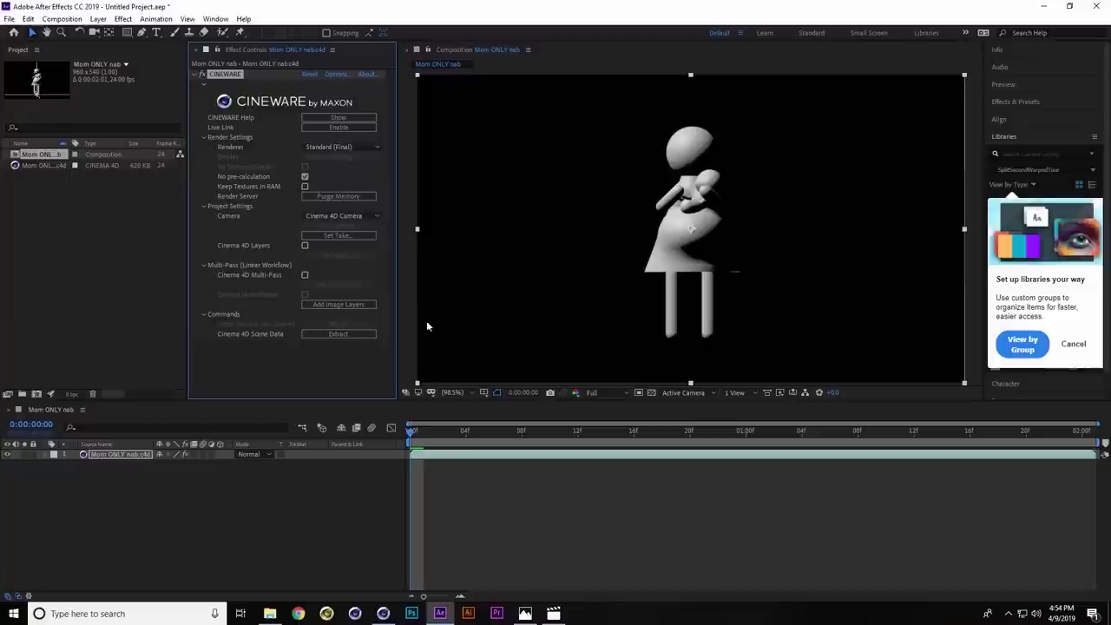
{"action": "left_click", "coordinate": [342, 237]}
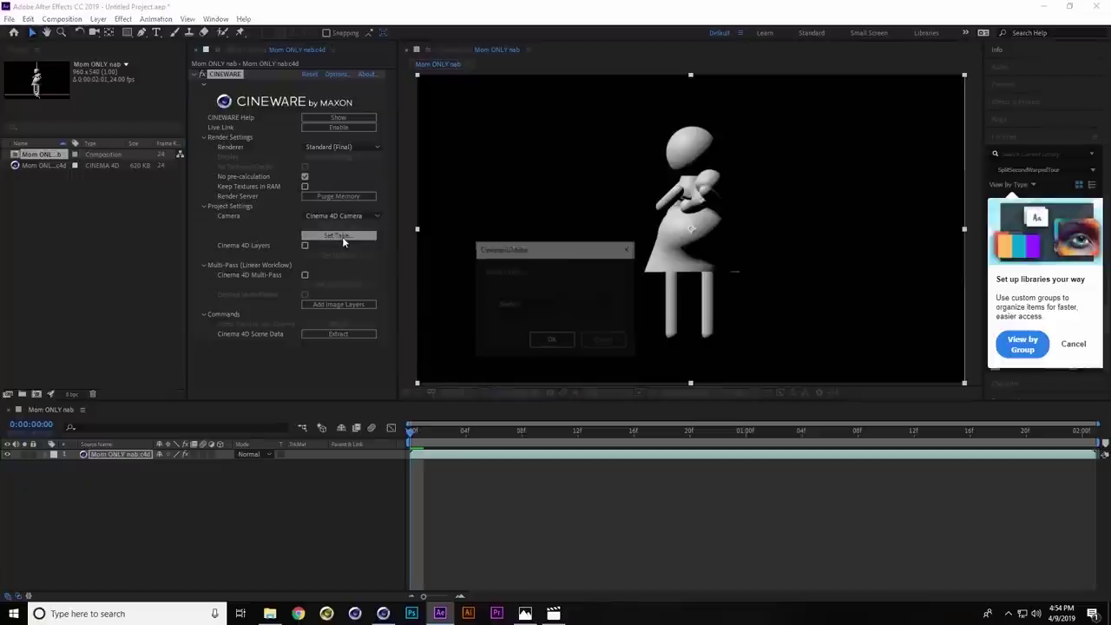
{"action": "left_click", "coordinate": [568, 305]}
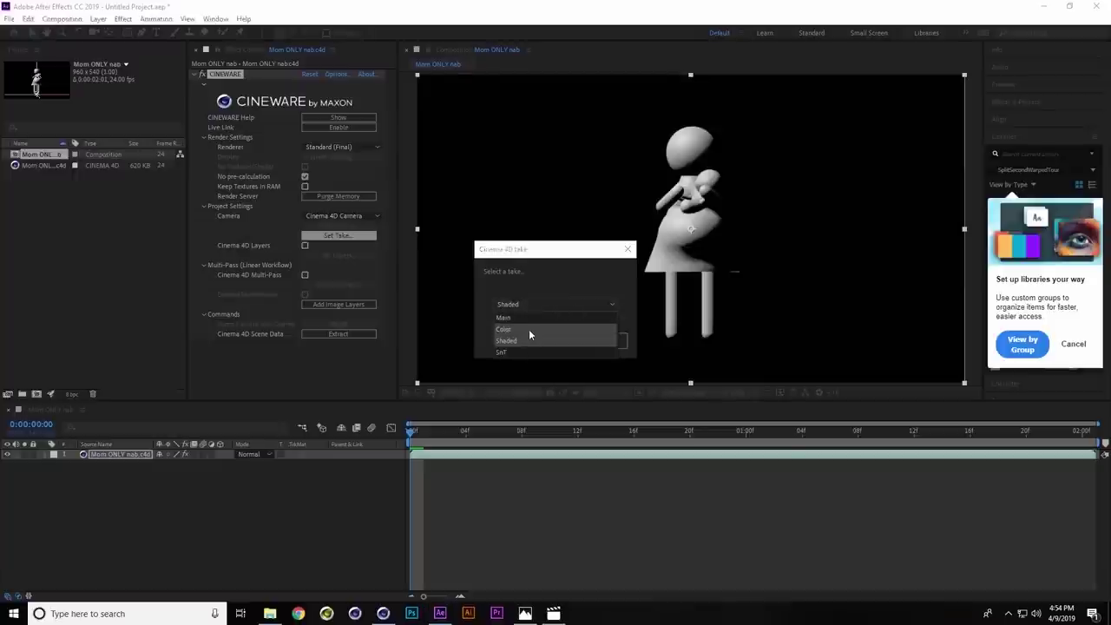
{"action": "left_click", "coordinate": [559, 254]}
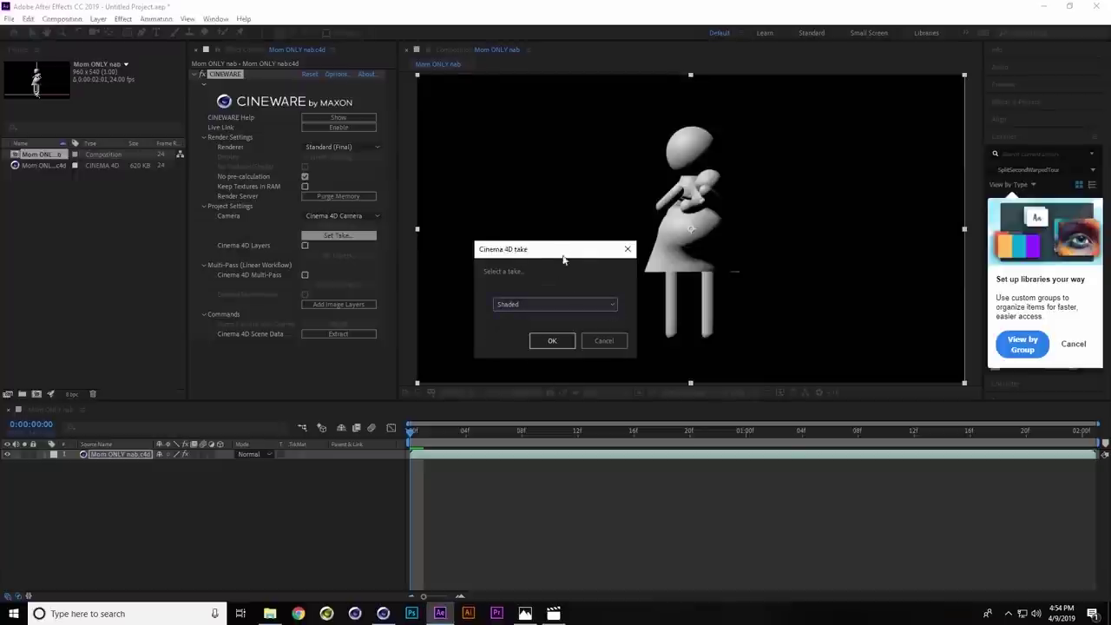
{"action": "left_click", "coordinate": [566, 340]}
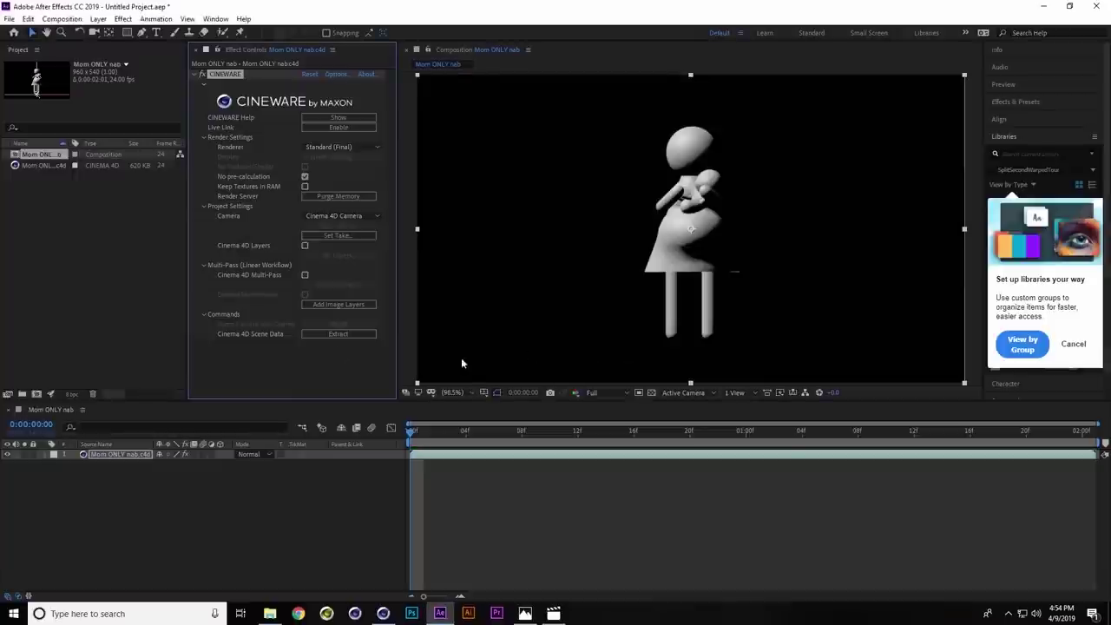
Rename the Mom ONLY nab composition as shaded
{"action": "left_click", "coordinate": [36, 155]}
{"action": "key", "text": "Return"}
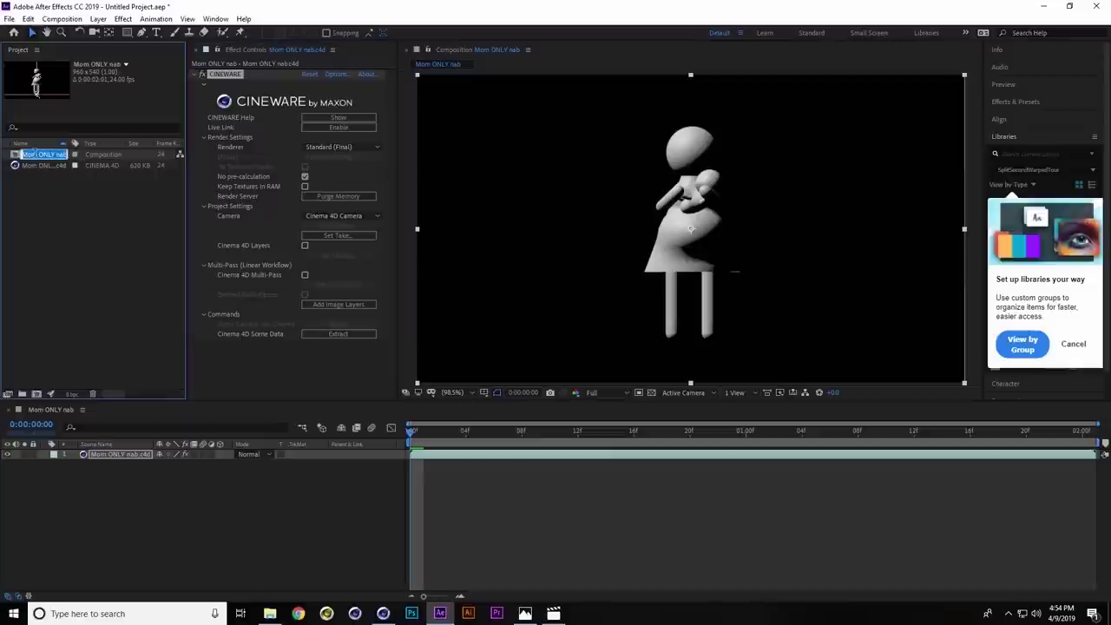
{"action": "type", "text": "shaded"}
{"action": "left_click", "coordinate": [34, 238]}
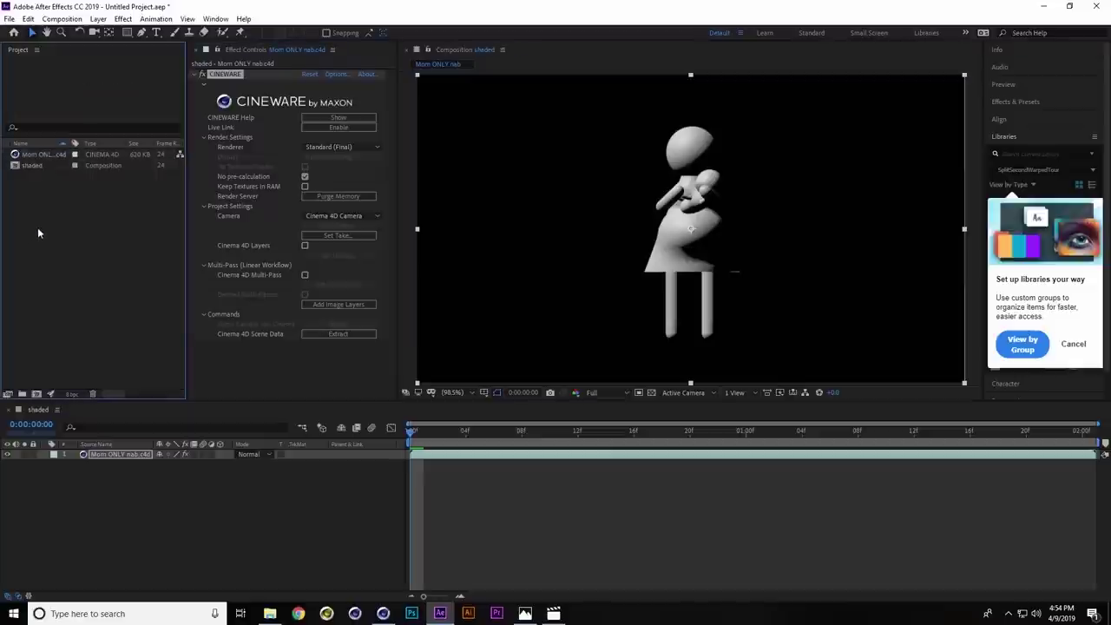
Duplicate the shaded composition and name the copy color
{"action": "left_click", "coordinate": [37, 166]}
{"action": "key", "text": "ctrl+d"}
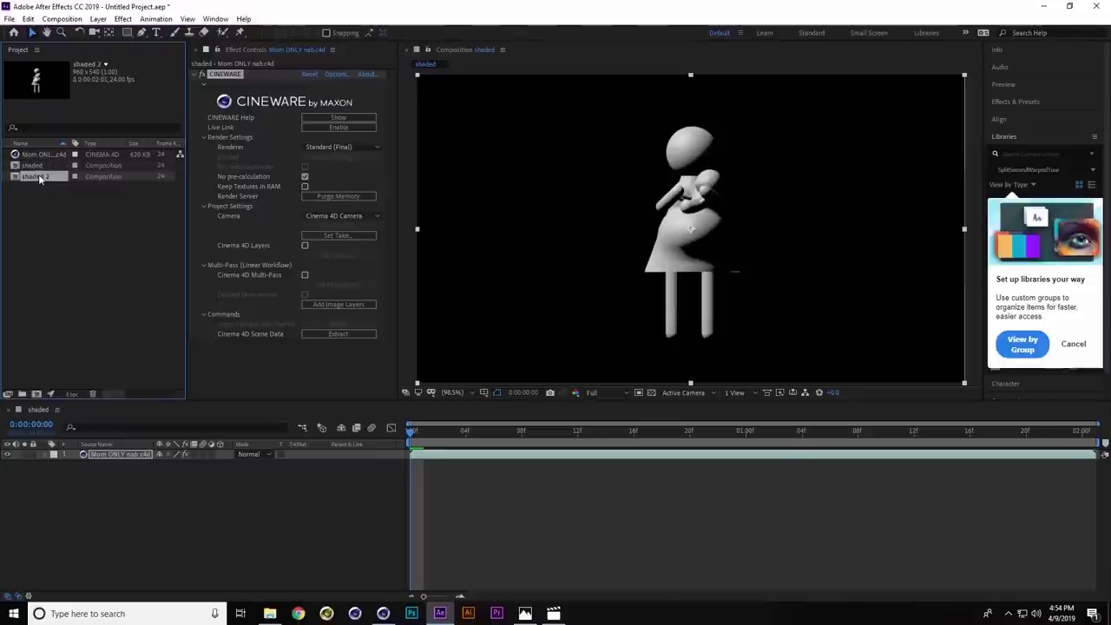
{"action": "key", "text": "Return"}
{"action": "type", "text": "color"}
{"action": "key", "text": "Return"}
Open the color composition and set its Mom ONLY nab.c4d layer to the Color take
{"action": "double_click", "coordinate": [15, 155]}
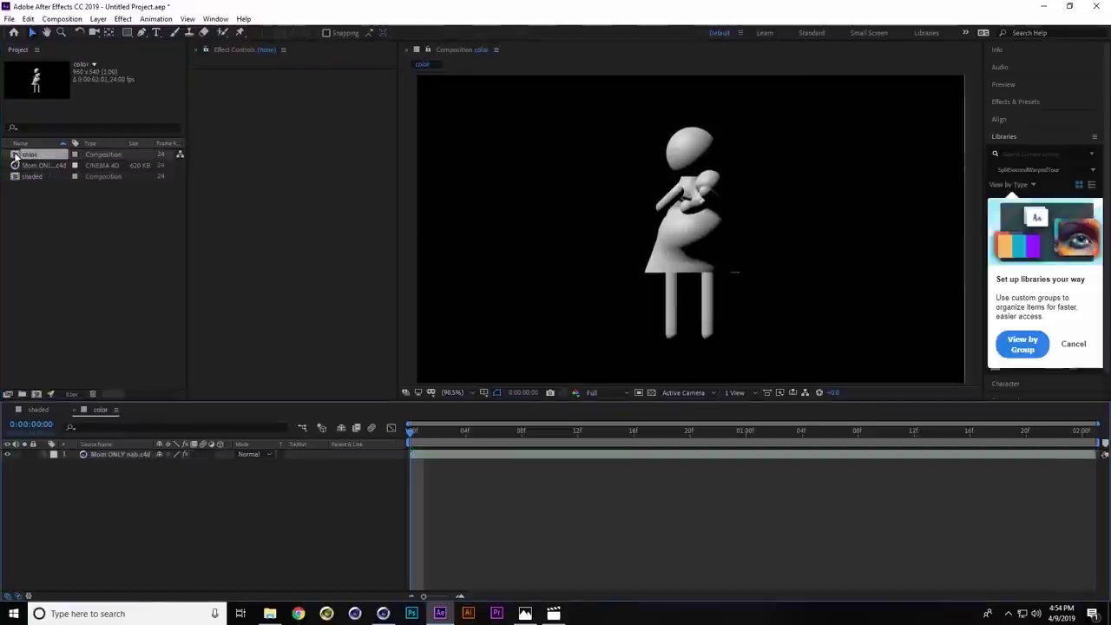
{"action": "left_click", "coordinate": [130, 452]}
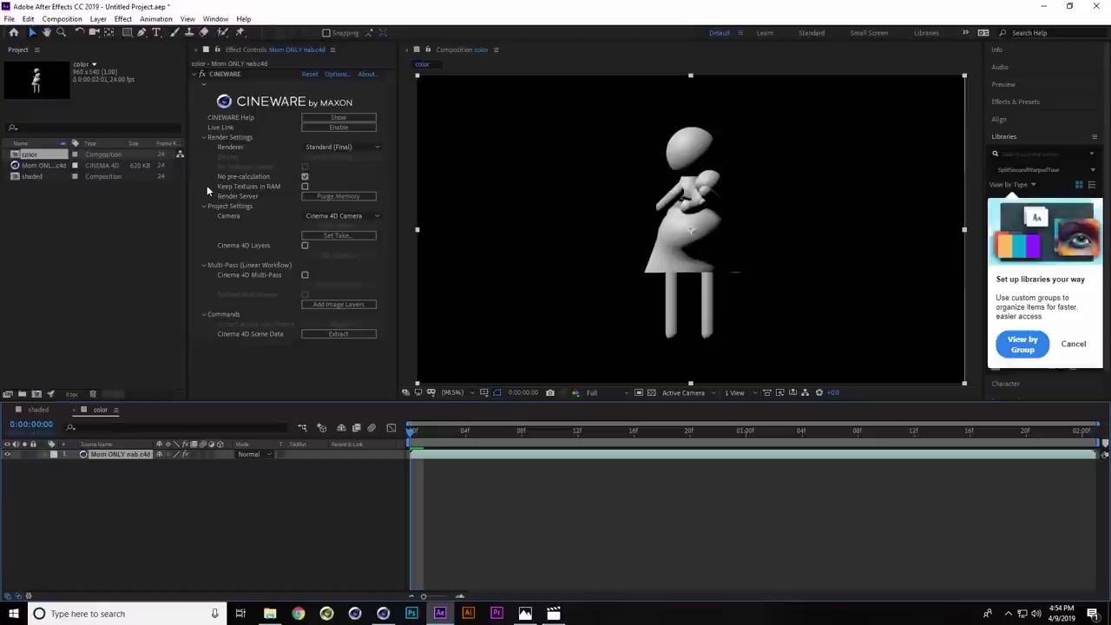
{"action": "left_click", "coordinate": [339, 236]}
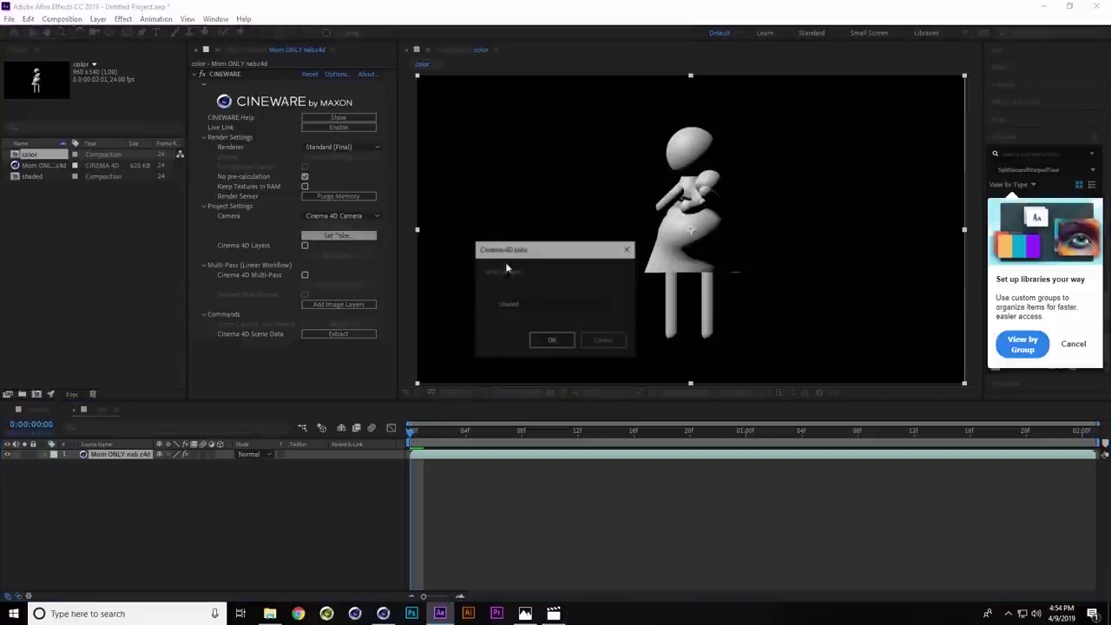
{"action": "left_click", "coordinate": [547, 303]}
{"action": "left_click", "coordinate": [540, 329]}
{"action": "left_click", "coordinate": [562, 341]}
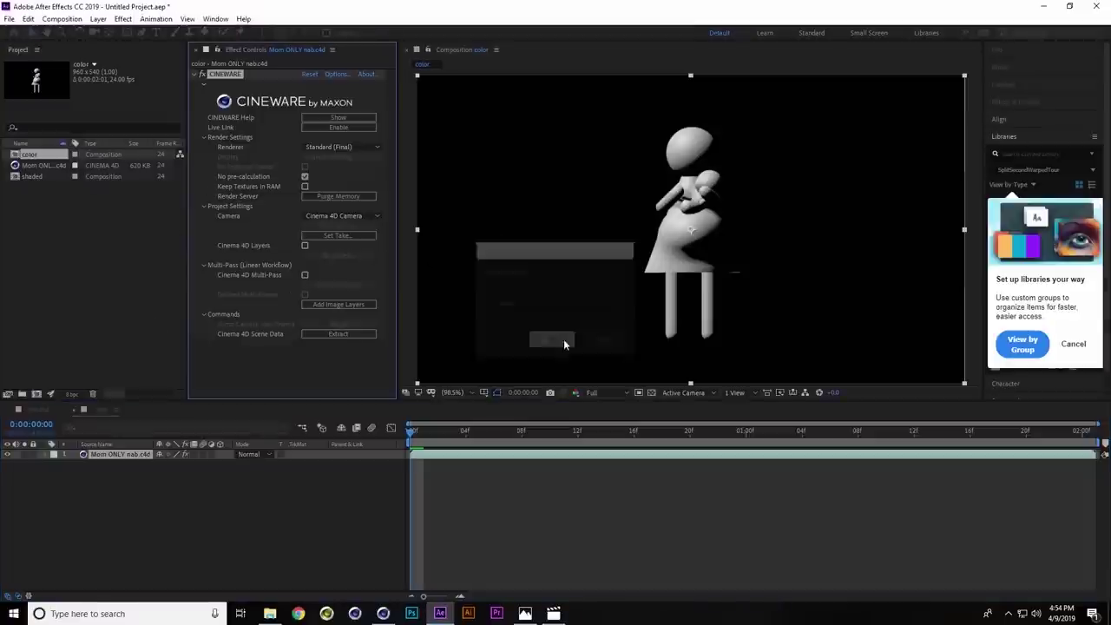
{"action": "left_click", "coordinate": [104, 242]}
Duplicate the color composition and name the copy SnT
{"action": "left_click", "coordinate": [30, 156]}
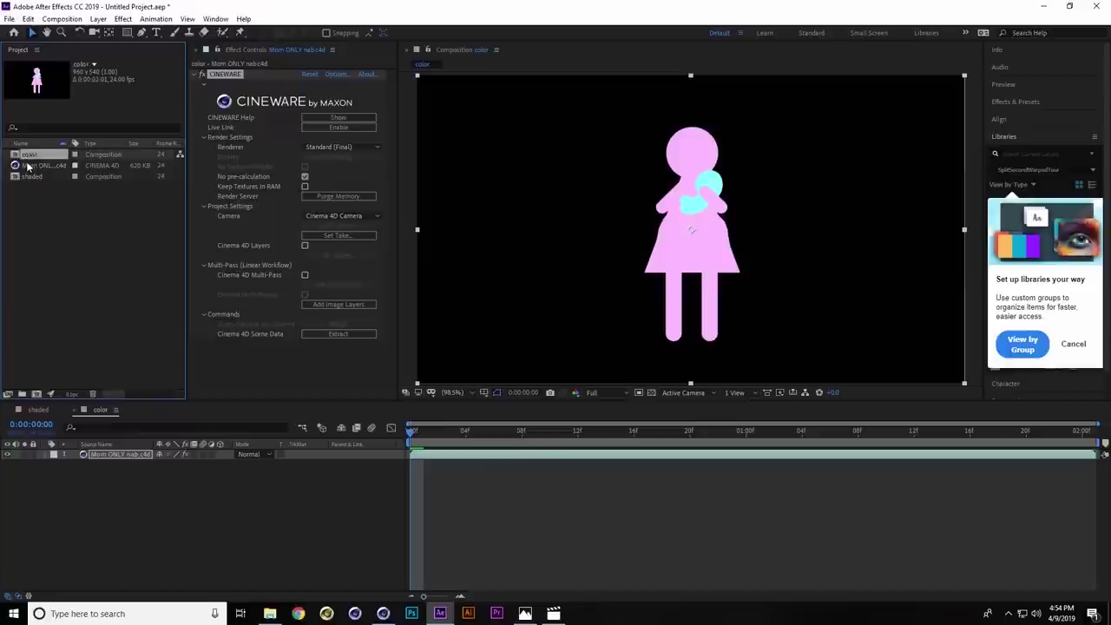
{"action": "key", "text": "ctrl+d"}
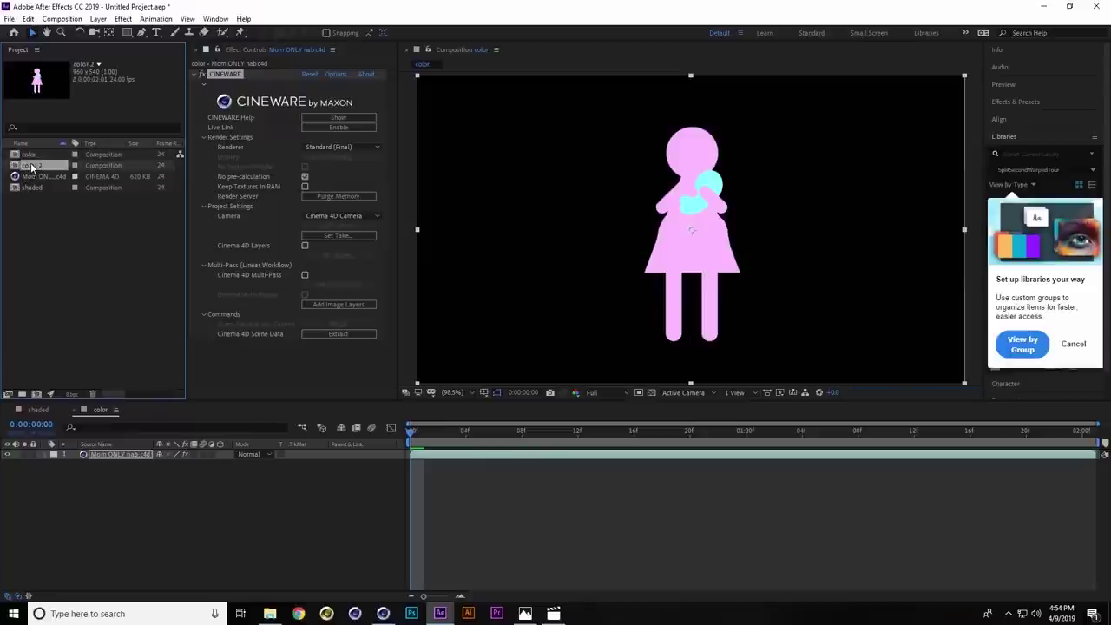
{"action": "key", "text": "Return"}
{"action": "type", "text": "s"}
{"action": "left_click", "coordinate": [47, 229]}
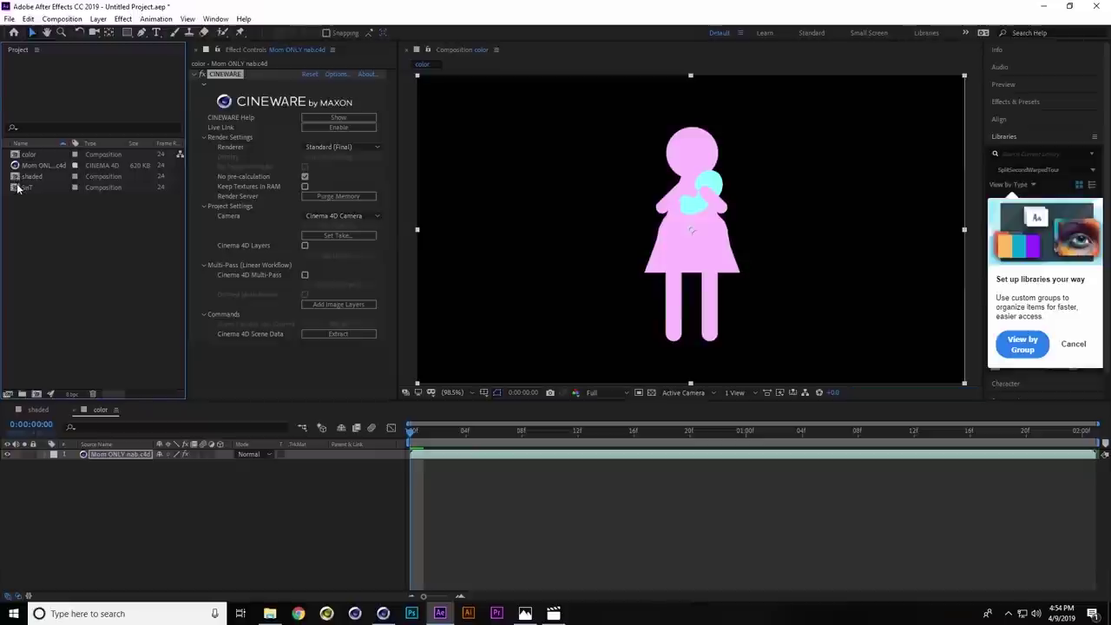
Open the SnT composition, set its Mom ONLY nab.c4d layer to the SnT take, and show frame 10
{"action": "double_click", "coordinate": [34, 187]}
{"action": "left_click", "coordinate": [135, 454]}
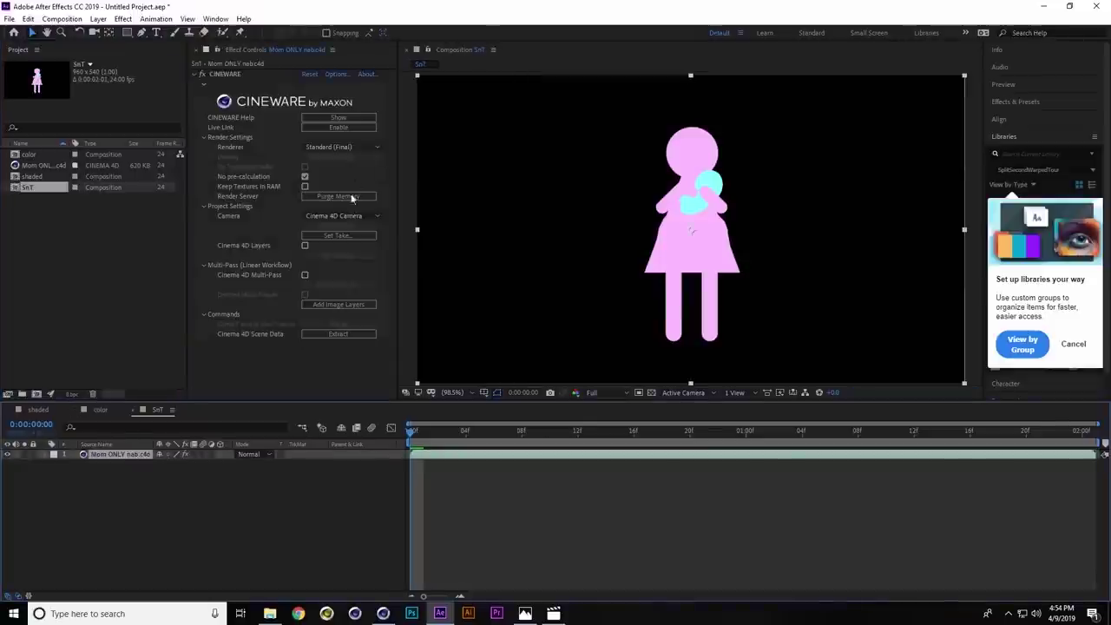
{"action": "left_click", "coordinate": [340, 236]}
{"action": "left_click", "coordinate": [557, 304]}
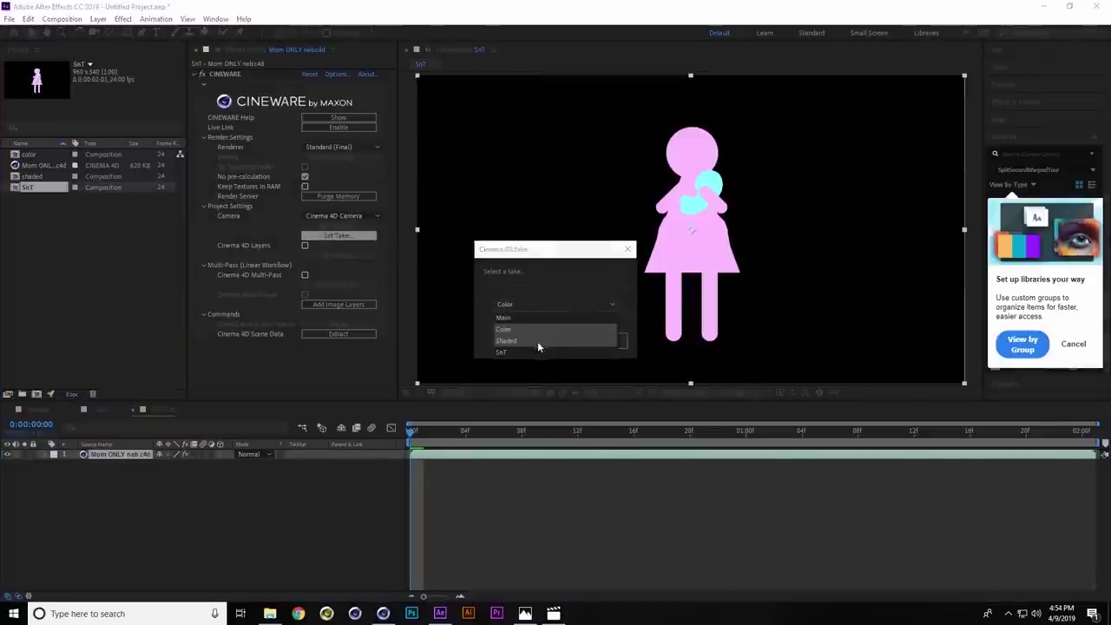
{"action": "left_click", "coordinate": [538, 341]}
{"action": "left_click", "coordinate": [553, 340]}
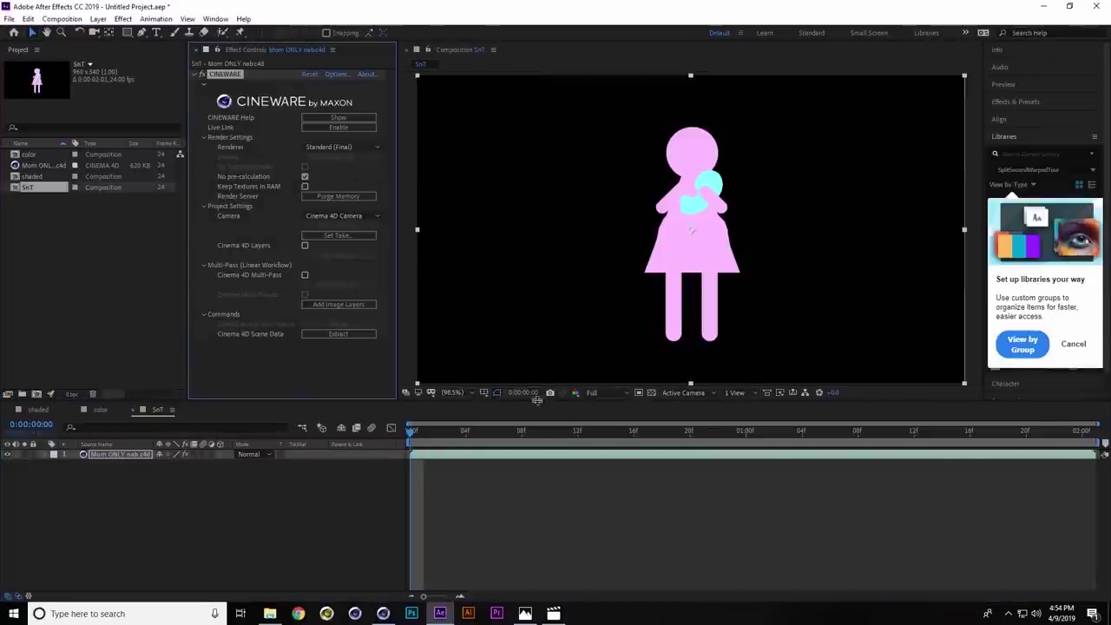
{"action": "left_click", "coordinate": [549, 431]}
{"action": "left_click", "coordinate": [139, 238]}
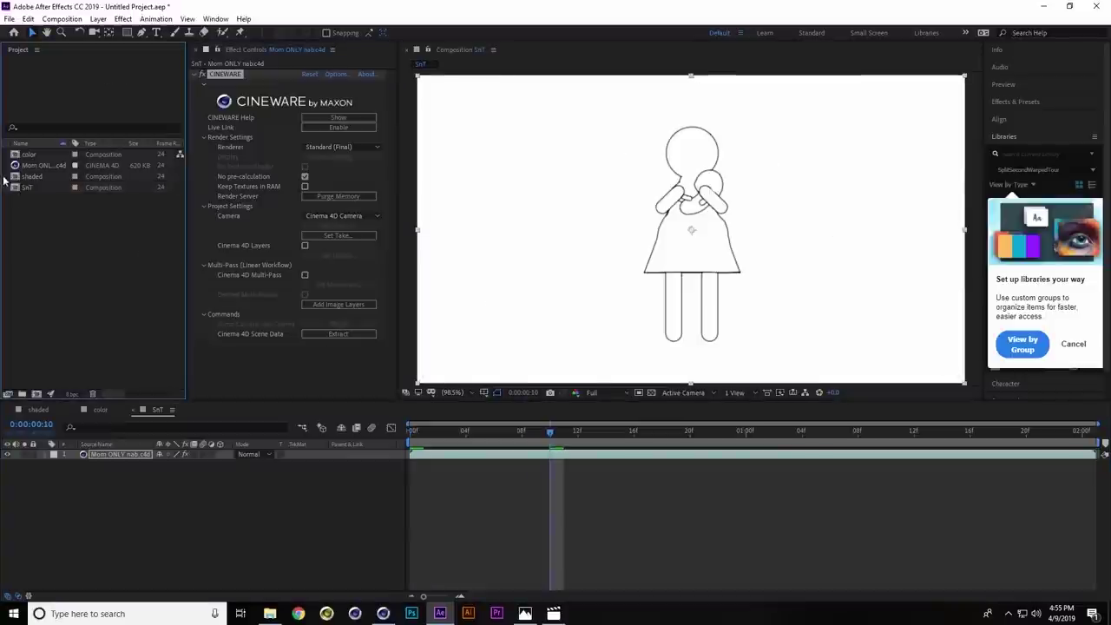
Combine the color, shaded and SnT compositions into a single new composition using the dimensions of color
{"action": "left_click", "coordinate": [28, 177]}
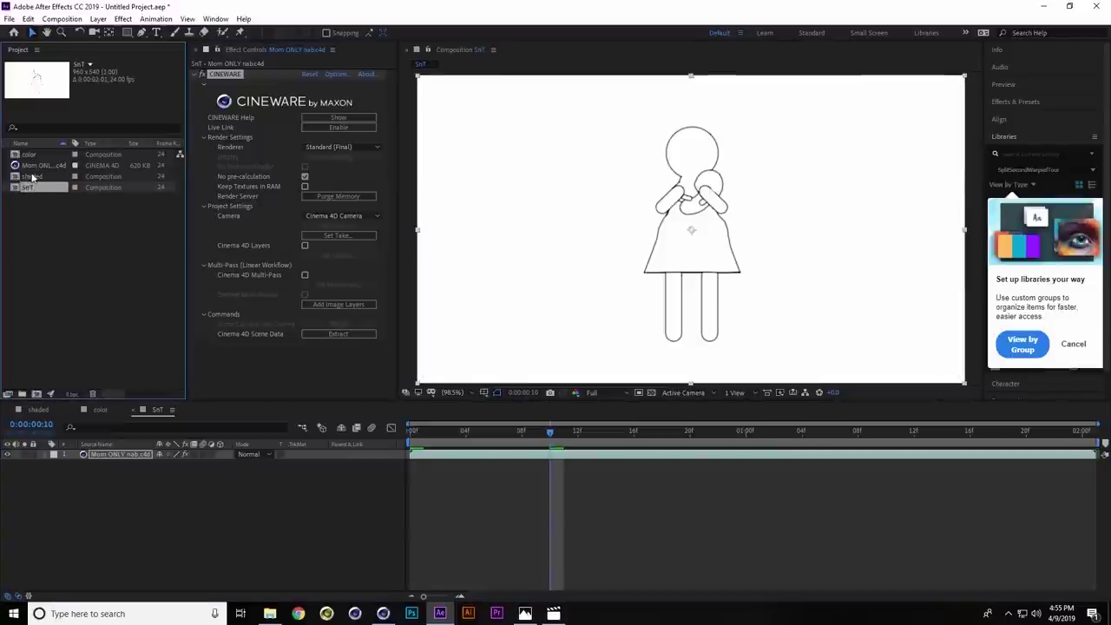
{"action": "left_click", "coordinate": [29, 155]}
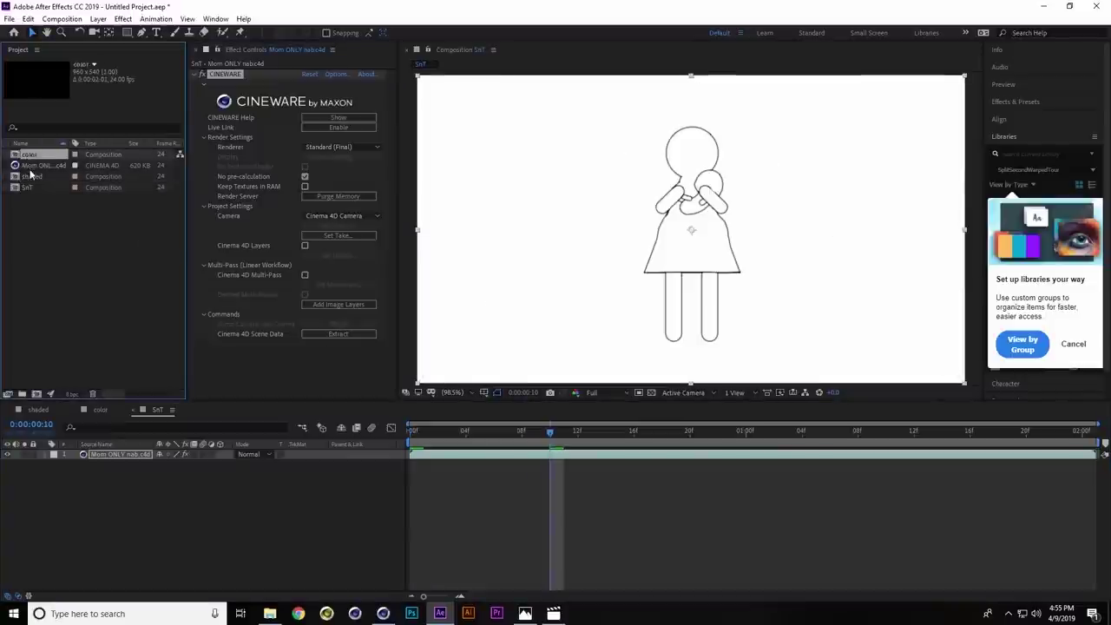
{"action": "left_click", "coordinate": [31, 177], "text": "ctrl"}
{"action": "left_click", "coordinate": [26, 187], "text": "ctrl"}
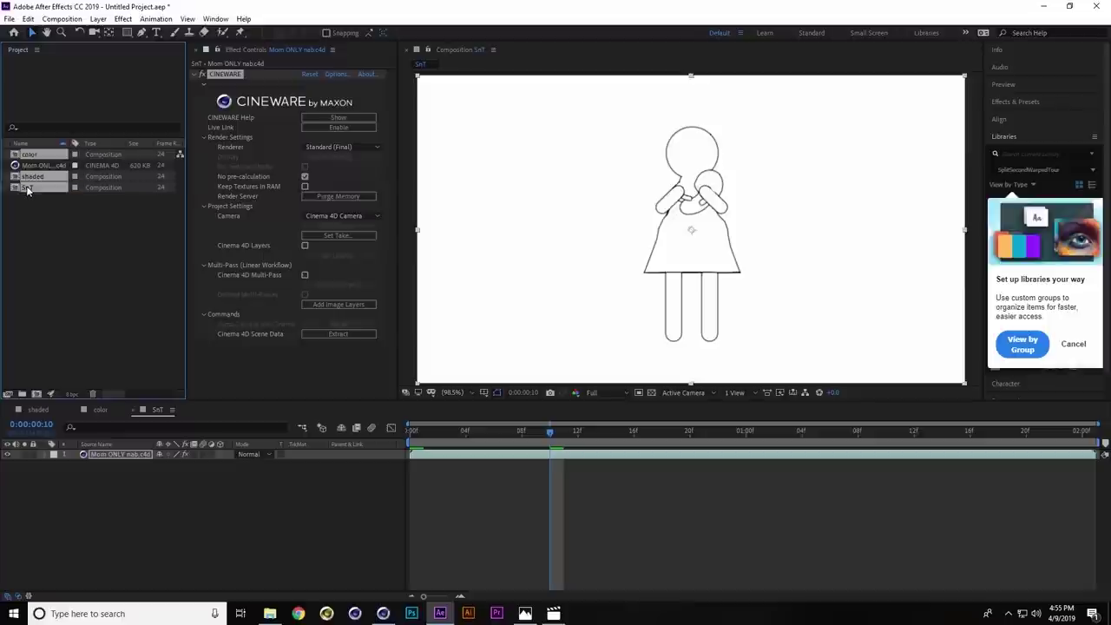
{"action": "left_click_drag", "start_coordinate": [19, 191], "coordinate": [35, 393]}
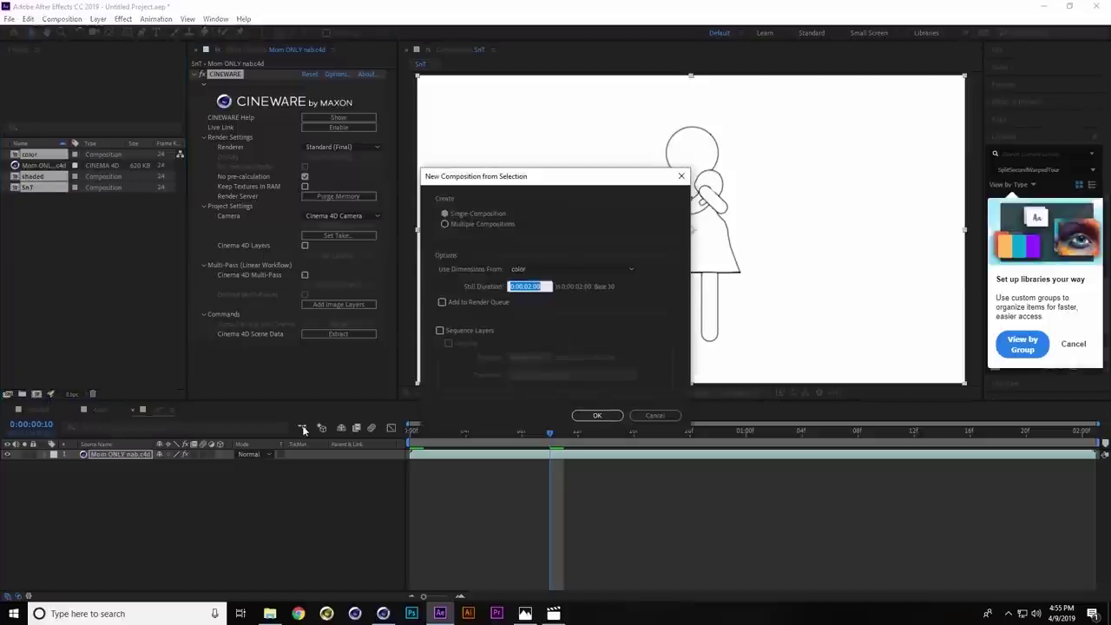
{"action": "left_click", "coordinate": [599, 416]}
{"action": "key", "text": "space"}
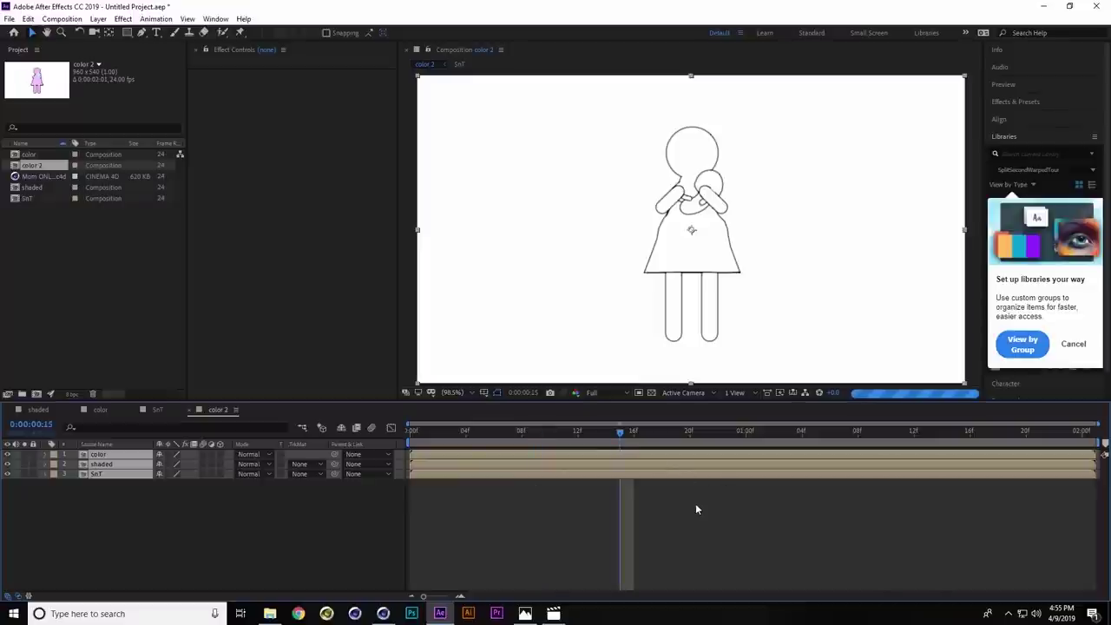
{"action": "left_click", "coordinate": [696, 515]}
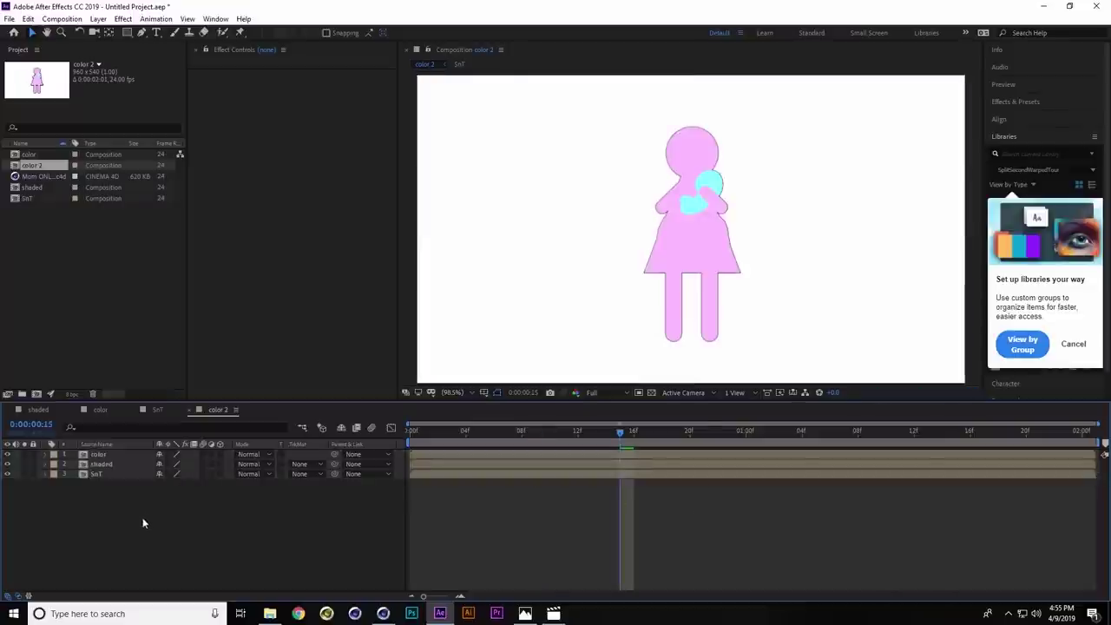
Move the SnT layer to the top of the stack and set its blending mode to Multiply
{"action": "left_click", "coordinate": [97, 453]}
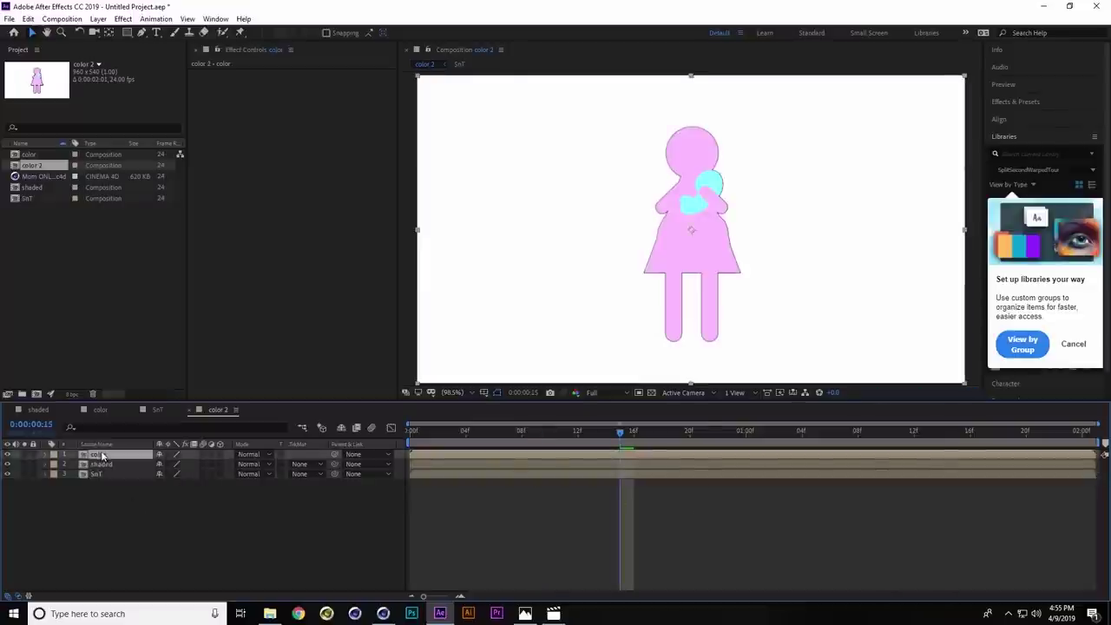
{"action": "left_click", "coordinate": [101, 473]}
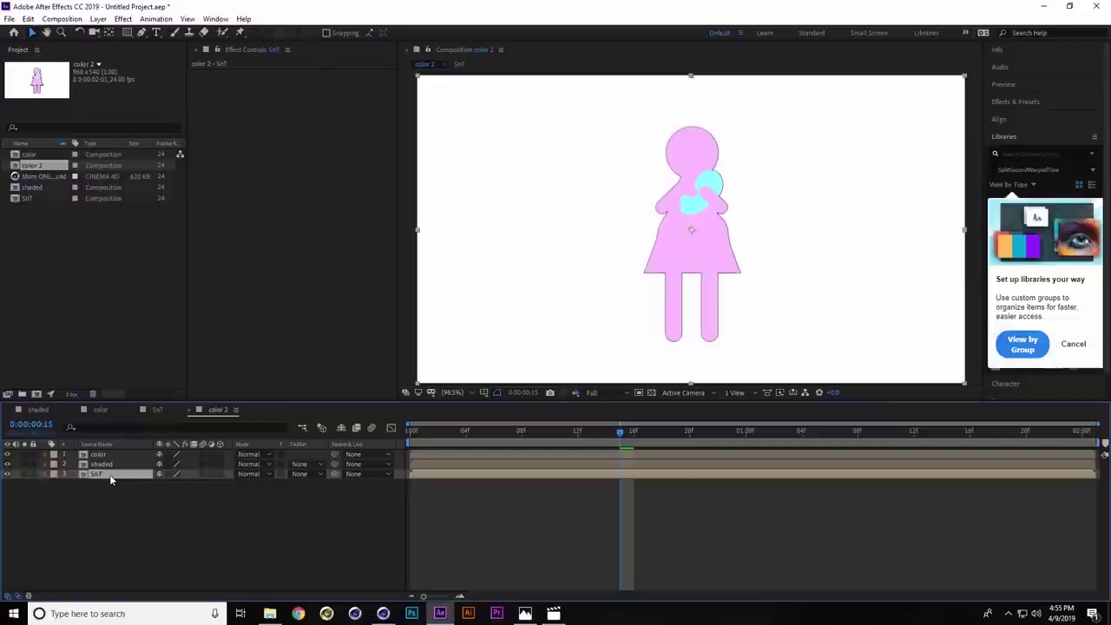
{"action": "left_click_drag", "start_coordinate": [108, 474], "coordinate": [112, 456]}
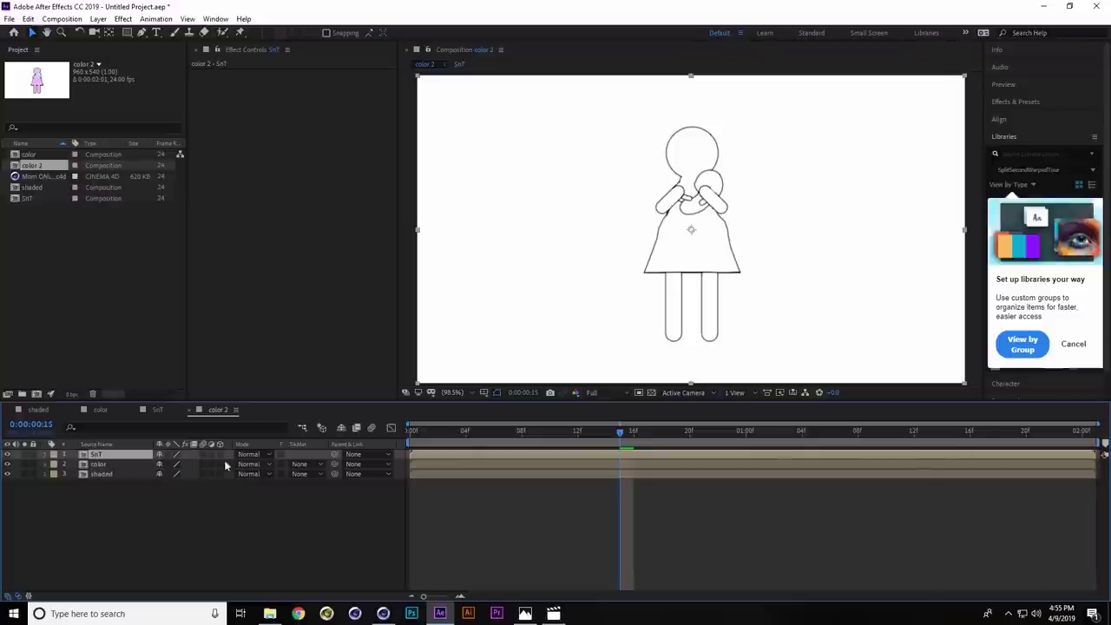
{"action": "left_click", "coordinate": [265, 457]}
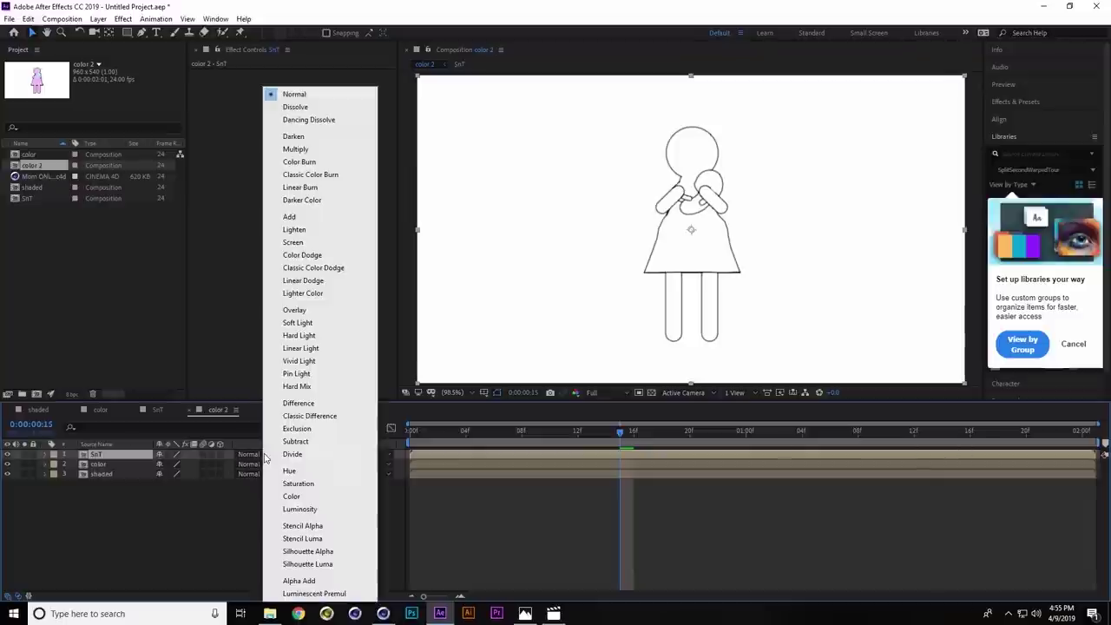
{"action": "left_click", "coordinate": [299, 151]}
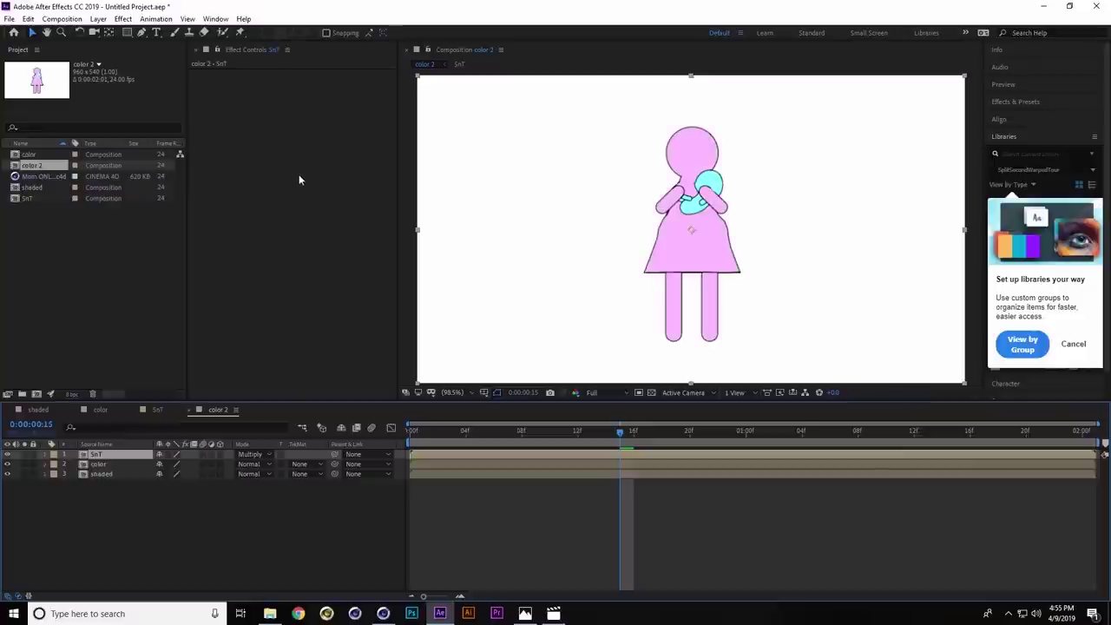
Place the shaded layer above the color layer and set its blending mode to Overlay
{"action": "left_click", "coordinate": [100, 464]}
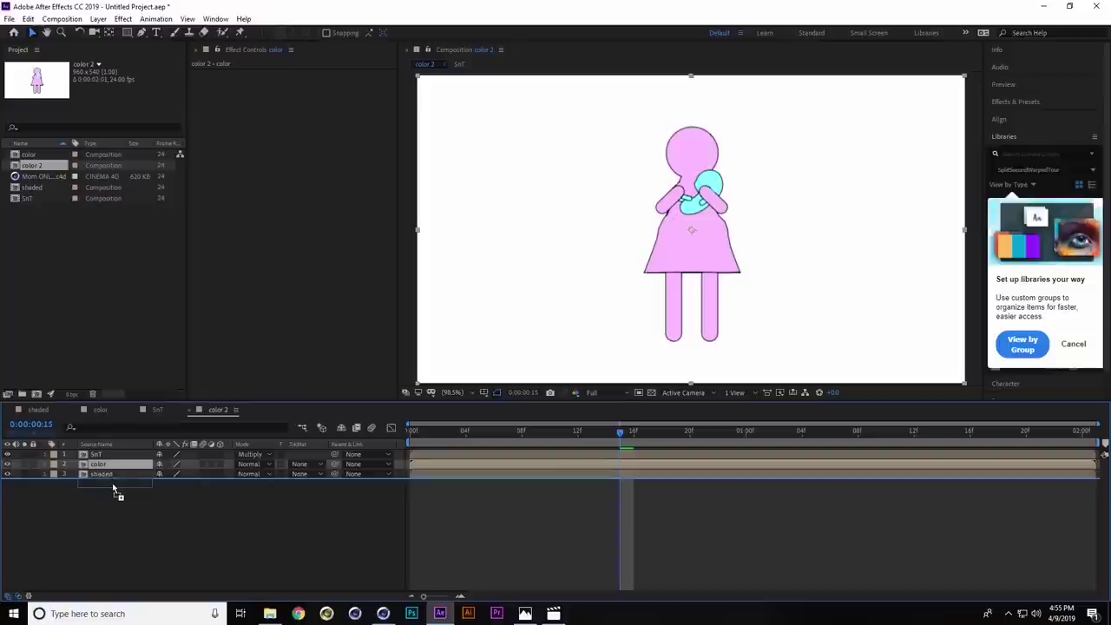
{"action": "left_click_drag", "start_coordinate": [111, 475], "coordinate": [130, 463]}
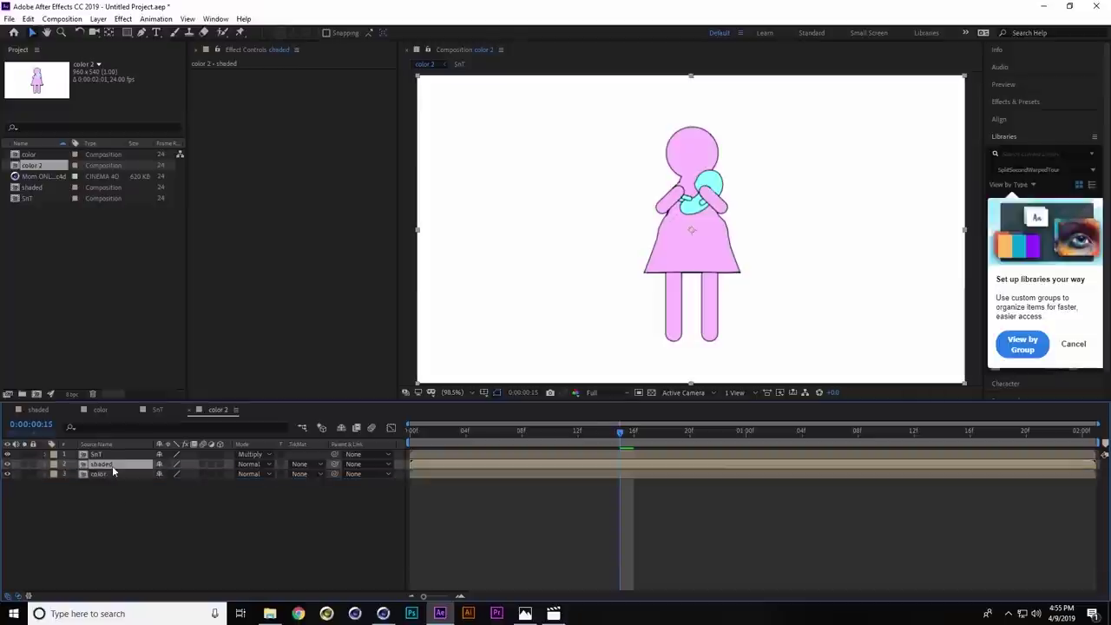
{"action": "left_click", "coordinate": [251, 463]}
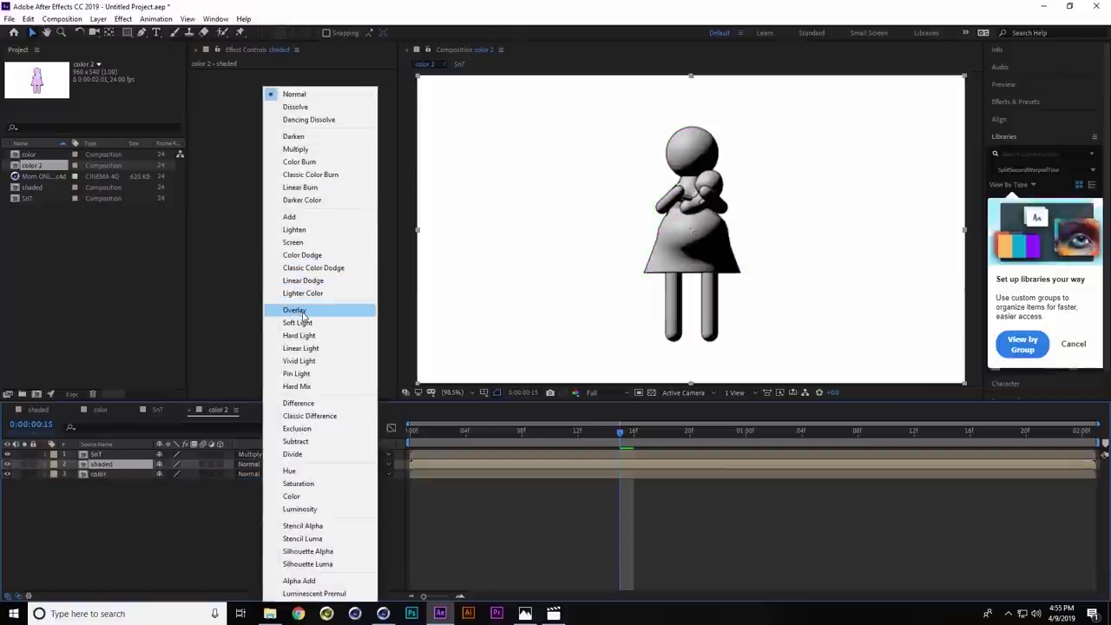
{"action": "left_click", "coordinate": [302, 310]}
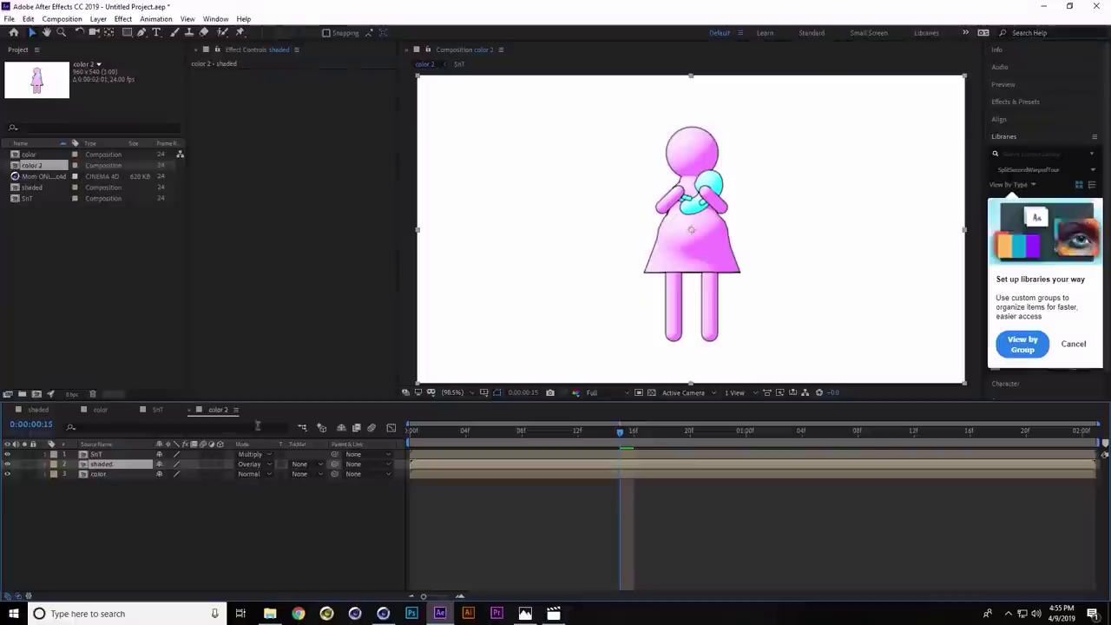
Set the color layer's blending mode to Multiply
{"action": "left_click", "coordinate": [117, 475]}
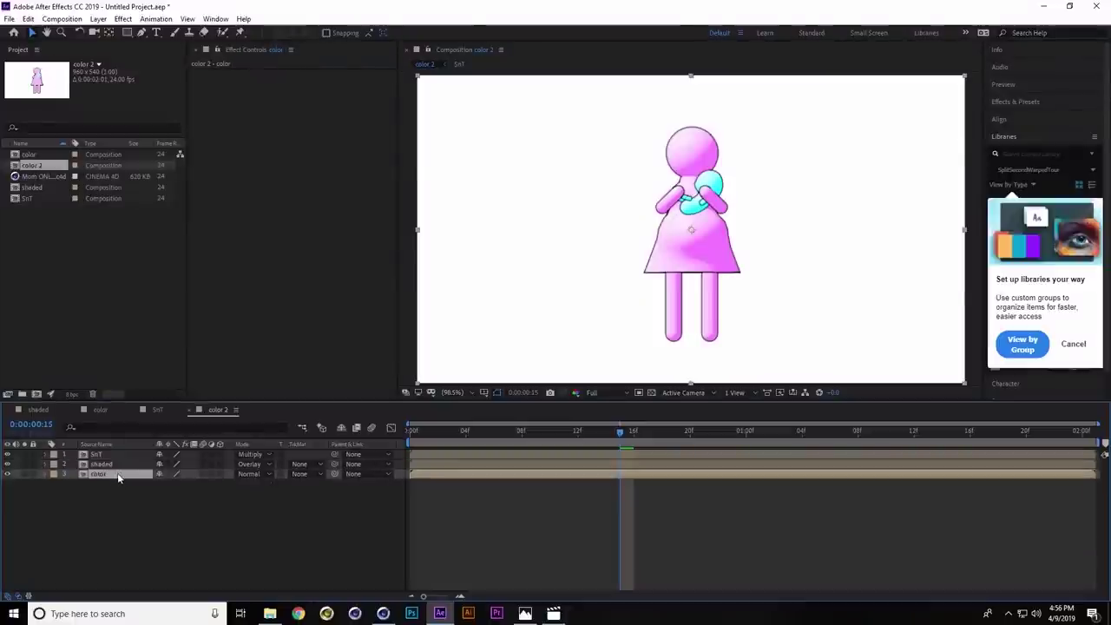
{"action": "left_click", "coordinate": [259, 474]}
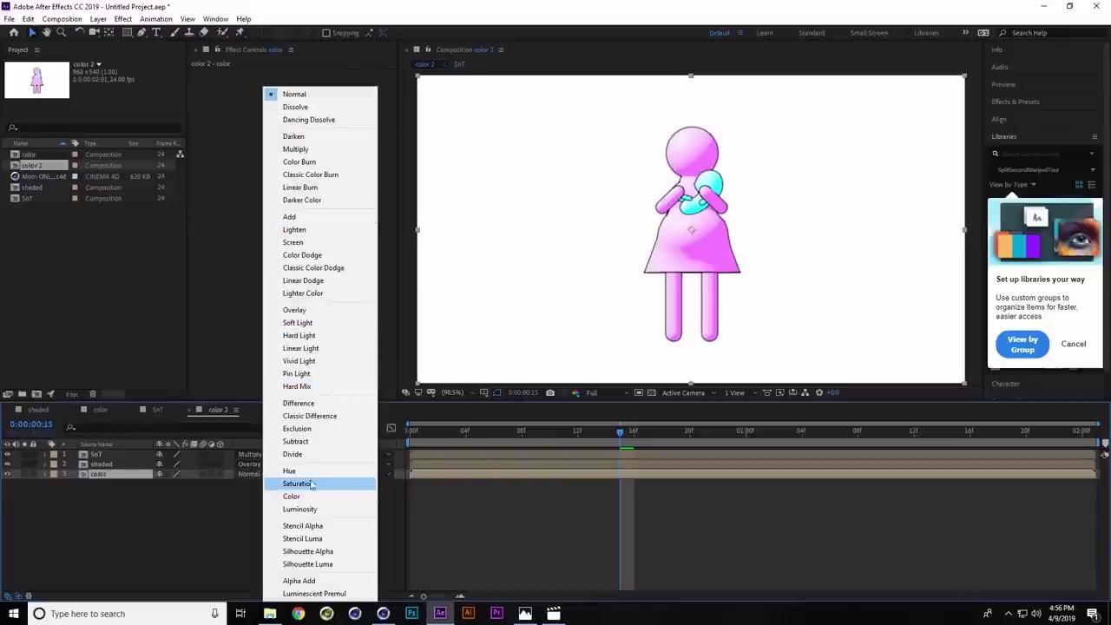
{"action": "left_click", "coordinate": [295, 149]}
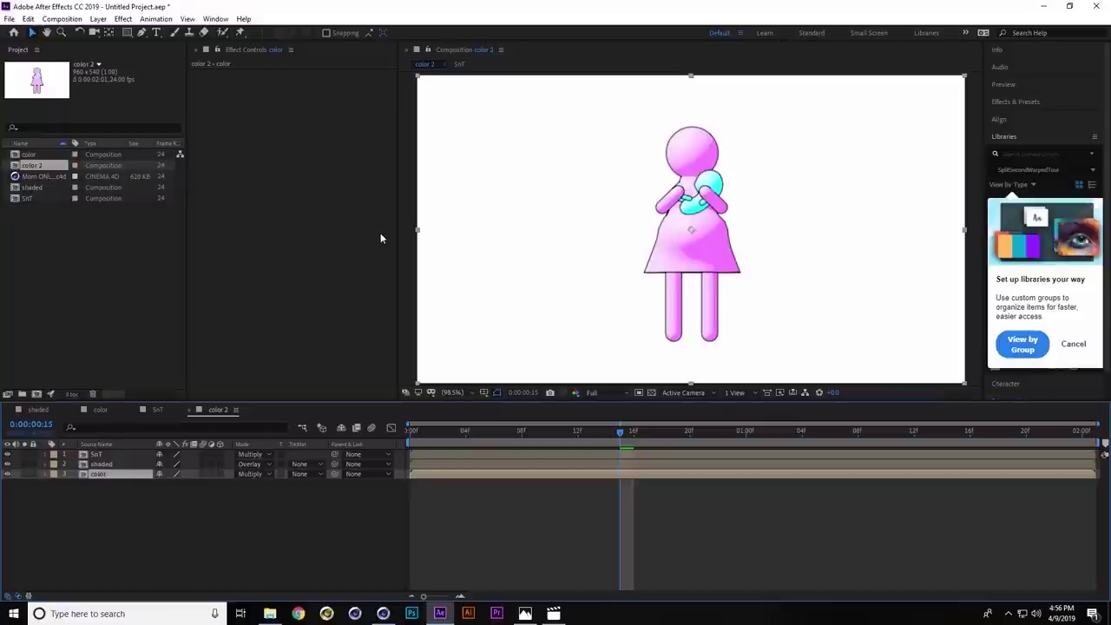
Import PaperTextureWiggle.mov from the 2_WhyNotHome folder and add it beneath the color layer
{"action": "key", "text": "alt+Tab"}
{"action": "left_click", "coordinate": [739, 296]}
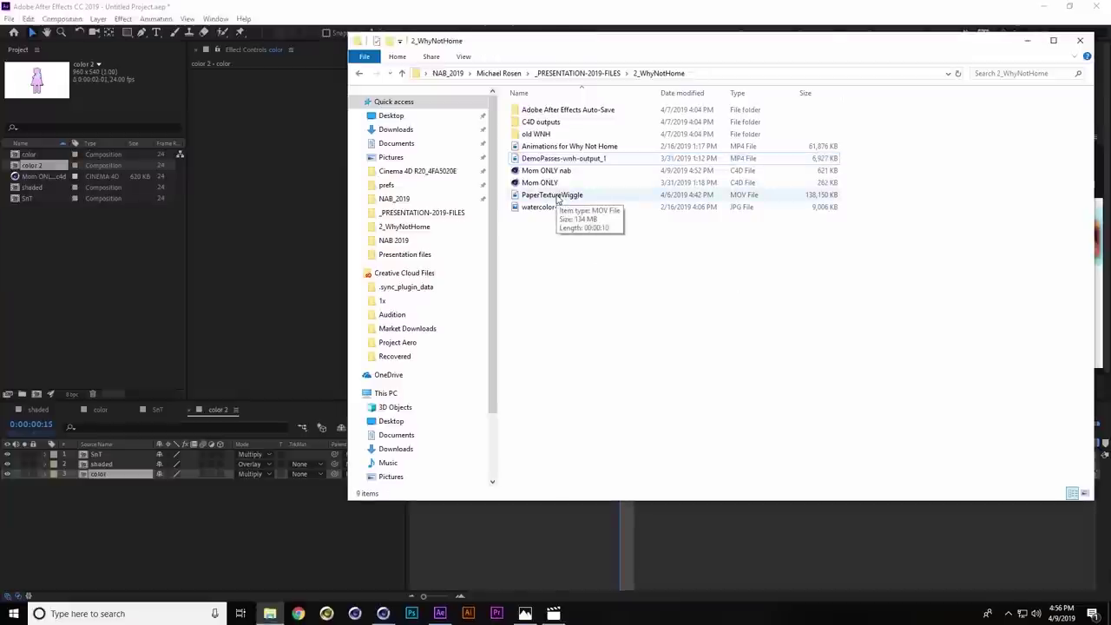
{"action": "left_click_drag", "start_coordinate": [560, 197], "coordinate": [125, 338]}
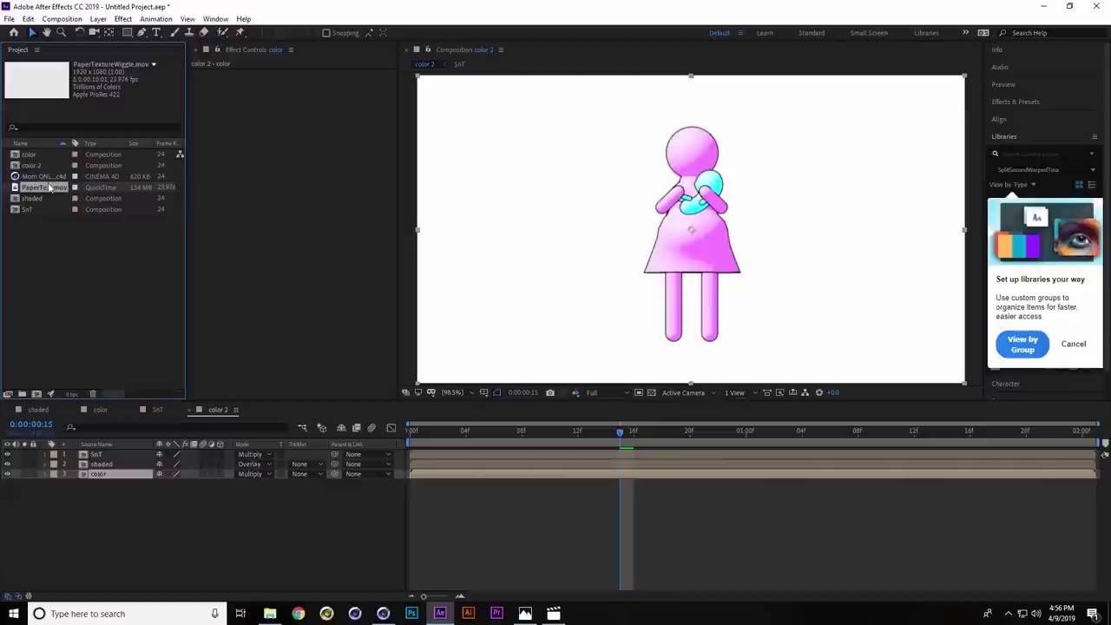
{"action": "left_click_drag", "start_coordinate": [50, 187], "coordinate": [126, 491]}
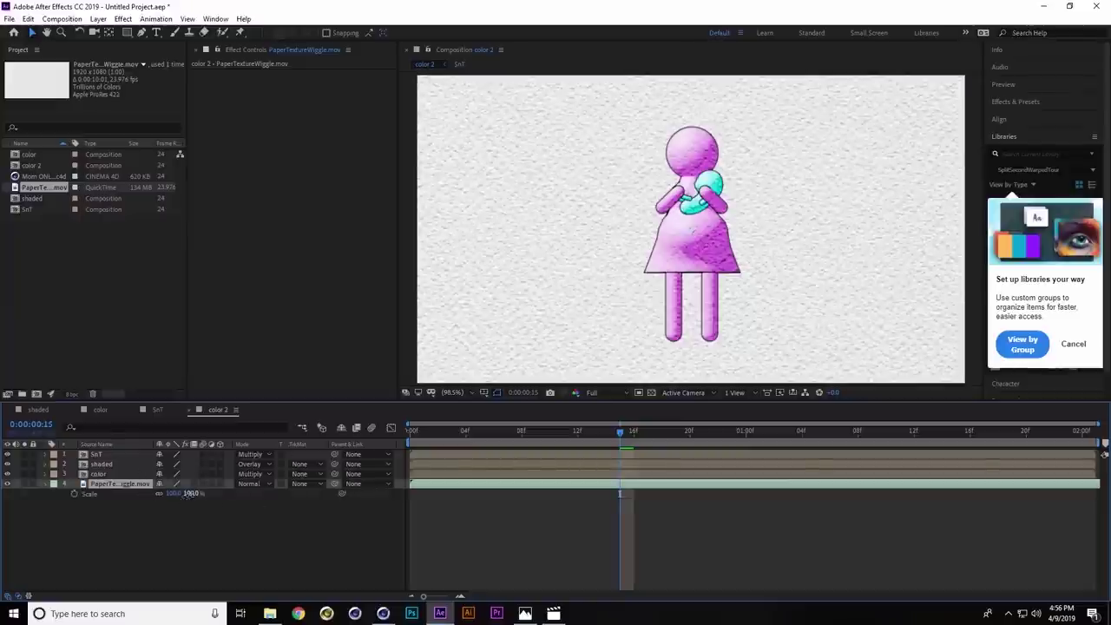
Scale the PaperTextureWiggle.mov layer to 63%
{"action": "key", "text": "s"}
{"action": "left_click_drag", "start_coordinate": [173, 494], "coordinate": [170, 500]}
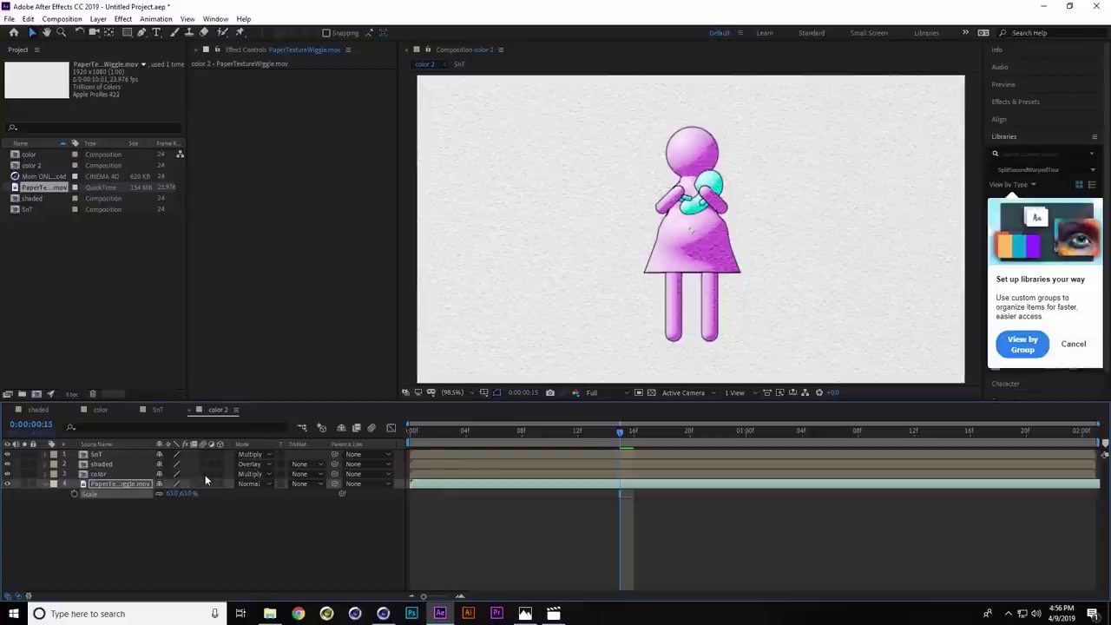
Check the paper-textured composite at 0:00:01:10 and 0:00:00:17
{"action": "key", "text": "alt+Tab"}
{"action": "key", "text": "alt+Tab"}
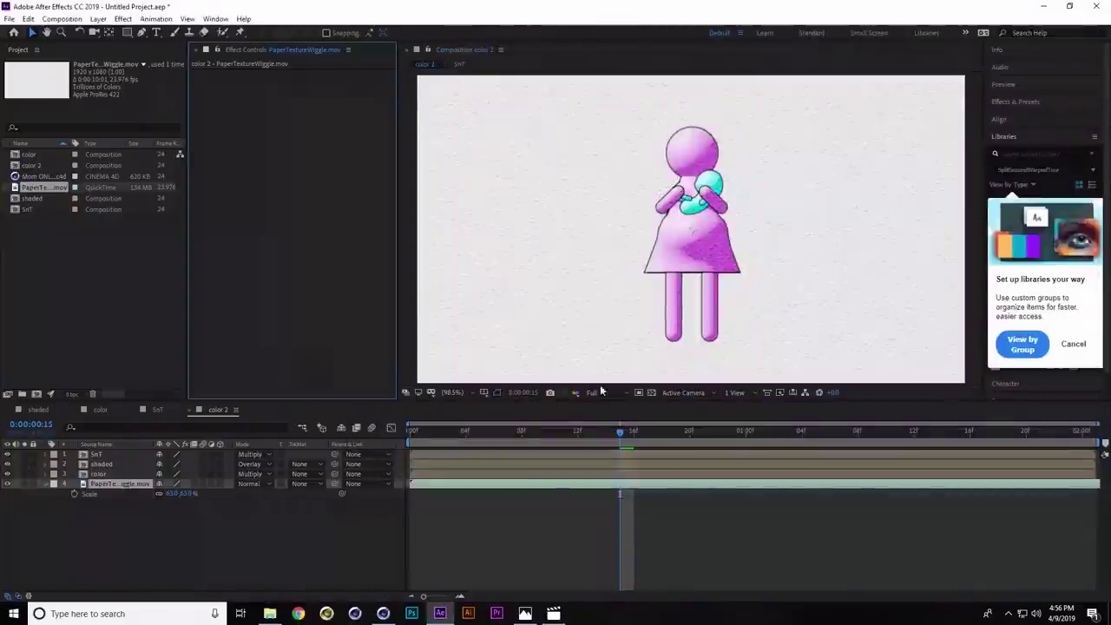
{"action": "left_click", "coordinate": [886, 431]}
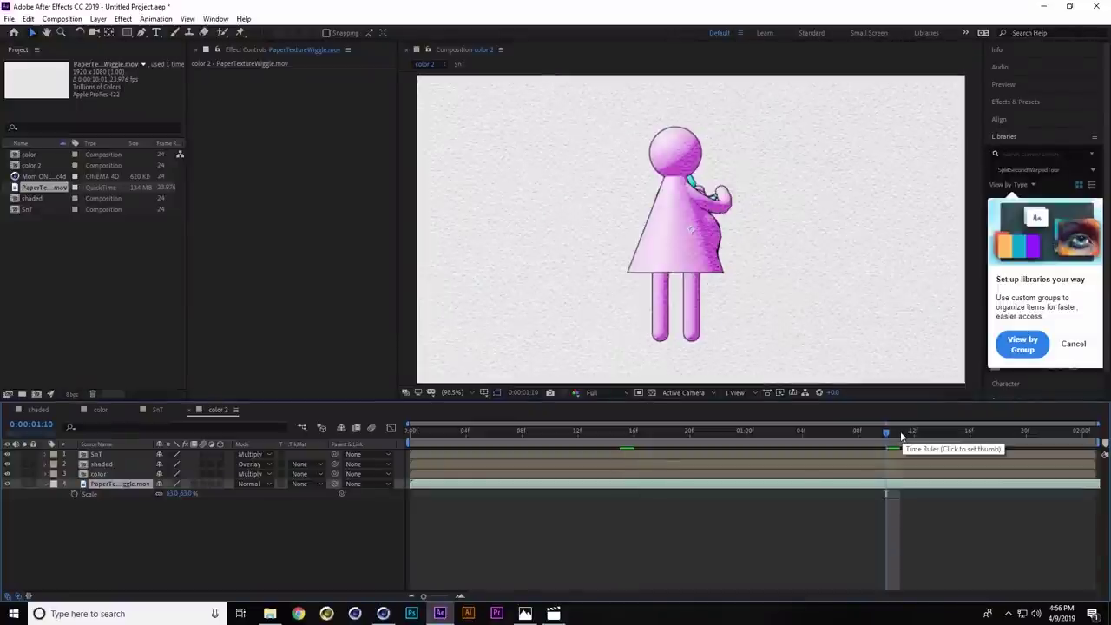
{"action": "left_click_drag", "start_coordinate": [903, 436], "coordinate": [647, 431]}
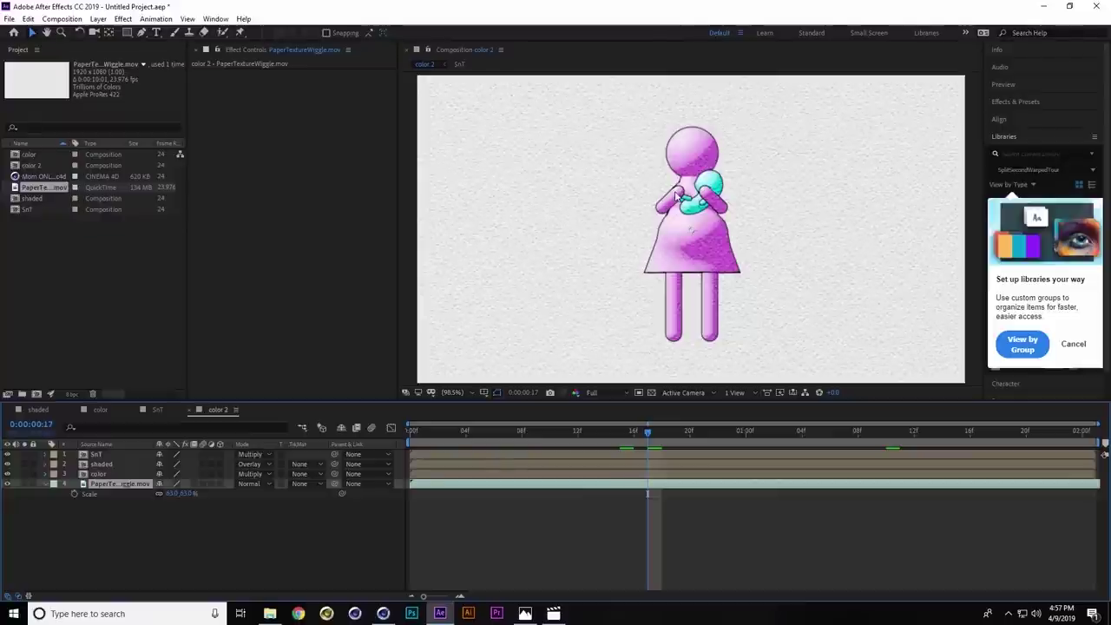
Switch to Cinema 4D and make Main the active take of the Mom ONLY nab scene
{"action": "key", "text": "alt+Tab"}
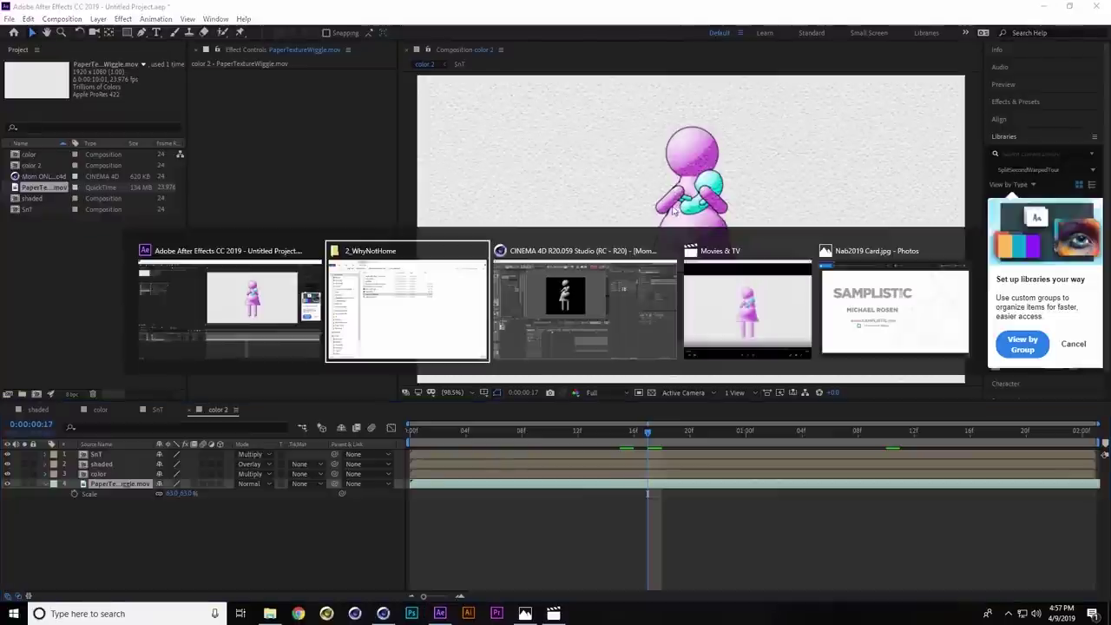
{"action": "left_click", "coordinate": [559, 307]}
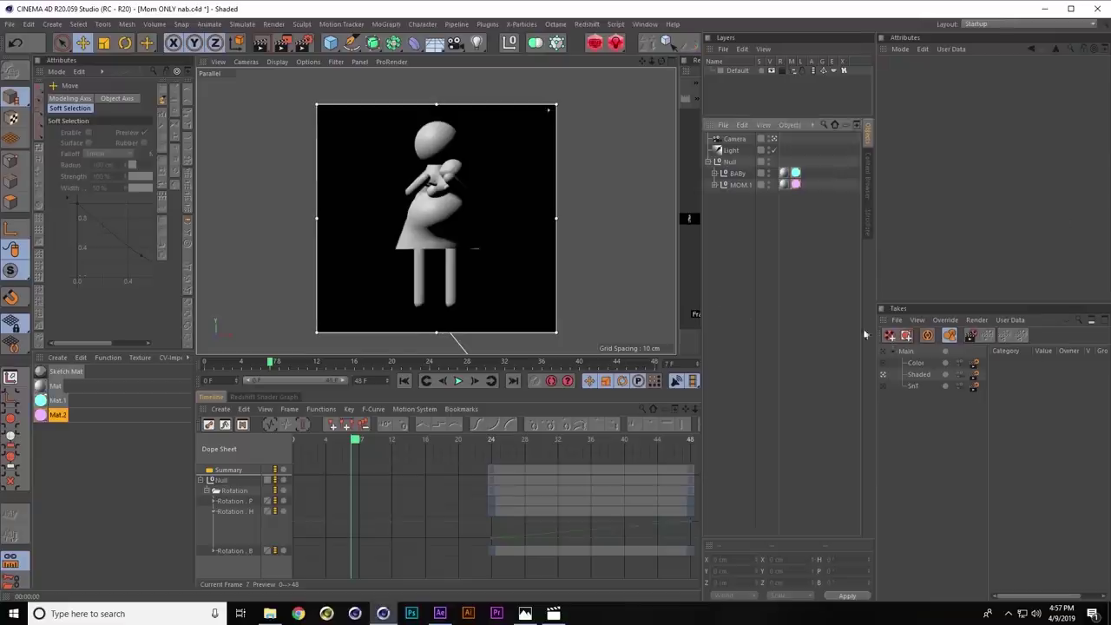
{"action": "left_click", "coordinate": [883, 351]}
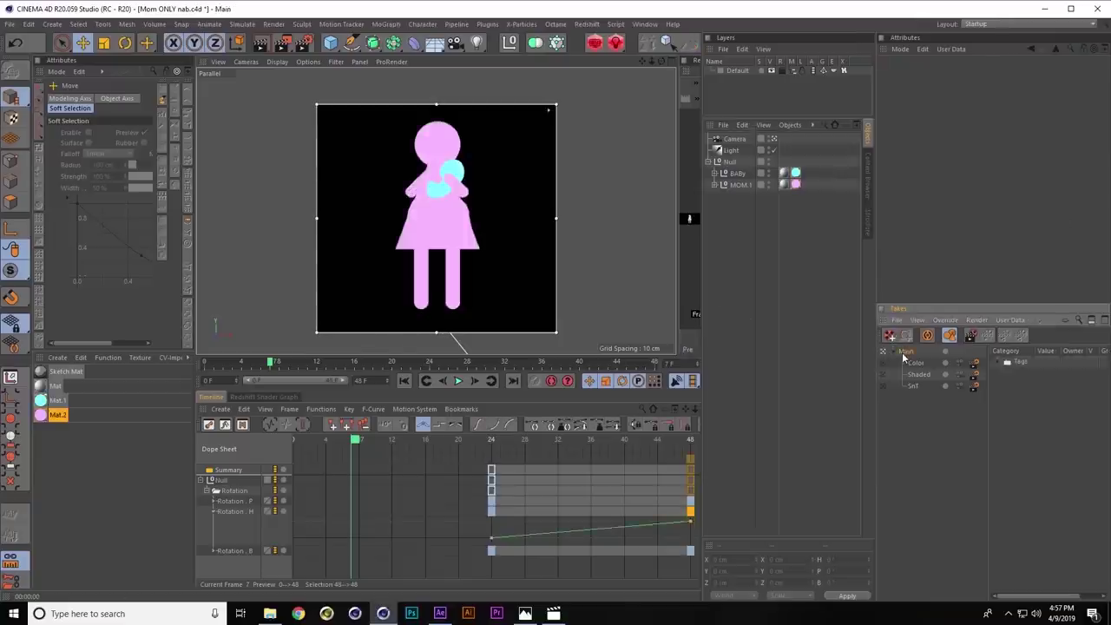
Enable Curve Stroke distortion on the Sketch Mat material and set its Anim Speed to 100
{"action": "double_click", "coordinate": [39, 373]}
{"action": "left_click", "coordinate": [202, 244]}
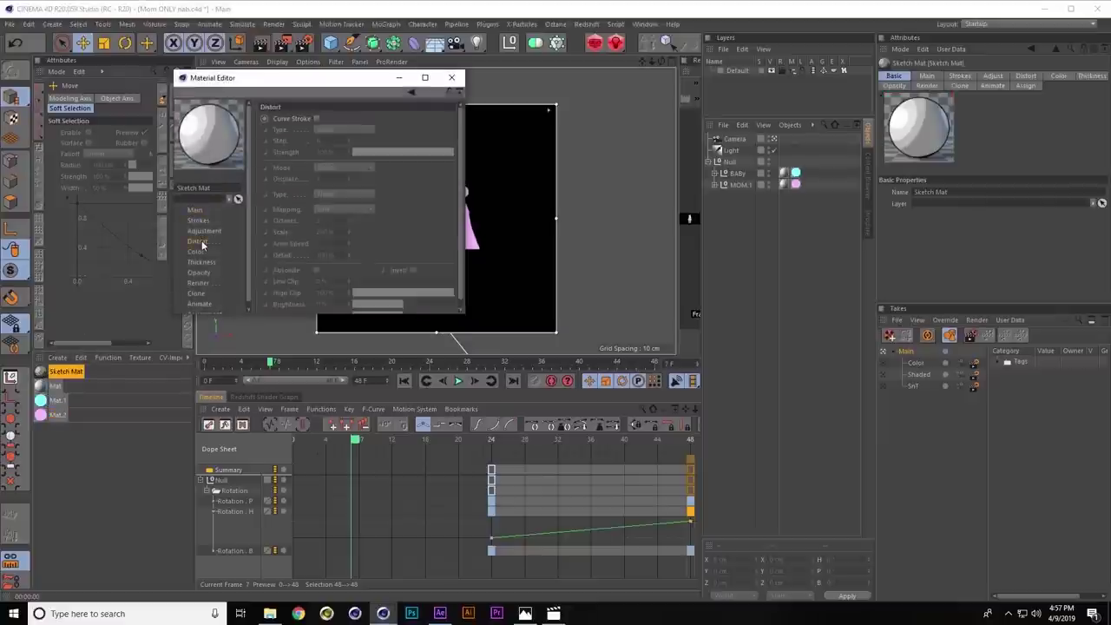
{"action": "left_click", "coordinate": [316, 119]}
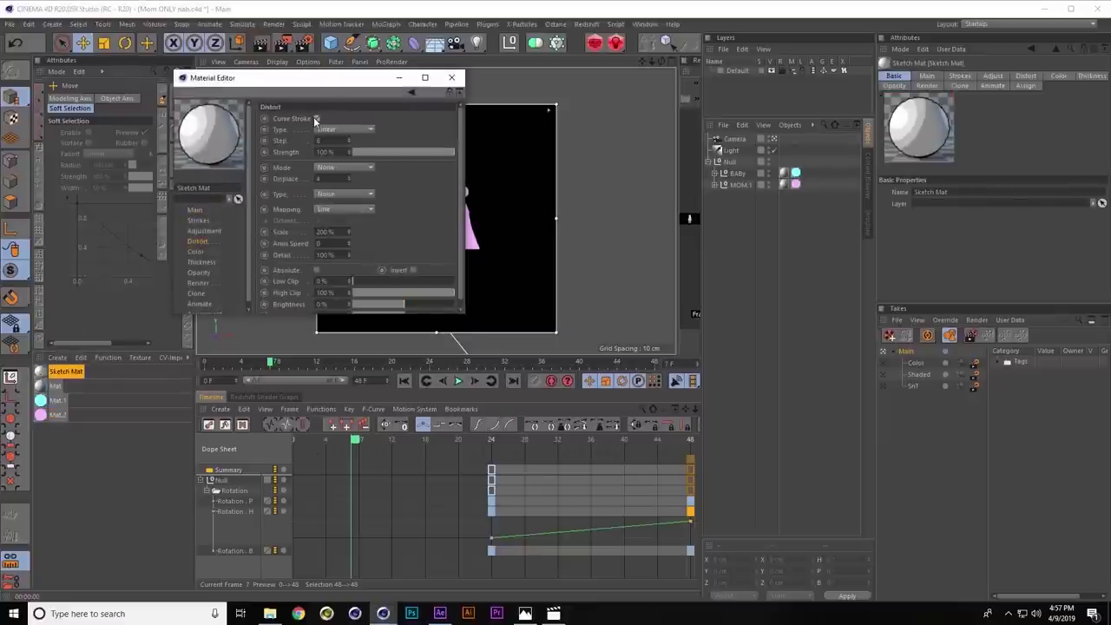
{"action": "left_click", "coordinate": [332, 244]}
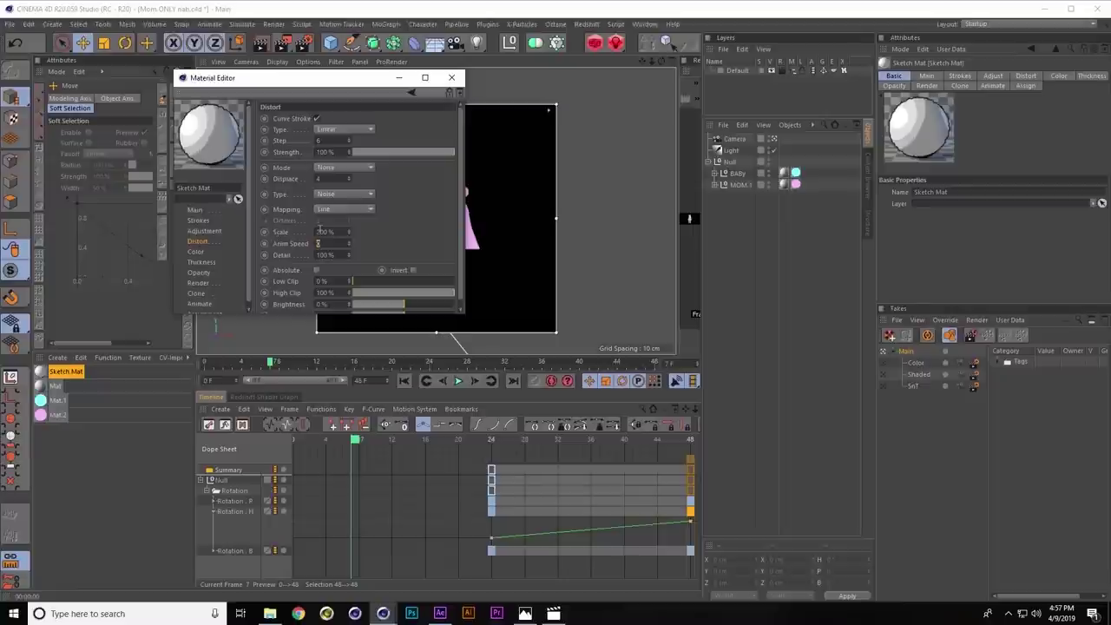
{"action": "type", "text": "100"}
{"action": "key", "text": "Tab"}
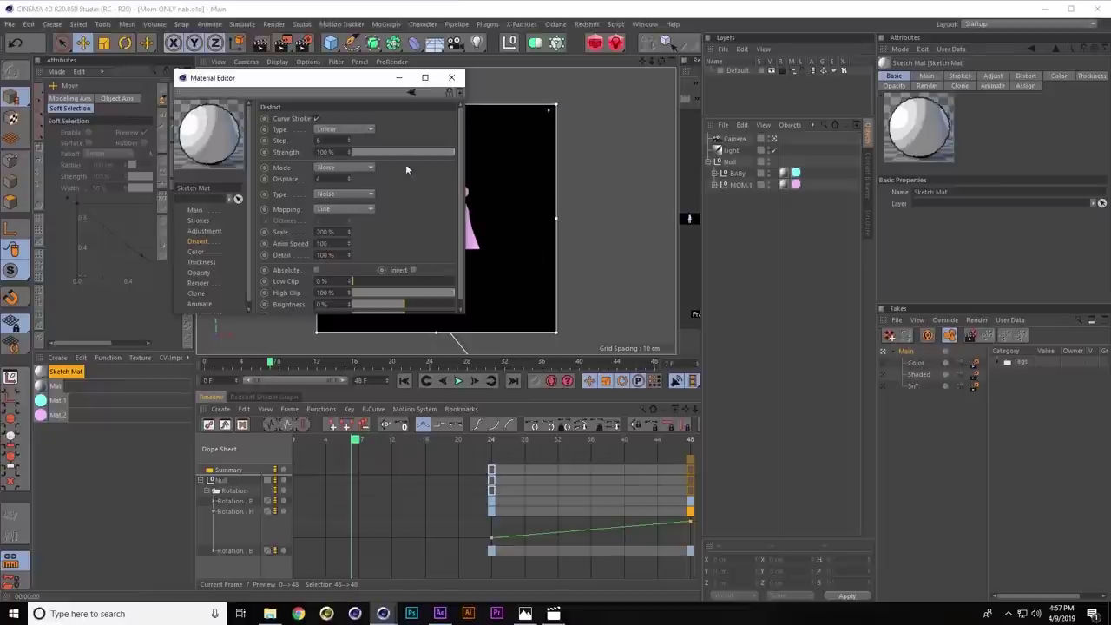
{"action": "left_click", "coordinate": [451, 77]}
Switch to After Effects and check the distorted outlines at 0:00:00:15 and 0:00:00:02
{"action": "key", "text": "alt+Tab"}
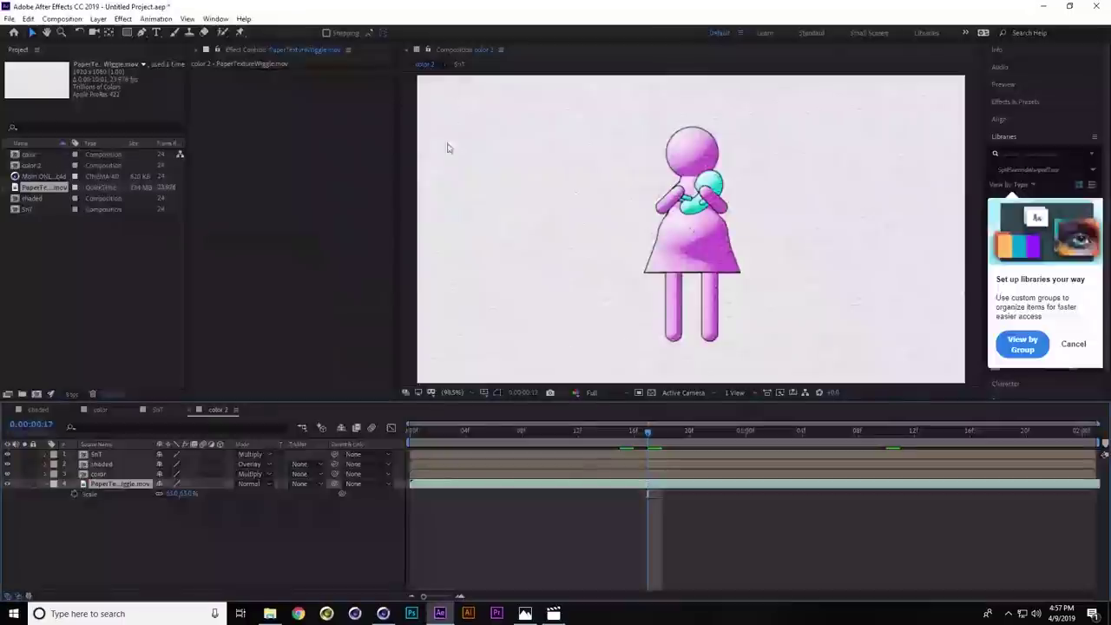
{"action": "left_click", "coordinate": [621, 434]}
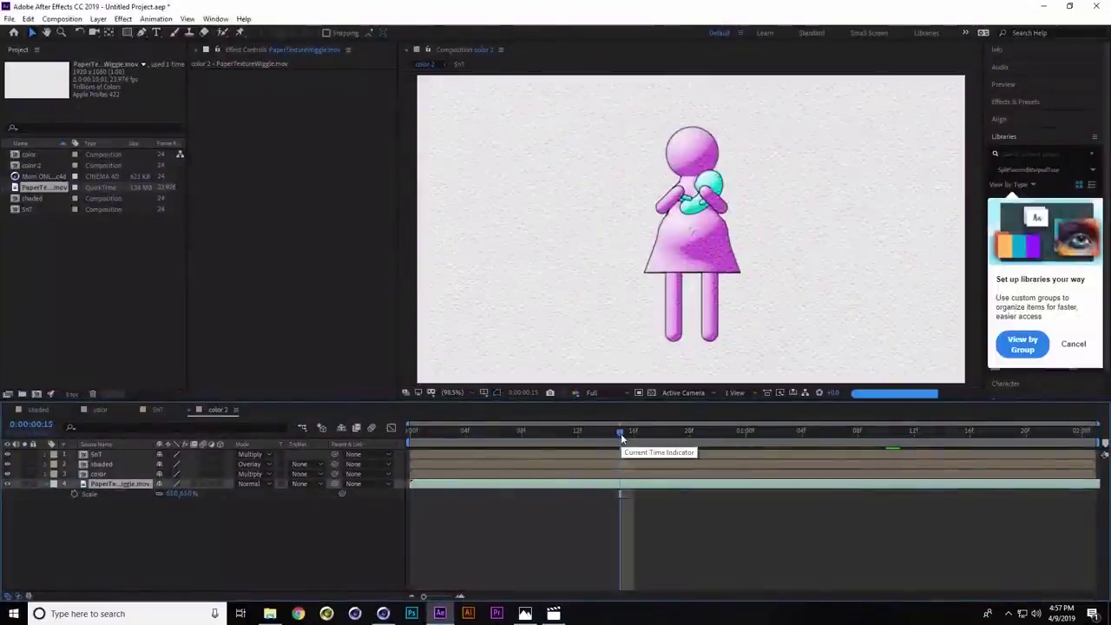
{"action": "left_click_drag", "start_coordinate": [620, 433], "coordinate": [444, 424]}
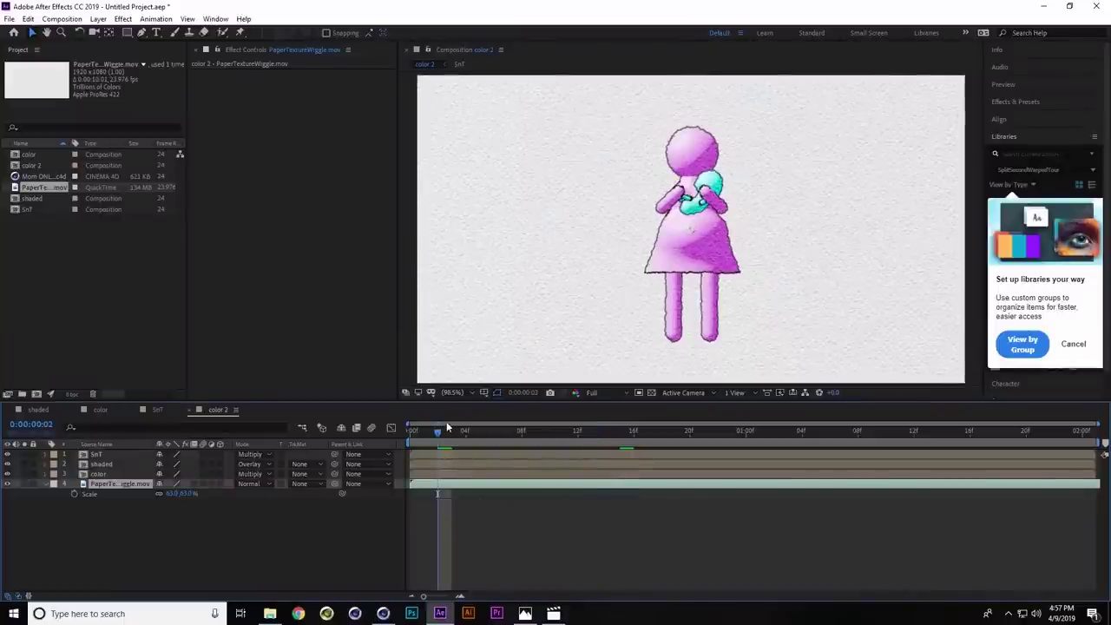
Hide the SnT and shaded layers and apply a Gaussian Blur with Blurriness 19.9 to the color layer
{"action": "left_click", "coordinate": [102, 464]}
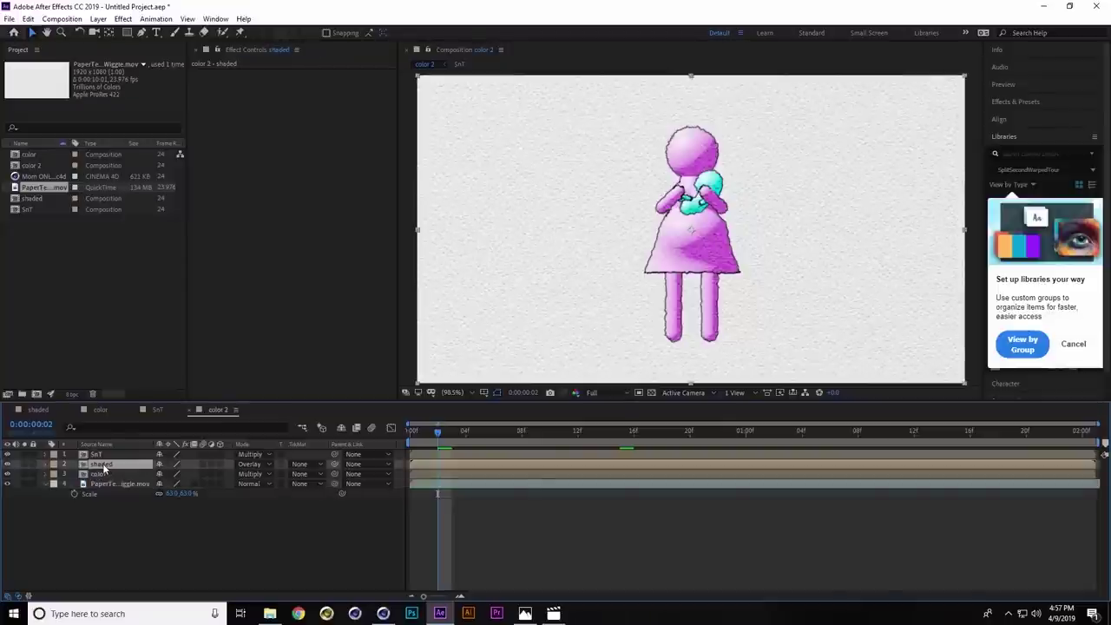
{"action": "left_click", "coordinate": [8, 464]}
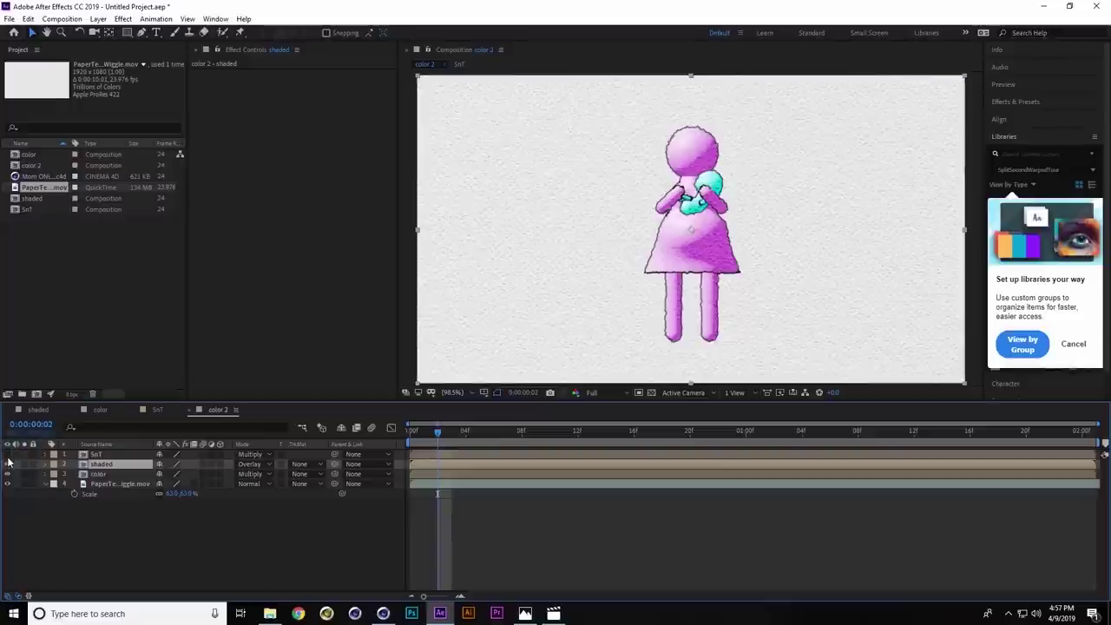
{"action": "left_click", "coordinate": [119, 473]}
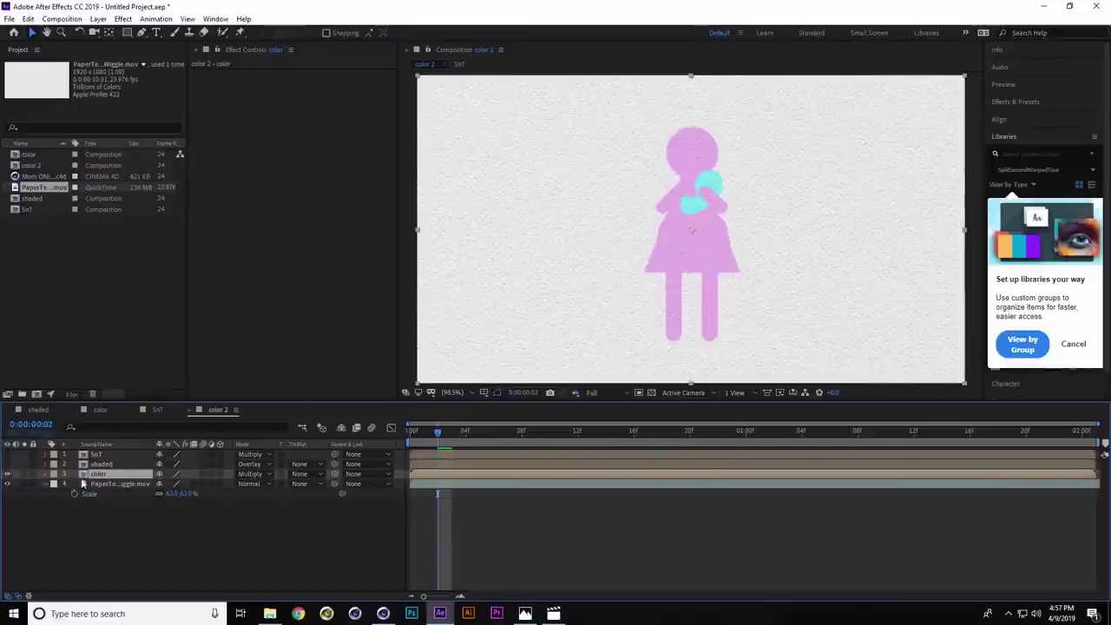
{"action": "right_click", "coordinate": [255, 193]}
{"action": "mouse_move", "coordinate": [299, 273]}
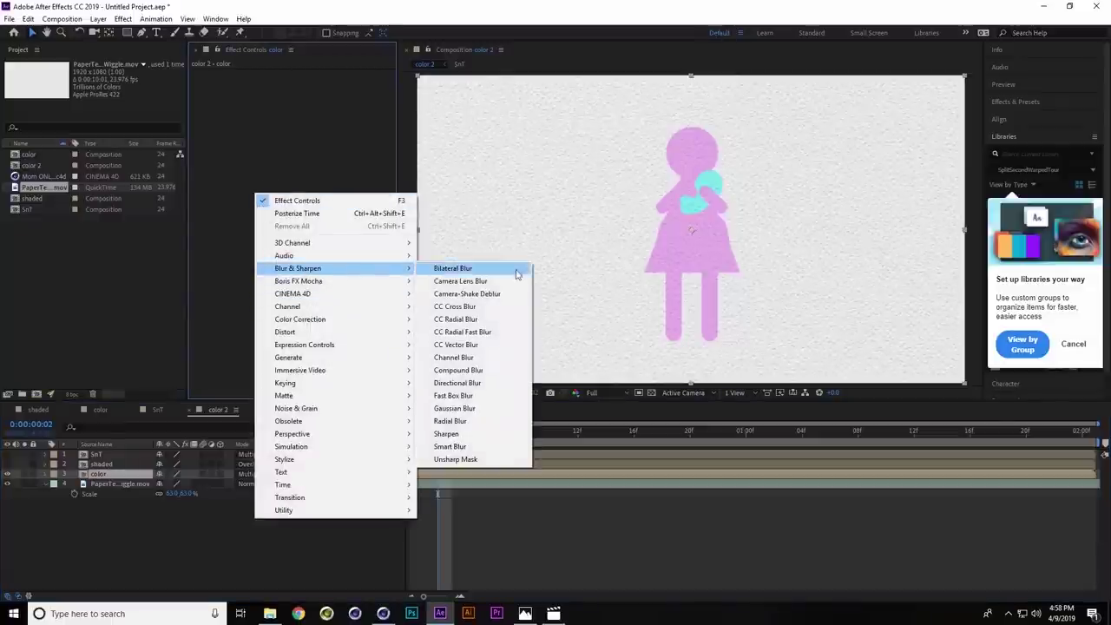
{"action": "left_click", "coordinate": [464, 408]}
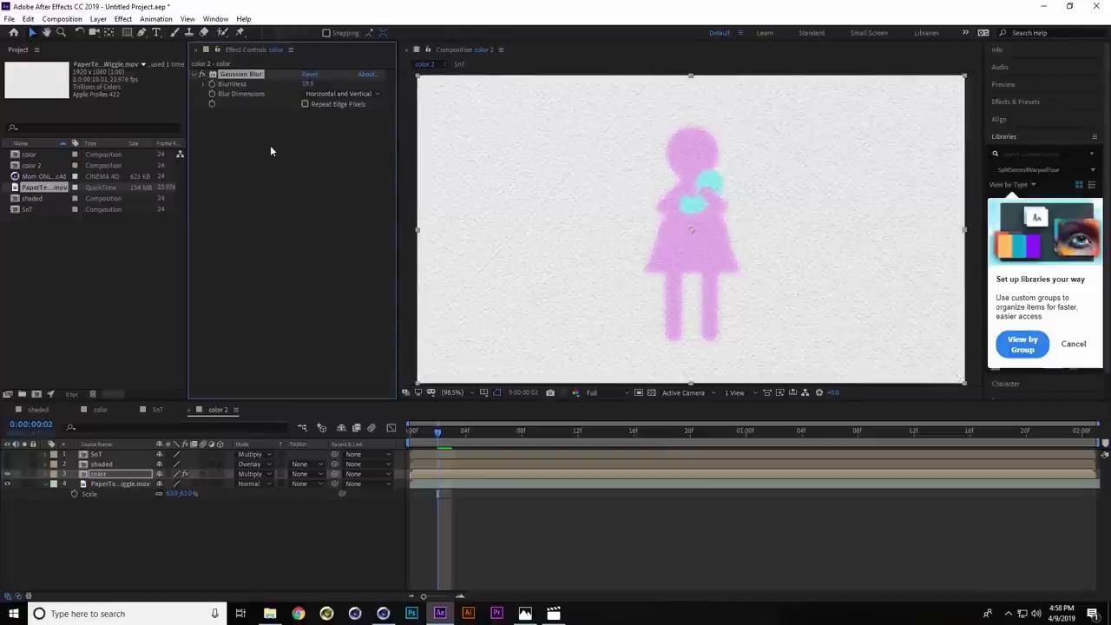
Add a Turbulent Displace effect to the color layer with Amount 82 and Size 13
{"action": "right_click", "coordinate": [271, 196]}
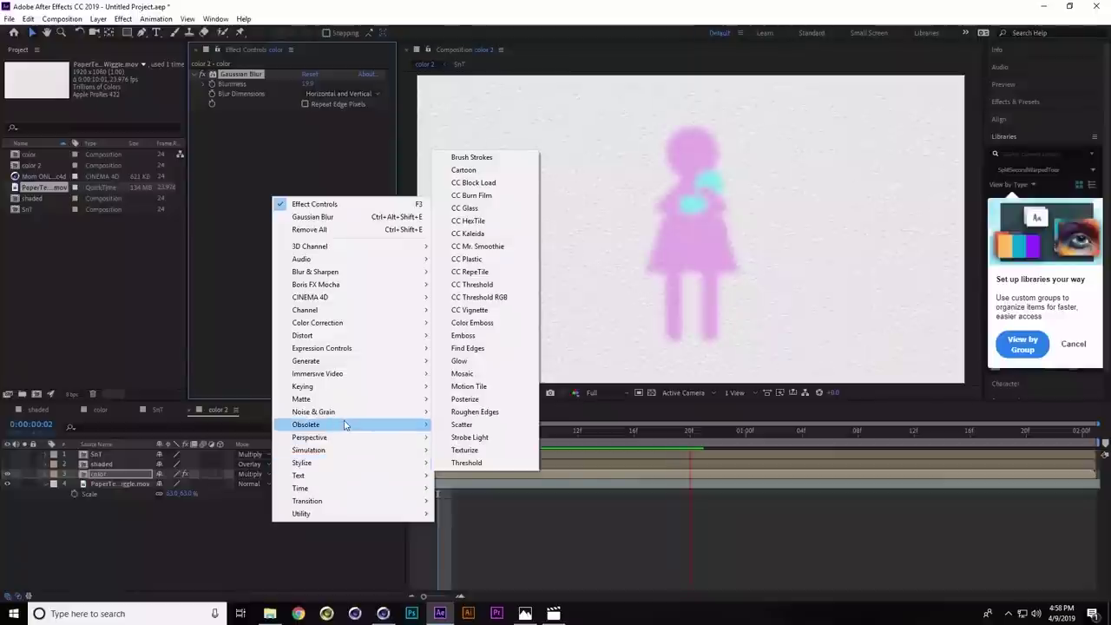
{"action": "mouse_move", "coordinate": [343, 336]}
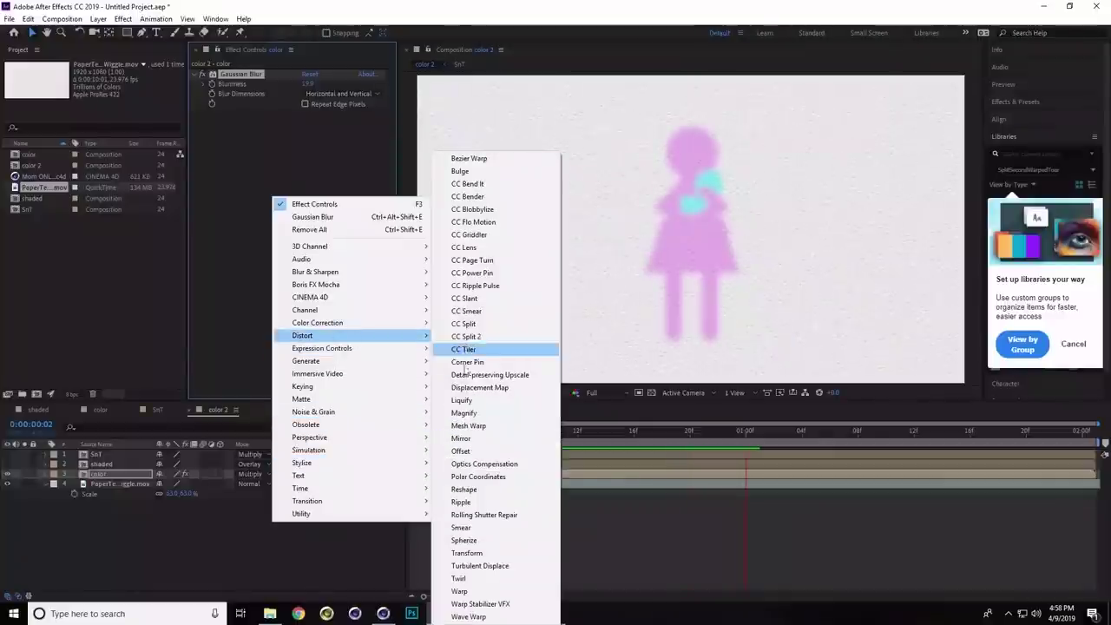
{"action": "left_click", "coordinate": [479, 564]}
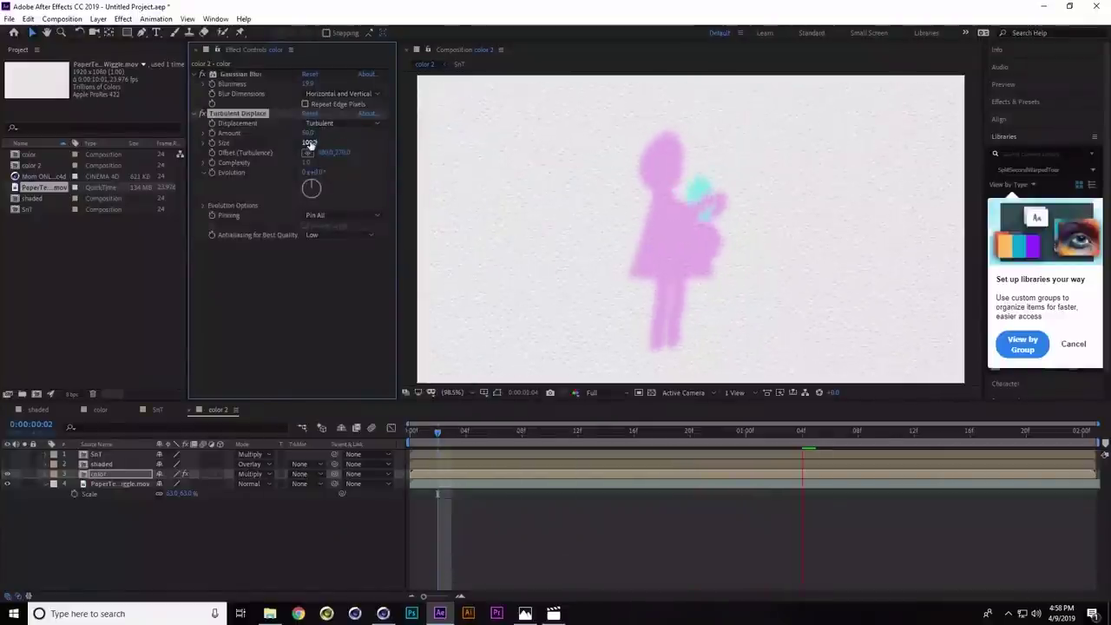
{"action": "mouse_move", "coordinate": [309, 144]}
{"action": "left_mouse_down"}
{"action": "mouse_move", "coordinate": [288, 148]}
{"action": "mouse_move", "coordinate": [318, 132]}
{"action": "left_mouse_up"}
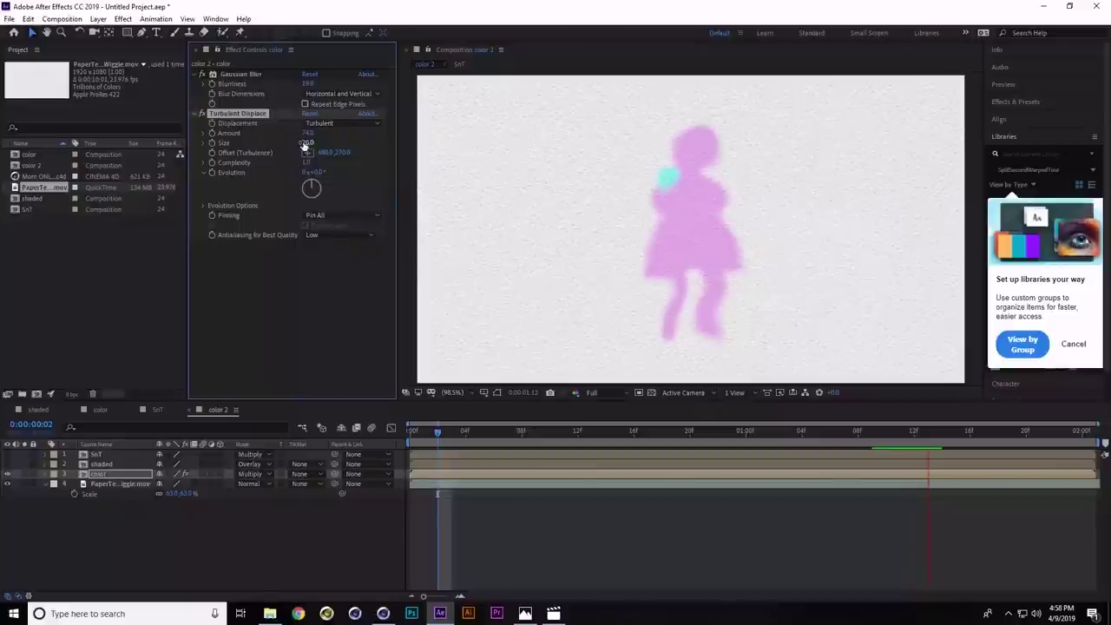
{"action": "mouse_move", "coordinate": [306, 142]}
{"action": "left_mouse_down"}
{"action": "mouse_move", "coordinate": [292, 150]}
{"action": "mouse_move", "coordinate": [304, 150]}
{"action": "left_mouse_up"}
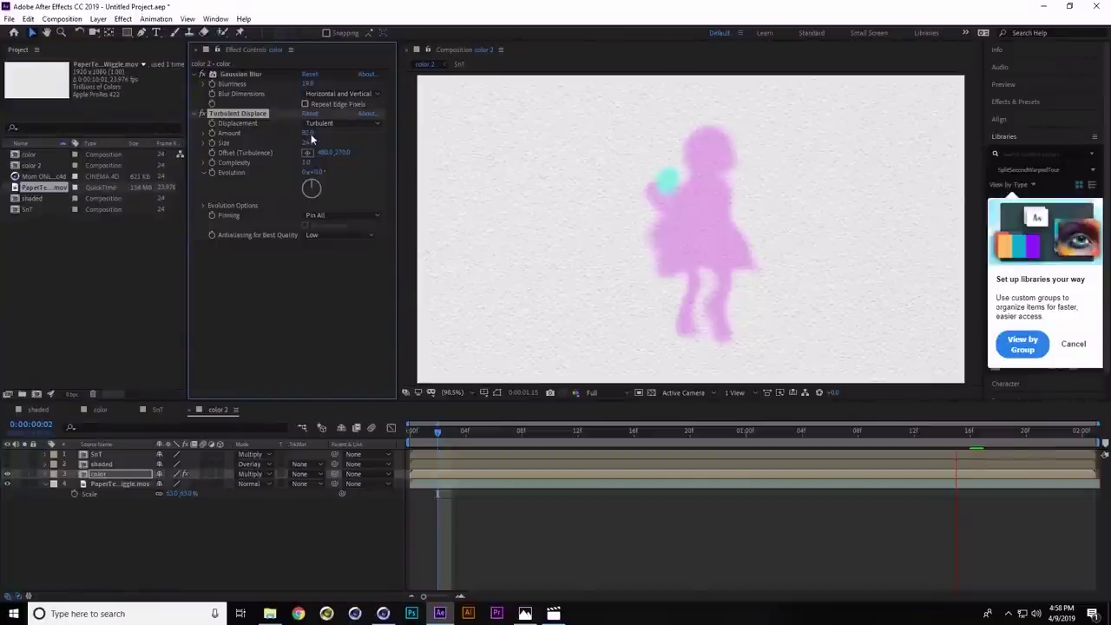
{"action": "left_click_drag", "start_coordinate": [309, 141], "coordinate": [303, 149]}
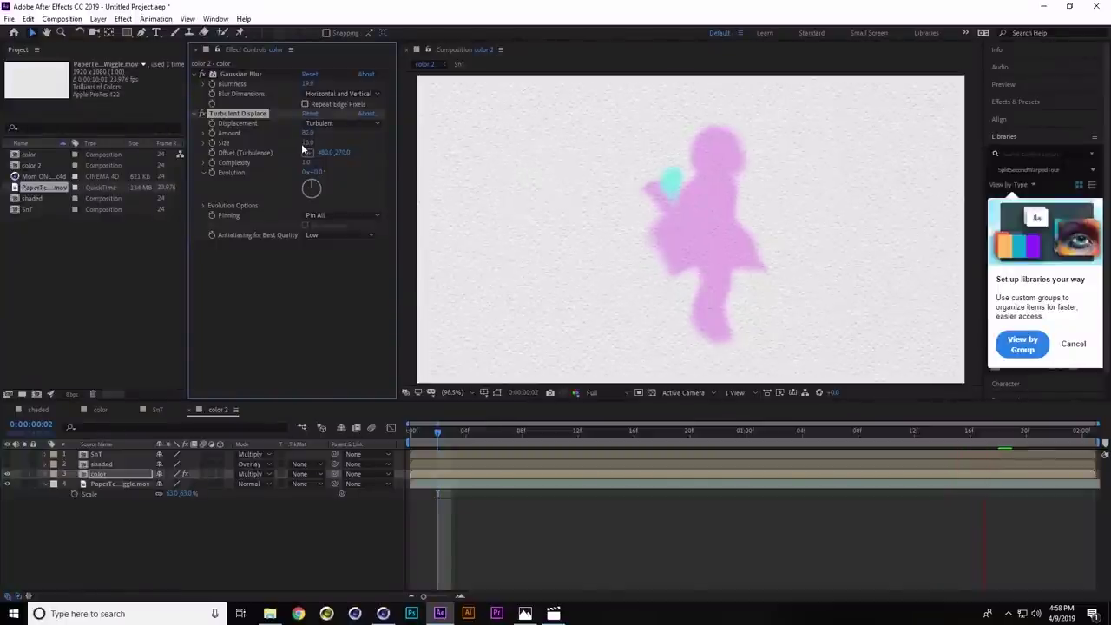
{"action": "left_click", "coordinate": [307, 143]}
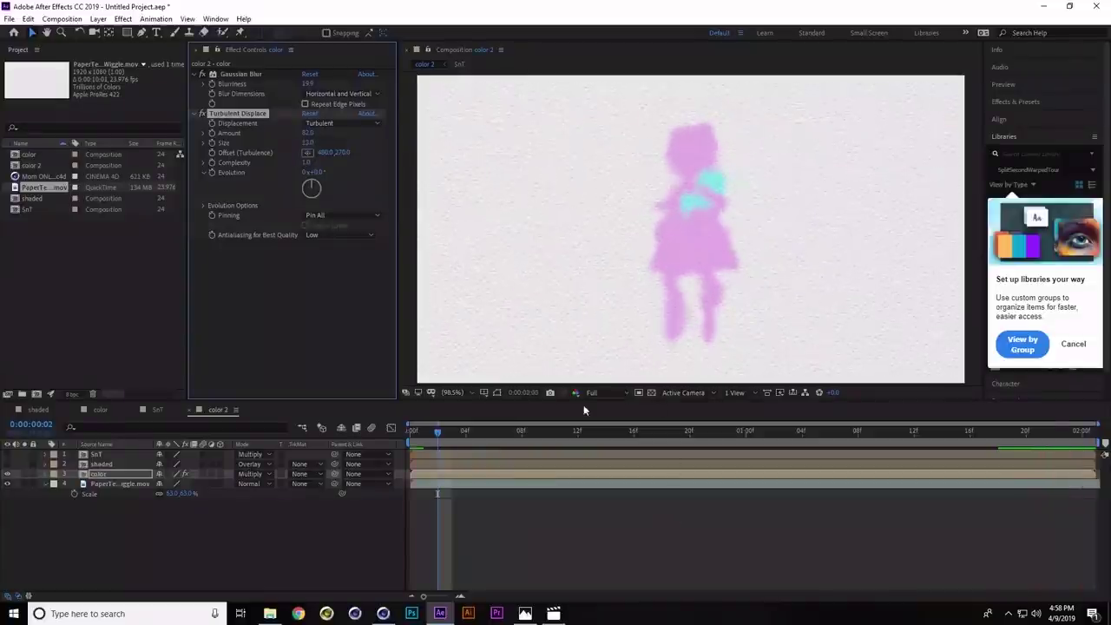
Drive the Turbulent Displace Evolution on the color layer with the expression time*800
{"action": "left_click", "coordinate": [440, 431]}
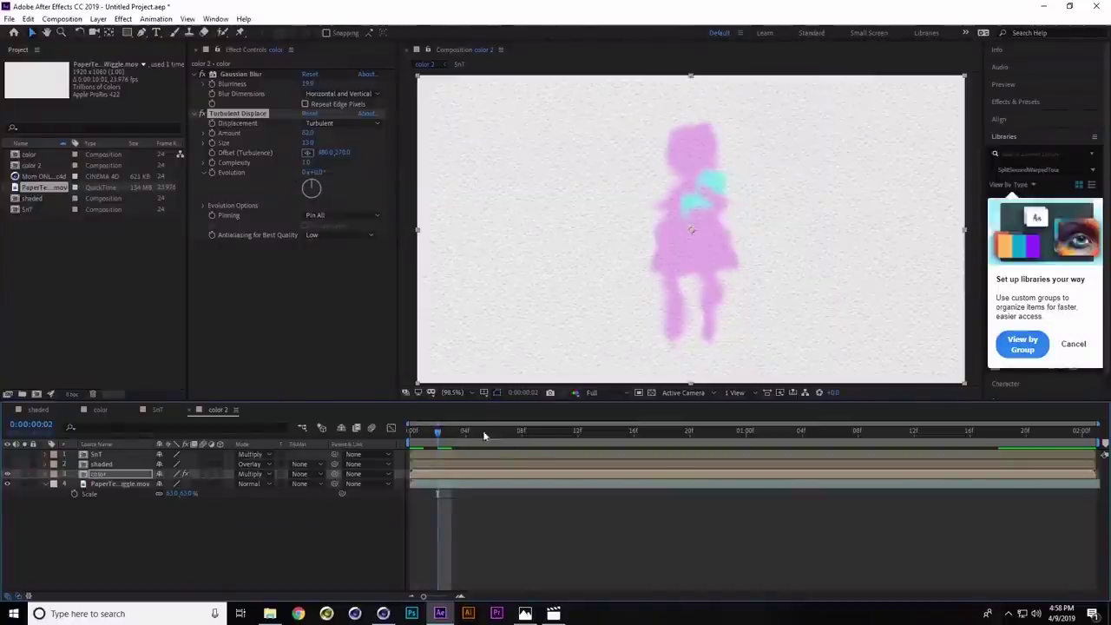
{"action": "left_click", "coordinate": [211, 170], "text": "alt"}
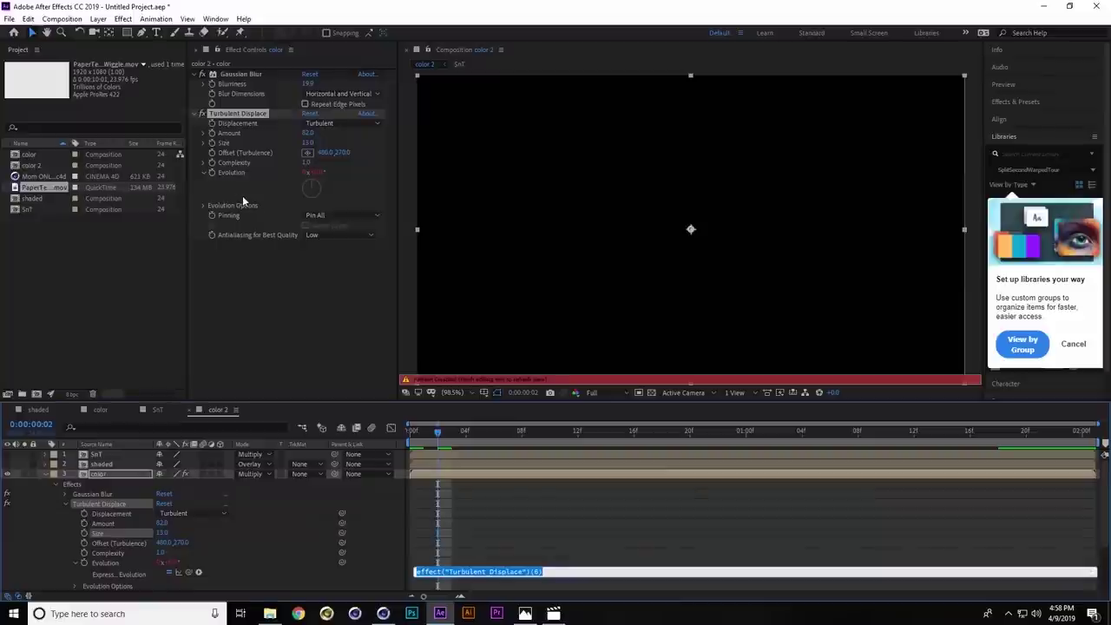
{"action": "type", "text": "time"}
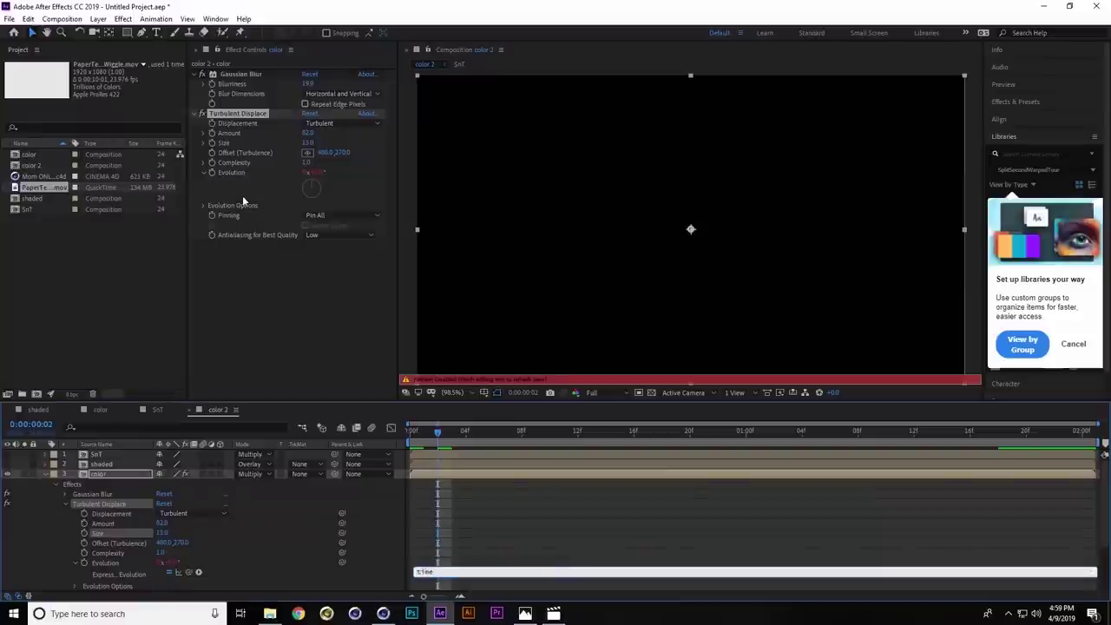
{"action": "type", "text": "*800"}
{"action": "left_click", "coordinate": [556, 552]}
Preview the animated displacement of the color layer from 0:00:00:01
{"action": "left_click_drag", "start_coordinate": [477, 432], "coordinate": [420, 444]}
{"action": "key", "text": "space"}
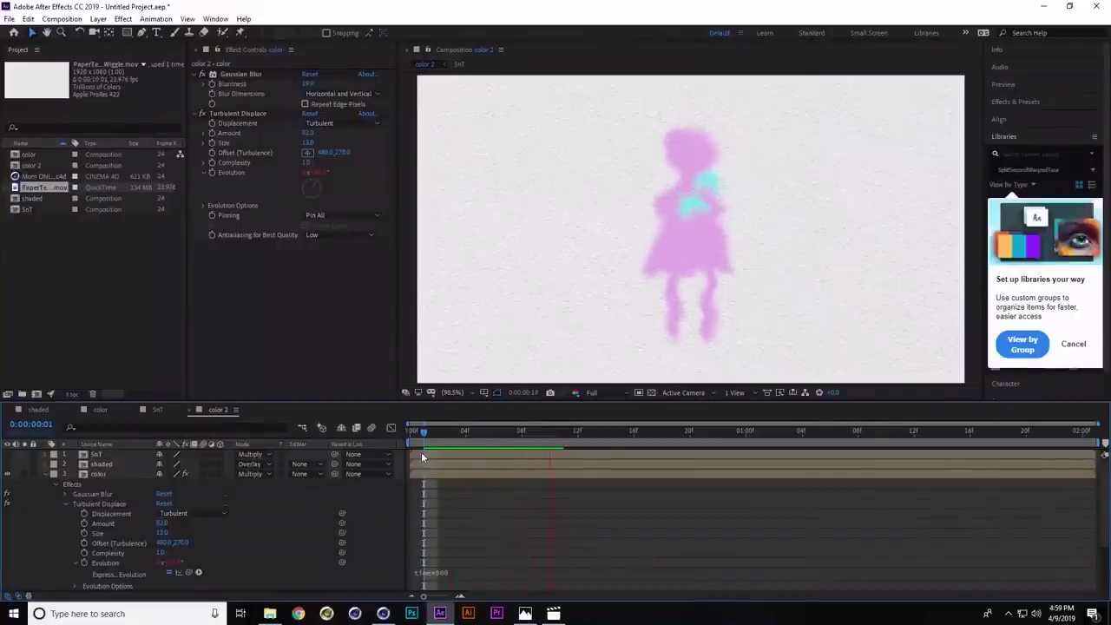
{"action": "key", "text": "space"}
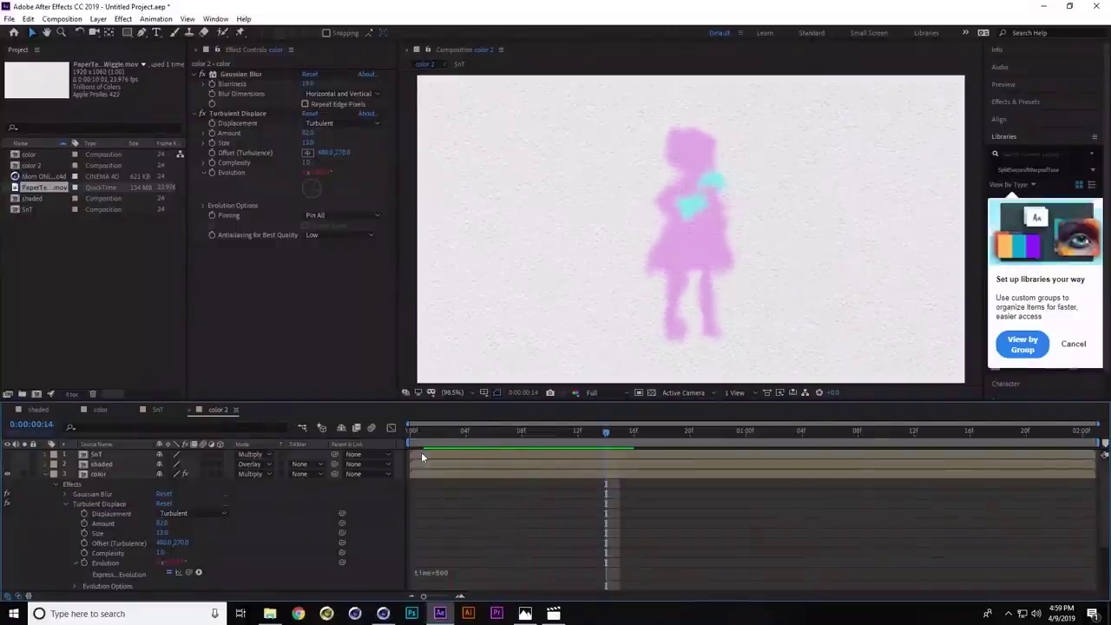
{"action": "left_click", "coordinate": [423, 433]}
{"action": "key", "text": "space"}
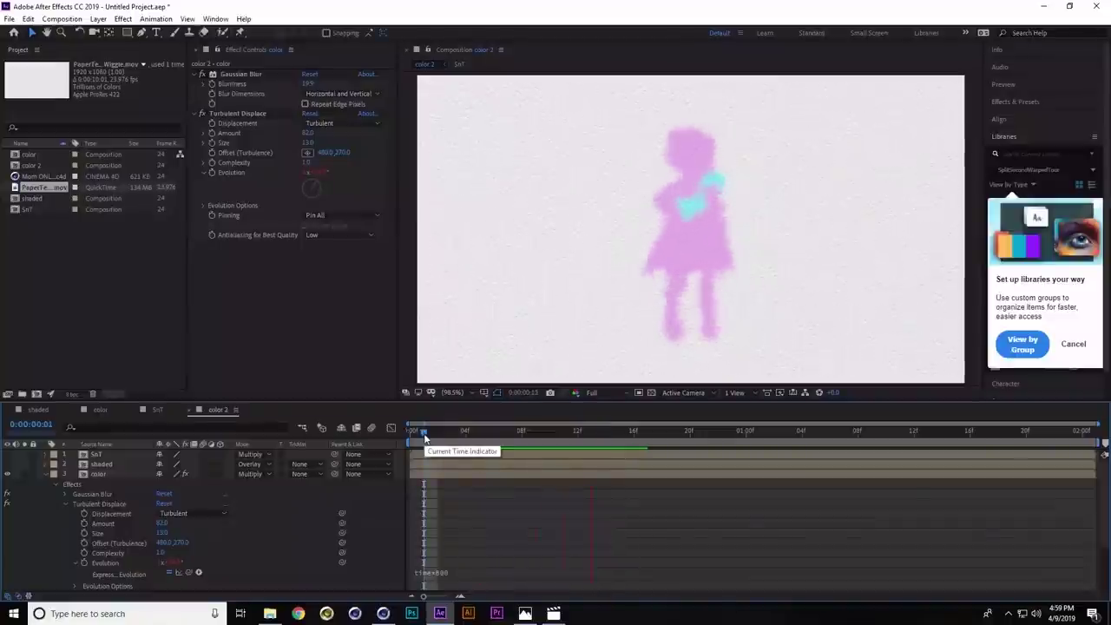
{"action": "key", "text": "space"}
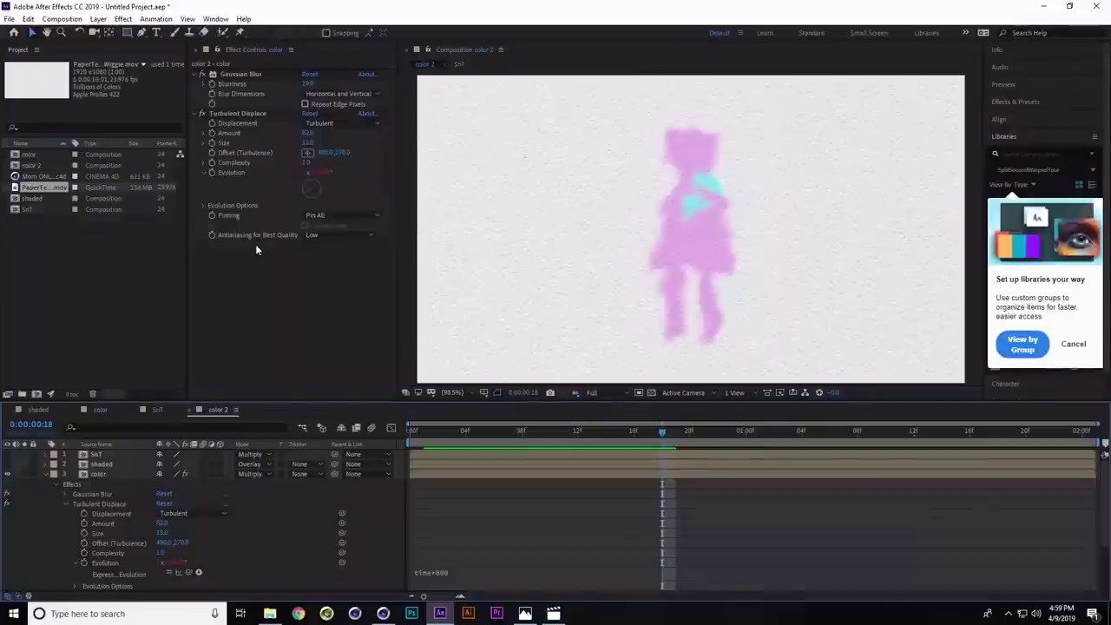
Duplicate the color layer's Turbulent Displace effect and give the copy Size 3, Amount 124 and Random Seed 260
{"action": "left_click", "coordinate": [255, 114]}
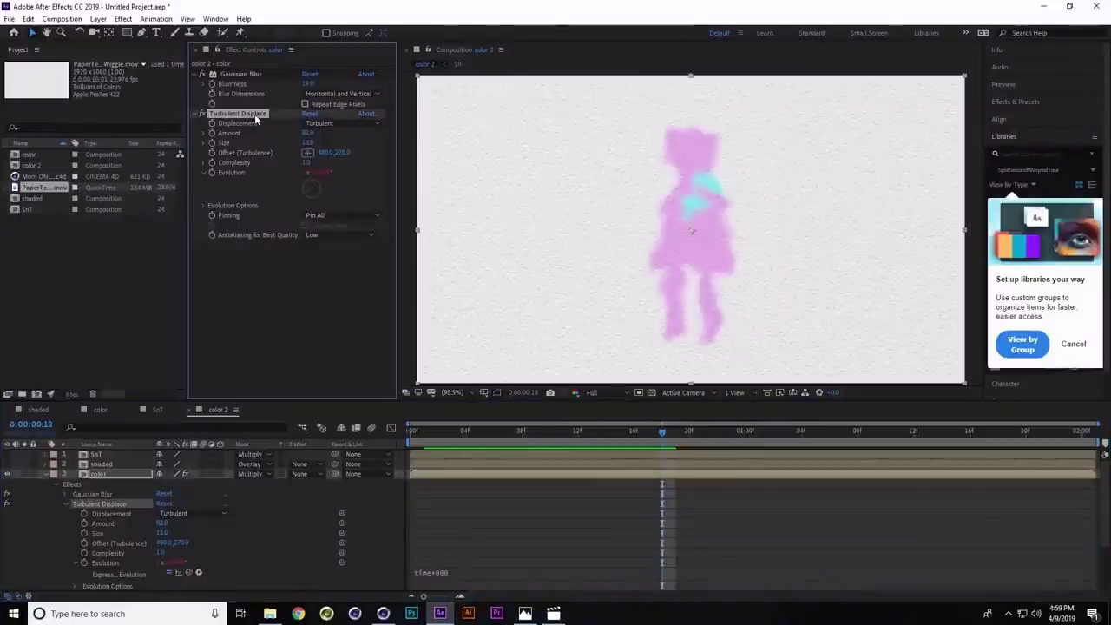
{"action": "key", "text": "ctrl+d"}
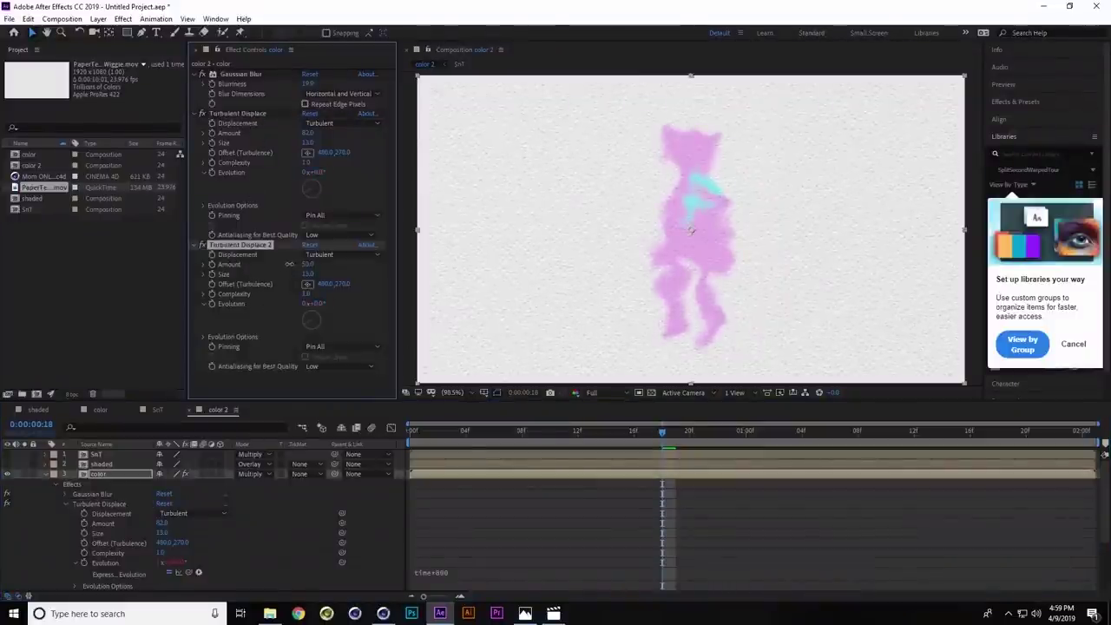
{"action": "left_click", "coordinate": [305, 274]}
{"action": "type", "text": "3"}
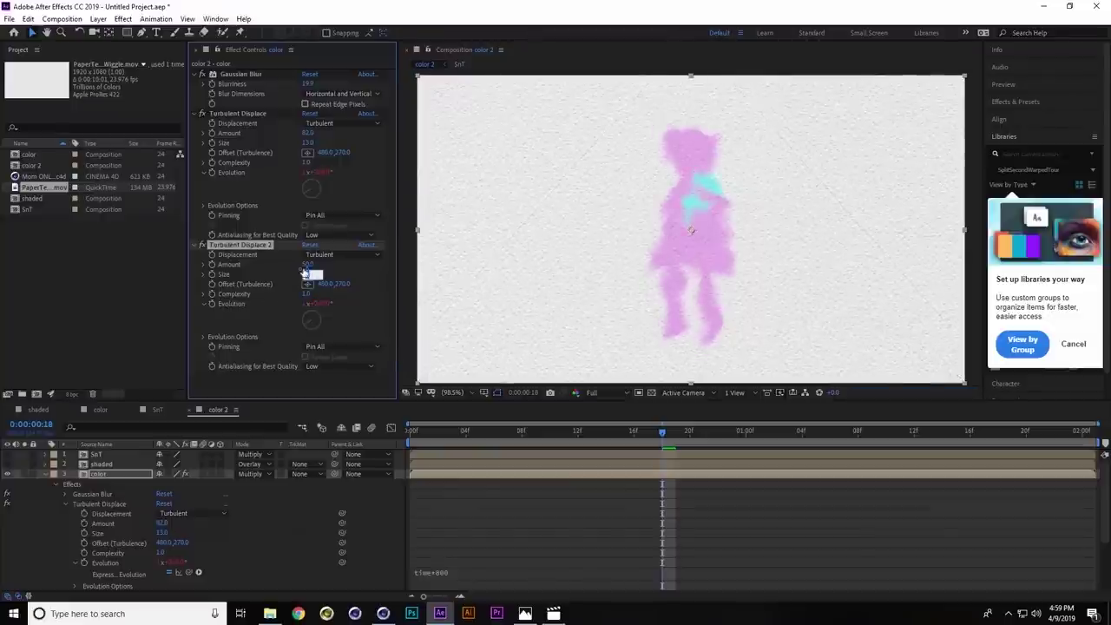
{"action": "key", "text": "Return"}
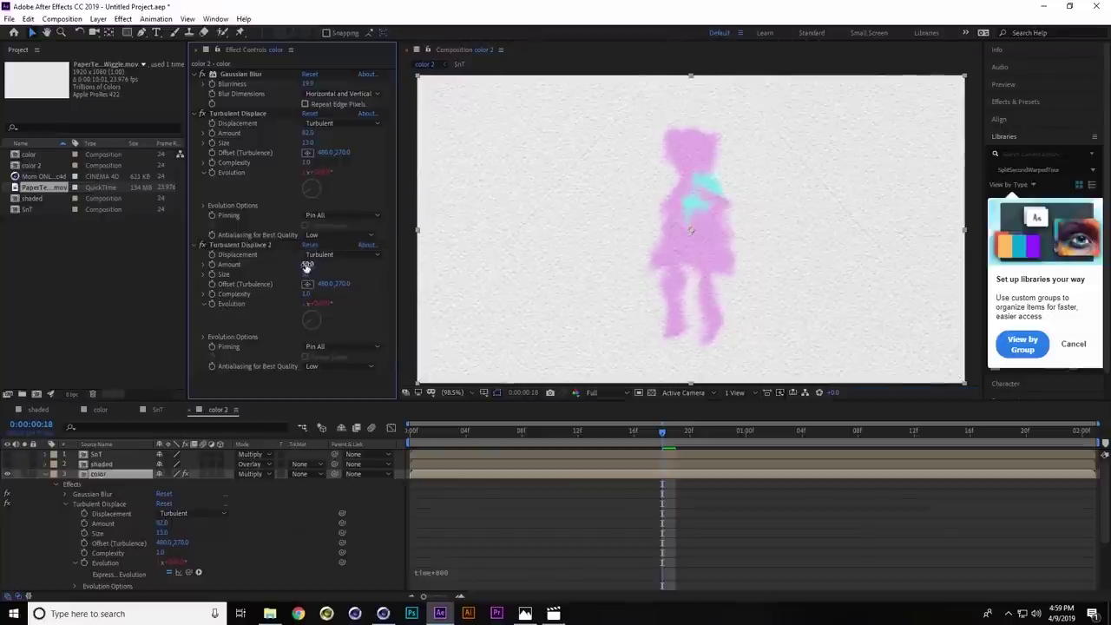
{"action": "left_click_drag", "start_coordinate": [330, 263], "coordinate": [351, 262]}
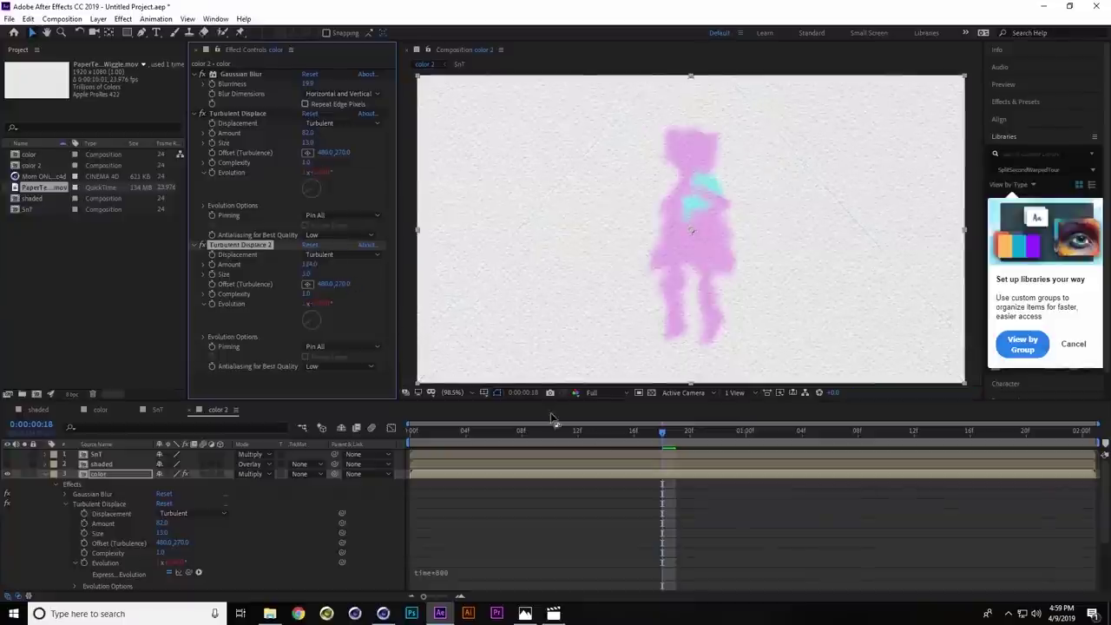
{"action": "left_click_drag", "start_coordinate": [568, 437], "coordinate": [535, 438]}
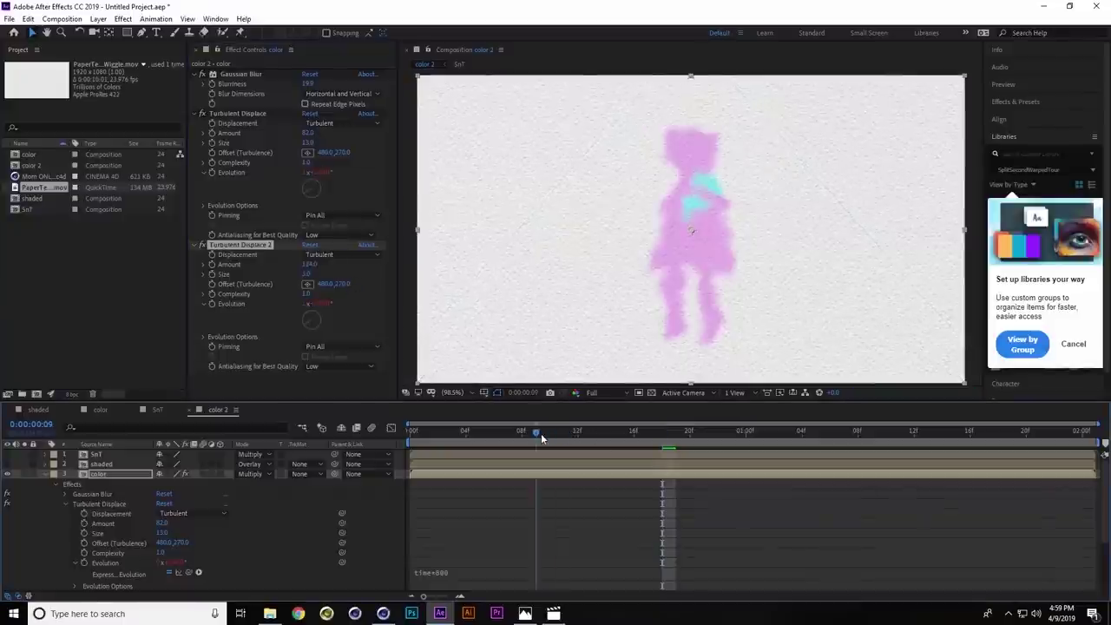
{"action": "left_click", "coordinate": [202, 335]}
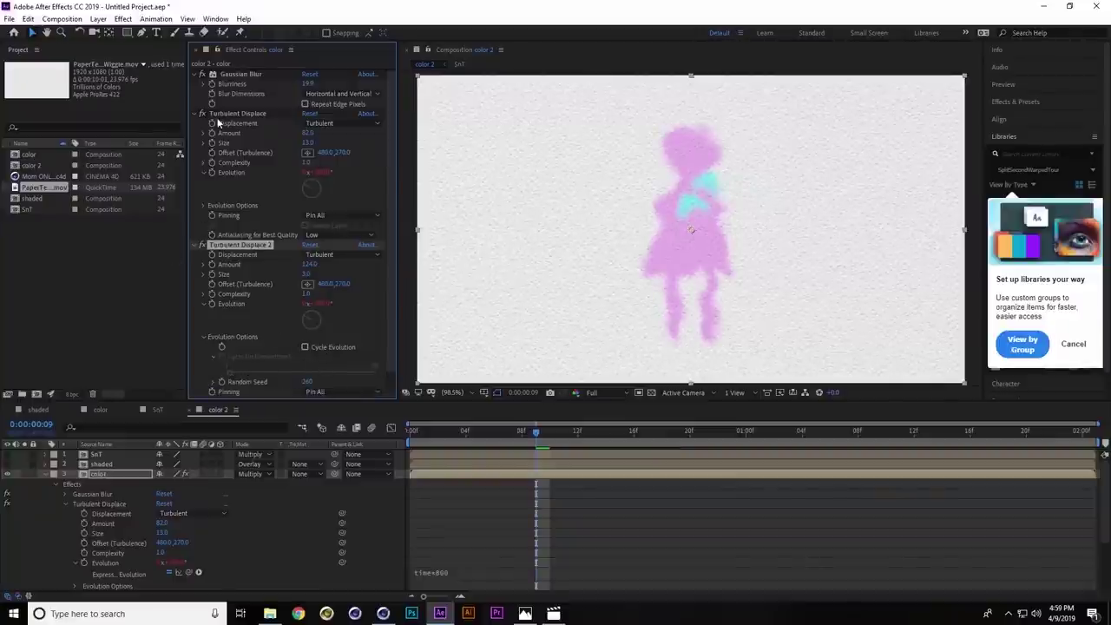
Copy the Gaussian Blur and both Turbulent Displace effects from the color layer onto the shaded layer, with that layer made visible
{"action": "left_click", "coordinate": [245, 75]}
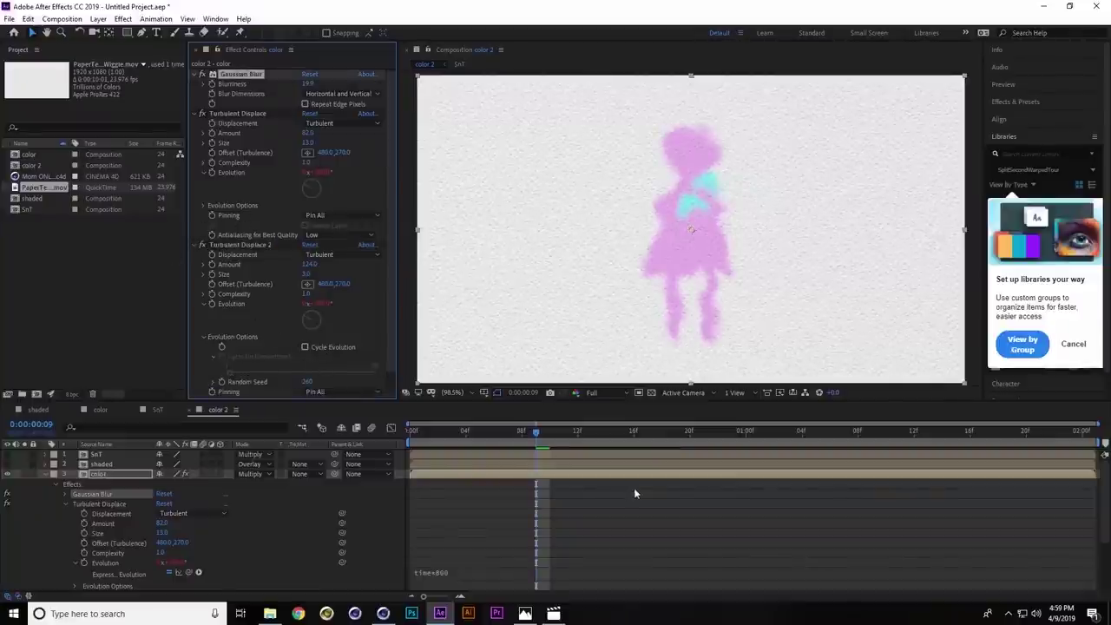
{"action": "left_click", "coordinate": [239, 245], "text": "shift"}
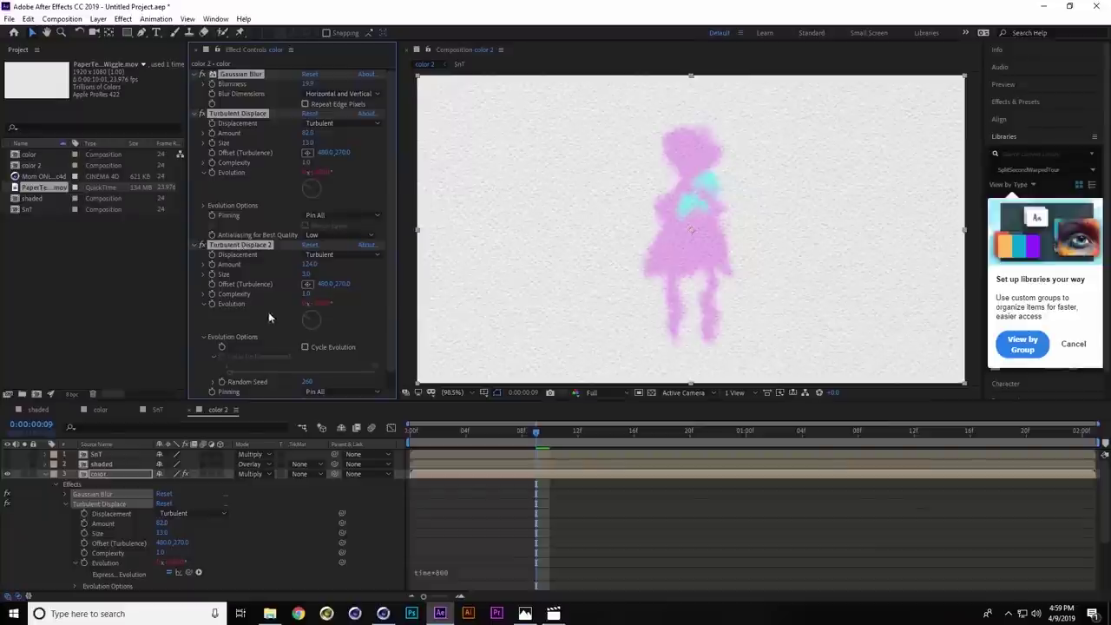
{"action": "left_click", "coordinate": [106, 464]}
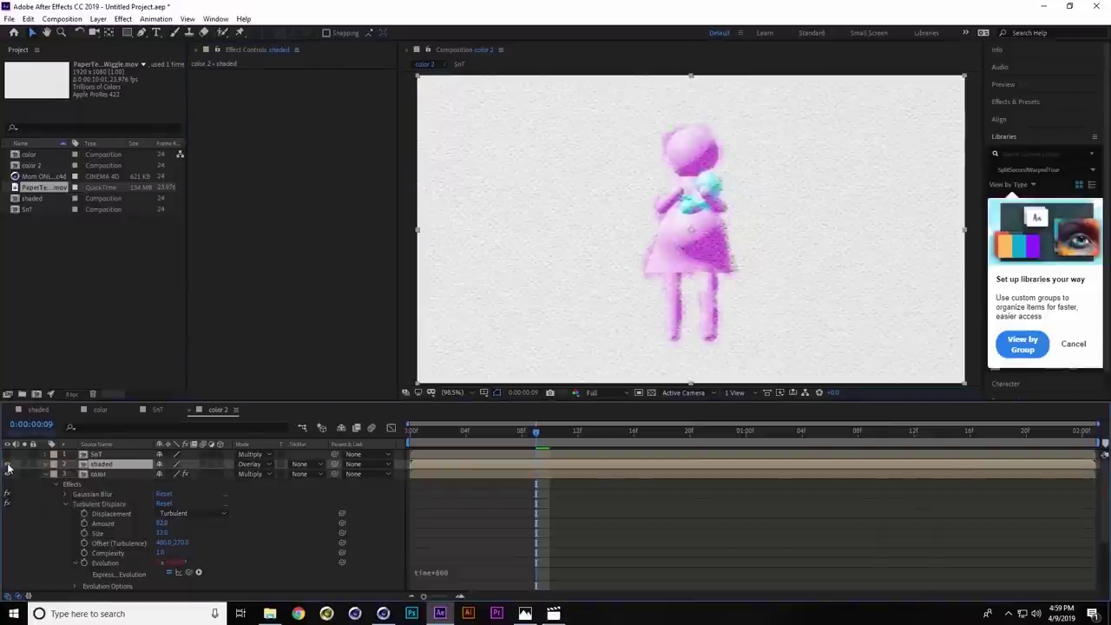
{"action": "left_click", "coordinate": [240, 128]}
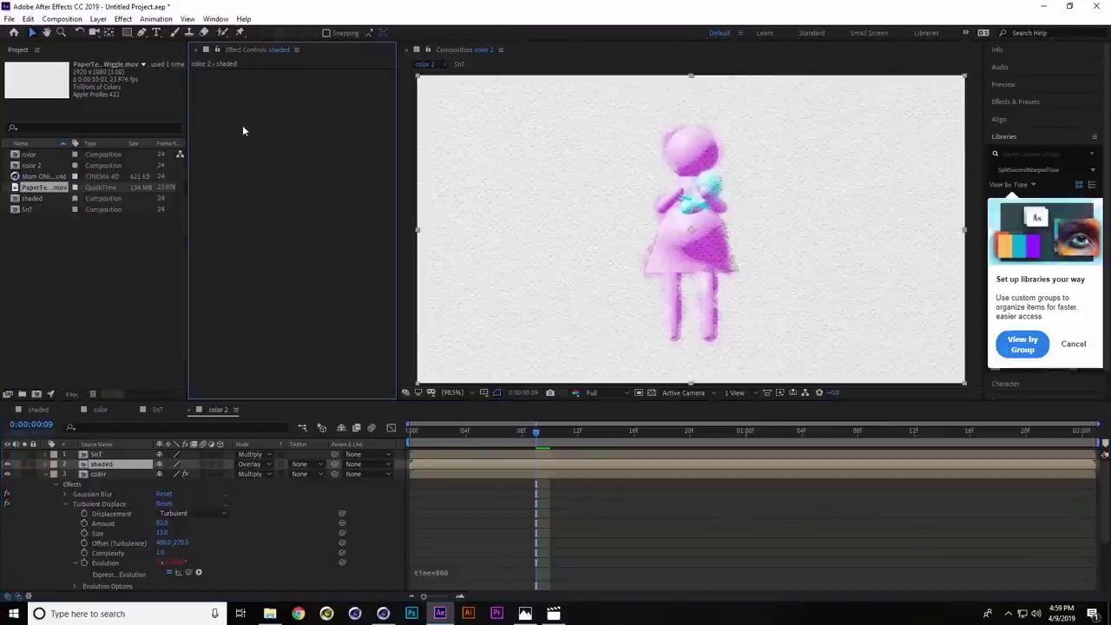
{"action": "key", "text": "ctrl+v"}
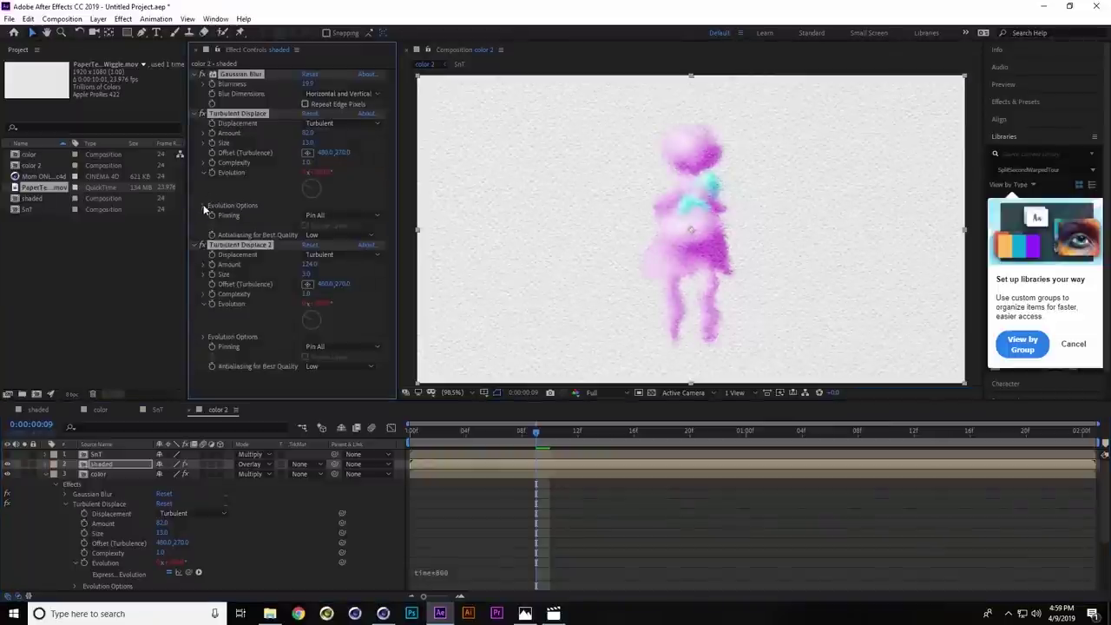
Set the Random Seed of the shaded layer's Turbulent Displace effects to 310 and 570, and check the result at 0:00:00:04
{"action": "left_click", "coordinate": [204, 206]}
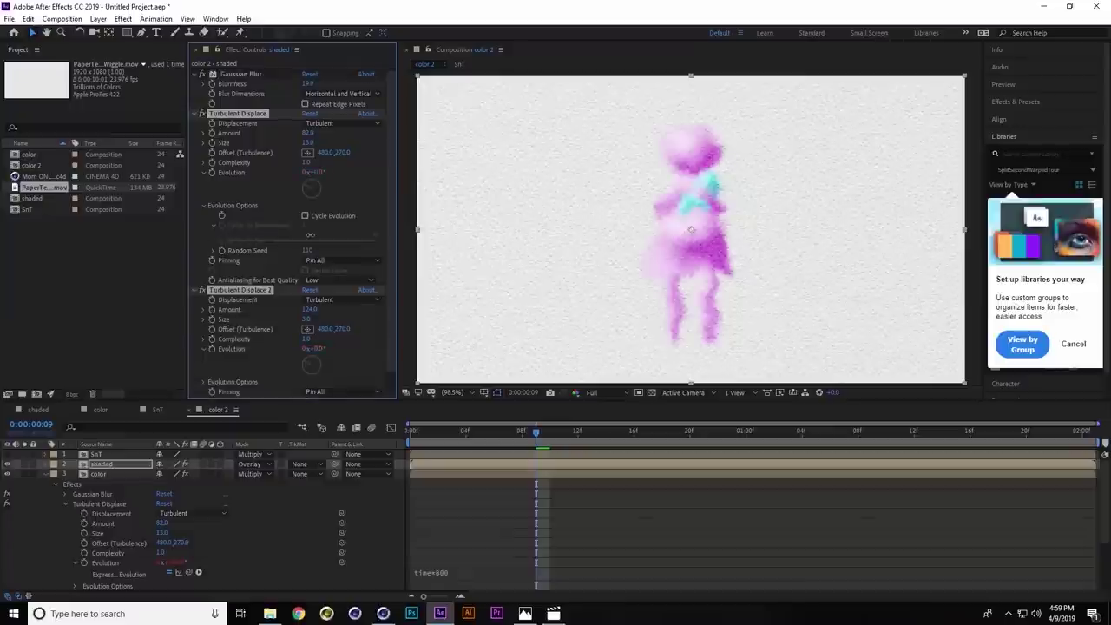
{"action": "left_click_drag", "start_coordinate": [309, 248], "coordinate": [278, 250]}
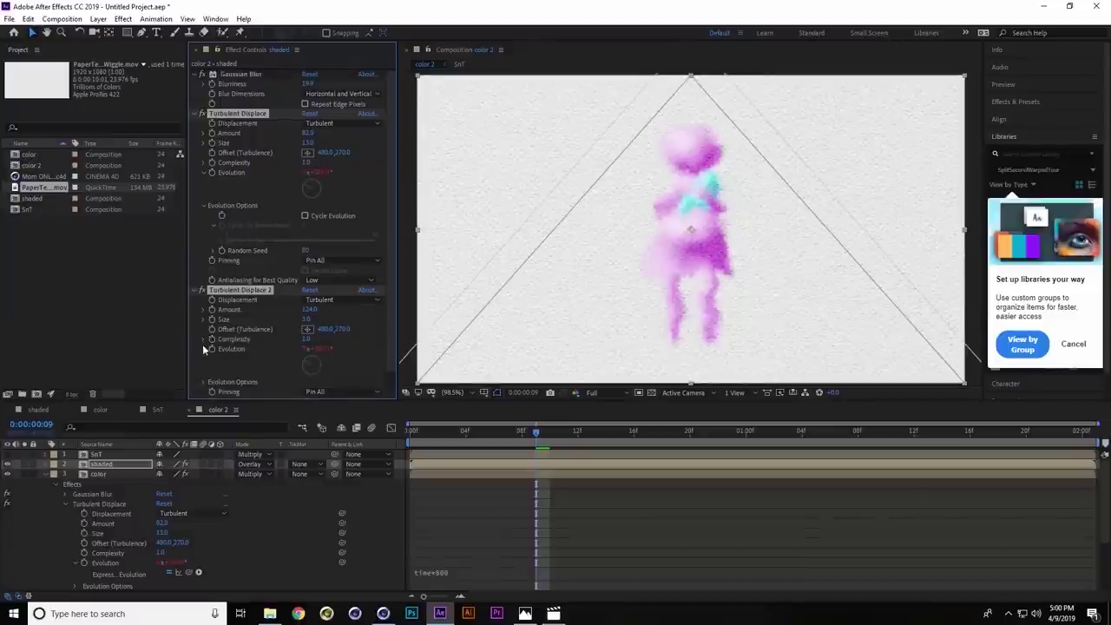
{"action": "left_click", "coordinate": [204, 380]}
{"action": "scroll", "coordinate": [215, 342], "scroll_direction": "down", "scroll_amount": 1}
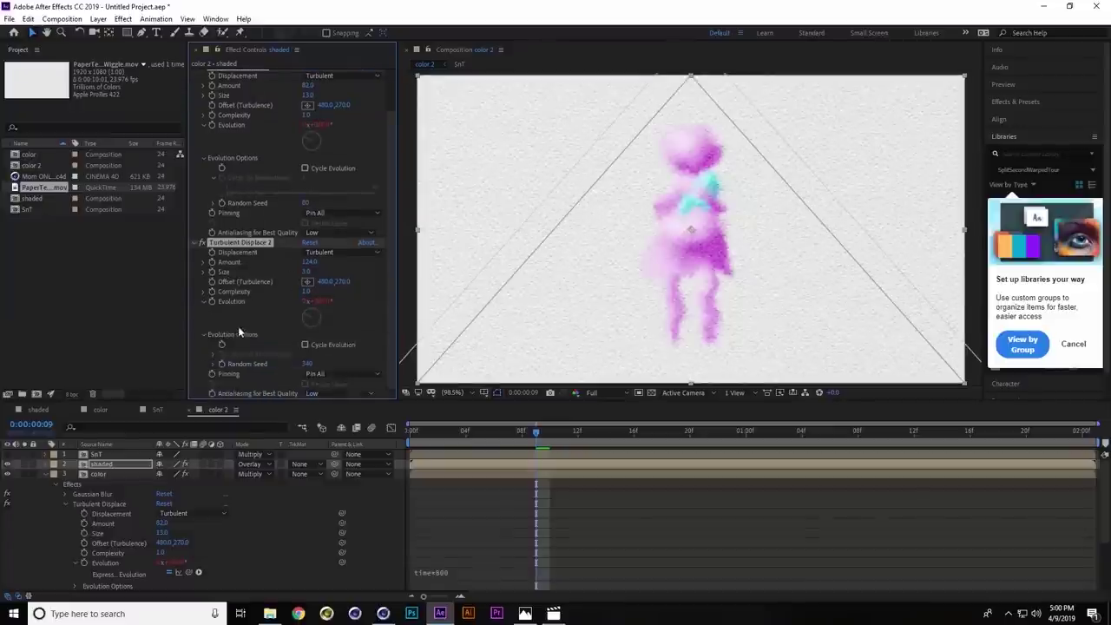
{"action": "mouse_move", "coordinate": [323, 364]}
{"action": "left_mouse_down"}
{"action": "mouse_move", "coordinate": [309, 366]}
{"action": "mouse_move", "coordinate": [320, 359]}
{"action": "left_mouse_up"}
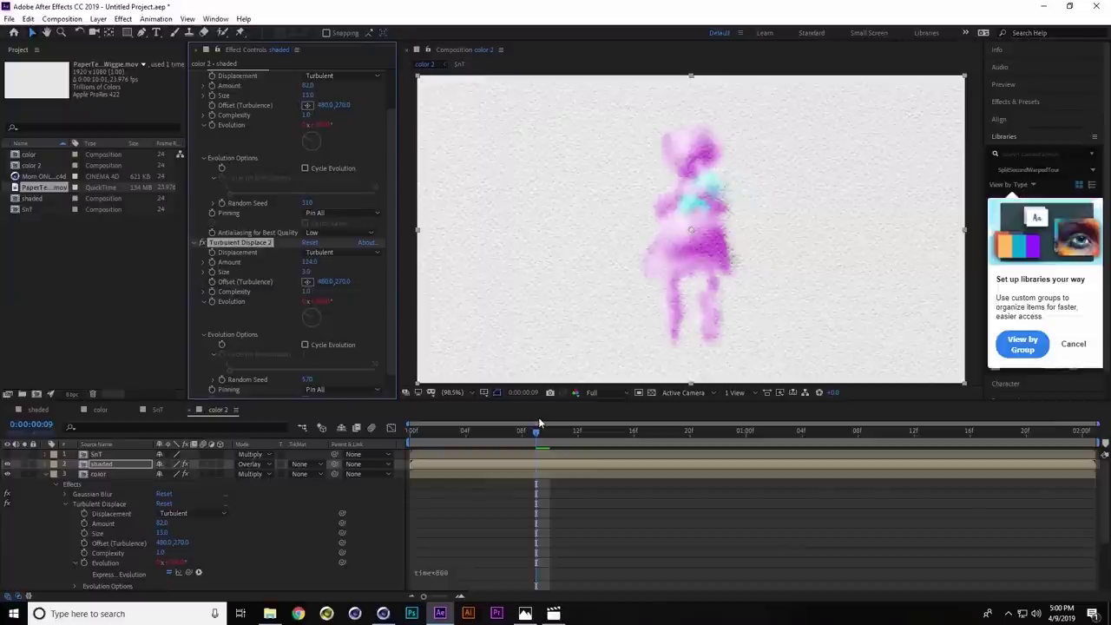
{"action": "left_click_drag", "start_coordinate": [539, 423], "coordinate": [468, 436]}
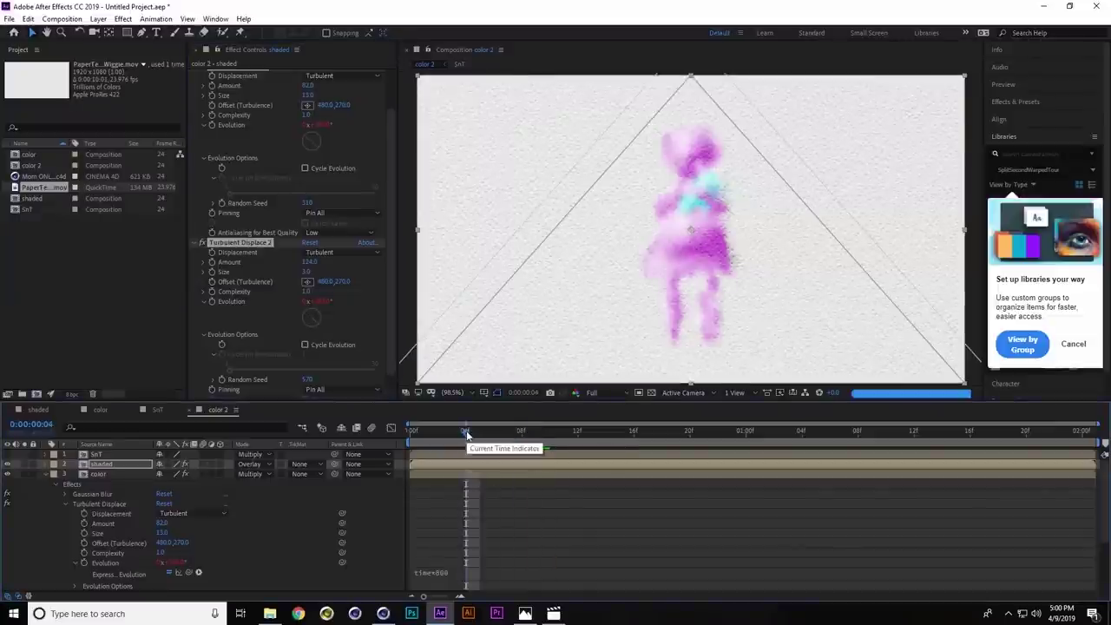
{"action": "key", "text": "Return"}
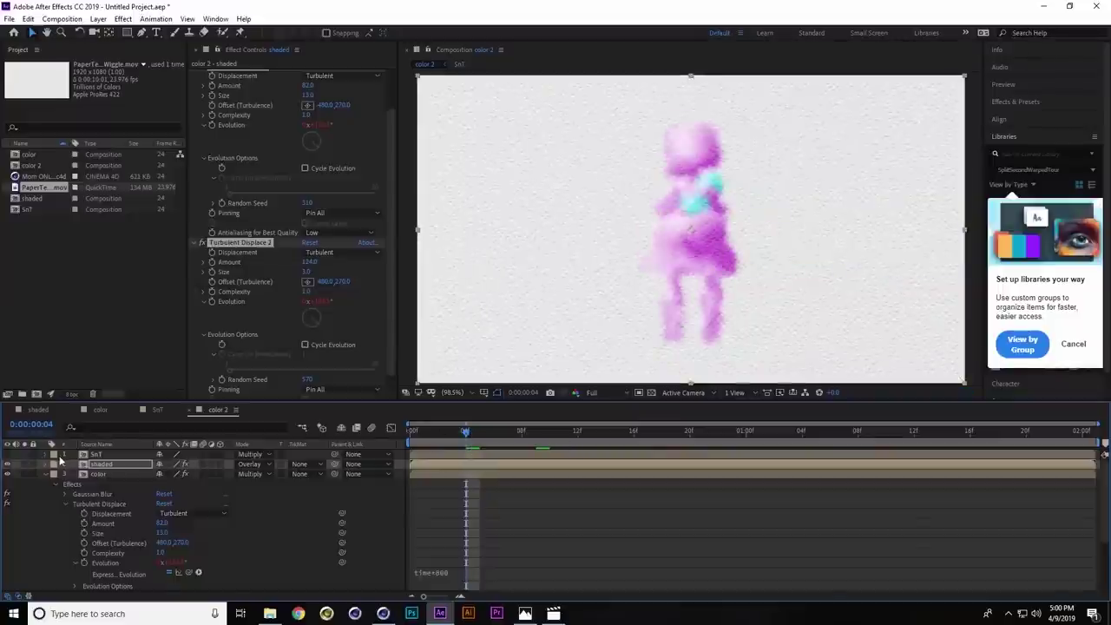
Make the SnT line layer visible, lower its Opacity to roughly half, and collapse the expanded layer properties
{"action": "left_click", "coordinate": [93, 455]}
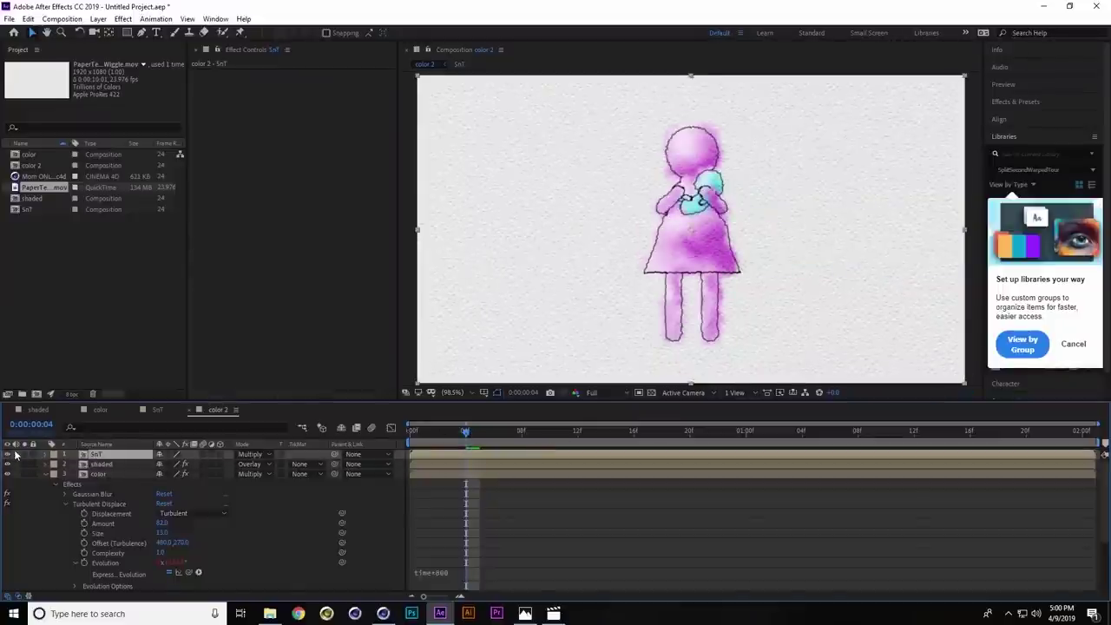
{"action": "key", "text": "t"}
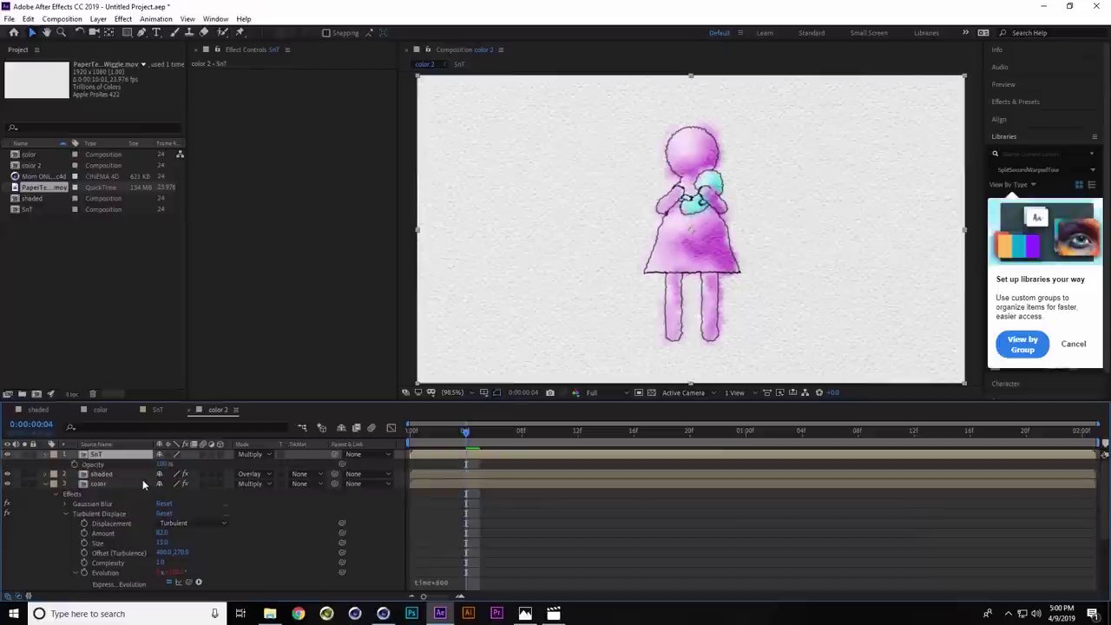
{"action": "left_click_drag", "start_coordinate": [174, 466], "coordinate": [139, 468]}
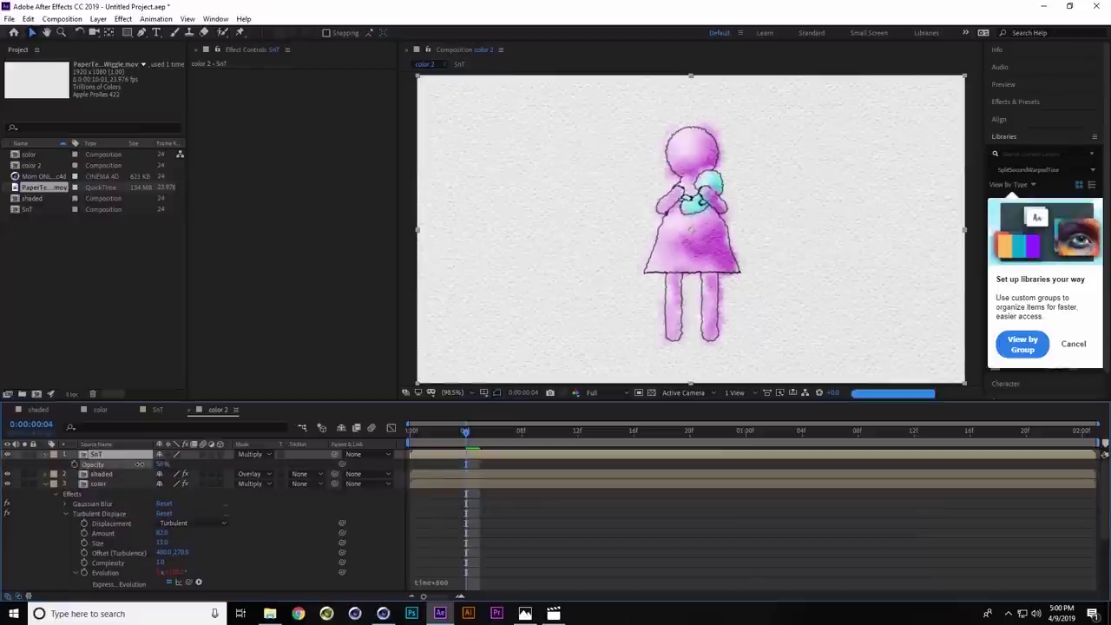
{"action": "left_click", "coordinate": [103, 456]}
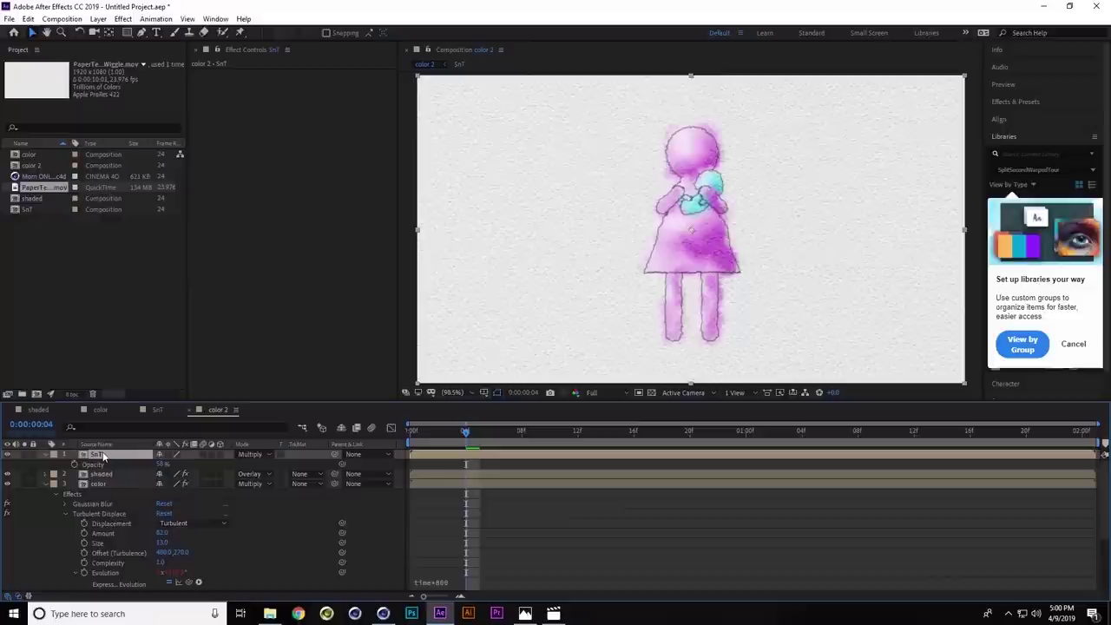
{"action": "left_click", "coordinate": [54, 454]}
{"action": "left_click", "coordinate": [48, 475]}
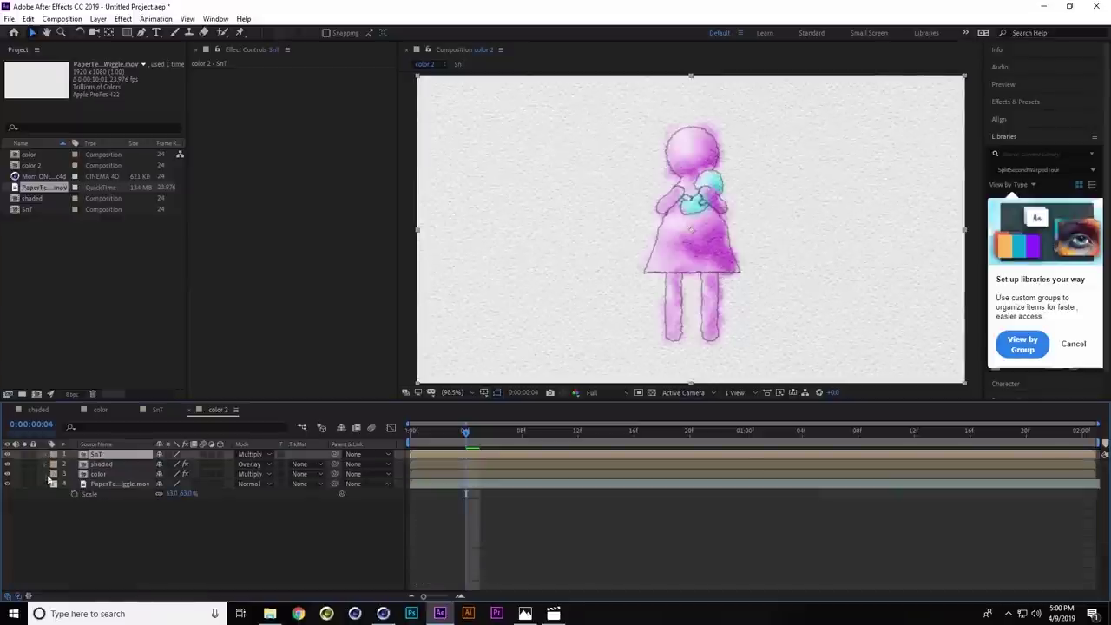
Duplicate the PaperTextureWiggle.mov layer, place the copy above all other layers and set its blending mode to Screen
{"action": "left_click", "coordinate": [113, 484]}
{"action": "key", "text": "s"}
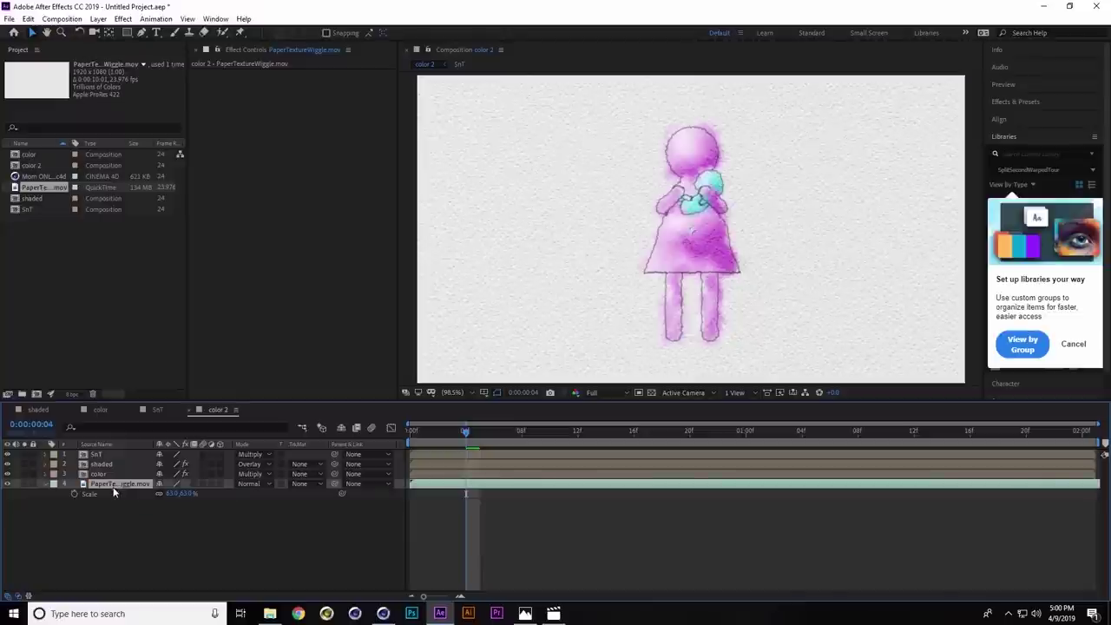
{"action": "key", "text": "ctrl+d"}
{"action": "left_click_drag", "start_coordinate": [113, 483], "coordinate": [131, 450]}
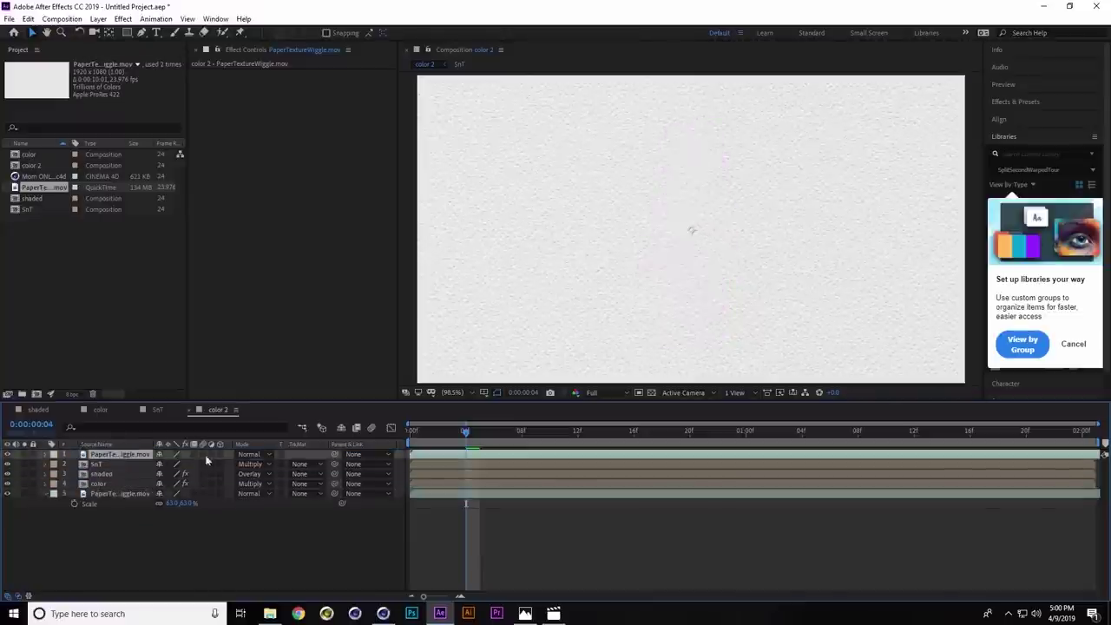
{"action": "left_click", "coordinate": [260, 455]}
{"action": "left_click", "coordinate": [294, 243]}
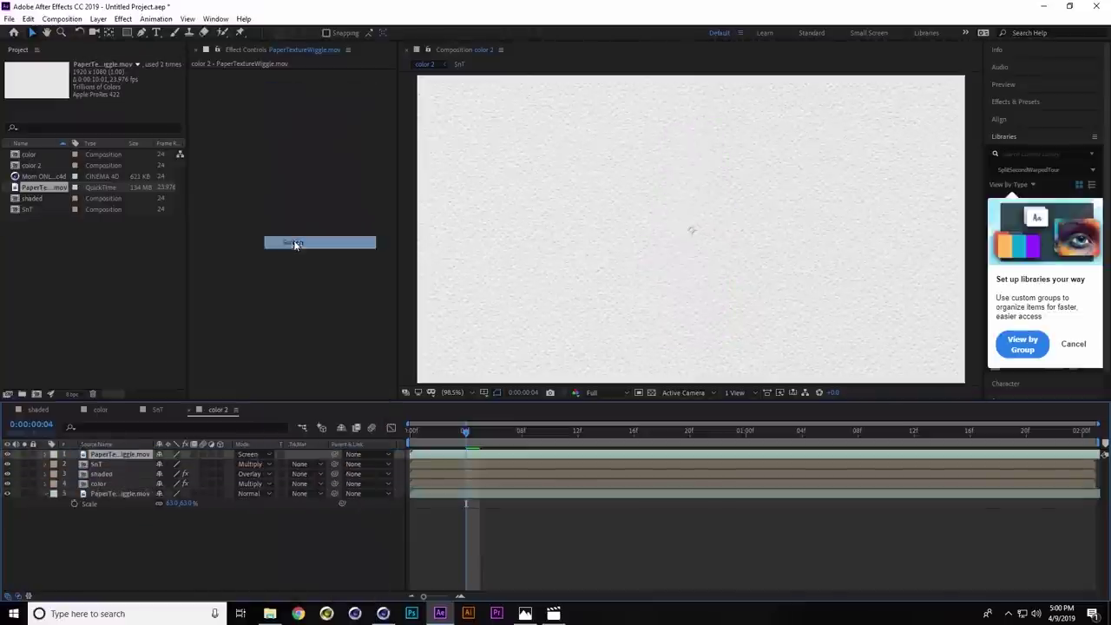
Add a Levels effect to the top paper texture copy and raise its Input Black to 217
{"action": "right_click", "coordinate": [288, 98]}
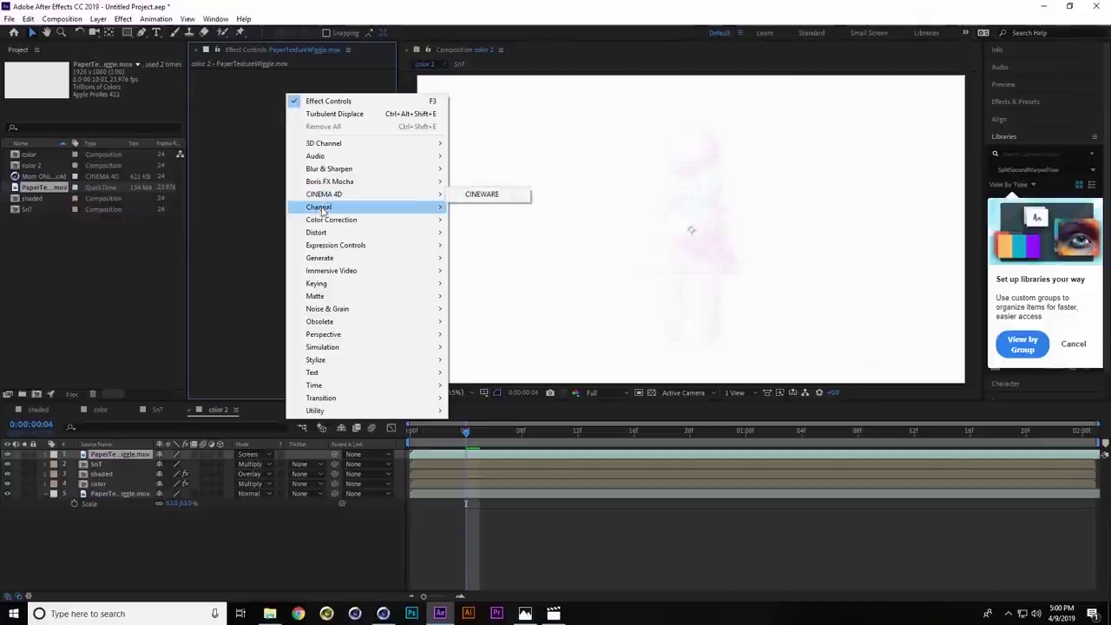
{"action": "mouse_move", "coordinate": [326, 222]}
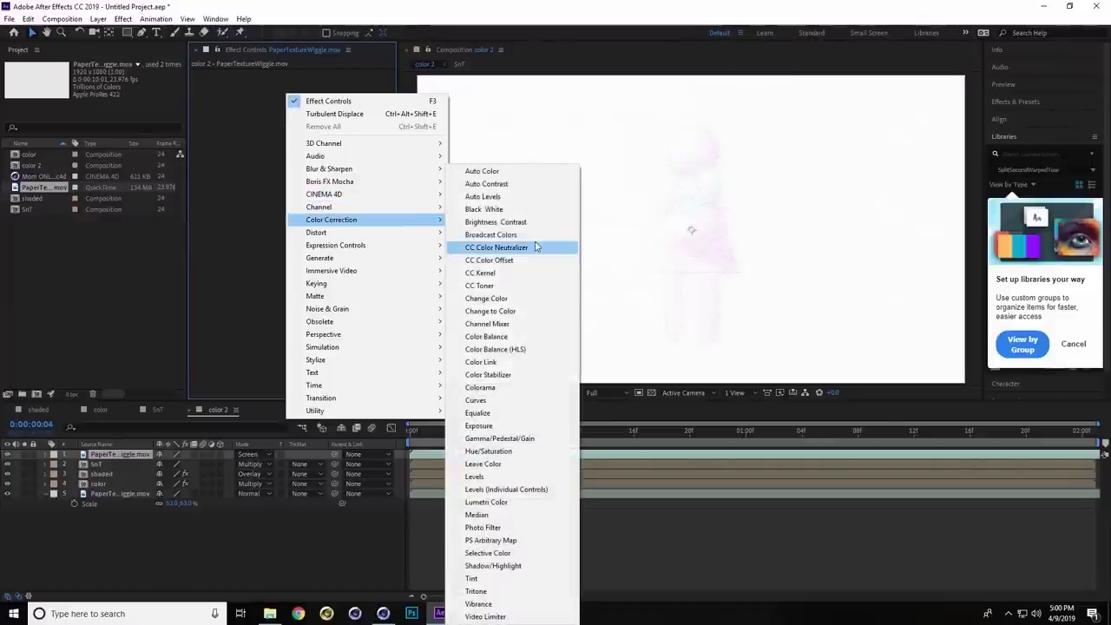
{"action": "left_click", "coordinate": [504, 476]}
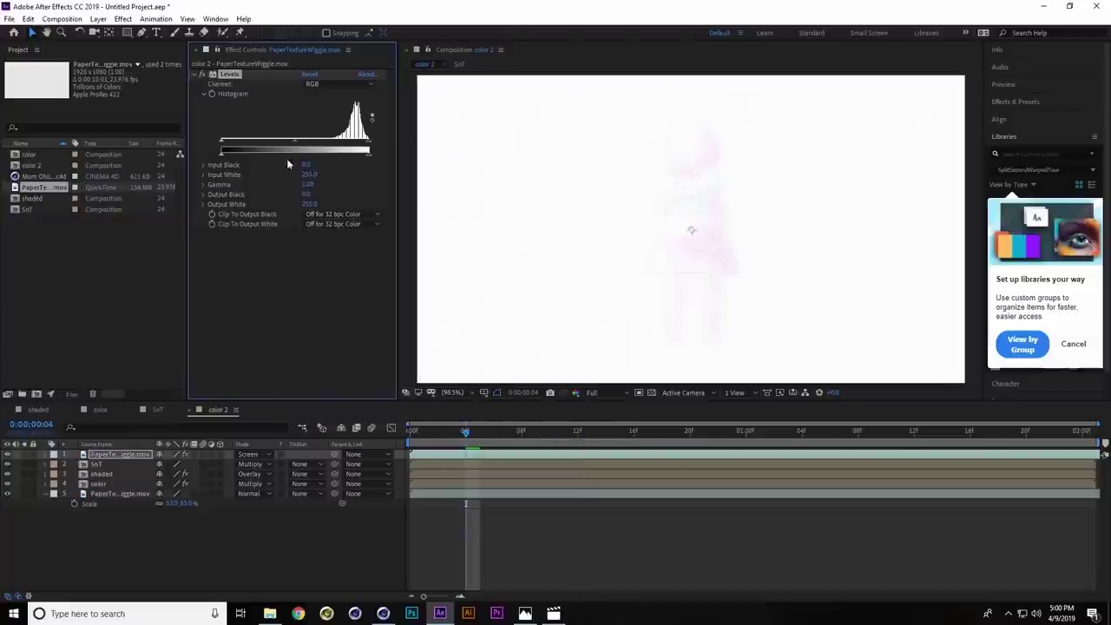
{"action": "left_click_drag", "start_coordinate": [223, 148], "coordinate": [347, 145]}
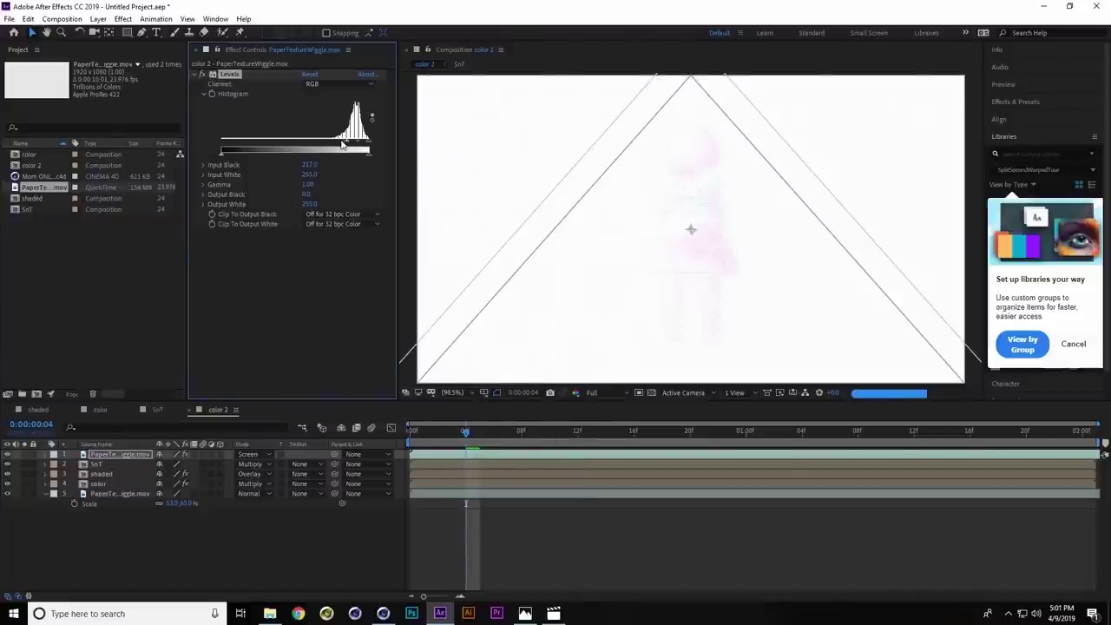
Set the top paper texture's Levels Input Black to 229 while temporarily in Normal mode, restore Screen mode and preview from 0:00:00:04
{"action": "left_click", "coordinate": [264, 455]}
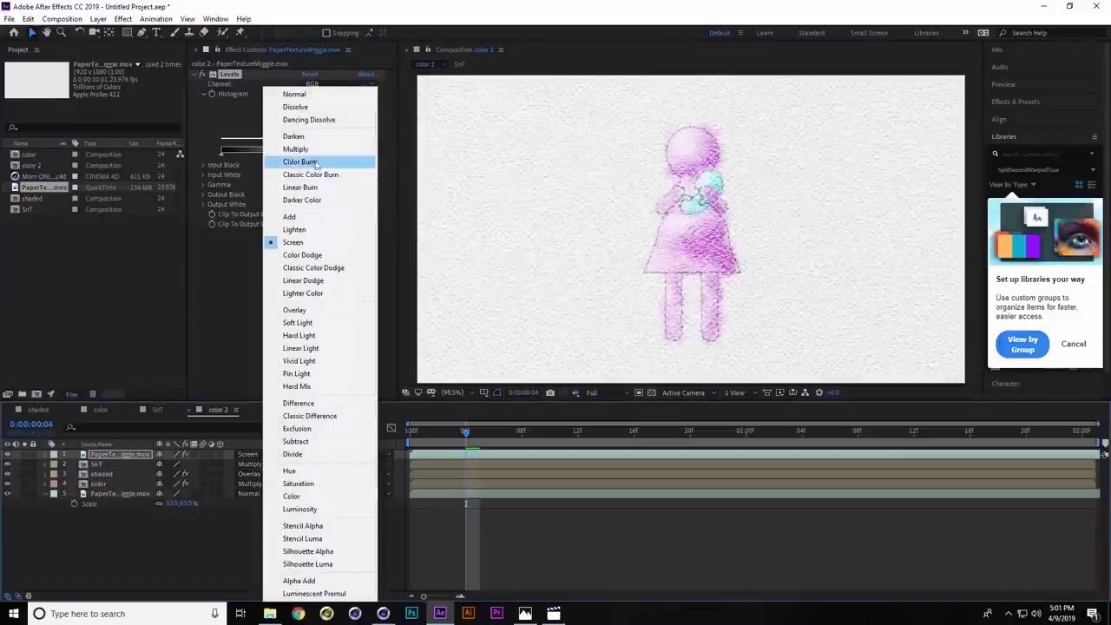
{"action": "left_click", "coordinate": [319, 97]}
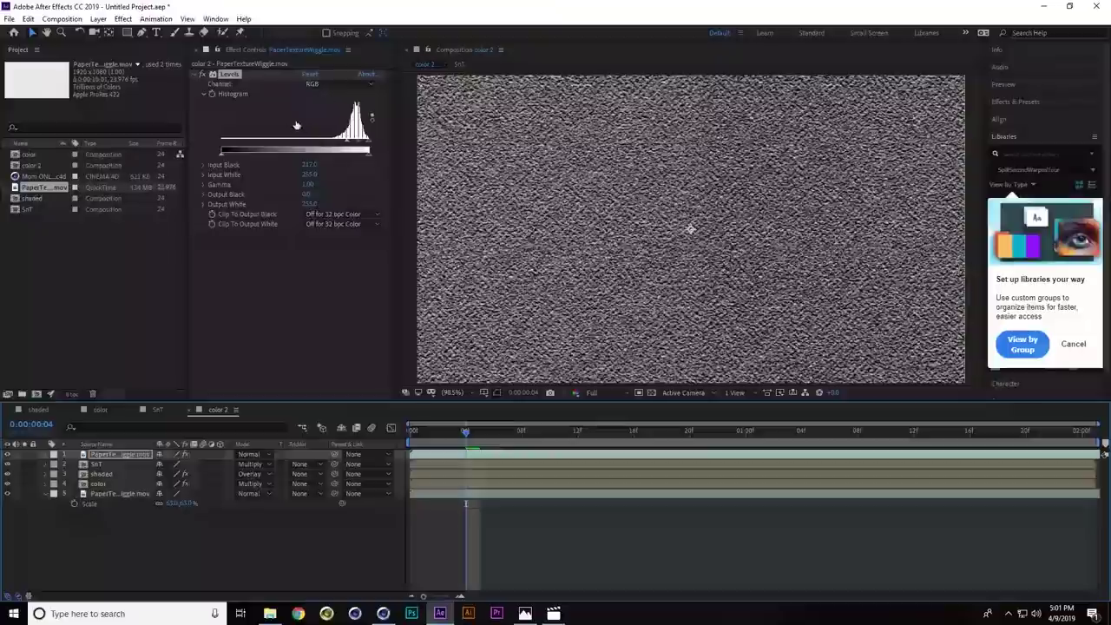
{"action": "left_click_drag", "start_coordinate": [347, 146], "coordinate": [351, 145]}
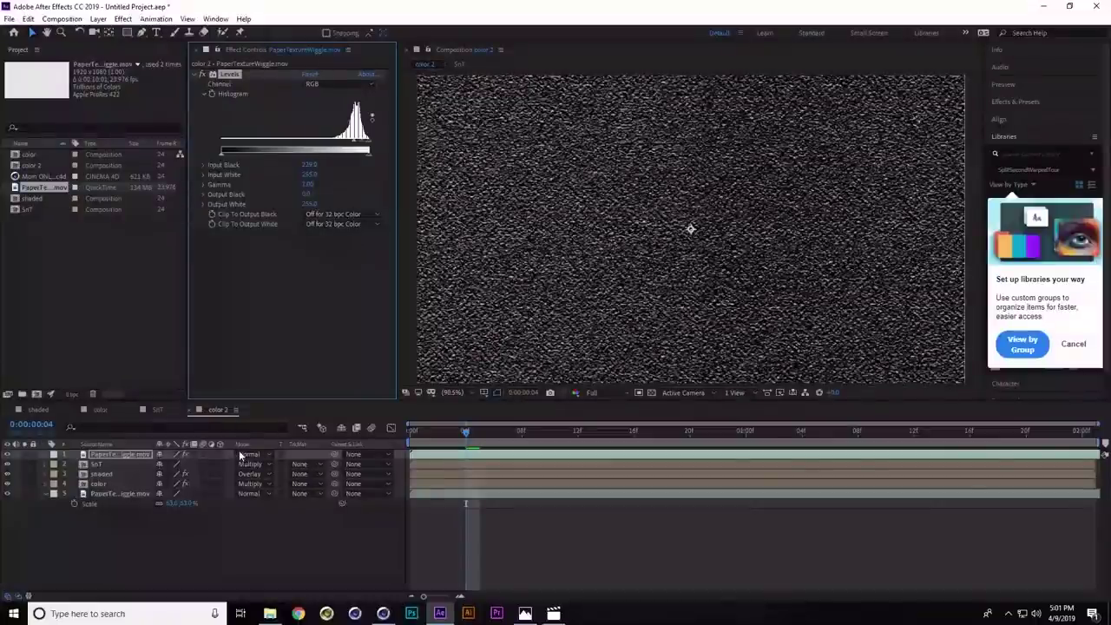
{"action": "left_click", "coordinate": [248, 453]}
{"action": "left_click", "coordinate": [321, 242]}
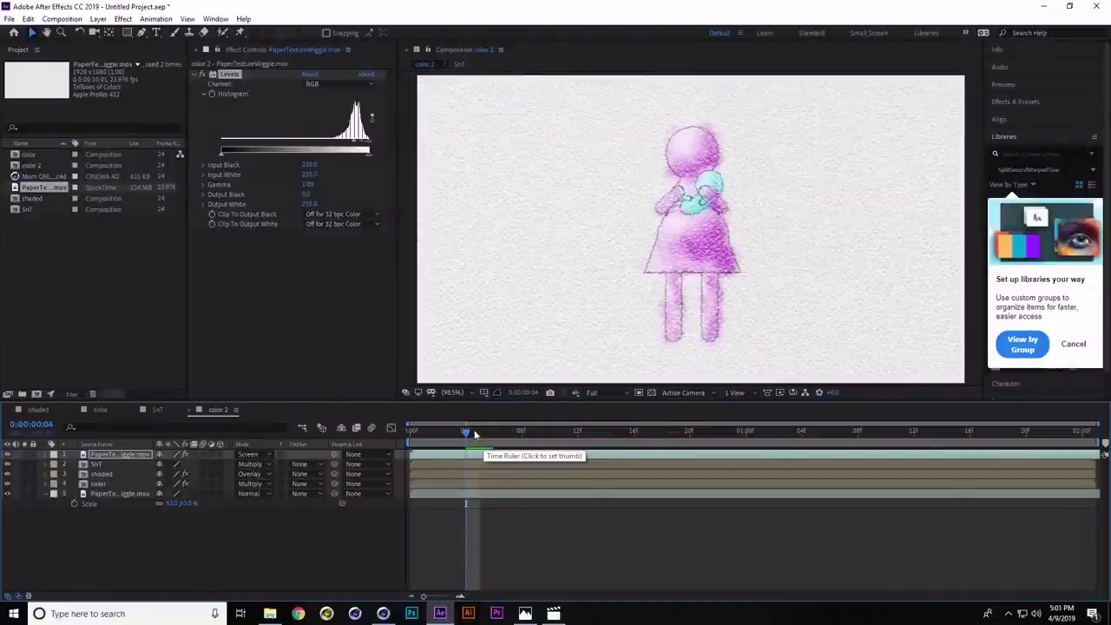
{"action": "key", "text": "space"}
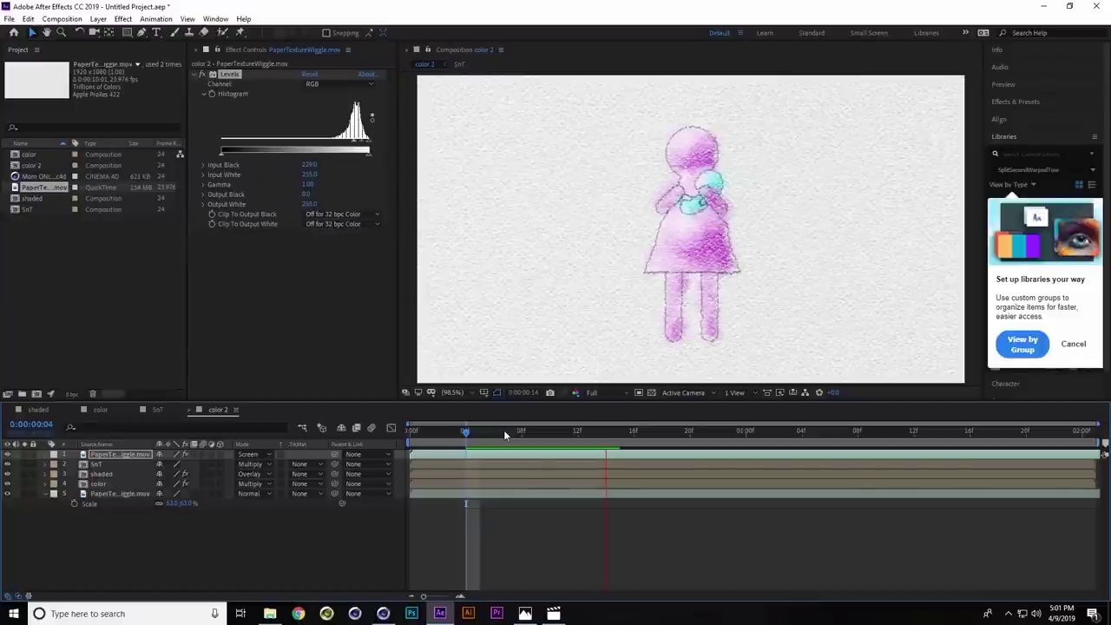
{"action": "key", "text": "space"}
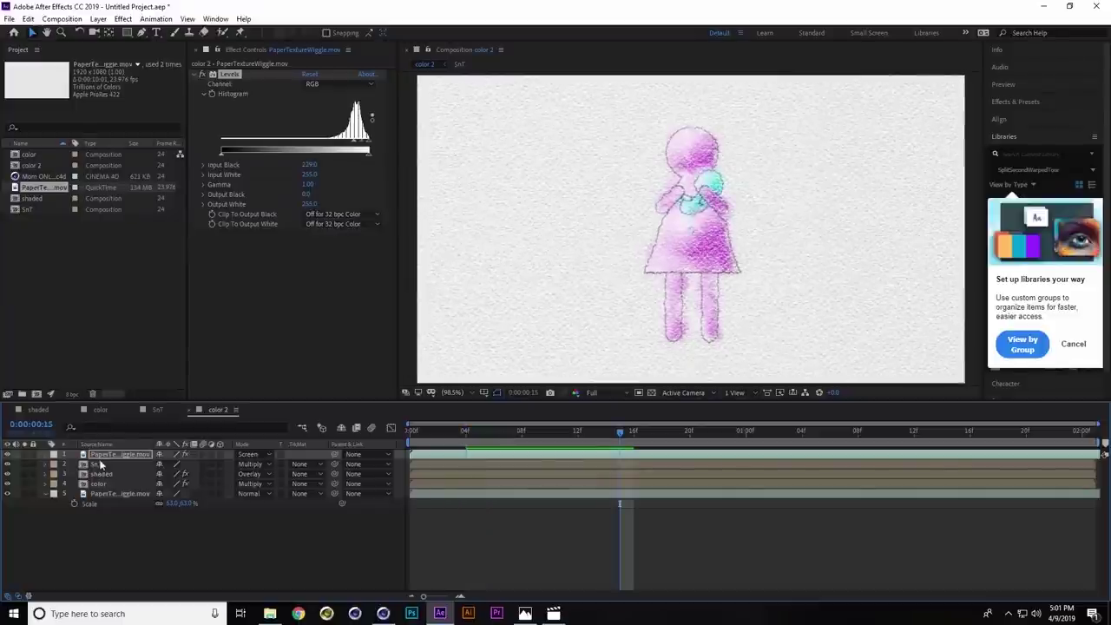
Add an adjustment layer above the top paper texture and apply Posterize Time to it with a Frame Rate of 12
{"action": "left_click", "coordinate": [105, 455]}
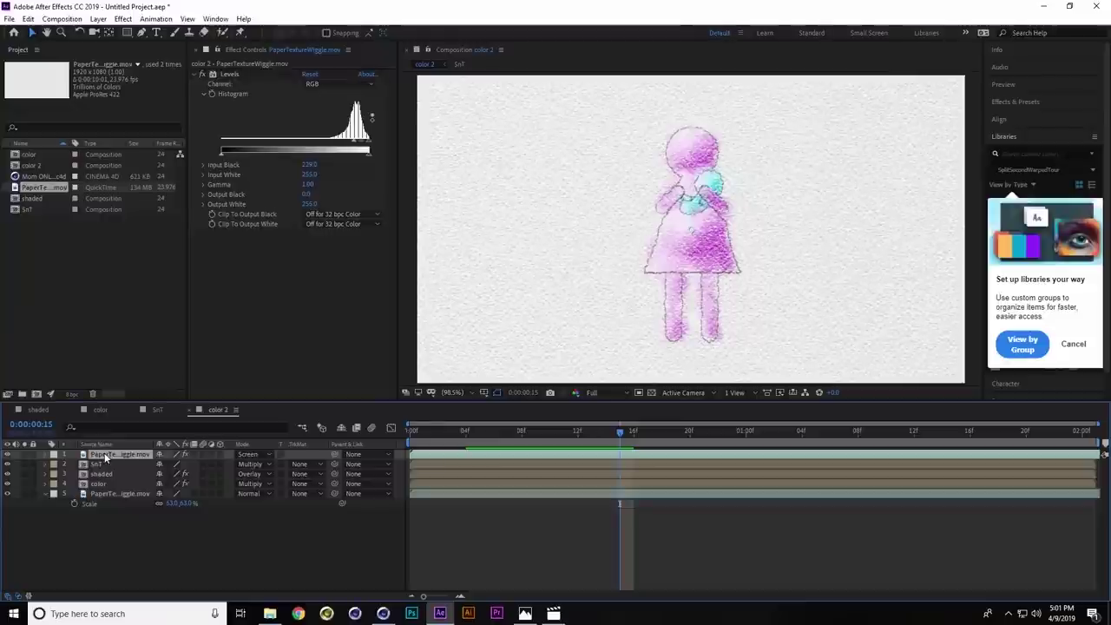
{"action": "key", "text": "ctrl+alt+y"}
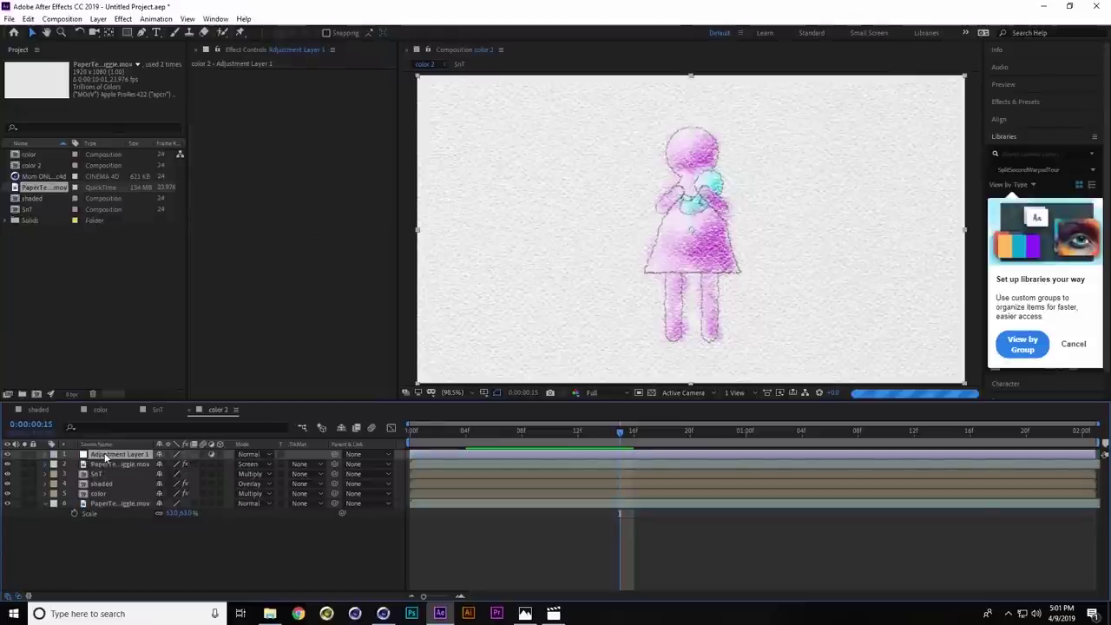
{"action": "right_click", "coordinate": [264, 97]}
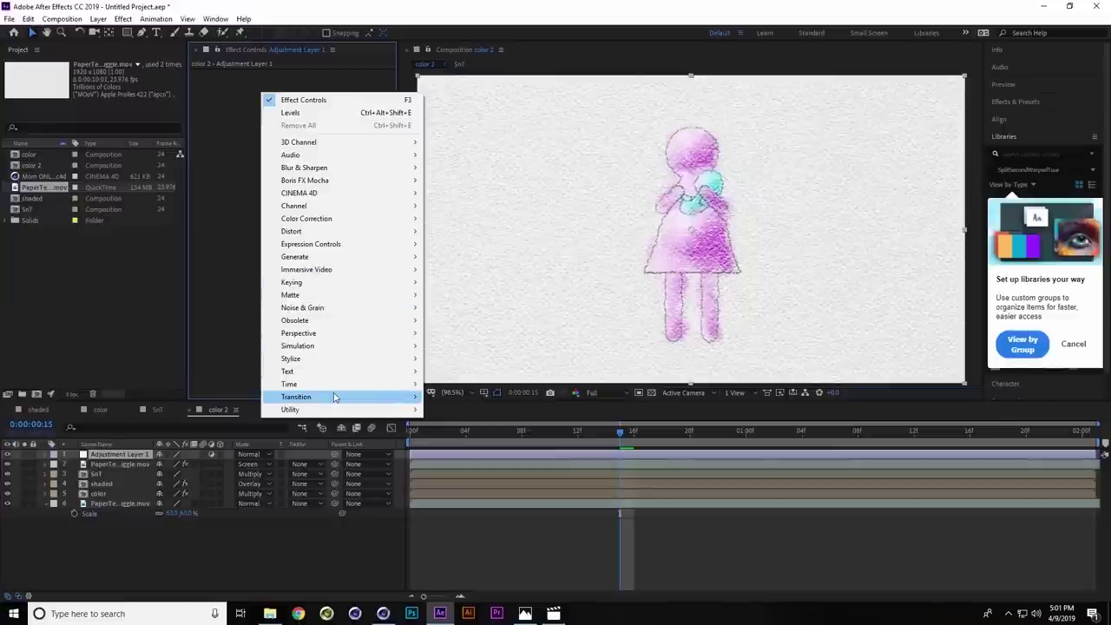
{"action": "mouse_move", "coordinate": [335, 383]}
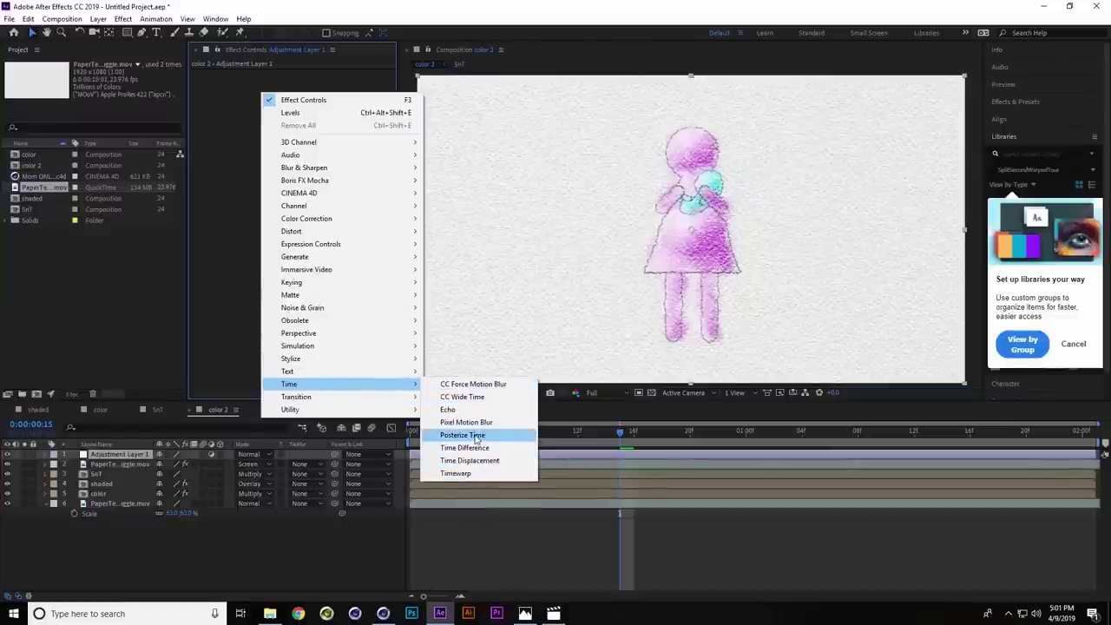
{"action": "left_click", "coordinate": [469, 435]}
{"action": "left_click", "coordinate": [309, 84]}
{"action": "type", "text": "12"}
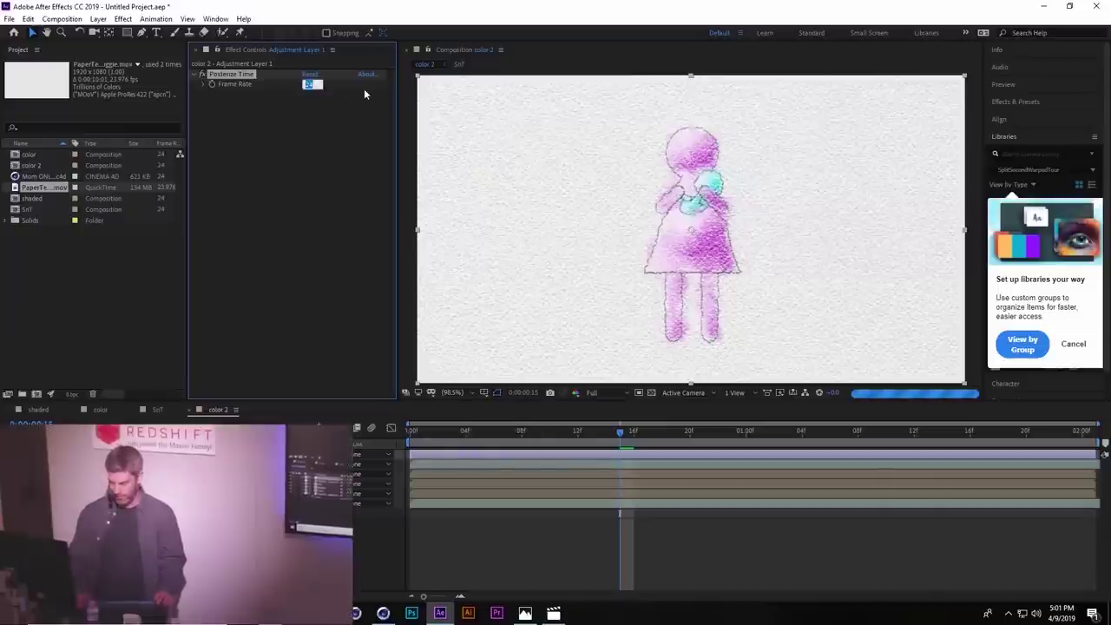
{"action": "key", "text": "Return"}
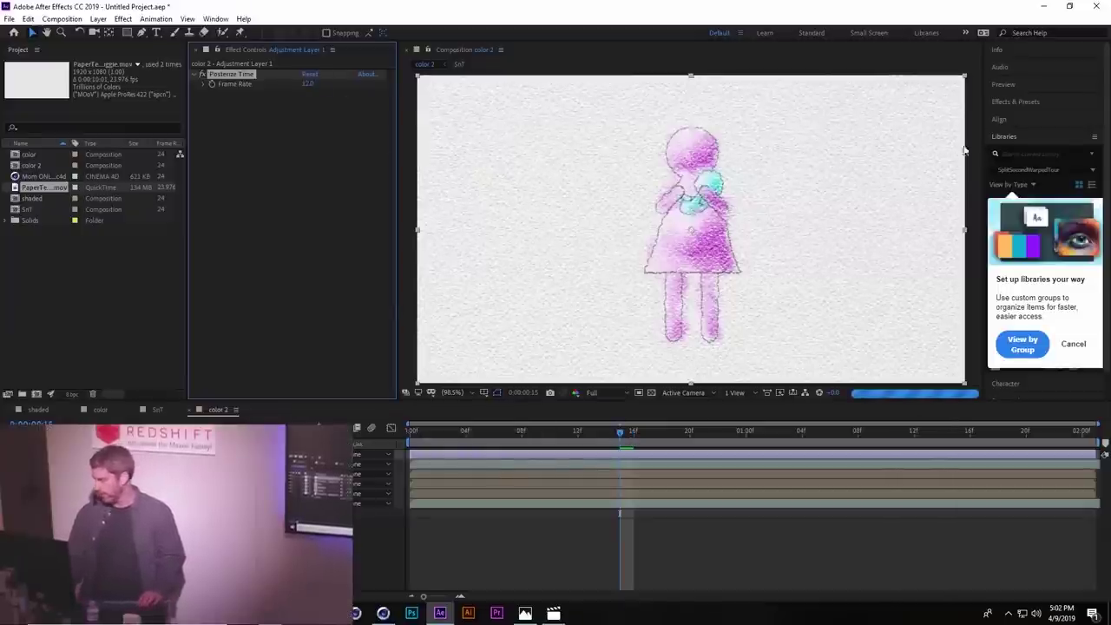
Show the preview settings and preview the color 2 composition's 12 fps animation from 0:00:00:16
{"action": "left_click", "coordinate": [1009, 84]}
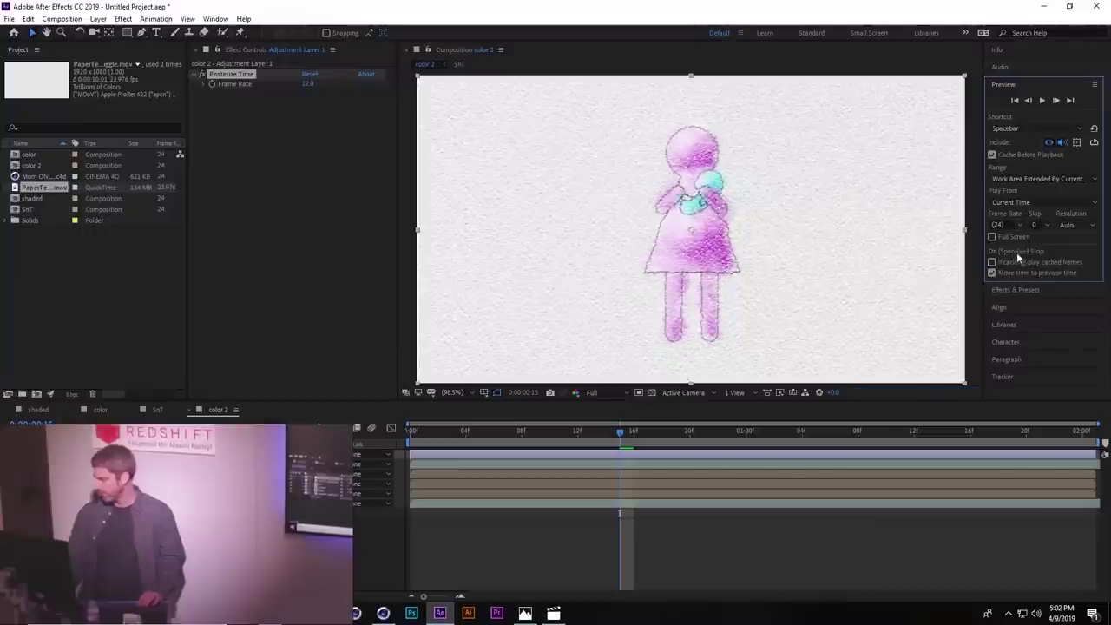
{"action": "key", "text": "space"}
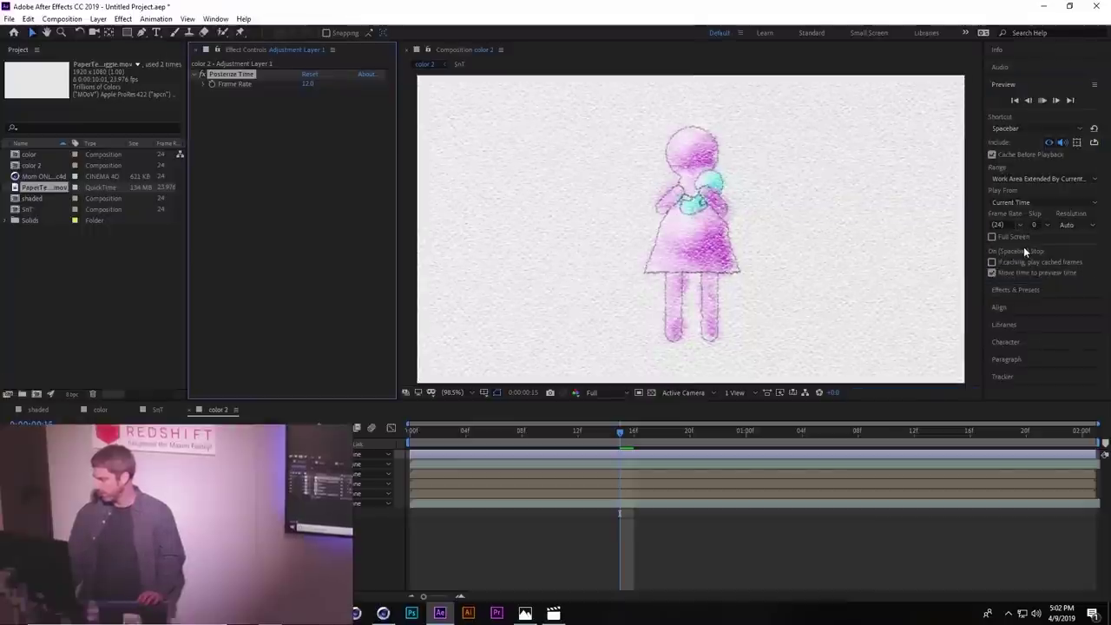
{"action": "left_click", "coordinate": [756, 528]}
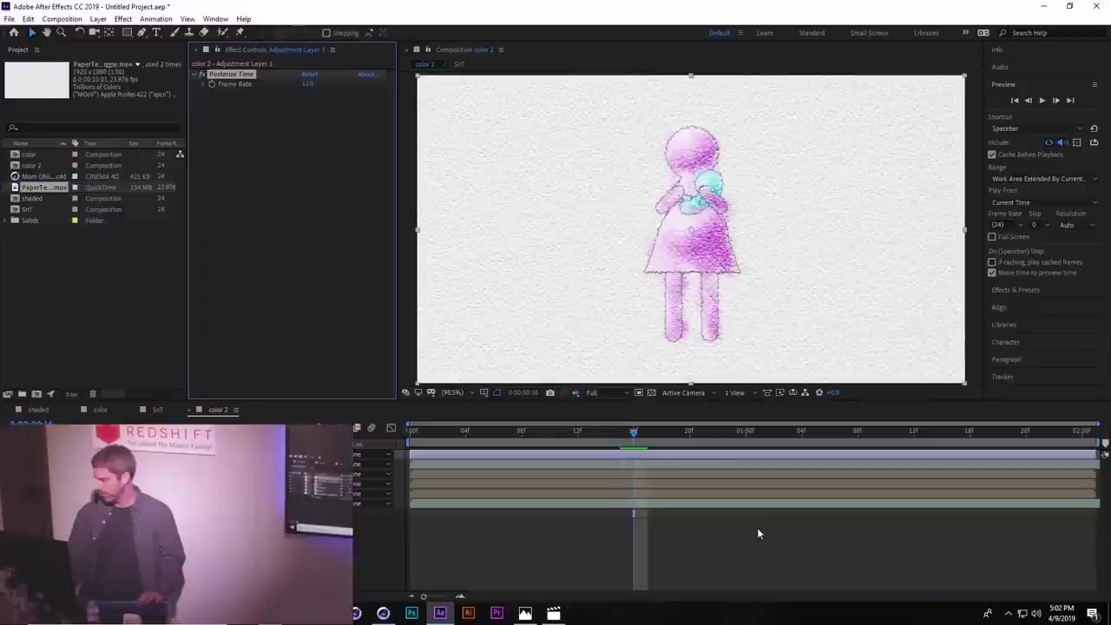
{"action": "left_click", "coordinate": [736, 529]}
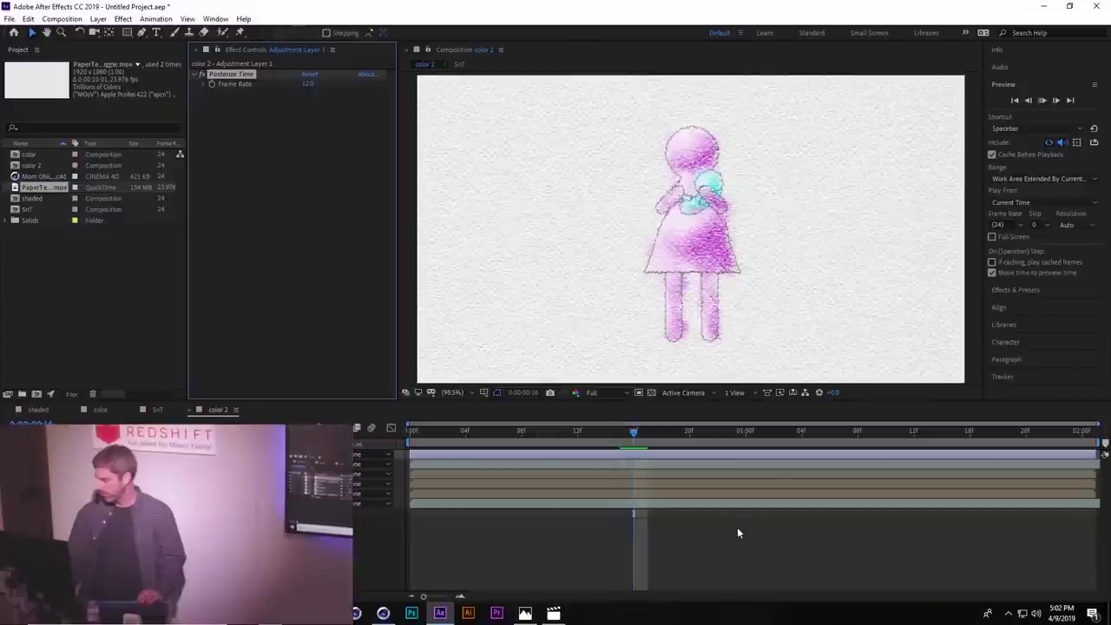
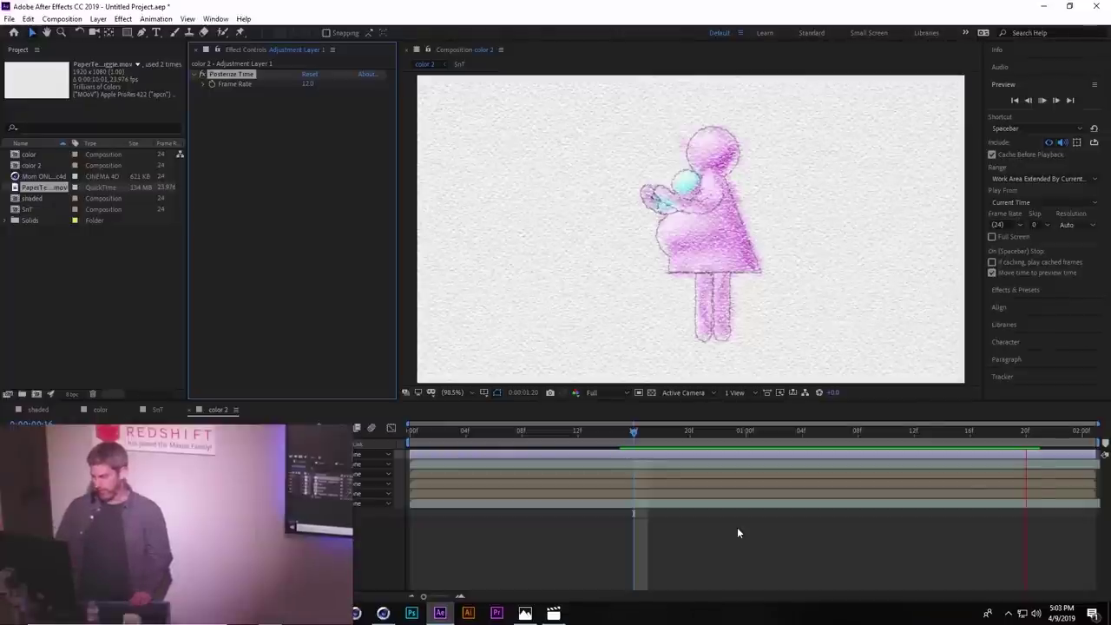
{"action": "key", "text": "space"}
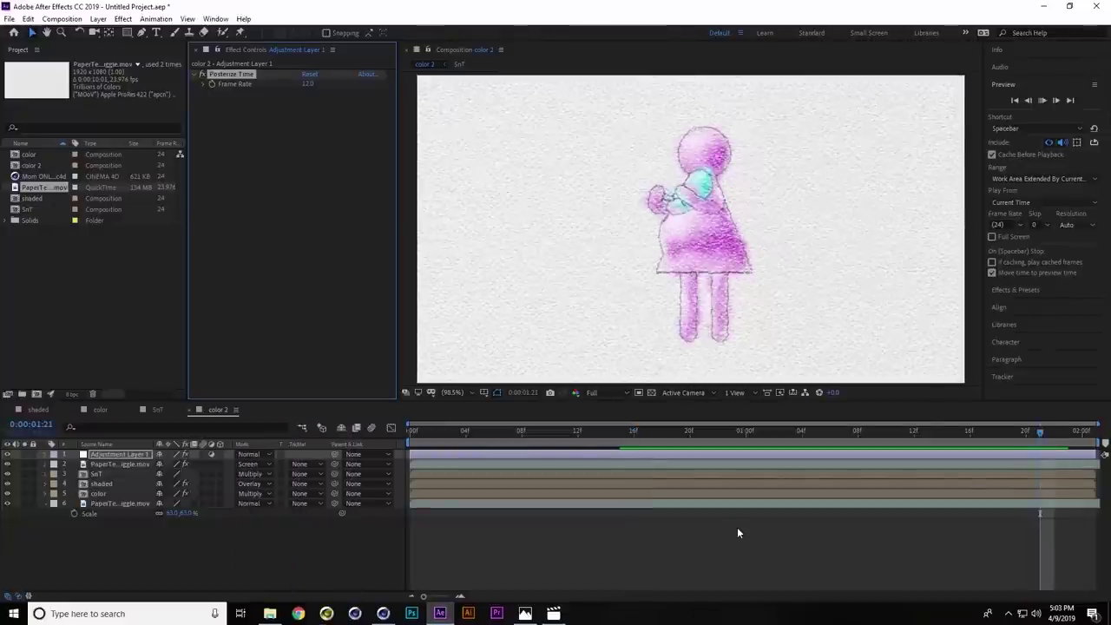
Set the color 2 work area from 0:00:00:15 to 0:00:01:23 and preview that range
{"action": "left_click", "coordinate": [621, 431]}
{"action": "key", "text": "b"}
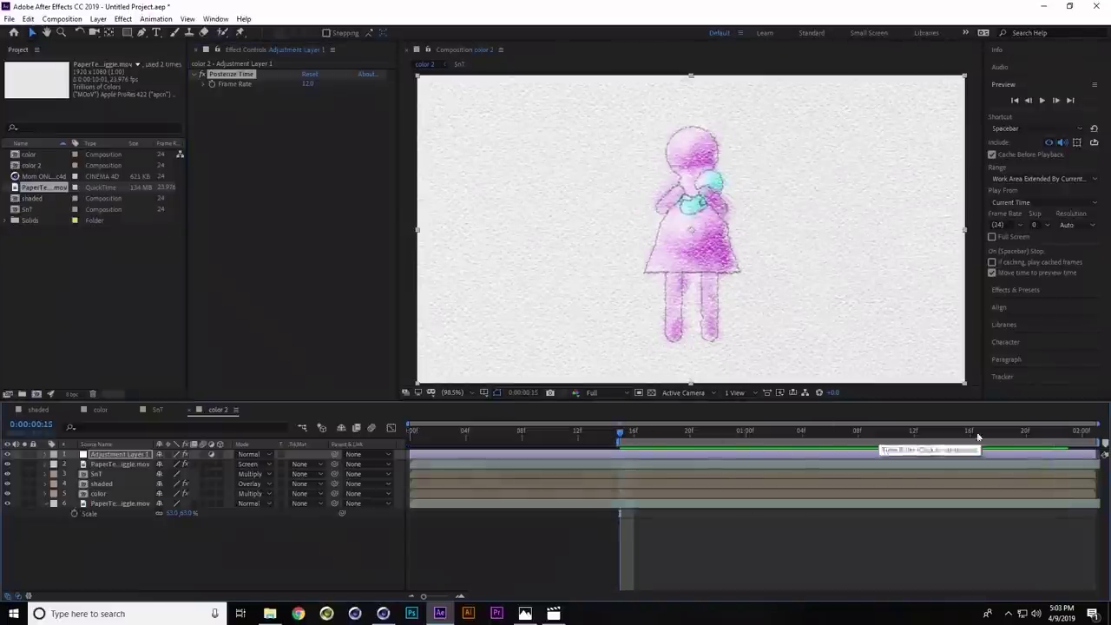
{"action": "left_click", "coordinate": [1066, 439]}
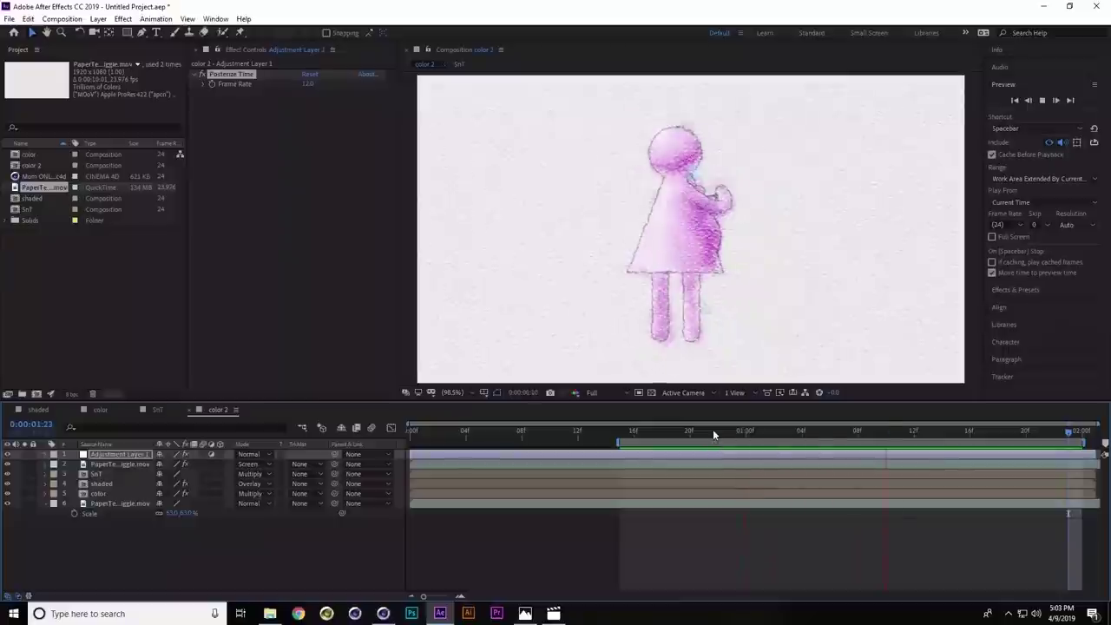
{"action": "key", "text": "space"}
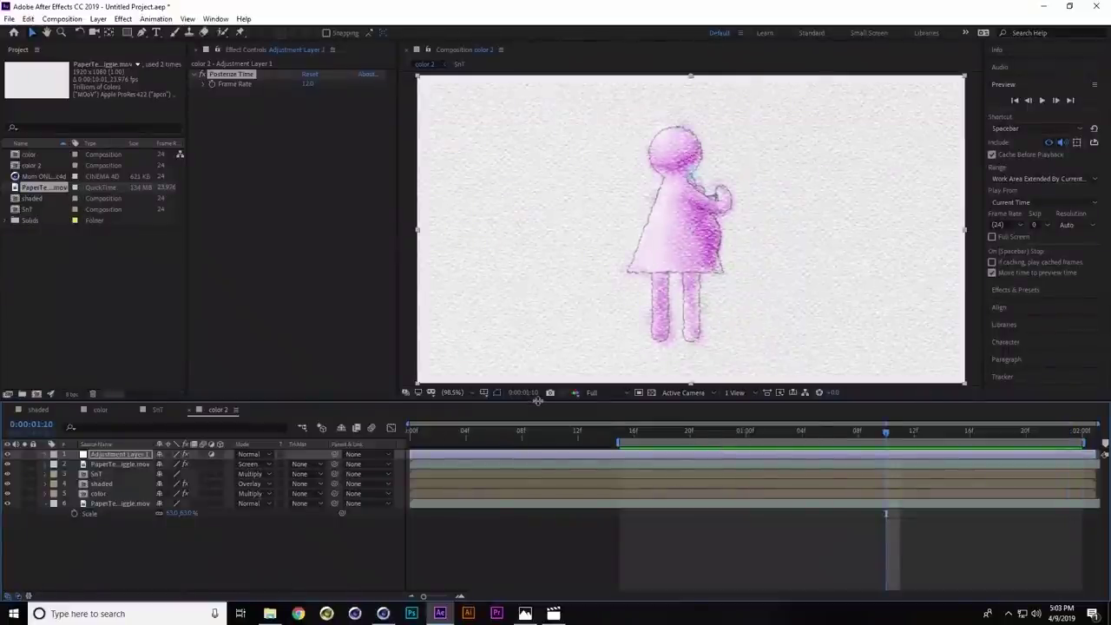
Switch to Cinema 4D, add a torus scaled to about 33 cm wide, tilt it and raise it around the mother figure's legs
{"action": "key", "text": "alt+Tab"}
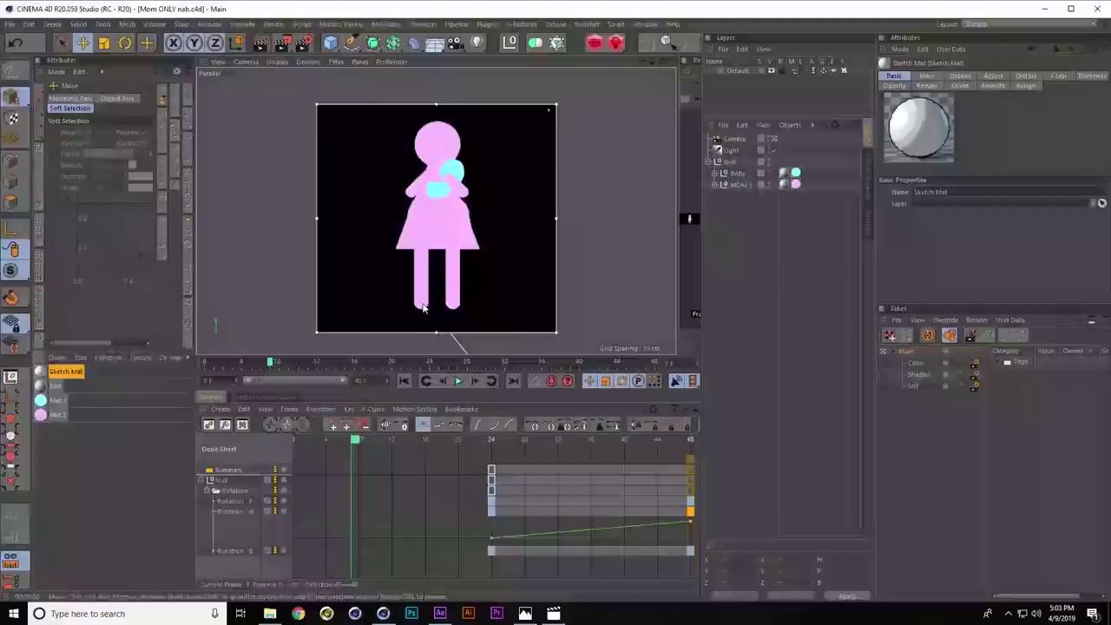
{"action": "left_click", "coordinate": [330, 42]}
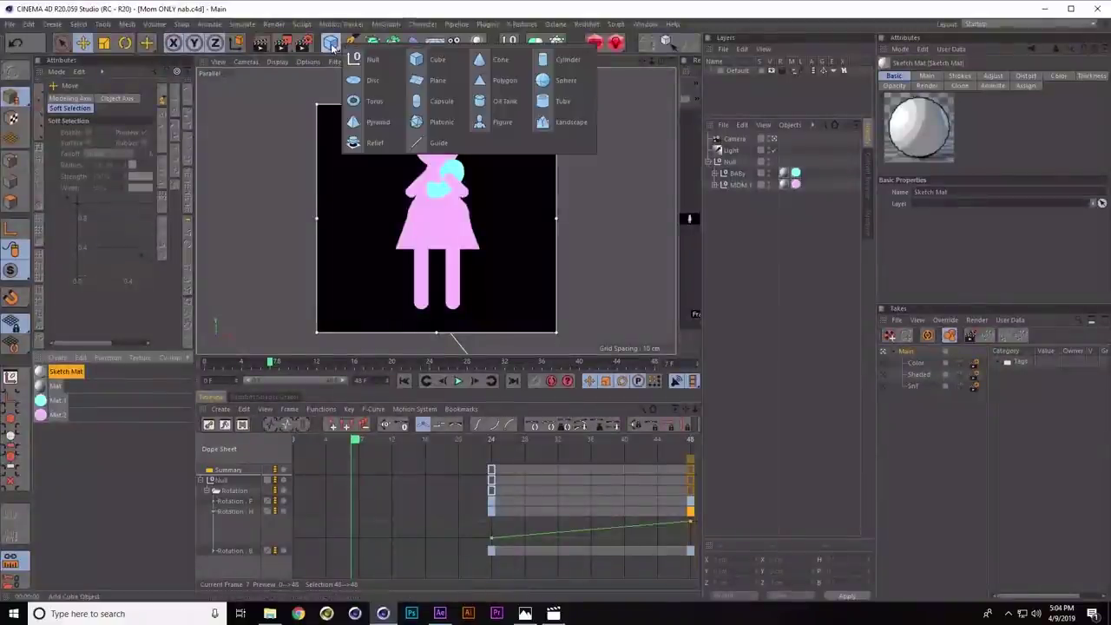
{"action": "left_click", "coordinate": [371, 100]}
{"action": "key", "text": "t"}
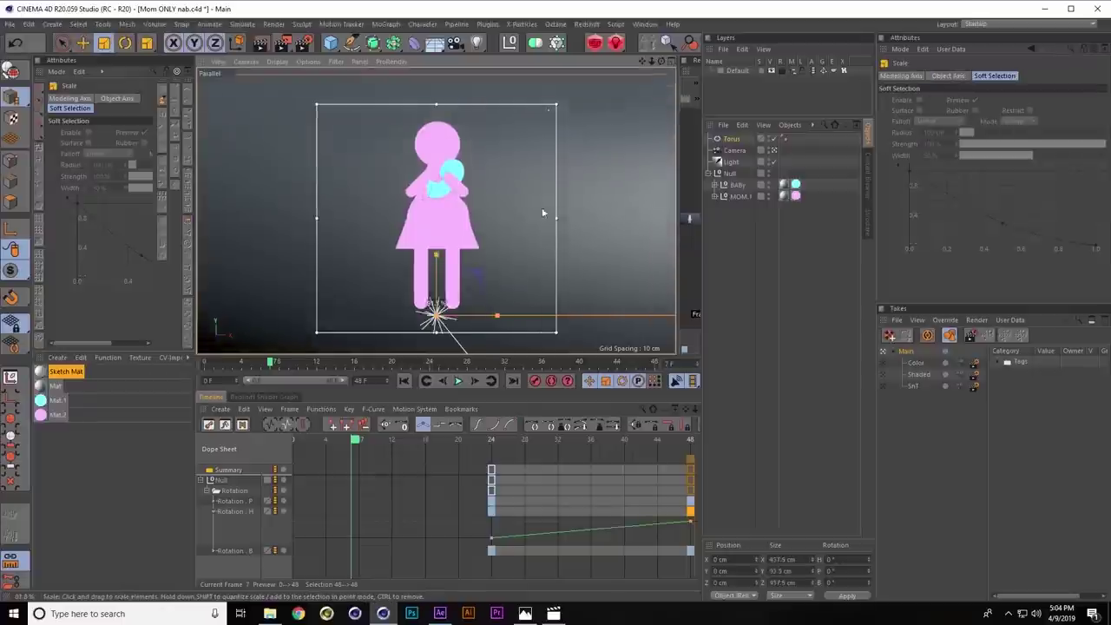
{"action": "left_click_drag", "start_coordinate": [542, 207], "coordinate": [165, 288]}
{"action": "key", "text": "r"}
{"action": "left_click_drag", "start_coordinate": [387, 285], "coordinate": [462, 259]}
{"action": "key", "text": "e"}
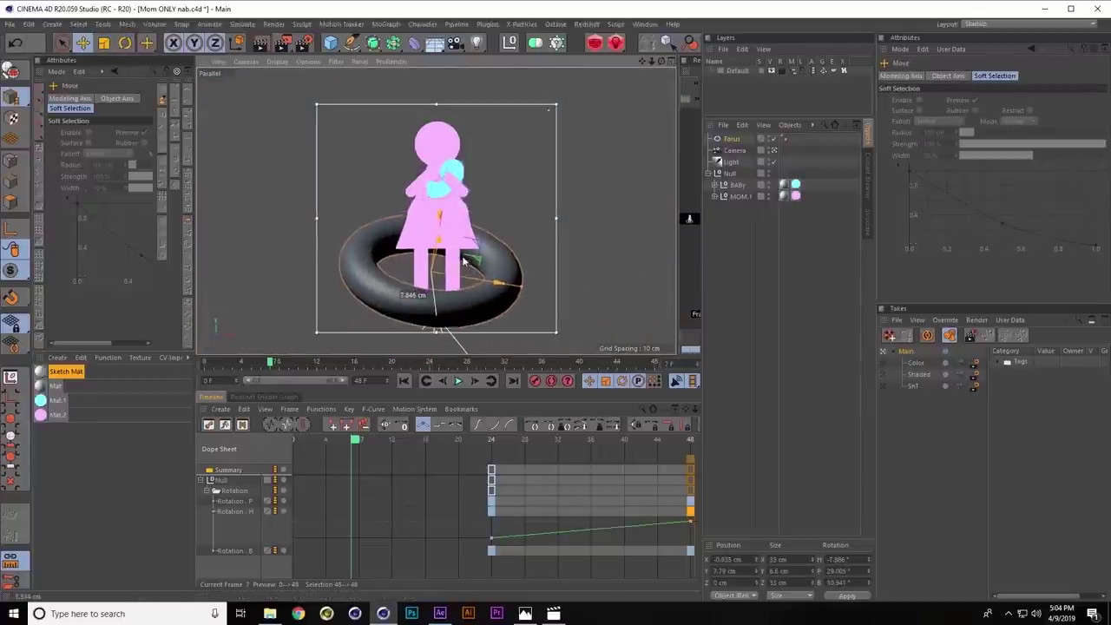
Raise the torus to about 8.7 cm in Y and record a keyframe for it at frame 4
{"action": "key", "text": "ctrl+r"}
{"action": "left_click_drag", "start_coordinate": [357, 444], "coordinate": [330, 442]}
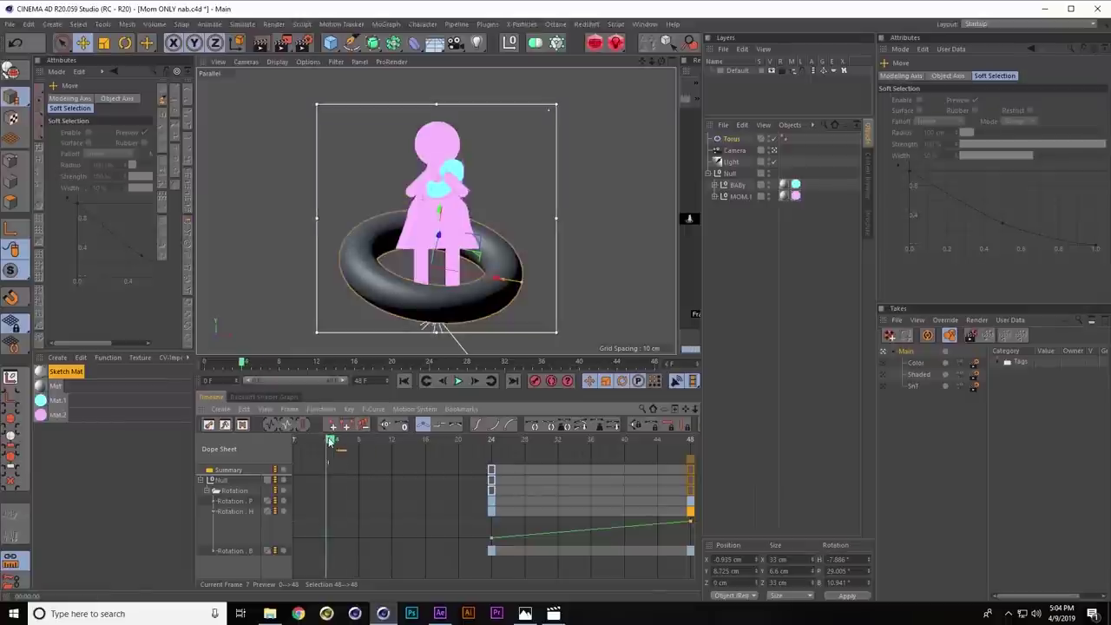
{"action": "left_click", "coordinate": [535, 383]}
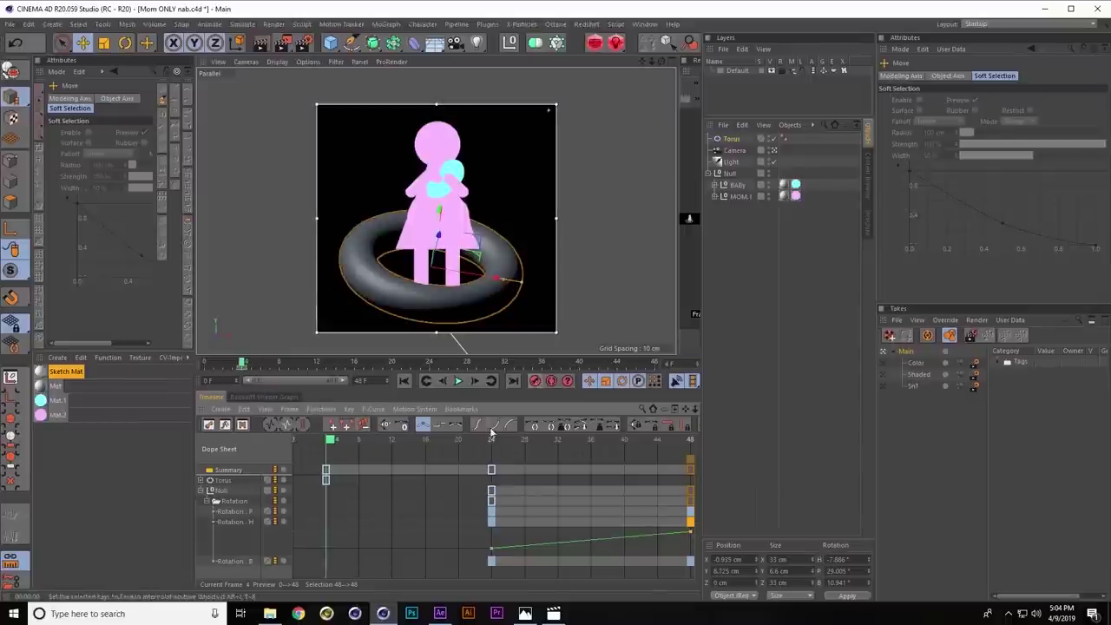
At frame 43, move the torus up around the mother's head, rotate it to a new tilt, record a keyframe and return to frame 0
{"action": "key", "text": "F8"}
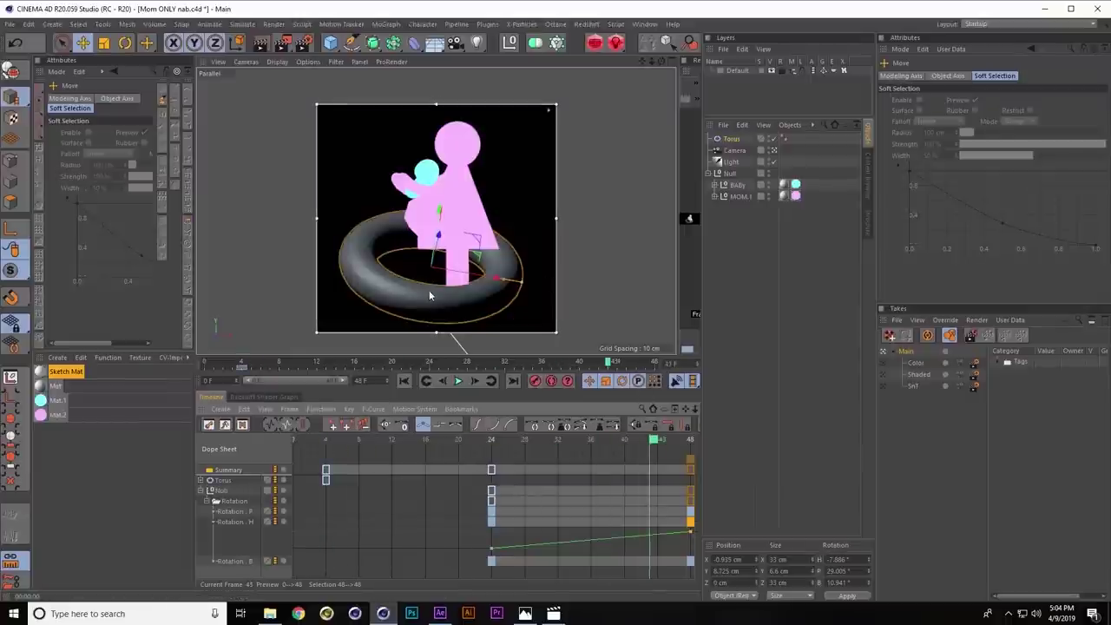
{"action": "mouse_move", "coordinate": [429, 290]}
{"action": "left_mouse_down"}
{"action": "mouse_move", "coordinate": [451, 176]}
{"action": "mouse_move", "coordinate": [472, 153]}
{"action": "mouse_move", "coordinate": [622, 298]}
{"action": "left_mouse_up"}
{"action": "key", "text": "r"}
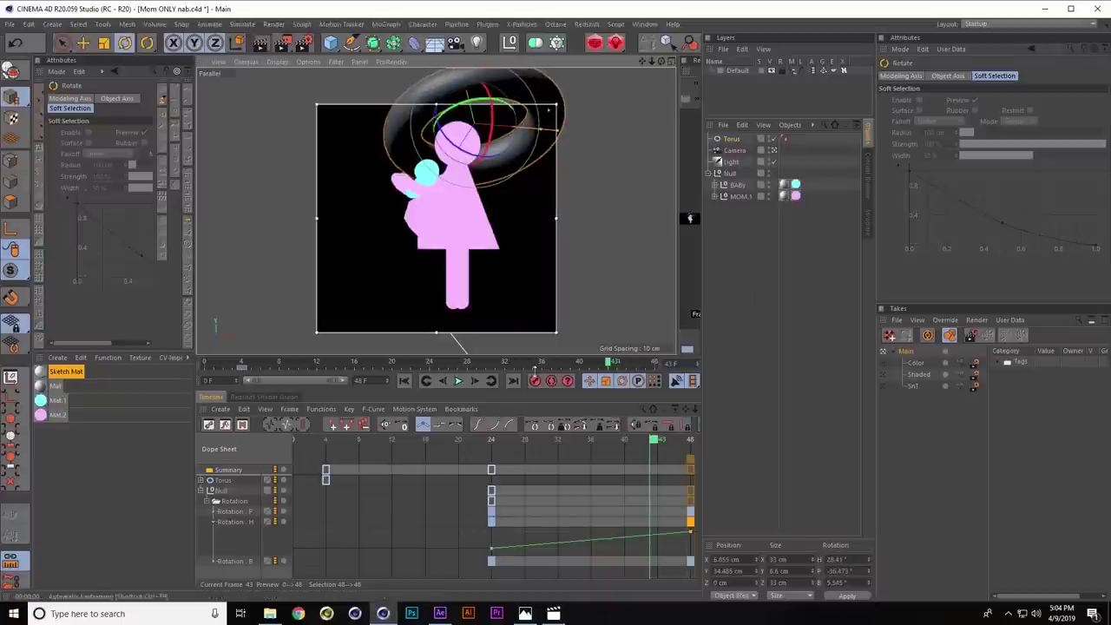
{"action": "left_click", "coordinate": [535, 380]}
{"action": "left_click_drag", "start_coordinate": [644, 440], "coordinate": [263, 442]}
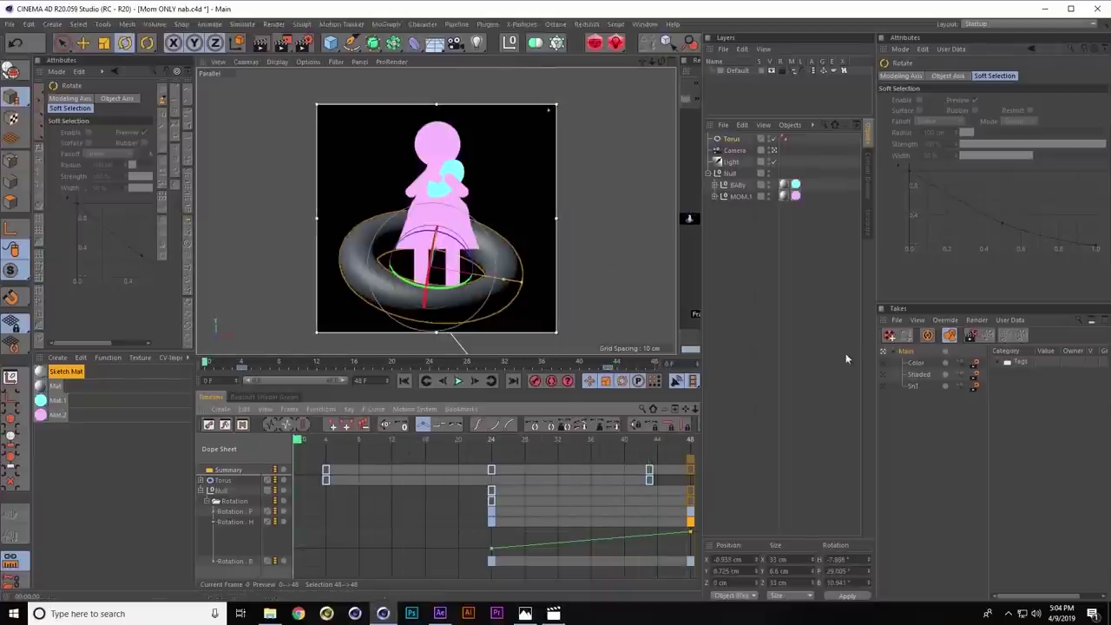
Copy the baby's material tags onto the torus and reorder them so the cyan Mat.1 tag comes last
{"action": "left_click_drag", "start_coordinate": [806, 172], "coordinate": [785, 141]}
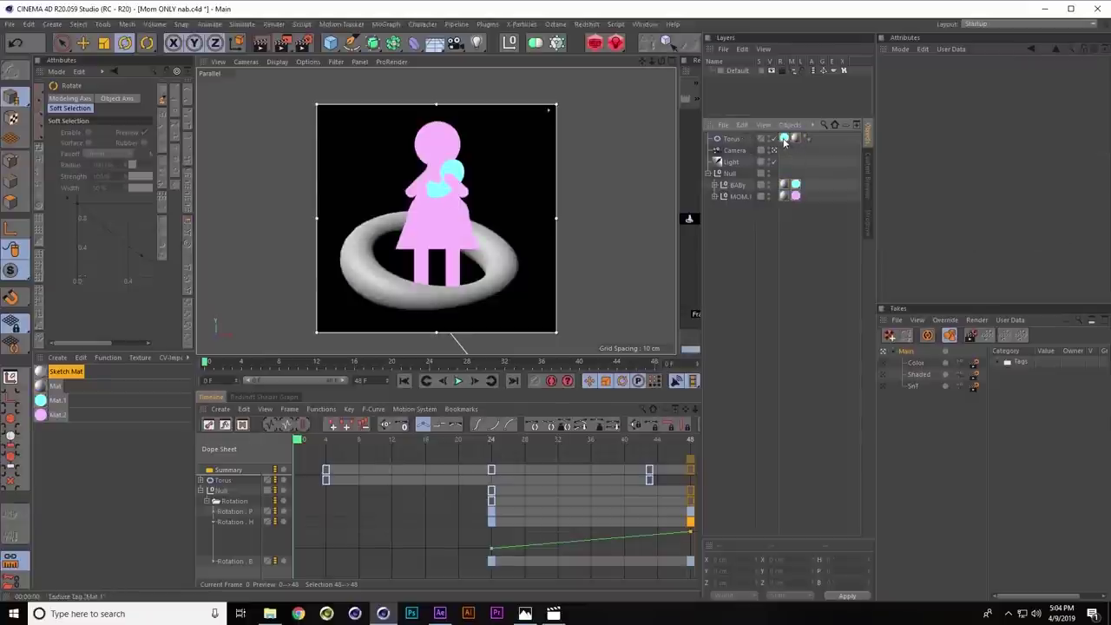
{"action": "left_click", "coordinate": [783, 140]}
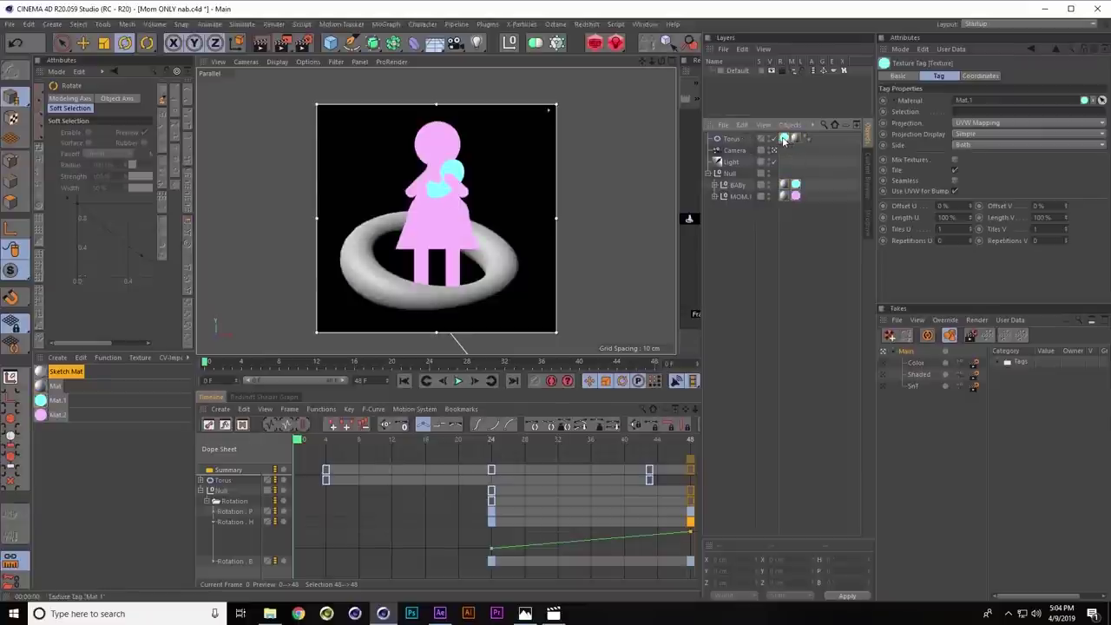
{"action": "left_click_drag", "start_coordinate": [819, 137], "coordinate": [819, 137]}
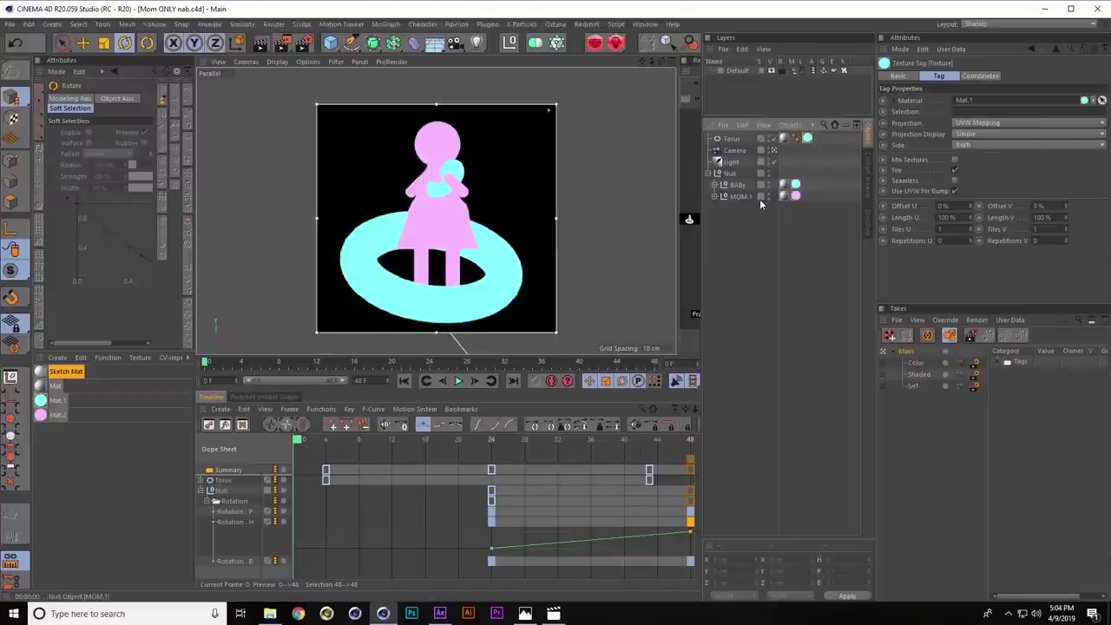
Switch to After Effects, extend the work area start to the composition's beginning and preview the torus animation from 0:00:00:04
{"action": "key", "text": "alt+Tab"}
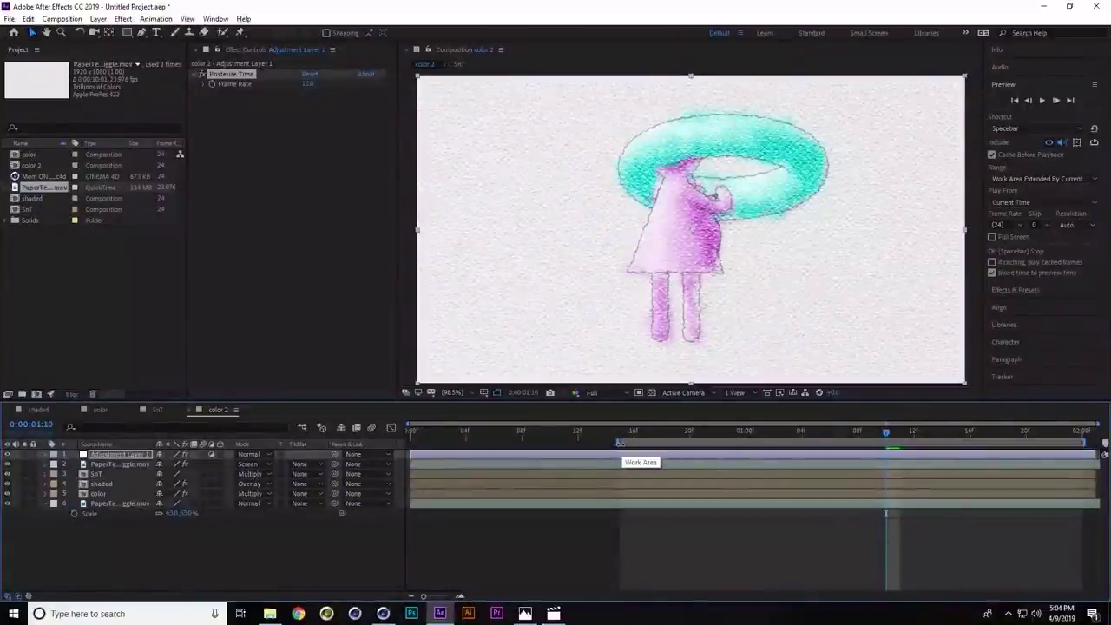
{"action": "left_click_drag", "start_coordinate": [622, 443], "coordinate": [410, 443]}
{"action": "left_click", "coordinate": [469, 432]}
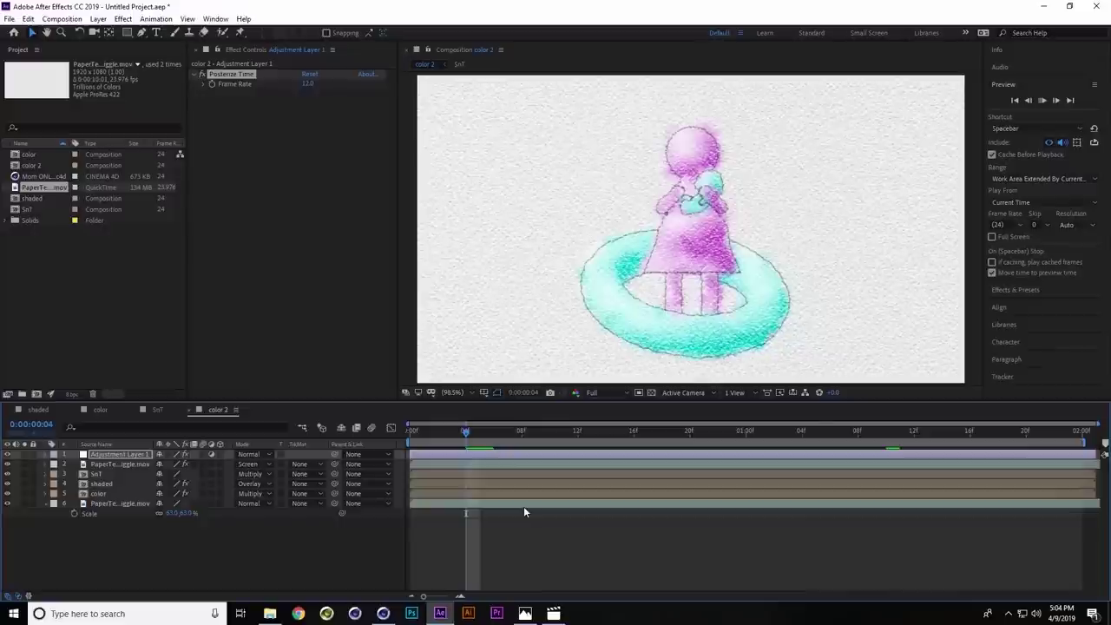
{"action": "key", "text": "space"}
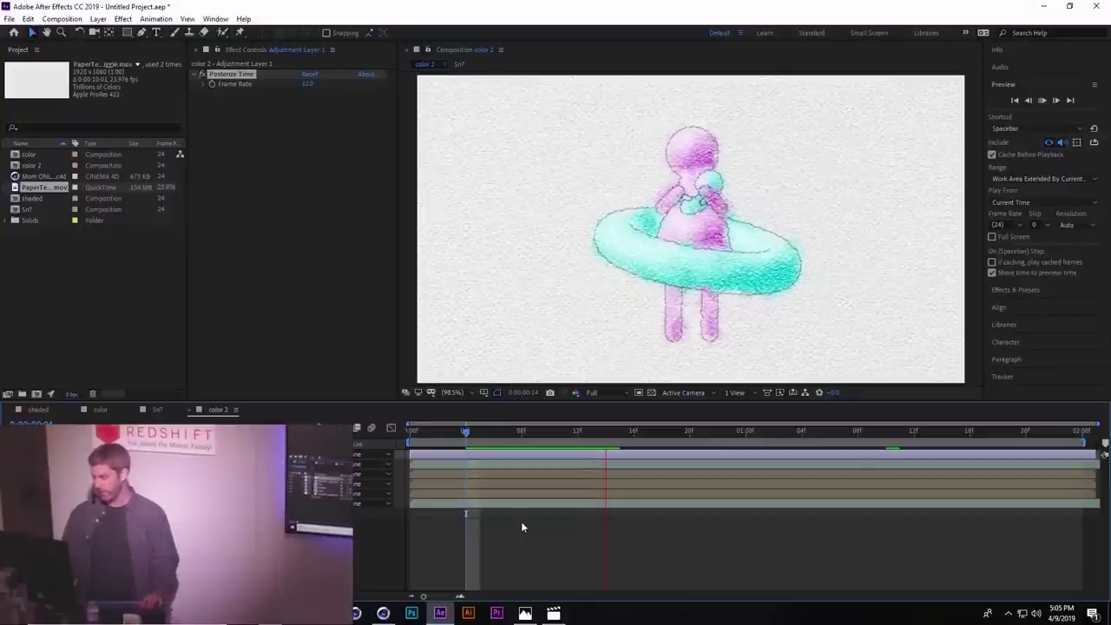
{"action": "key", "text": "space"}
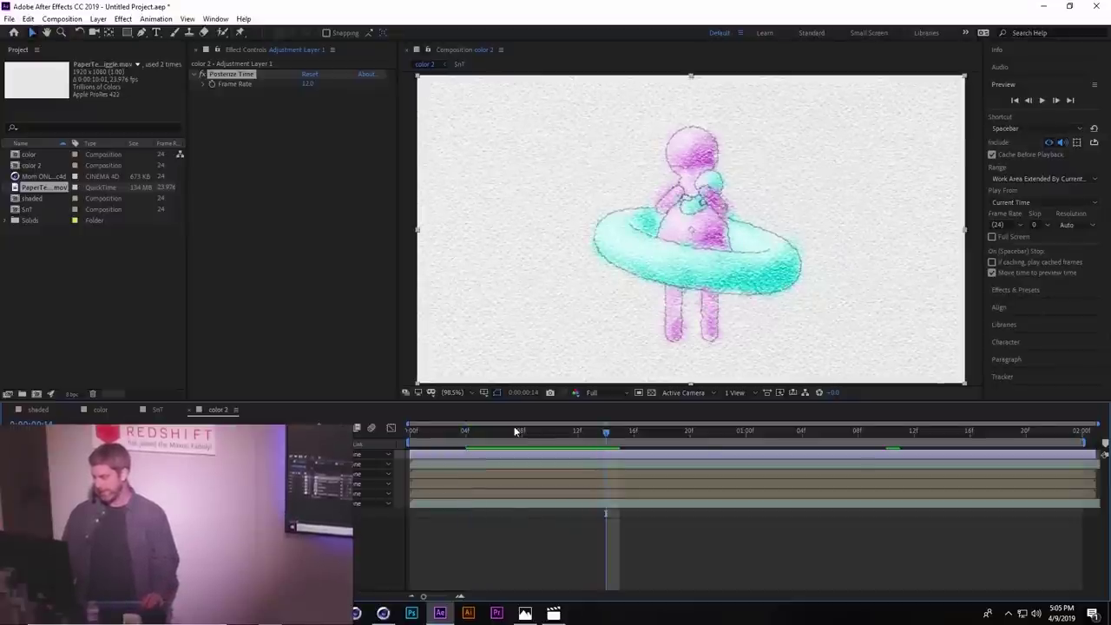
Limit the work area to 0:00:00:04 through 0:00:00:17 and preview the looping torus animation
{"action": "left_click", "coordinate": [464, 431]}
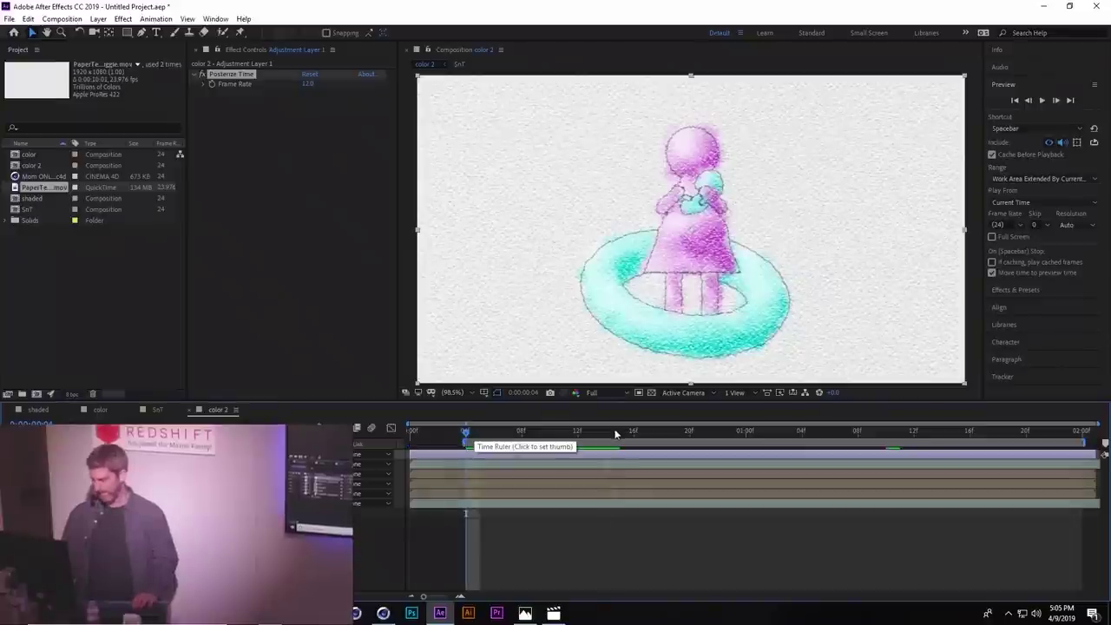
{"action": "left_click", "coordinate": [646, 431]}
{"action": "key", "text": "n"}
{"action": "key", "text": "space"}
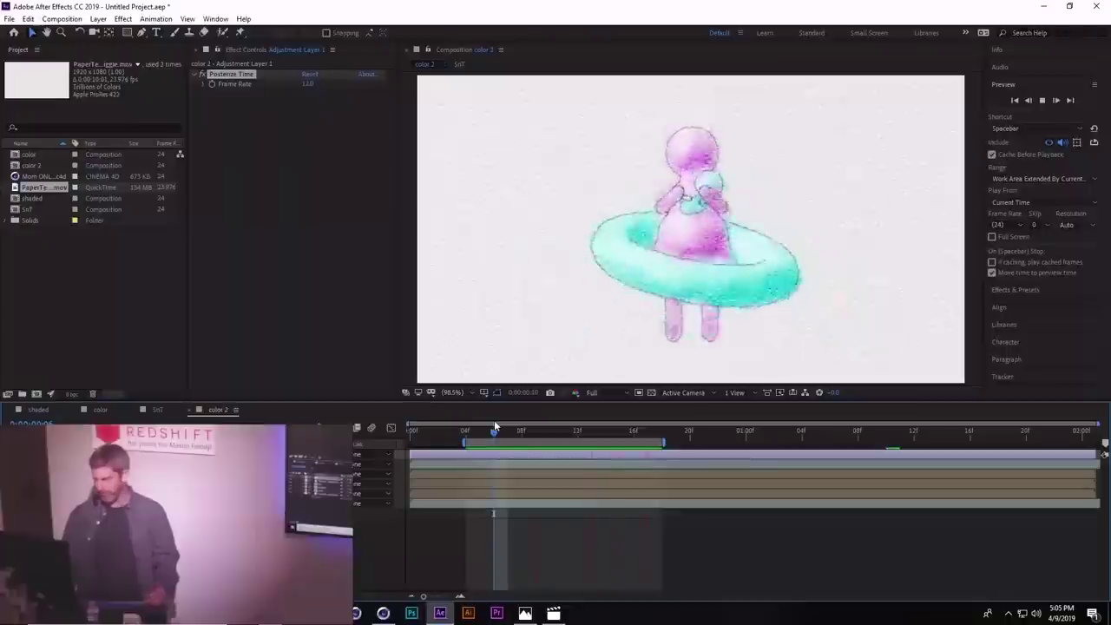
{"action": "key", "text": "space"}
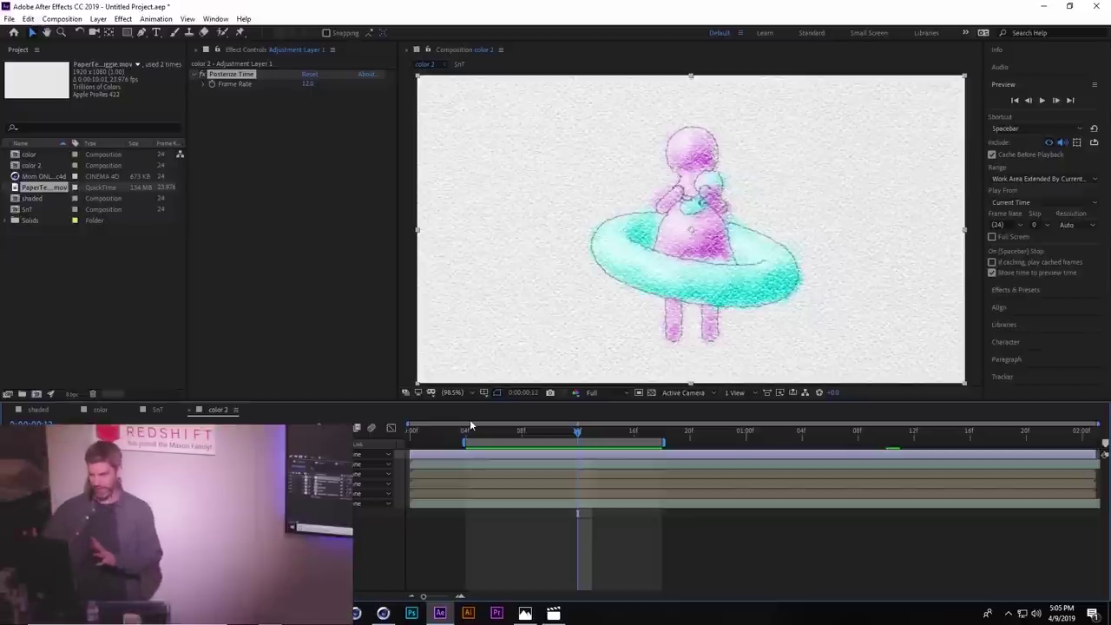
{"action": "key", "text": "space"}
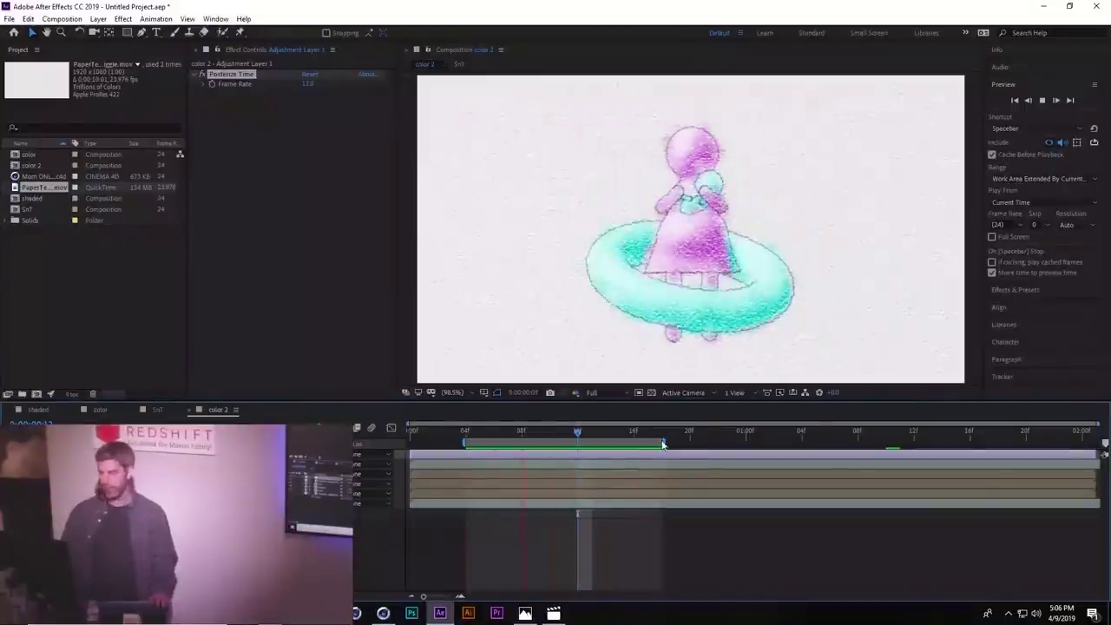
{"action": "key", "text": "space"}
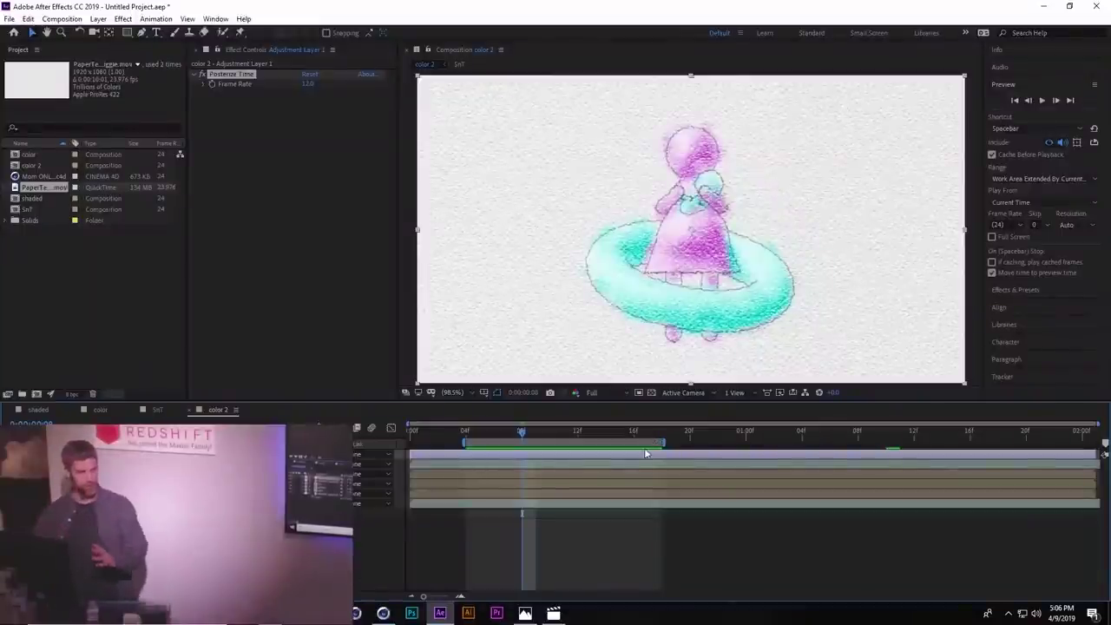
Switch to File Explorer, open the 3_Sakitumi folder within _PRESENTATION-2019-FILES, and play the Sakitumi-output-25 video
{"action": "key", "text": "alt+Tab"}
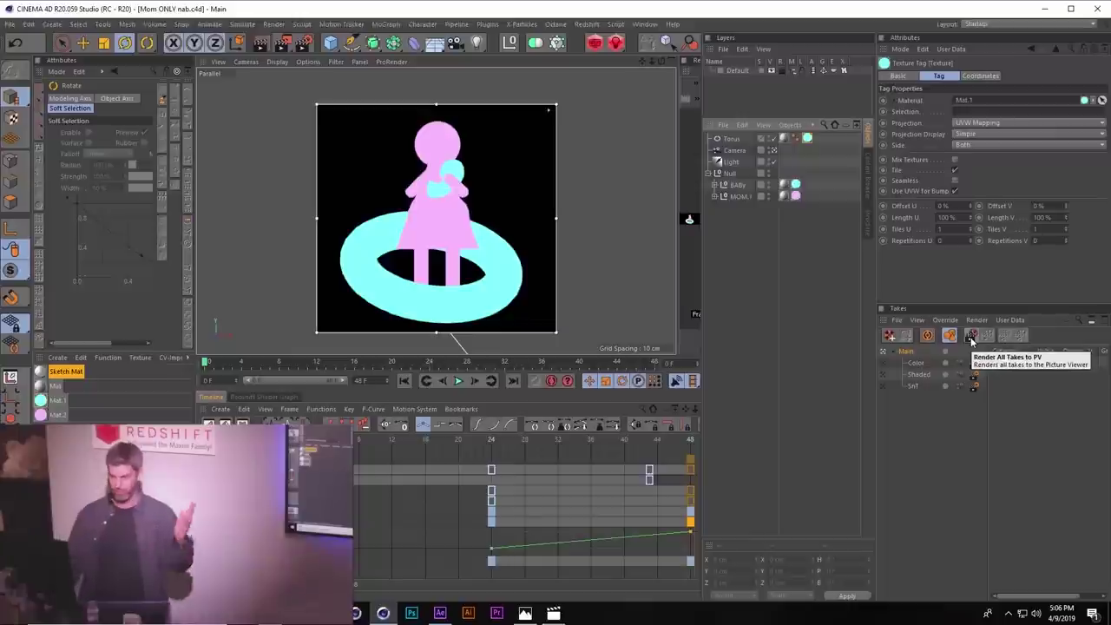
{"action": "left_click", "coordinate": [753, 307]}
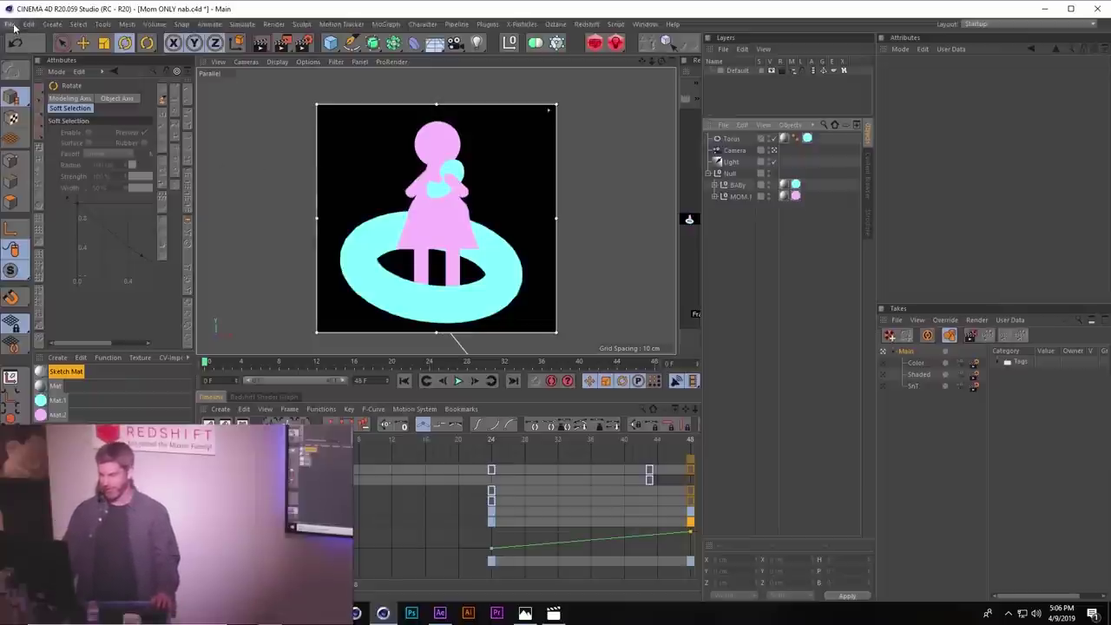
{"action": "key", "text": "alt+Tab"}
{"action": "key", "text": "alt+Tab"}
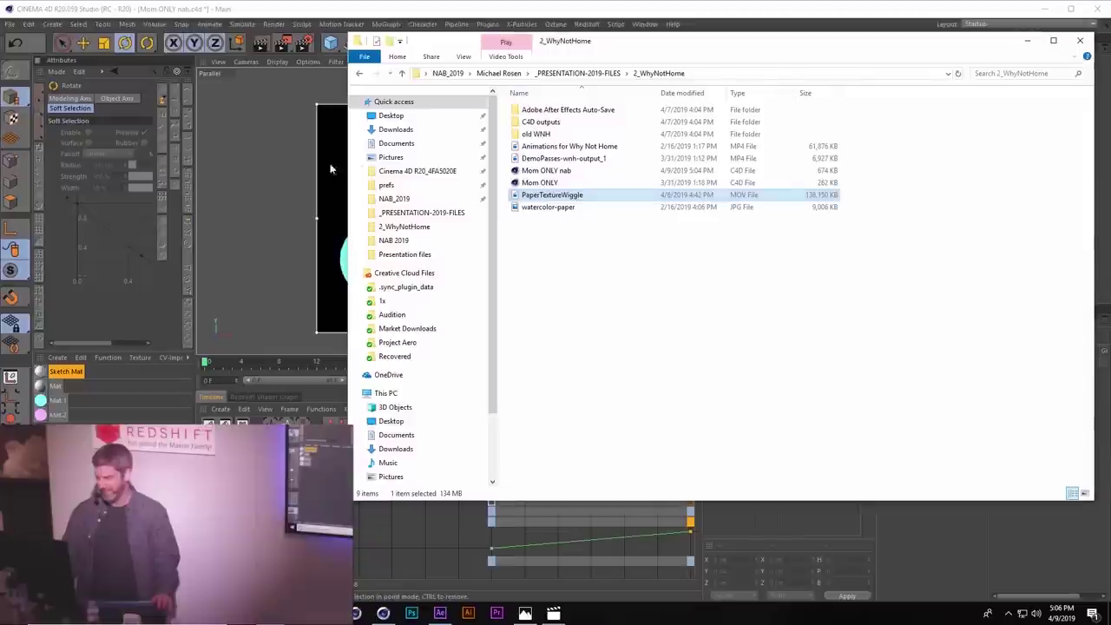
{"action": "left_click", "coordinate": [578, 73]}
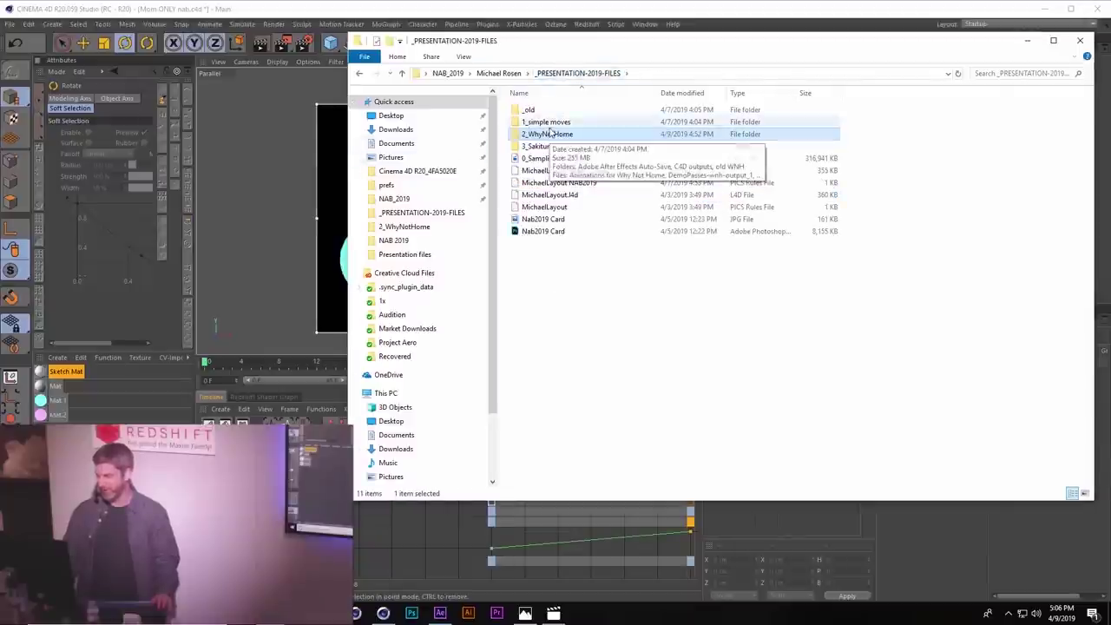
{"action": "double_click", "coordinate": [547, 147]}
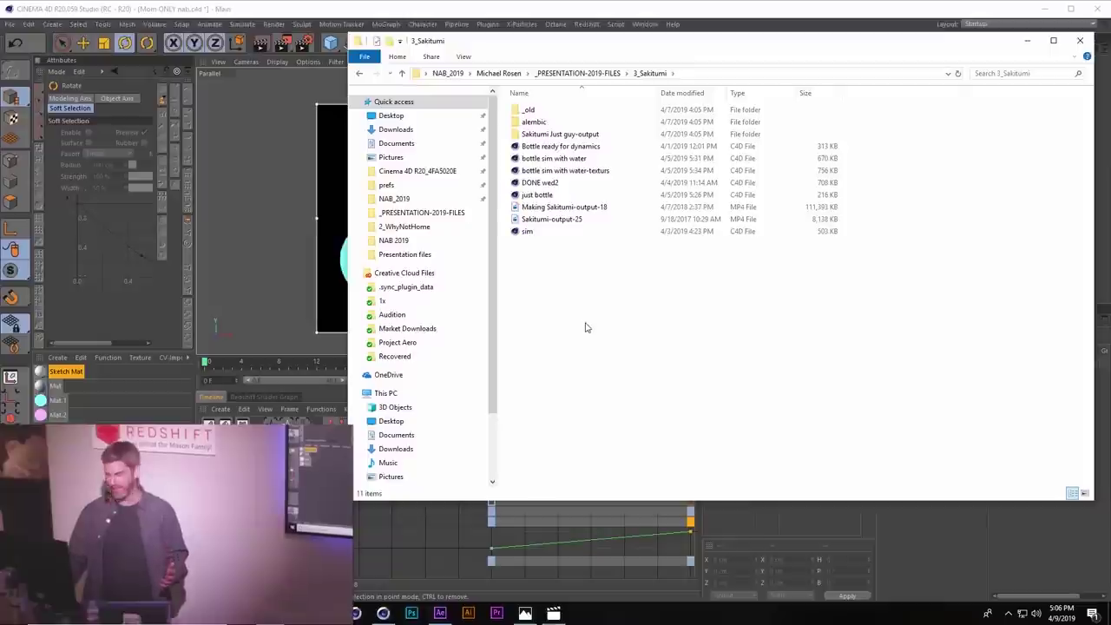
{"action": "double_click", "coordinate": [560, 221]}
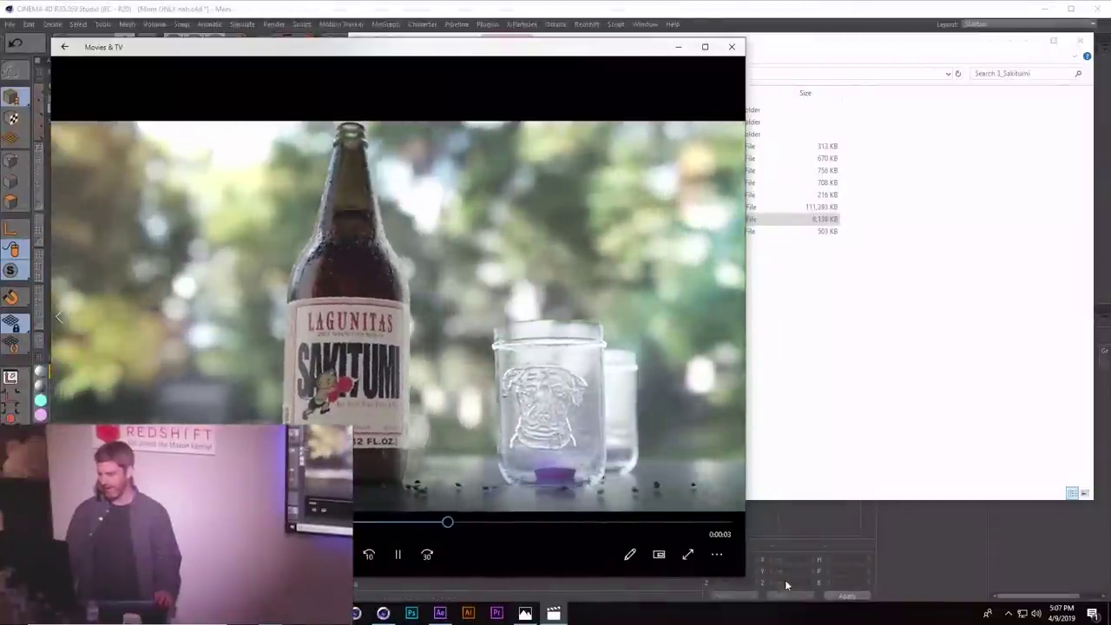
Enlarge the video player window, replay the bottle clip, and close it to return to Cinema 4D
{"action": "left_click_drag", "start_coordinate": [745, 576], "coordinate": [932, 598]}
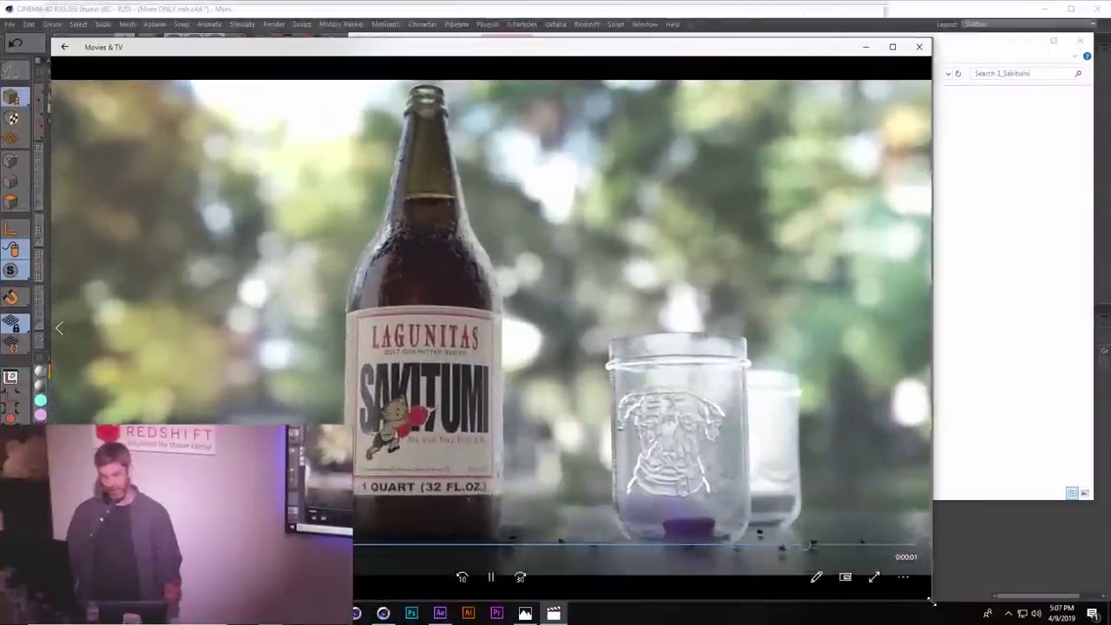
{"action": "left_click_drag", "start_coordinate": [512, 45], "coordinate": [512, 10]}
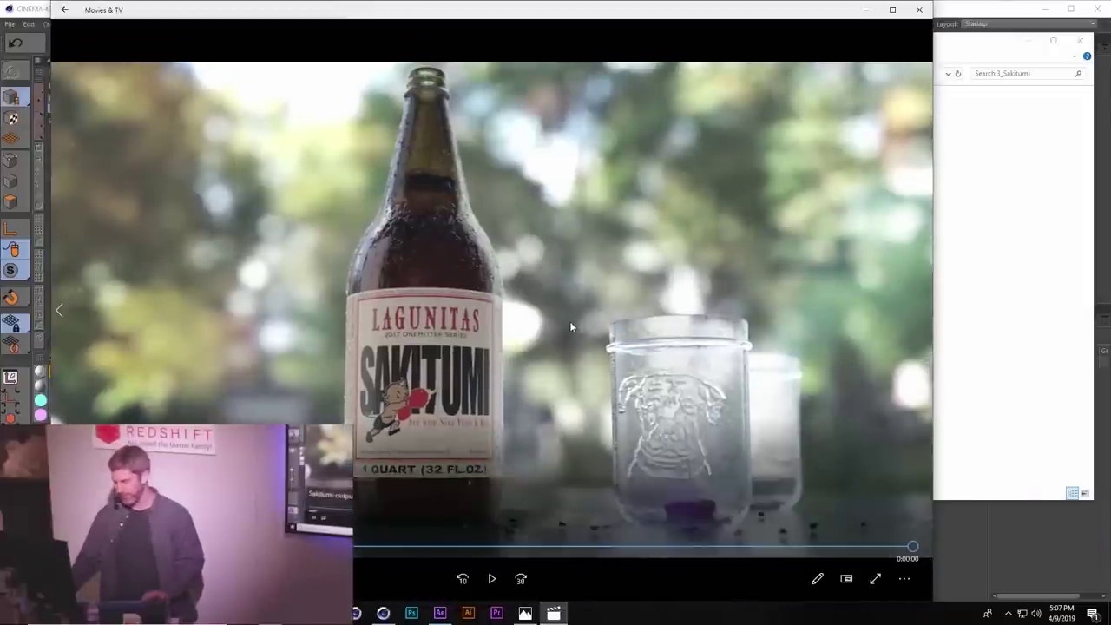
{"action": "left_click", "coordinate": [492, 578]}
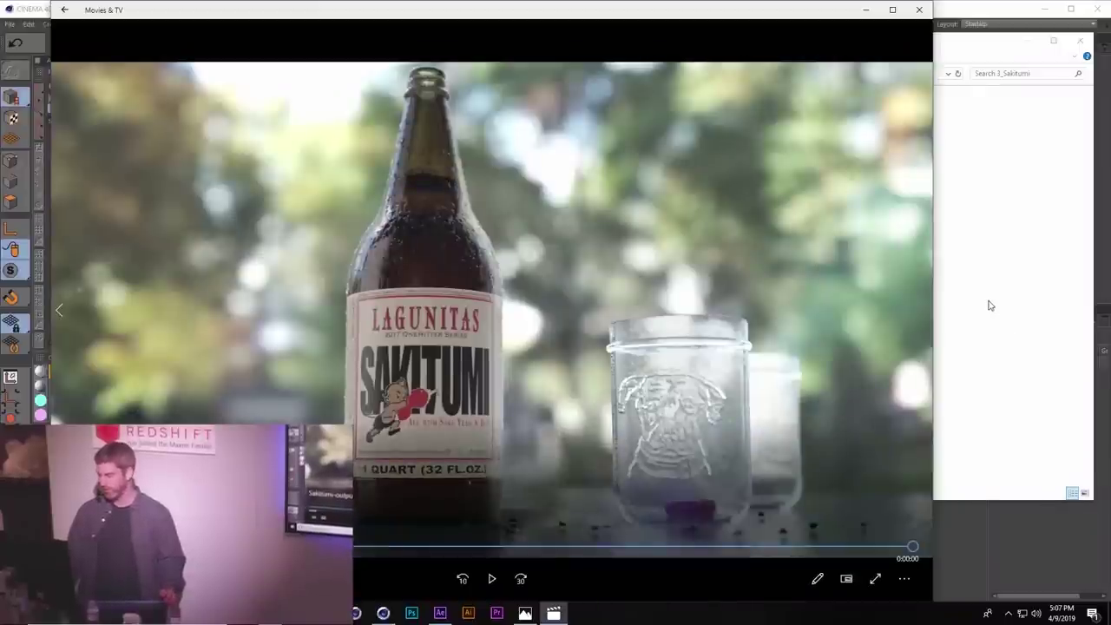
{"action": "left_click", "coordinate": [483, 579]}
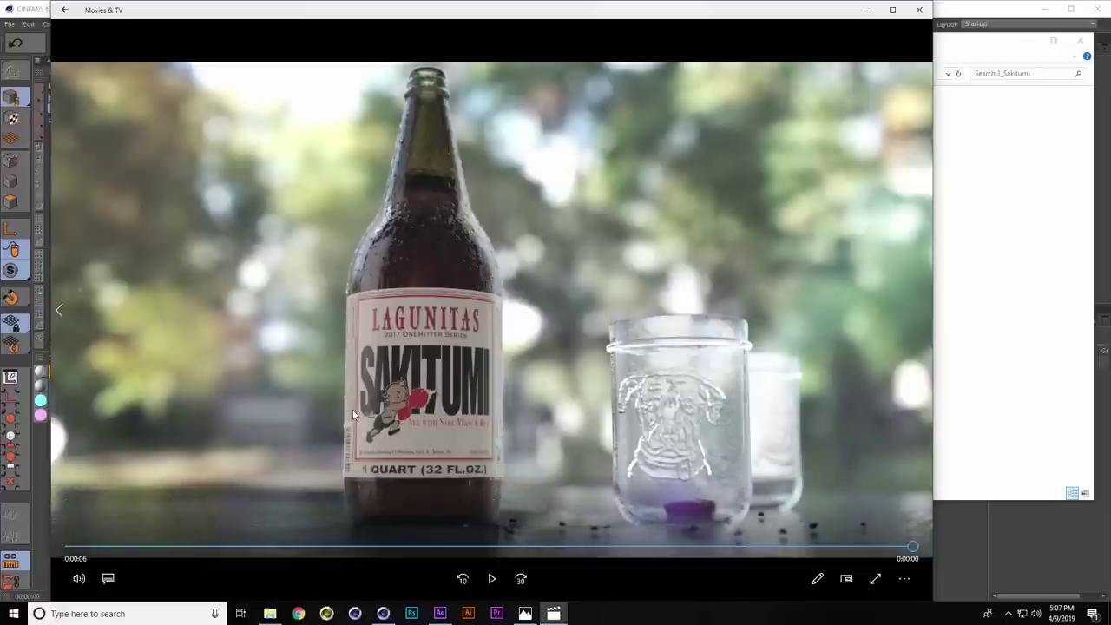
{"action": "left_click", "coordinate": [920, 10]}
{"action": "left_click", "coordinate": [932, 10]}
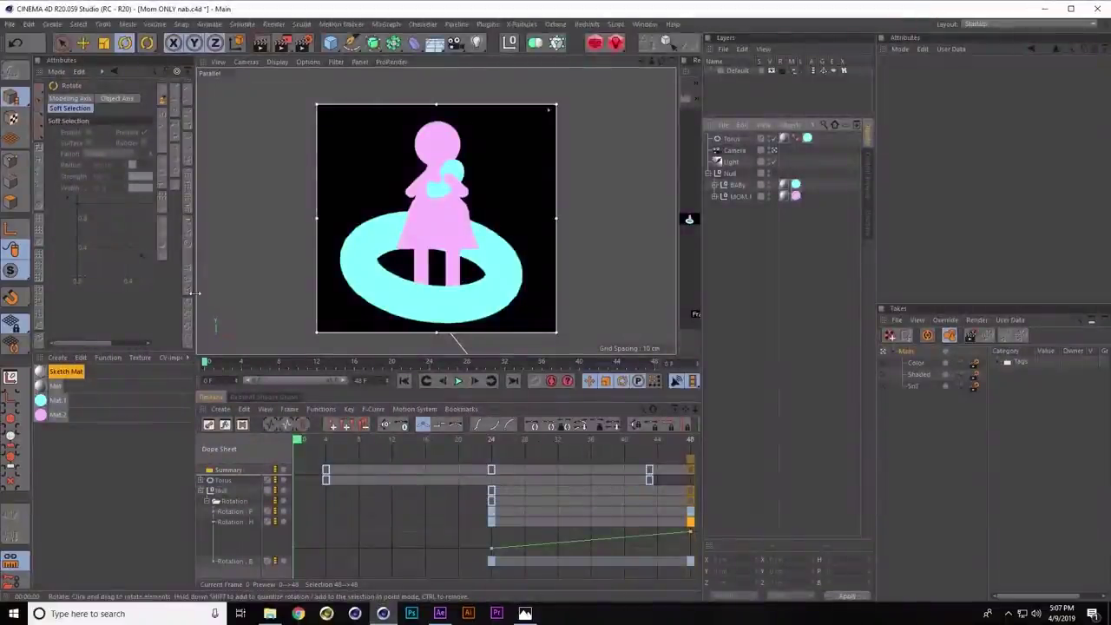
Create a new project and widen the Redshift RenderView beside a four-view viewport layout
{"action": "left_click", "coordinate": [13, 24]}
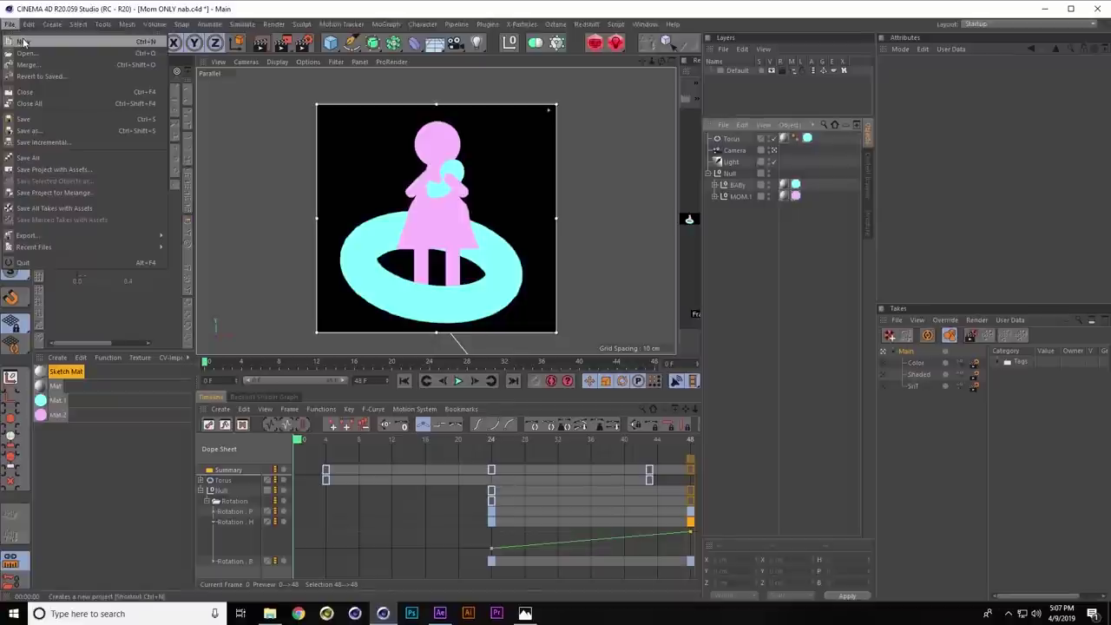
{"action": "left_click", "coordinate": [24, 42]}
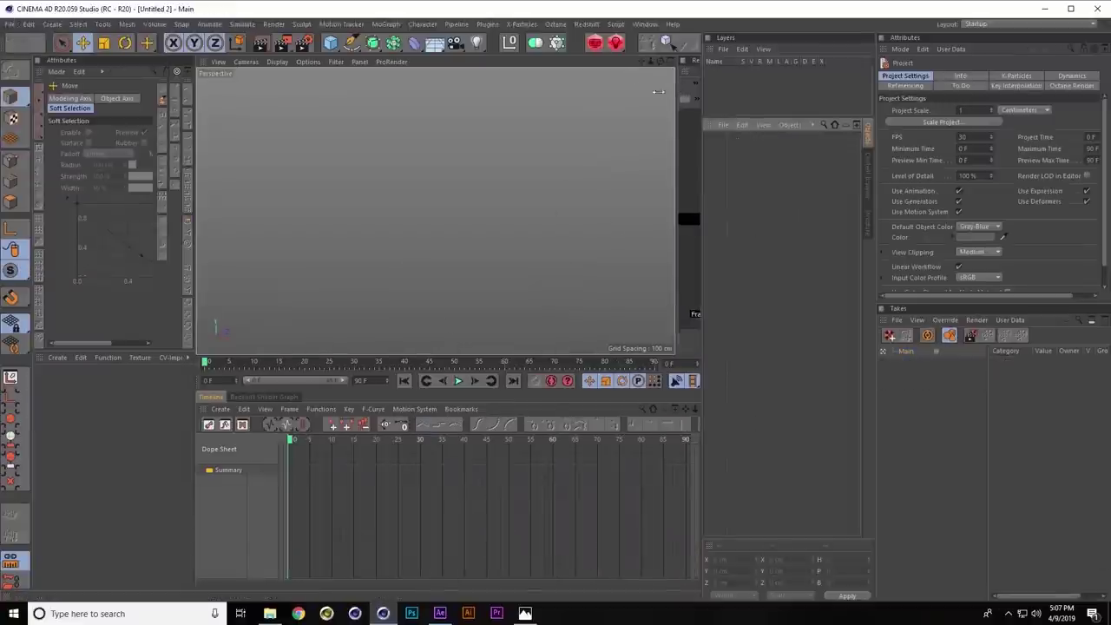
{"action": "left_click_drag", "start_coordinate": [678, 96], "coordinate": [506, 97]}
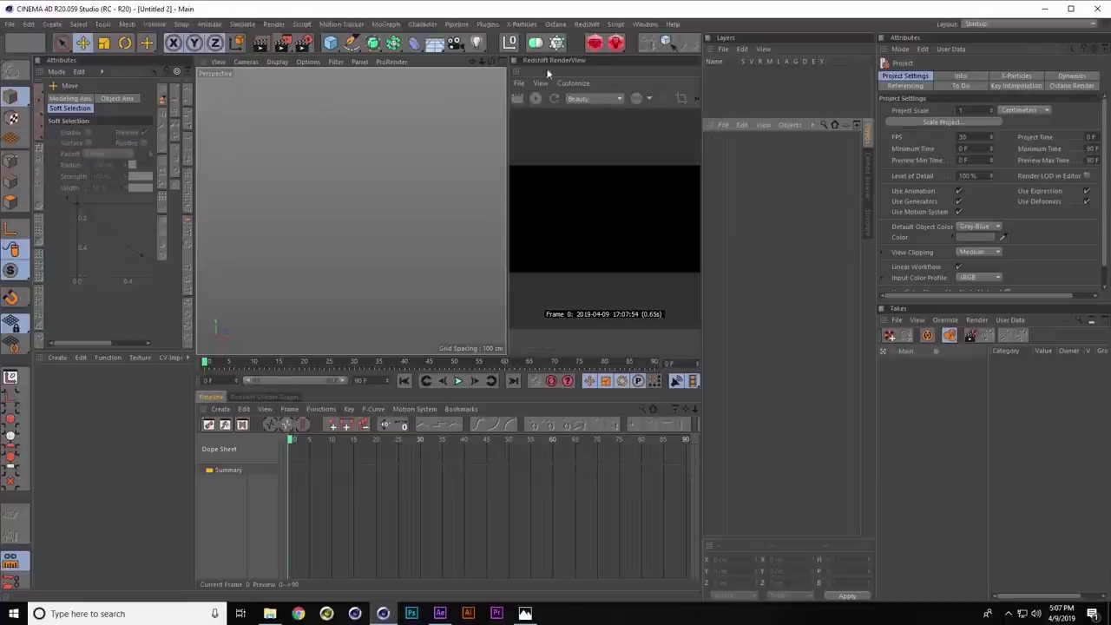
{"action": "left_click", "coordinate": [494, 62]}
Add a plane as the ground and enlarge it to about 1034 by 1190 cm
{"action": "left_click", "coordinate": [333, 47]}
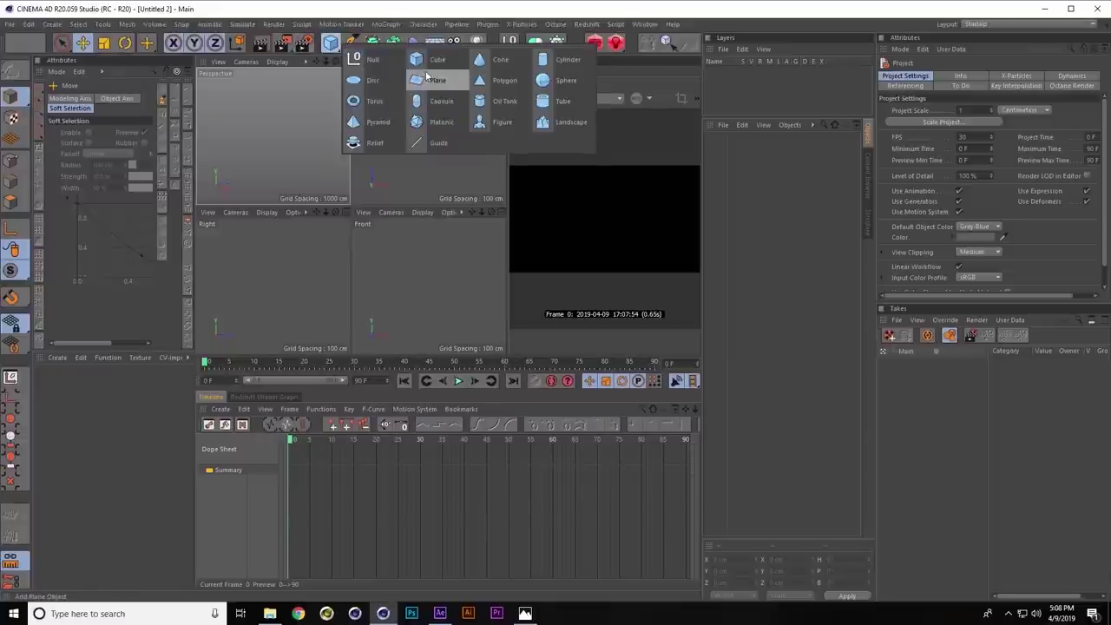
{"action": "left_click", "coordinate": [427, 78]}
{"action": "left_click_drag", "start_coordinate": [303, 148], "coordinate": [624, 216]}
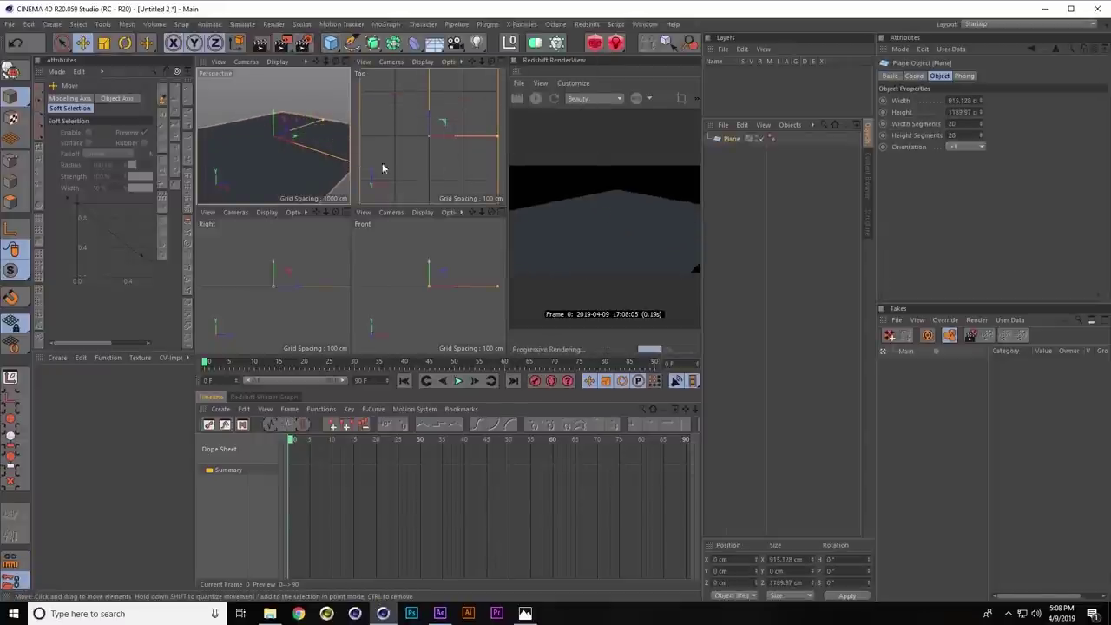
{"action": "mouse_move", "coordinate": [306, 148]}
{"action": "left_mouse_down", "text": "alt"}
{"action": "mouse_move", "coordinate": [297, 155]}
{"action": "mouse_move", "coordinate": [350, 166]}
{"action": "mouse_move", "coordinate": [301, 155]}
{"action": "left_mouse_up", "text": "alt"}
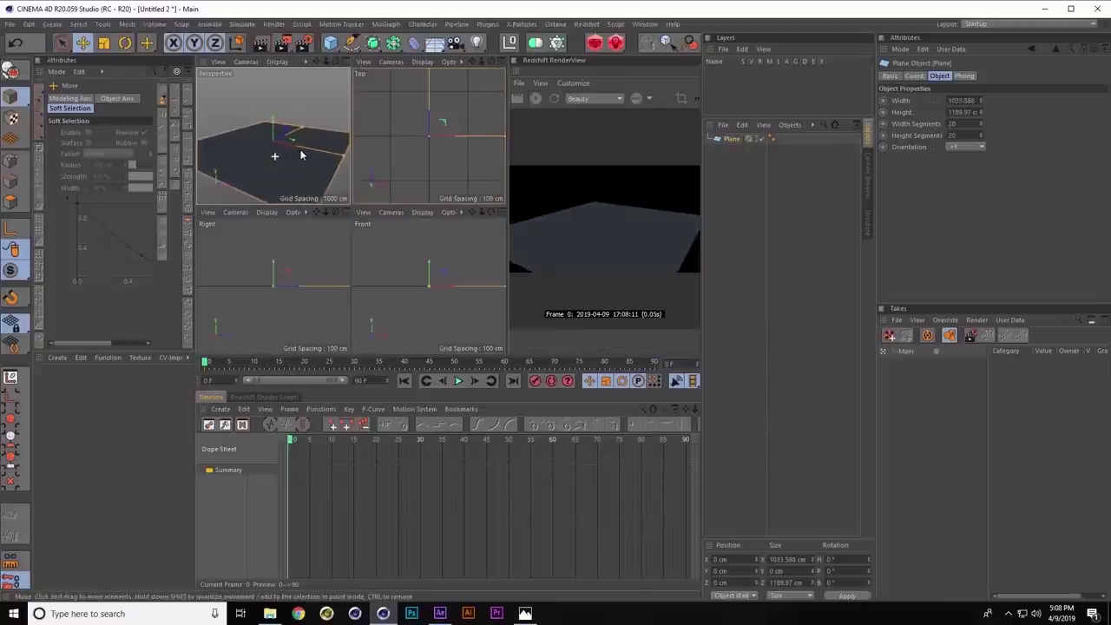
Add a Redshift Dome Light and attach an HDRI Link tag to it
{"action": "left_click", "coordinate": [615, 43]}
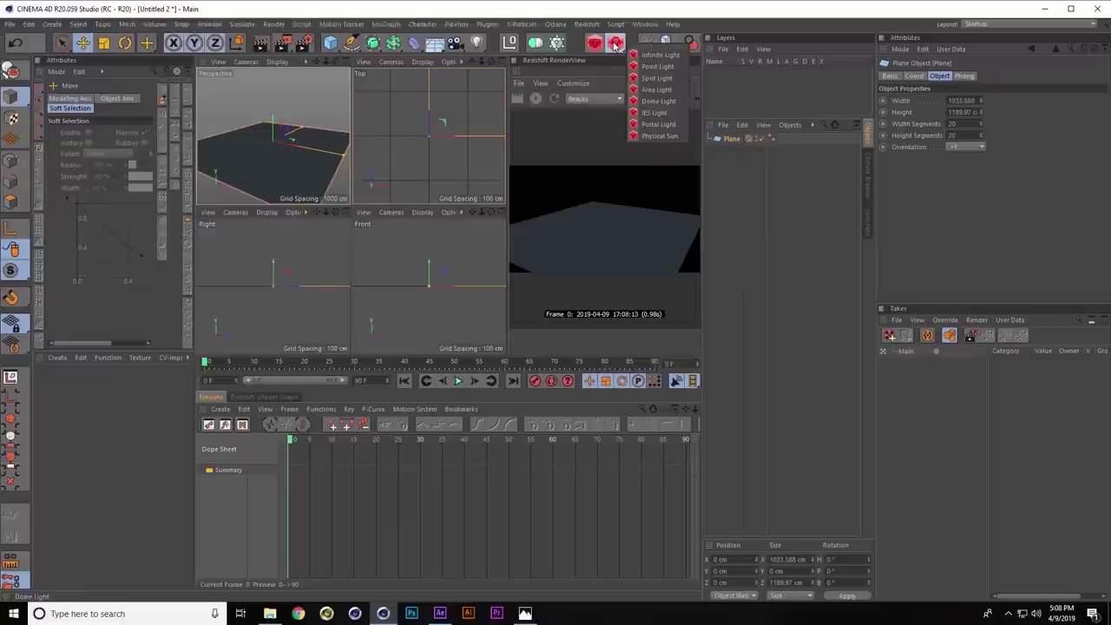
{"action": "left_click", "coordinate": [658, 100]}
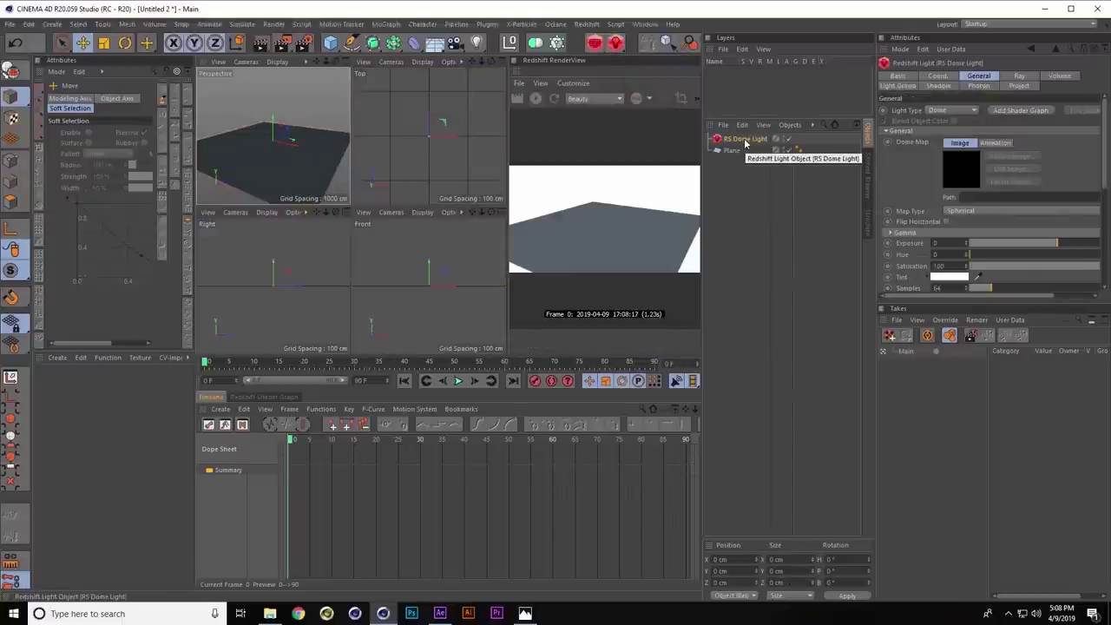
{"action": "right_click", "coordinate": [745, 145]}
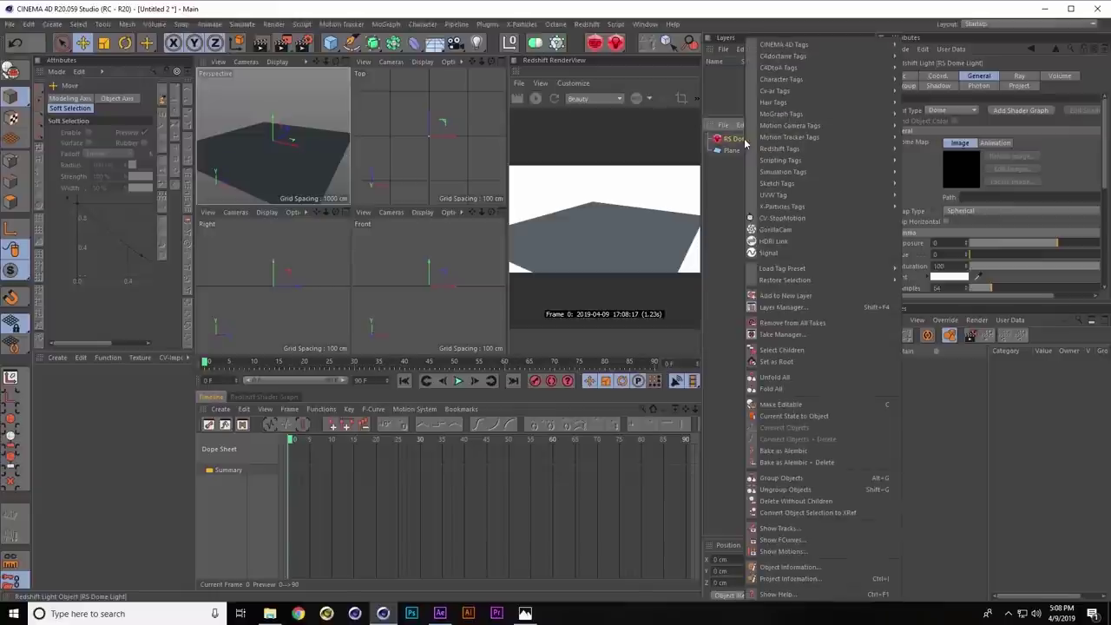
{"action": "mouse_move", "coordinate": [749, 149]}
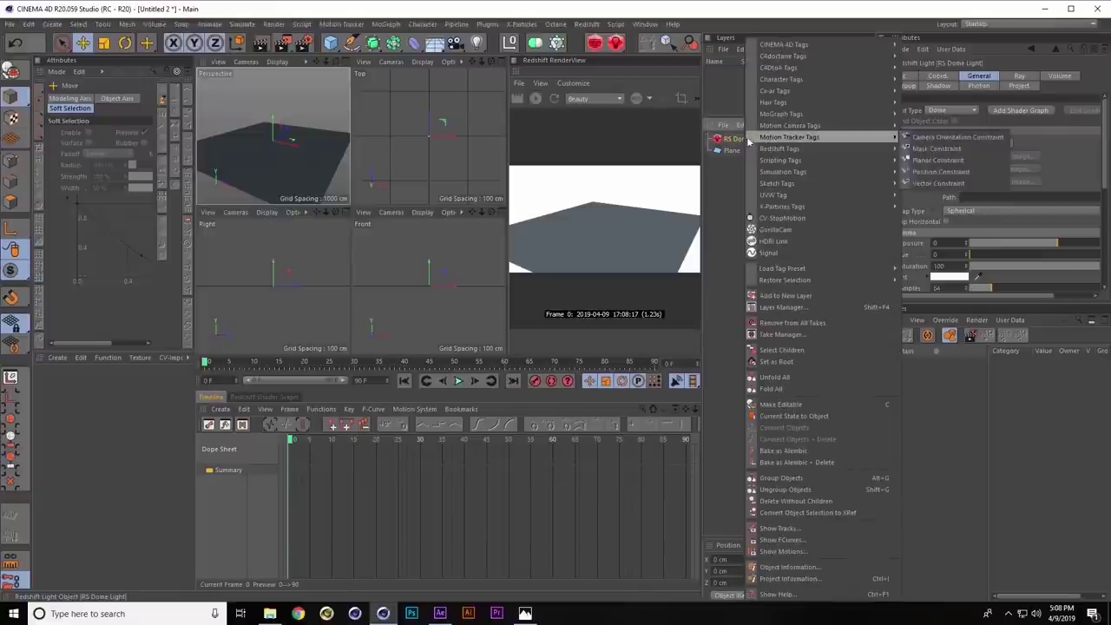
{"action": "left_click", "coordinate": [780, 242]}
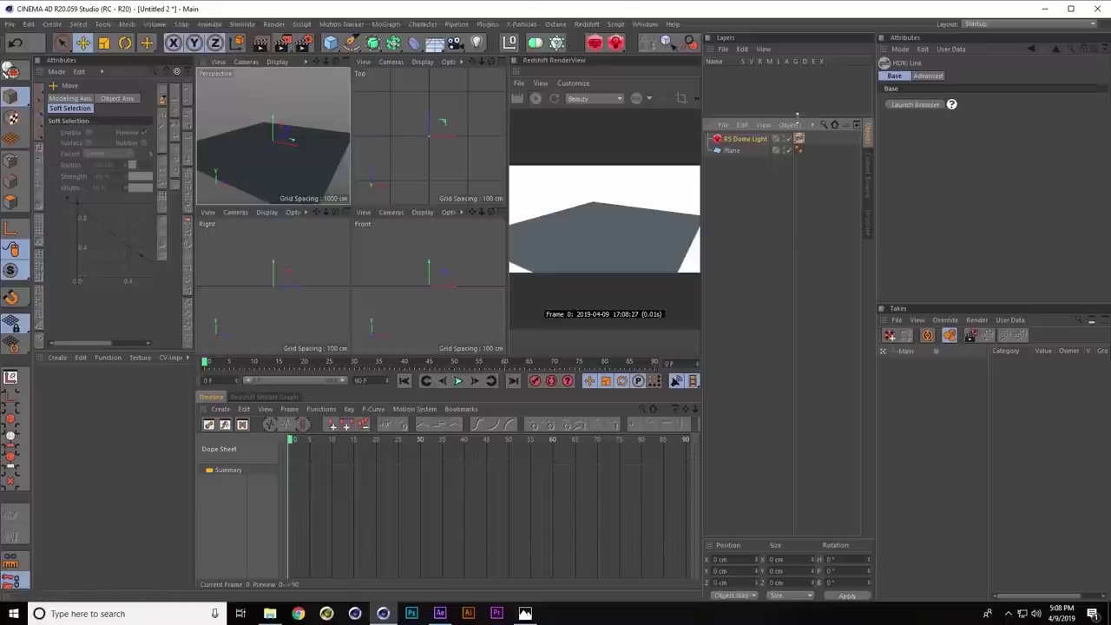
Assign an outdoor grass-field HDRI to the dome light using the HDRI Link browser
{"action": "left_click", "coordinate": [760, 141]}
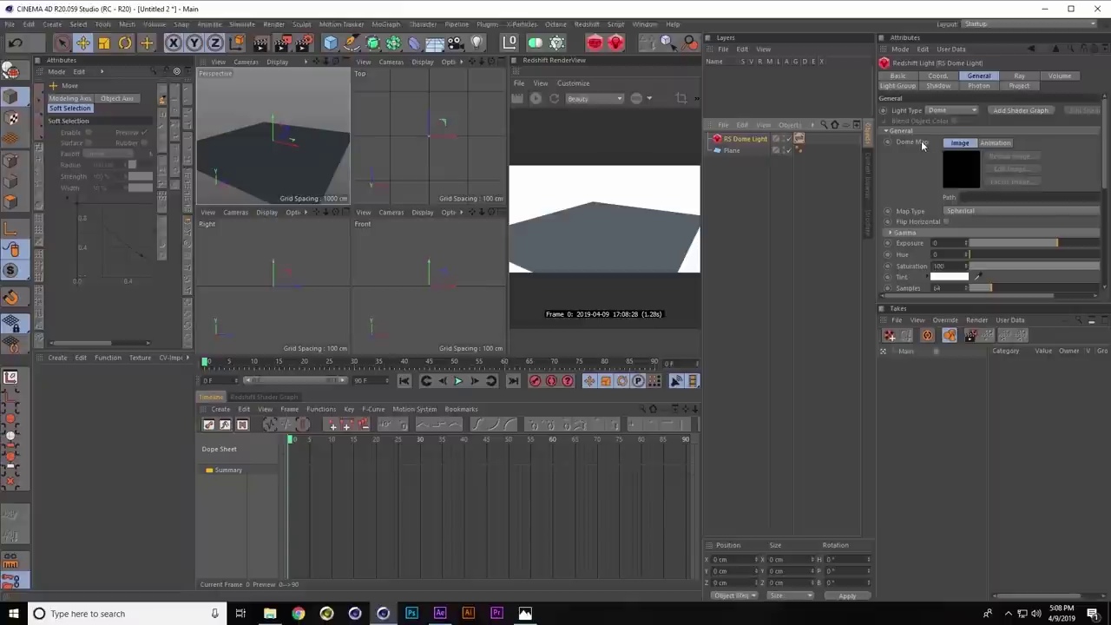
{"action": "left_click", "coordinate": [799, 140]}
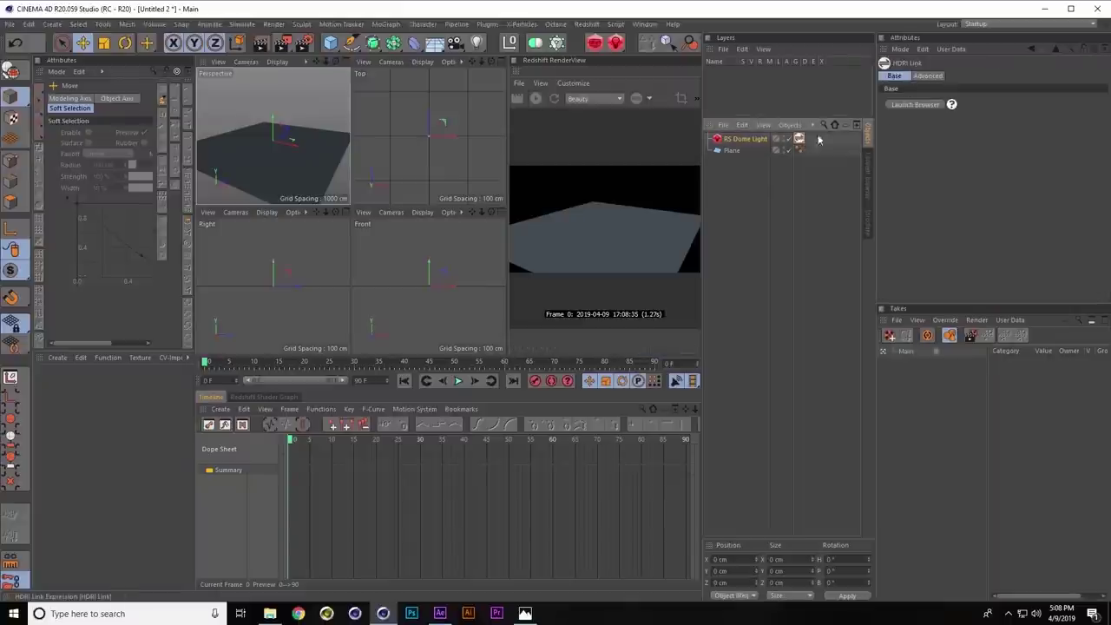
{"action": "left_click", "coordinate": [931, 104]}
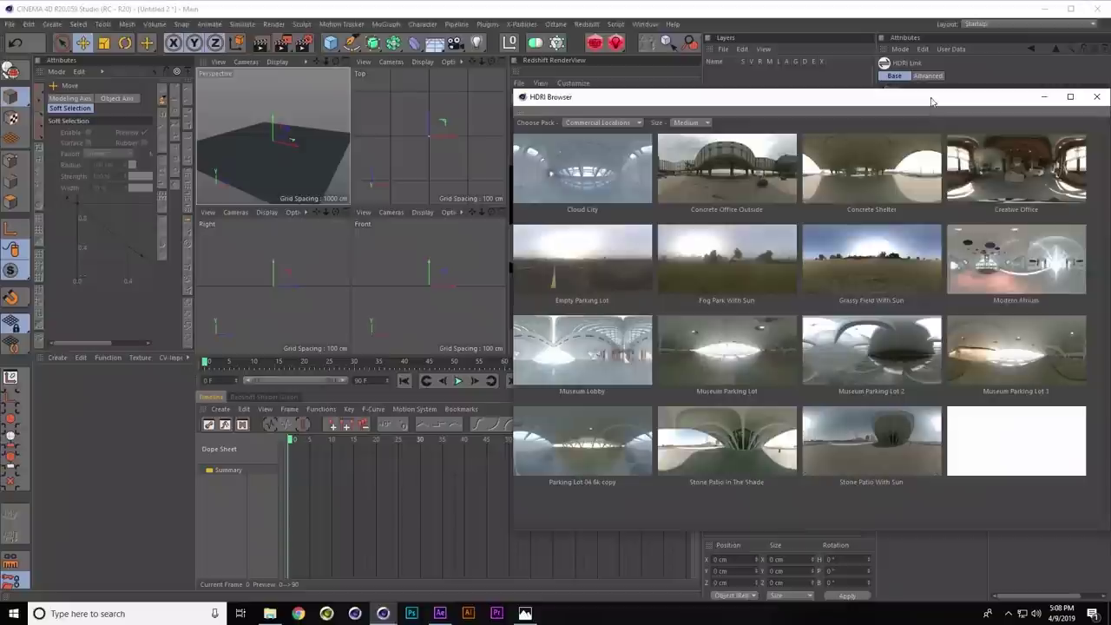
{"action": "left_click_drag", "start_coordinate": [931, 101], "coordinate": [875, 91]}
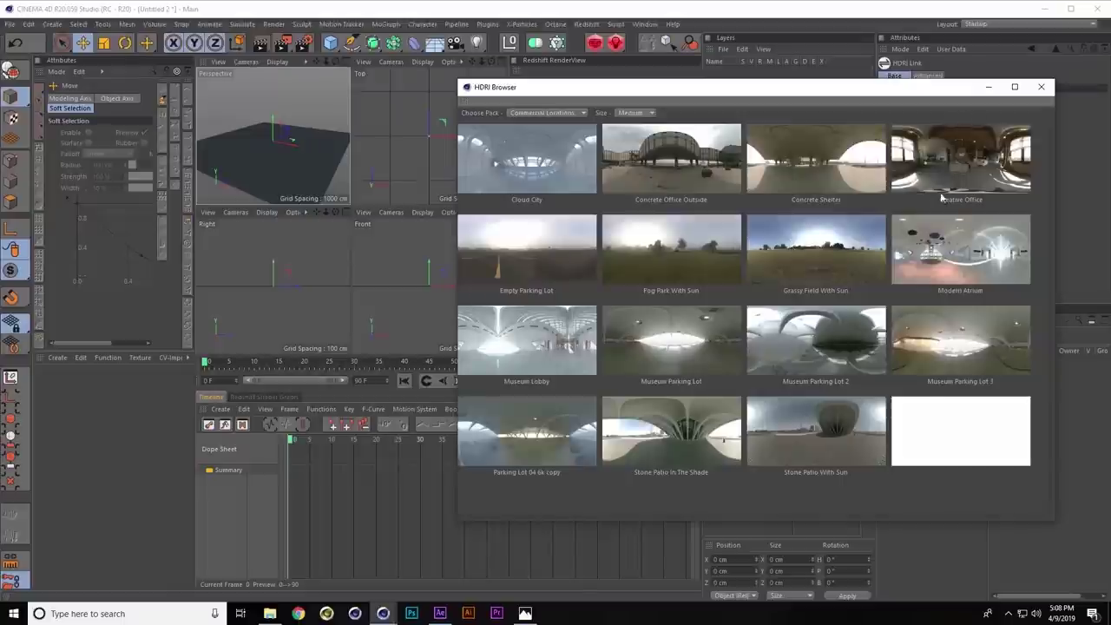
{"action": "left_click", "coordinate": [1040, 86]}
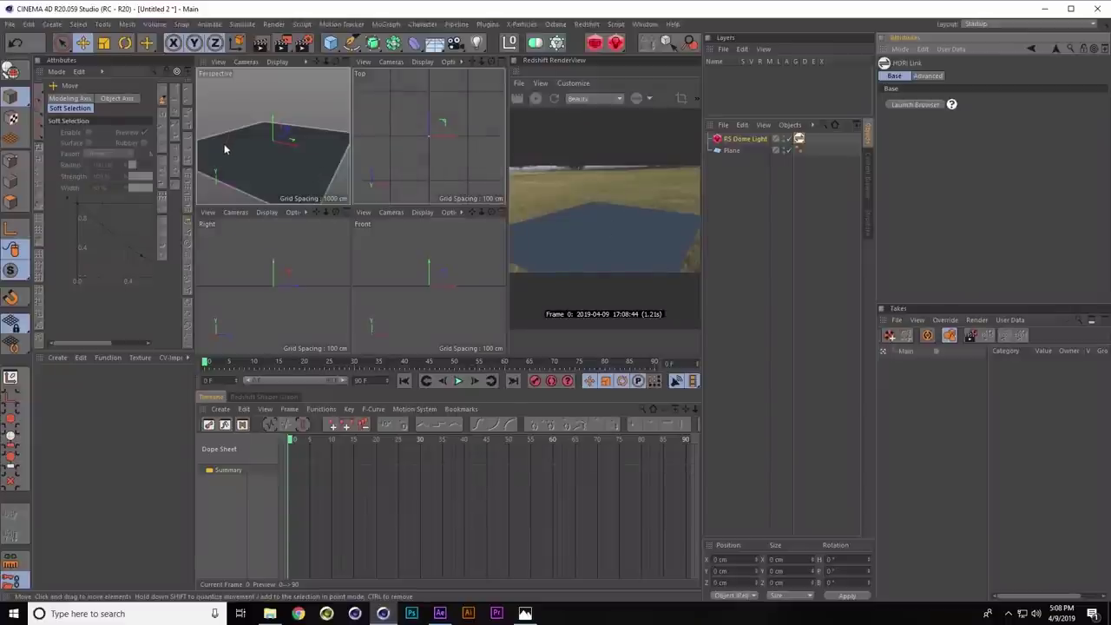
Add a camera from the current perspective view and attach a Redshift Camera tag to it
{"action": "left_click", "coordinate": [456, 44]}
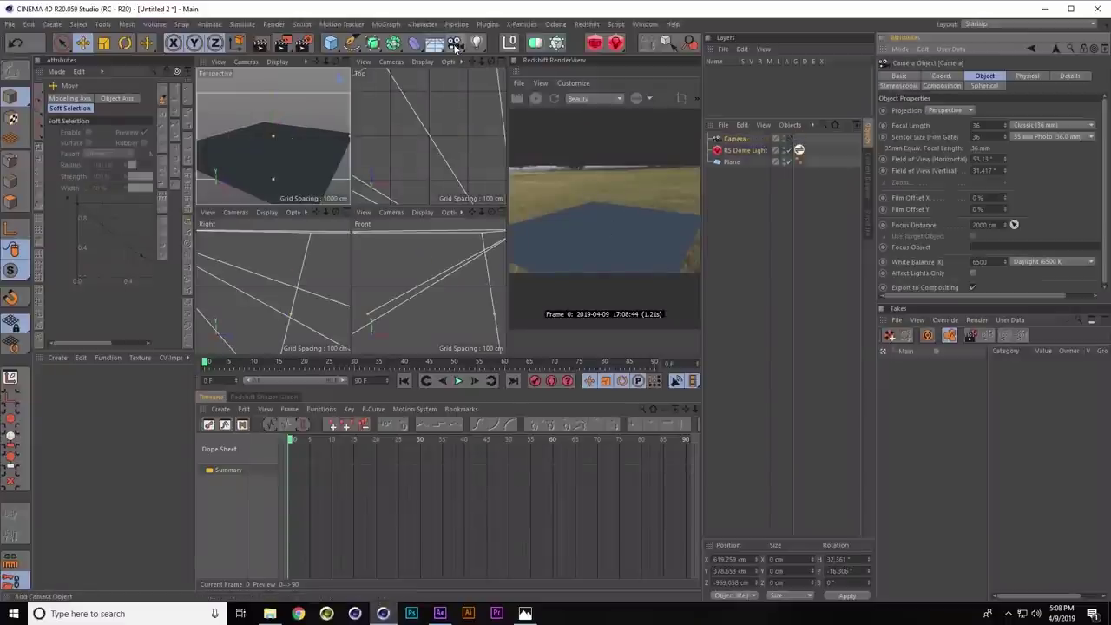
{"action": "right_click", "coordinate": [740, 142]}
{"action": "mouse_move", "coordinate": [785, 149]}
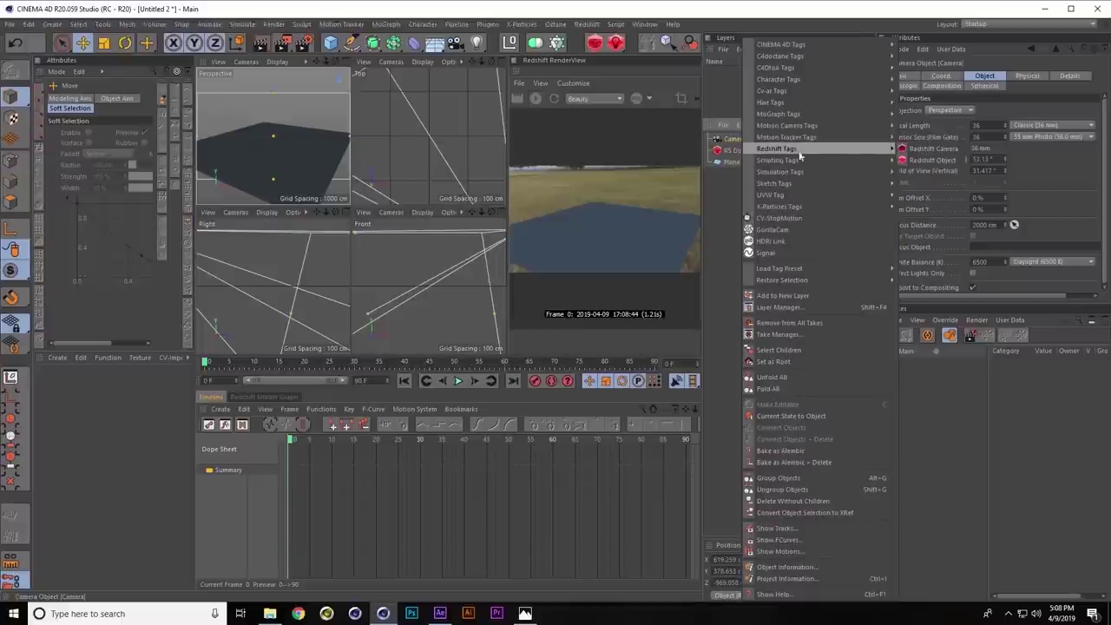
{"action": "left_click", "coordinate": [928, 149]}
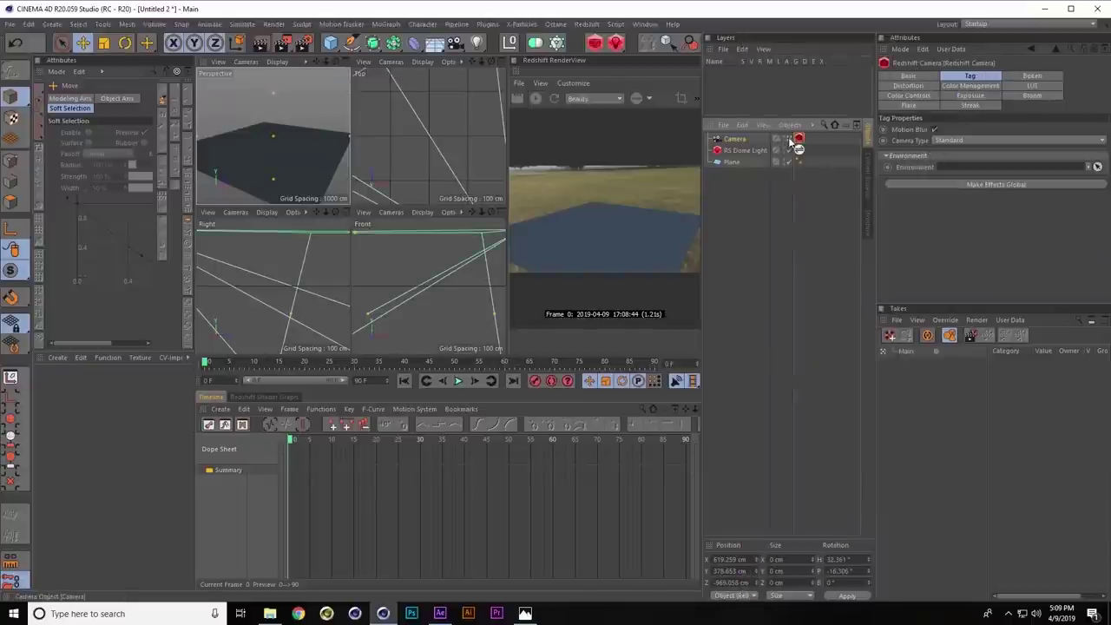
Maximize the Front view and turn on the World Axis display in it
{"action": "left_click", "coordinate": [500, 211]}
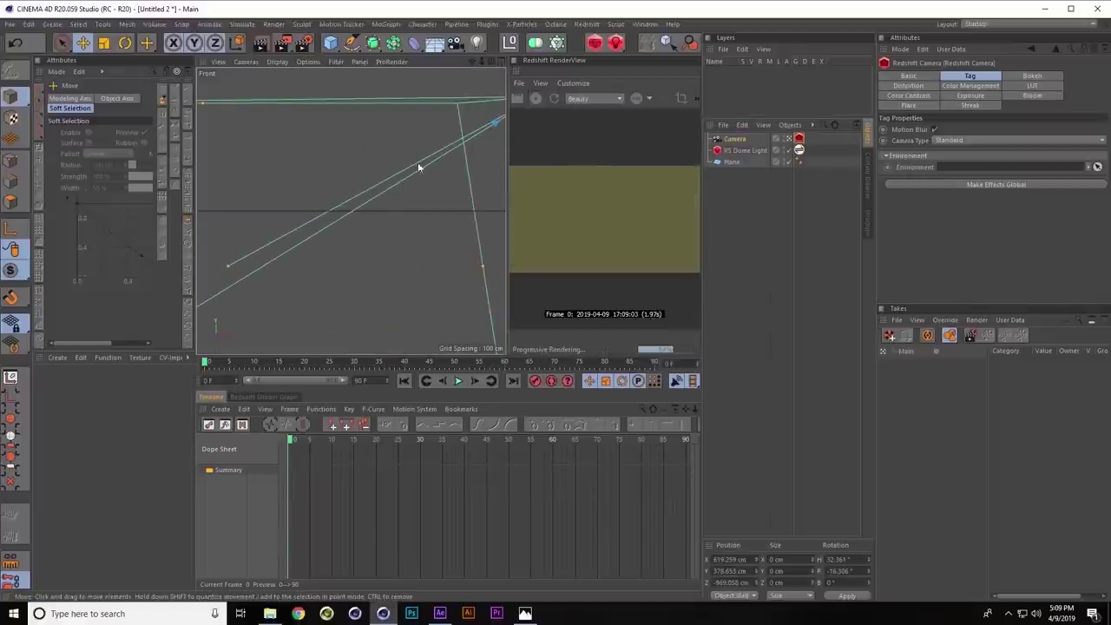
{"action": "left_click_drag", "start_coordinate": [365, 189], "coordinate": [364, 114], "text": "alt"}
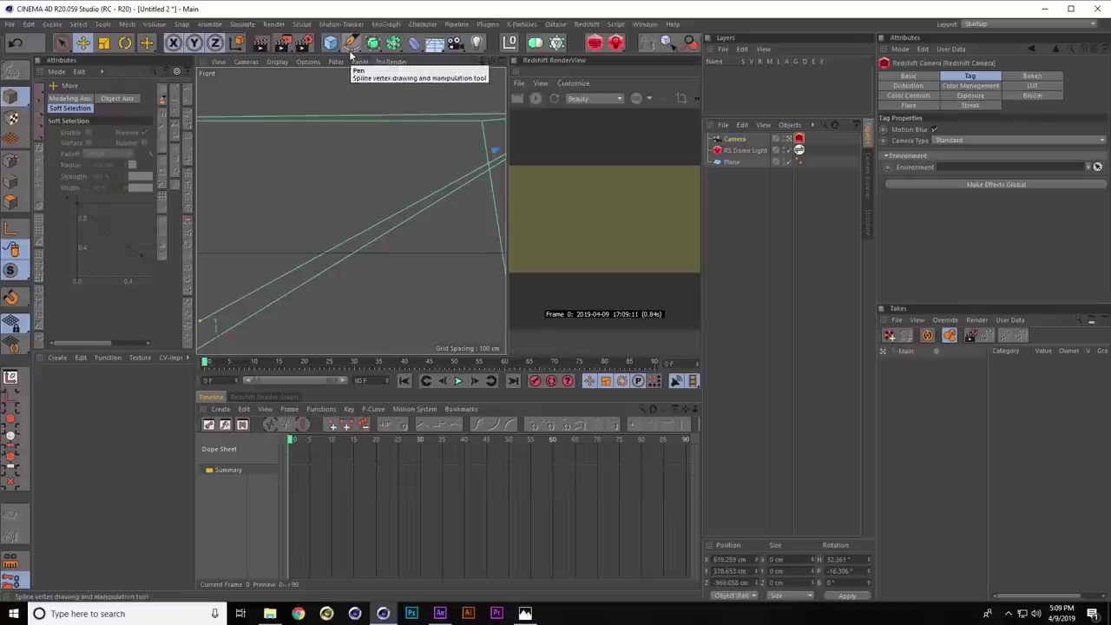
{"action": "left_click_drag", "start_coordinate": [379, 184], "coordinate": [299, 95], "text": "alt"}
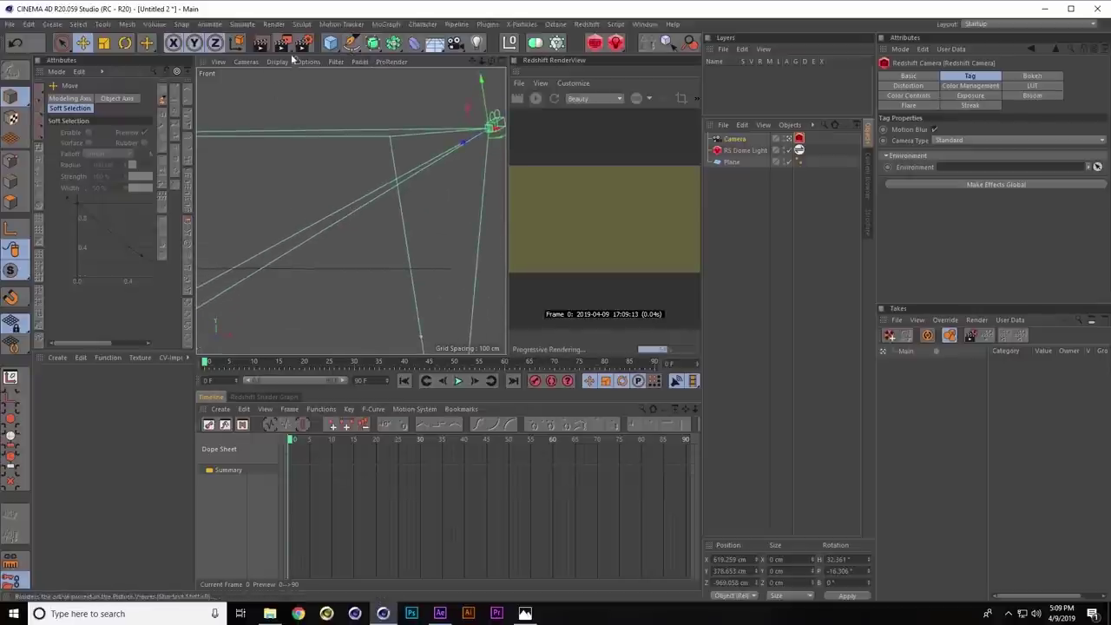
{"action": "left_click", "coordinate": [334, 61]}
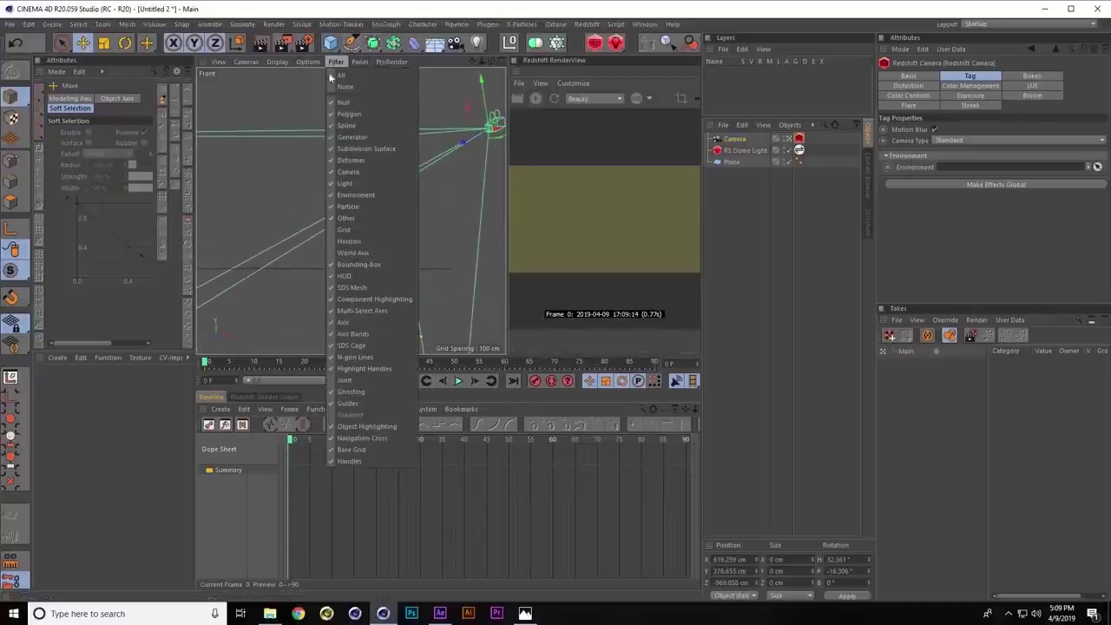
{"action": "left_click", "coordinate": [356, 252]}
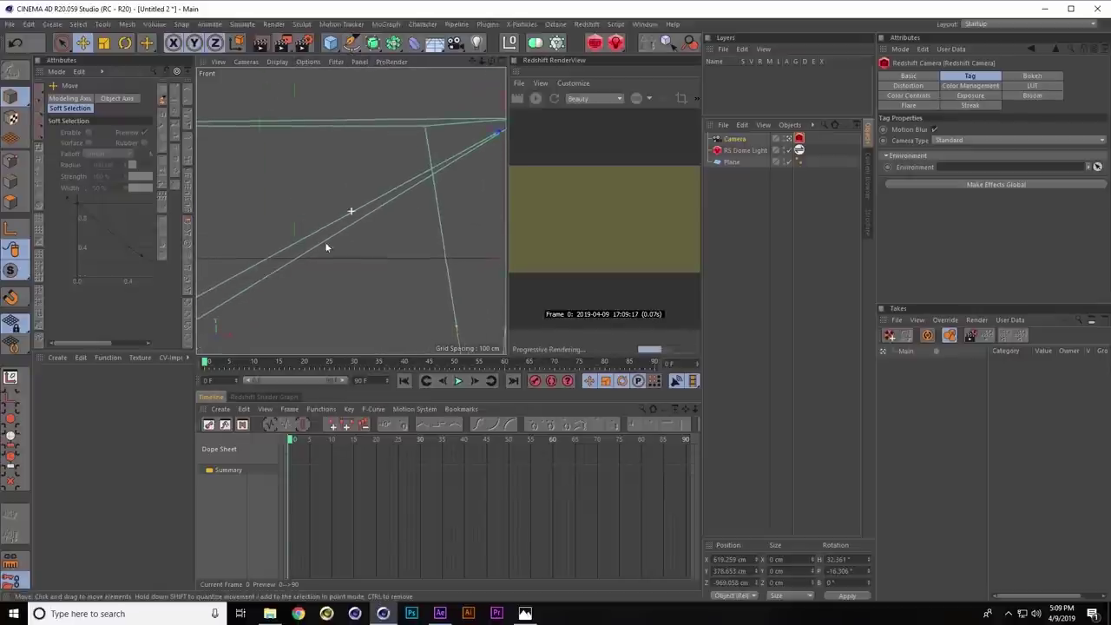
Draw a closed-in bottle wall profile beside the vertical world axis with the Pen tool, about 17 cm in radius and 64 cm tall
{"action": "scroll", "coordinate": [325, 248], "scroll_direction": "up", "scroll_amount": 6}
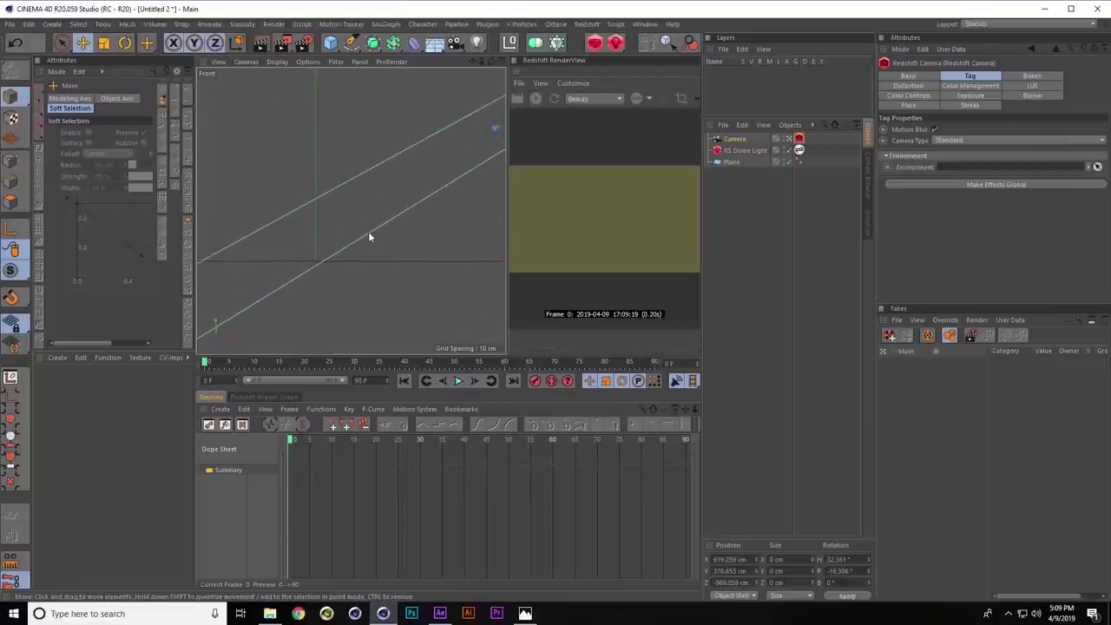
{"action": "scroll", "coordinate": [356, 256], "scroll_direction": "up", "scroll_amount": 3}
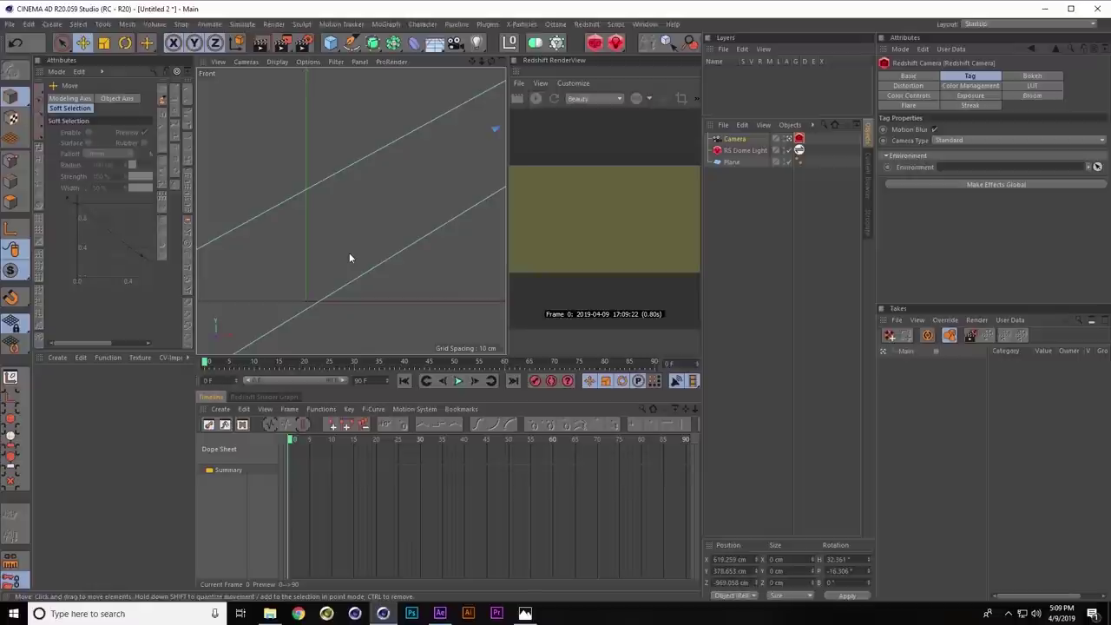
{"action": "left_click", "coordinate": [351, 44]}
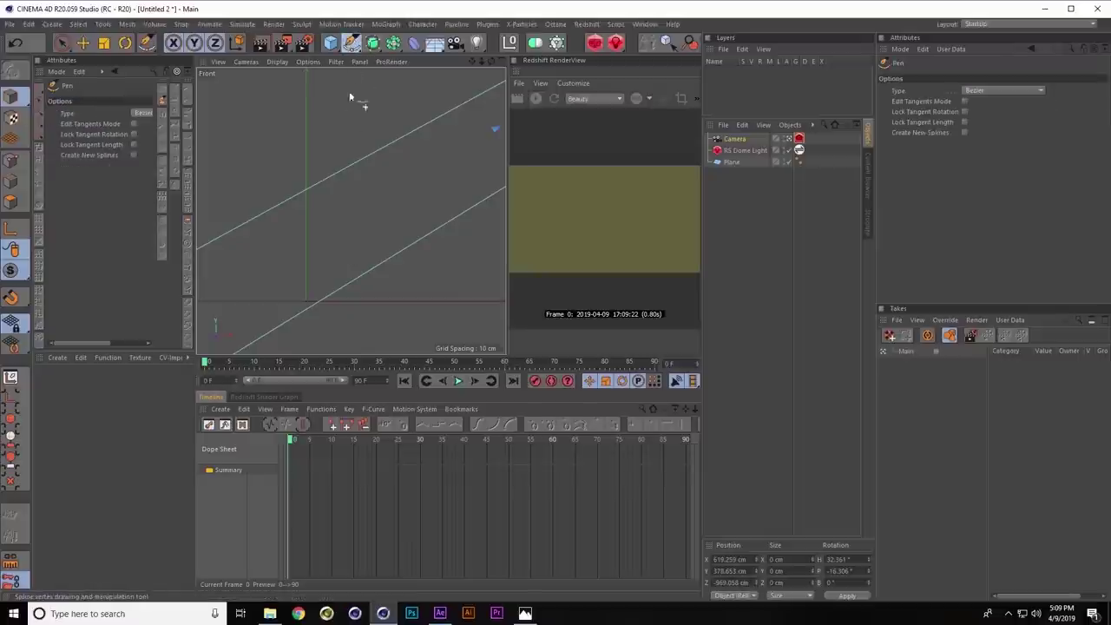
{"action": "left_click", "coordinate": [306, 295]}
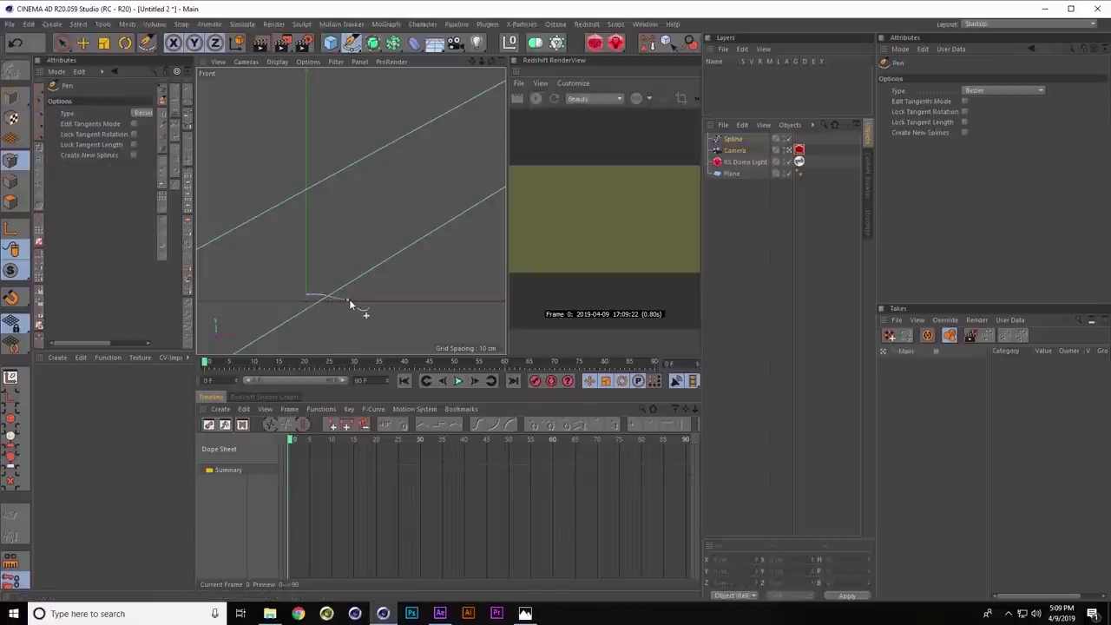
{"action": "left_click", "coordinate": [350, 299]}
{"action": "left_click", "coordinate": [352, 278]}
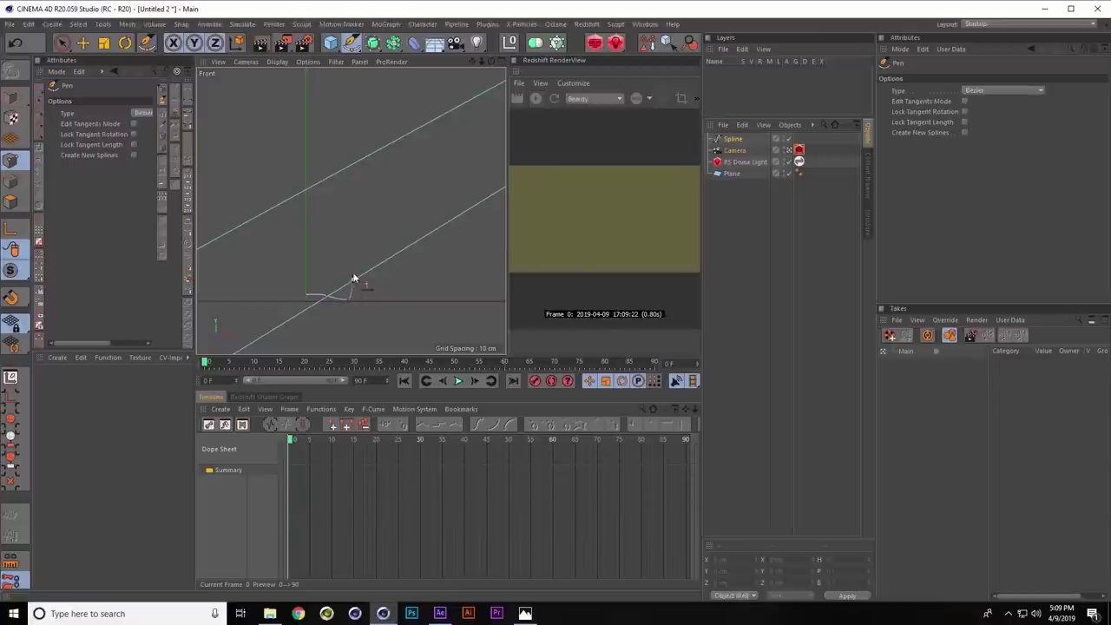
{"action": "left_click", "coordinate": [349, 182]}
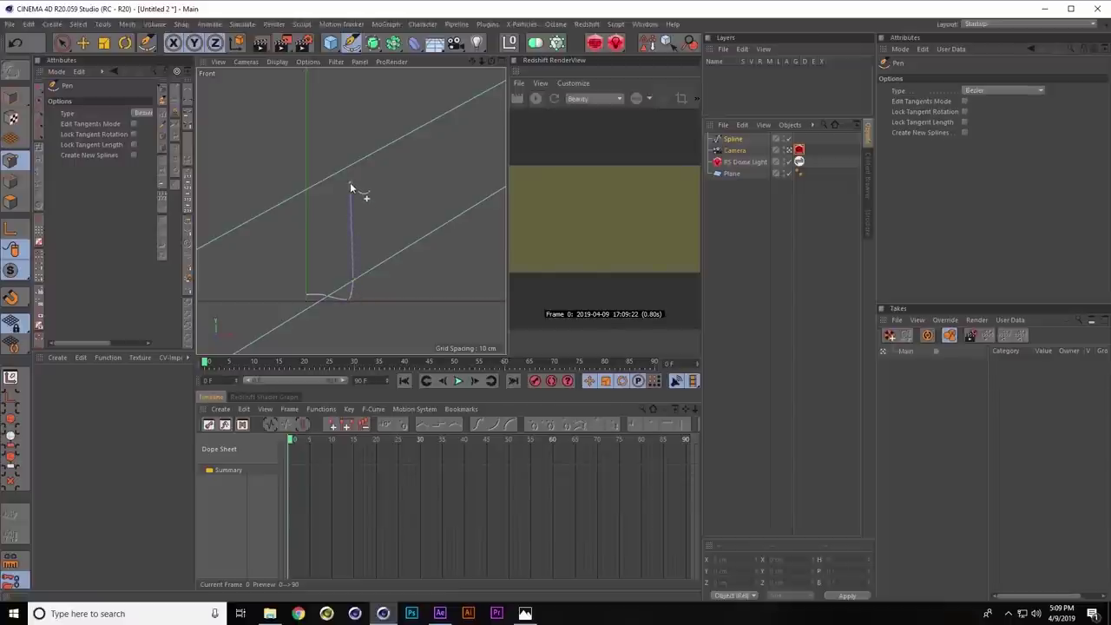
{"action": "left_click", "coordinate": [320, 133]}
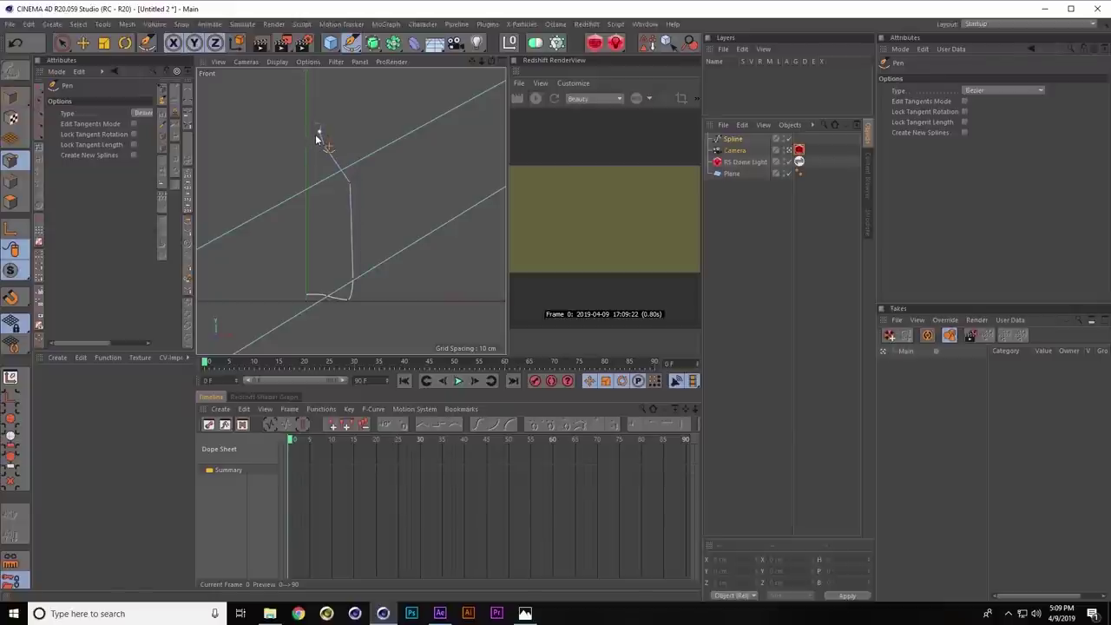
{"action": "left_click", "coordinate": [314, 135]}
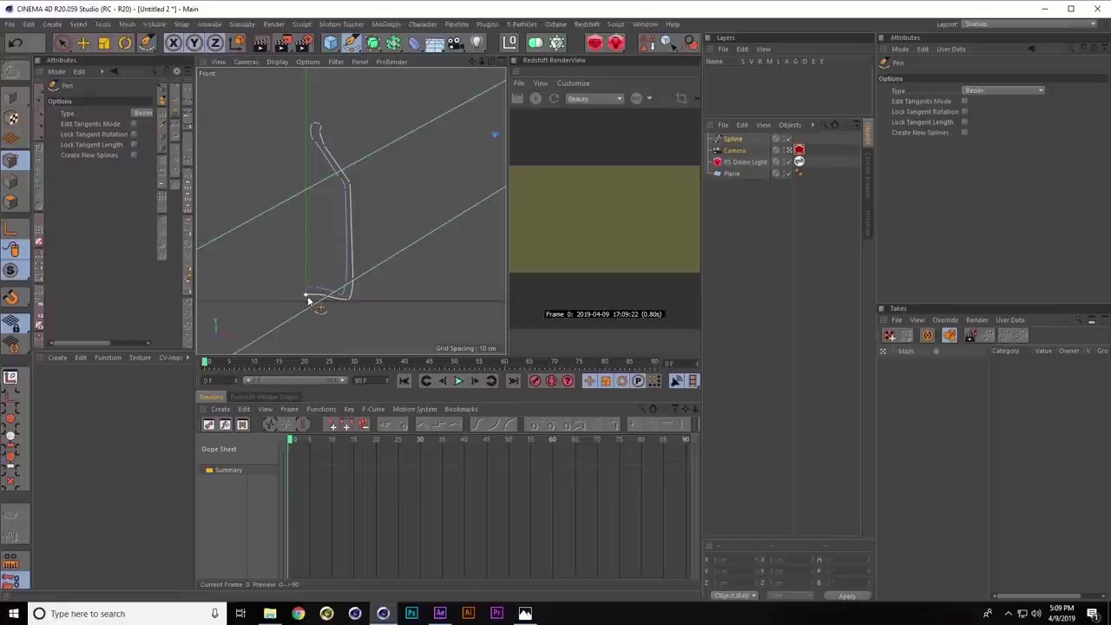
Select the profile spline's first and last points and set their X coordinates to 0 cm in the Structure Manager
{"action": "scroll", "coordinate": [310, 300], "scroll_direction": "up", "scroll_amount": 10}
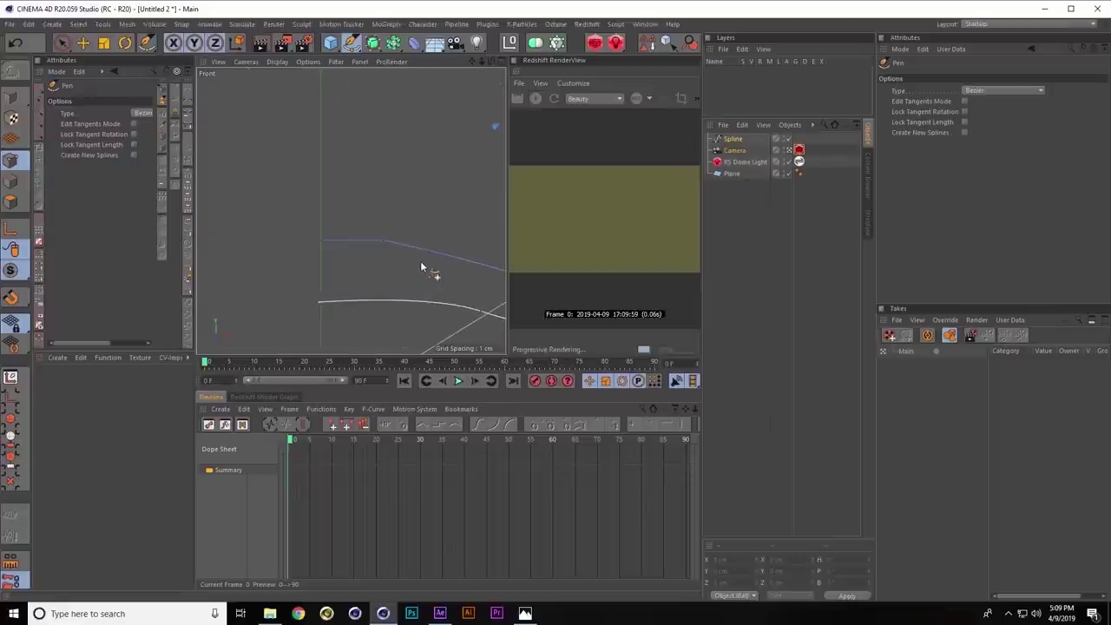
{"action": "middle_click_drag", "start_coordinate": [420, 261], "coordinate": [288, 272], "text": "alt"}
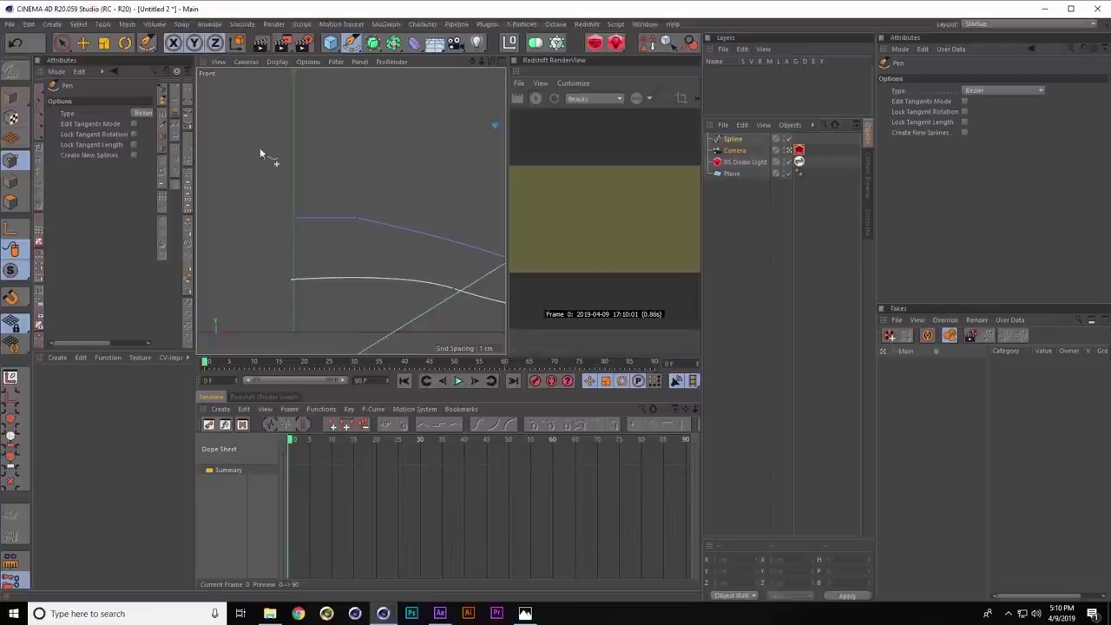
{"action": "left_click", "coordinate": [63, 47]}
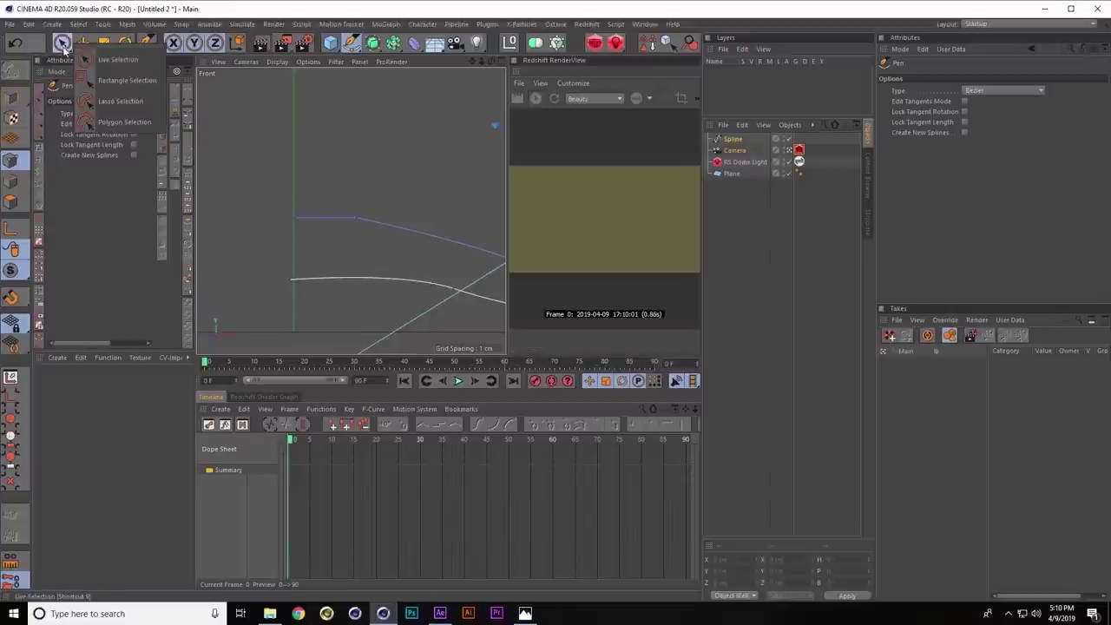
{"action": "left_click", "coordinate": [87, 59]}
{"action": "left_click", "coordinate": [295, 222]}
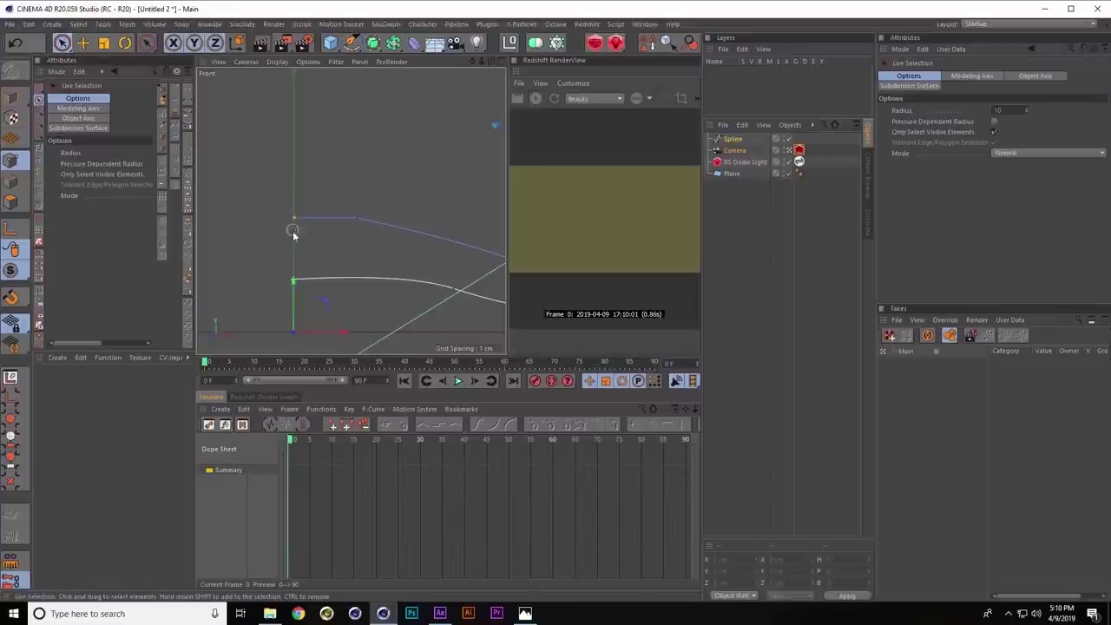
{"action": "left_click", "coordinate": [293, 227]}
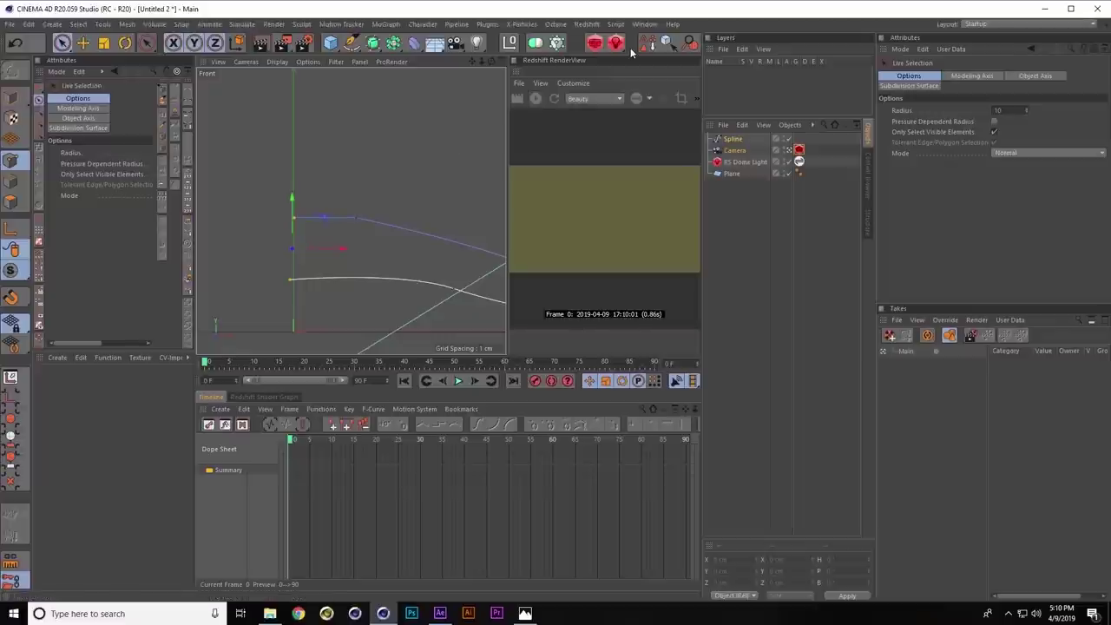
{"action": "left_click", "coordinate": [644, 25]}
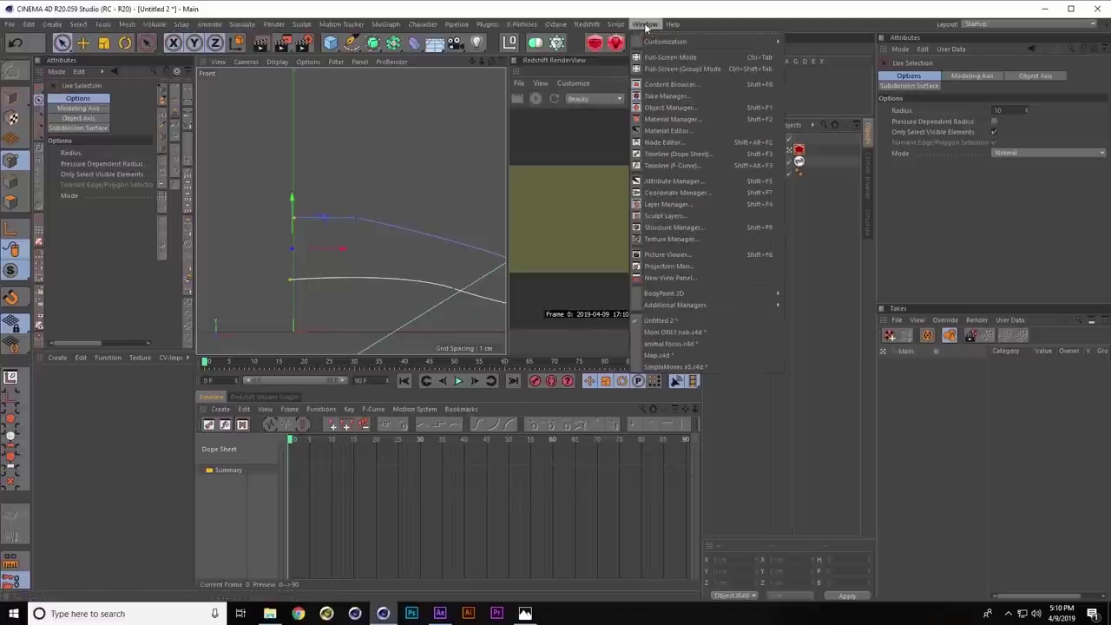
{"action": "left_click", "coordinate": [669, 205]}
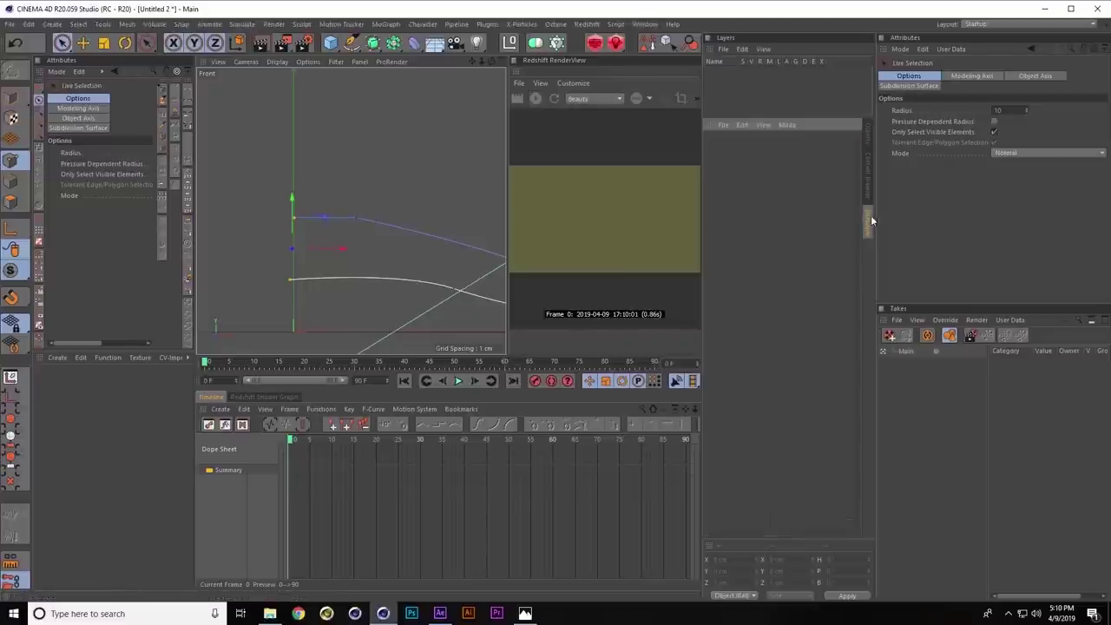
{"action": "left_click", "coordinate": [869, 141]}
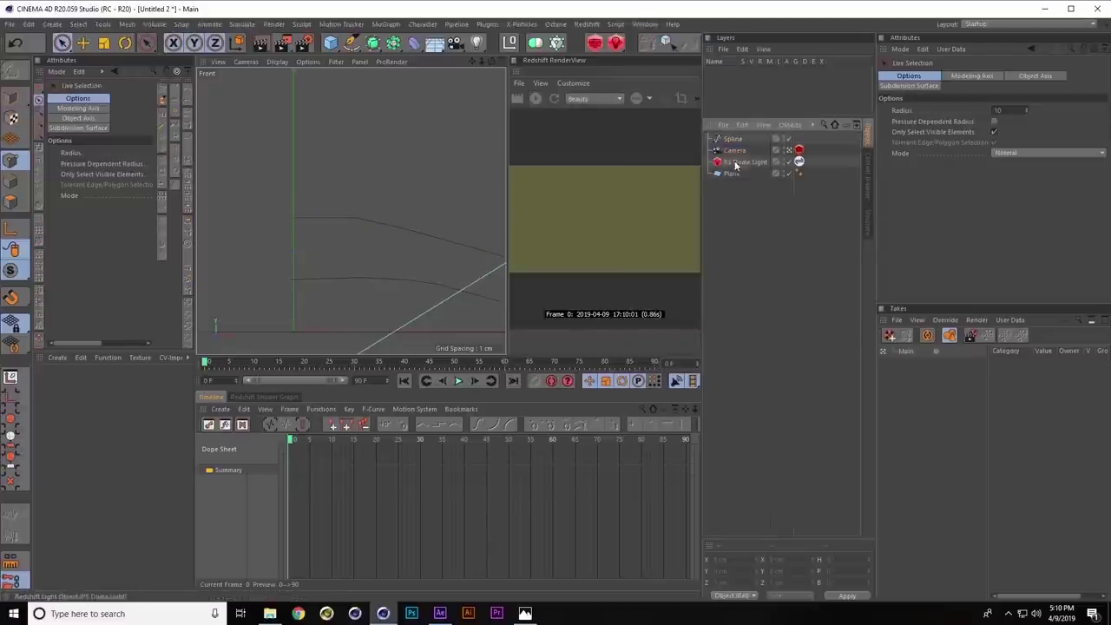
{"action": "left_click", "coordinate": [869, 213]}
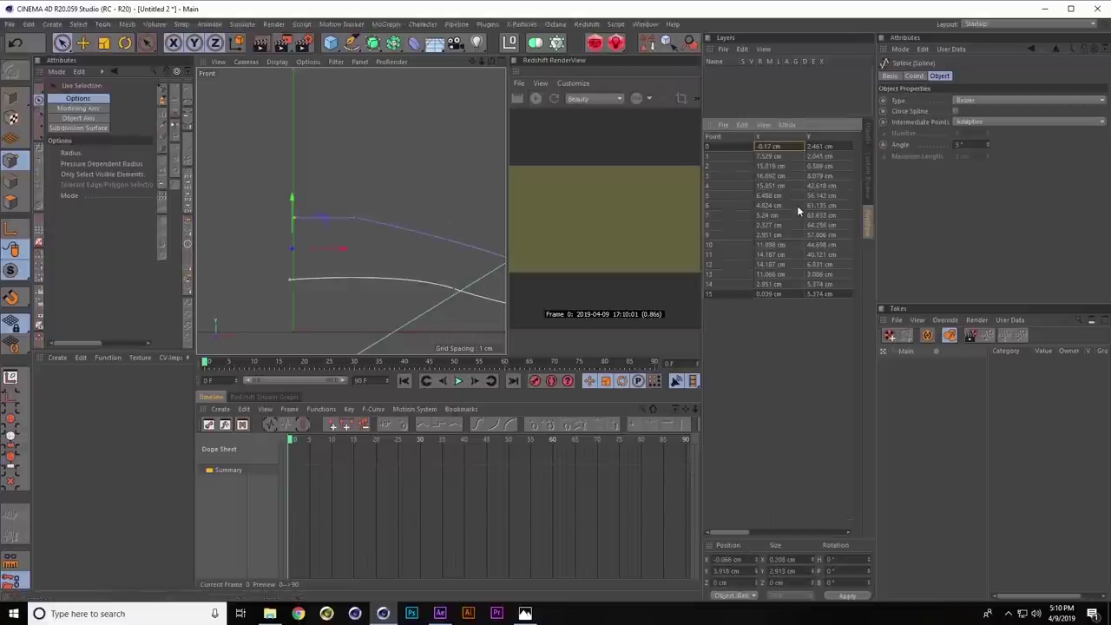
{"action": "double_click", "coordinate": [770, 146]}
{"action": "type", "text": "0"}
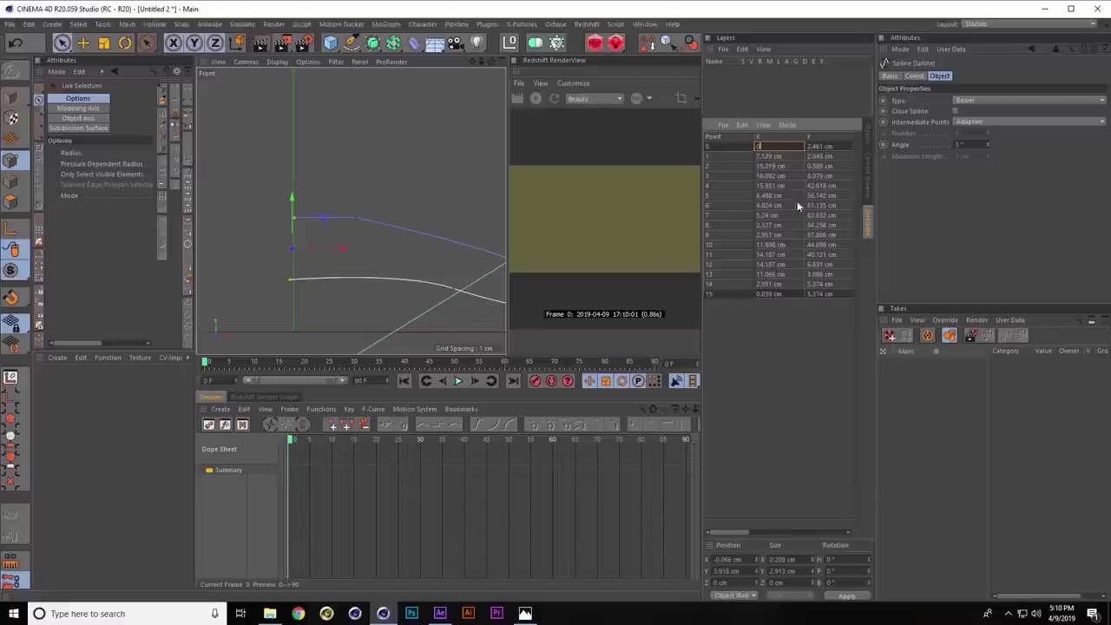
{"action": "double_click", "coordinate": [776, 293]}
{"action": "type", "text": "0"}
{"action": "left_click", "coordinate": [828, 293]}
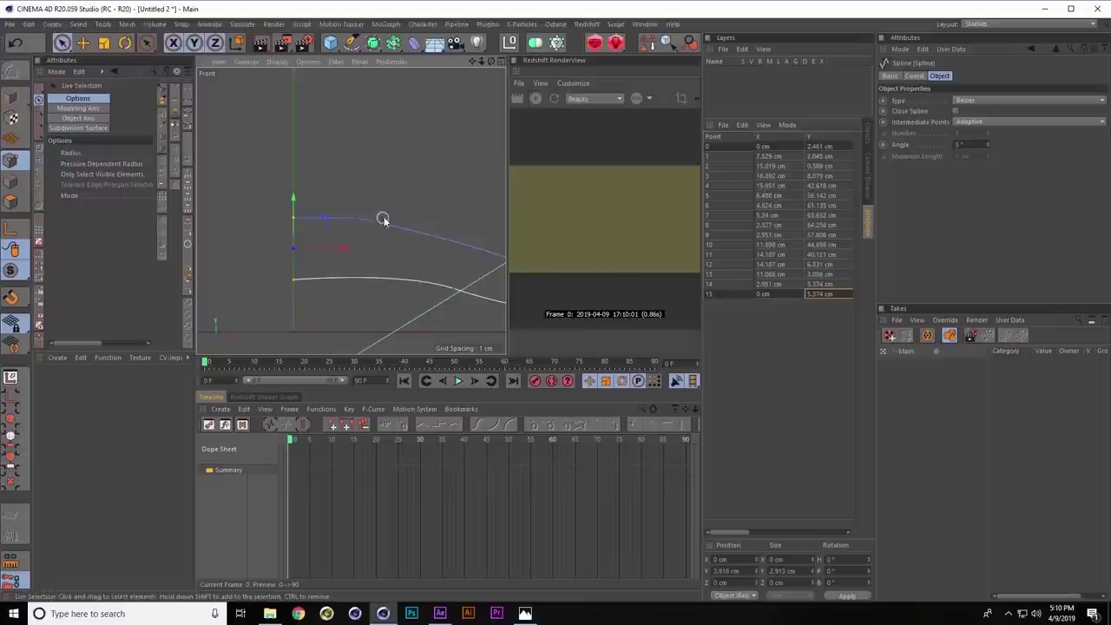
Add a Lathe object and make the bottle profile spline its child
{"action": "scroll", "coordinate": [384, 218], "scroll_direction": "down", "scroll_amount": 3}
{"action": "scroll", "coordinate": [263, 243], "scroll_direction": "down", "scroll_amount": 1}
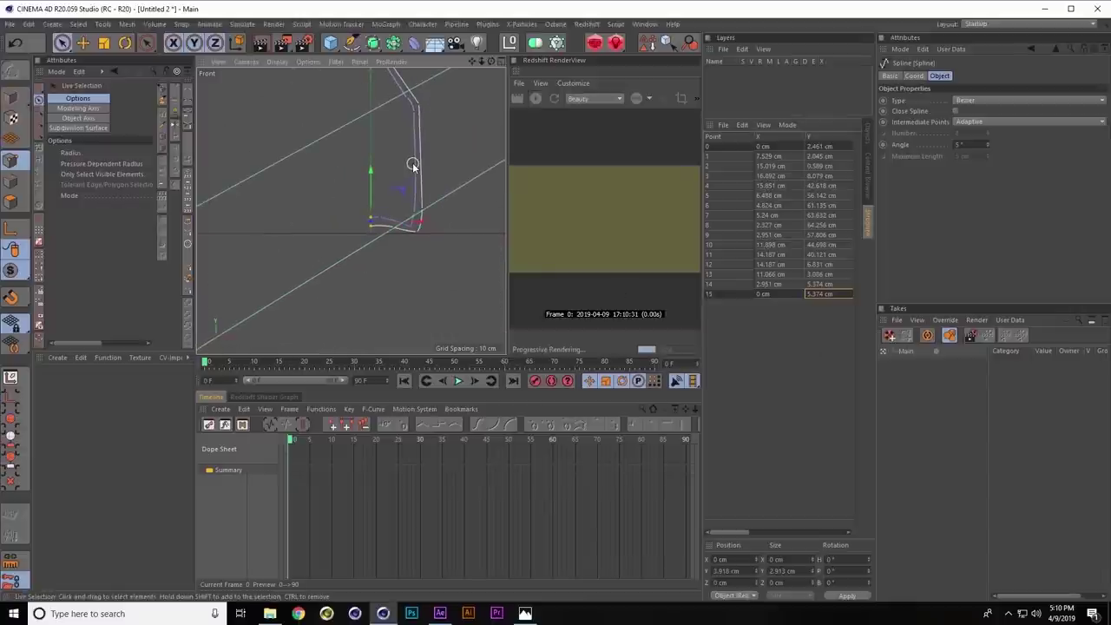
{"action": "scroll", "coordinate": [381, 209], "scroll_direction": "down", "scroll_amount": 1}
{"action": "middle_click", "coordinate": [381, 209]}
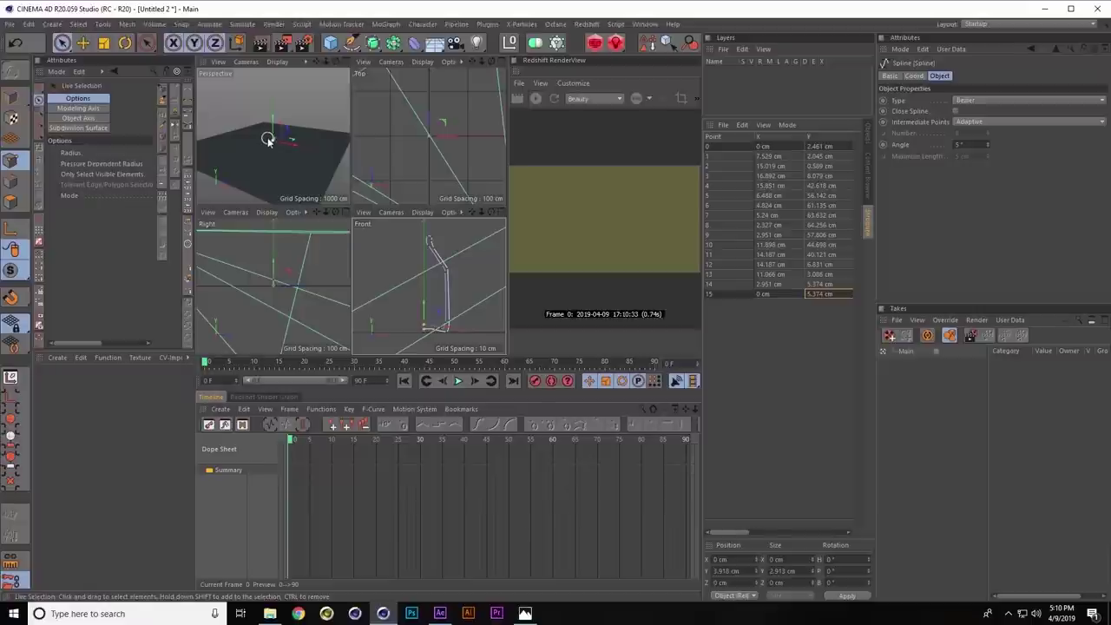
{"action": "mouse_move", "coordinate": [269, 148]}
{"action": "left_mouse_down", "text": "alt"}
{"action": "mouse_move", "coordinate": [319, 133]}
{"action": "mouse_move", "coordinate": [317, 121]}
{"action": "mouse_move", "coordinate": [288, 163]}
{"action": "mouse_move", "coordinate": [274, 157]}
{"action": "left_mouse_up", "text": "alt"}
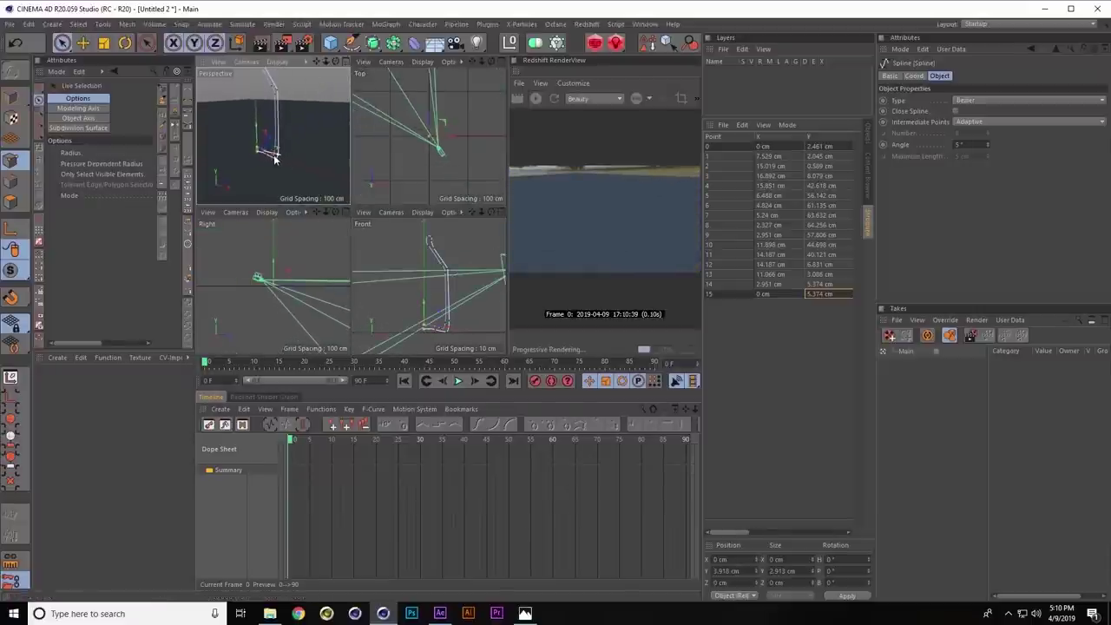
{"action": "left_click", "coordinate": [373, 45]}
{"action": "left_click", "coordinate": [409, 81]}
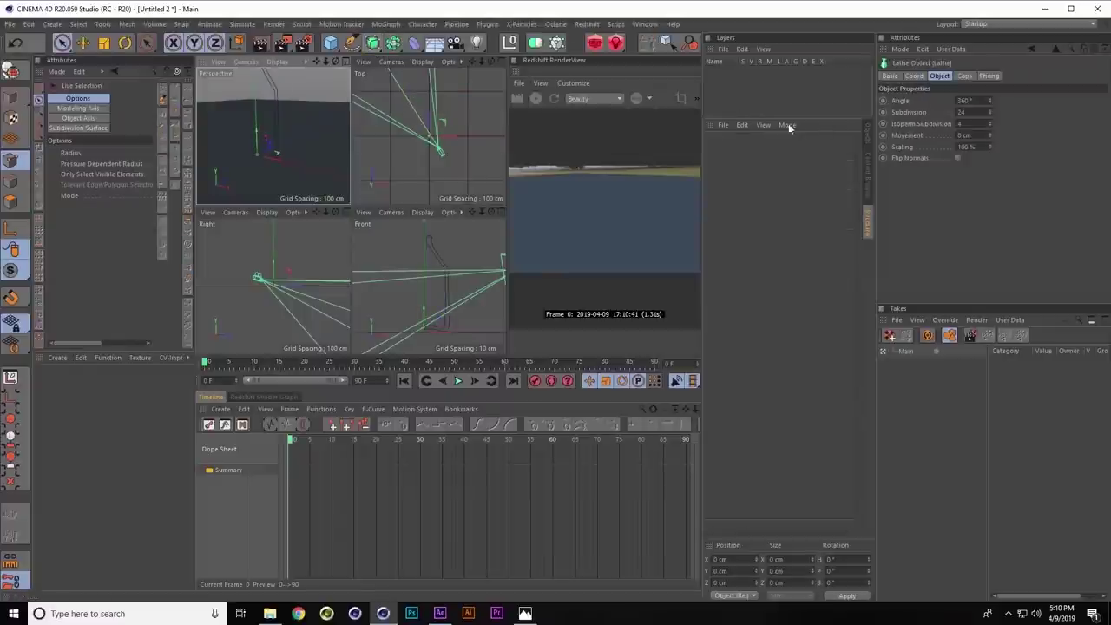
{"action": "left_click", "coordinate": [867, 134]}
{"action": "left_click", "coordinate": [752, 214]}
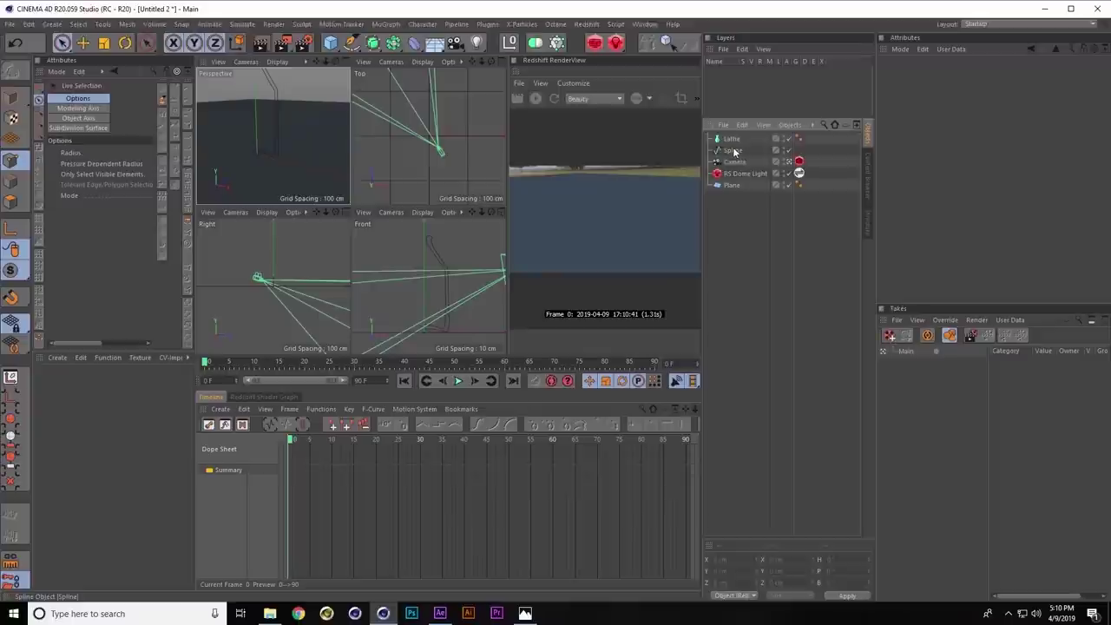
{"action": "left_click_drag", "start_coordinate": [734, 152], "coordinate": [732, 141]}
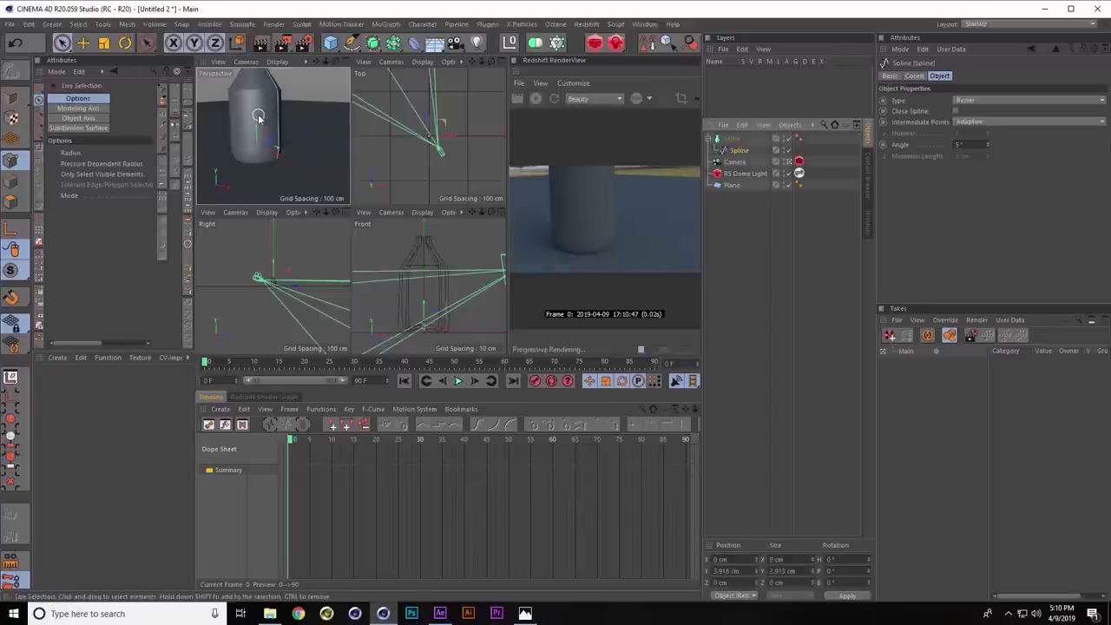
Frame the whole bottle head-on through the camera and widen the Redshift RenderView
{"action": "right_click_drag", "start_coordinate": [259, 119], "coordinate": [279, 154], "text": "alt"}
{"action": "mouse_move", "coordinate": [280, 169]}
{"action": "left_mouse_down", "text": "alt"}
{"action": "mouse_move", "coordinate": [310, 161]}
{"action": "mouse_move", "coordinate": [276, 158]}
{"action": "left_mouse_up", "text": "alt"}
{"action": "left_click_drag", "start_coordinate": [327, 195], "coordinate": [302, 159], "text": "alt"}
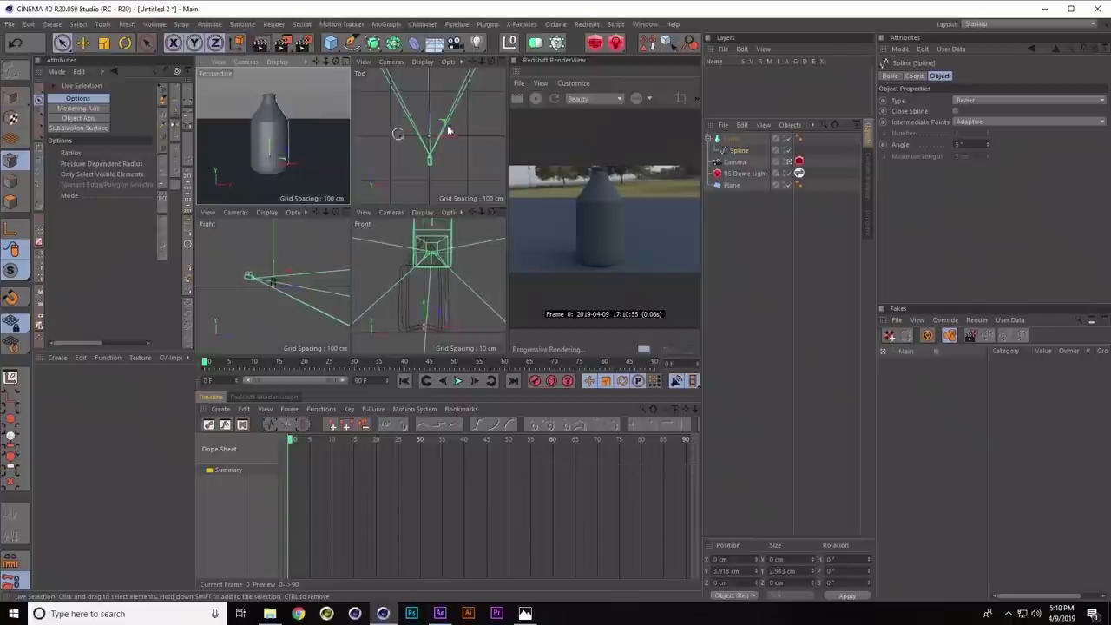
{"action": "mouse_move", "coordinate": [508, 176]}
{"action": "left_mouse_down"}
{"action": "mouse_move", "coordinate": [523, 176]}
{"action": "mouse_move", "coordinate": [498, 174]}
{"action": "left_mouse_up"}
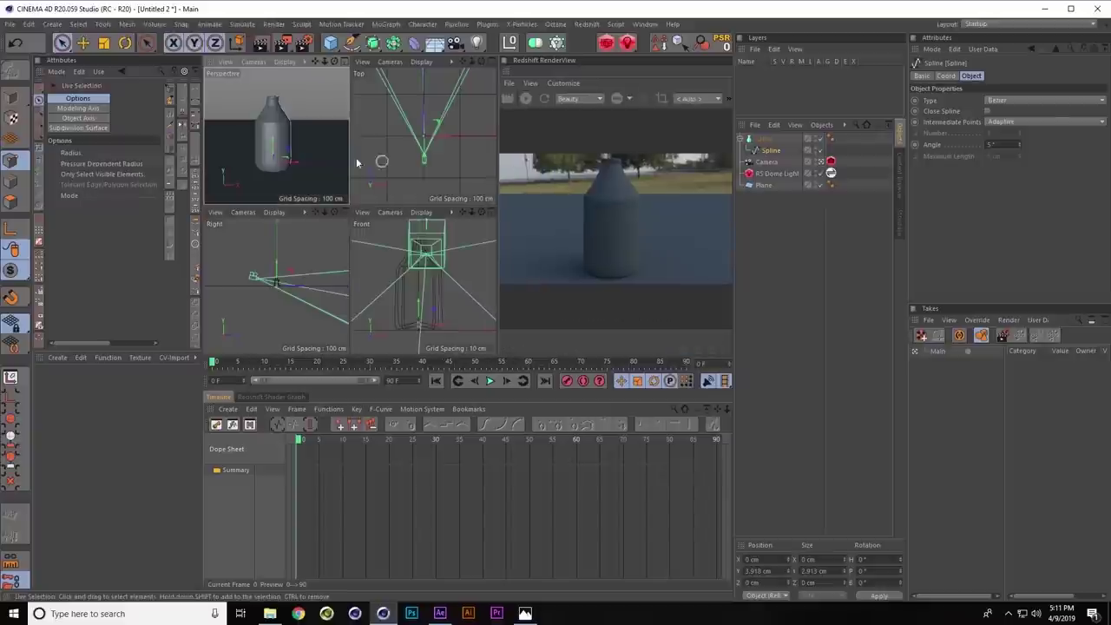
Create a Redshift Material and bring its RS Material and Output nodes into view in the Redshift Shader Graph
{"action": "left_click", "coordinate": [55, 359]}
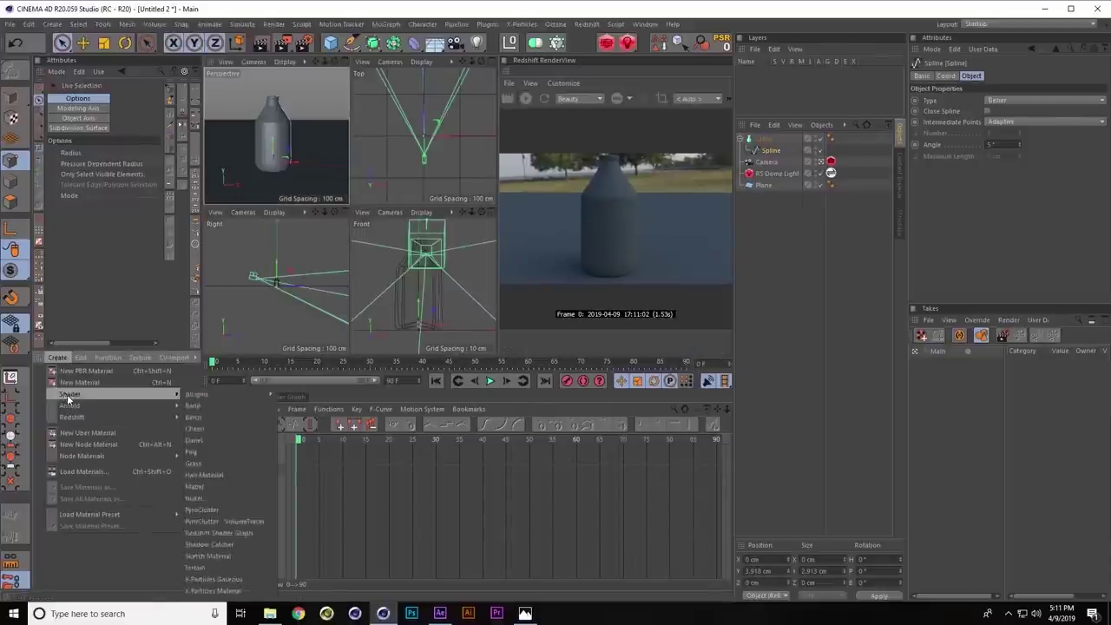
{"action": "mouse_move", "coordinate": [76, 419]}
{"action": "mouse_move", "coordinate": [206, 417]}
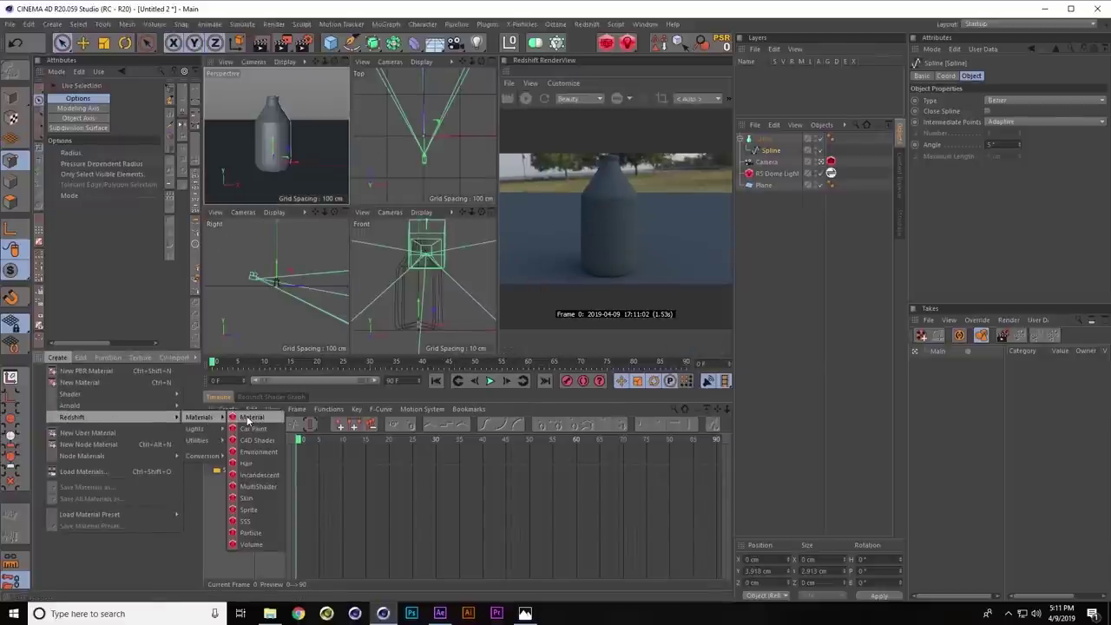
{"action": "left_click", "coordinate": [249, 418]}
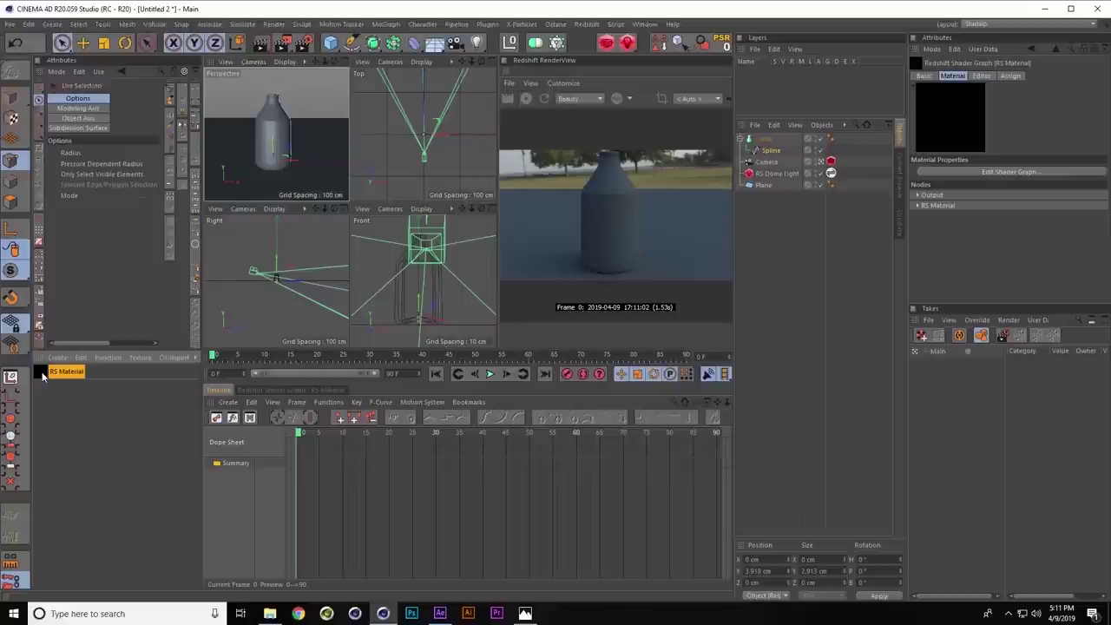
{"action": "left_click", "coordinate": [265, 387]}
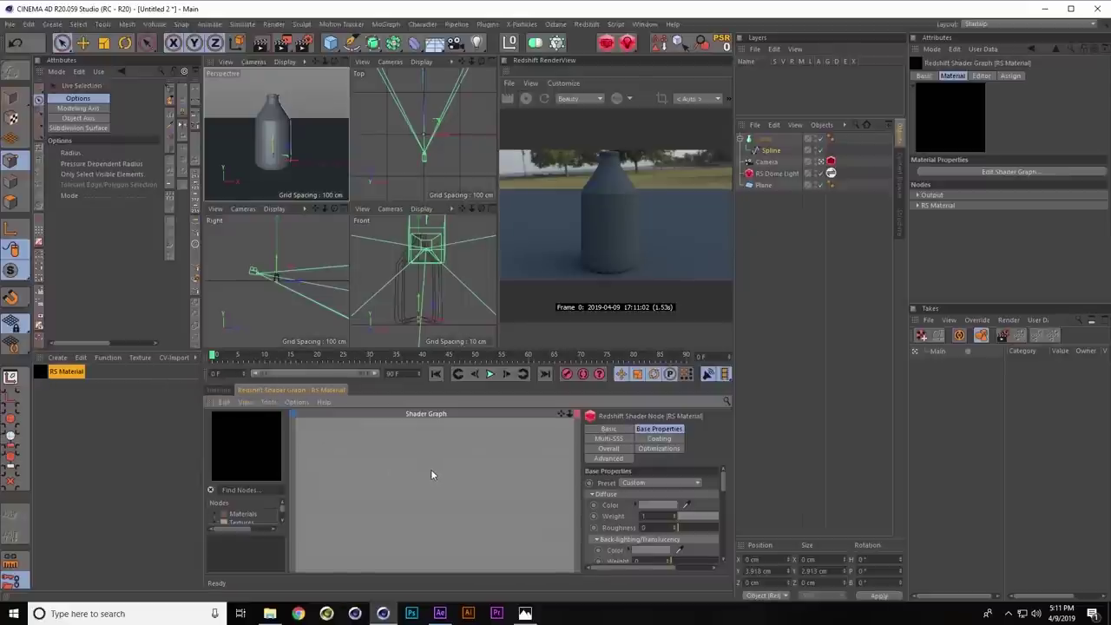
{"action": "left_click", "coordinate": [66, 427]}
{"action": "left_click", "coordinate": [39, 373]}
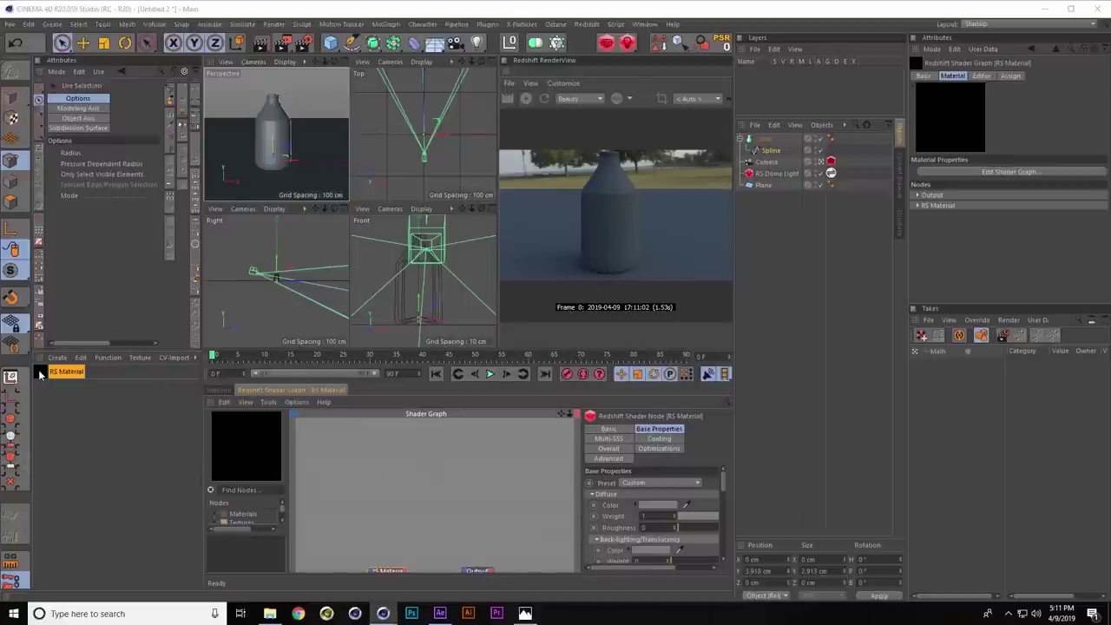
{"action": "double_click", "coordinate": [39, 373]}
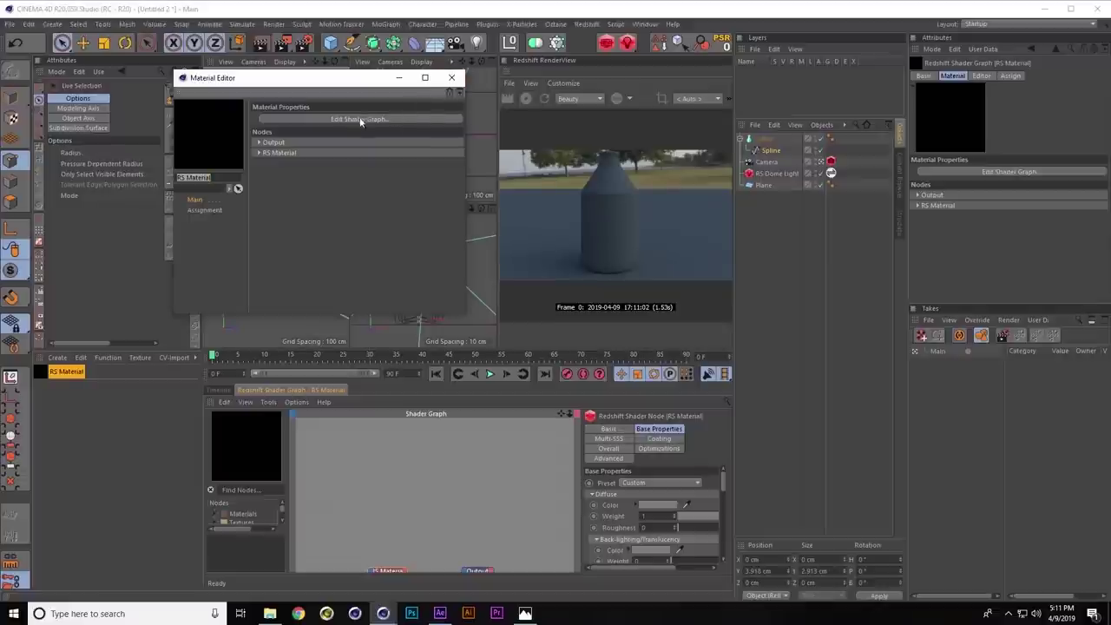
{"action": "left_click", "coordinate": [451, 77]}
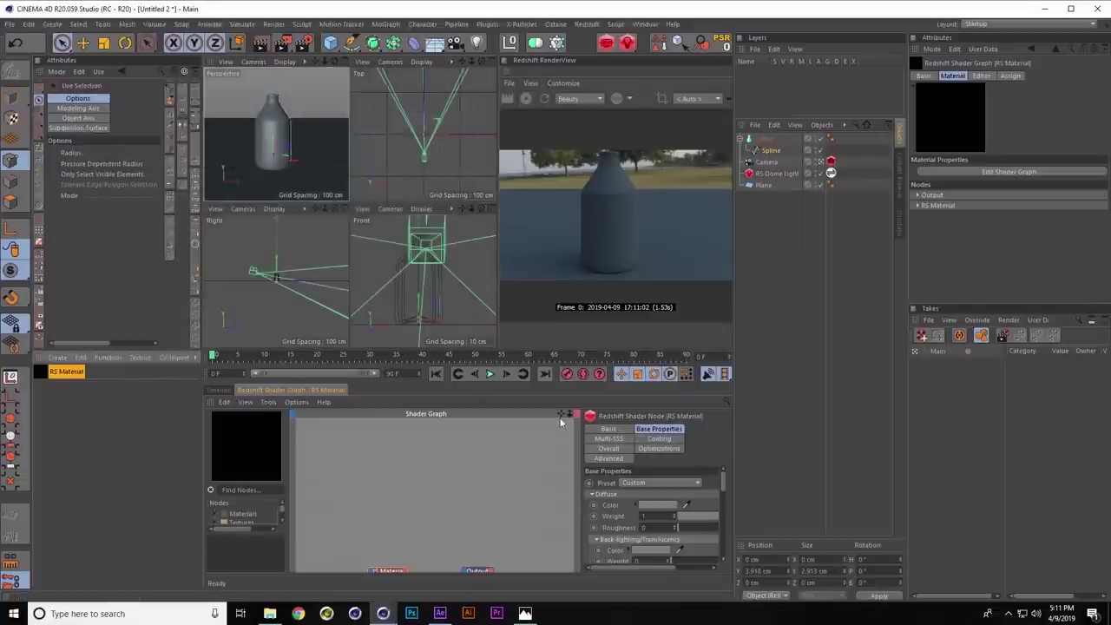
{"action": "left_click", "coordinate": [420, 452]}
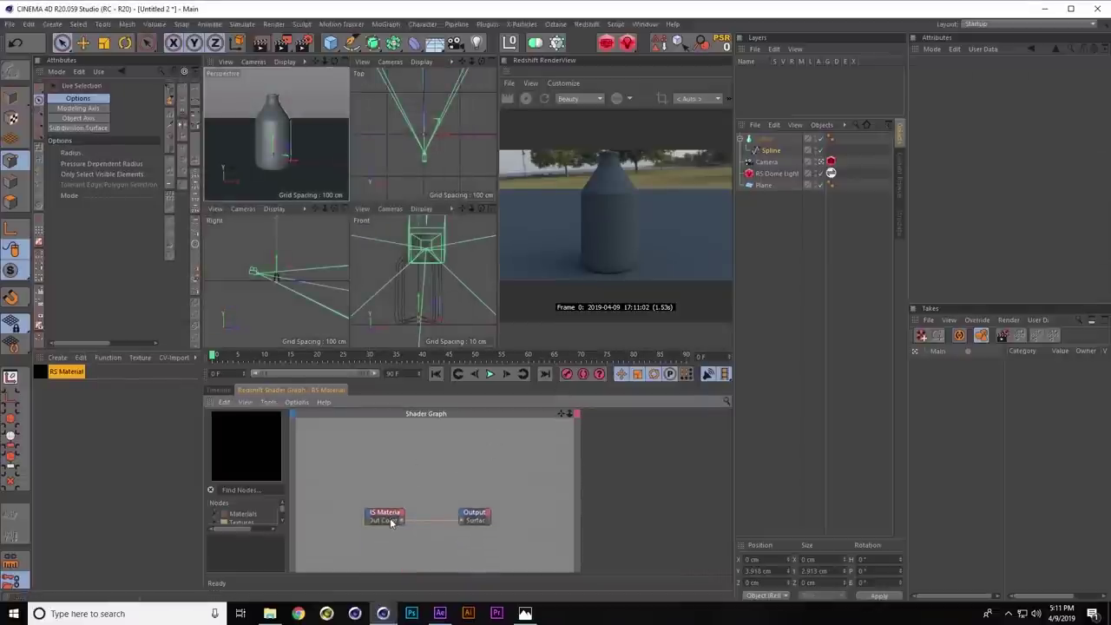
Apply the Tinted Glass preset to the RS Material node and assign the material to the Lathe bottle
{"action": "left_click", "coordinate": [388, 517]}
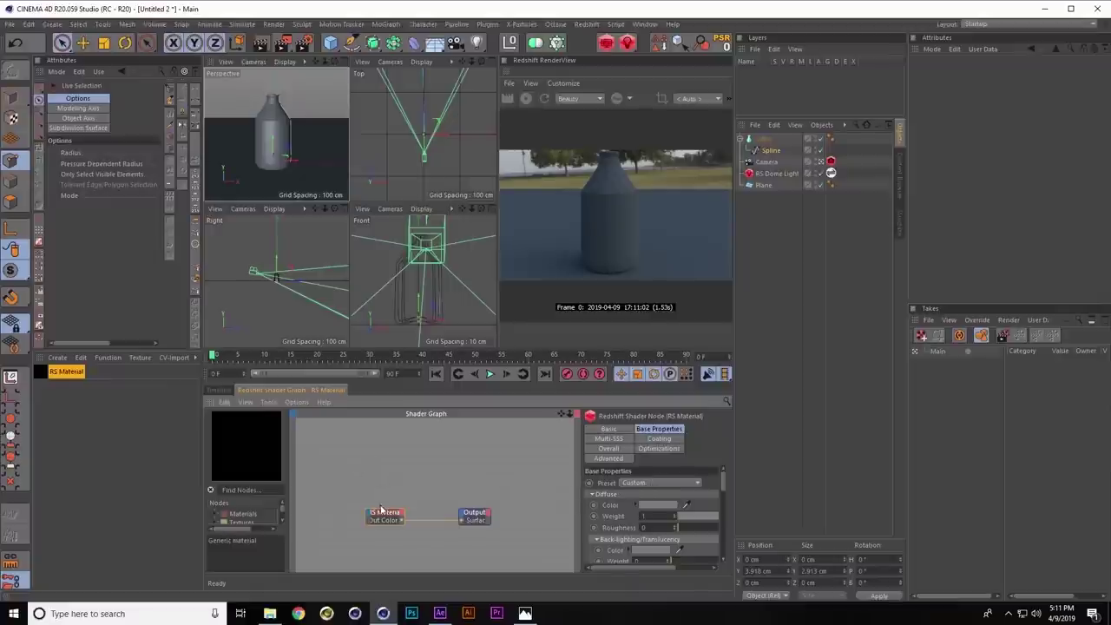
{"action": "left_click_drag", "start_coordinate": [381, 510], "coordinate": [408, 483]}
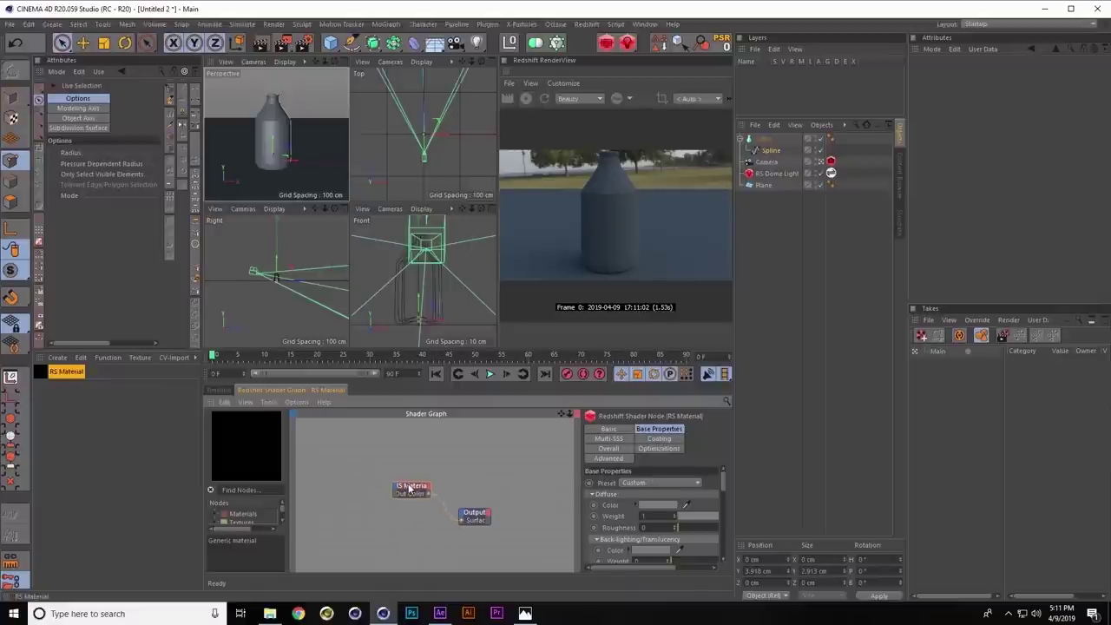
{"action": "left_click", "coordinate": [668, 483]}
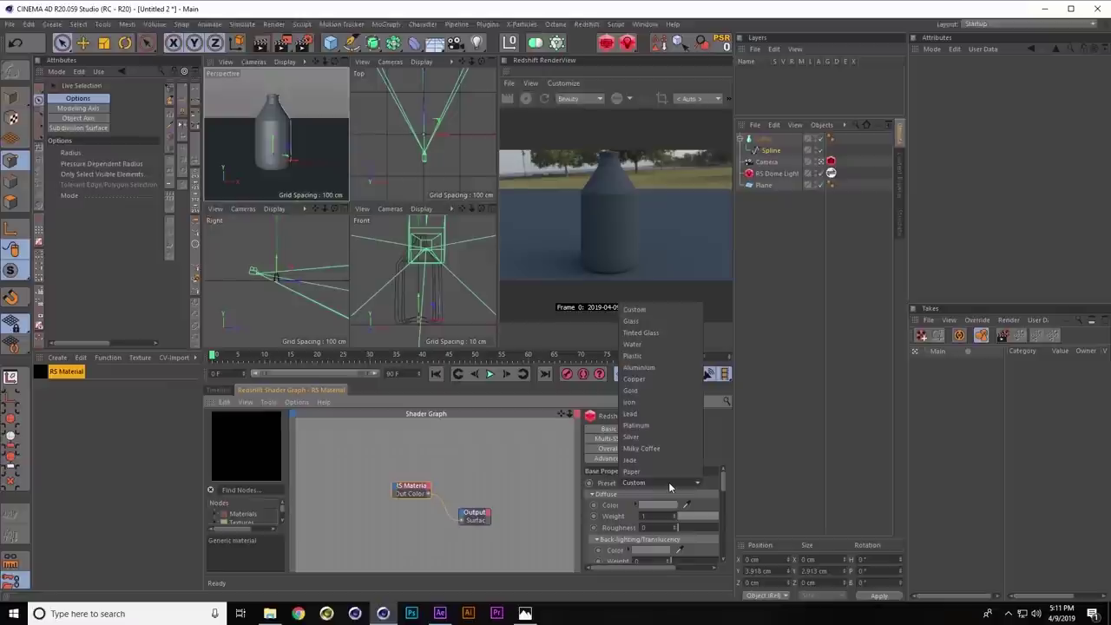
{"action": "left_click", "coordinate": [641, 332]}
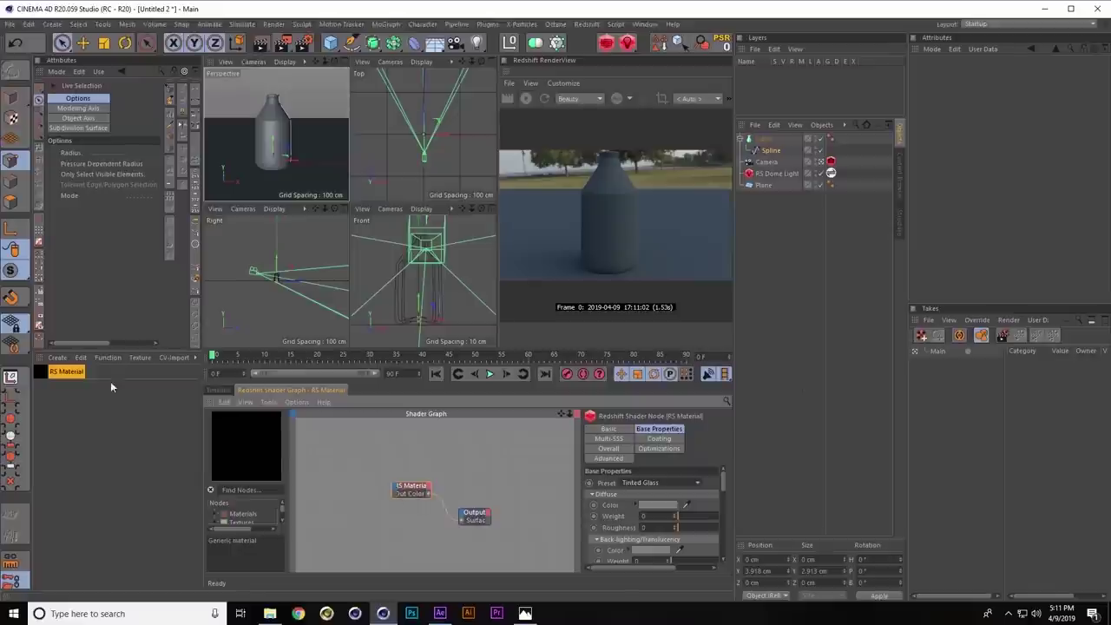
{"action": "left_click_drag", "start_coordinate": [42, 377], "coordinate": [774, 141]}
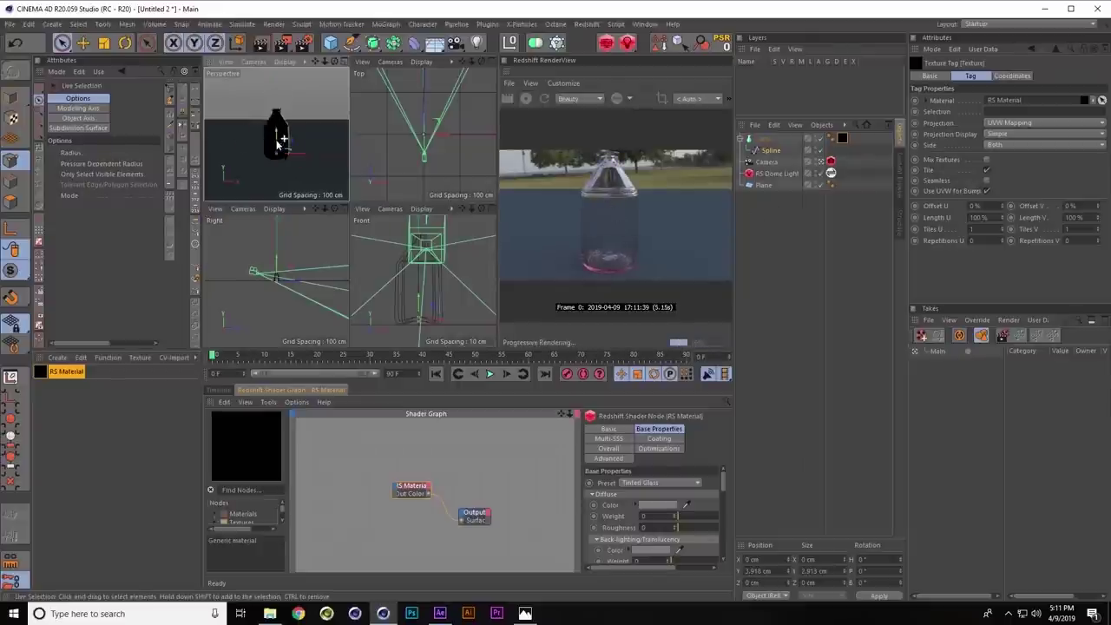
Set the glass material's sub-surface Absorption Scale to 0.04 and its Transmittance Color to a dark orange-brown
{"action": "scroll", "coordinate": [278, 144], "scroll_direction": "up", "scroll_amount": 3}
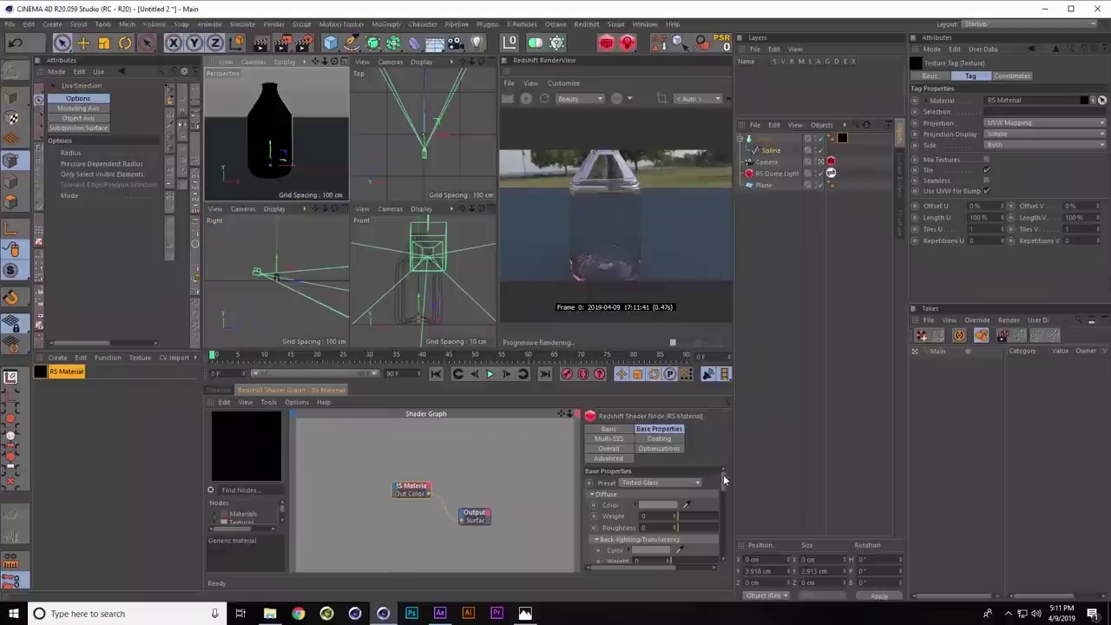
{"action": "left_click_drag", "start_coordinate": [725, 480], "coordinate": [723, 521]}
{"action": "left_click_drag", "start_coordinate": [584, 500], "coordinate": [517, 500]}
{"action": "left_click_drag", "start_coordinate": [722, 516], "coordinate": [720, 541]}
{"action": "left_click", "coordinate": [630, 524]}
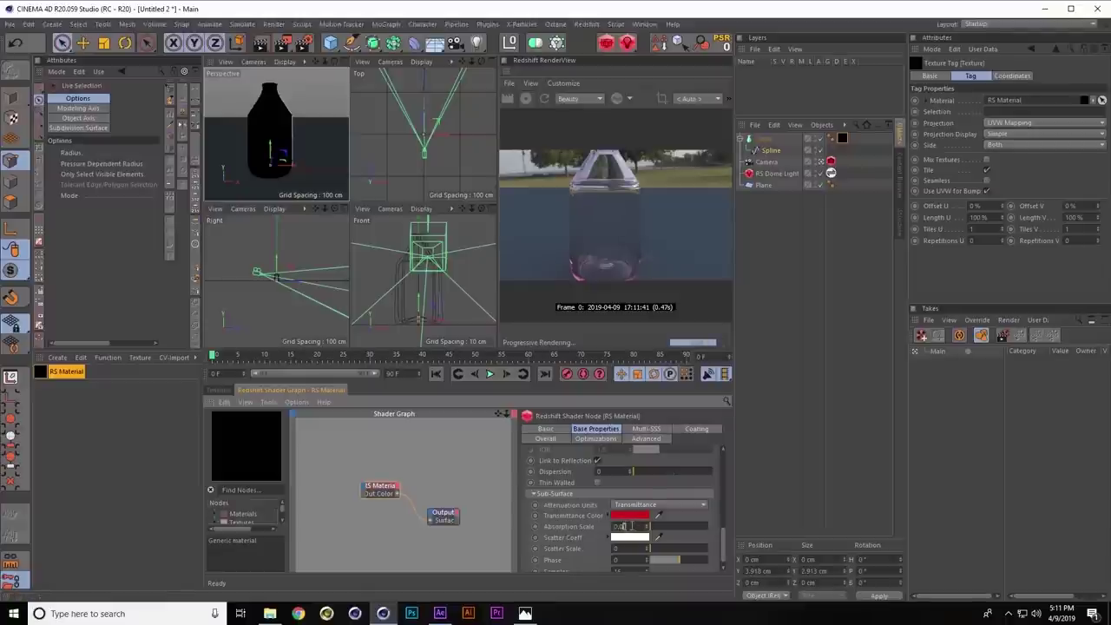
{"action": "key", "text": "Return"}
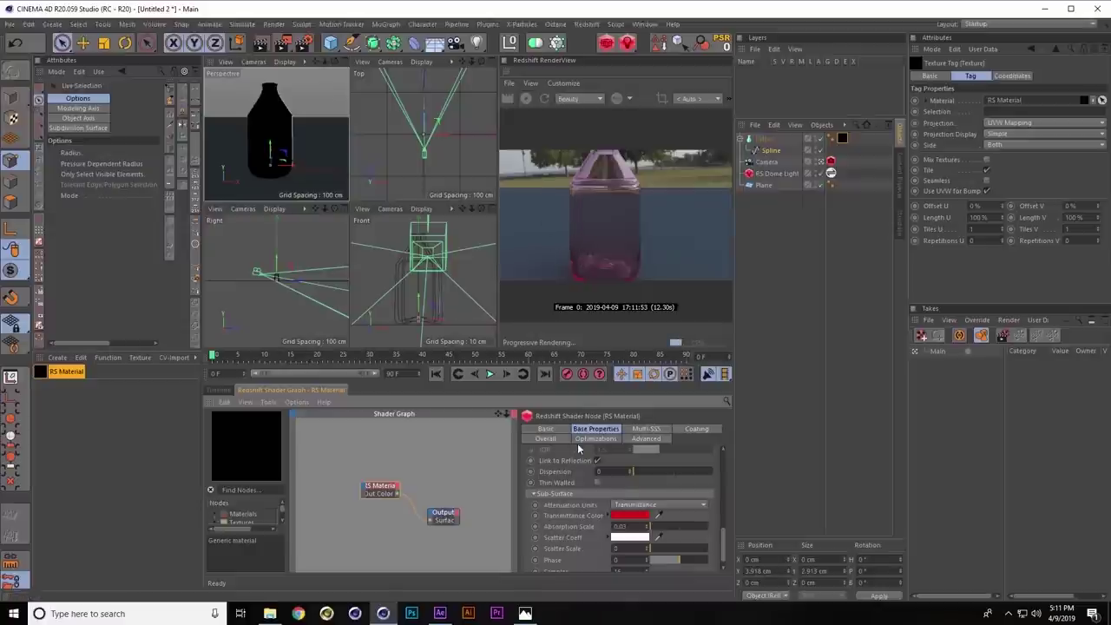
{"action": "left_click", "coordinate": [630, 514]}
{"action": "left_click", "coordinate": [571, 512]}
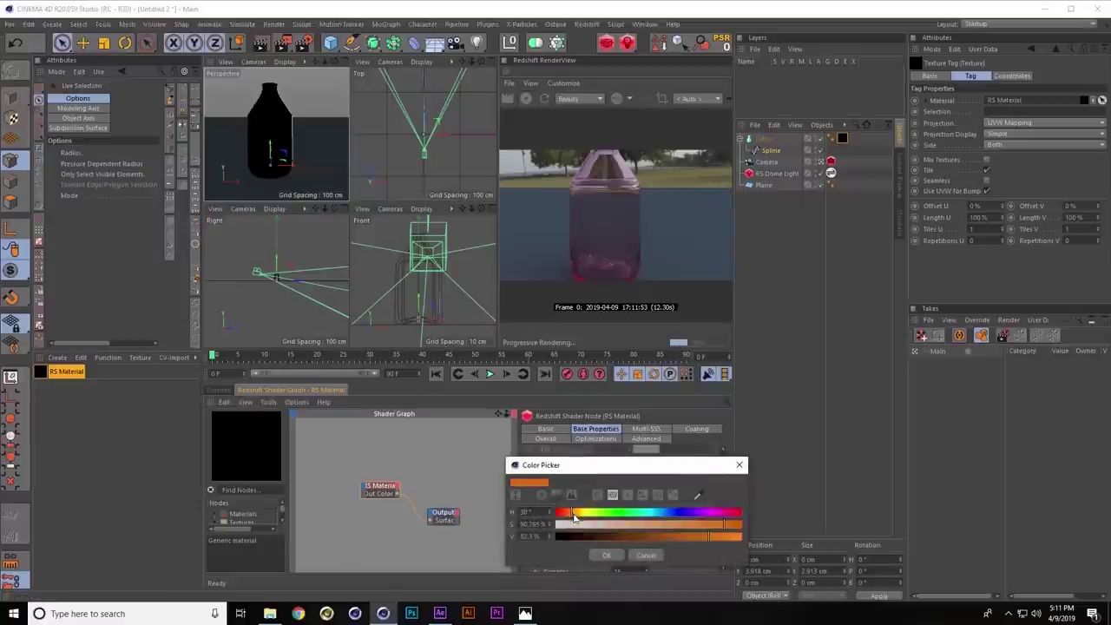
{"action": "left_click_drag", "start_coordinate": [670, 536], "coordinate": [653, 536]}
{"action": "left_click", "coordinate": [609, 555]}
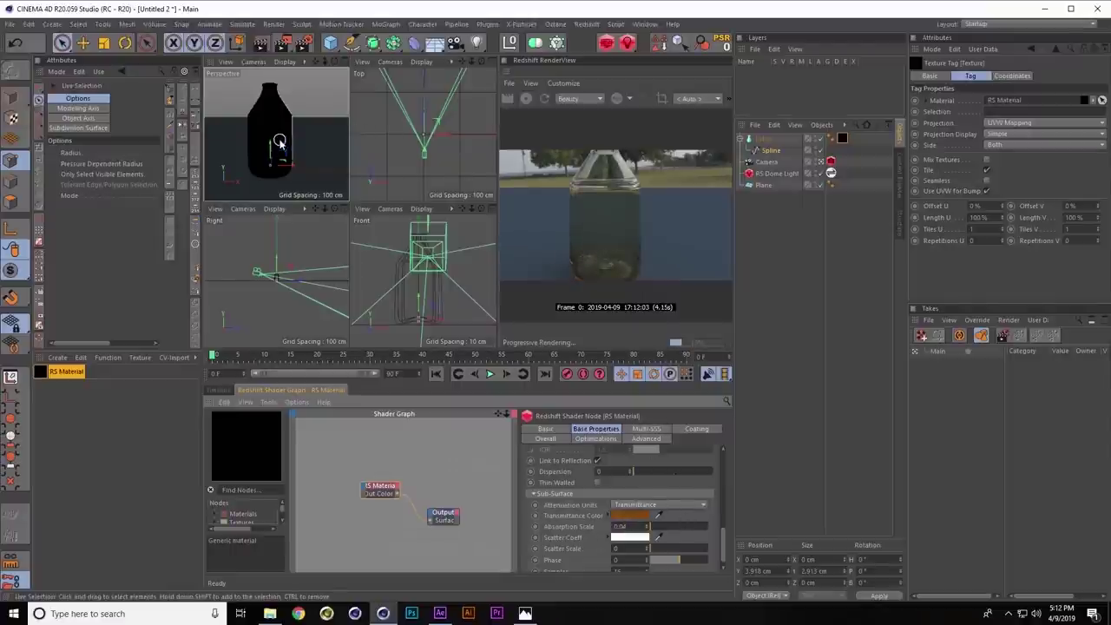
Stop the live Redshift render, shrink the RenderView, and maximize the Perspective view with the whole bottle in frame
{"action": "scroll", "coordinate": [276, 144], "scroll_direction": "down", "scroll_amount": 3}
{"action": "scroll", "coordinate": [276, 143], "scroll_direction": "up", "scroll_amount": 2}
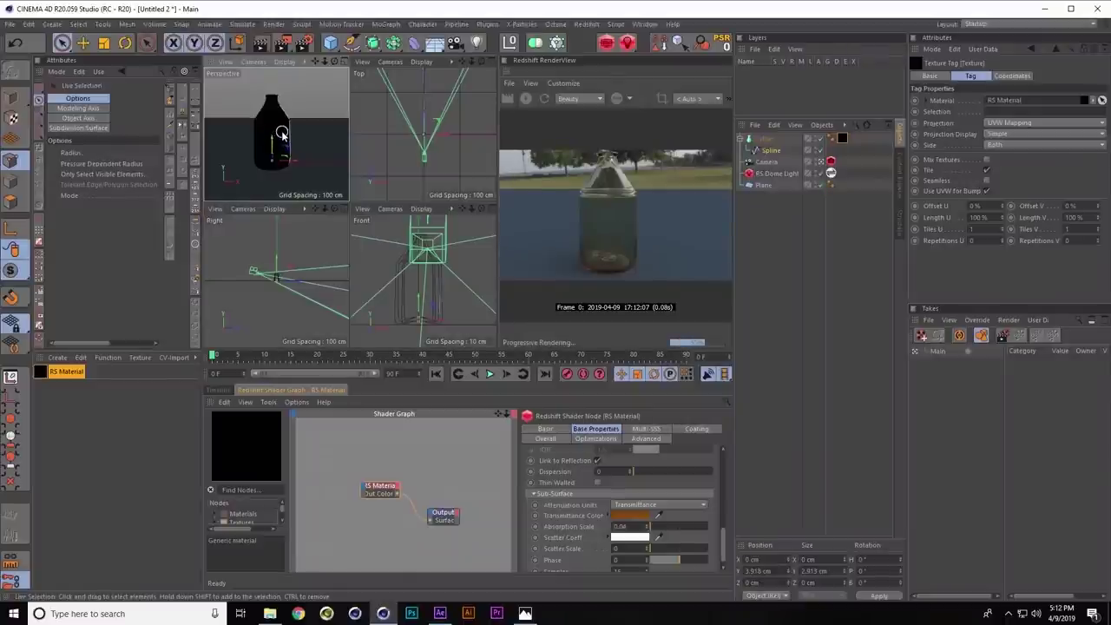
{"action": "left_click", "coordinate": [527, 99]}
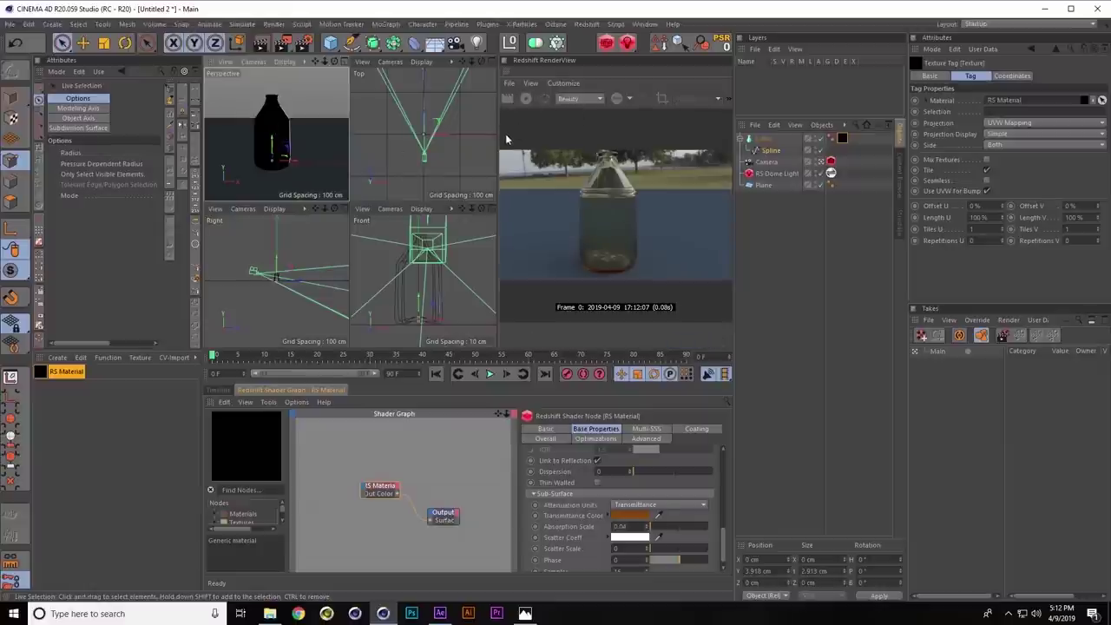
{"action": "left_click_drag", "start_coordinate": [499, 138], "coordinate": [669, 138]}
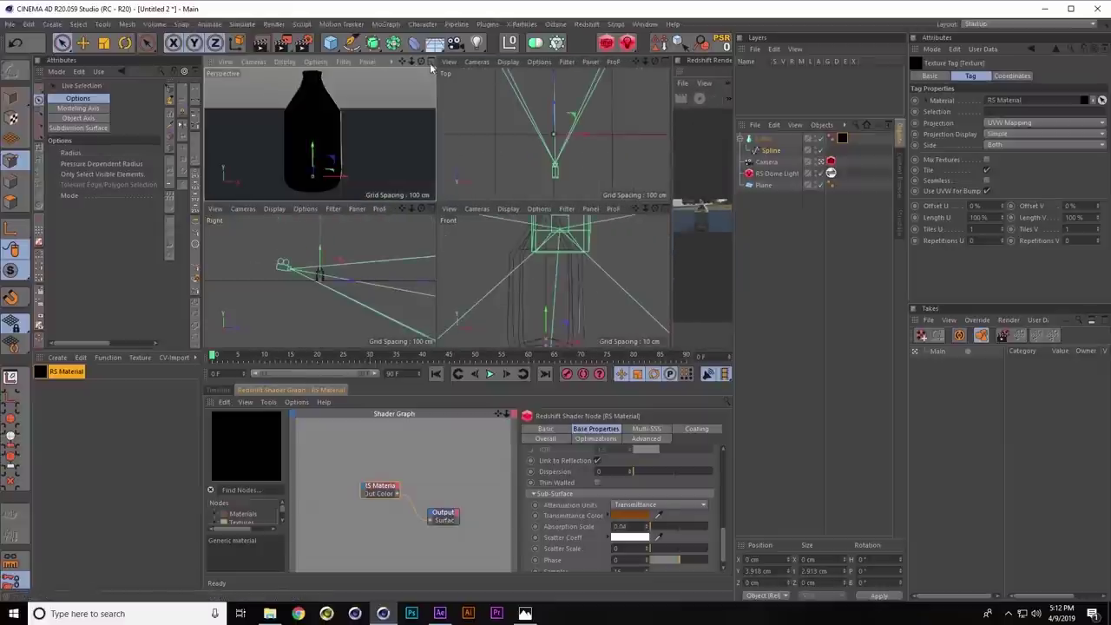
{"action": "middle_click", "coordinate": [431, 69]}
{"action": "scroll", "coordinate": [438, 174], "scroll_direction": "down", "scroll_amount": 3}
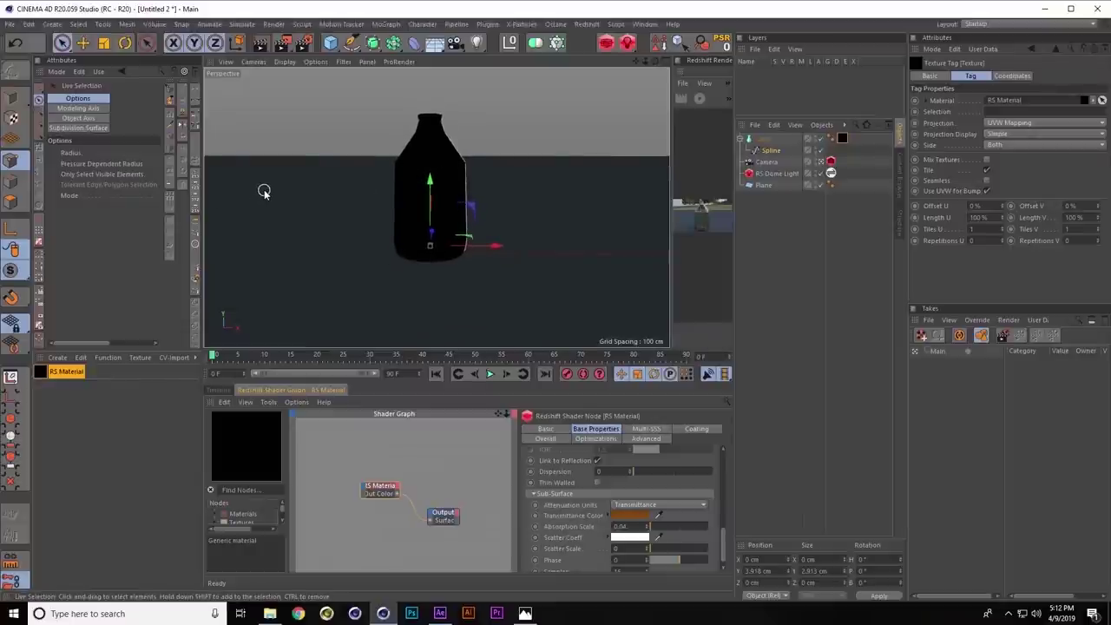
Duplicate the Lathe with its child spline to the end of the object list, then collapse and disable the copy
{"action": "left_click", "coordinate": [13, 96]}
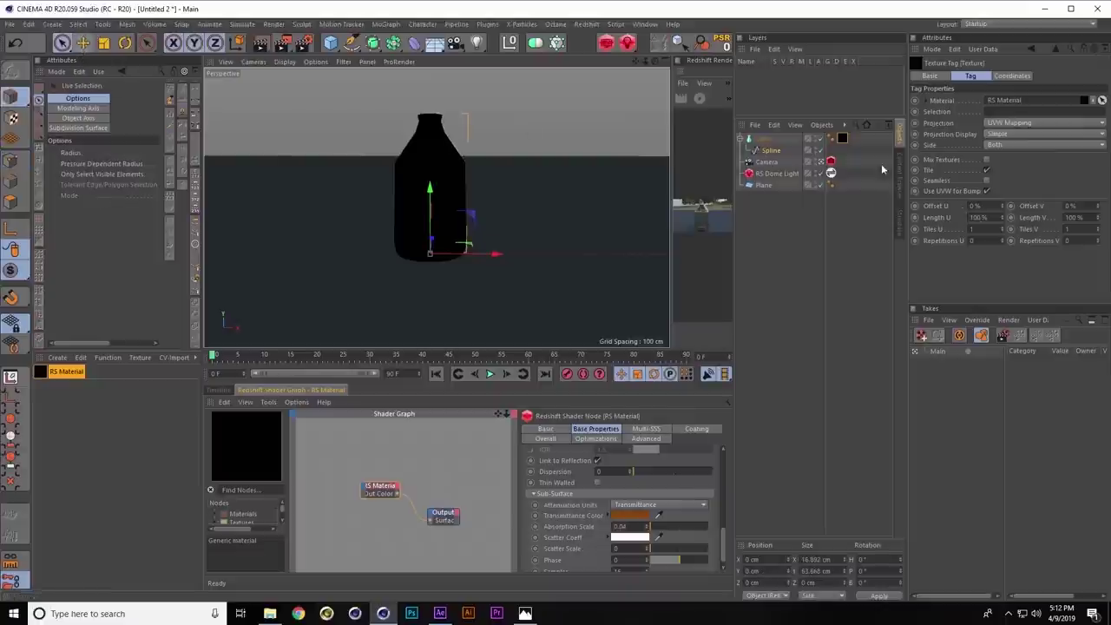
{"action": "left_click", "coordinate": [769, 236]}
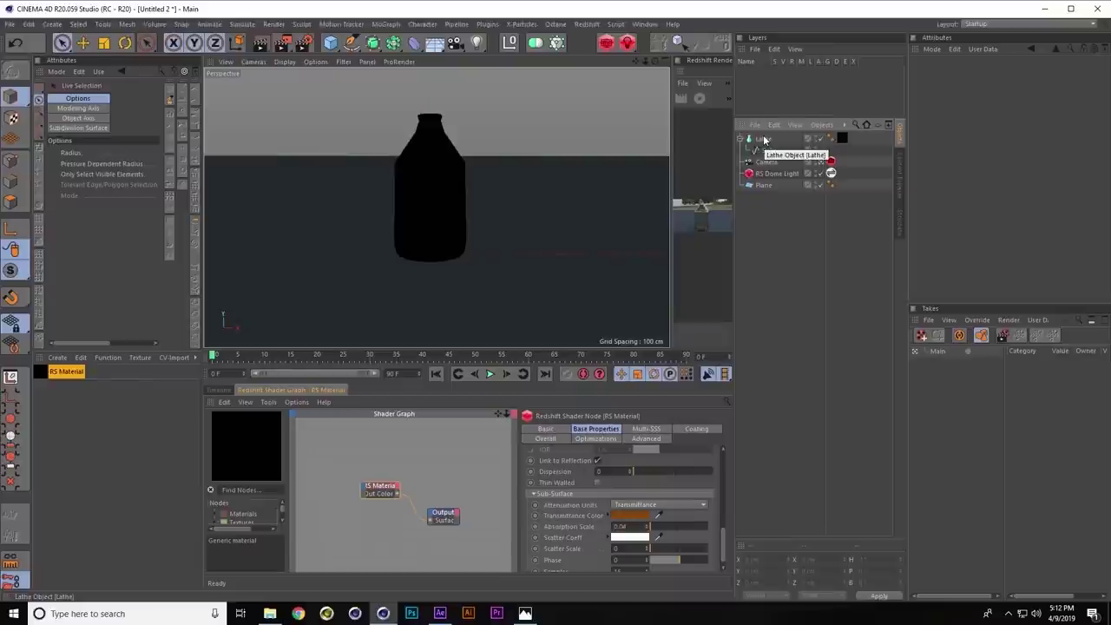
{"action": "left_click", "coordinate": [763, 140]}
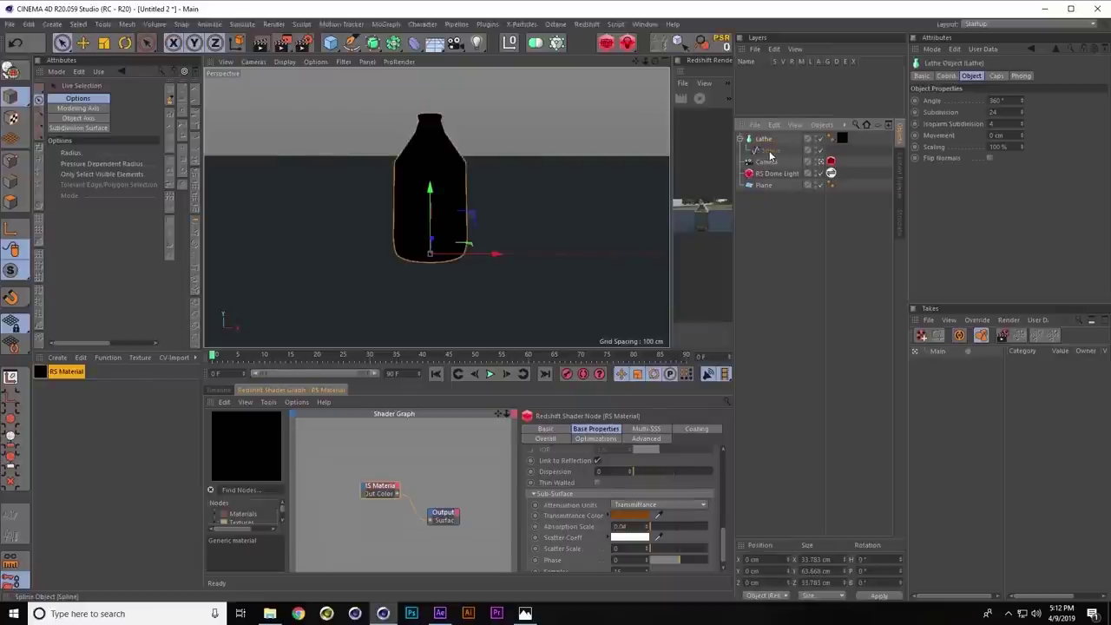
{"action": "left_click", "coordinate": [769, 152], "text": "ctrl"}
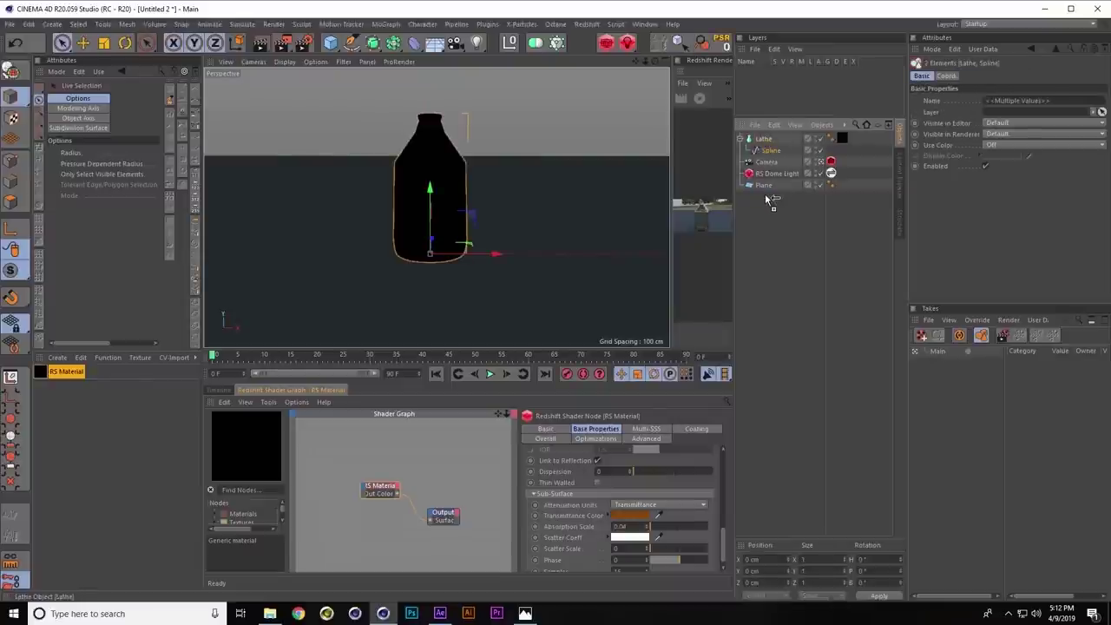
{"action": "left_click_drag", "start_coordinate": [765, 196], "coordinate": [765, 198], "text": "ctrl"}
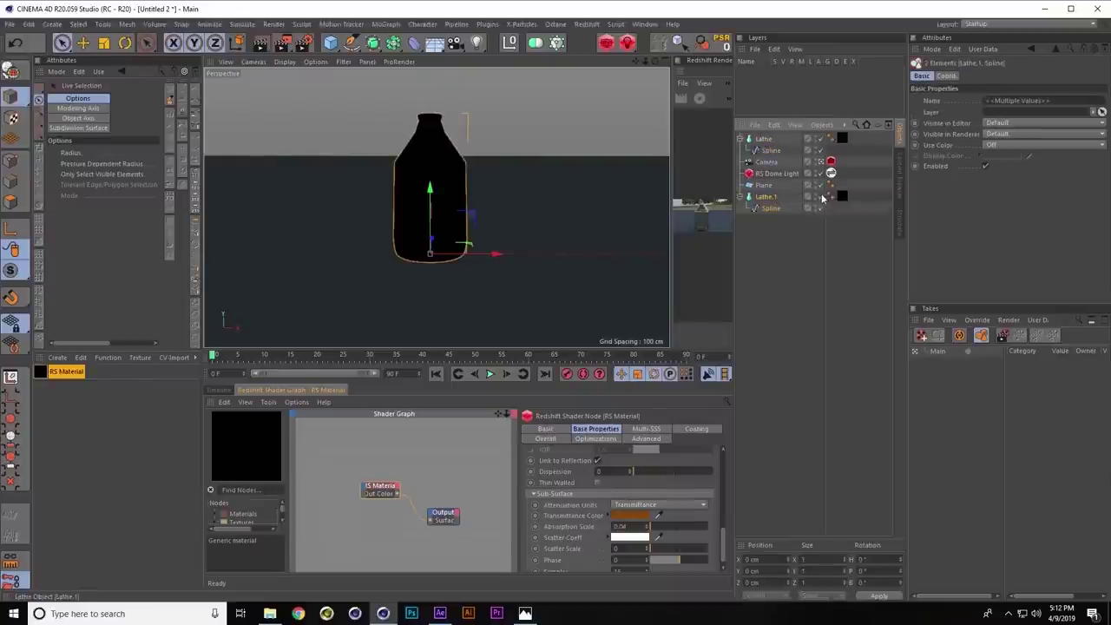
{"action": "left_click", "coordinate": [743, 196]}
Make the original Lathe bottle an editable polygon object and display the view with Gouraud Shading (Lines)
{"action": "left_click_drag", "start_coordinate": [763, 139], "coordinate": [768, 151]}
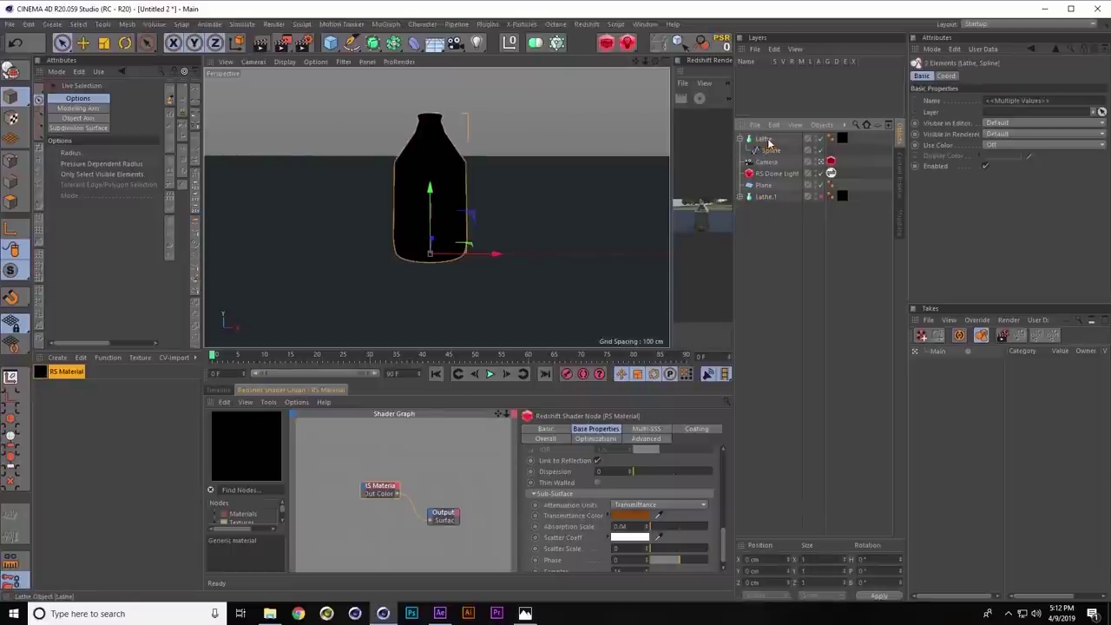
{"action": "key", "text": "c"}
{"action": "left_click", "coordinate": [285, 61]}
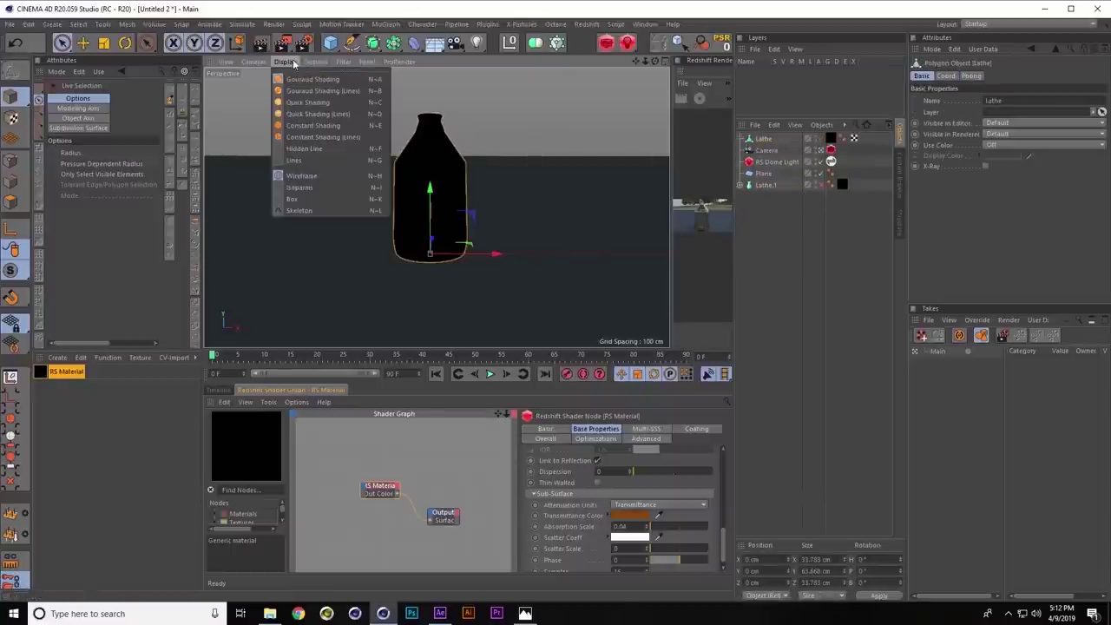
{"action": "left_click", "coordinate": [306, 92]}
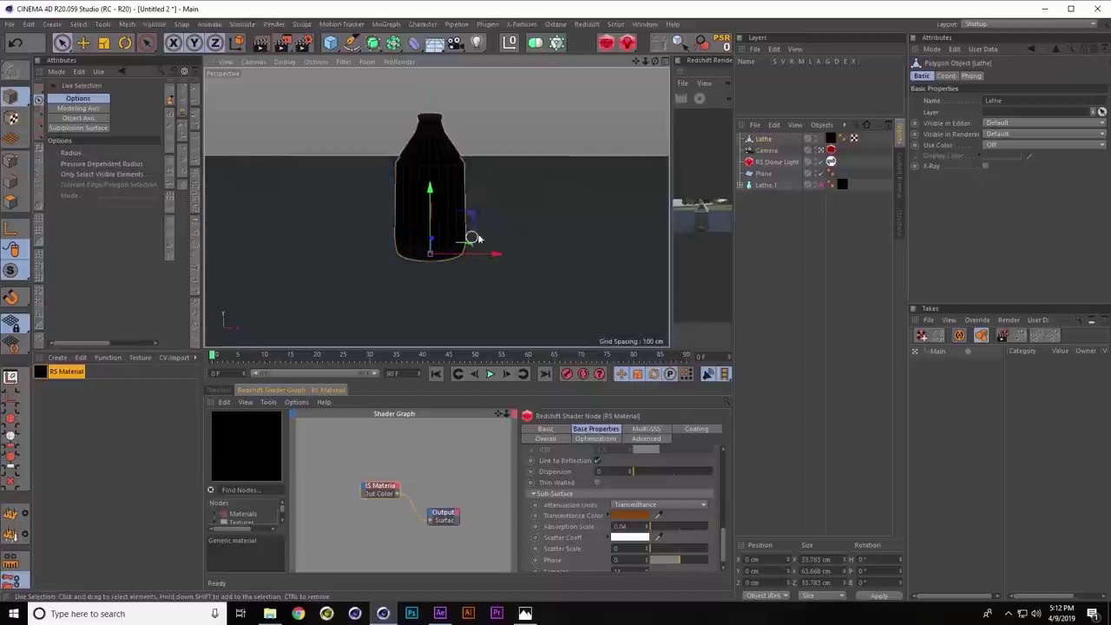
{"action": "left_click", "coordinate": [790, 238]}
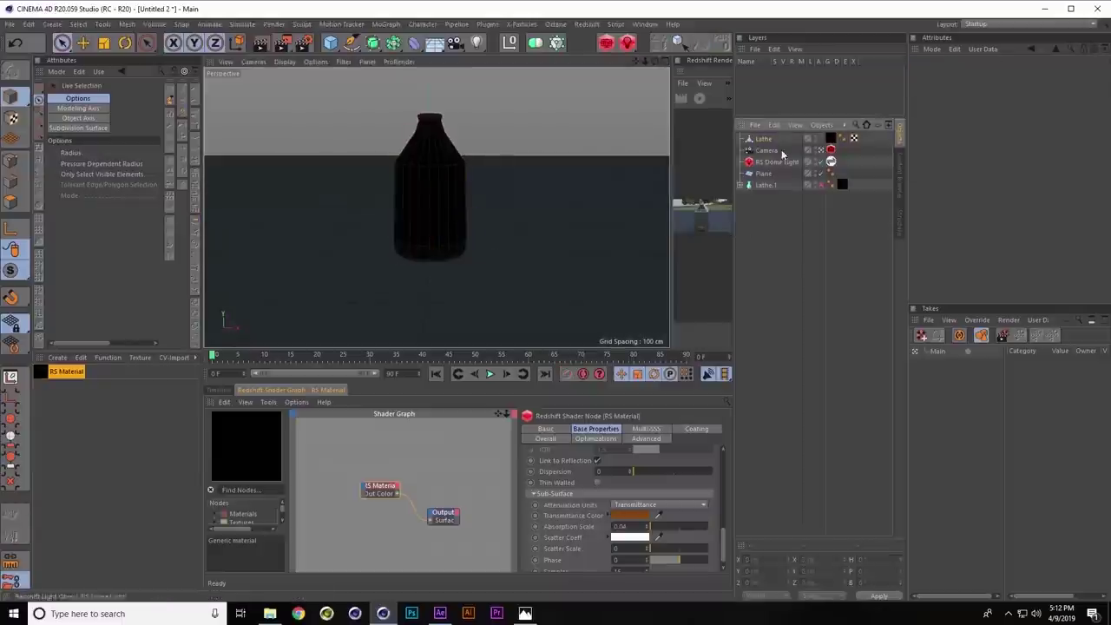
Add a Rigid Body tag to the editable Lathe mesh and rename the object as bottle
{"action": "right_click", "coordinate": [767, 140]}
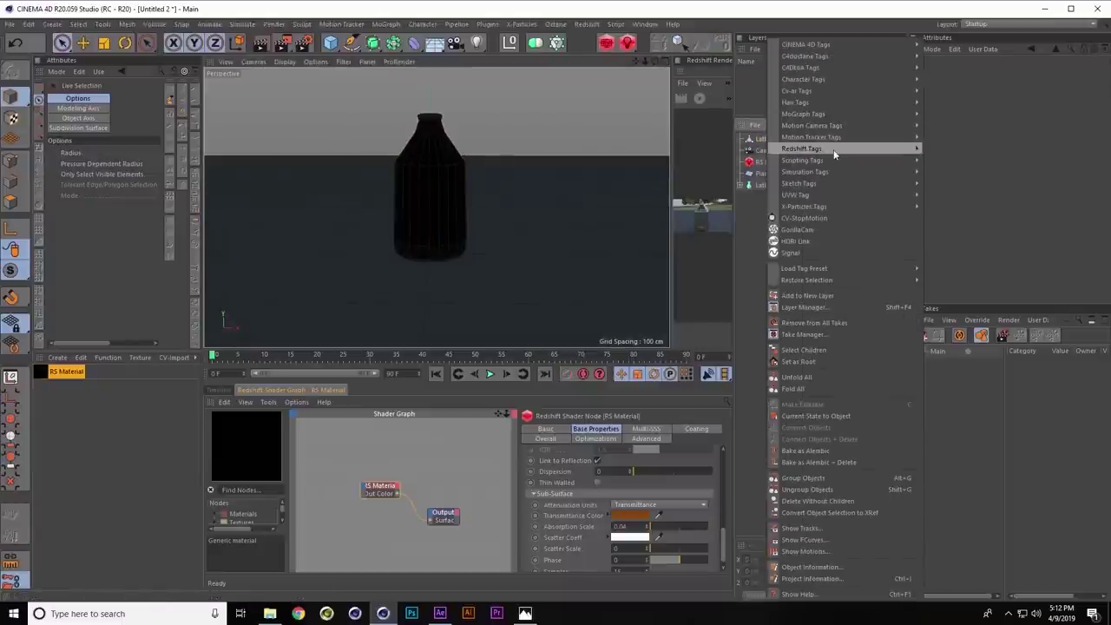
{"action": "mouse_move", "coordinate": [845, 176]}
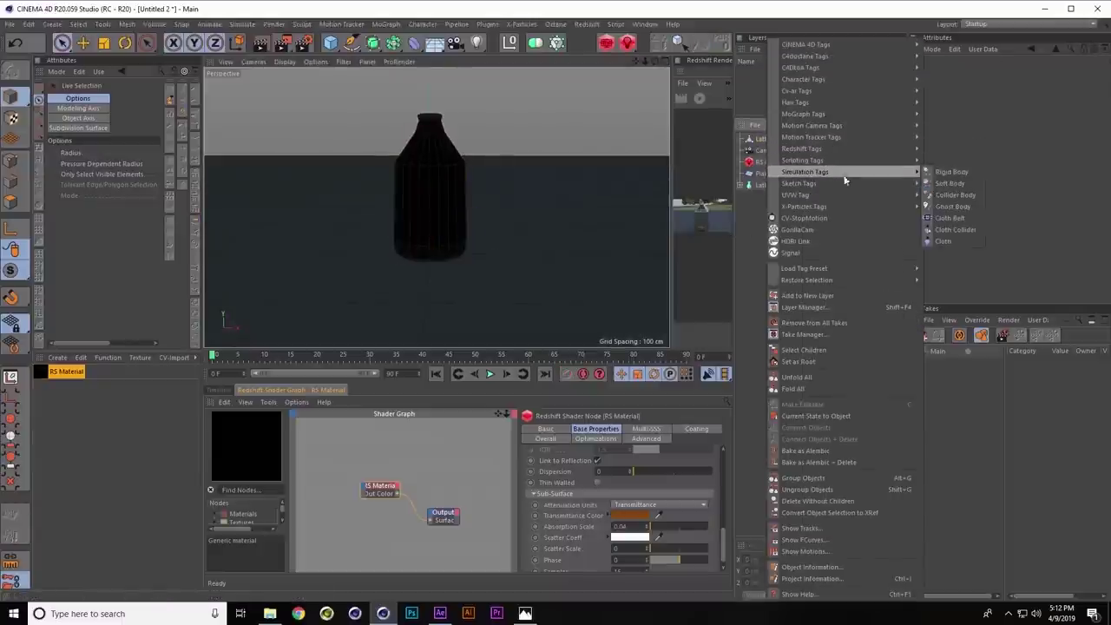
{"action": "left_click", "coordinate": [946, 172]}
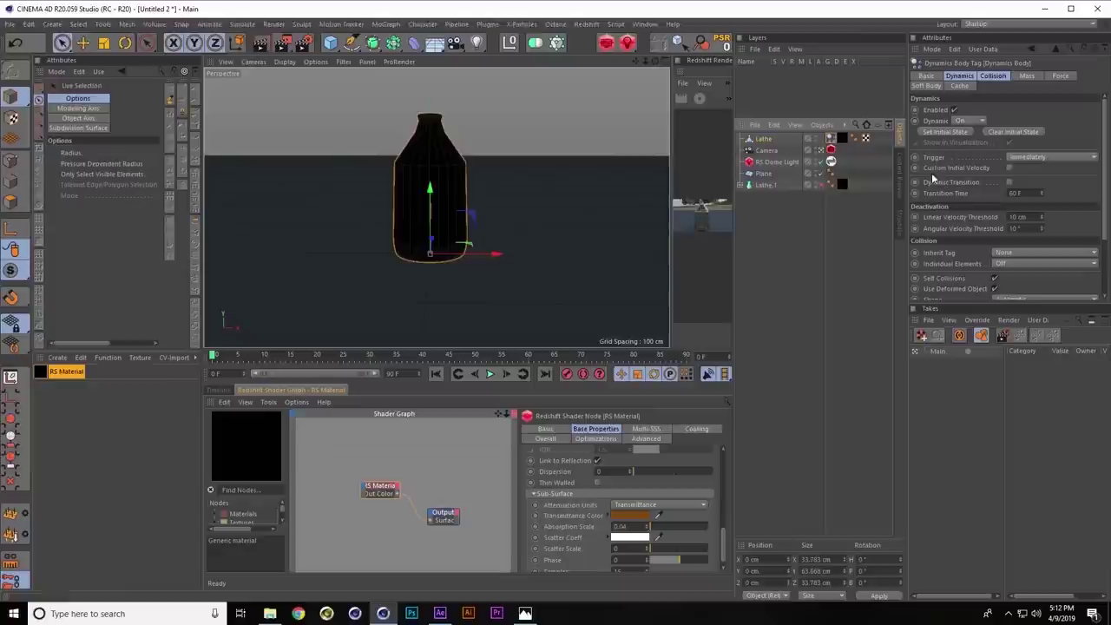
{"action": "double_click", "coordinate": [765, 139]}
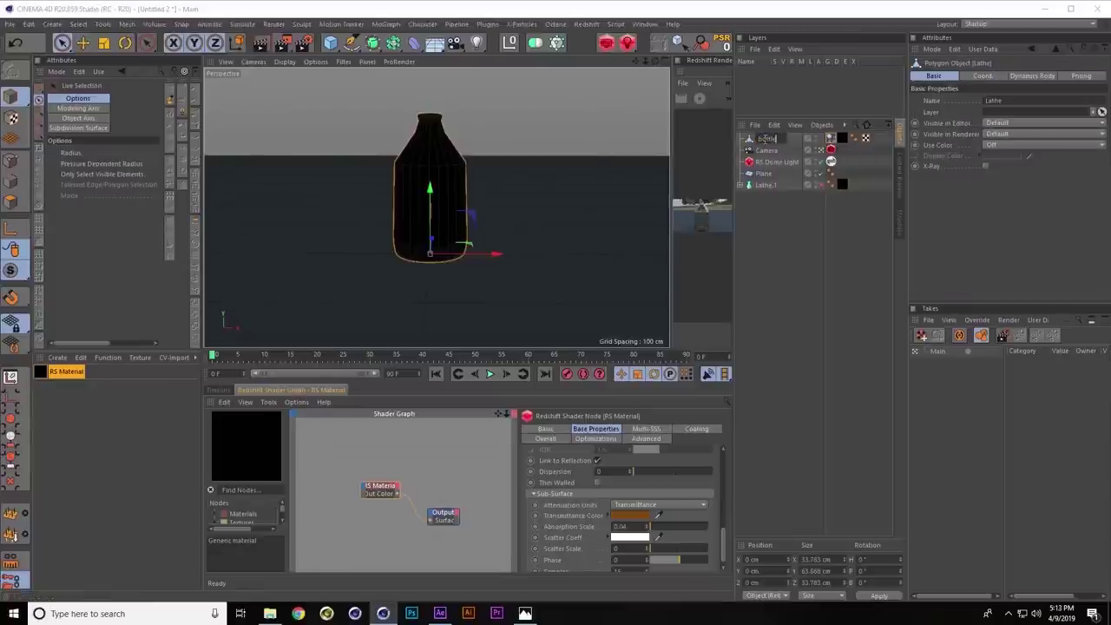
{"action": "key", "text": "Return"}
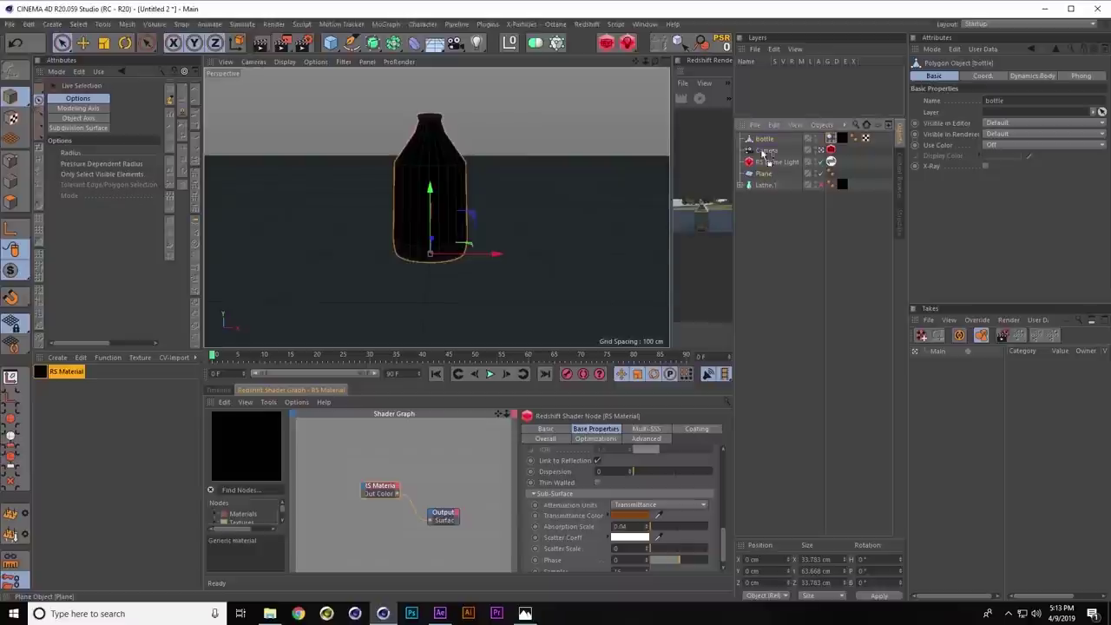
Move the Plane directly beneath the bottle in the object list and give it a Collider Body tag
{"action": "left_click", "coordinate": [763, 149]}
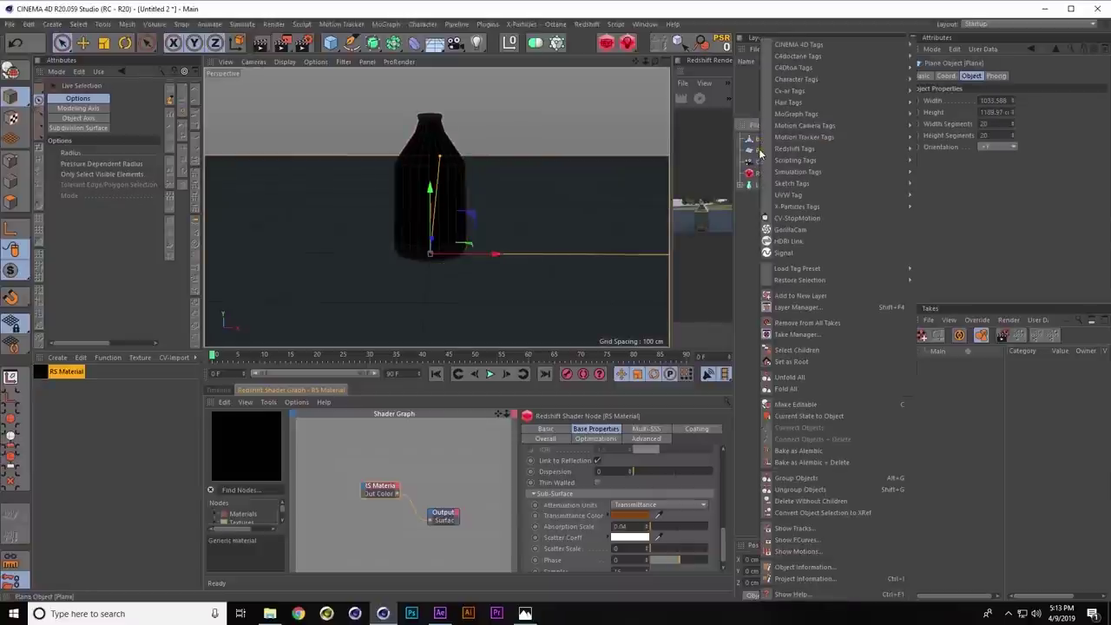
{"action": "right_click", "coordinate": [760, 156]}
{"action": "mouse_move", "coordinate": [778, 149]}
{"action": "mouse_move", "coordinate": [793, 173]}
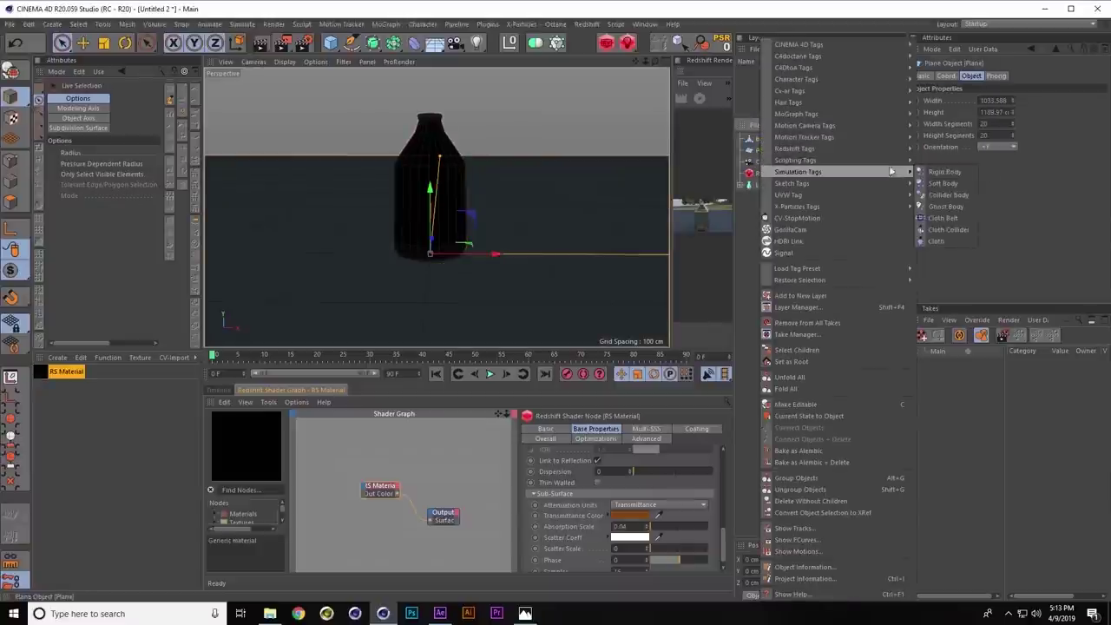
{"action": "left_click", "coordinate": [948, 194]}
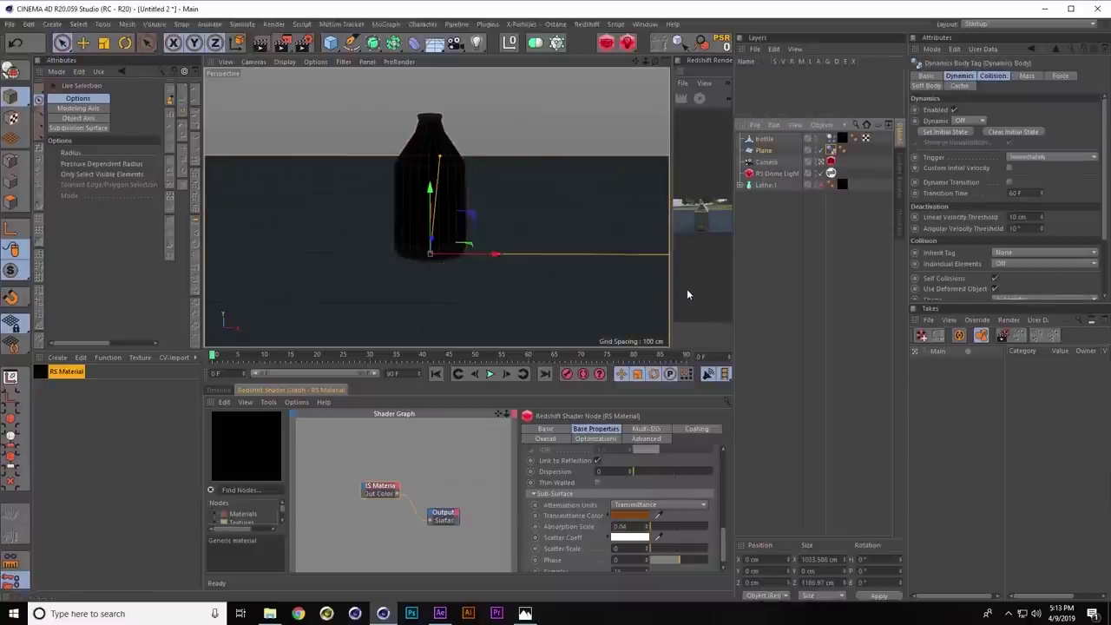
{"action": "left_click", "coordinate": [778, 222]}
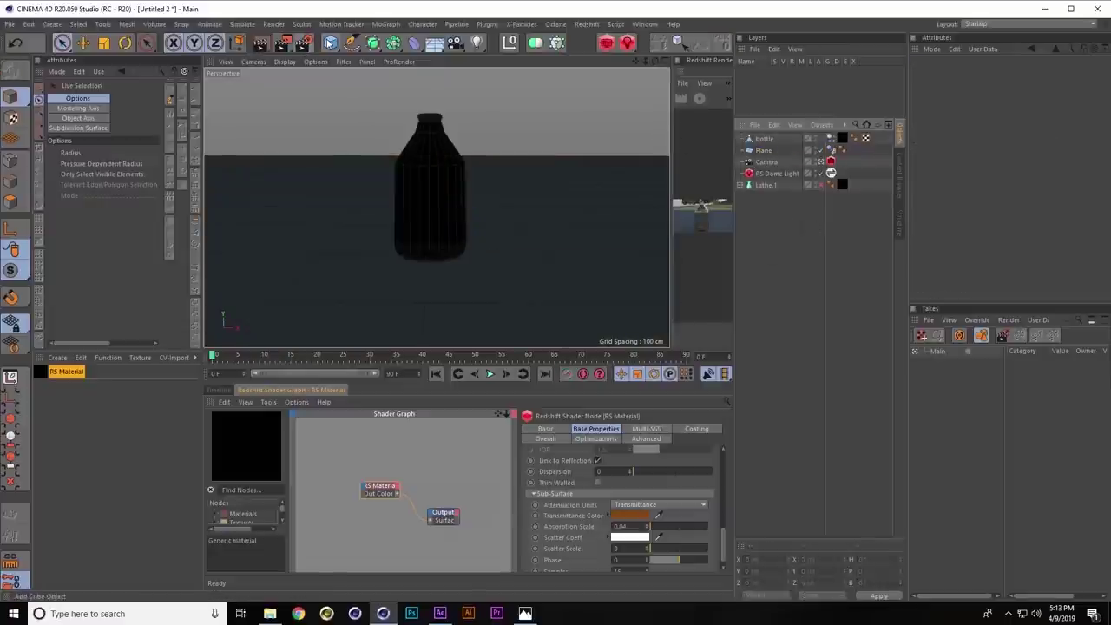
Add a Sphere of about 8.5 cm radius beside the bottle's neck and copy the plane's collider tag onto it
{"action": "left_click", "coordinate": [331, 43]}
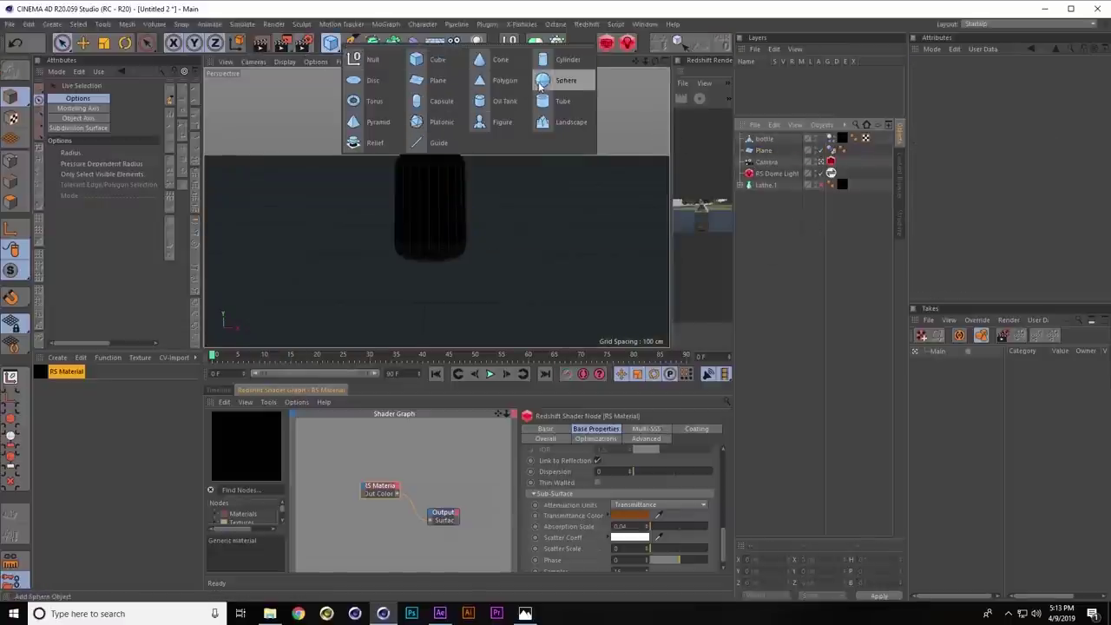
{"action": "left_click", "coordinate": [543, 80]}
{"action": "left_click_drag", "start_coordinate": [644, 255], "coordinate": [452, 250]}
{"action": "left_click_drag", "start_coordinate": [428, 212], "coordinate": [436, 123]}
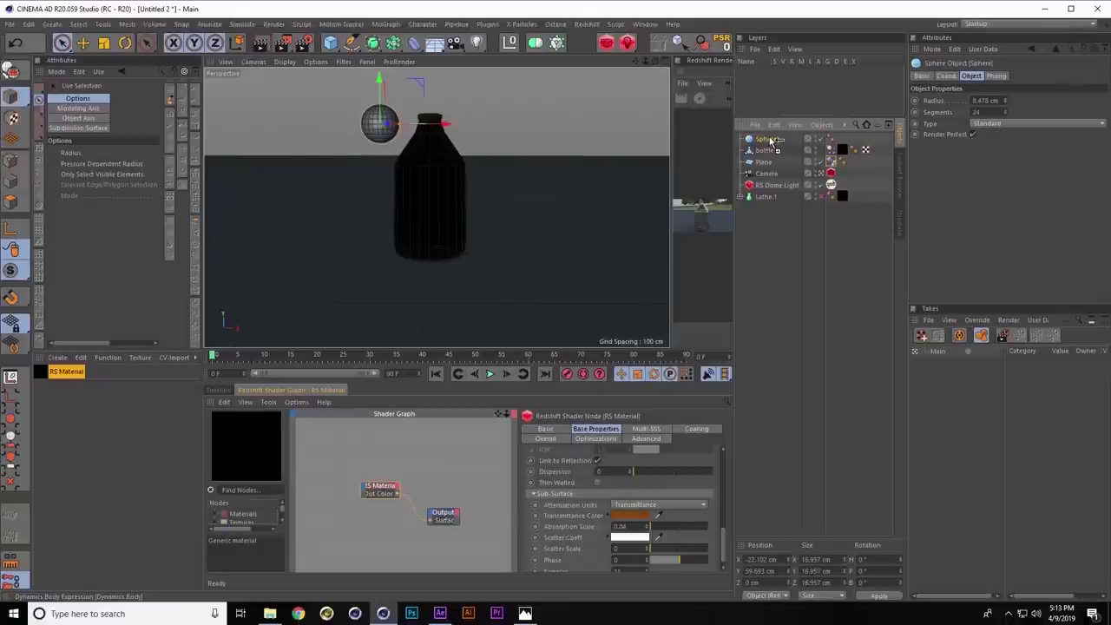
{"action": "left_click_drag", "start_coordinate": [770, 141], "coordinate": [769, 140]}
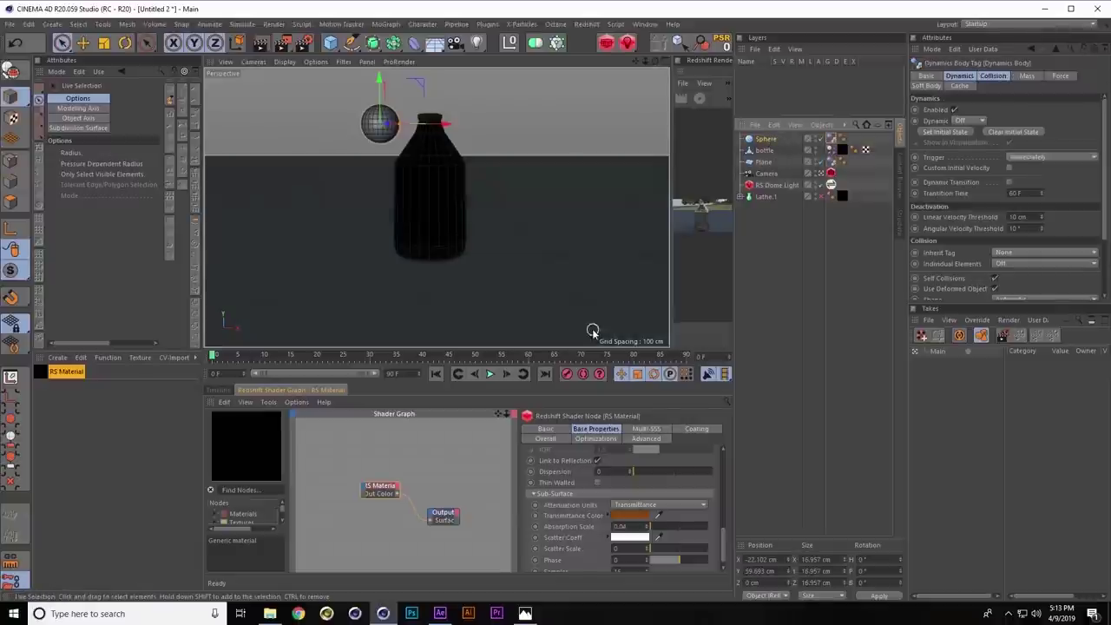
Animate the sphere to hit the bottle's neck at X -7.97 cm on frame 7 and pull back to X -42.725 cm on frame 11
{"action": "left_click", "coordinate": [249, 355]}
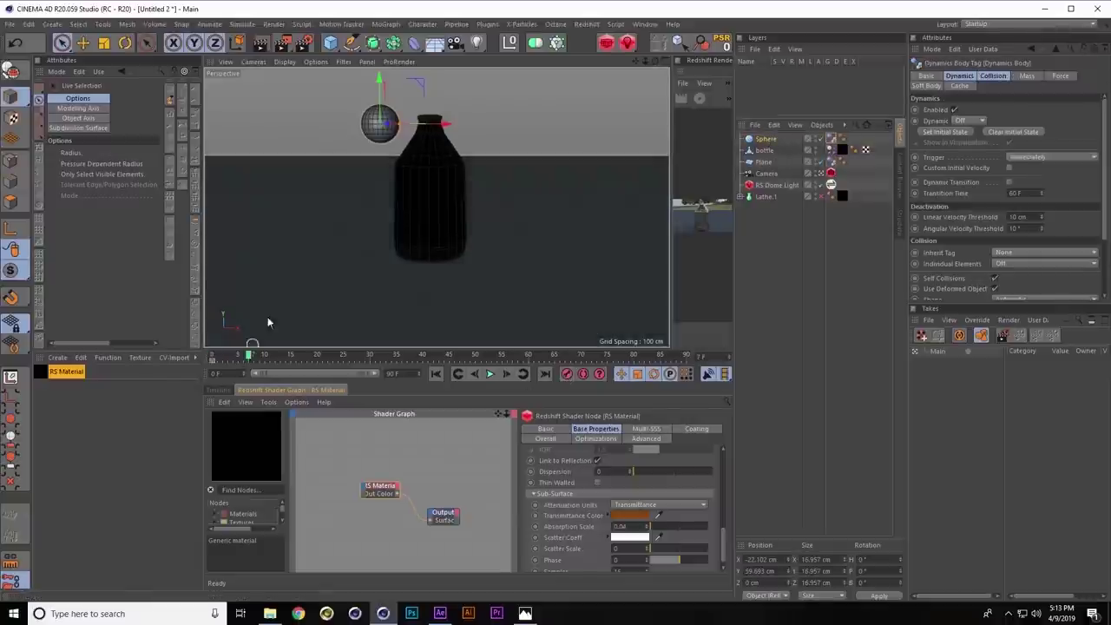
{"action": "left_click_drag", "start_coordinate": [432, 122], "coordinate": [462, 122]}
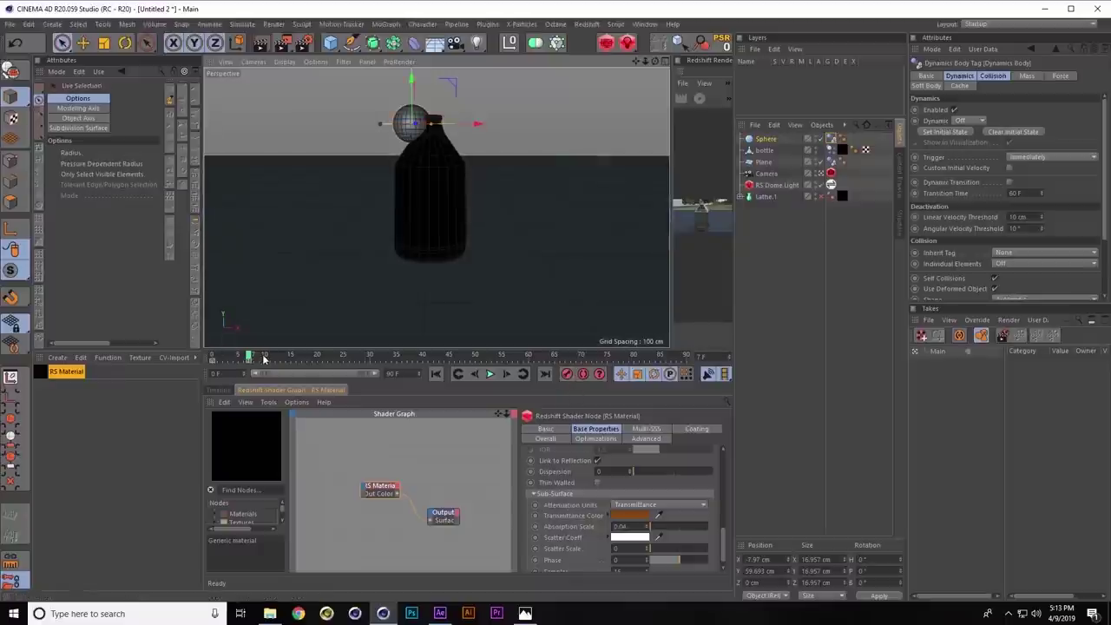
{"action": "left_click_drag", "start_coordinate": [265, 358], "coordinate": [271, 358]}
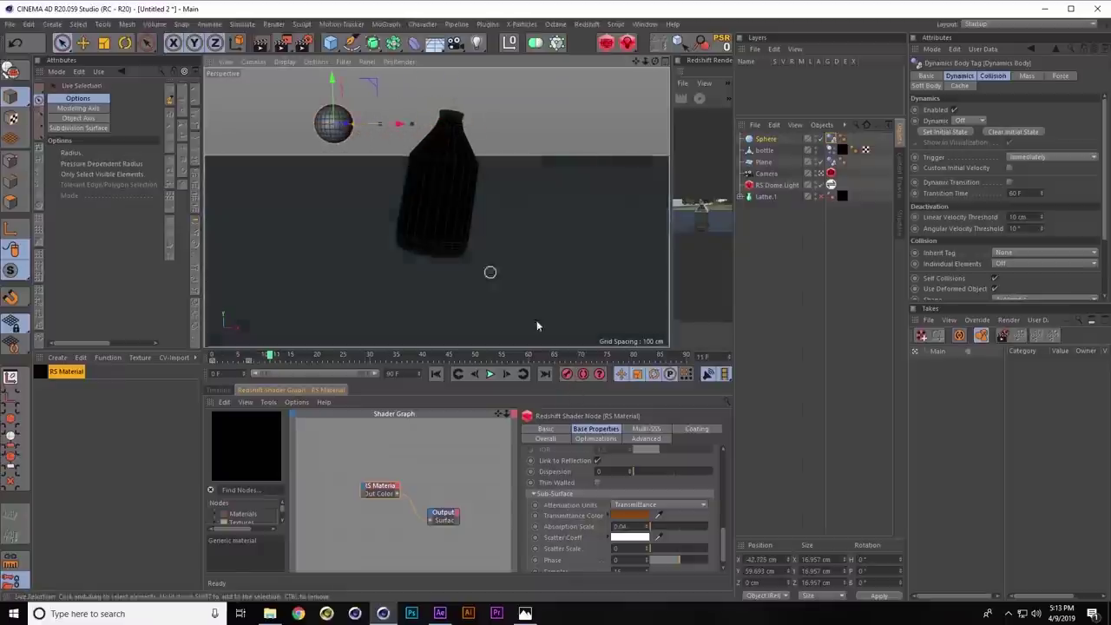
Play the simulation from the first frame to check the bottle's fall, and return to frame 0
{"action": "left_click", "coordinate": [436, 373]}
{"action": "left_click", "coordinate": [490, 373]}
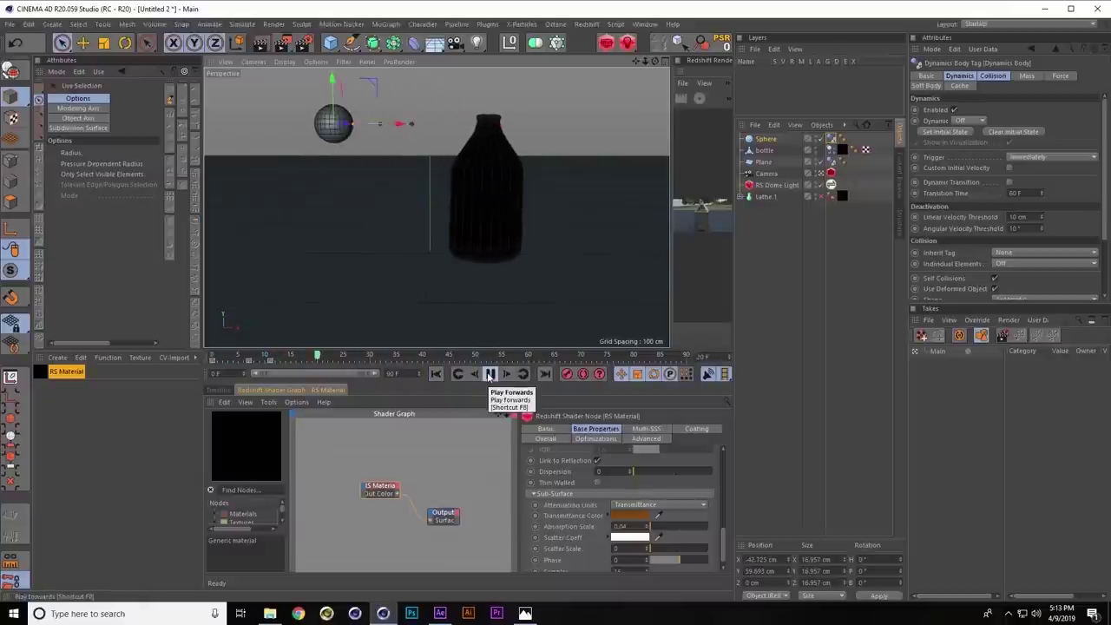
{"action": "left_click", "coordinate": [437, 374]}
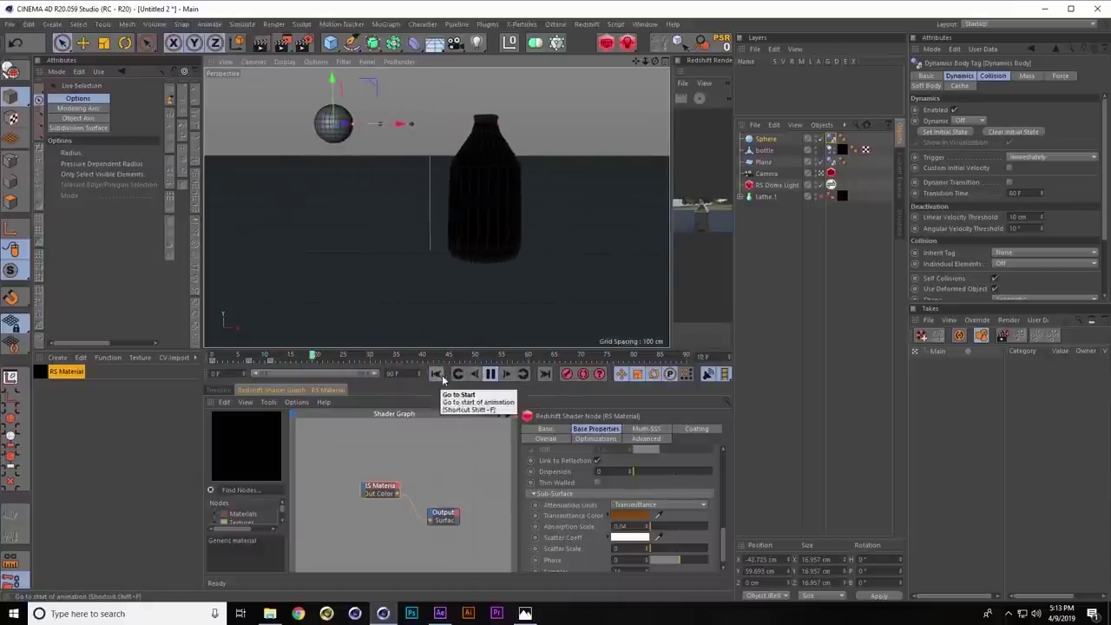
{"action": "left_click", "coordinate": [435, 374]}
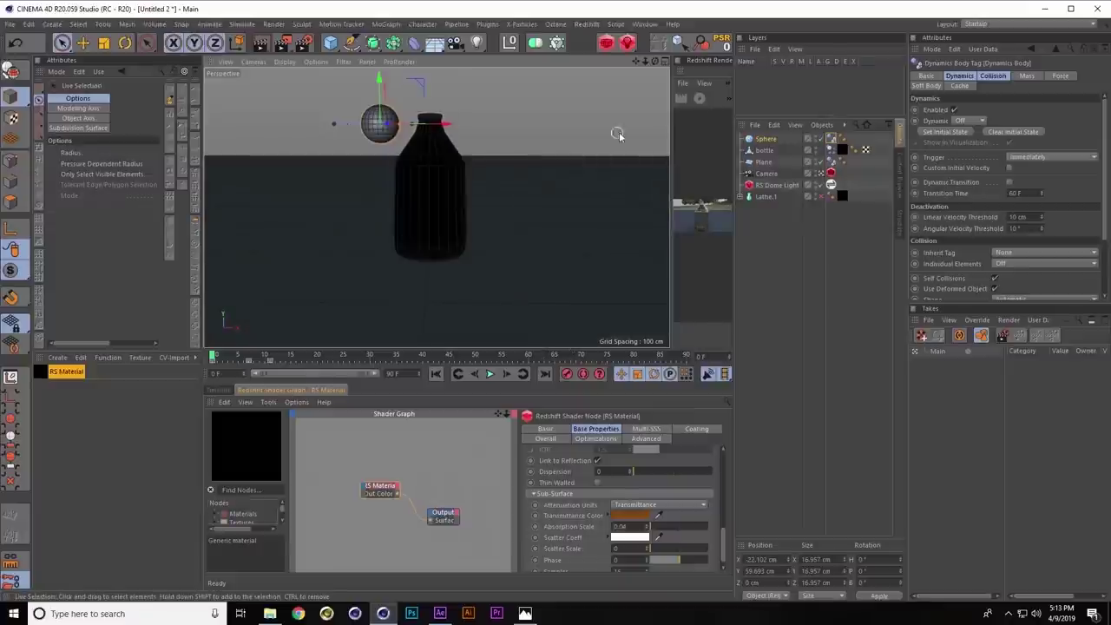
Set Friction to 100% on the dynamics tags of the sphere, bottle and plane together, and play the simulation
{"action": "left_click", "coordinate": [831, 162], "text": "ctrl"}
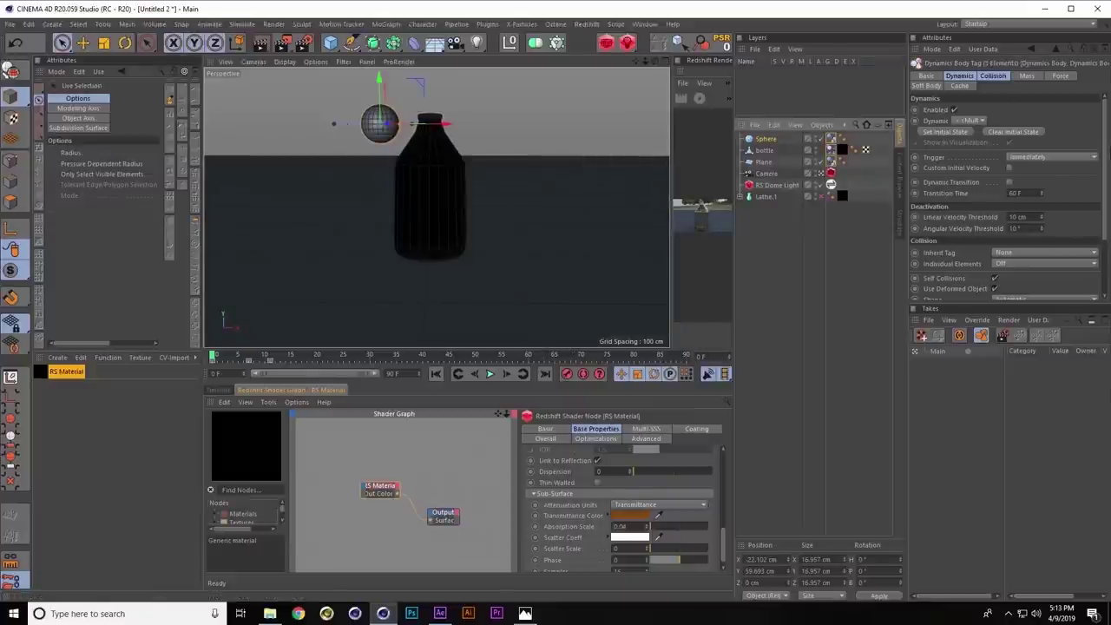
{"action": "scroll", "coordinate": [1014, 277], "scroll_direction": "down", "scroll_amount": 3}
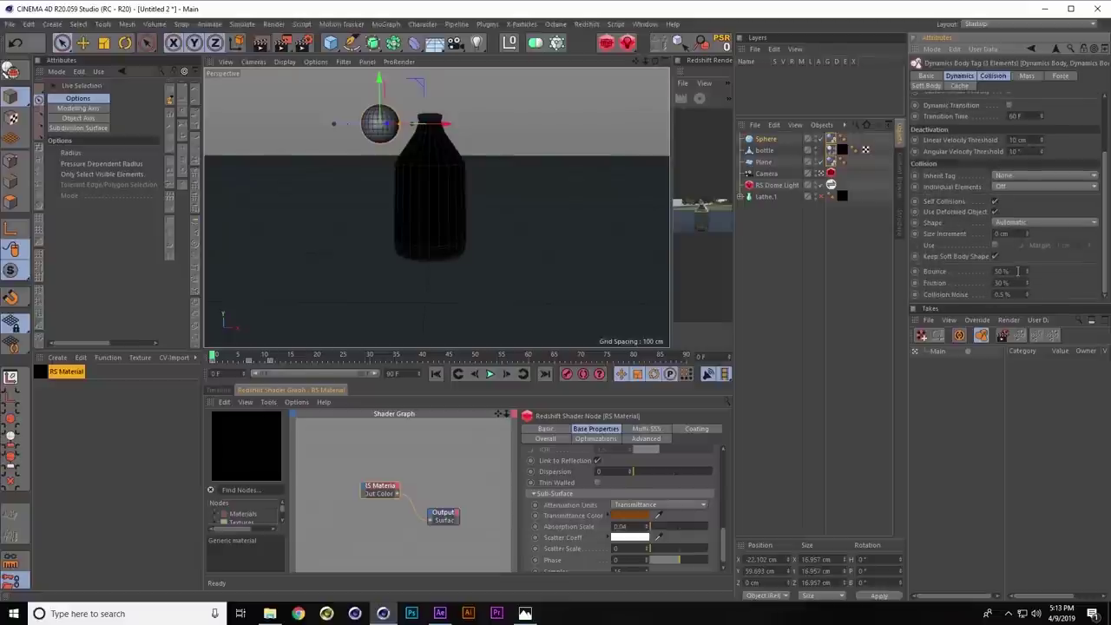
{"action": "type", "text": "100"}
{"action": "key", "text": "Return"}
{"action": "left_click", "coordinate": [490, 374]}
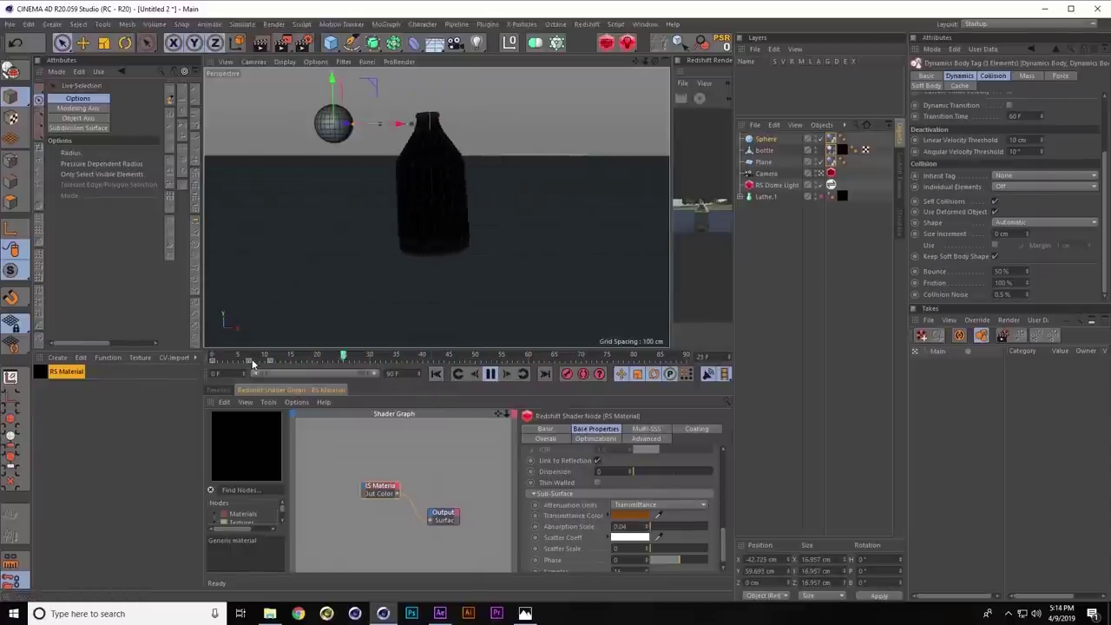
{"action": "left_click", "coordinate": [490, 373]}
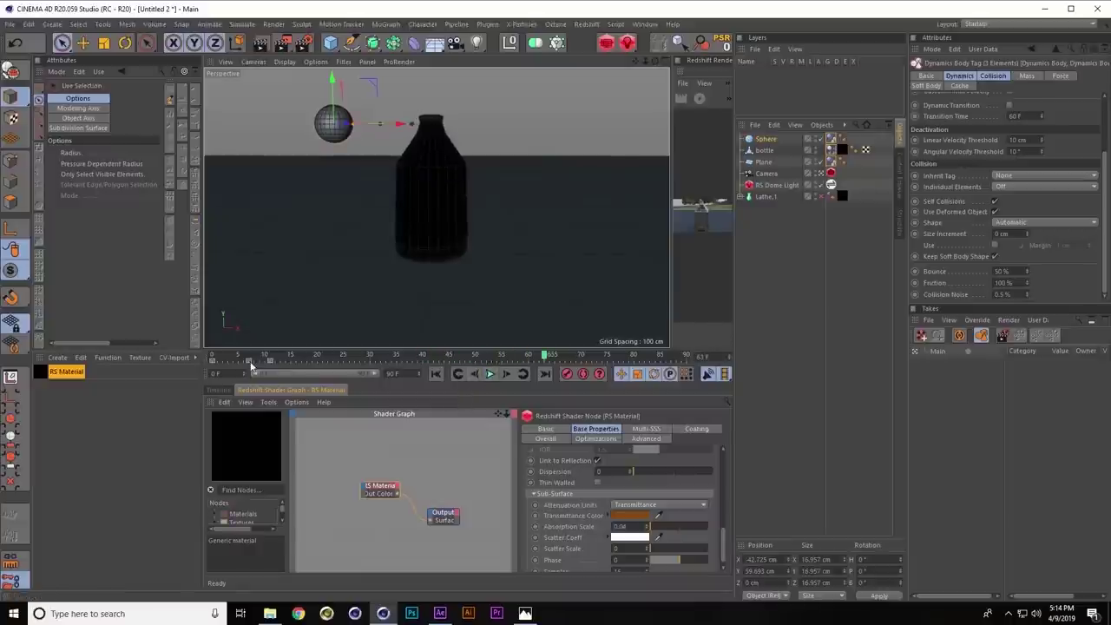
Try the sphere's impact keyframe at frame 5 and replay the simulation from the start
{"action": "left_click", "coordinate": [240, 361]}
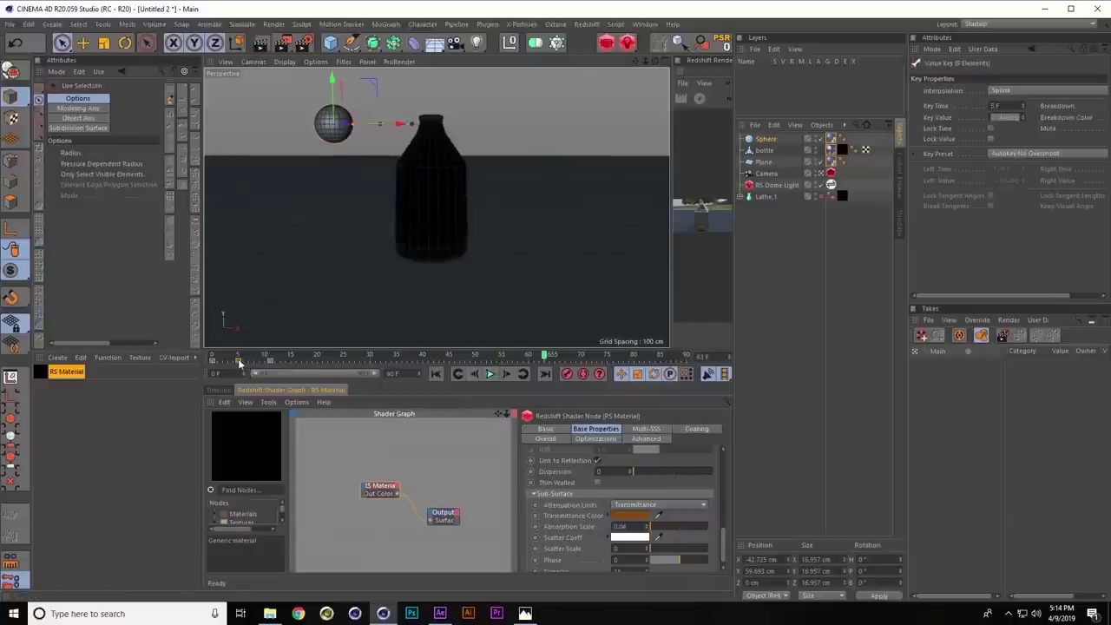
{"action": "left_click", "coordinate": [435, 373]}
{"action": "left_click", "coordinate": [490, 373]}
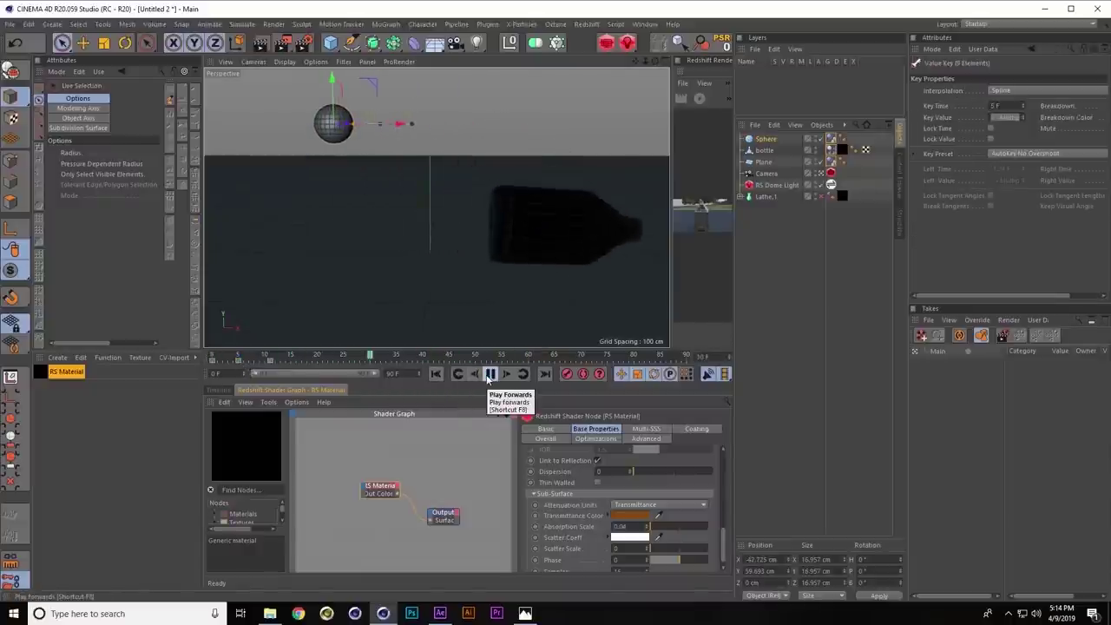
{"action": "left_click", "coordinate": [490, 373]}
{"action": "left_click", "coordinate": [435, 373]}
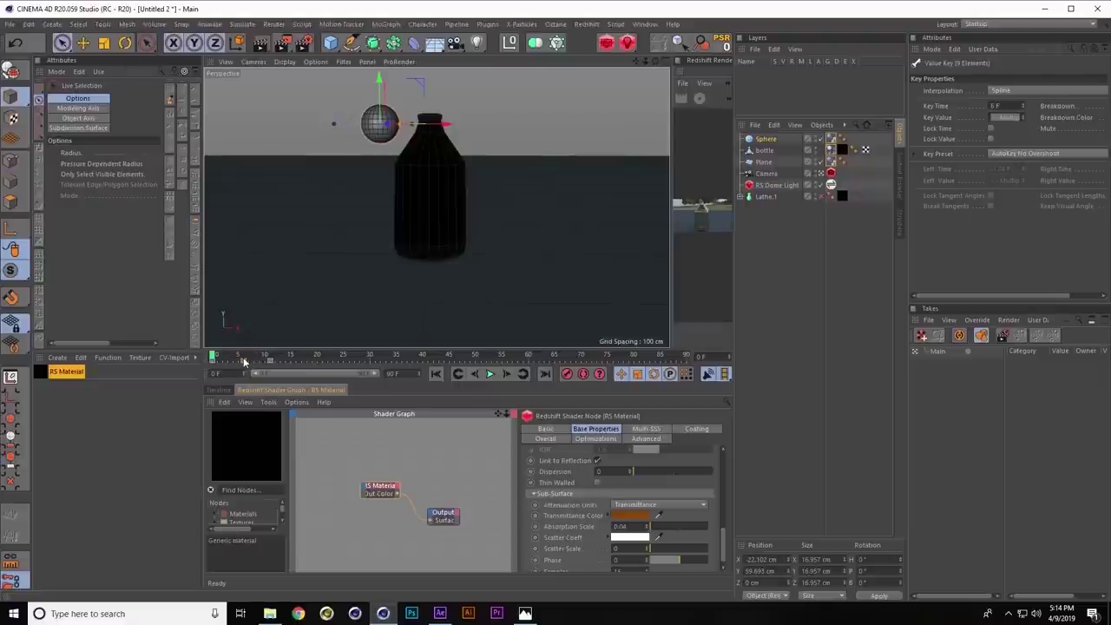
Try the sphere's impact keyframe at frame 6 and put it back at frame 7, playing the simulation each time
{"action": "left_click", "coordinate": [491, 373]}
{"action": "left_click", "coordinate": [490, 373]}
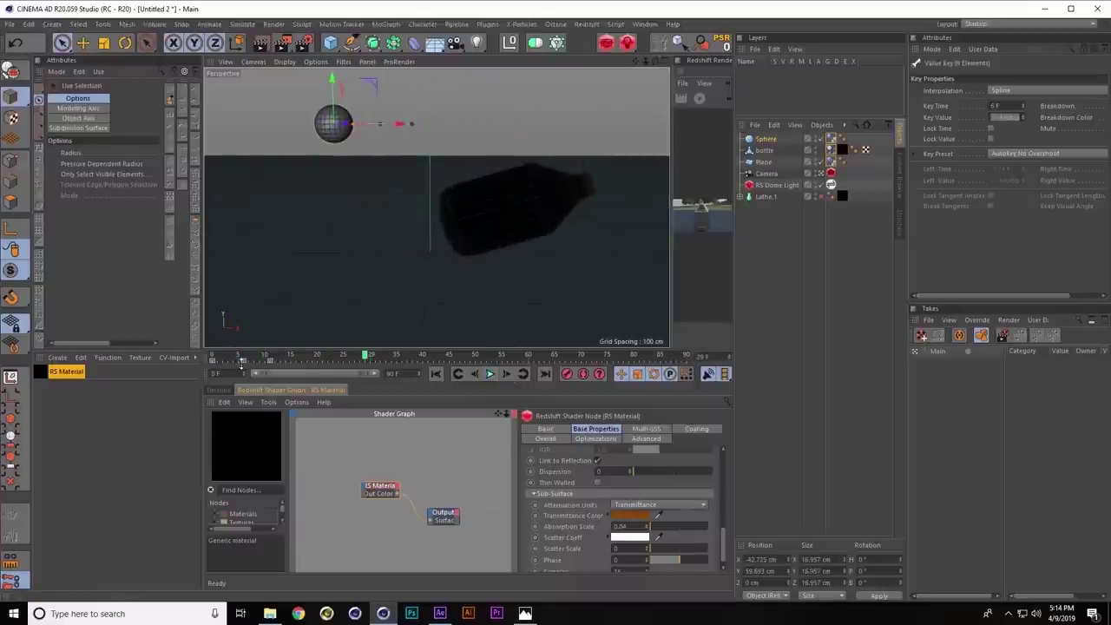
{"action": "left_click", "coordinate": [435, 373]}
{"action": "left_click", "coordinate": [490, 373]}
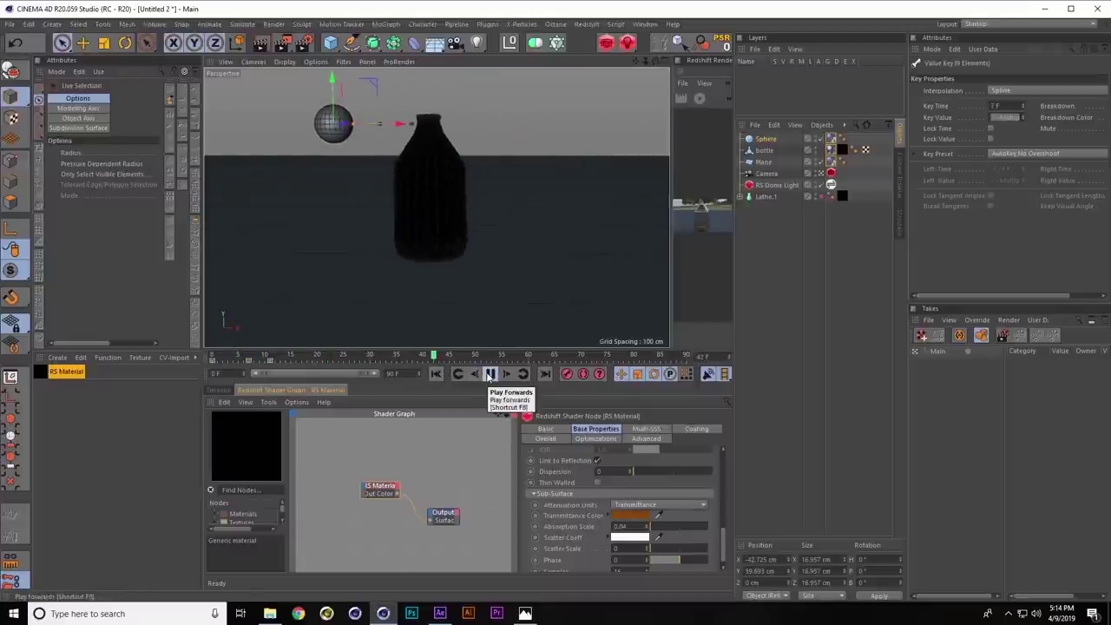
{"action": "left_click", "coordinate": [490, 373]}
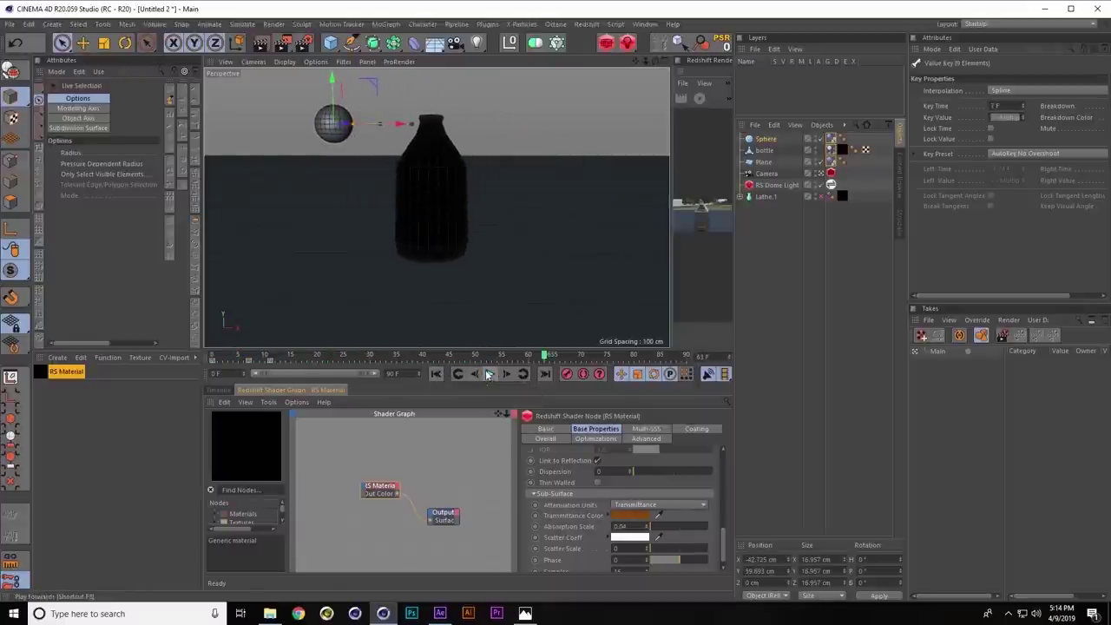
Show the Timeline and record a keyframe for the bottle at frame 0
{"action": "left_click", "coordinate": [764, 151]}
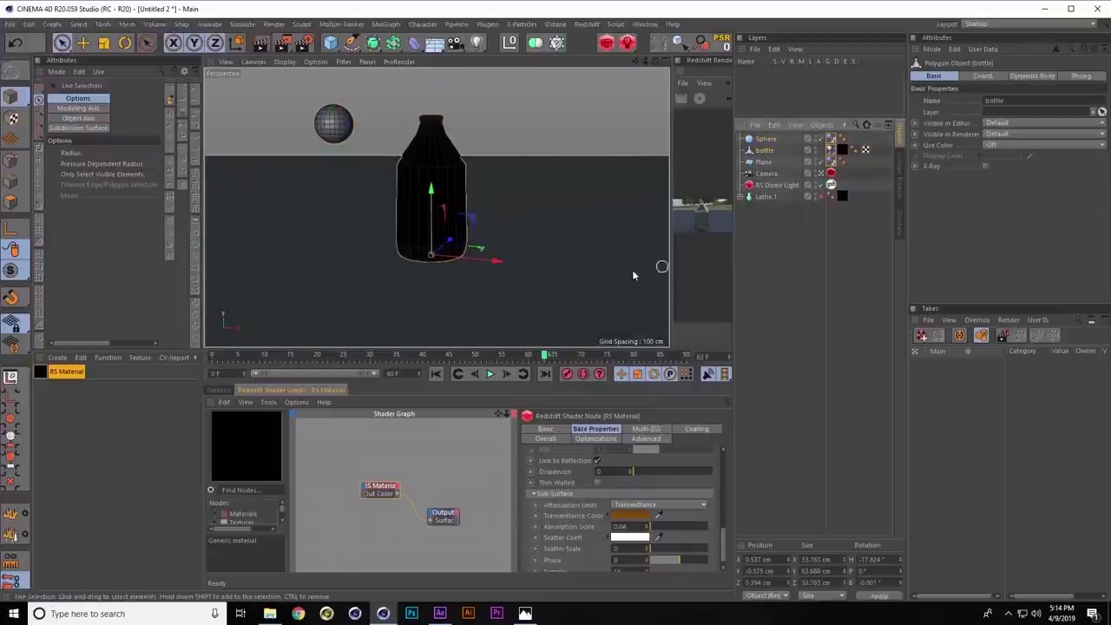
{"action": "left_click", "coordinate": [217, 389]}
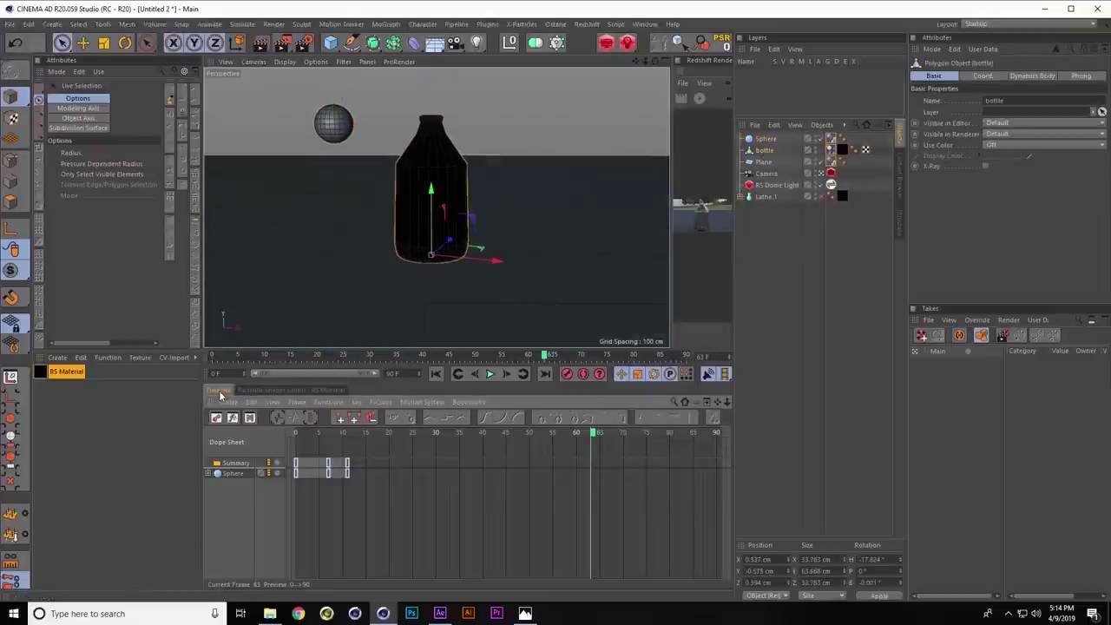
{"action": "left_click", "coordinate": [435, 373]}
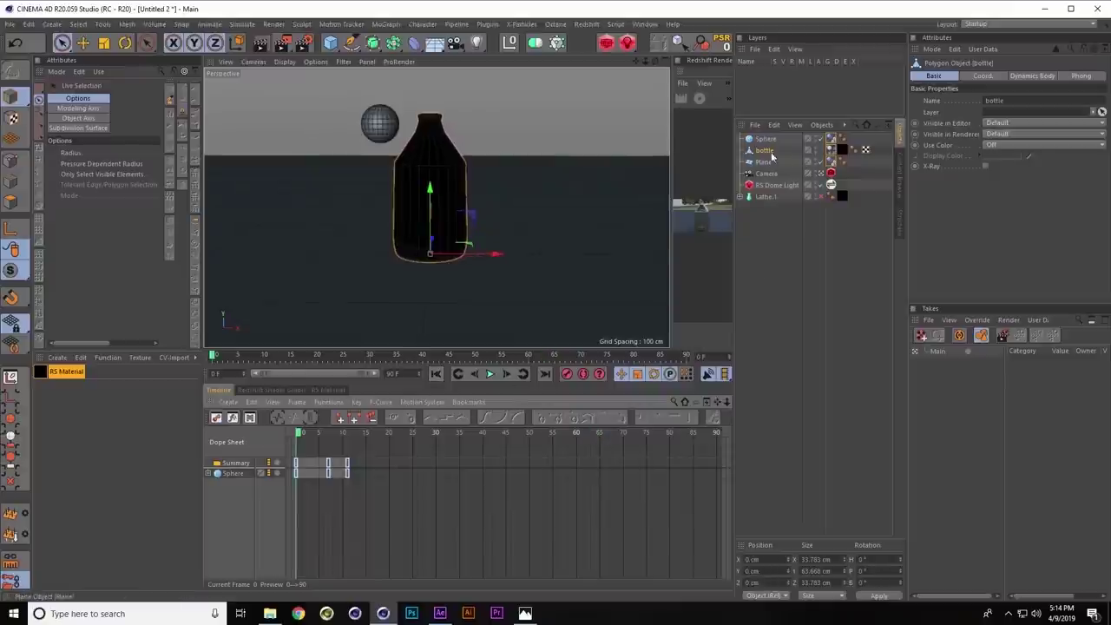
{"action": "left_click", "coordinate": [568, 376]}
Bake the bottle's simulated motion over frames 0 to 90 into a keyframed copy with Bake Objects
{"action": "left_click", "coordinate": [229, 485]}
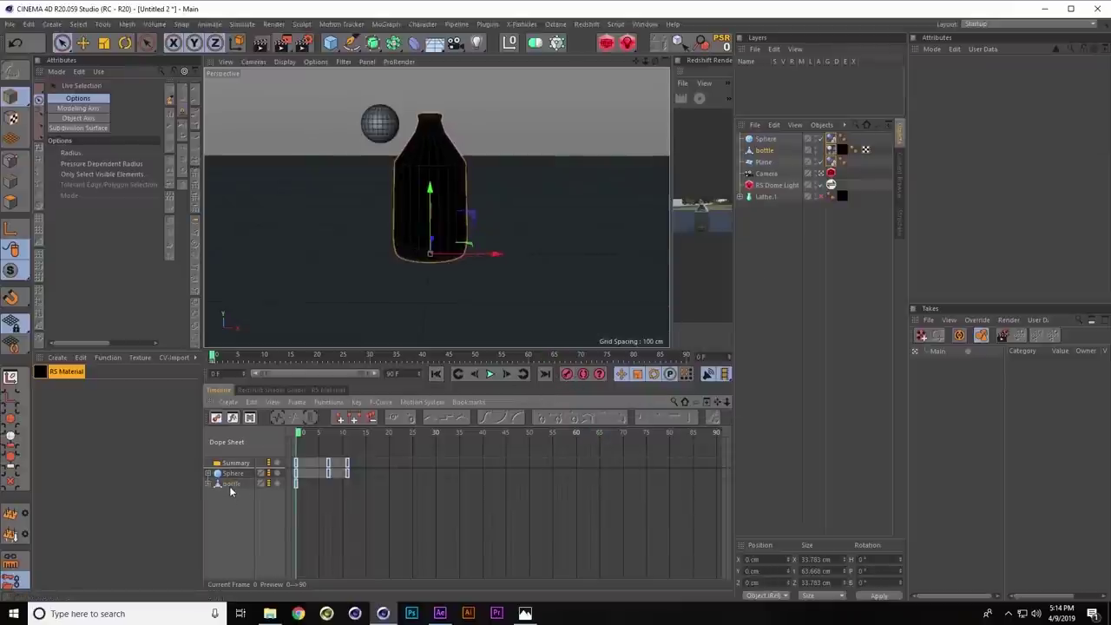
{"action": "left_click", "coordinate": [230, 484]}
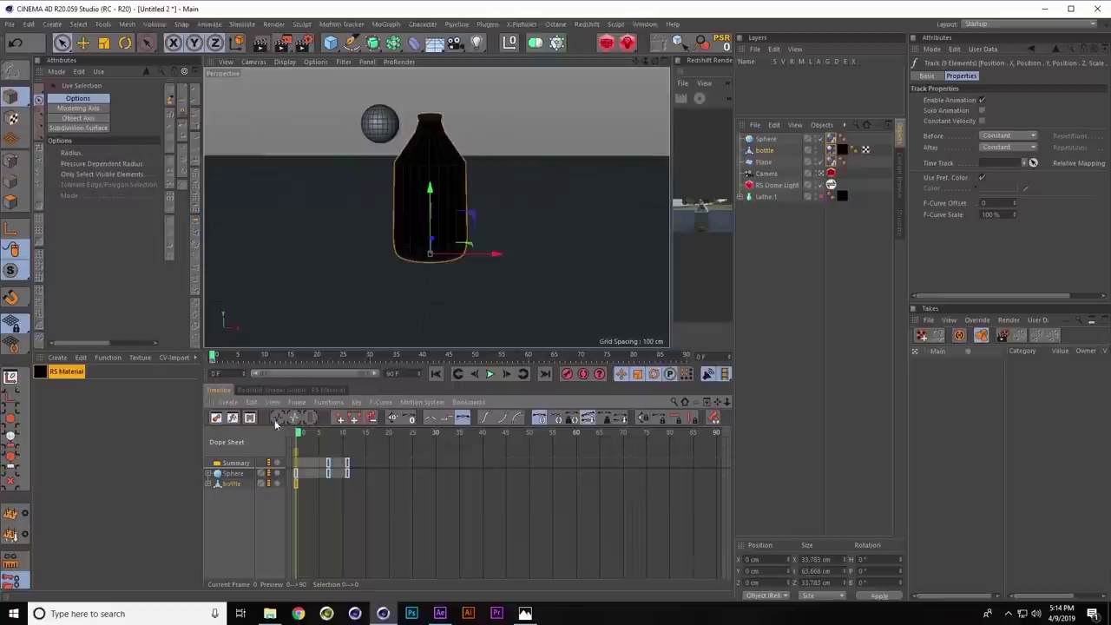
{"action": "left_click", "coordinate": [330, 403]}
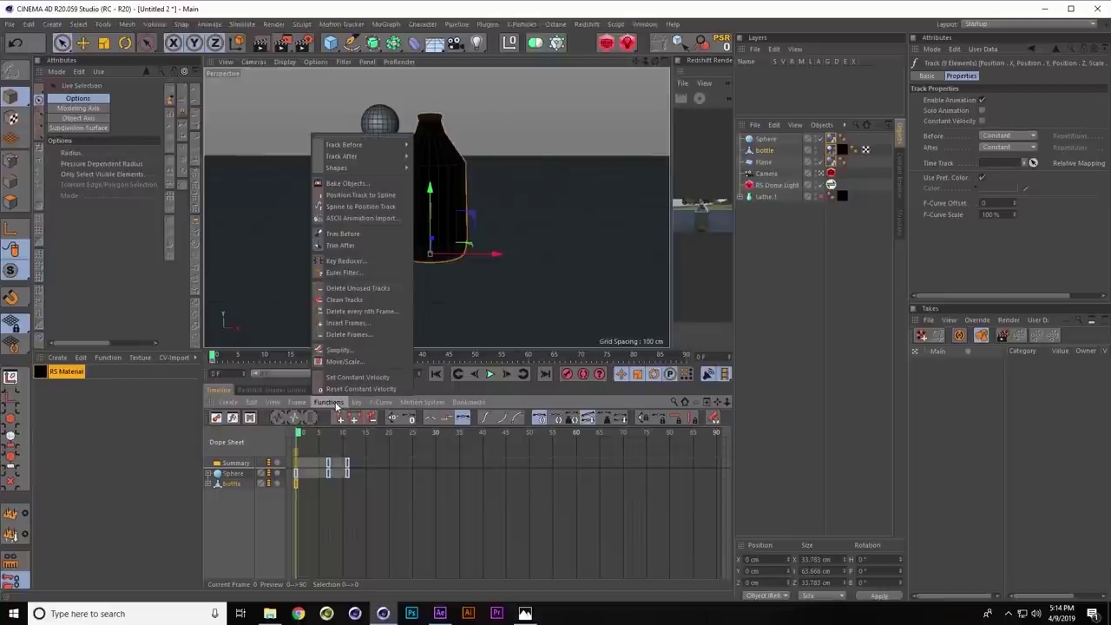
{"action": "left_click", "coordinate": [351, 183]}
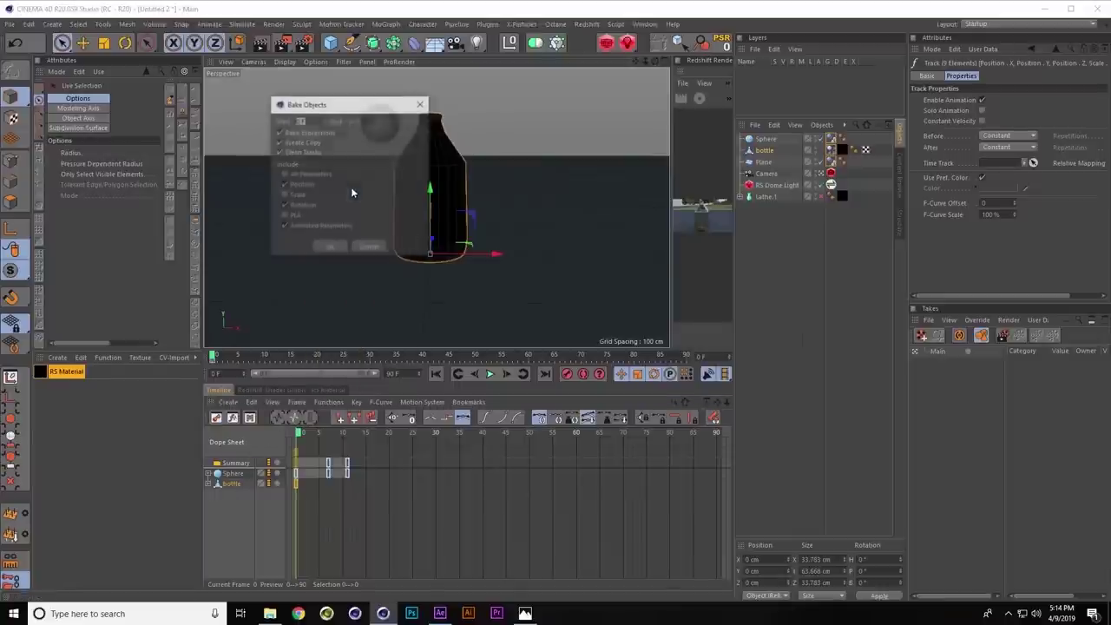
{"action": "left_click", "coordinate": [330, 248]}
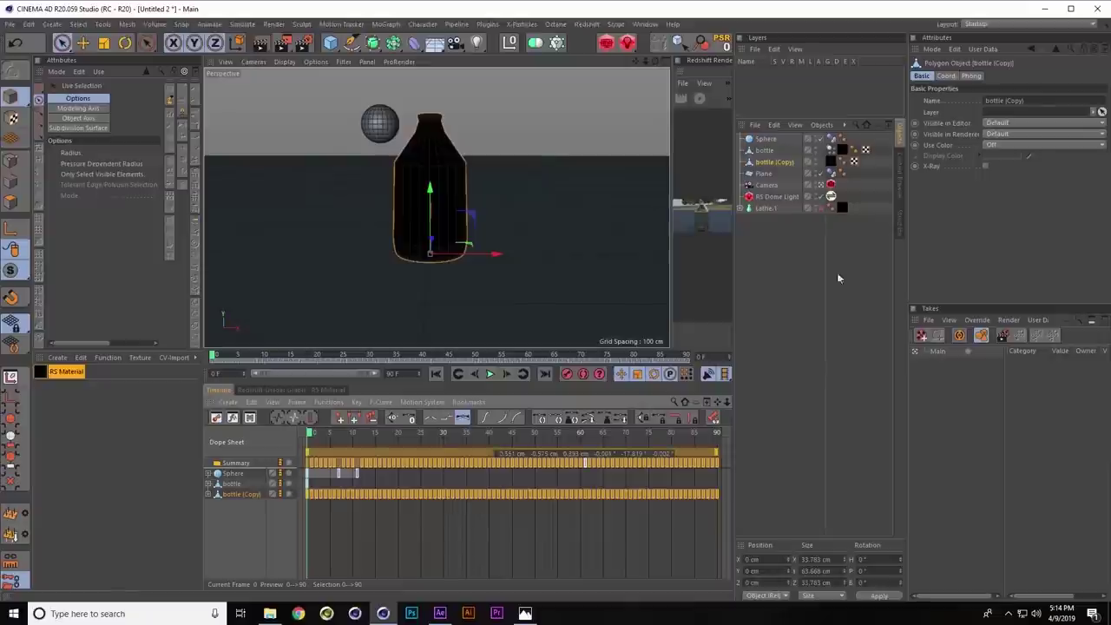
Delete the original dynamic bottle and the sphere, keeping the baked copy
{"action": "left_click", "coordinate": [768, 153]}
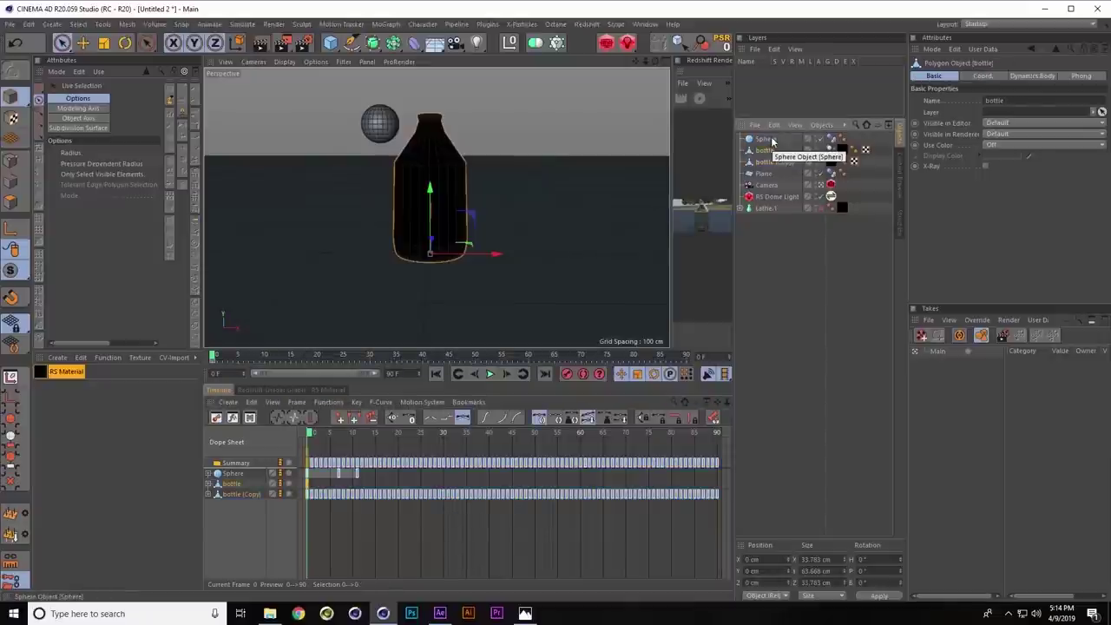
{"action": "left_click", "coordinate": [764, 139], "text": "ctrl"}
{"action": "key", "text": "Delete"}
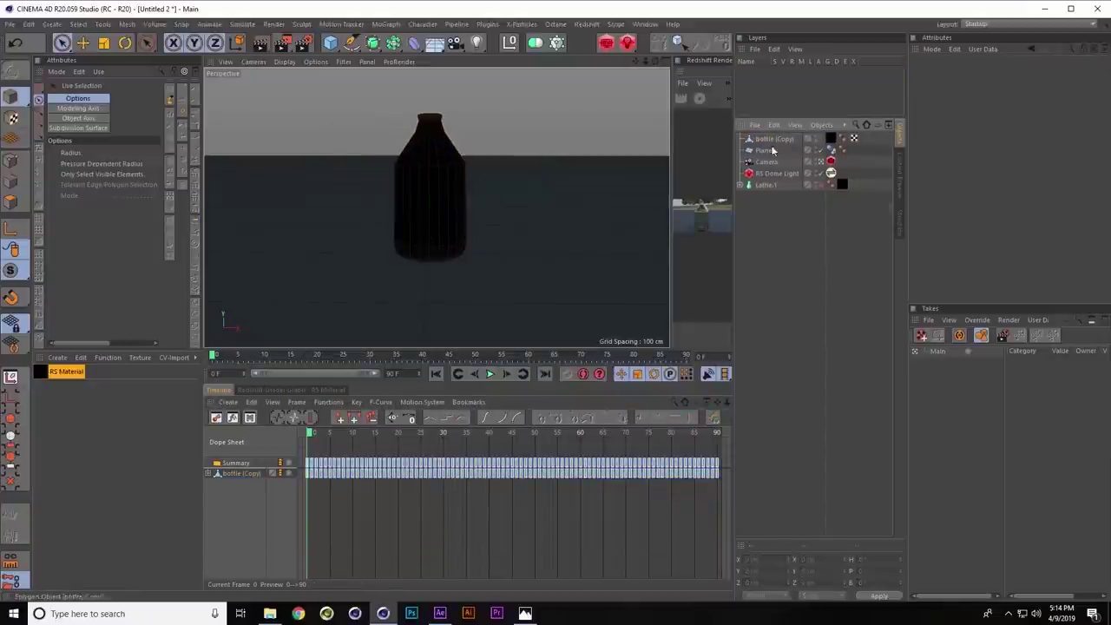
Examine the baked bottle's motion curves in F-Curve mode, play the animation, and return to frame 0
{"action": "left_click", "coordinate": [233, 418]}
{"action": "left_click", "coordinate": [240, 464]}
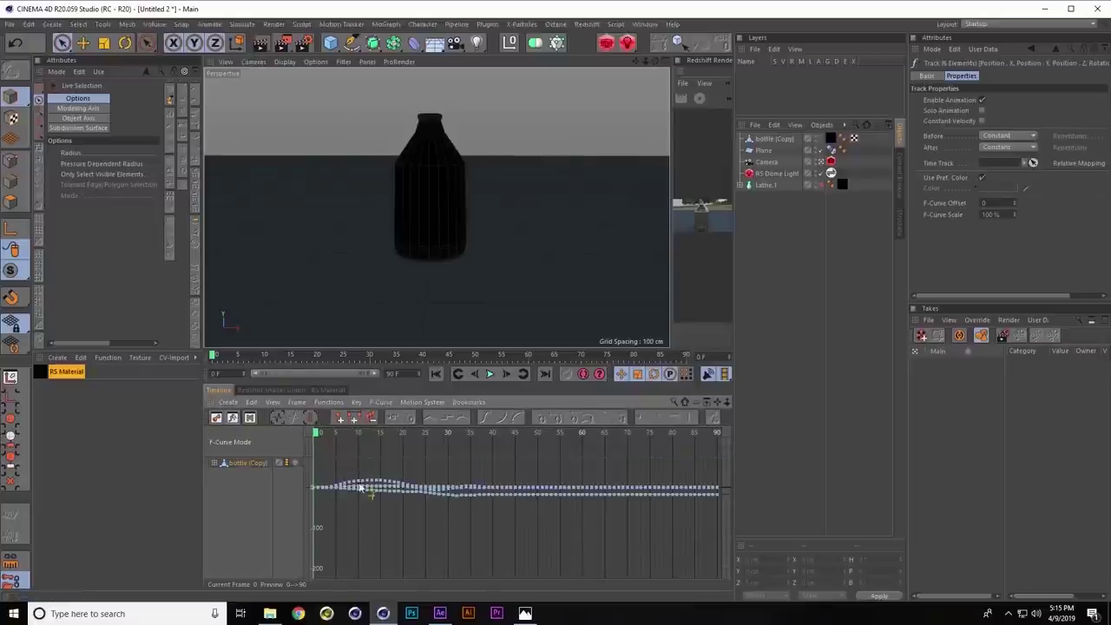
{"action": "right_click_drag", "start_coordinate": [409, 498], "coordinate": [590, 488], "text": "alt"}
{"action": "left_click", "coordinate": [488, 375]}
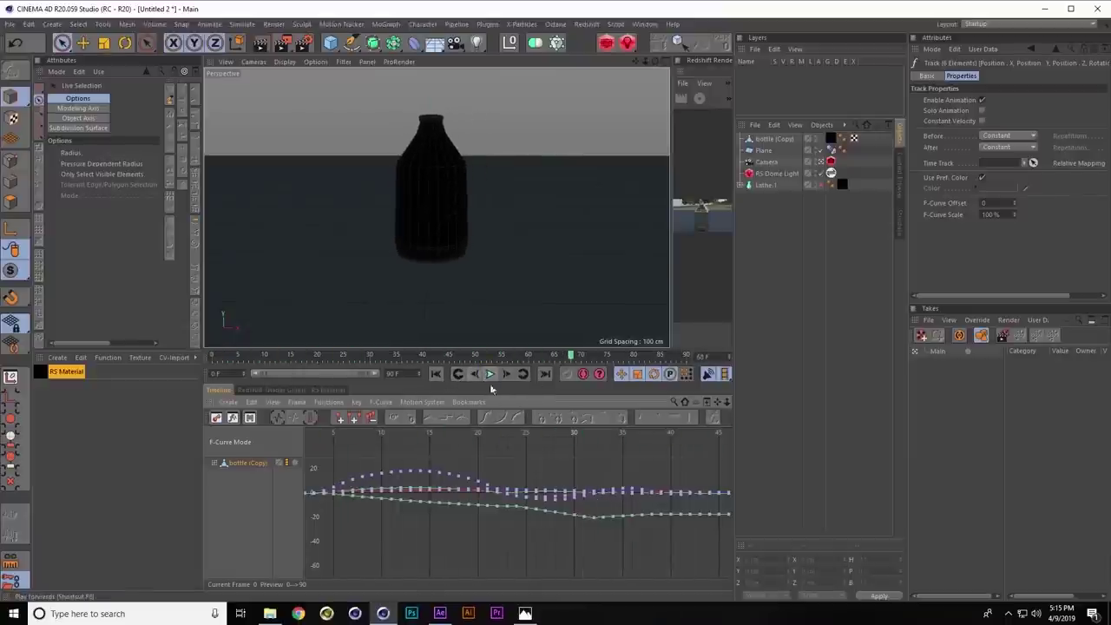
{"action": "left_click", "coordinate": [489, 374]}
{"action": "left_click", "coordinate": [462, 431]}
{"action": "left_click_drag", "start_coordinate": [462, 431], "coordinate": [277, 429]}
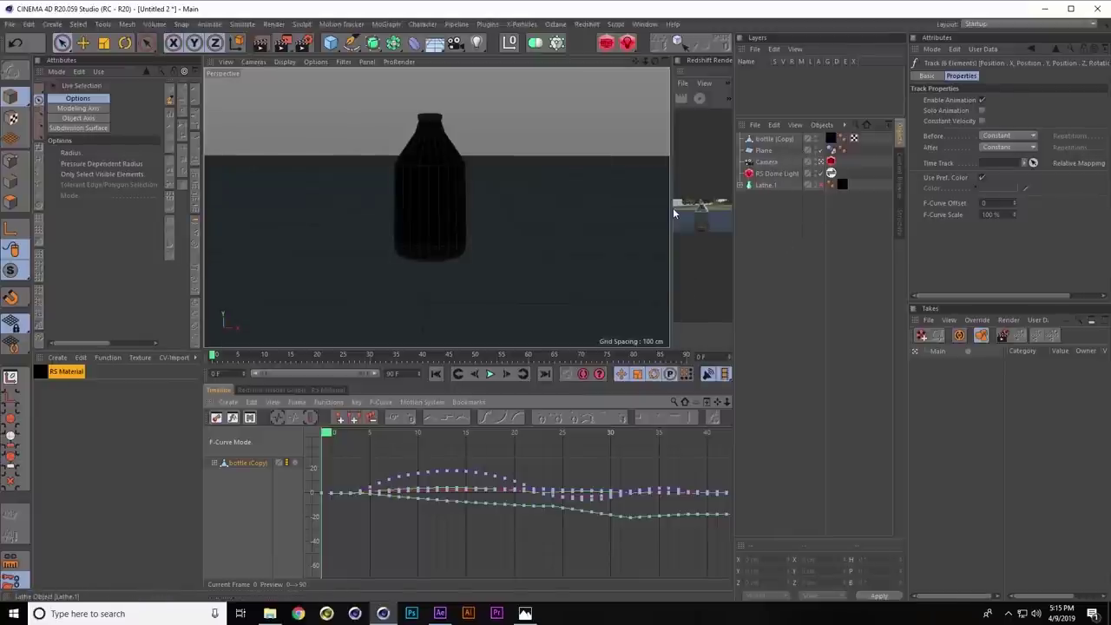
Widen the Redshift RenderView beside the viewport and start a live render of frame 0
{"action": "left_click_drag", "start_coordinate": [668, 208], "coordinate": [486, 206]}
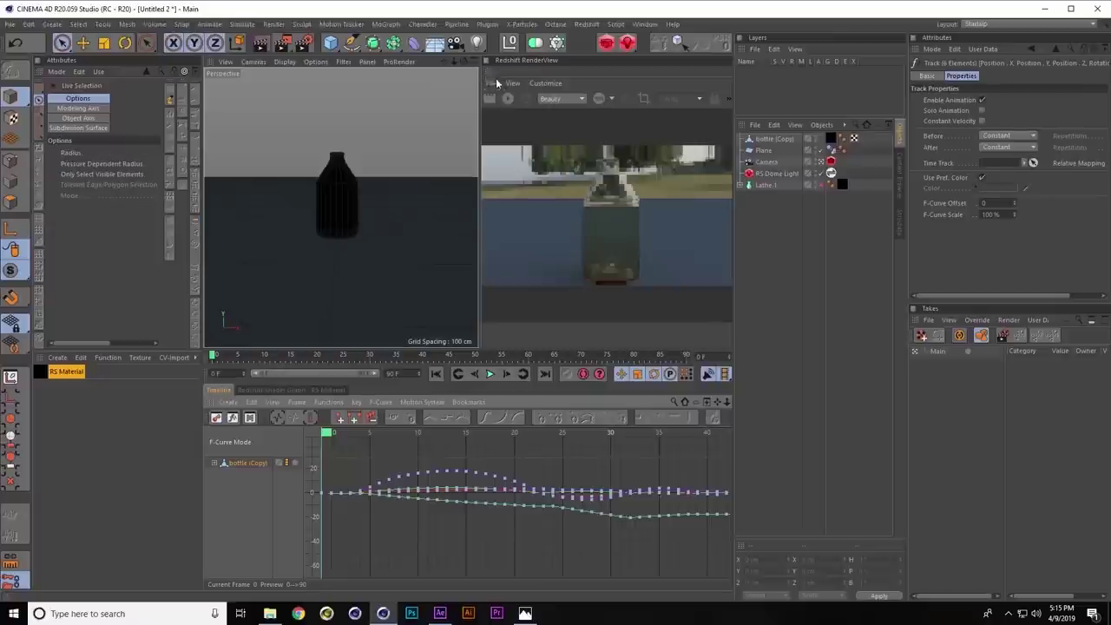
{"action": "left_click", "coordinate": [508, 99]}
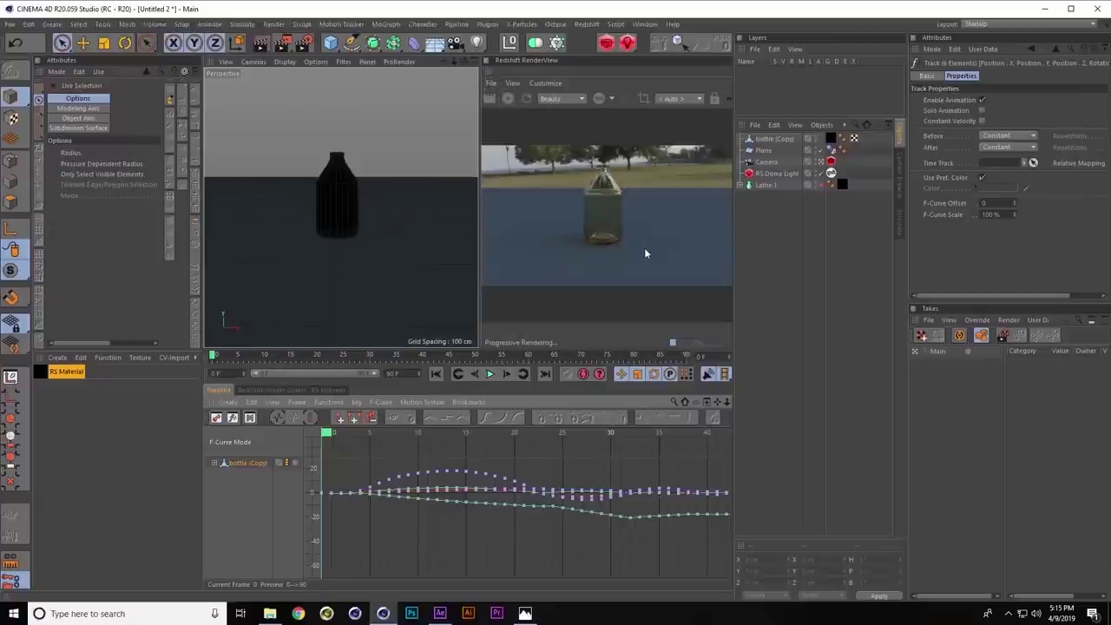
Enable the original Lathe.1 object and hide the baked bottle copy in the viewport
{"action": "left_click", "coordinate": [767, 188]}
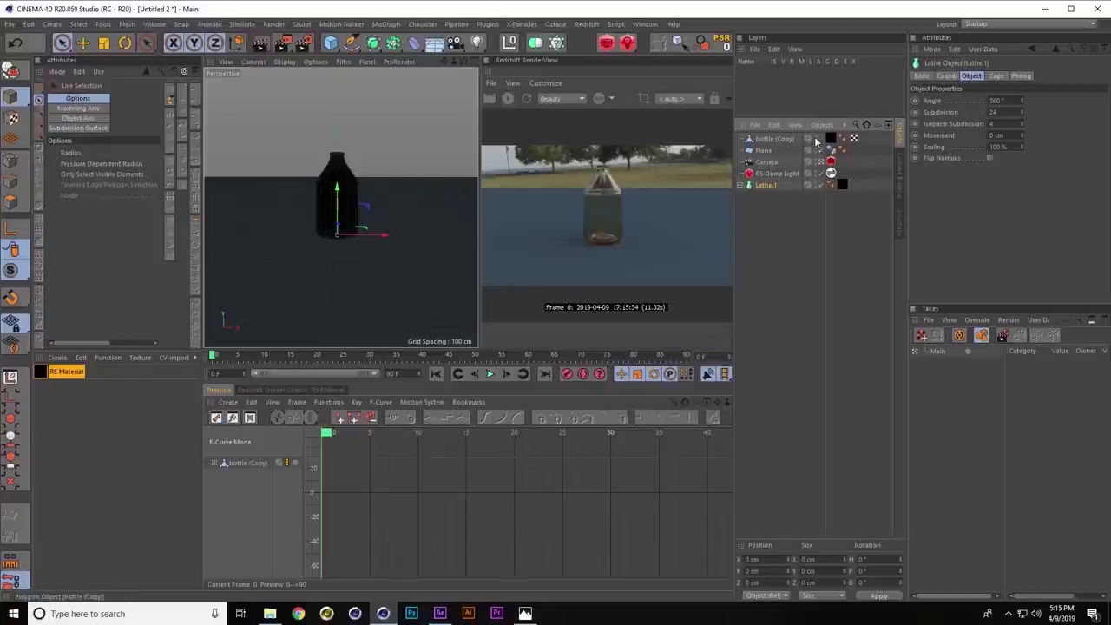
{"action": "key", "text": "super"}
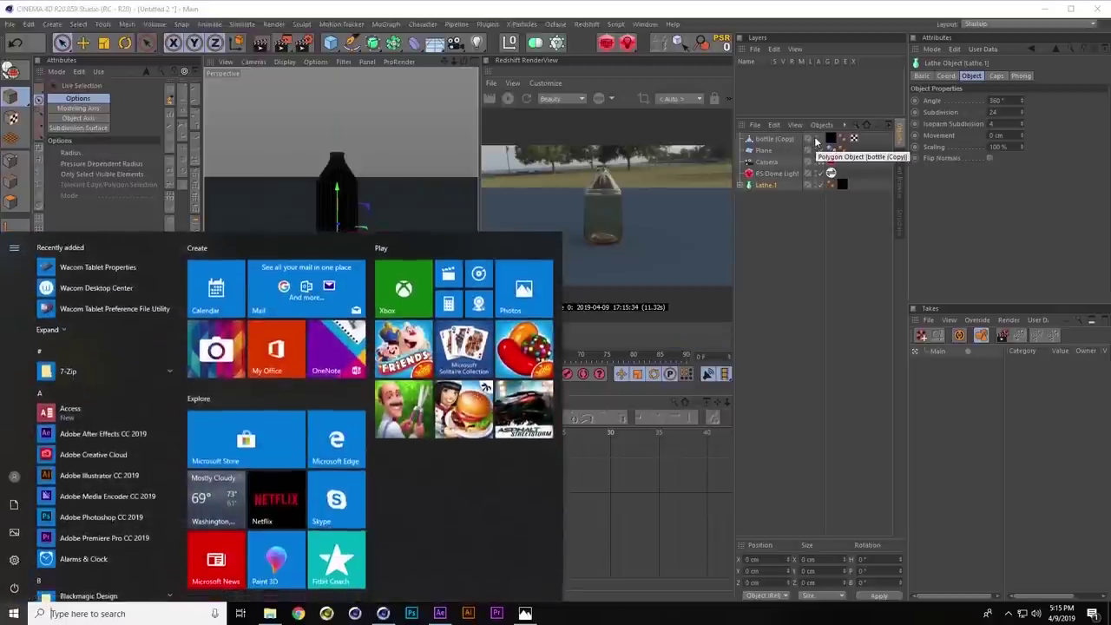
{"action": "left_click", "coordinate": [787, 247]}
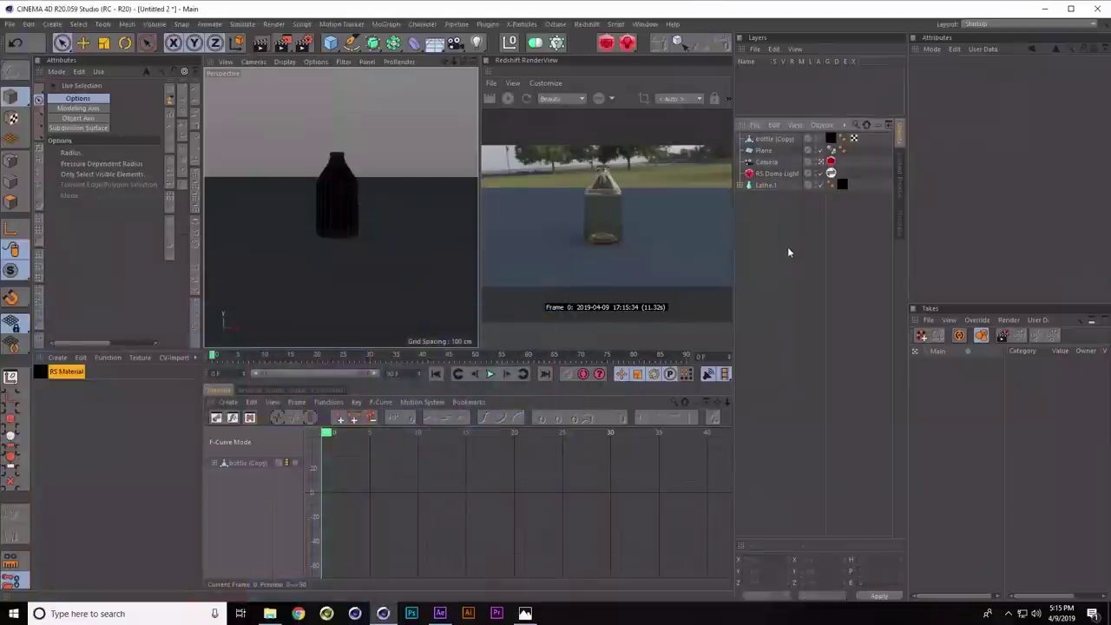
{"action": "left_click", "coordinate": [814, 137]}
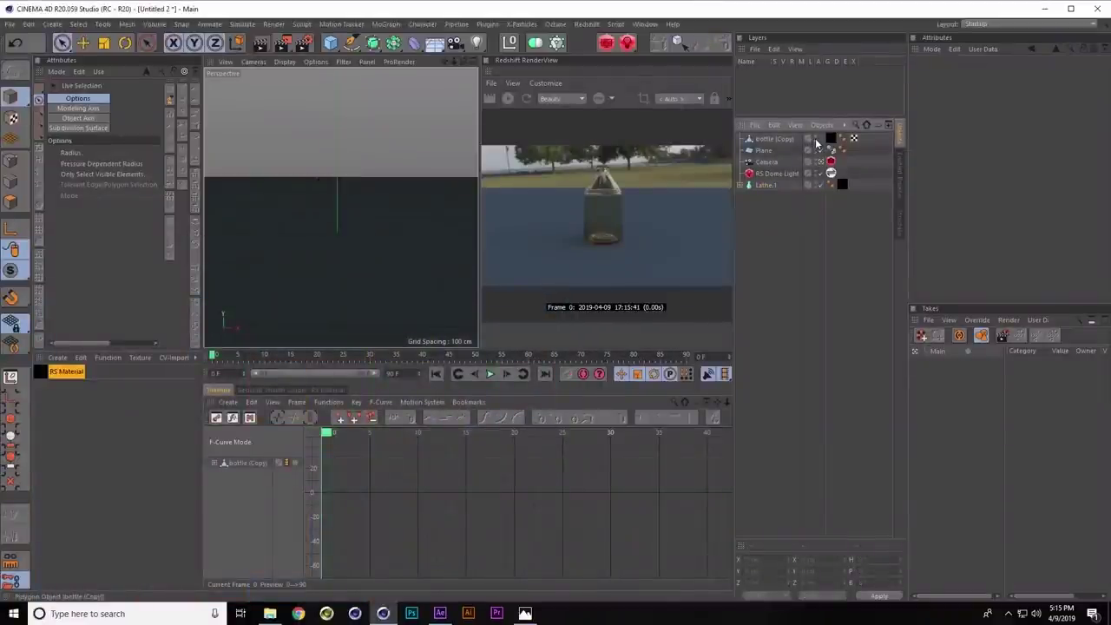
Turn off the Lathe.1 generator and delete the outer-wall points of its spline in the Front view, leaving only the inner profile
{"action": "left_click", "coordinate": [739, 185]}
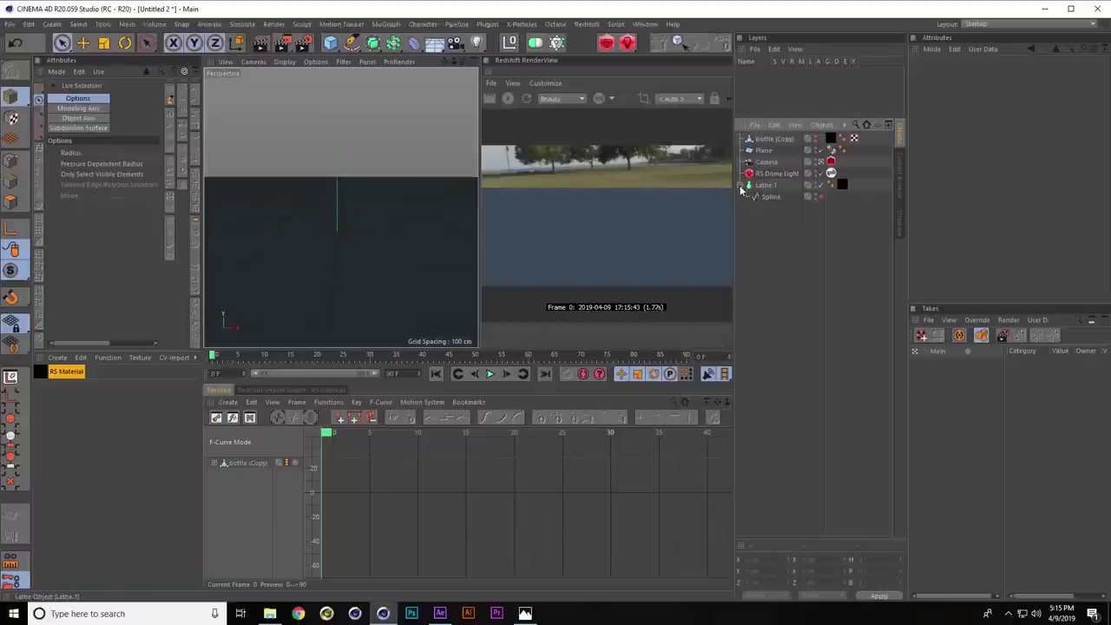
{"action": "left_click", "coordinate": [816, 184]}
{"action": "left_click", "coordinate": [821, 185]}
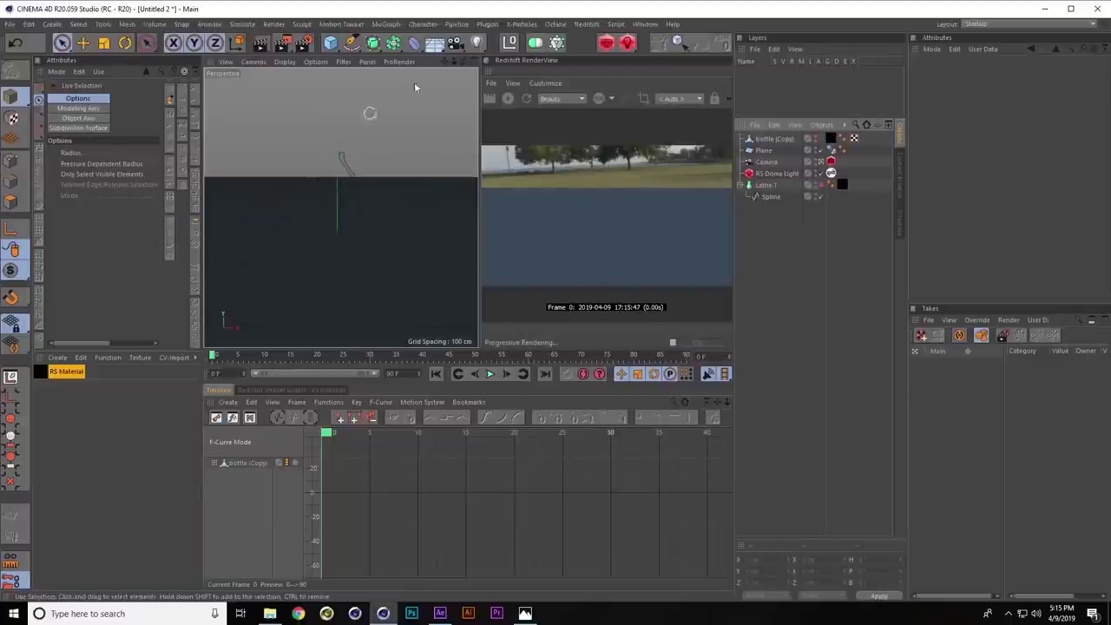
{"action": "key", "text": "F5"}
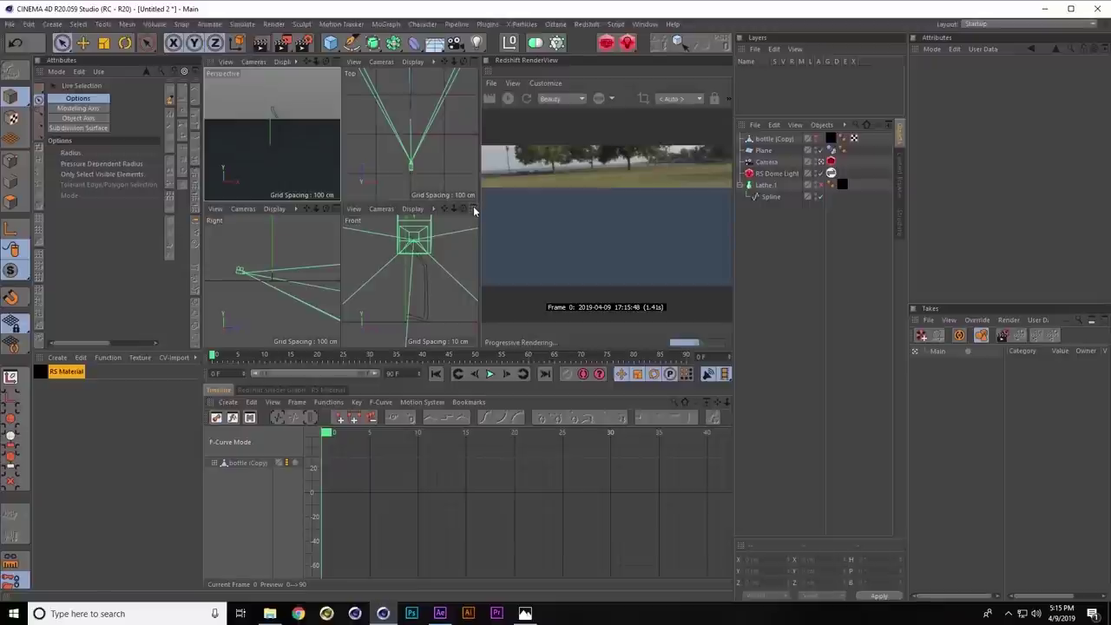
{"action": "left_click", "coordinate": [473, 208]}
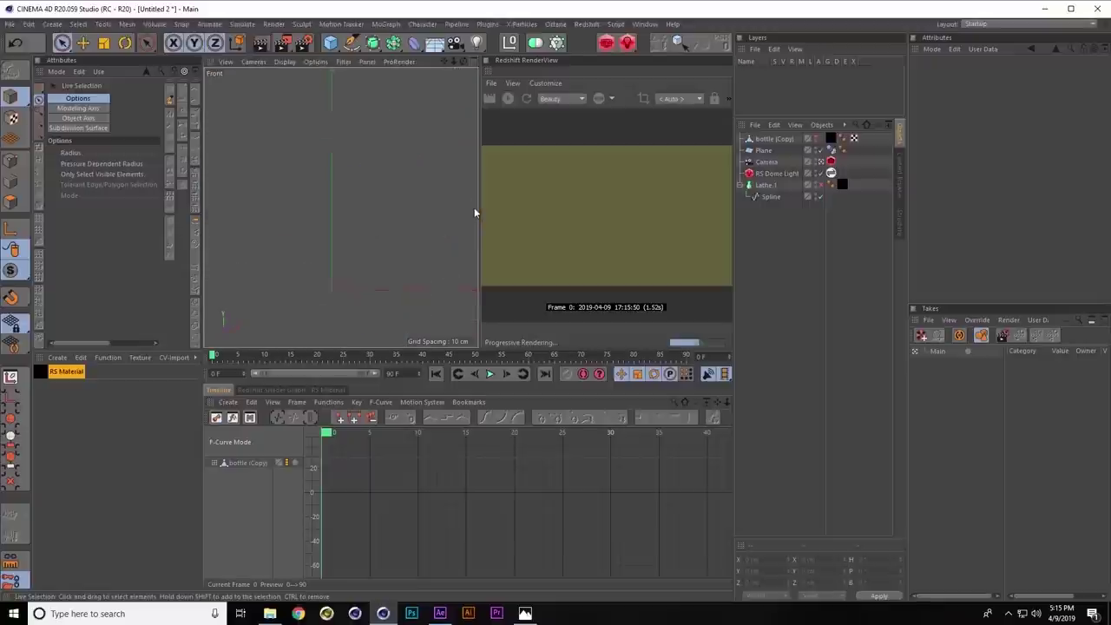
{"action": "left_click", "coordinate": [17, 161]}
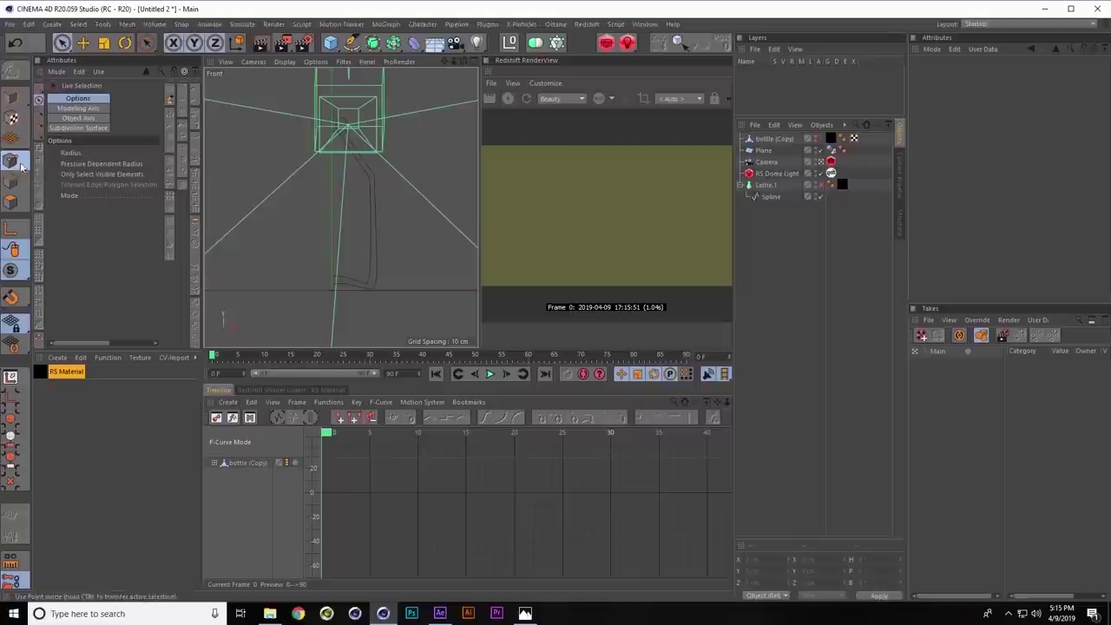
{"action": "left_click", "coordinate": [769, 196]}
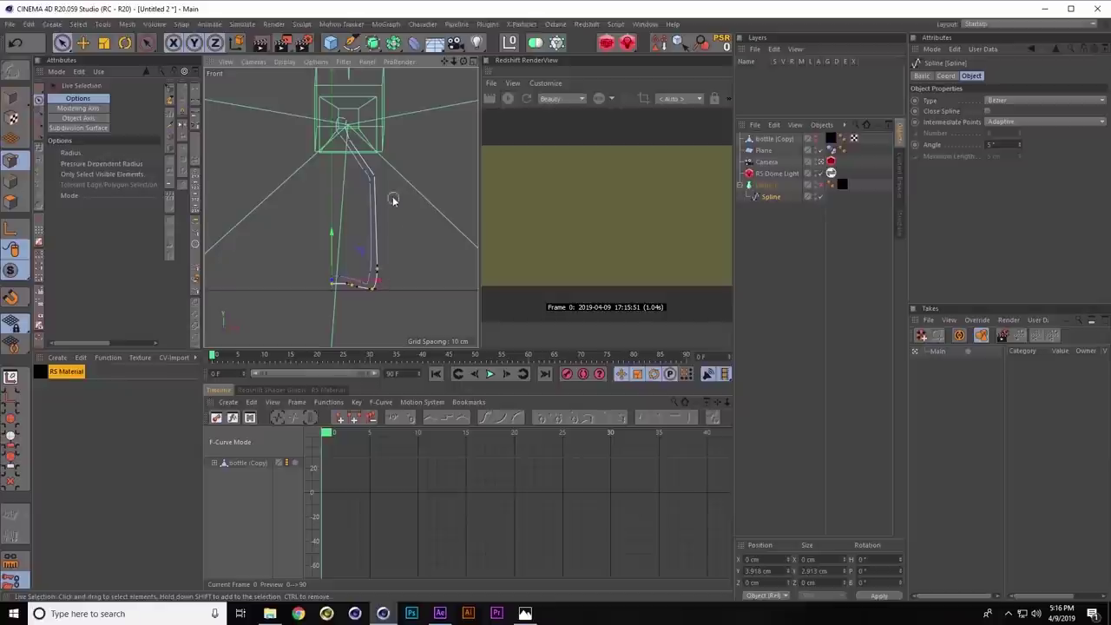
Move the inner profile's top end point onto the centre axis with X set to 0, then re-enable the Lathe.1 generator
{"action": "left_click", "coordinate": [347, 124]}
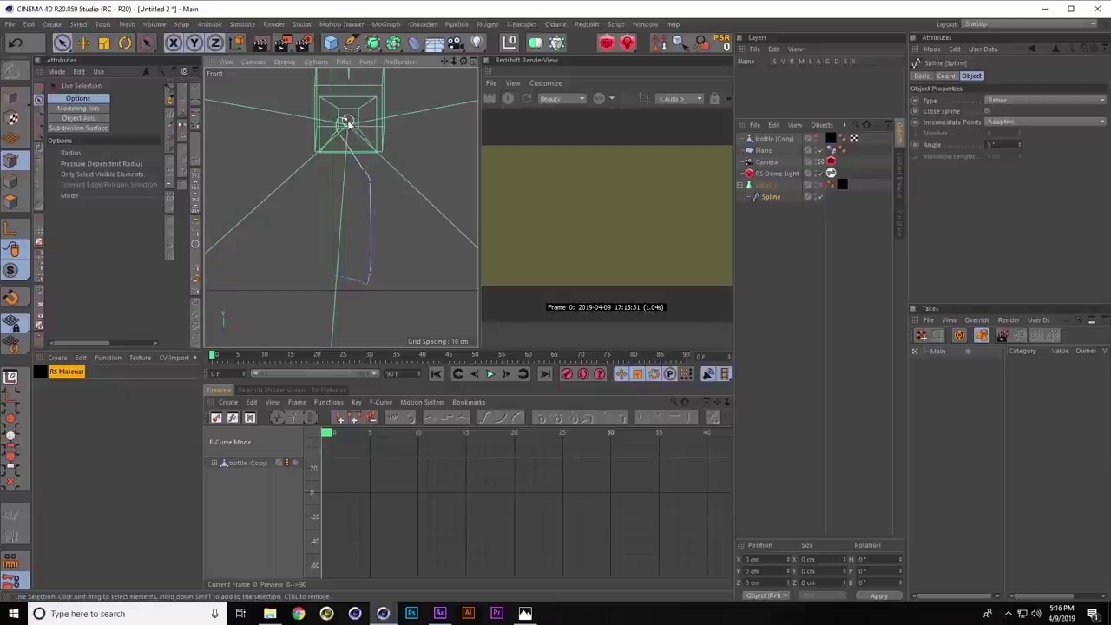
{"action": "left_click_drag", "start_coordinate": [380, 119], "coordinate": [367, 119]}
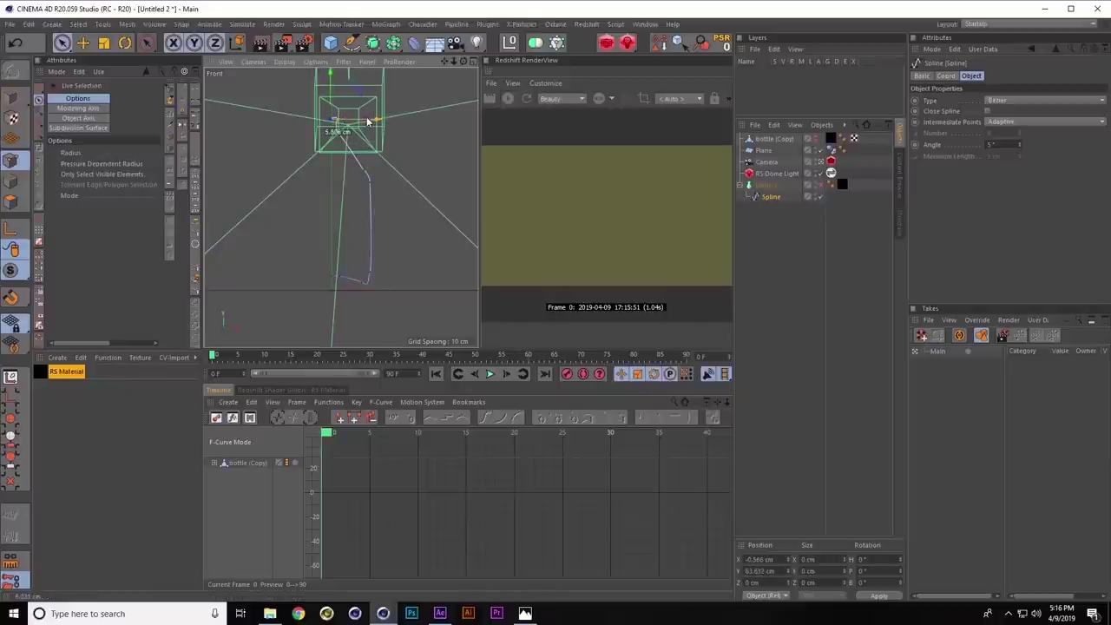
{"action": "left_click", "coordinate": [900, 221]}
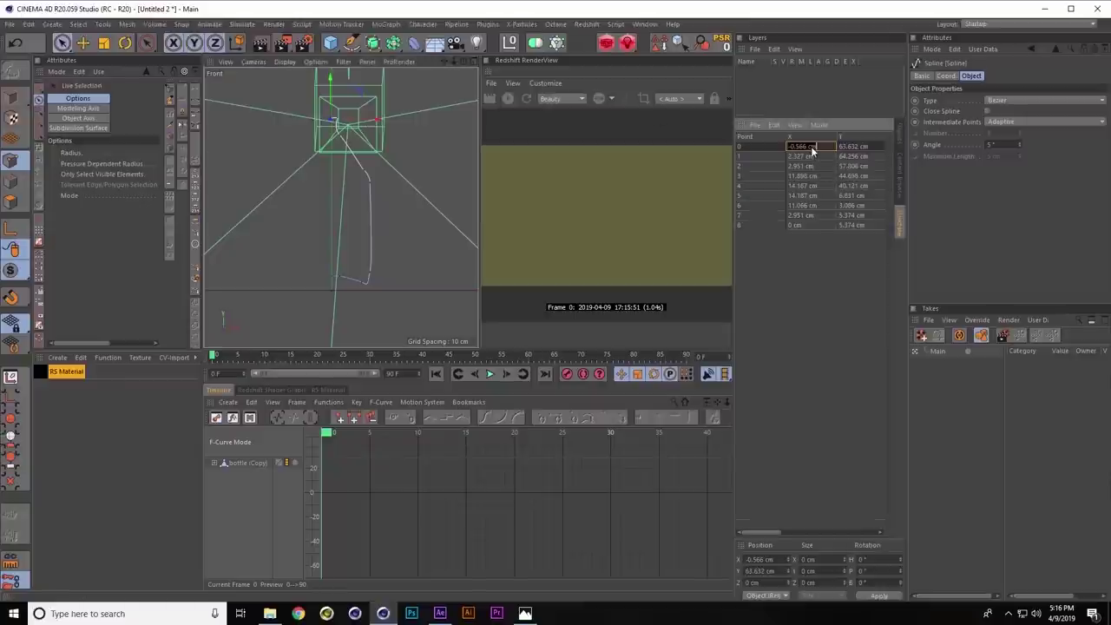
{"action": "type", "text": "0"}
{"action": "key", "text": "Return"}
{"action": "left_click", "coordinate": [898, 141]}
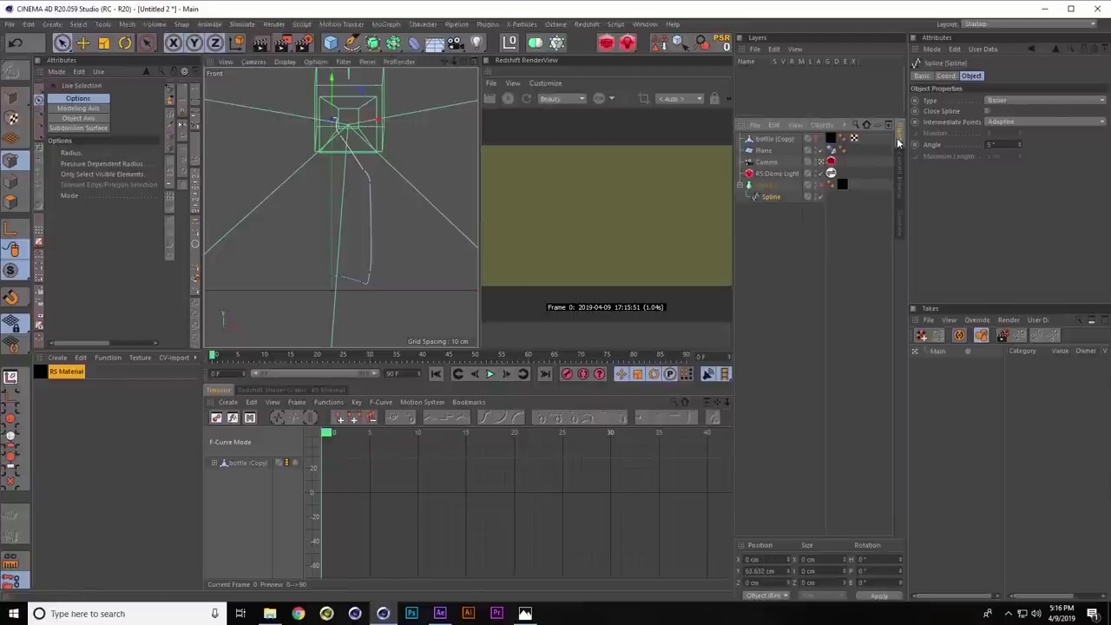
{"action": "left_click", "coordinate": [820, 185]}
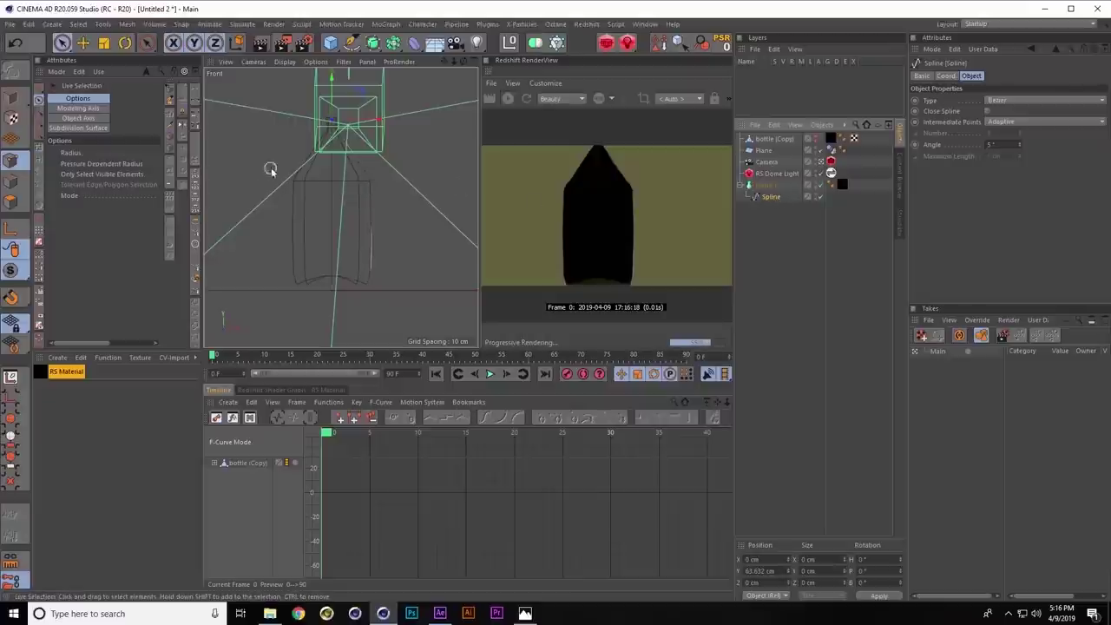
Scale all points of the inner profile down slightly to about 14.02 x 60.44 cm with the lathe turned off, then re-enable it
{"action": "left_click", "coordinate": [369, 185]}
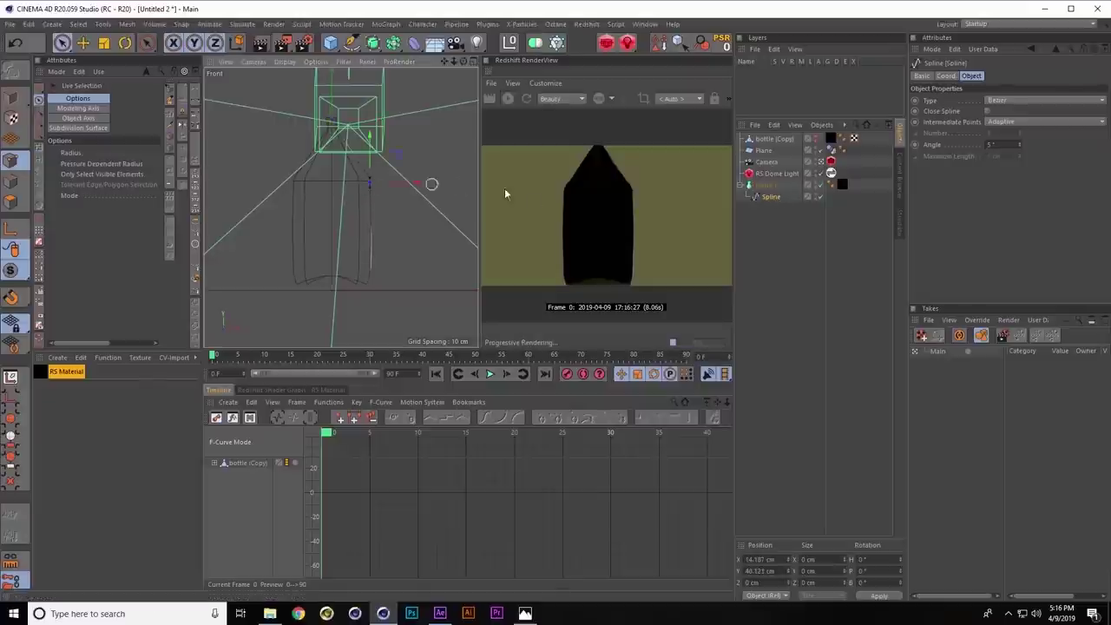
{"action": "key", "text": "Delete"}
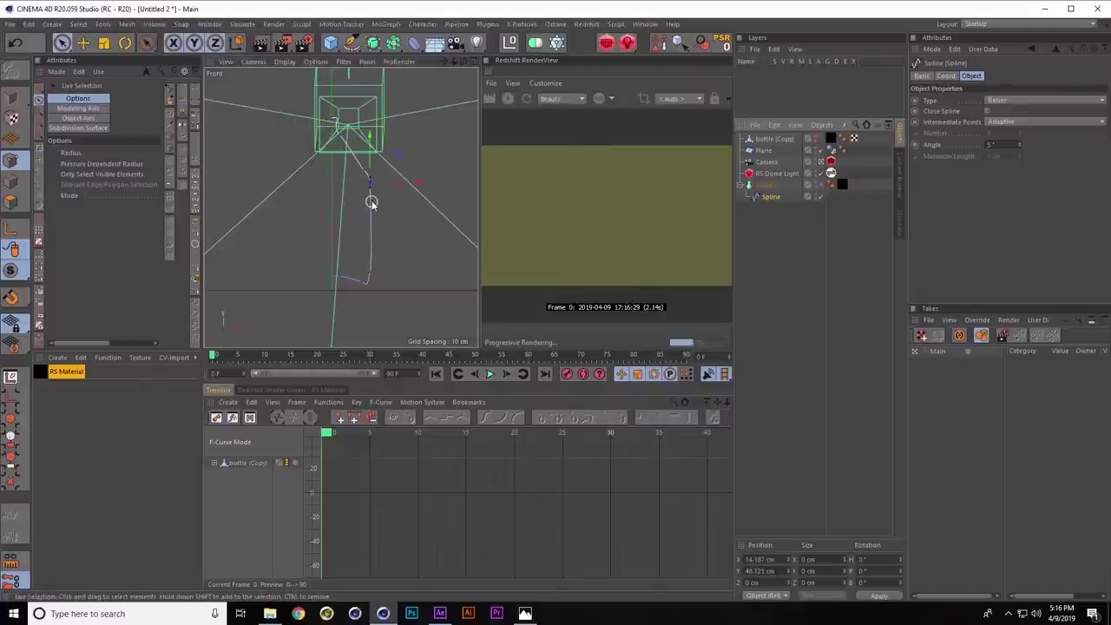
{"action": "key", "text": "ctrl+a"}
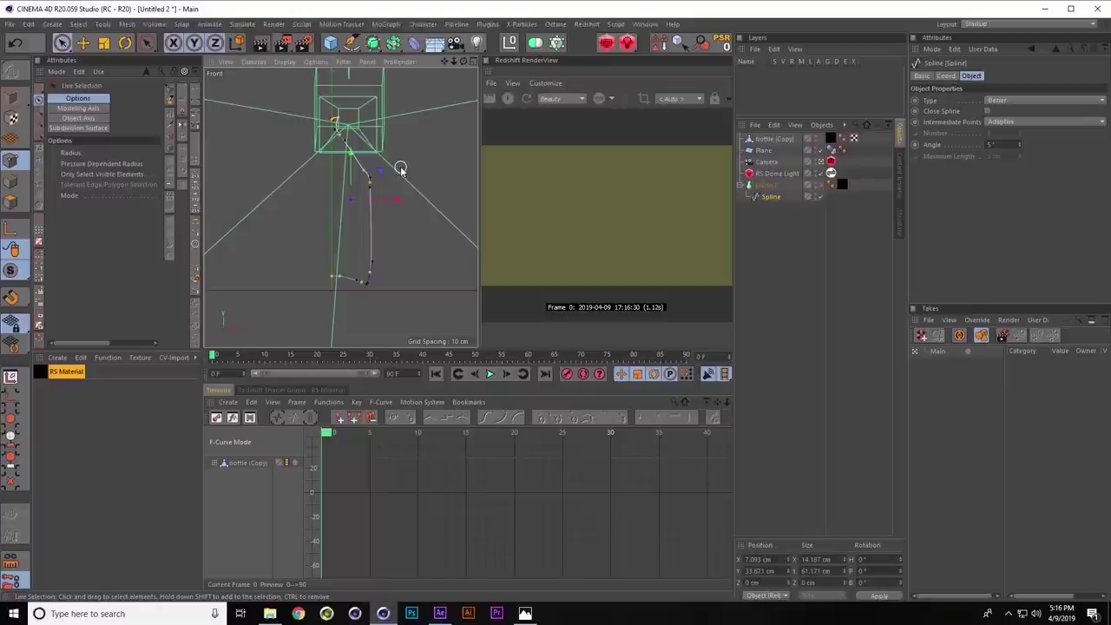
{"action": "key", "text": "t"}
{"action": "left_click_drag", "start_coordinate": [396, 168], "coordinate": [394, 166]}
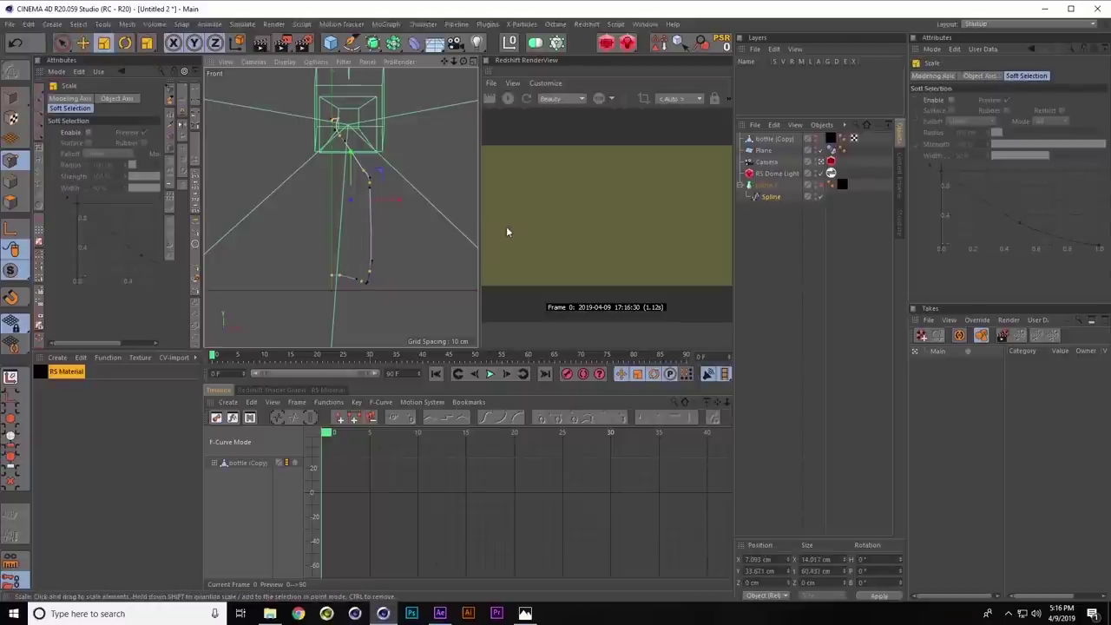
{"action": "left_click", "coordinate": [818, 185]}
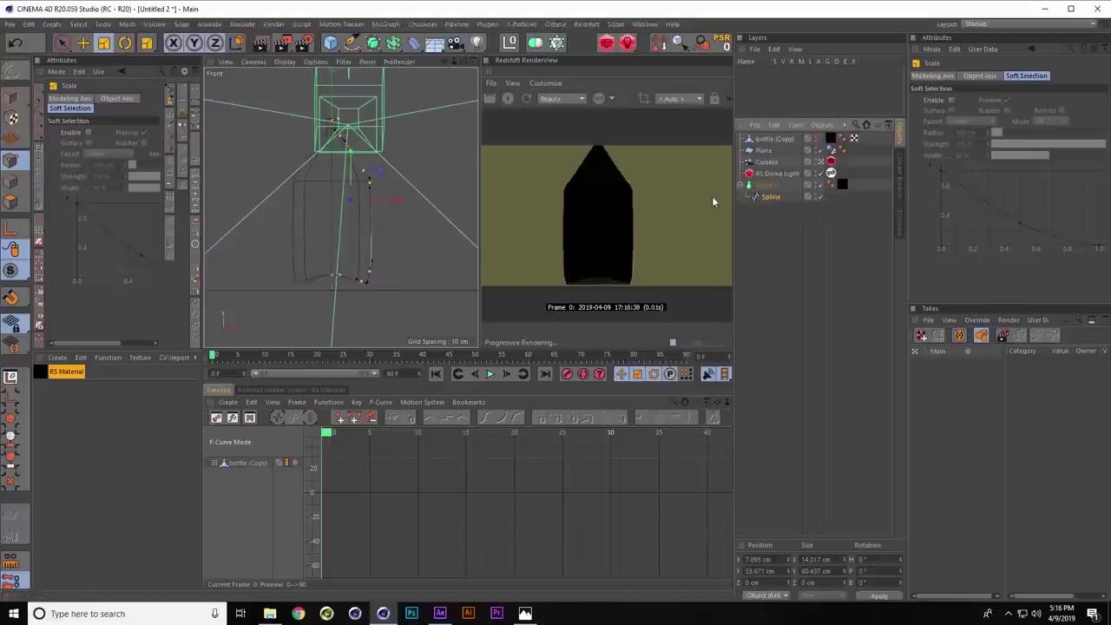
Duplicate RS Material, rename the copy "beer", and assign it to the Lathe.1 object
{"action": "left_click", "coordinate": [46, 397]}
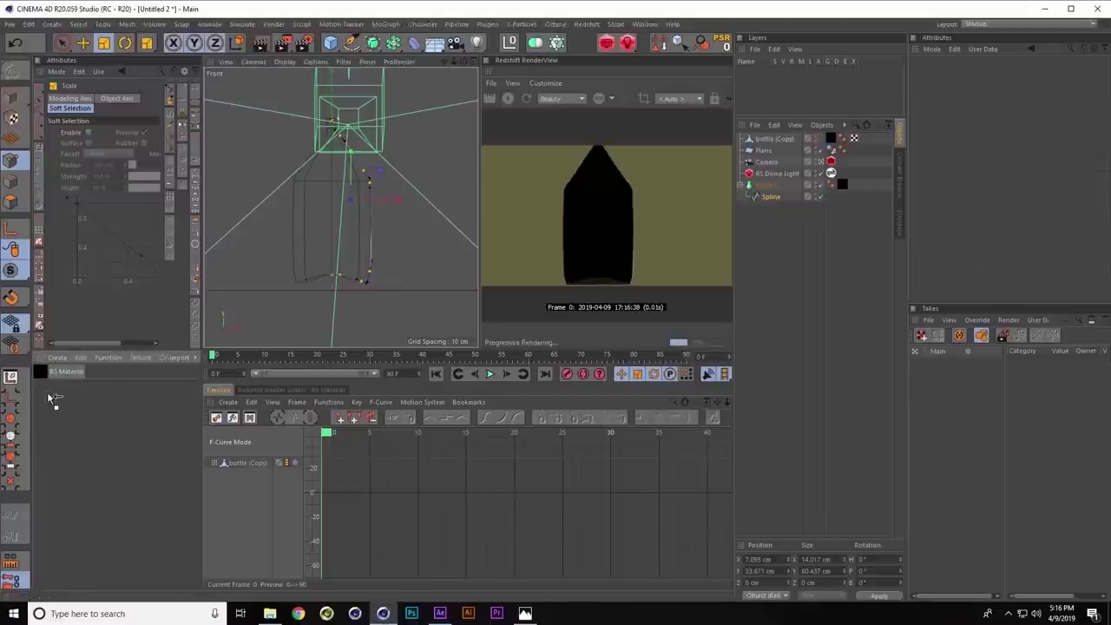
{"action": "double_click", "coordinate": [49, 401]}
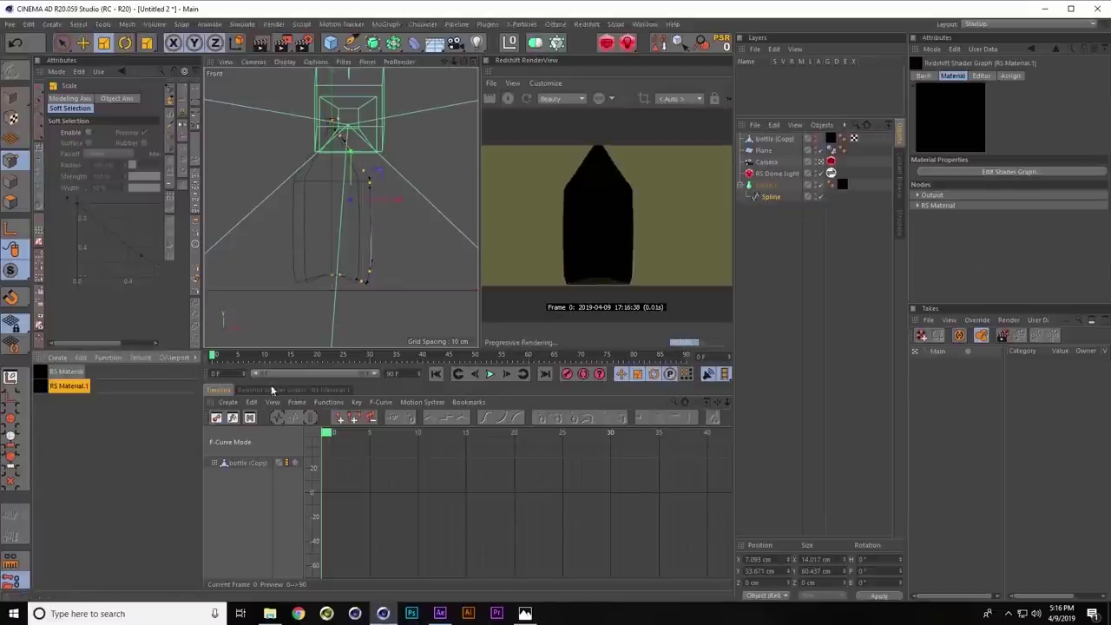
{"action": "double_click", "coordinate": [75, 386]}
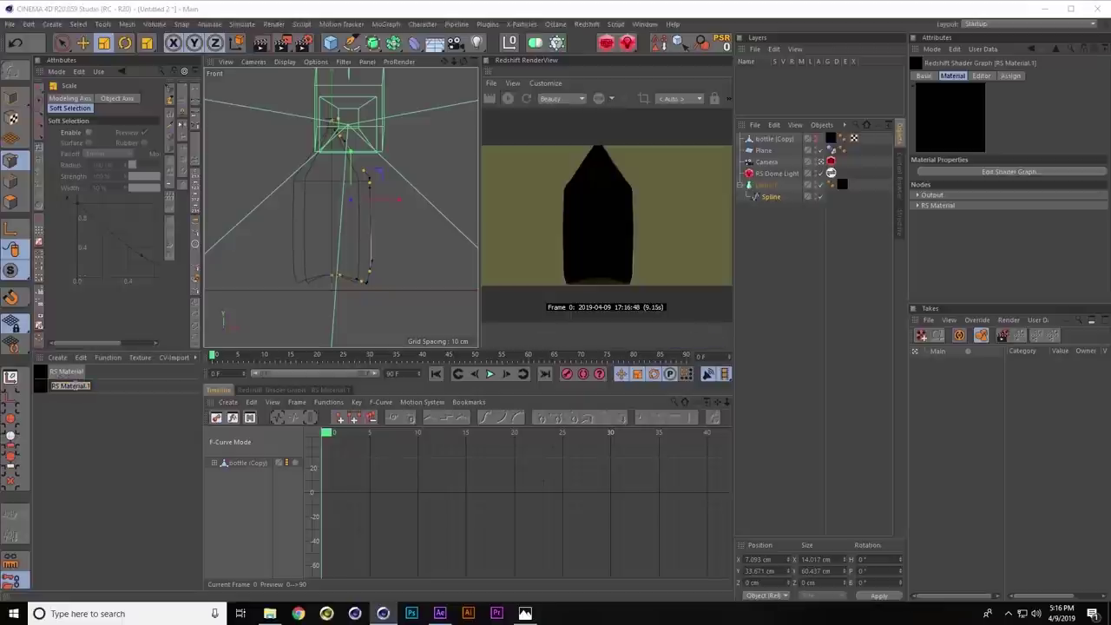
{"action": "type", "text": "B"}
{"action": "key", "text": "Return"}
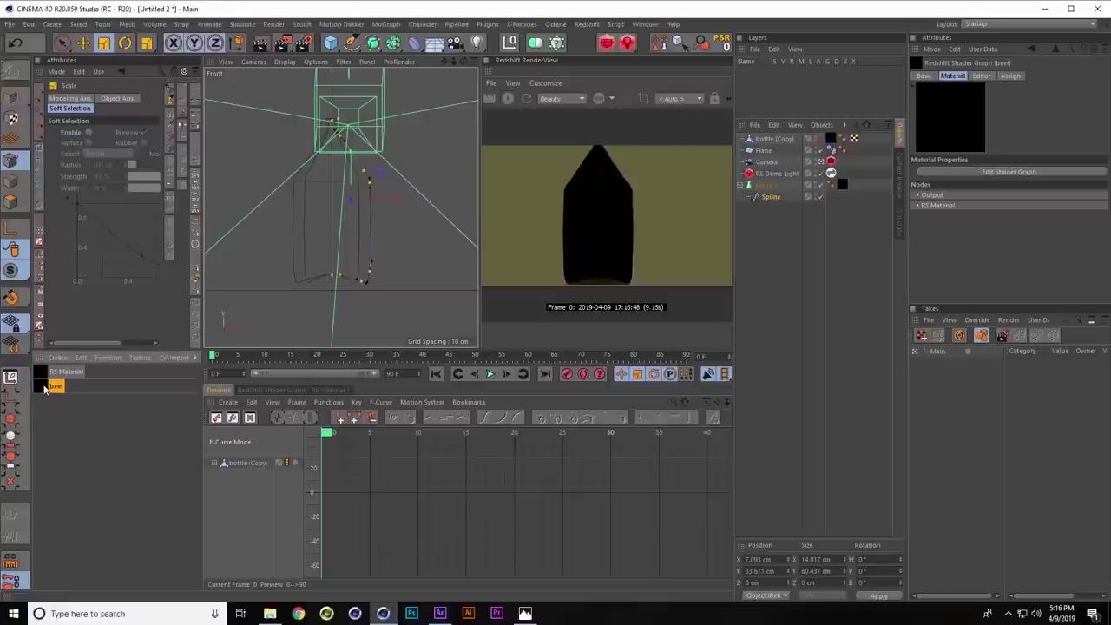
{"action": "left_click_drag", "start_coordinate": [49, 388], "coordinate": [846, 189]}
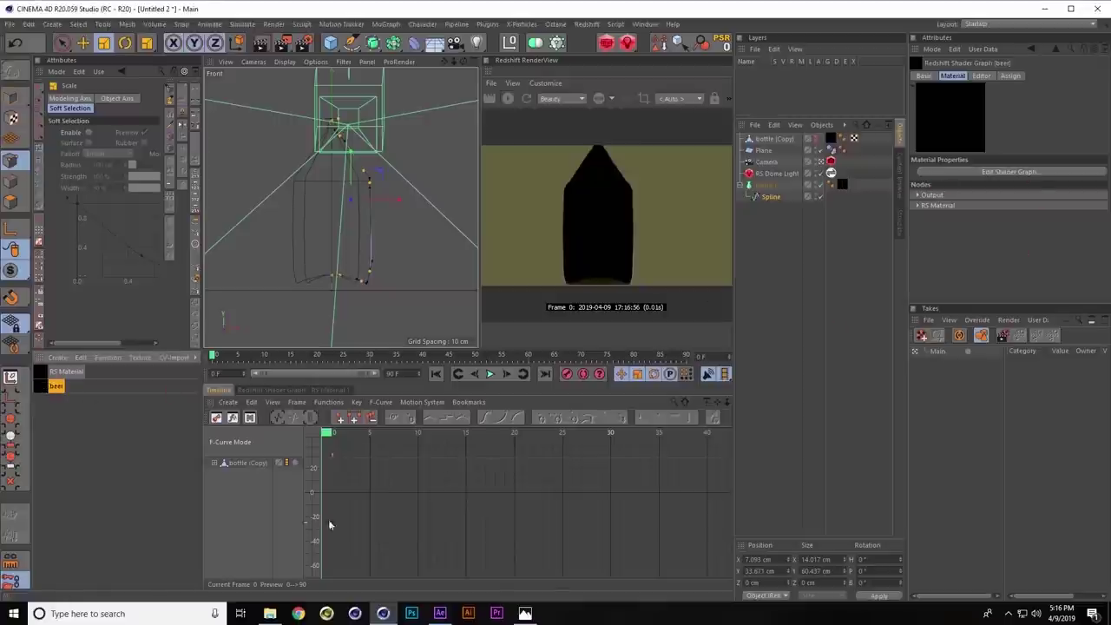
Set the beer material's sub-surface transmittance colour to pale yellow with hue 47°, saturation 52% and value 88%
{"action": "left_click", "coordinate": [304, 389]}
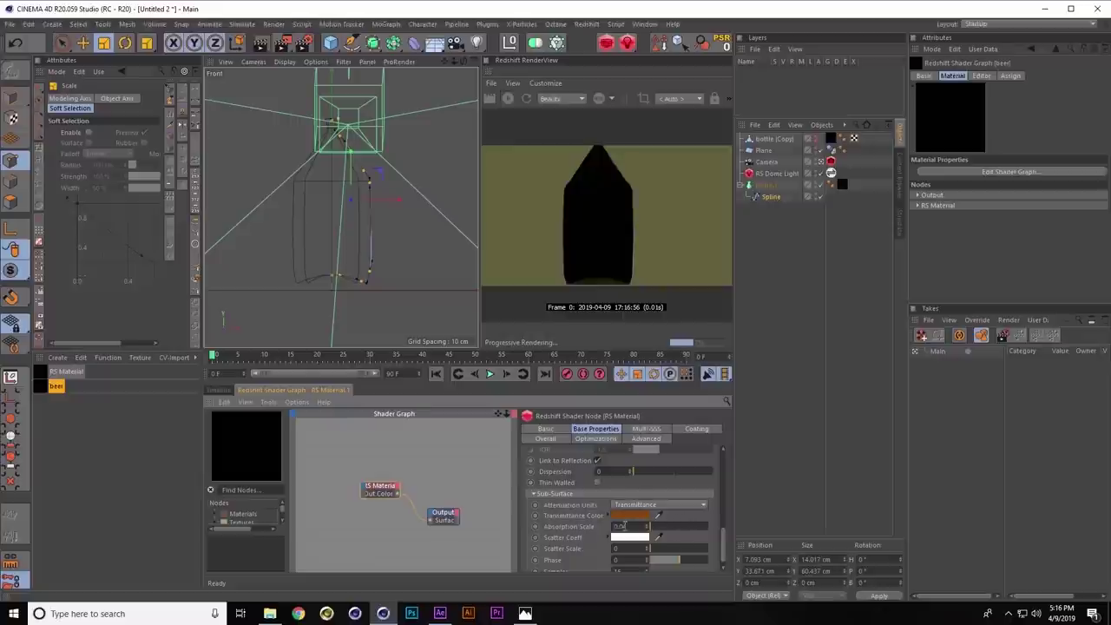
{"action": "left_click", "coordinate": [631, 516]}
{"action": "left_click", "coordinate": [583, 514]}
{"action": "left_click_drag", "start_coordinate": [583, 513], "coordinate": [587, 514]}
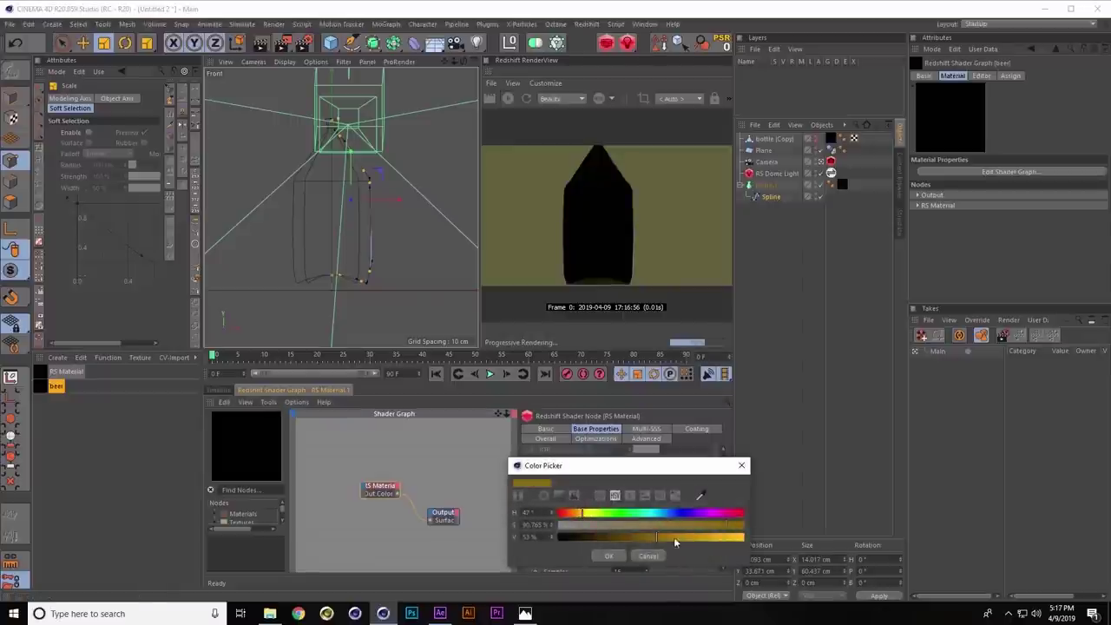
{"action": "mouse_move", "coordinate": [674, 536]}
{"action": "left_mouse_down"}
{"action": "mouse_move", "coordinate": [719, 536]}
{"action": "mouse_move", "coordinate": [655, 524]}
{"action": "left_mouse_up"}
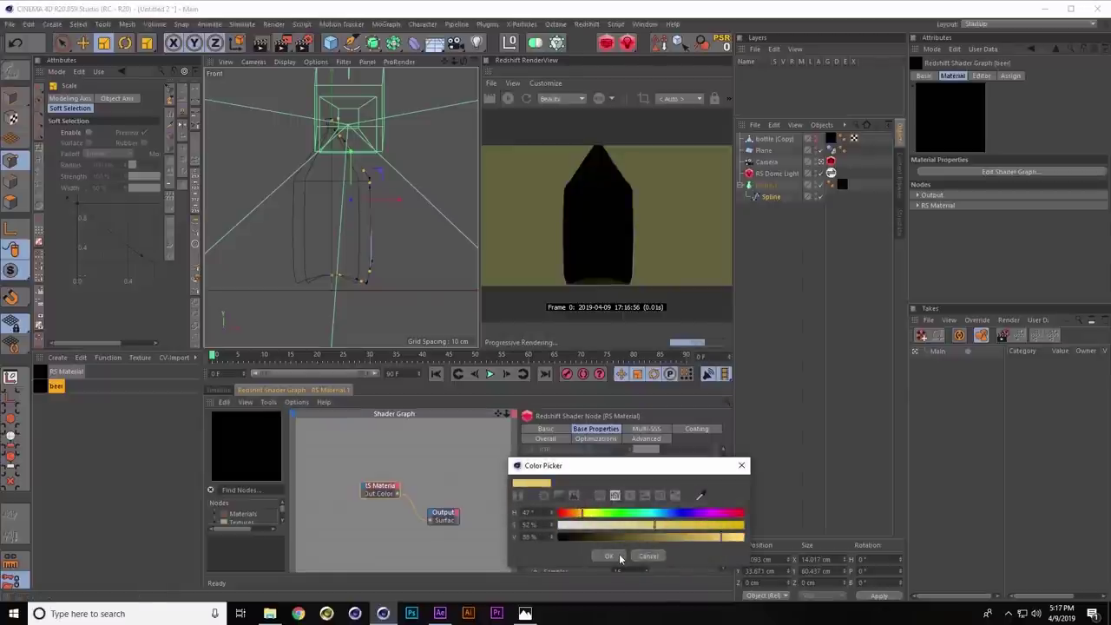
{"action": "left_click", "coordinate": [620, 558]}
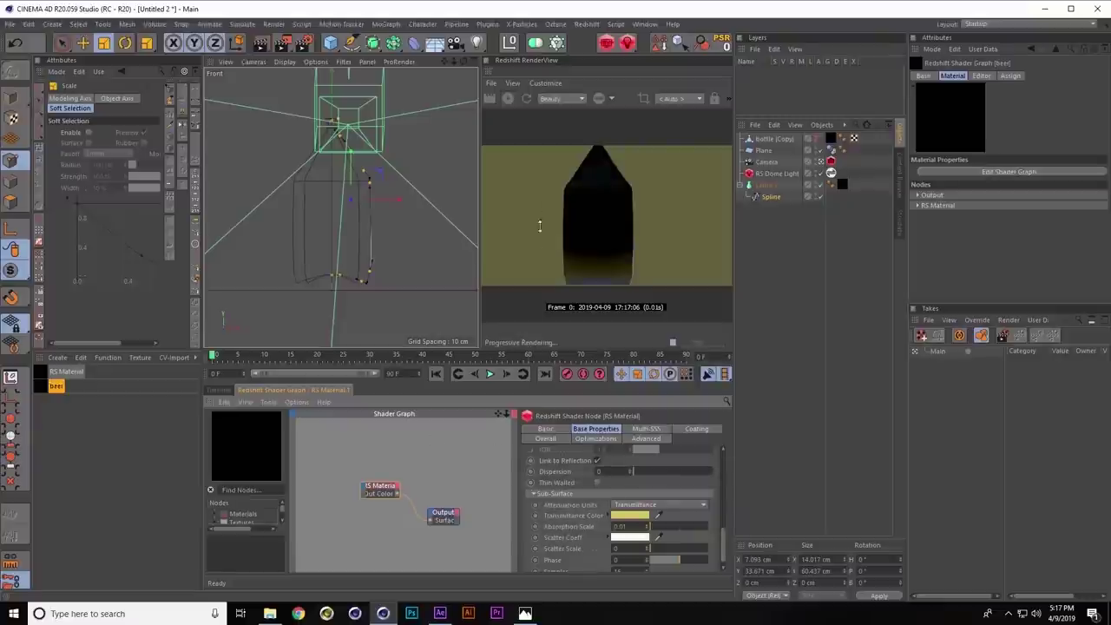
Restore the maximized Perspective view and change the beer material's base preset to Water, inspecting the liquid up close in the live render
{"action": "left_click", "coordinate": [473, 62]}
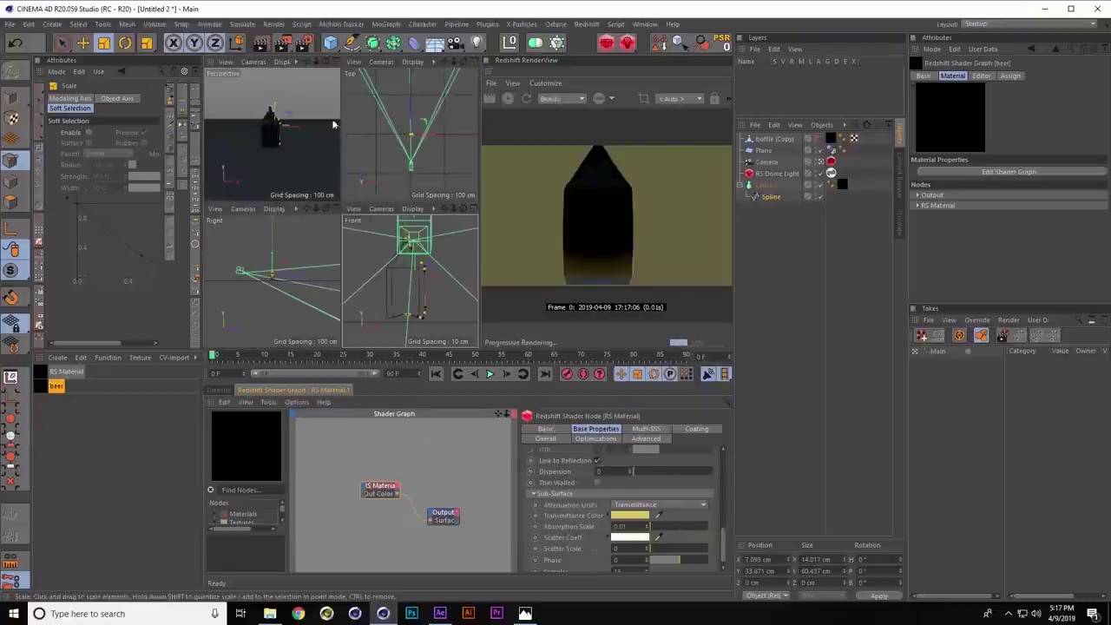
{"action": "left_click", "coordinate": [335, 62]}
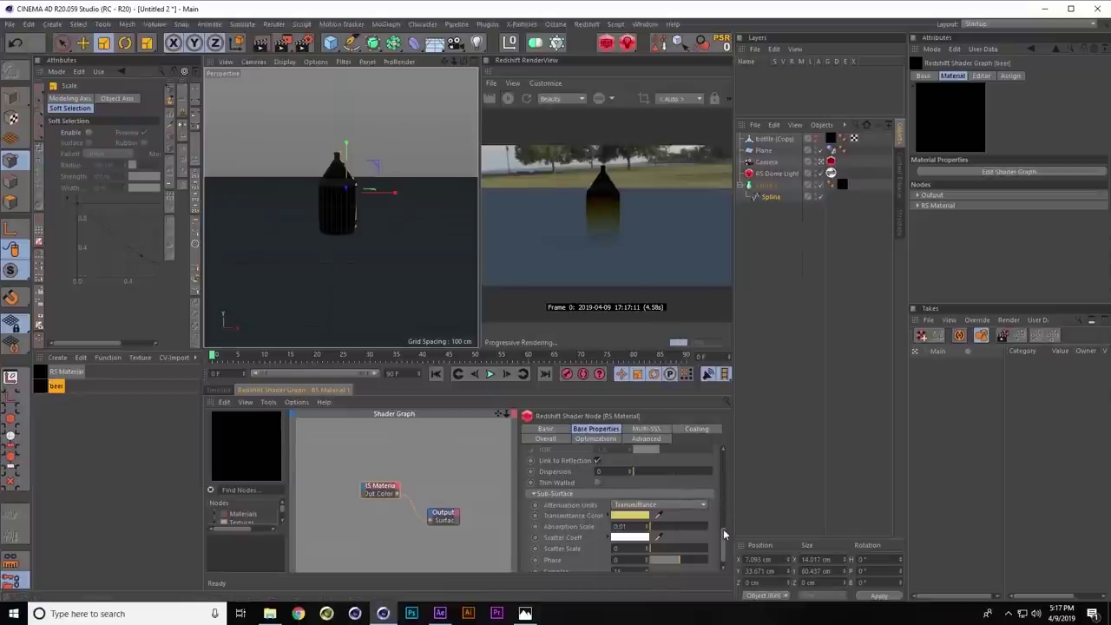
{"action": "scroll", "coordinate": [723, 532], "scroll_direction": "up", "scroll_amount": 5}
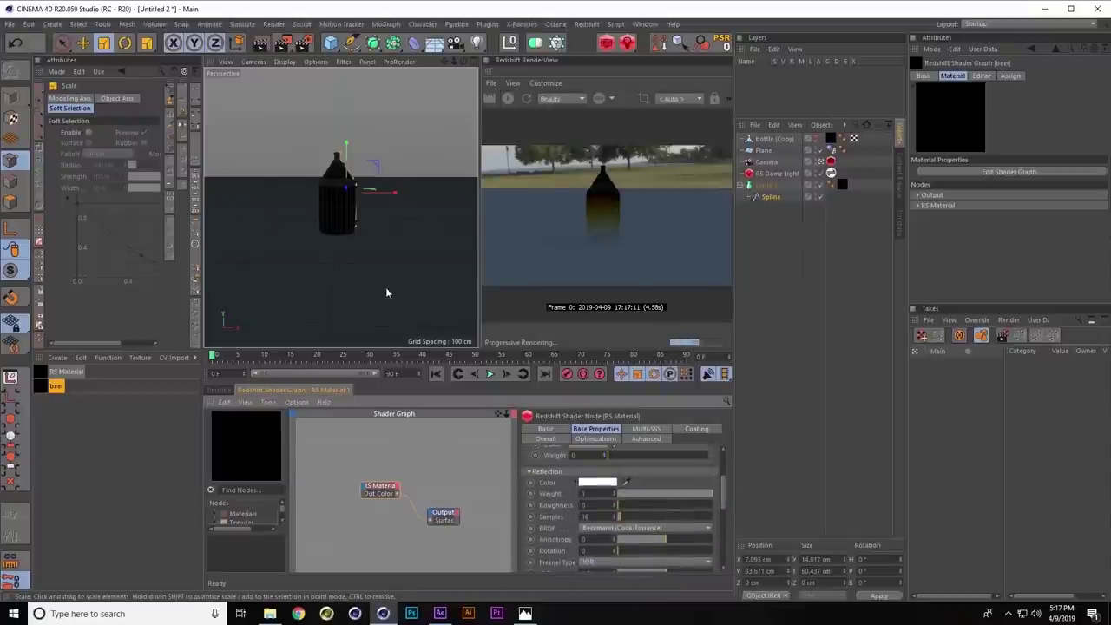
{"action": "left_click_drag", "start_coordinate": [364, 191], "coordinate": [356, 215], "text": "alt"}
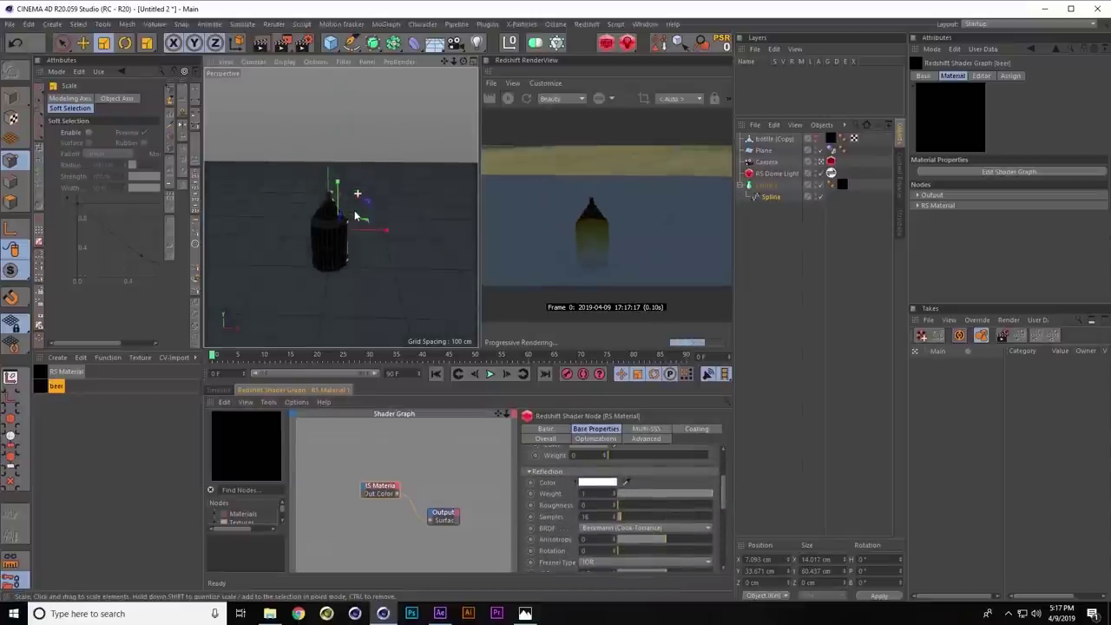
{"action": "scroll", "coordinate": [354, 221], "scroll_direction": "up", "scroll_amount": 5}
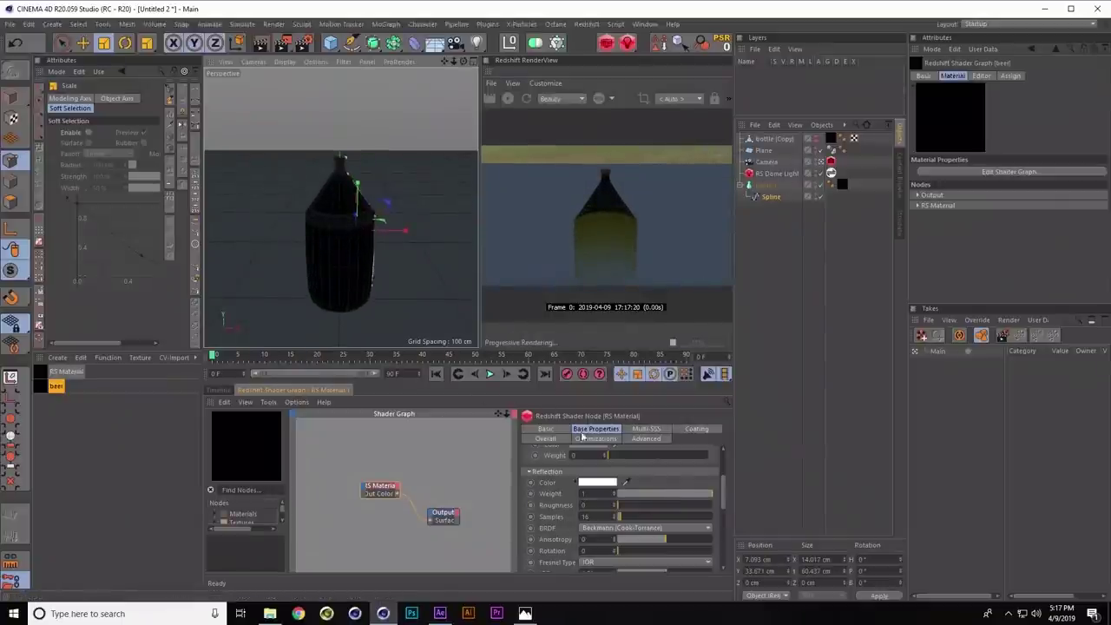
{"action": "left_click", "coordinate": [432, 464]}
{"action": "left_click", "coordinate": [383, 489]}
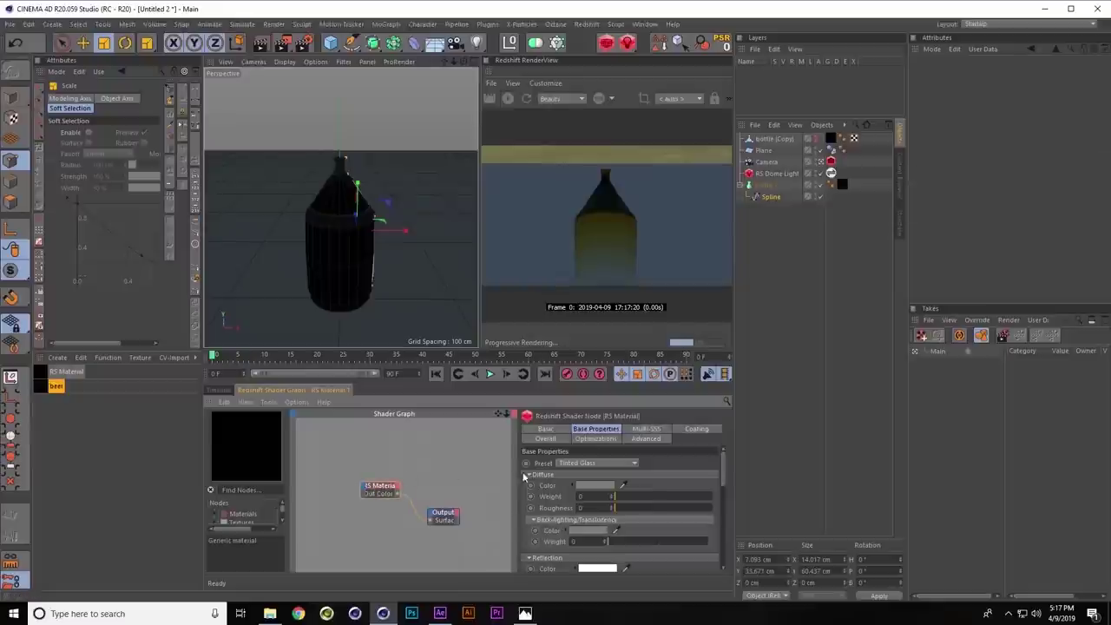
{"action": "left_click", "coordinate": [588, 462]}
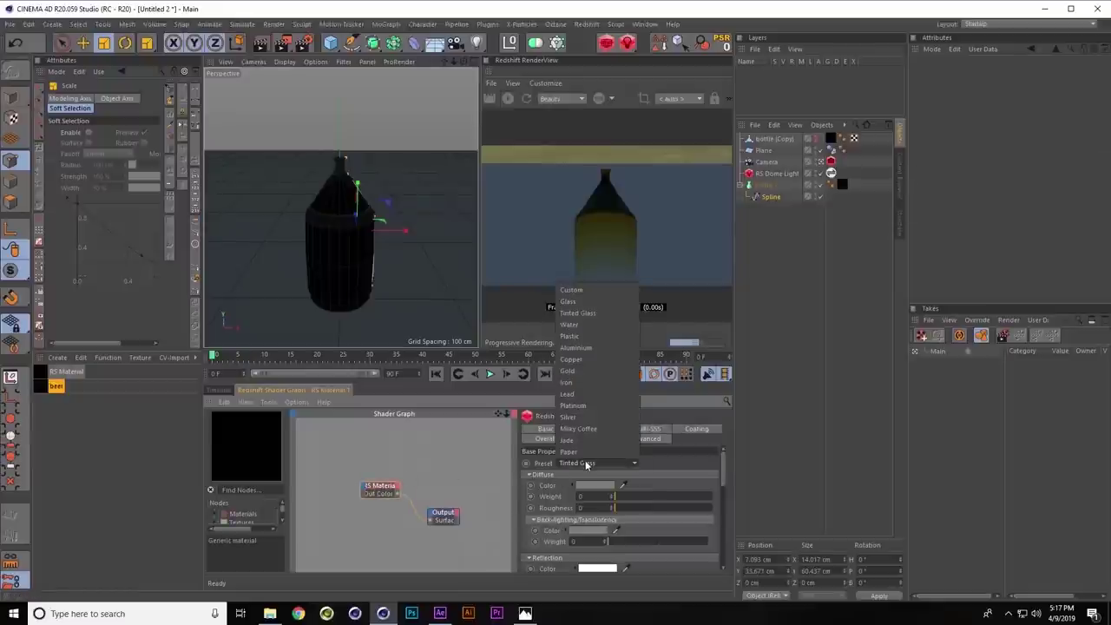
{"action": "left_click", "coordinate": [585, 325]}
{"action": "scroll", "coordinate": [351, 246], "scroll_direction": "down", "scroll_amount": 2}
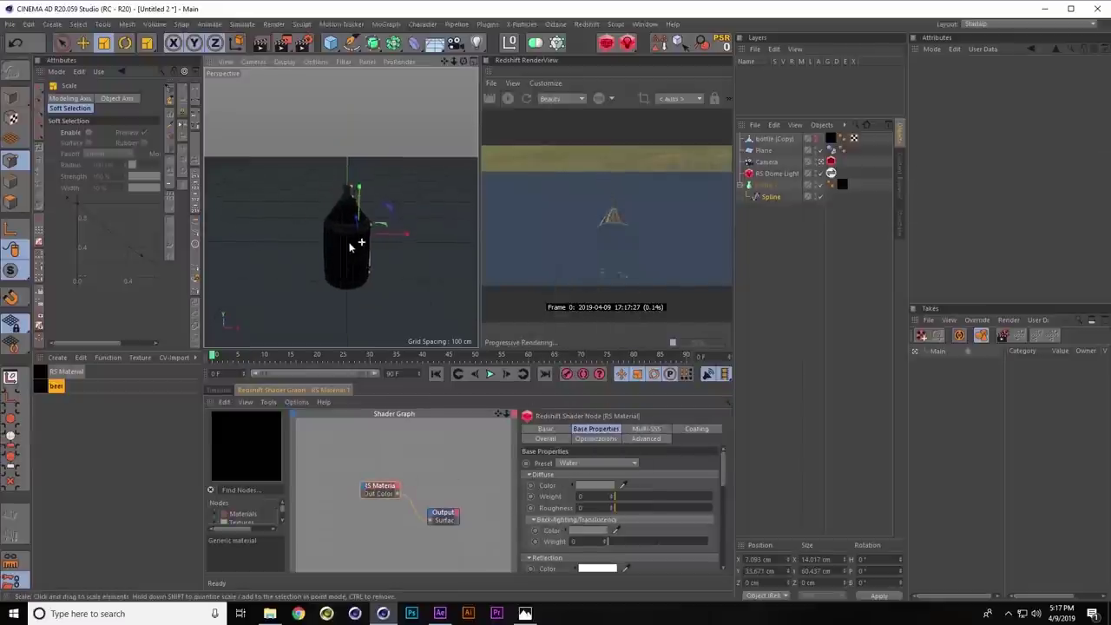
{"action": "scroll", "coordinate": [364, 242], "scroll_direction": "up", "scroll_amount": 3}
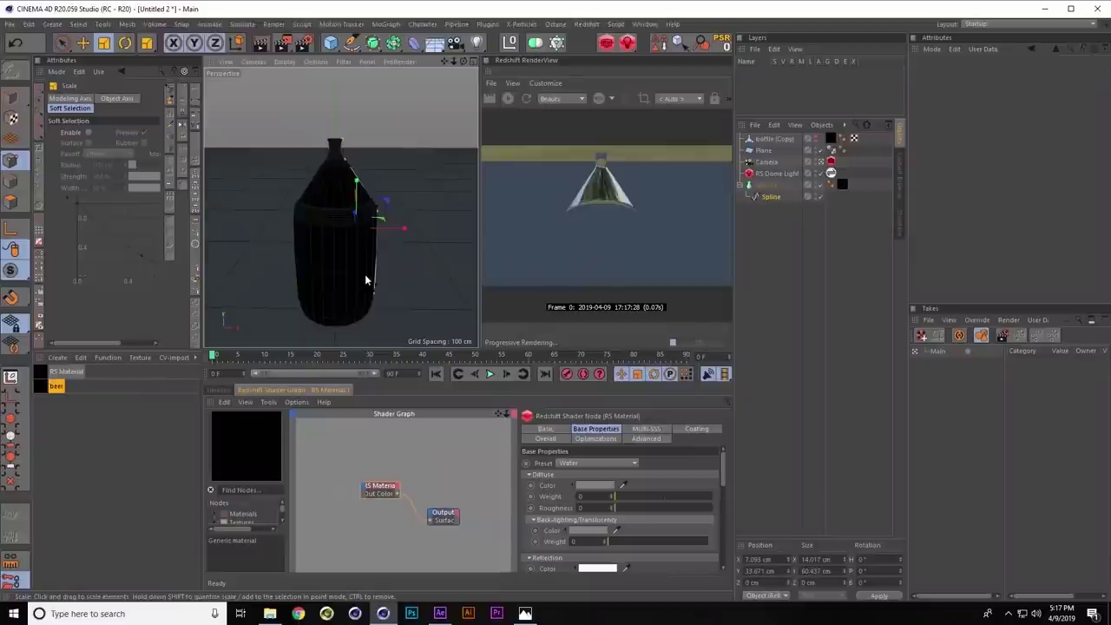
{"action": "left_click_drag", "start_coordinate": [364, 274], "coordinate": [366, 258], "text": "alt"}
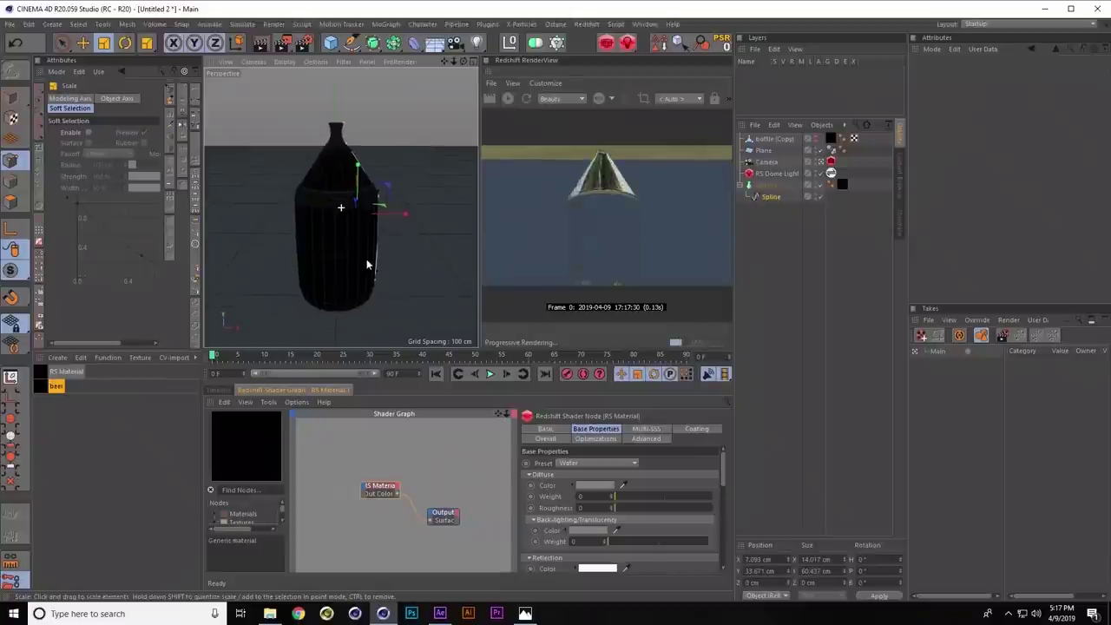
Make bottle (Copy) visible again in the viewport and render, and check the bottle and liquid together in the live render
{"action": "left_click", "coordinate": [808, 139]}
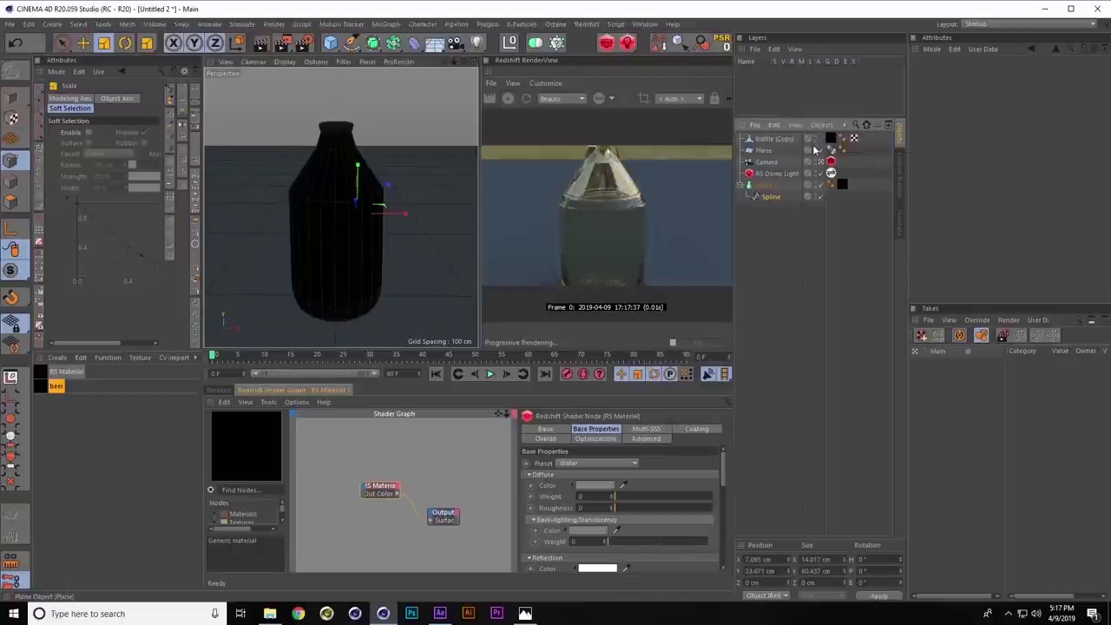
{"action": "scroll", "coordinate": [346, 177], "scroll_direction": "down", "scroll_amount": 3}
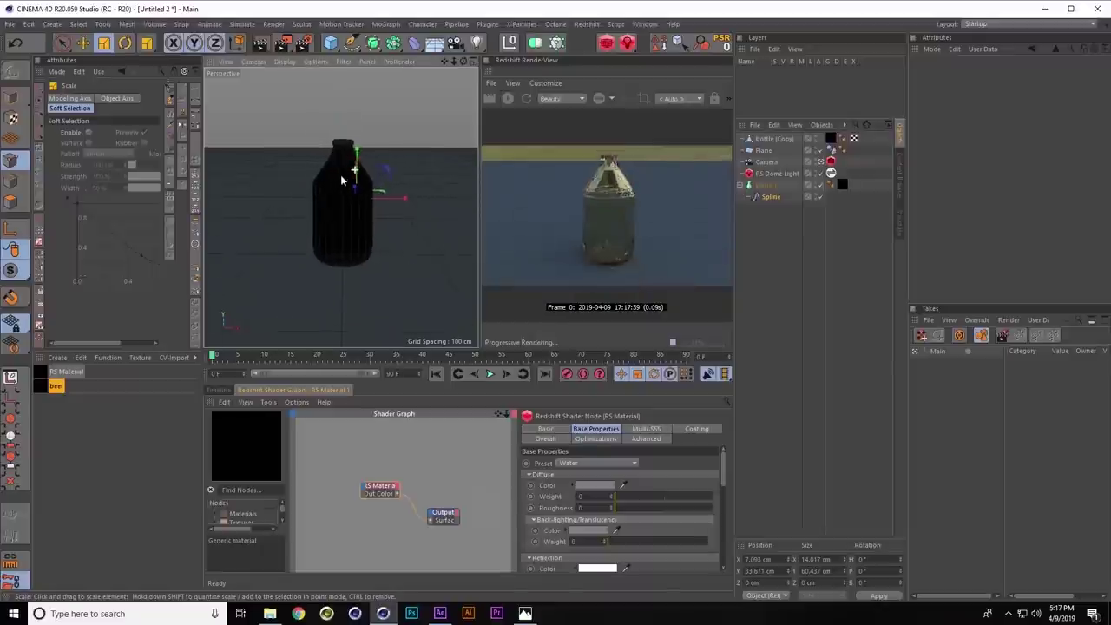
{"action": "scroll", "coordinate": [346, 177], "scroll_direction": "up", "scroll_amount": 1}
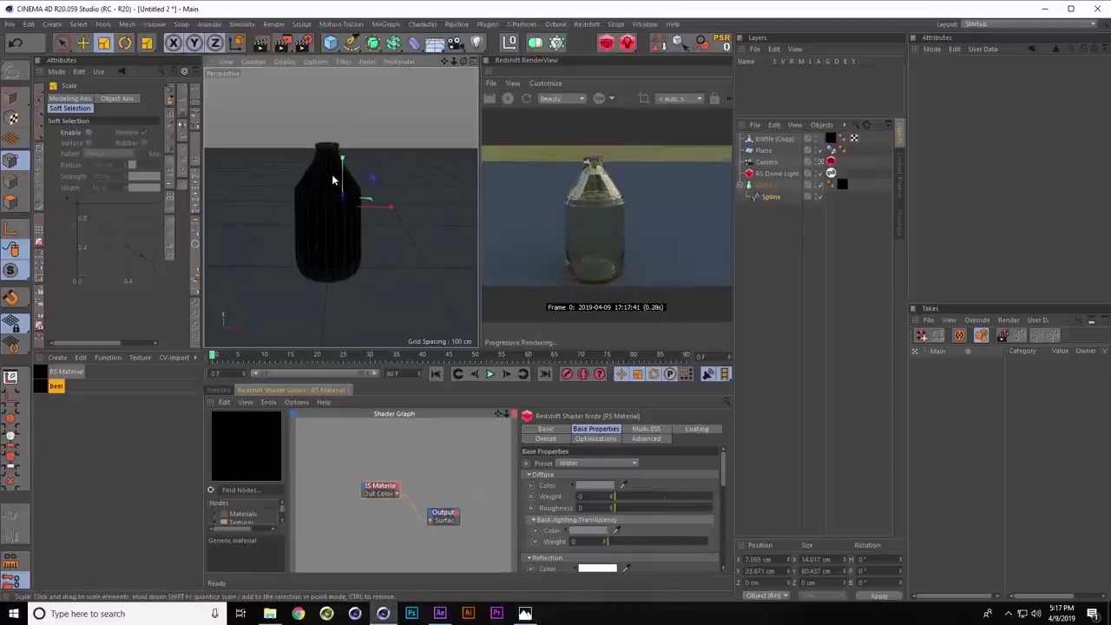
{"action": "scroll", "coordinate": [346, 177], "scroll_direction": "up", "scroll_amount": 3}
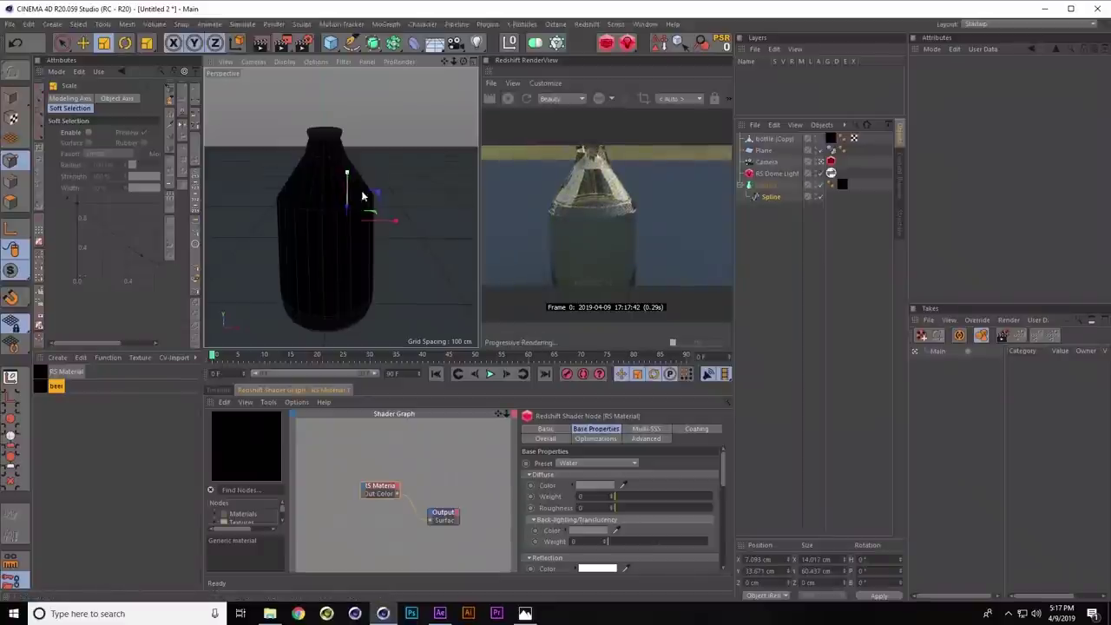
{"action": "left_click", "coordinate": [577, 463]}
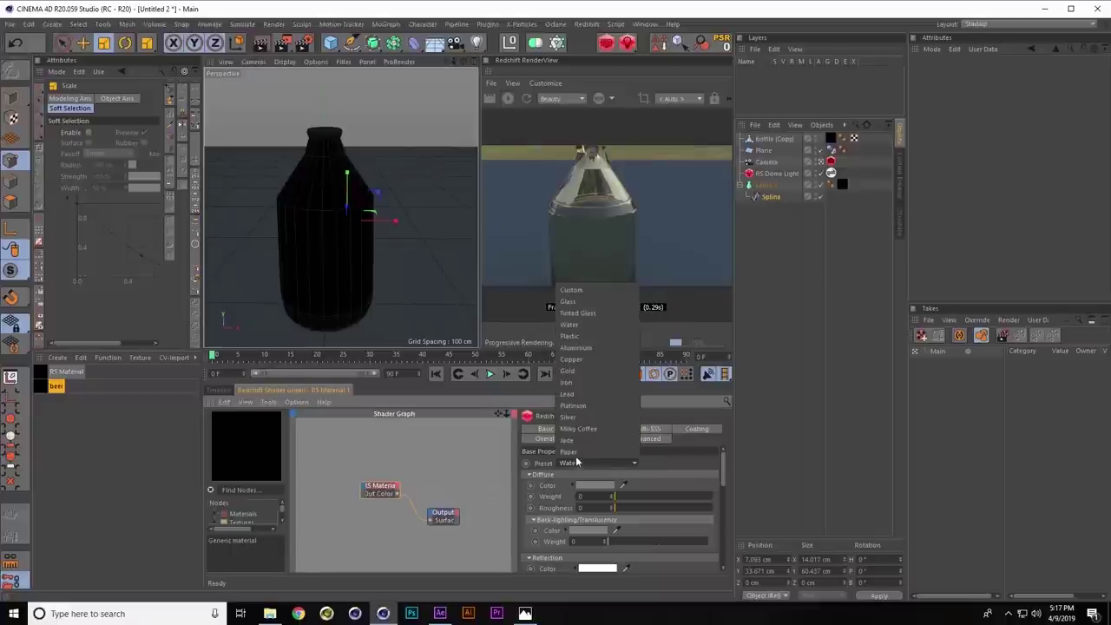
{"action": "left_click", "coordinate": [456, 453]}
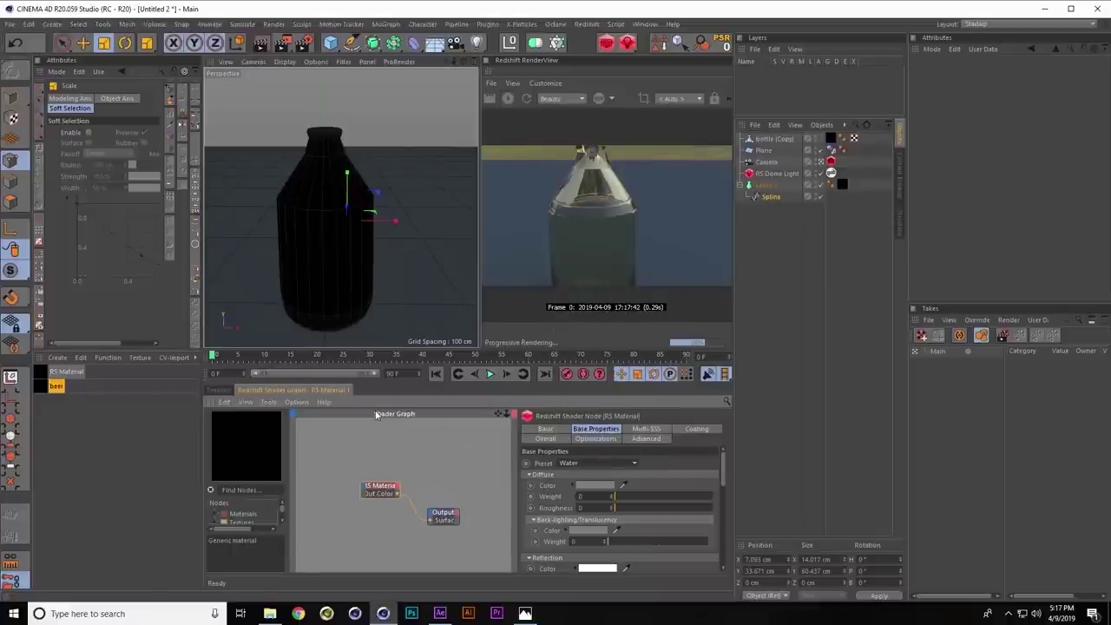
Parent Lathe.1 under bottle (Copy) and scrub the timeline through about the first 23 frames and back to frame 0
{"action": "left_click_drag", "start_coordinate": [769, 182], "coordinate": [765, 139]}
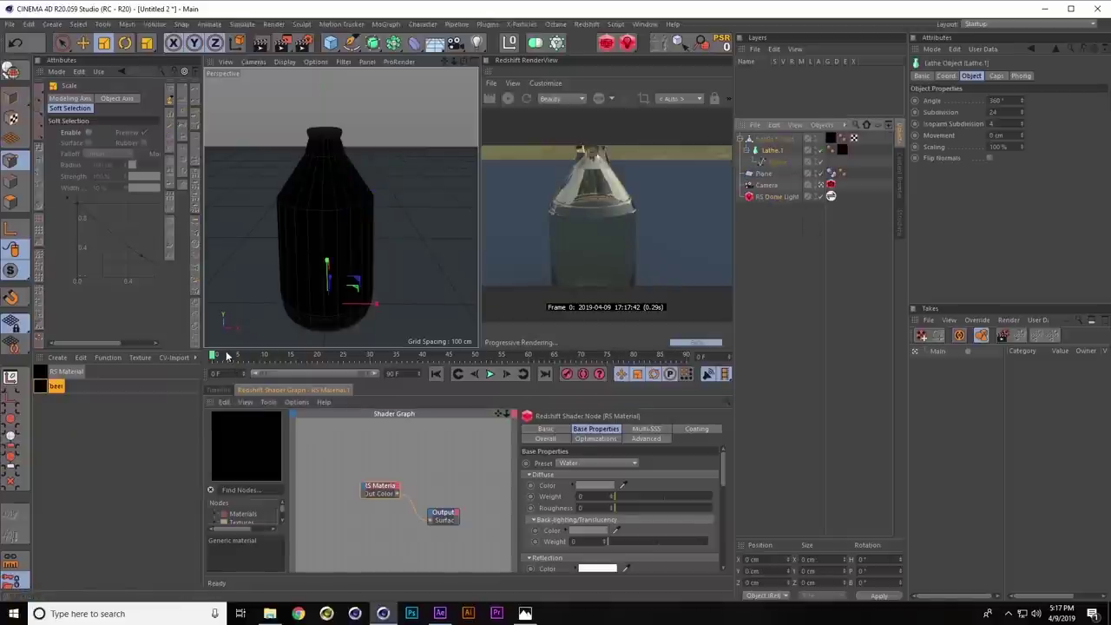
{"action": "left_click_drag", "start_coordinate": [223, 356], "coordinate": [322, 364]}
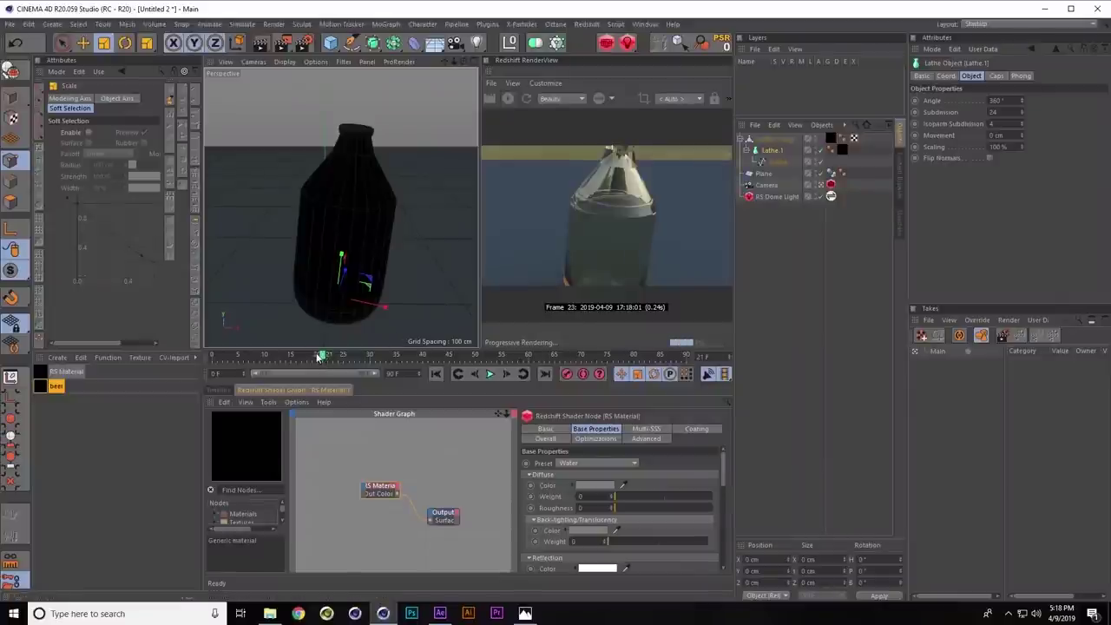
{"action": "left_click_drag", "start_coordinate": [322, 355], "coordinate": [196, 359]}
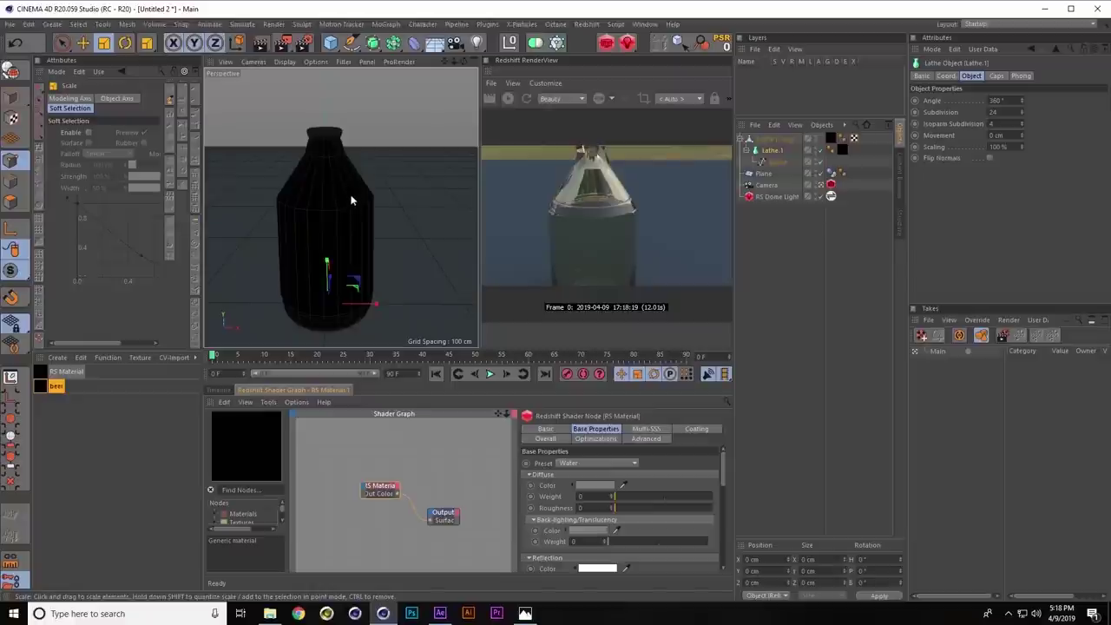
Add a Volume Builder and a Volume Mesher, and nest the Volume Builder inside the Volume Mesher
{"action": "scroll", "coordinate": [352, 188], "scroll_direction": "up", "scroll_amount": 3}
{"action": "scroll", "coordinate": [353, 187], "scroll_direction": "down", "scroll_amount": 5}
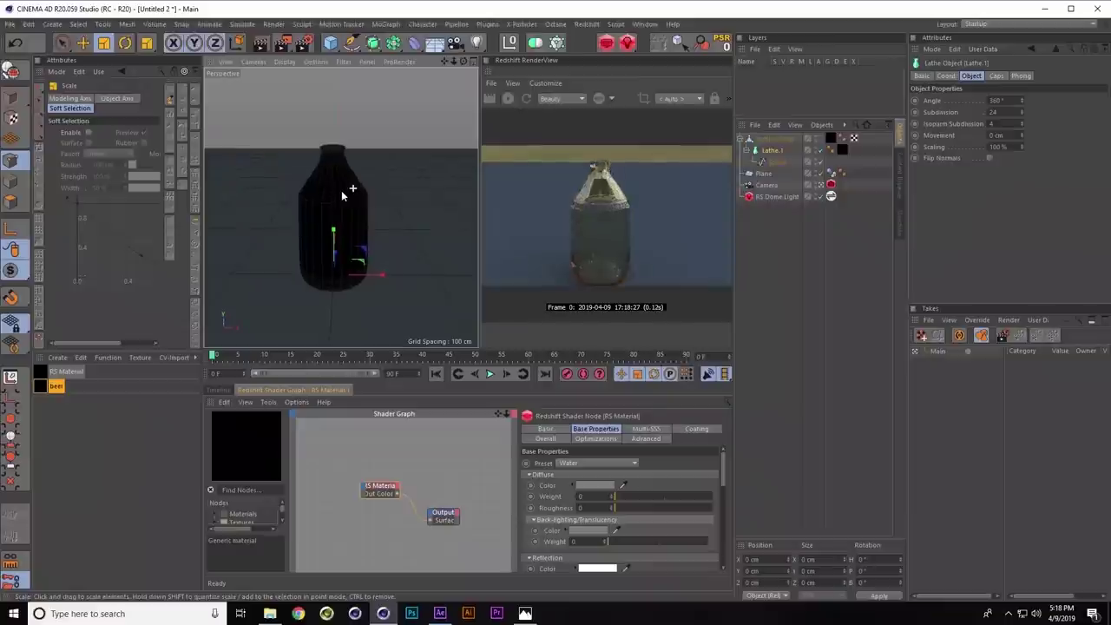
{"action": "left_click", "coordinate": [149, 25]}
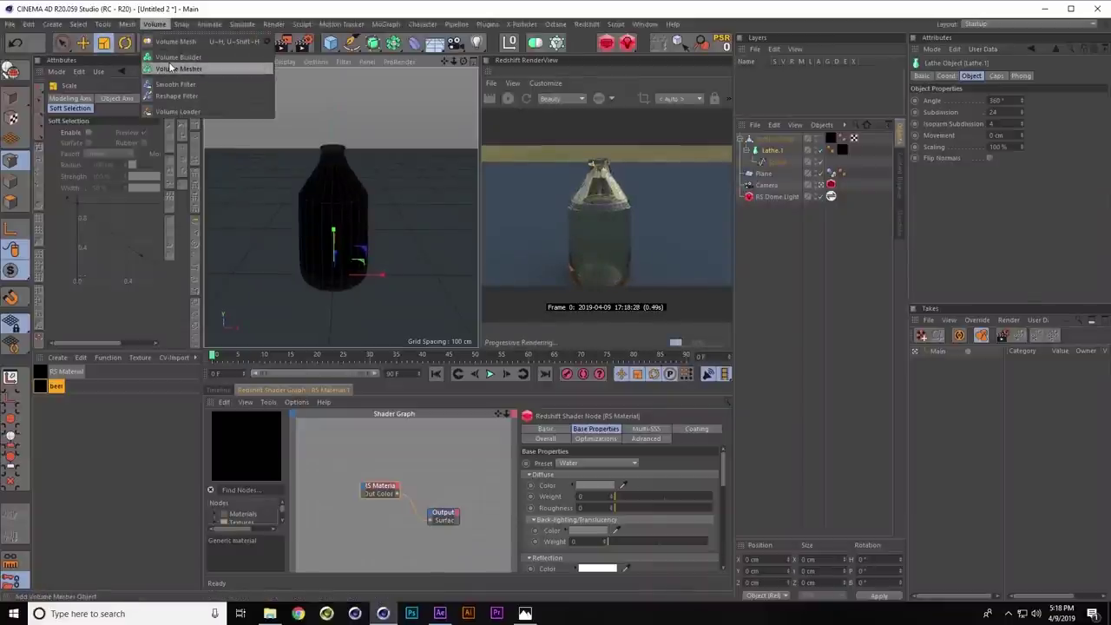
{"action": "left_click", "coordinate": [178, 56]}
{"action": "left_click", "coordinate": [155, 24]}
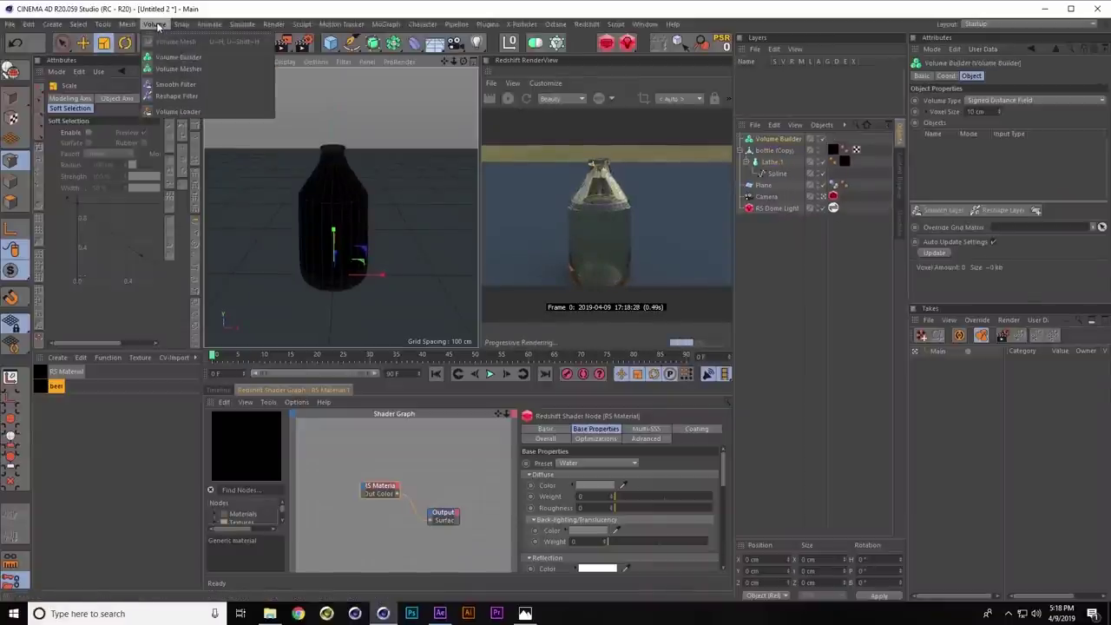
{"action": "left_click", "coordinate": [178, 69]}
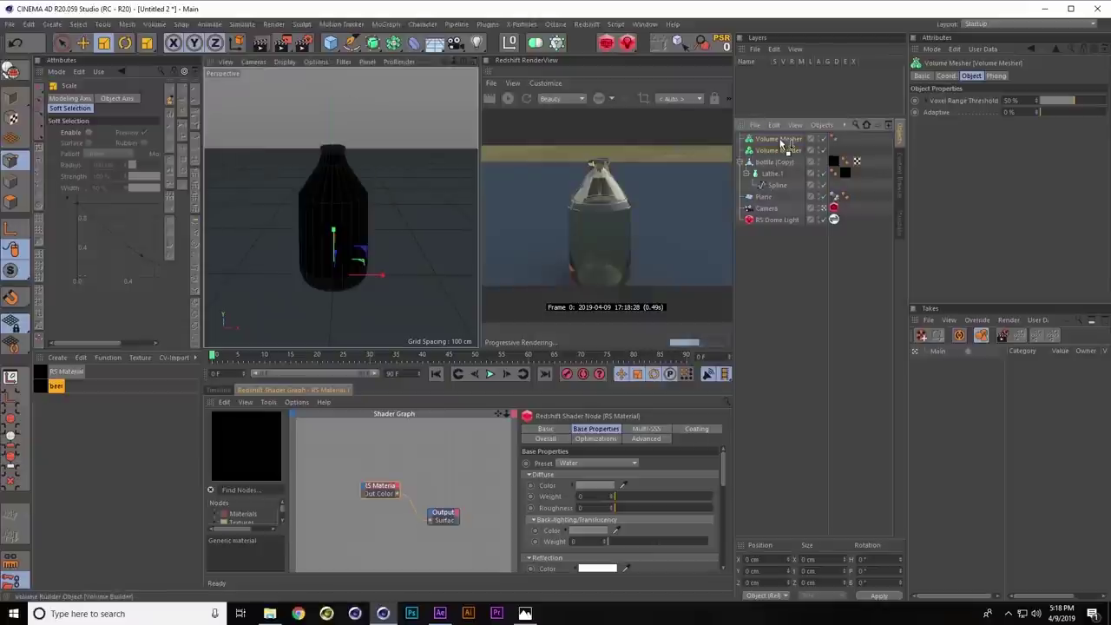
{"action": "left_click_drag", "start_coordinate": [780, 142], "coordinate": [780, 143]}
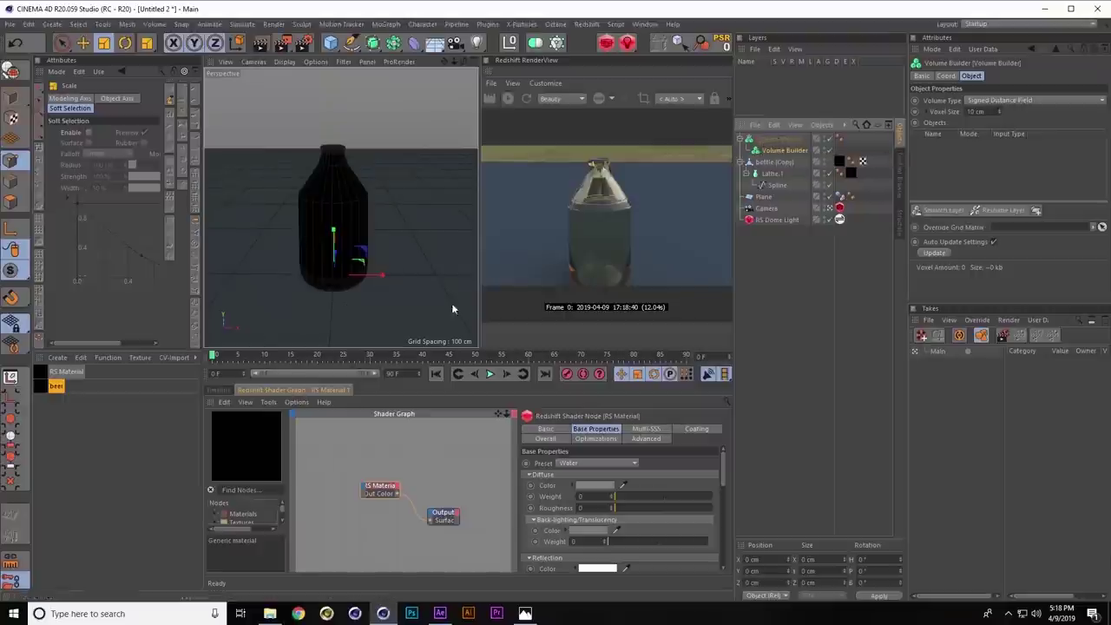
Nest Lathe.1 in the Volume Builder with the Volume Mesher under bottle (Copy), and hide the bottle while keeping the mesher visible
{"action": "left_click_drag", "start_coordinate": [772, 163], "coordinate": [780, 165]}
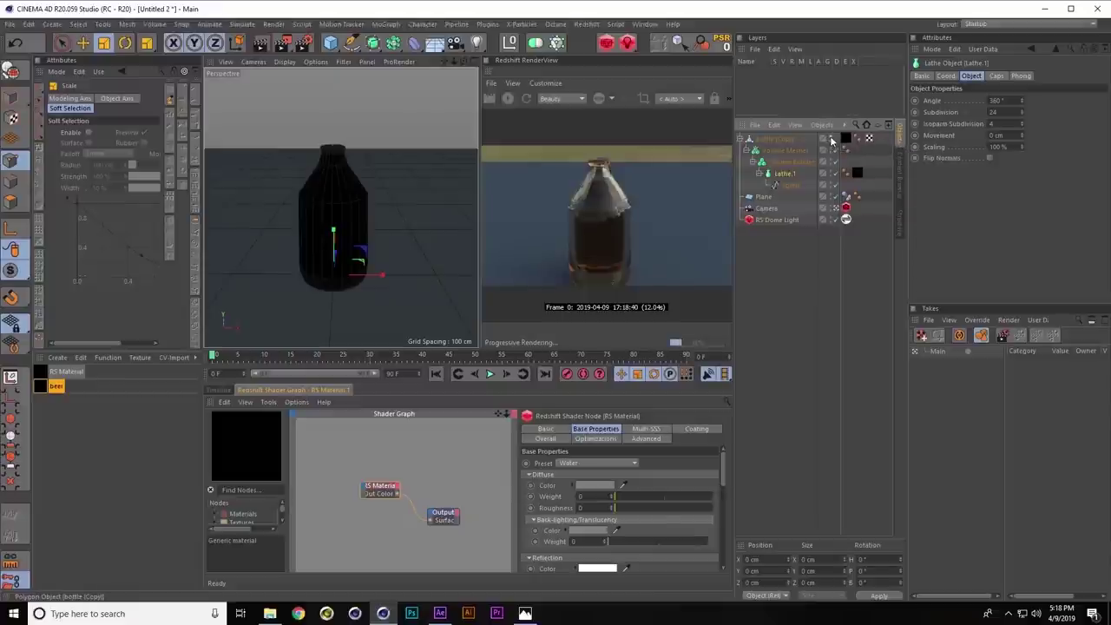
{"action": "left_click", "coordinate": [830, 150]}
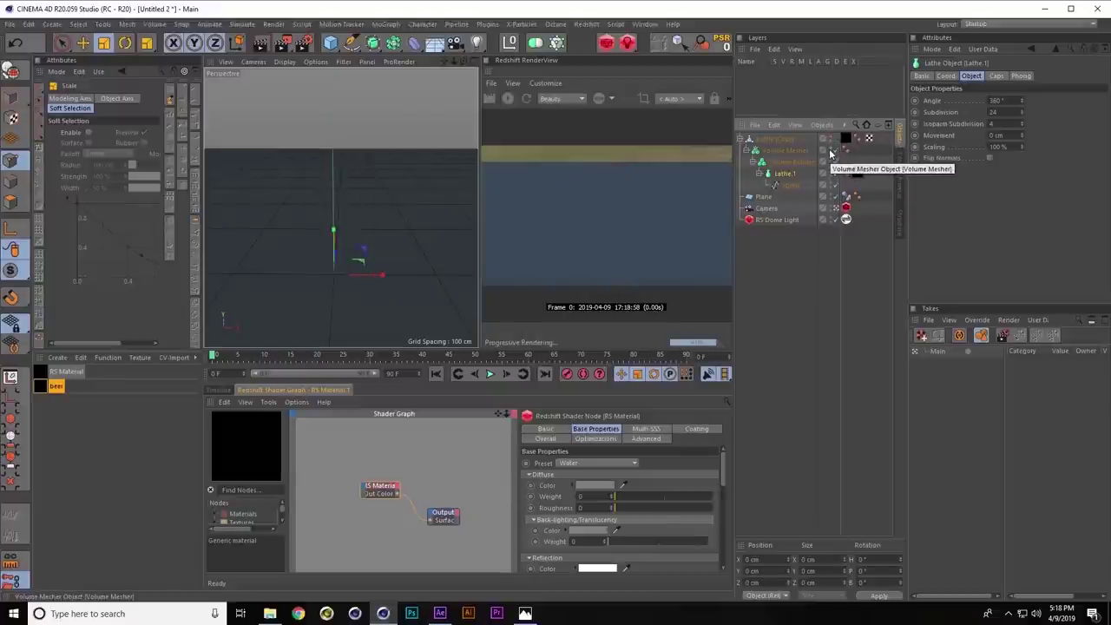
{"action": "left_click", "coordinate": [822, 165]}
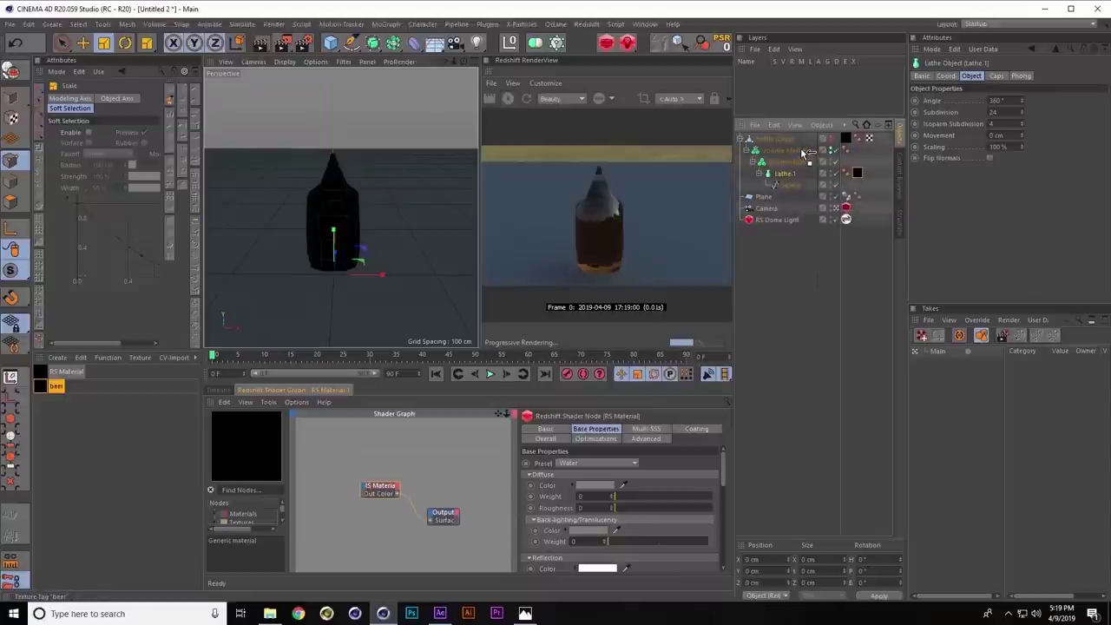
Move the beer material tag from Lathe.1 to the Volume Mesher and set the Volume Builder's voxel size to 2.8 cm
{"action": "left_click_drag", "start_coordinate": [805, 153], "coordinate": [801, 153]}
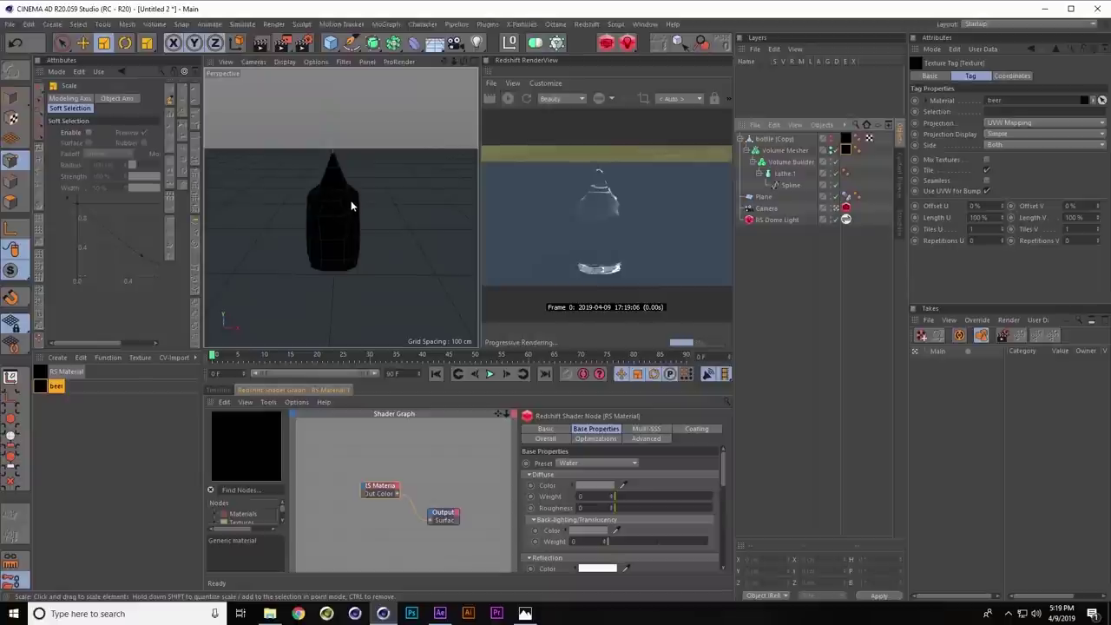
{"action": "left_click", "coordinate": [797, 161]}
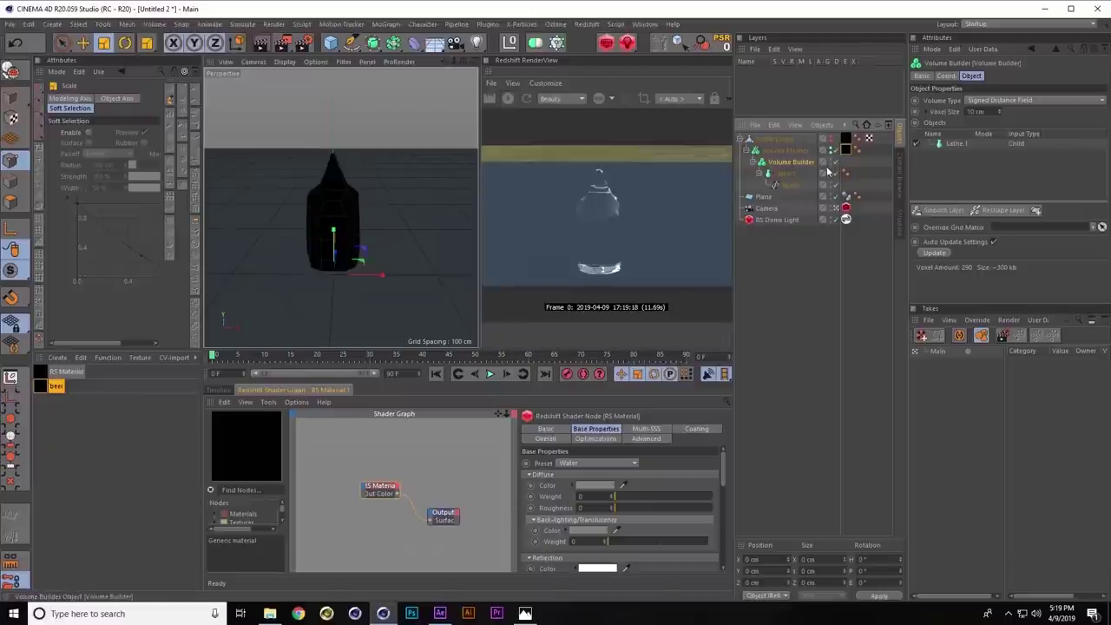
{"action": "left_click_drag", "start_coordinate": [998, 119], "coordinate": [988, 153]}
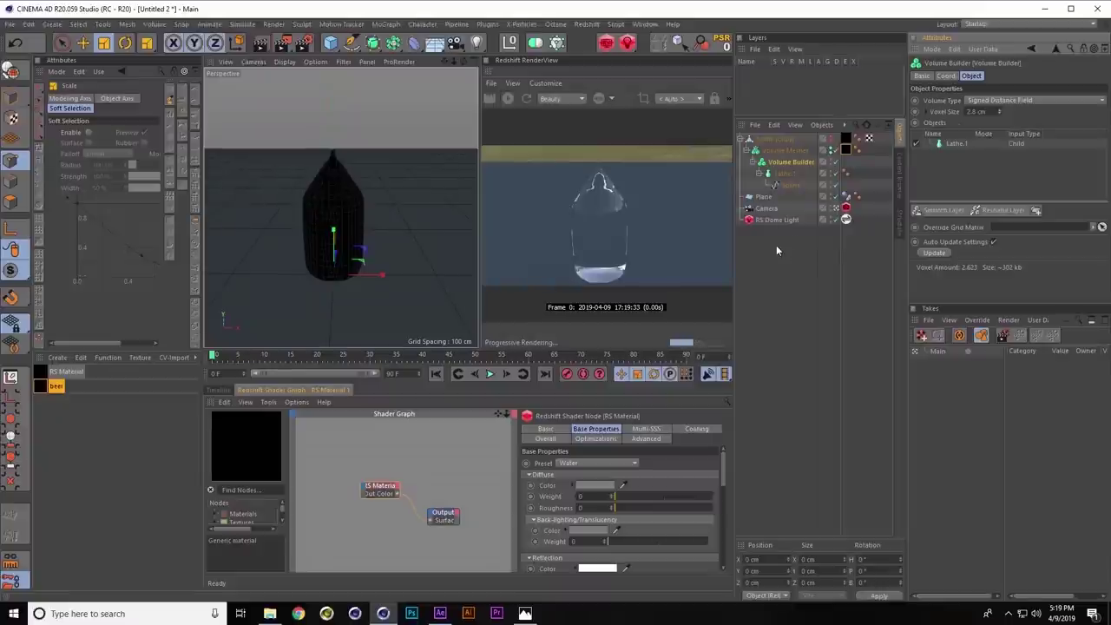
Add a cylinder and reduce its height to 22 cm
{"action": "left_click", "coordinate": [333, 48]}
{"action": "left_click", "coordinate": [552, 58]}
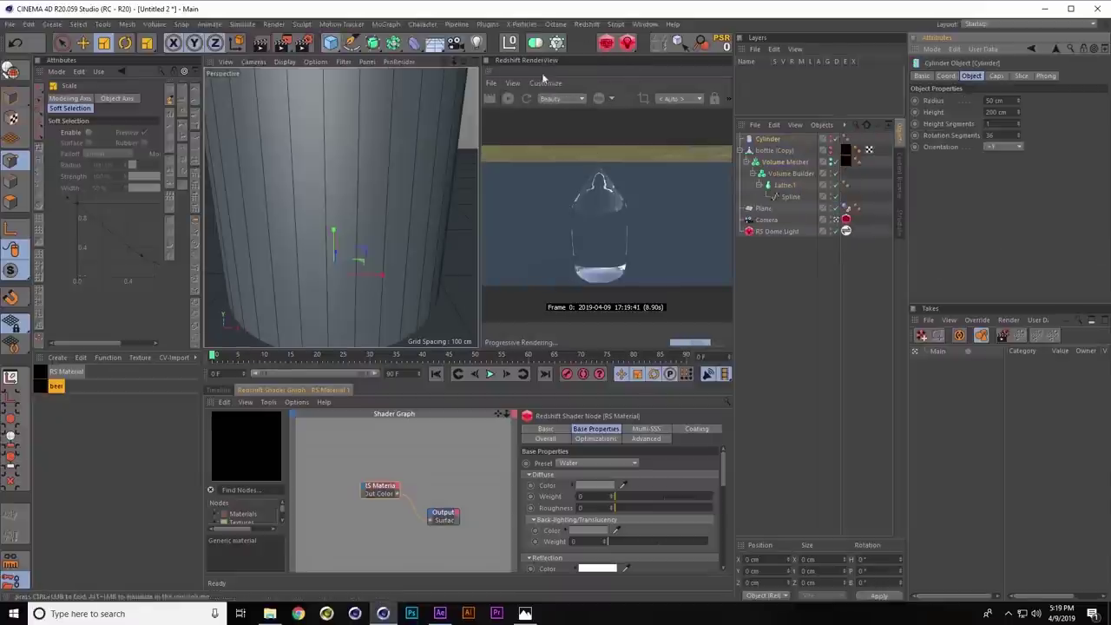
{"action": "left_click_drag", "start_coordinate": [1018, 116], "coordinate": [1023, 217]}
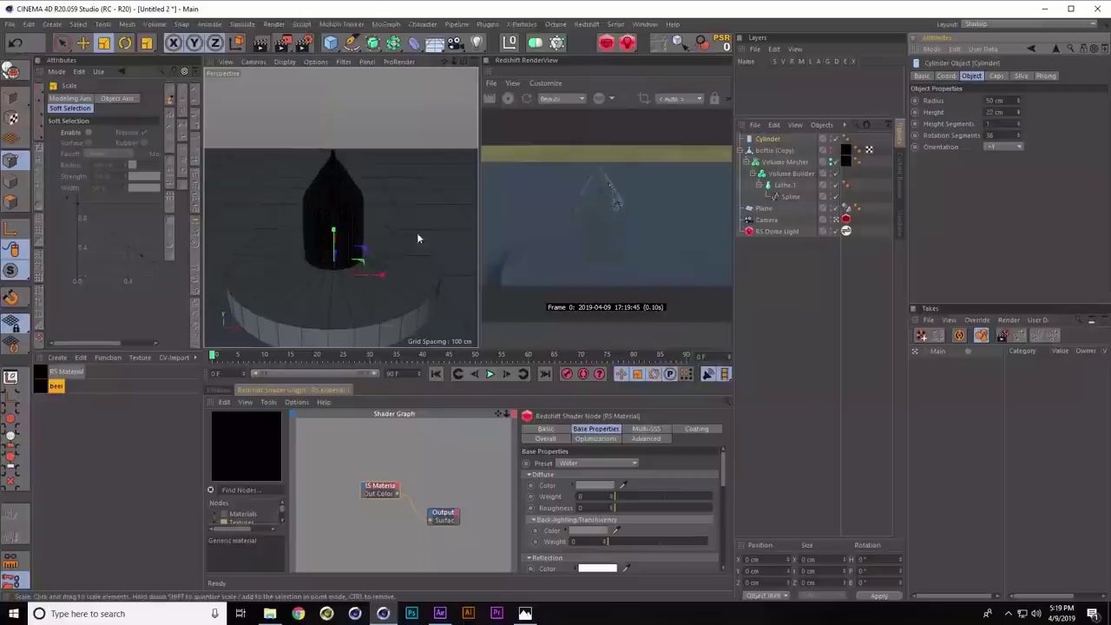
Raise the cylinder over the liquid's pointed top and scale it to a radius of about 32 cm and height of about 14 cm
{"action": "key", "text": "e"}
{"action": "left_click_drag", "start_coordinate": [335, 235], "coordinate": [265, 149]}
{"action": "key", "text": "t"}
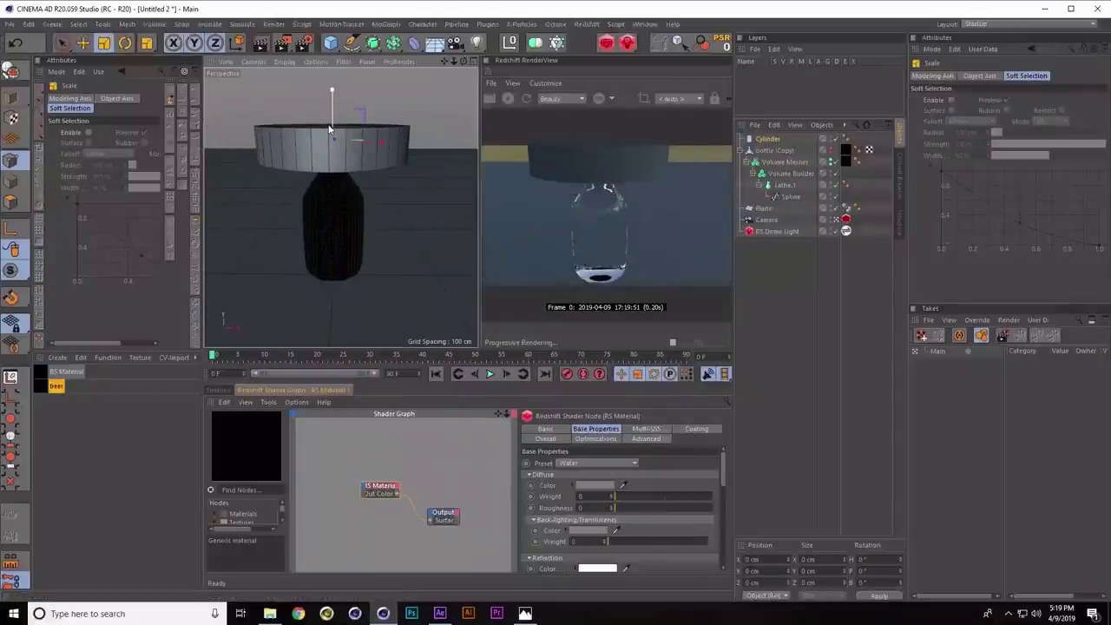
{"action": "key", "text": "e"}
{"action": "mouse_move", "coordinate": [332, 101]}
{"action": "left_mouse_down"}
{"action": "mouse_move", "coordinate": [338, 126]}
{"action": "mouse_move", "coordinate": [335, 116]}
{"action": "left_mouse_up"}
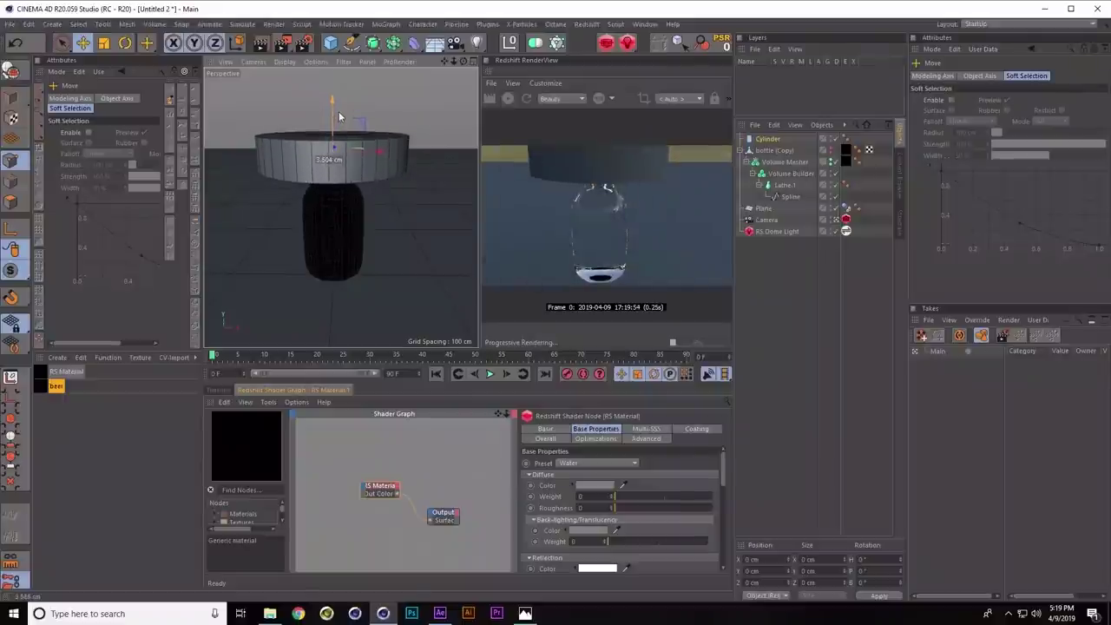
{"action": "left_click", "coordinate": [769, 140]}
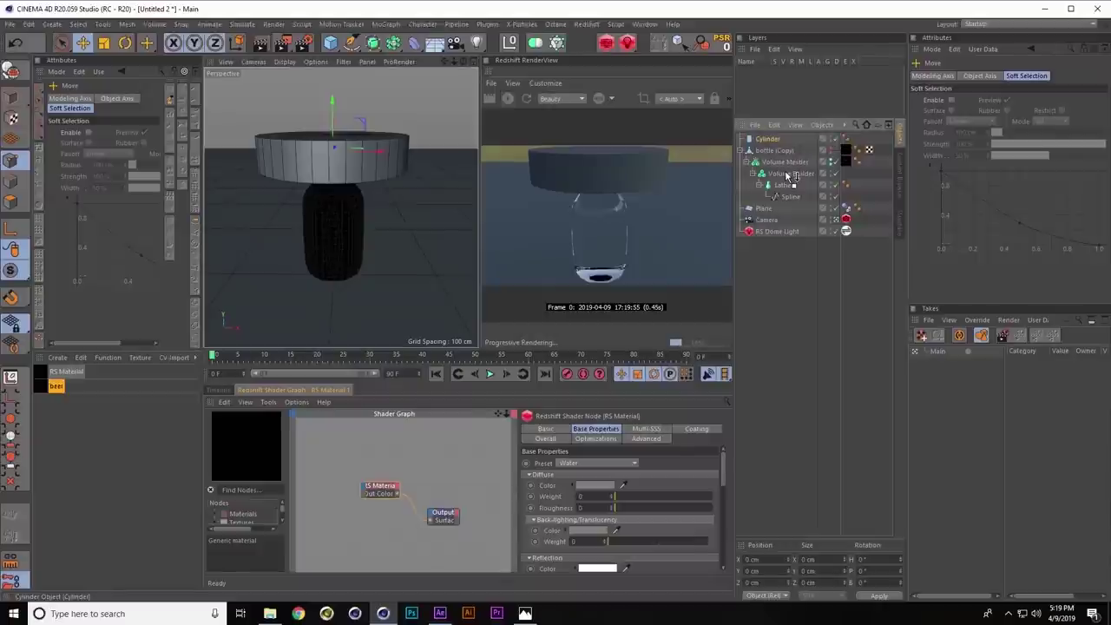
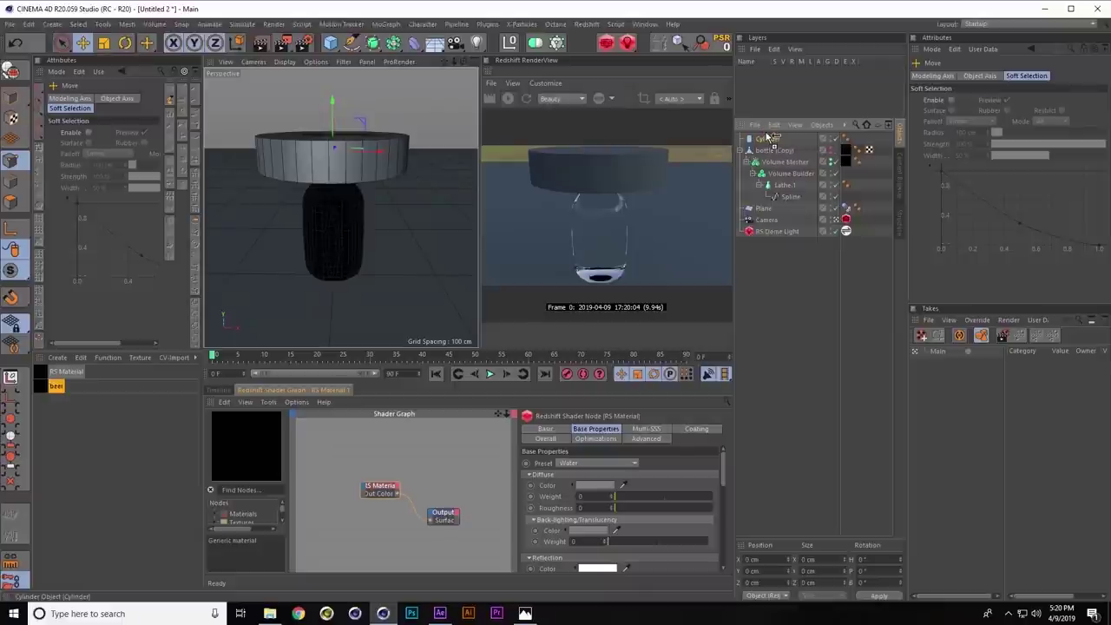
Duplicate the cylinder and raise the copy above the original, leaving a small gap between them
{"action": "left_click_drag", "start_coordinate": [767, 137], "coordinate": [767, 139], "text": "ctrl"}
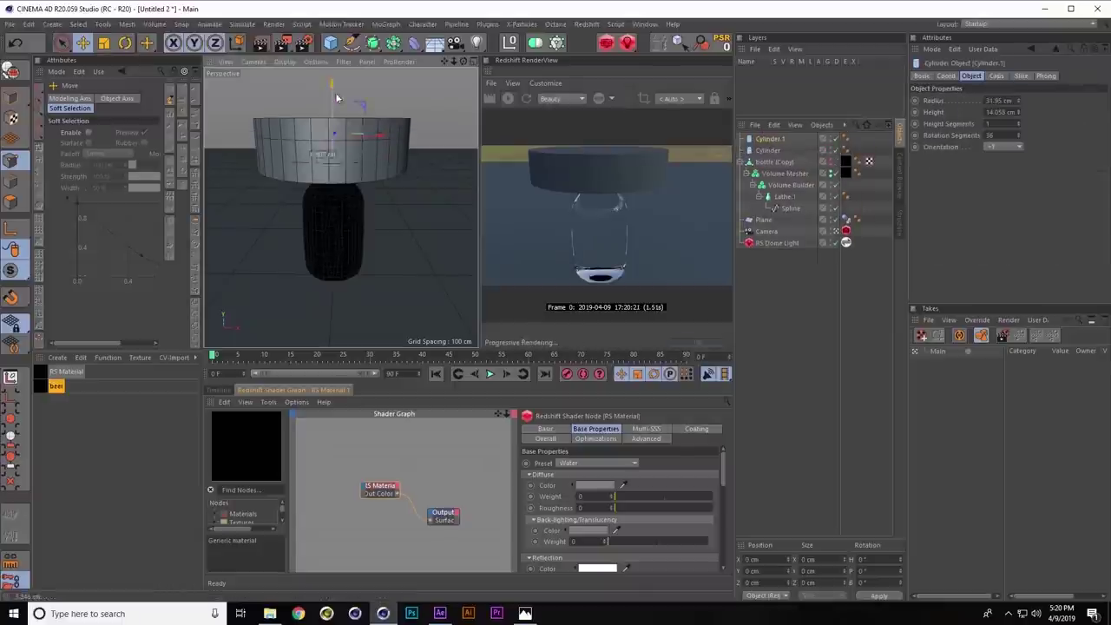
{"action": "left_click_drag", "start_coordinate": [337, 98], "coordinate": [342, 73]}
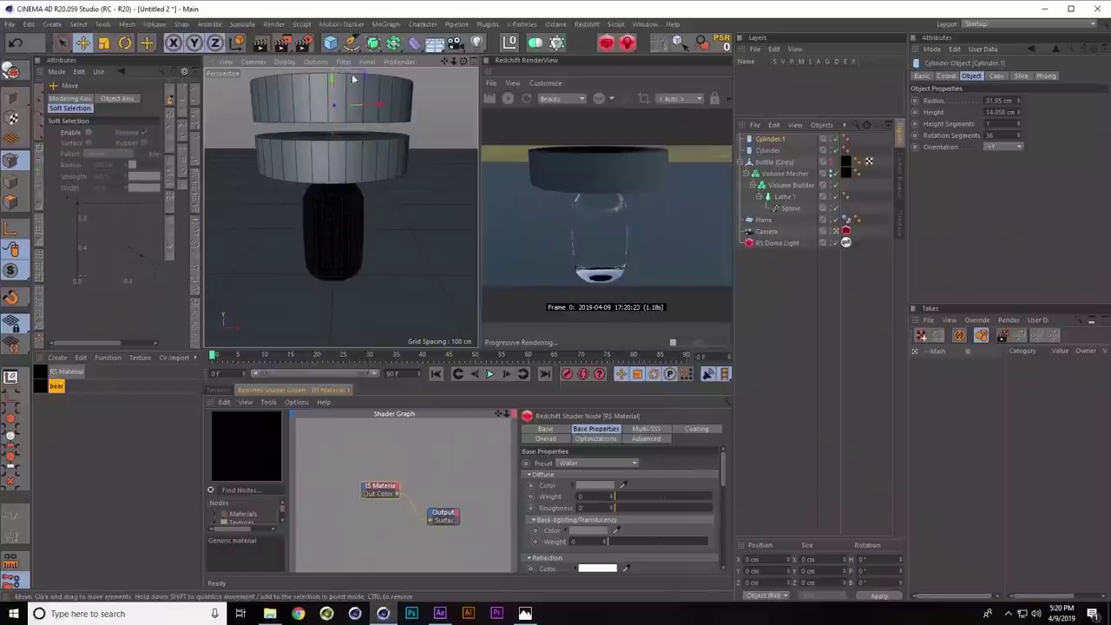
{"action": "left_click_drag", "start_coordinate": [448, 61], "coordinate": [445, 85]}
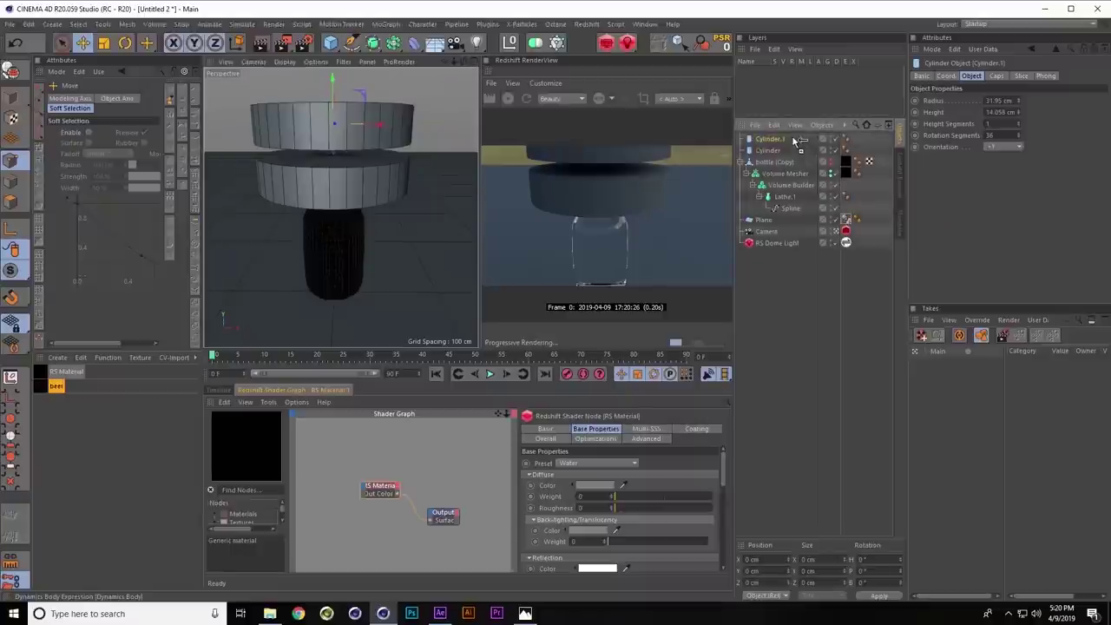
Copy the Plane's Dynamics Body tag onto Cylinder.1 and add a Rigid Body tag to the original Cylinder
{"action": "left_click_drag", "start_coordinate": [792, 141], "coordinate": [793, 141], "text": "ctrl"}
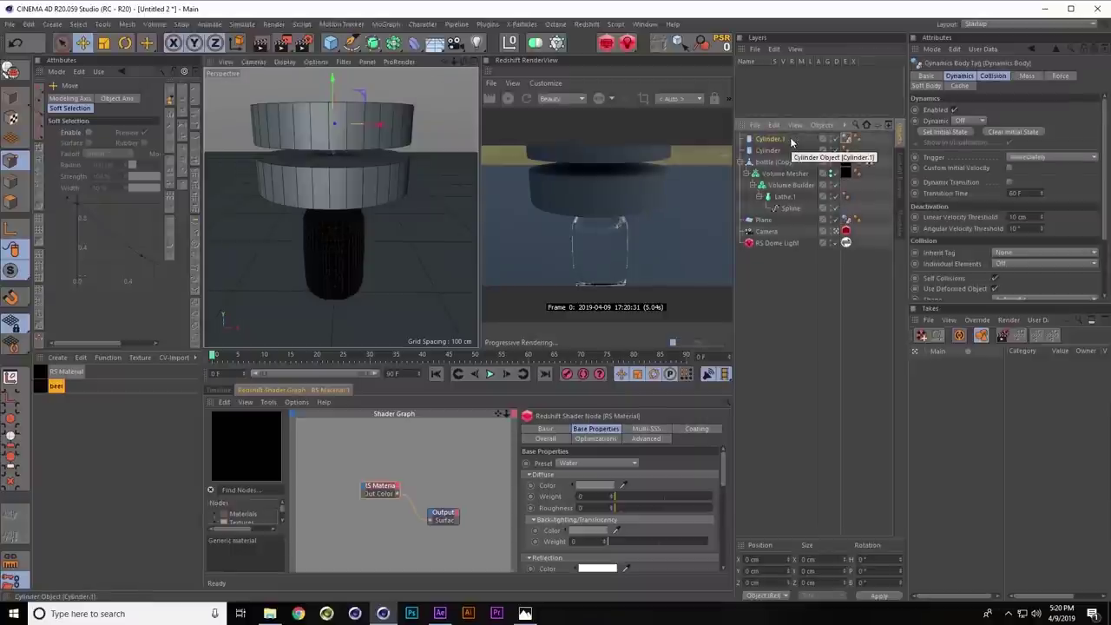
{"action": "right_click", "coordinate": [767, 150]}
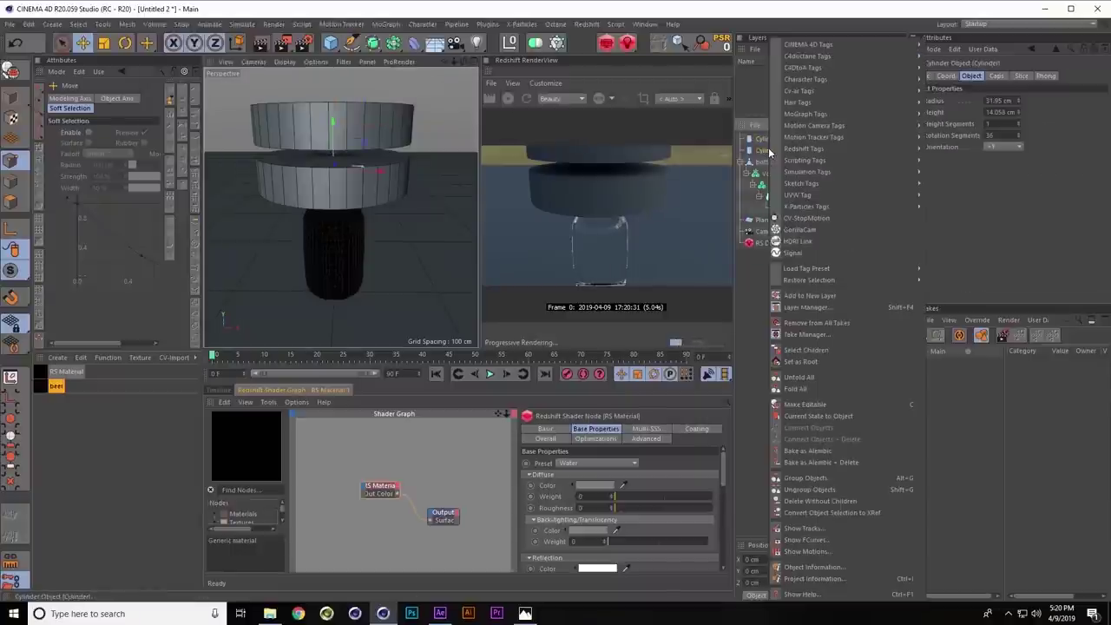
{"action": "mouse_move", "coordinate": [806, 170]}
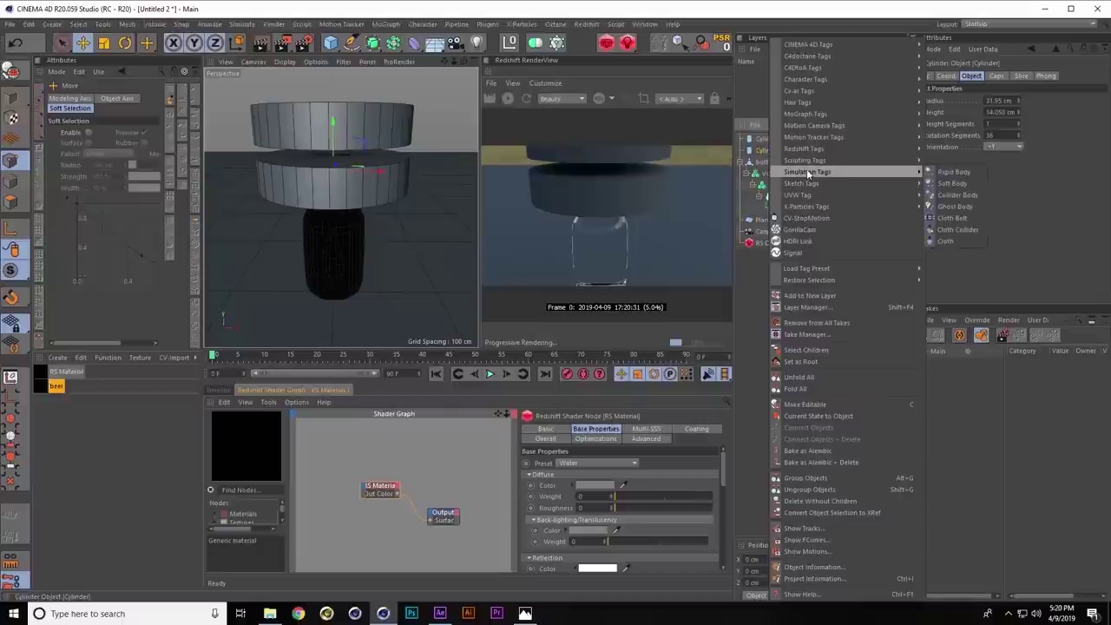
{"action": "left_click", "coordinate": [948, 172]}
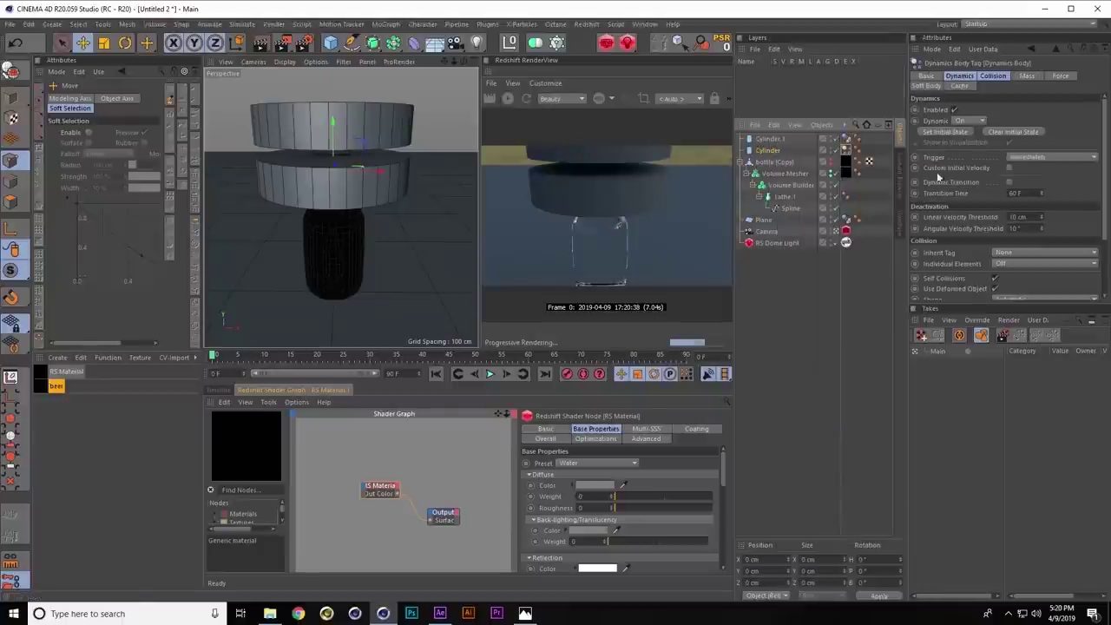
Add a dynamics Connector object to the scene
{"action": "left_click", "coordinate": [242, 26]}
{"action": "mouse_move", "coordinate": [245, 55]}
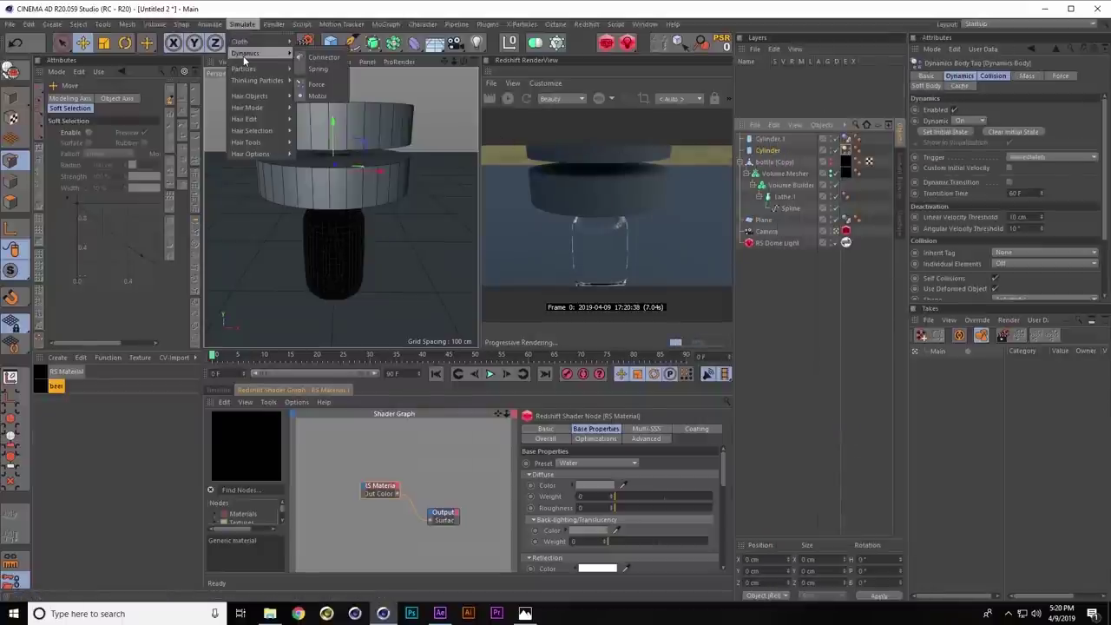
{"action": "left_click", "coordinate": [305, 57]}
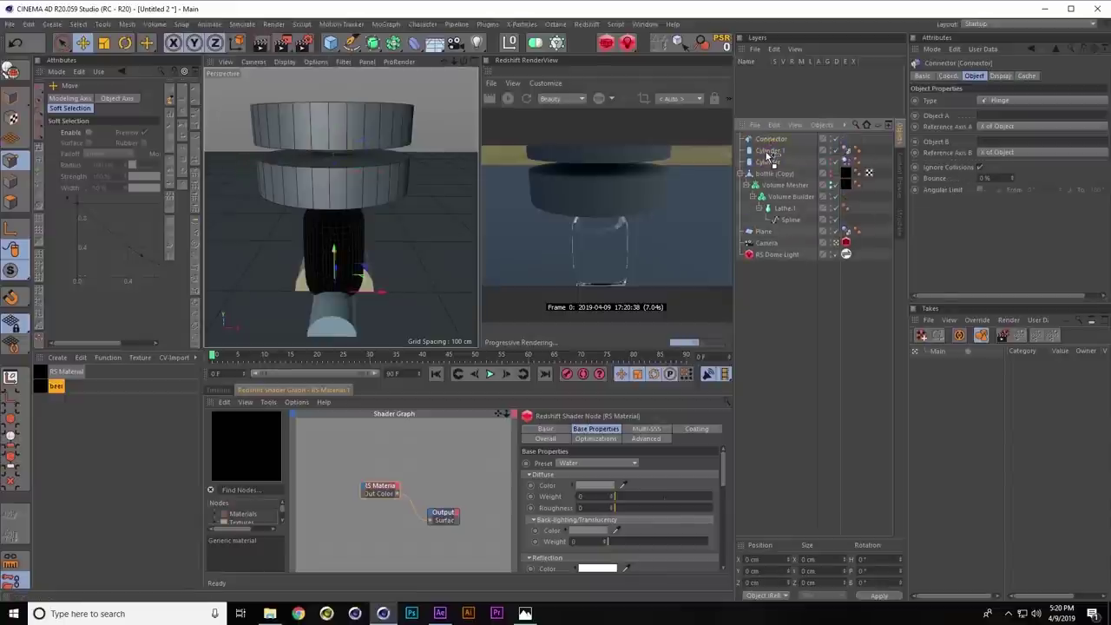
Order the Connector between the two cylinders, raise it into the gap between them, and lift Cylinder.1 slightly
{"action": "left_click_drag", "start_coordinate": [767, 154], "coordinate": [767, 156]}
{"action": "left_click_drag", "start_coordinate": [332, 258], "coordinate": [332, 113]}
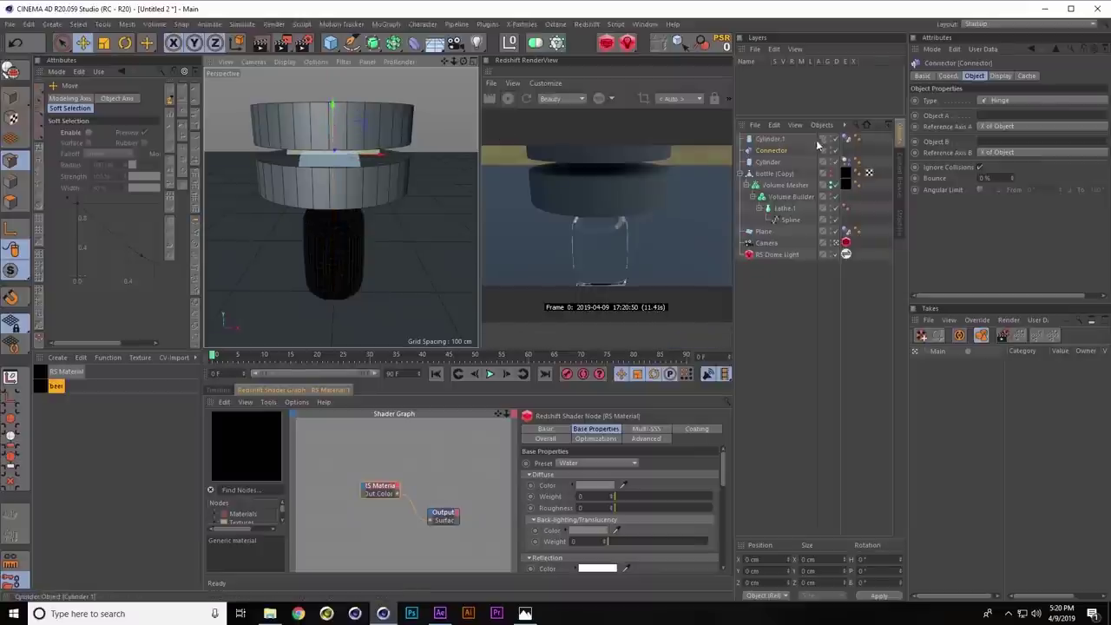
{"action": "left_click", "coordinate": [277, 111]}
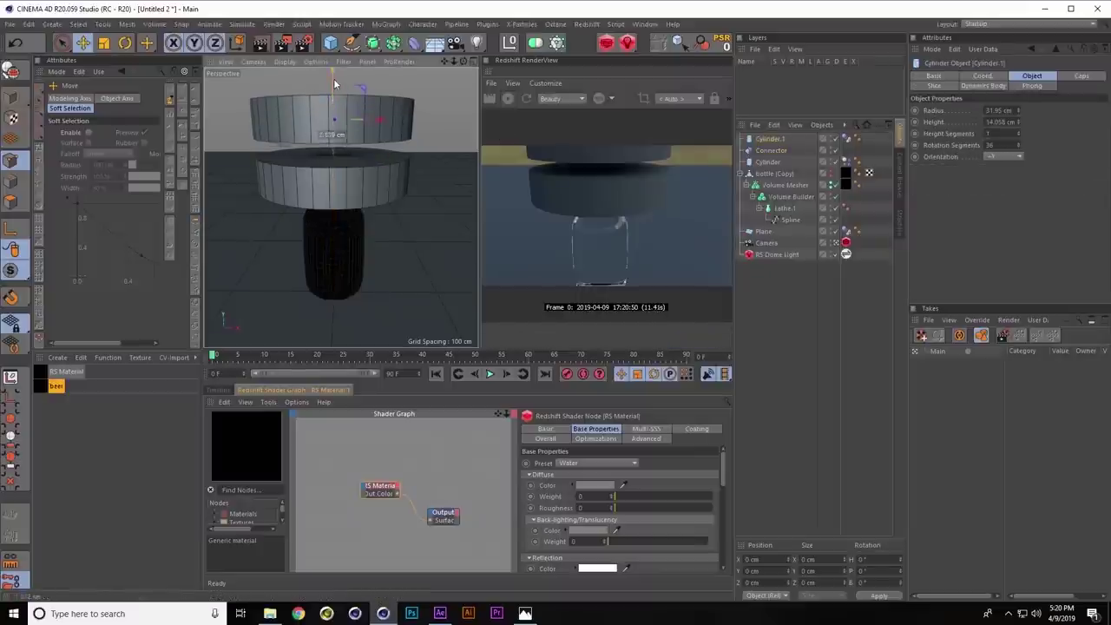
{"action": "left_click_drag", "start_coordinate": [333, 78], "coordinate": [333, 67]}
{"action": "left_click", "coordinate": [784, 149]}
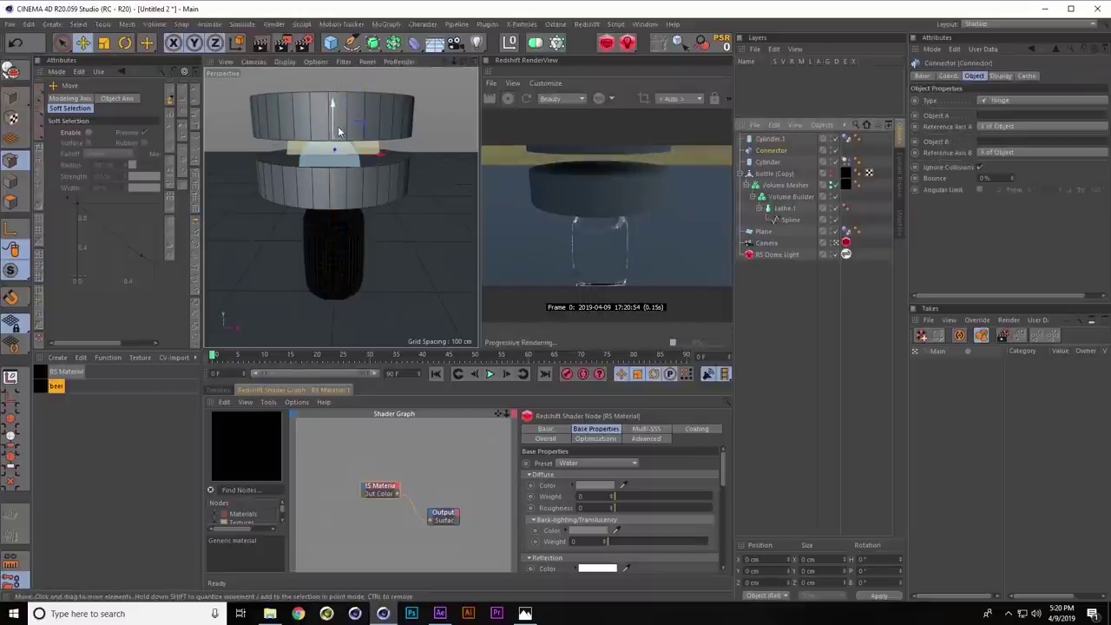
{"action": "left_click_drag", "start_coordinate": [335, 131], "coordinate": [334, 129]}
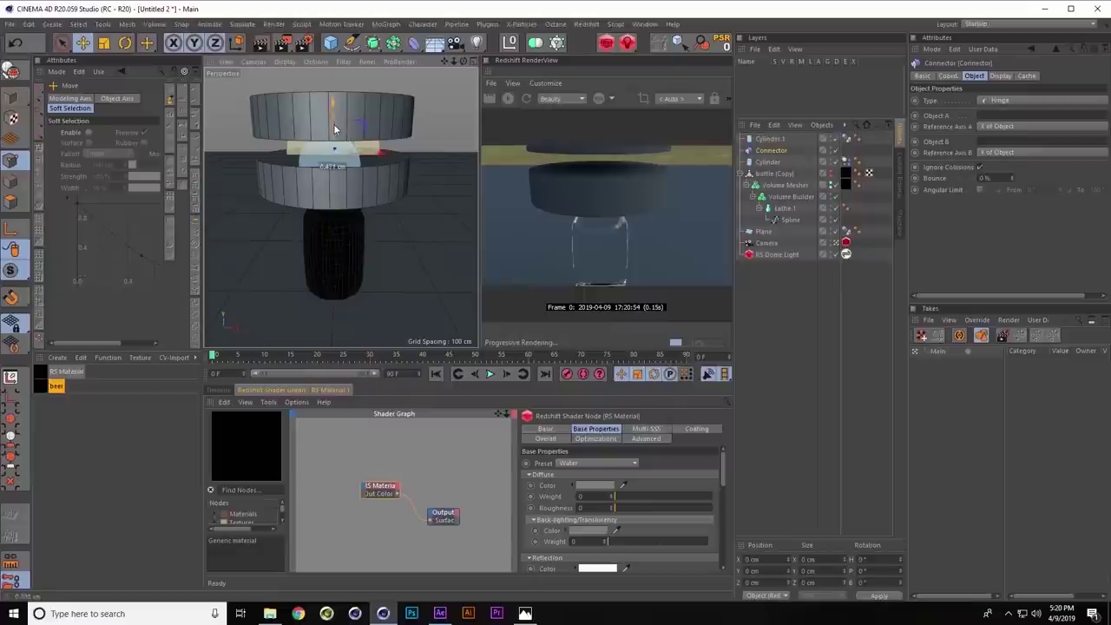
Set the Connector's type to Ball and Socket with Cylinder.1 as Object A and Cylinder as Object B
{"action": "left_click", "coordinate": [1000, 101]}
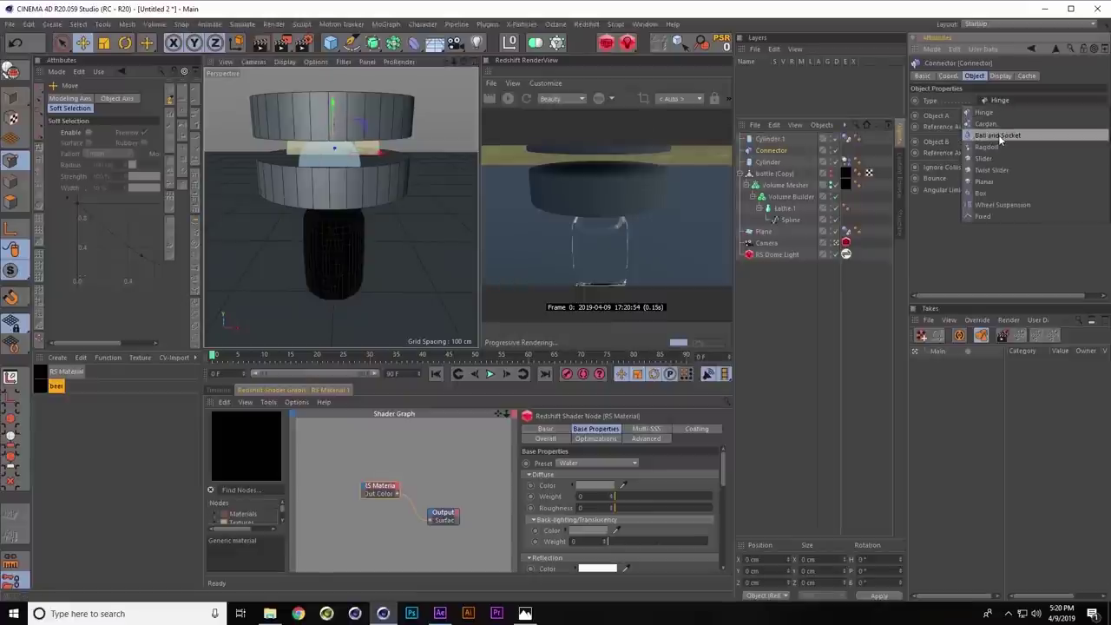
{"action": "left_click", "coordinate": [997, 136]}
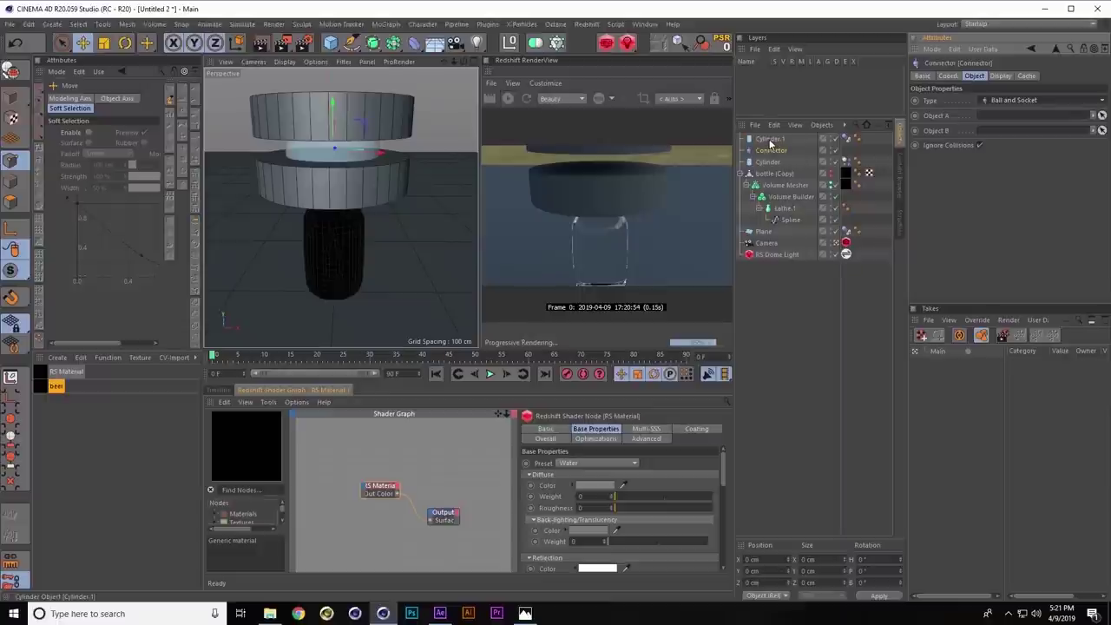
{"action": "left_click_drag", "start_coordinate": [768, 143], "coordinate": [921, 117]}
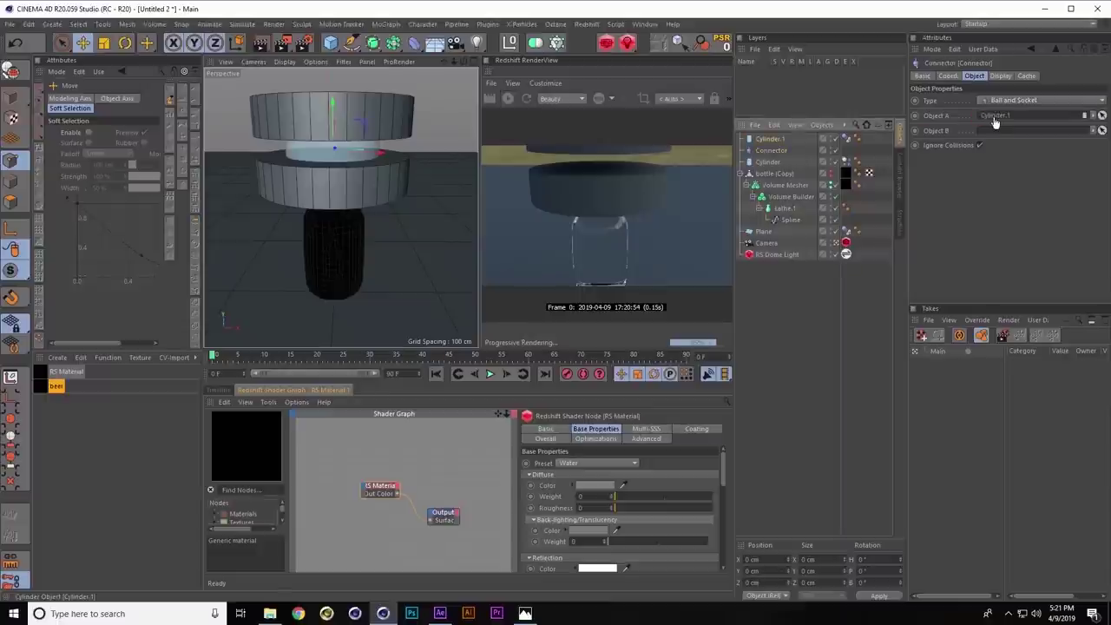
{"action": "left_click_drag", "start_coordinate": [994, 122], "coordinate": [983, 146]}
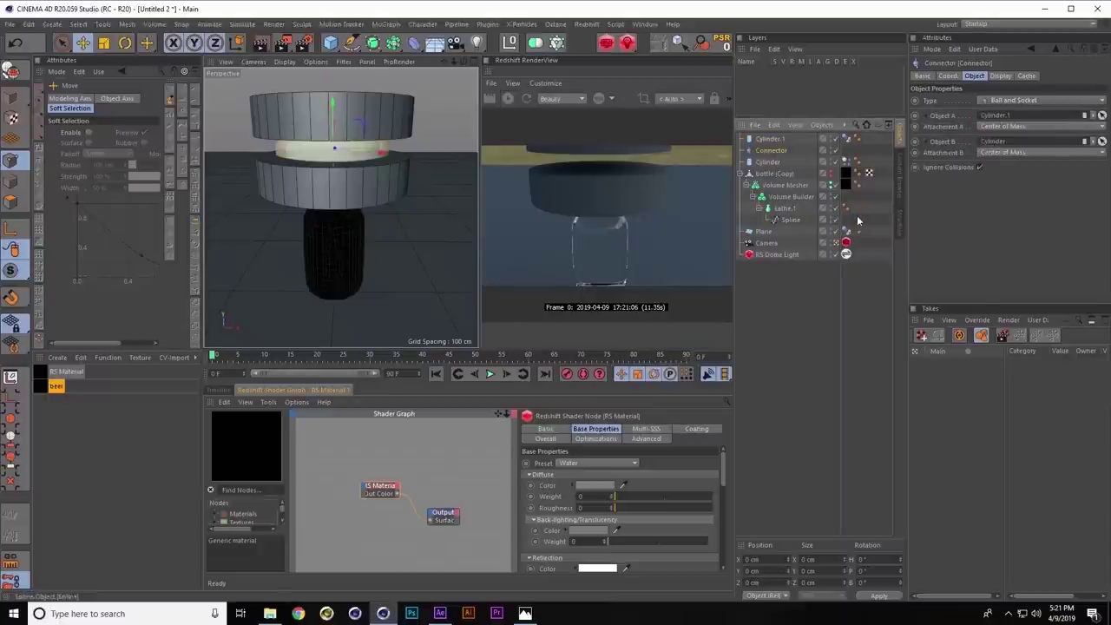
Nest both cylinders and the Connector under the bottle (Copy) object and make the bottle visible
{"action": "left_click", "coordinate": [771, 140]}
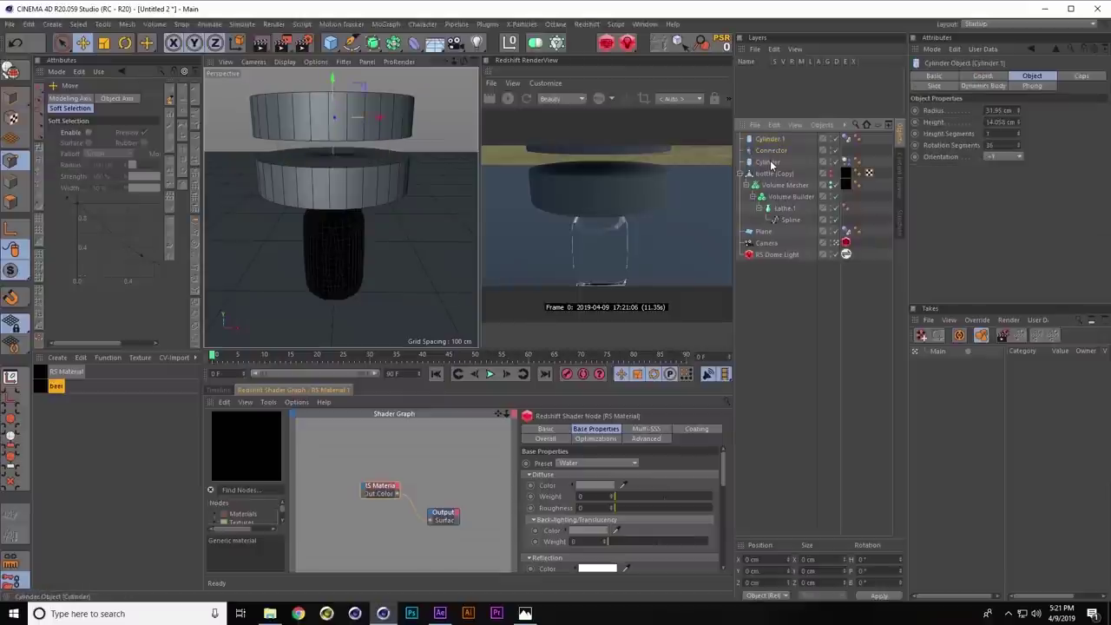
{"action": "left_click", "coordinate": [771, 164], "text": "shift"}
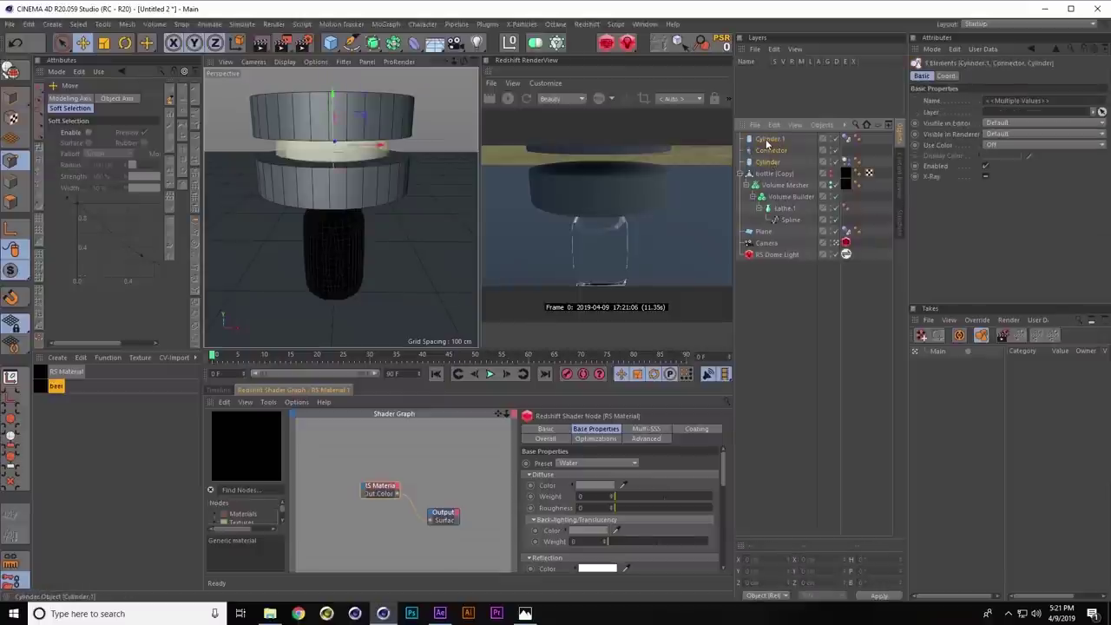
{"action": "left_click_drag", "start_coordinate": [772, 178], "coordinate": [771, 174]}
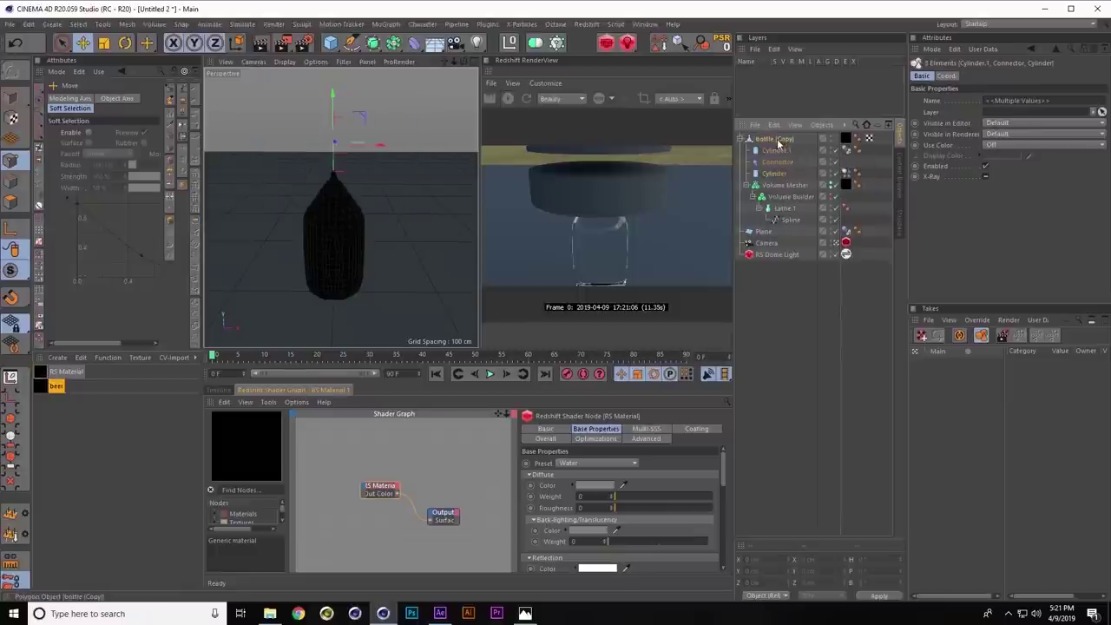
{"action": "left_click", "coordinate": [803, 140]}
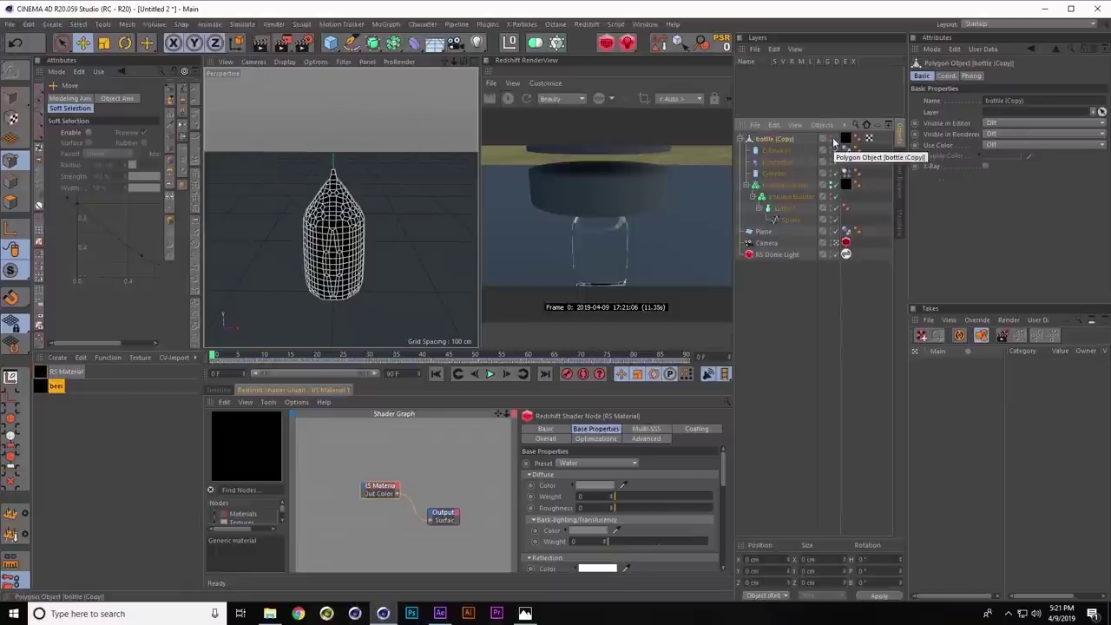
{"action": "left_click", "coordinate": [823, 140], "text": "ctrl"}
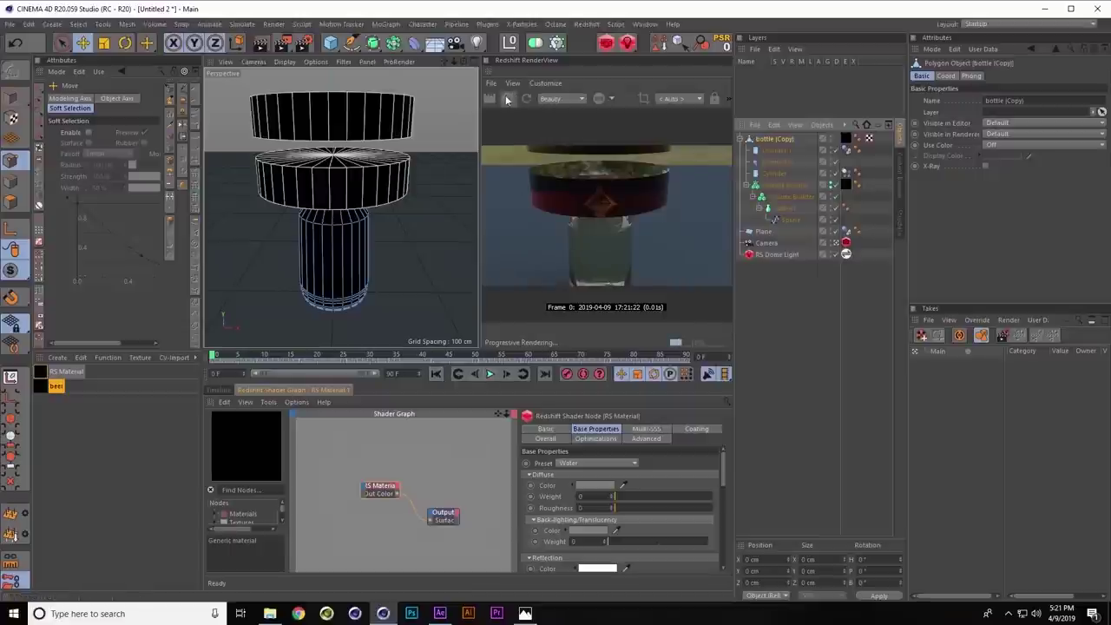
Play the dynamics simulation and turn off Ignore Collisions on the Connector
{"action": "left_click", "coordinate": [490, 373]}
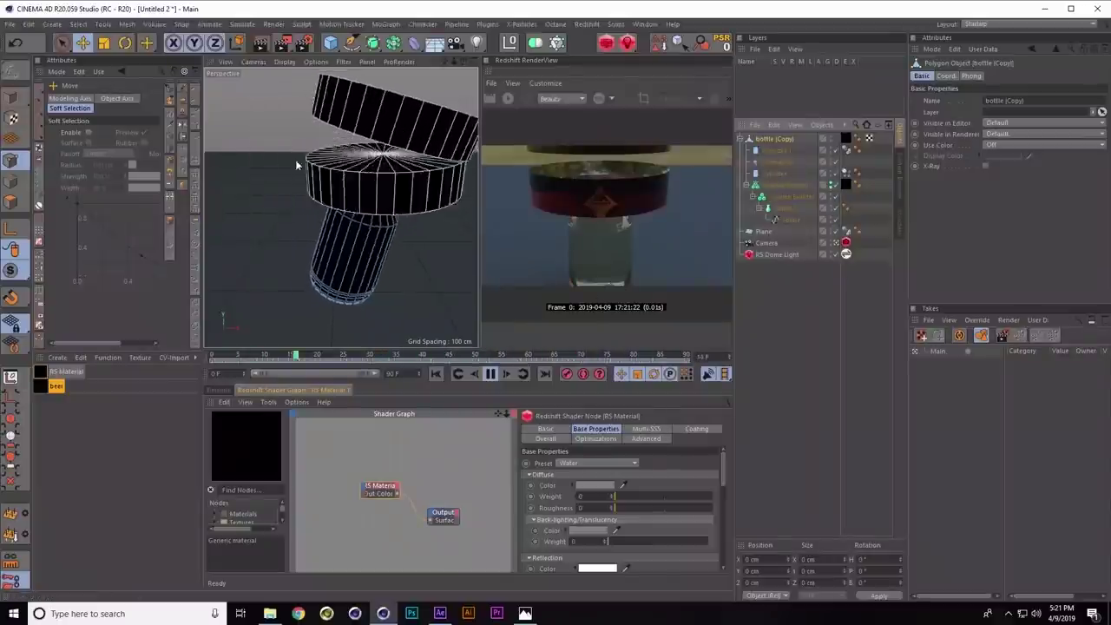
{"action": "left_click", "coordinate": [779, 162]}
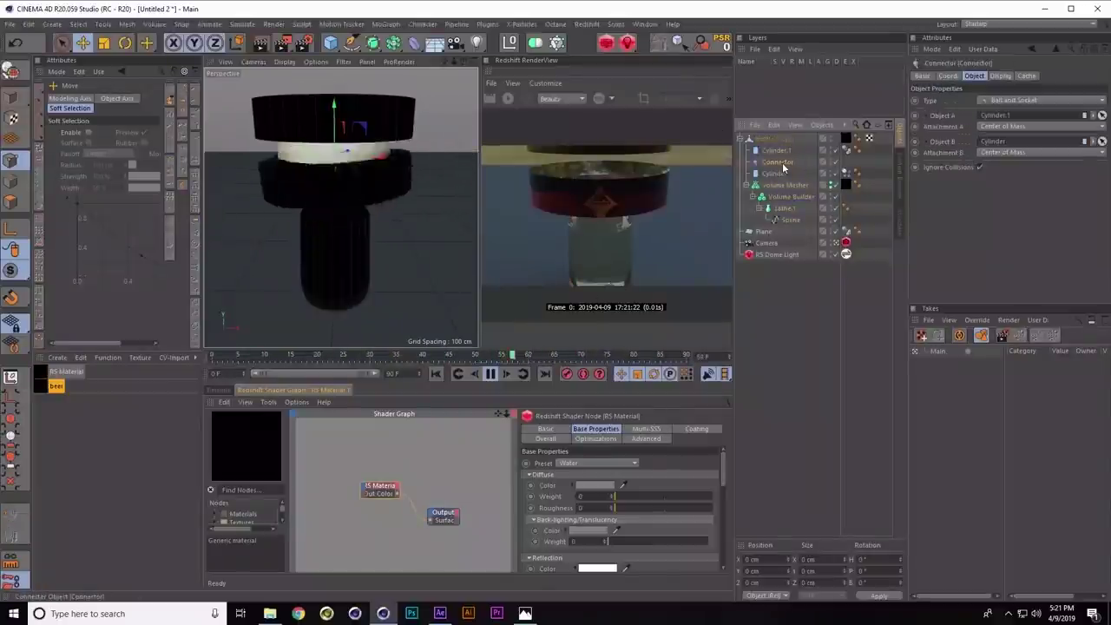
{"action": "left_click", "coordinate": [979, 166]}
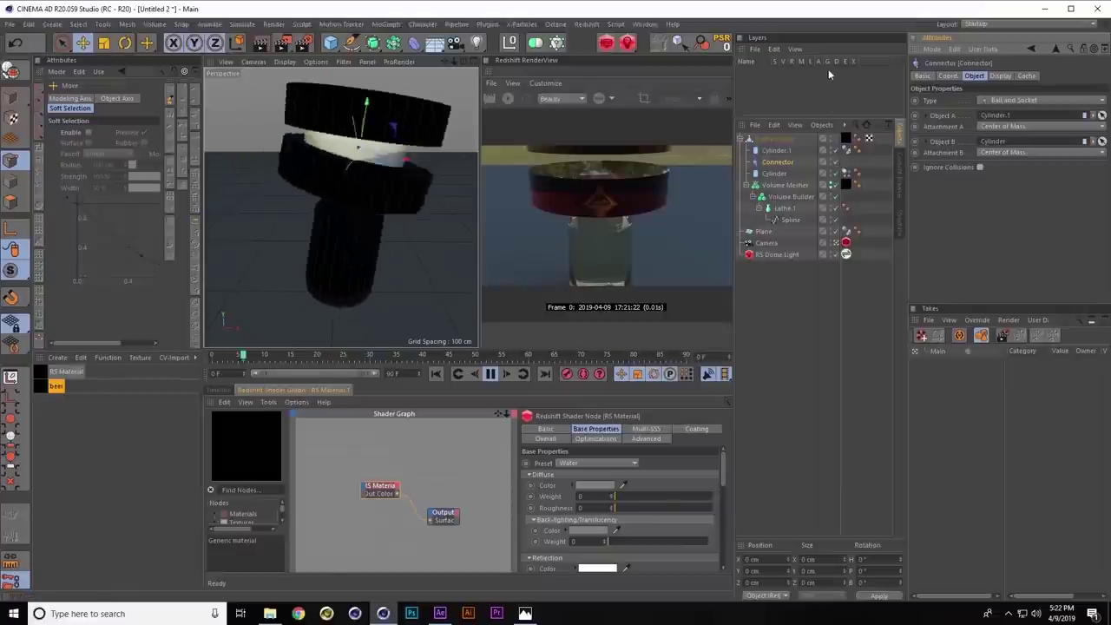
Move the lower Cylinder into the Volume Builder above Lathe.1, check it in the live render, and return playback to the first frame
{"action": "left_click", "coordinate": [774, 174]}
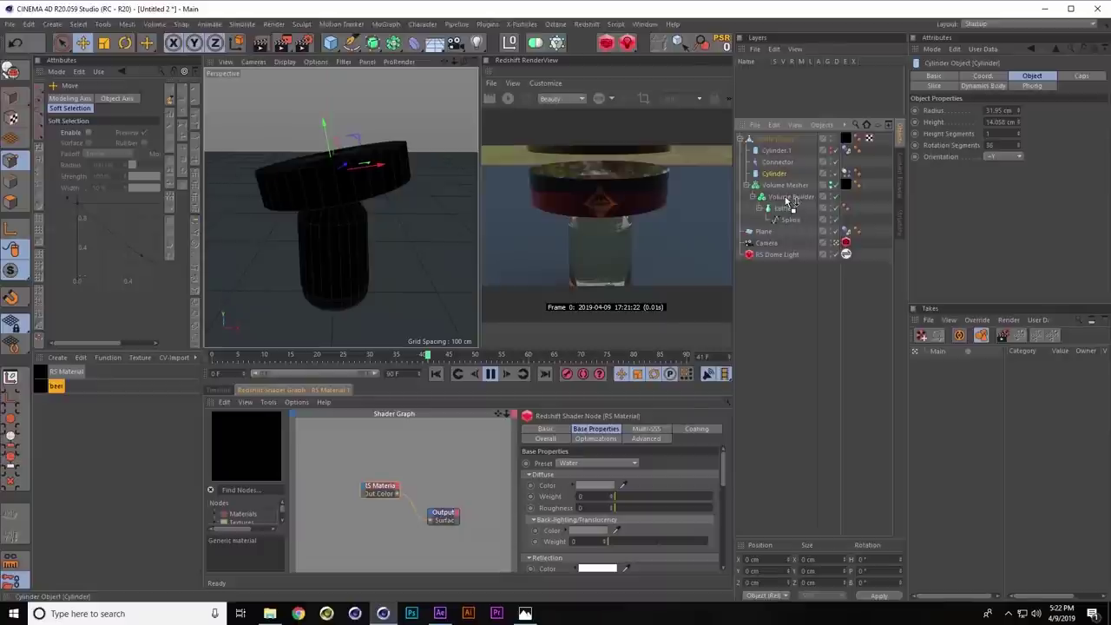
{"action": "left_click_drag", "start_coordinate": [786, 200], "coordinate": [787, 200]}
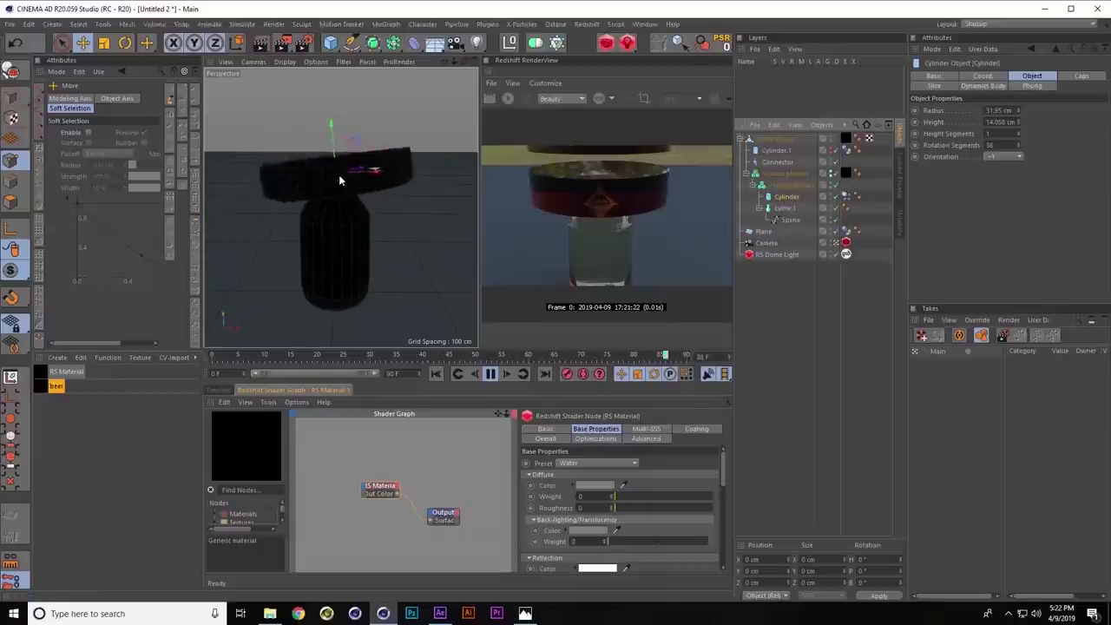
{"action": "left_click", "coordinate": [510, 100]}
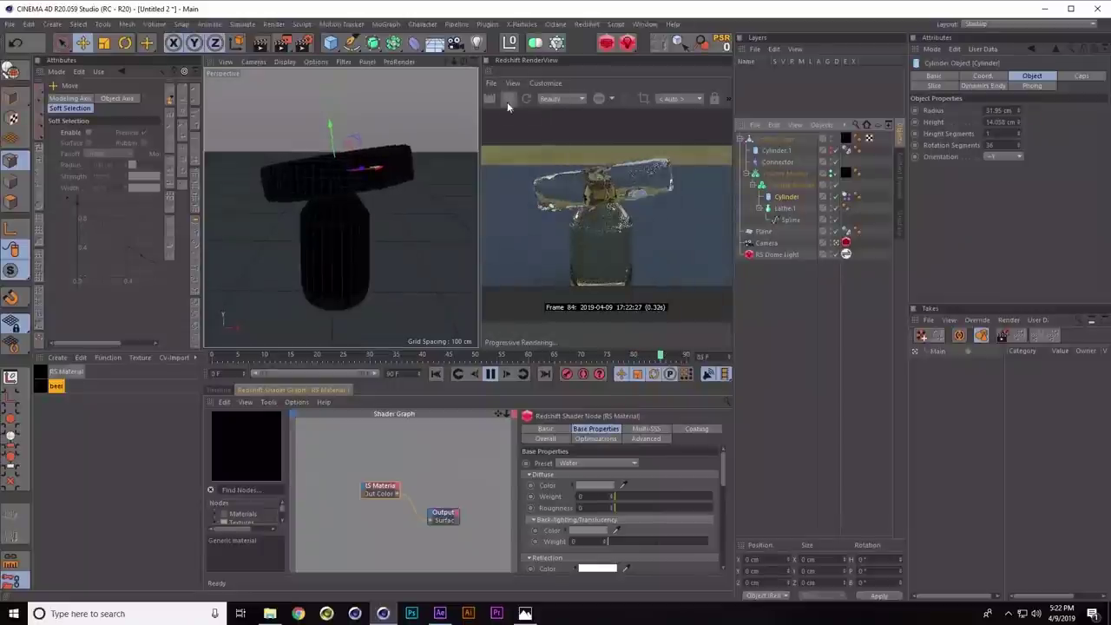
{"action": "left_click", "coordinate": [490, 374]}
{"action": "left_click", "coordinate": [435, 373]}
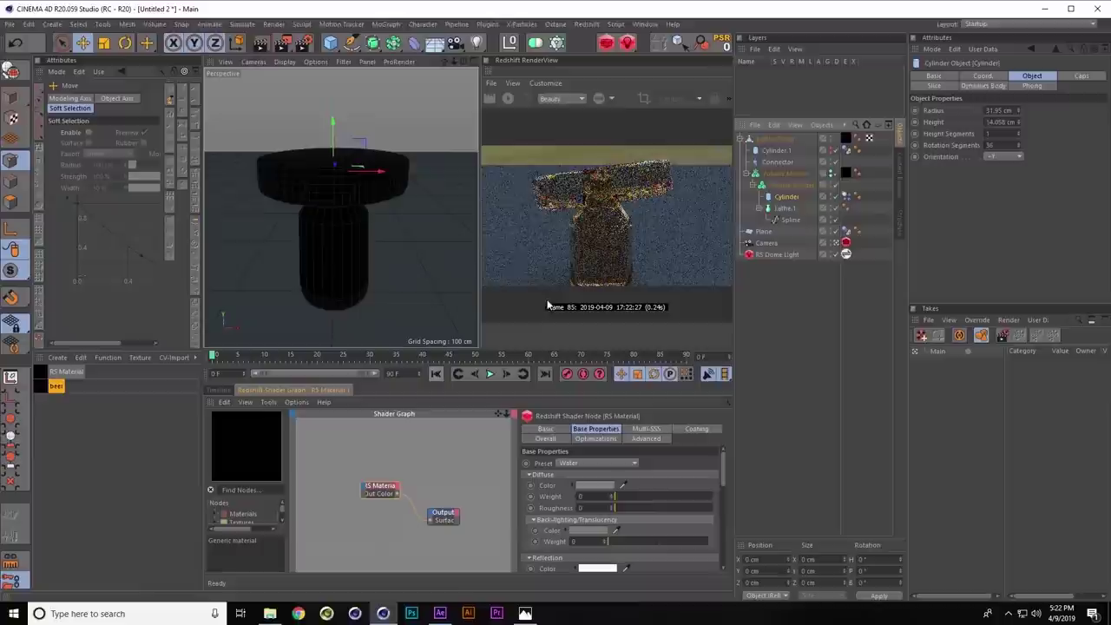
Set the Cylinder's mode to Subtract in the Volume Builder and update the Redshift live render
{"action": "left_click", "coordinate": [790, 185]}
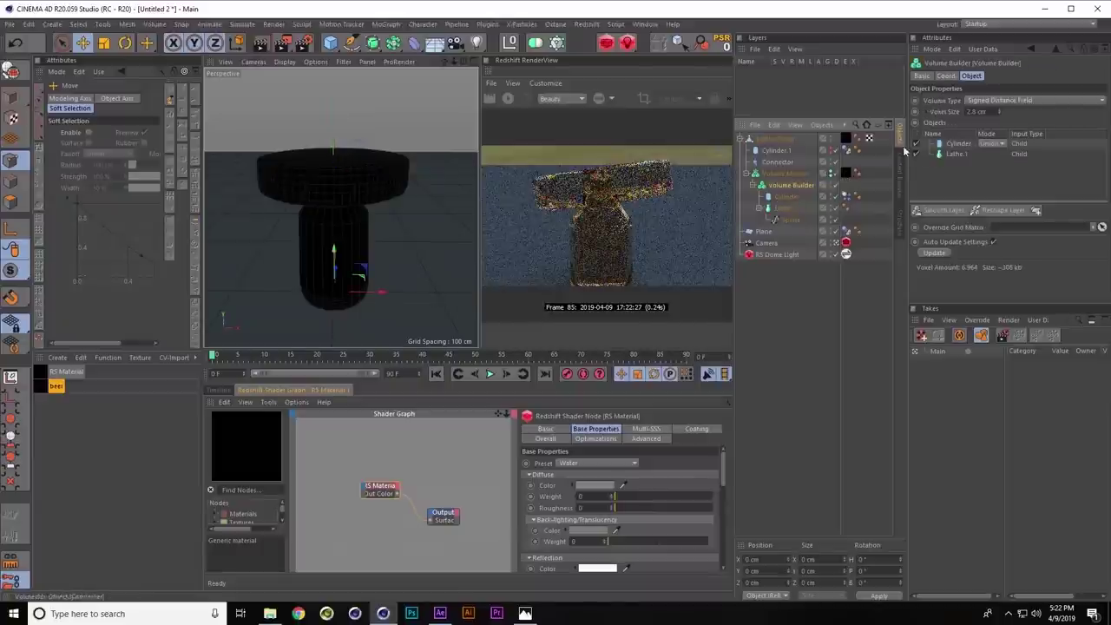
{"action": "left_click", "coordinate": [991, 144]}
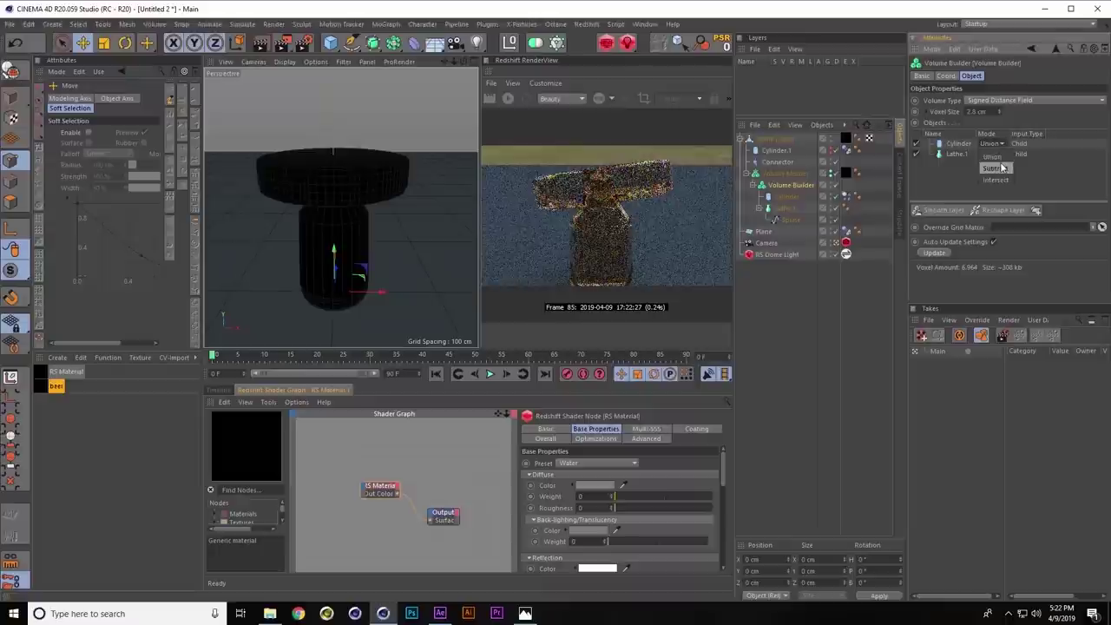
{"action": "left_click", "coordinate": [996, 167]}
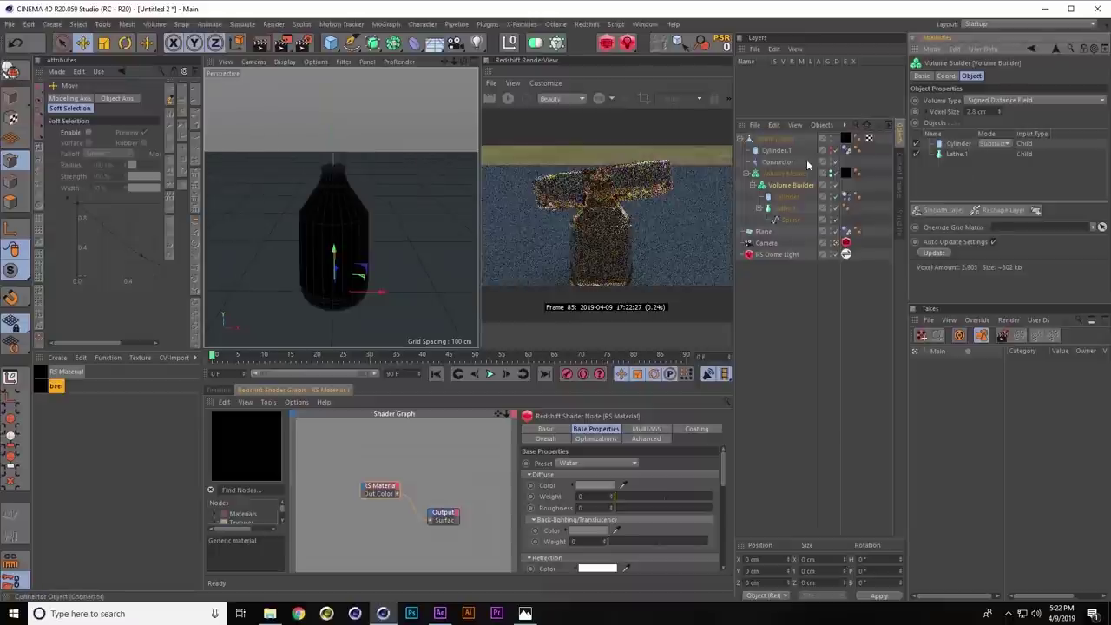
{"action": "left_click", "coordinate": [506, 101]}
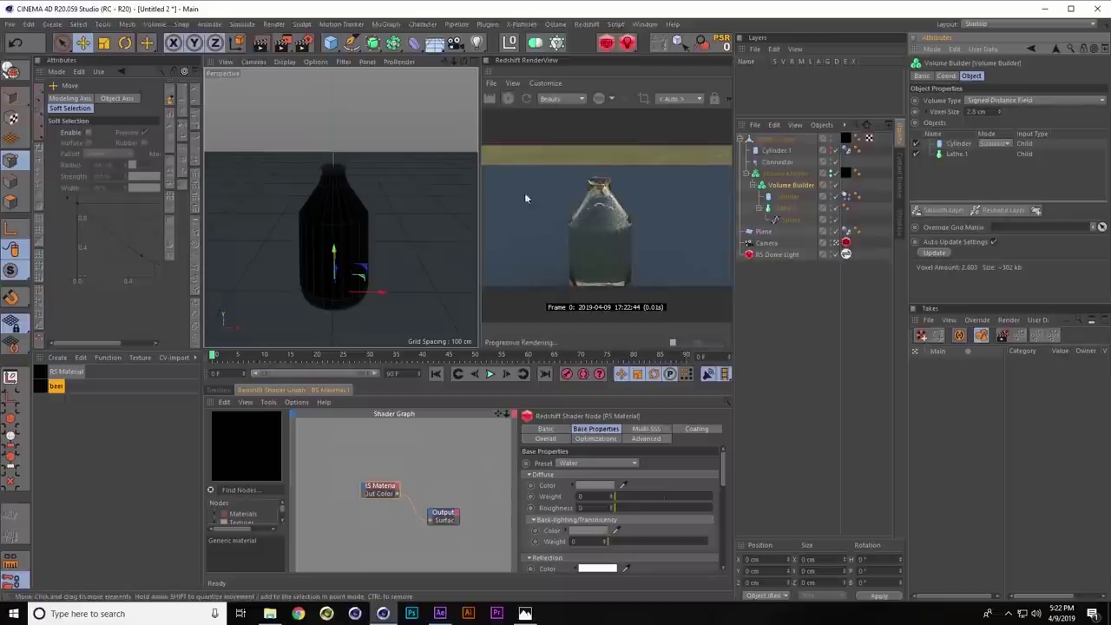
Hide the bottle temporarily to inspect the liquid's top surface and set the Volume Builder's voxel size to 1.5 cm
{"action": "scroll", "coordinate": [328, 198], "scroll_direction": "up", "scroll_amount": 3}
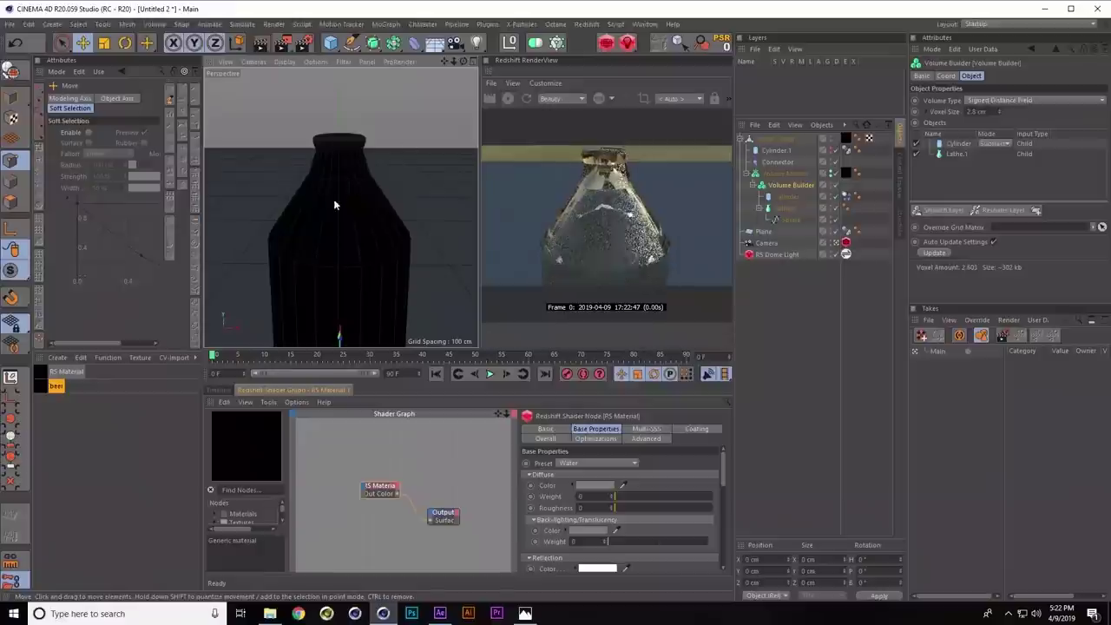
{"action": "left_click_drag", "start_coordinate": [333, 199], "coordinate": [380, 223], "text": "alt"}
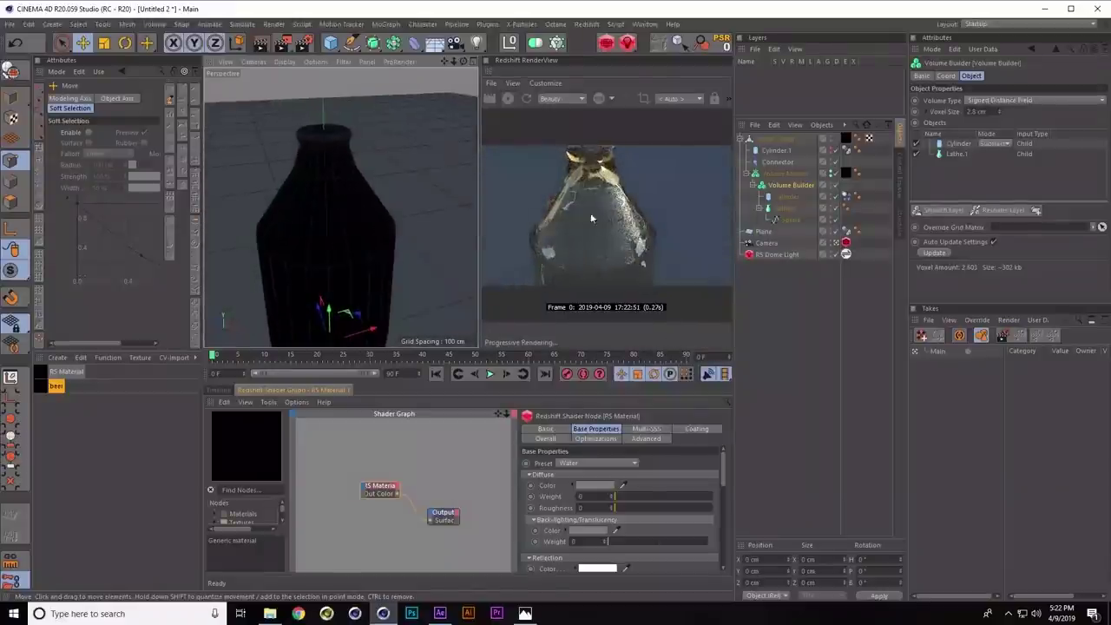
{"action": "left_click", "coordinate": [787, 197]}
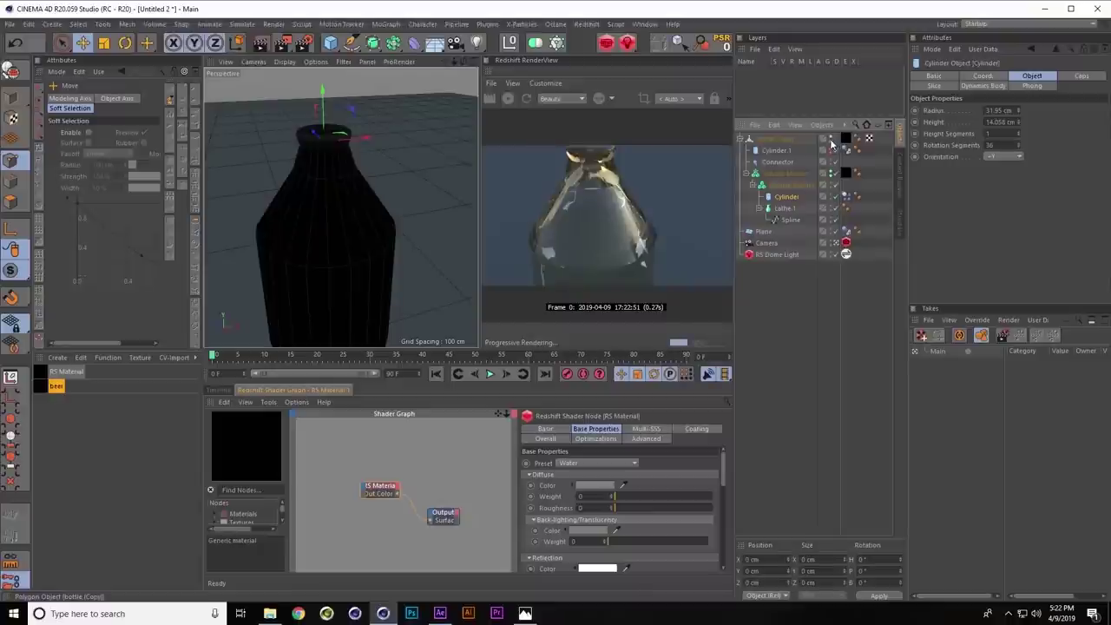
{"action": "left_click", "coordinate": [831, 150]}
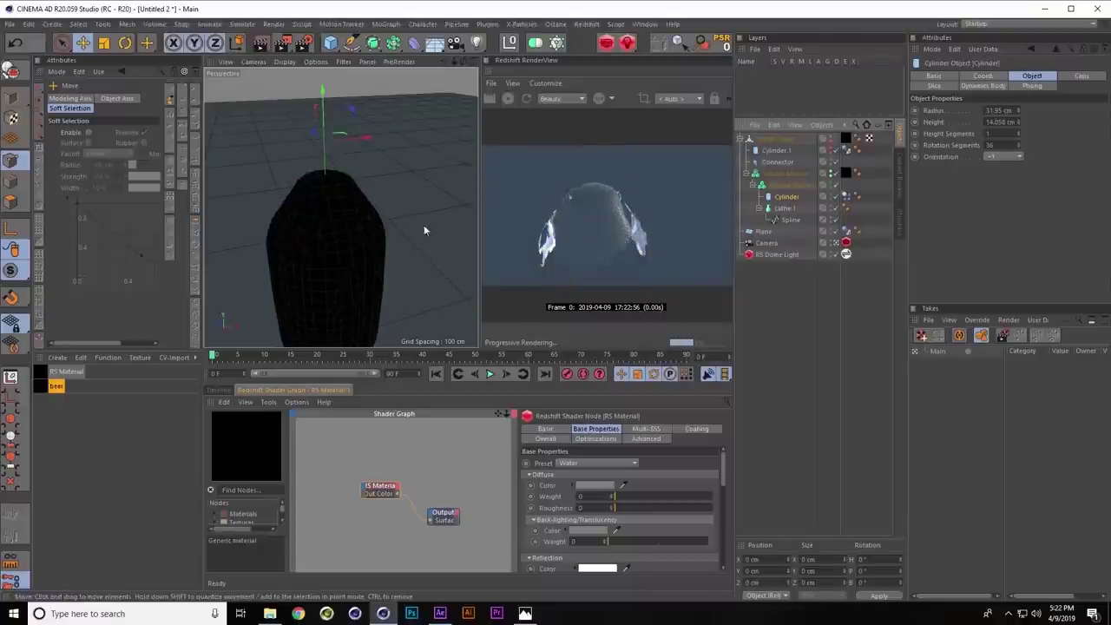
{"action": "left_click", "coordinate": [803, 185]}
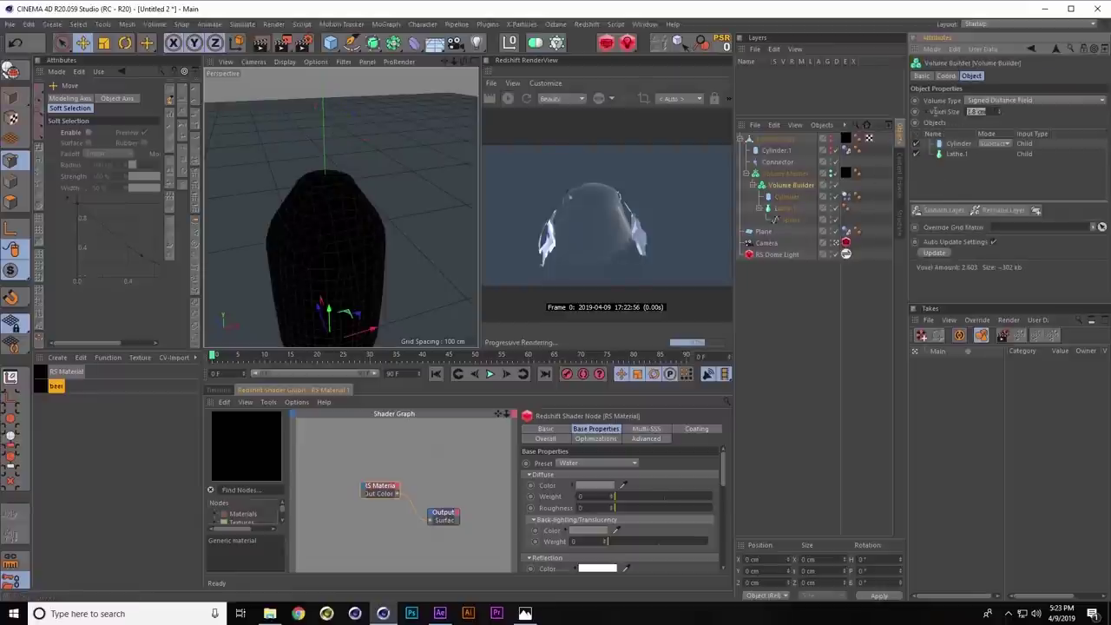
{"action": "left_click_drag", "start_coordinate": [934, 116], "coordinate": [980, 112]}
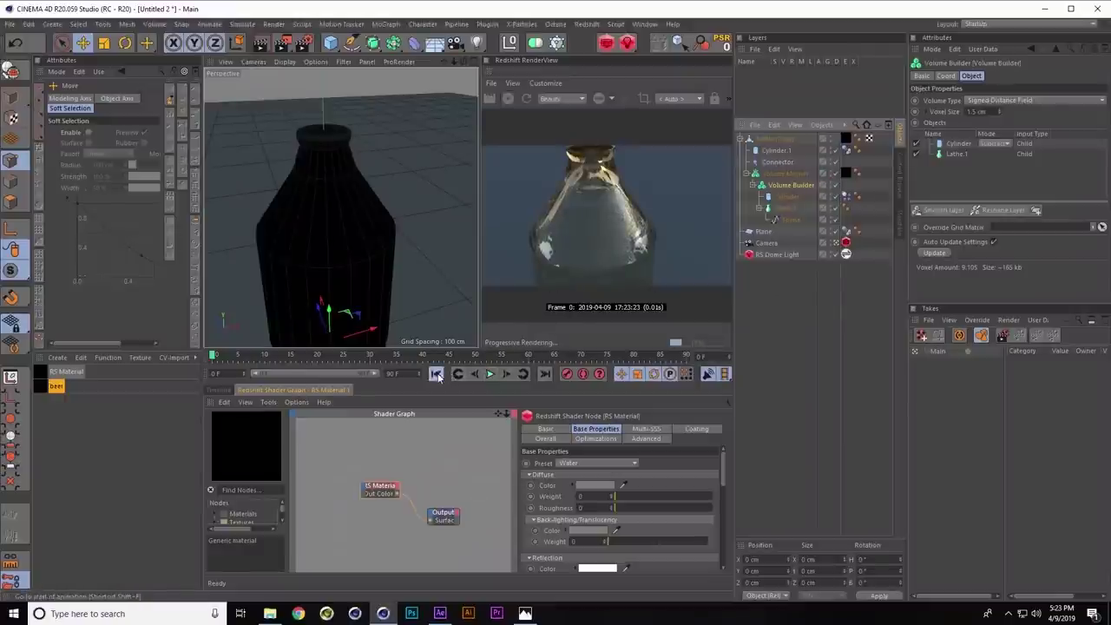
Play the simulation from the first frame and pause it around frame 14 to examine the liquid's surface in the tilted bottle
{"action": "left_click", "coordinate": [489, 374]}
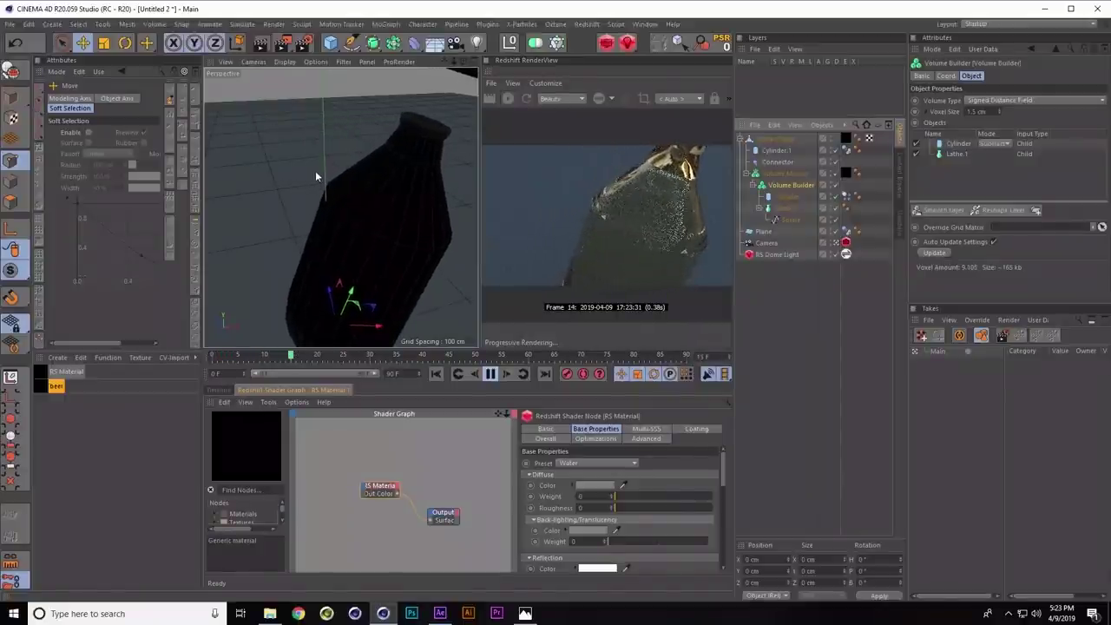
{"action": "key", "text": "space"}
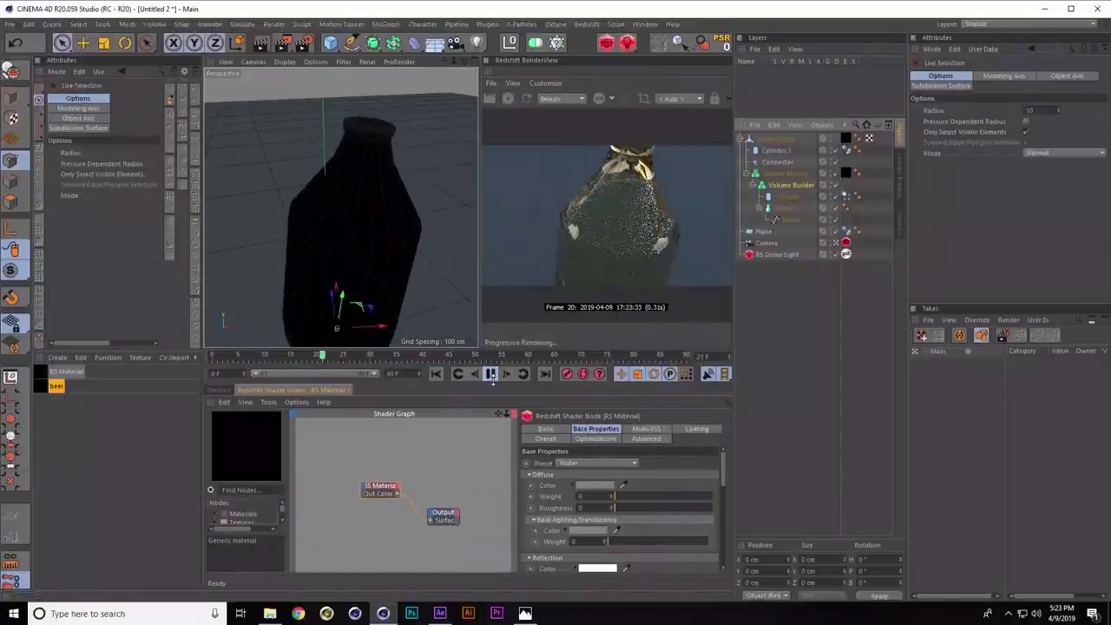
{"action": "key", "text": "F8"}
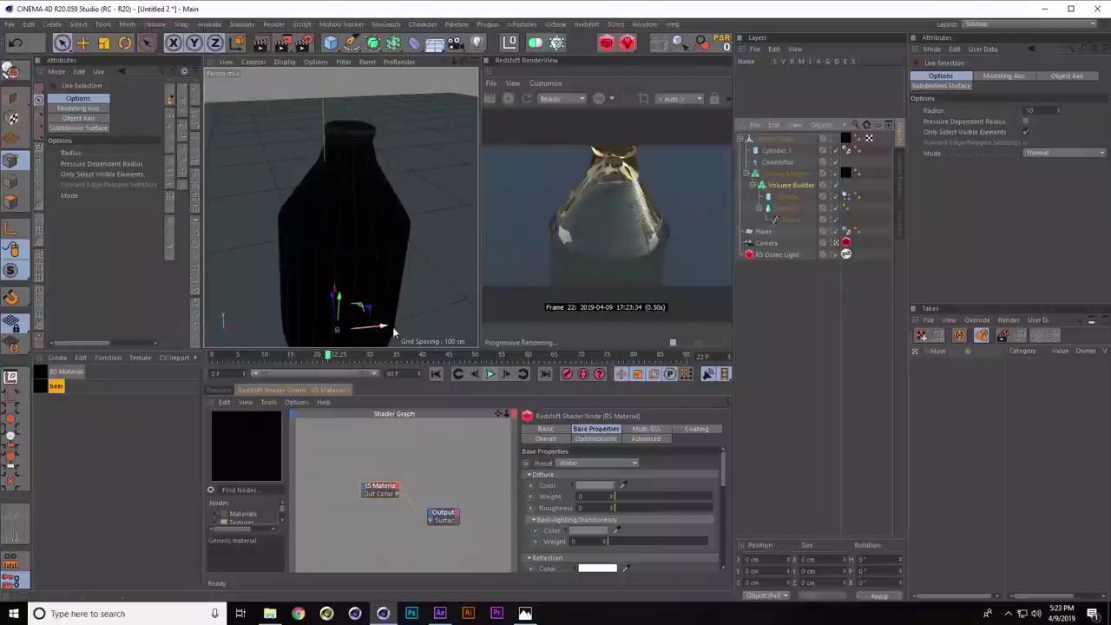
{"action": "left_click", "coordinate": [435, 373]}
{"action": "left_click", "coordinate": [490, 374]}
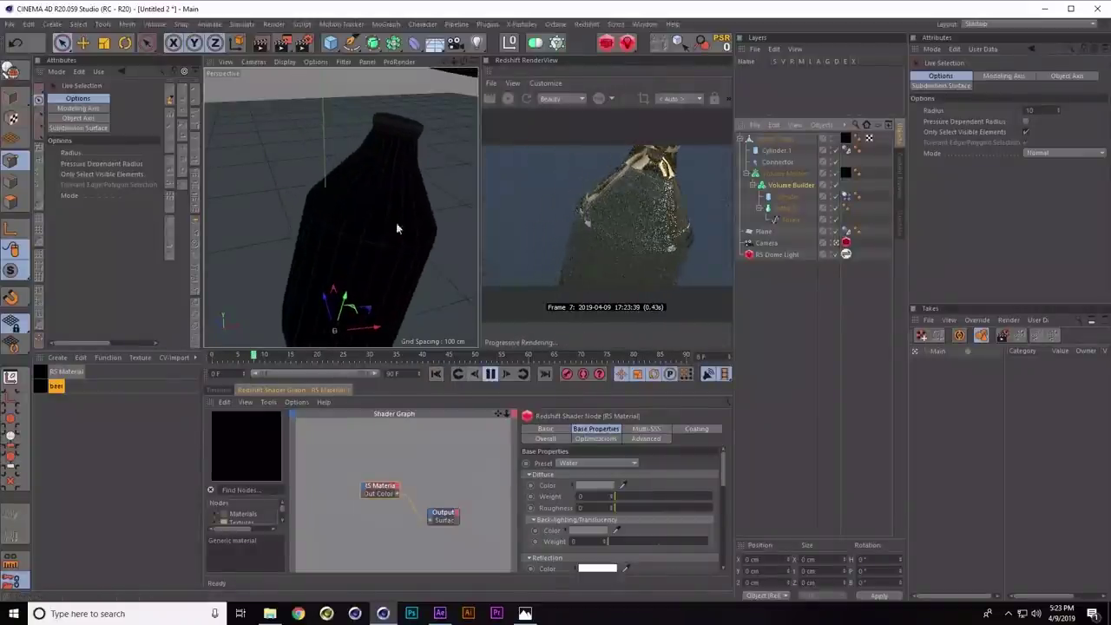
{"action": "left_click", "coordinate": [490, 374]}
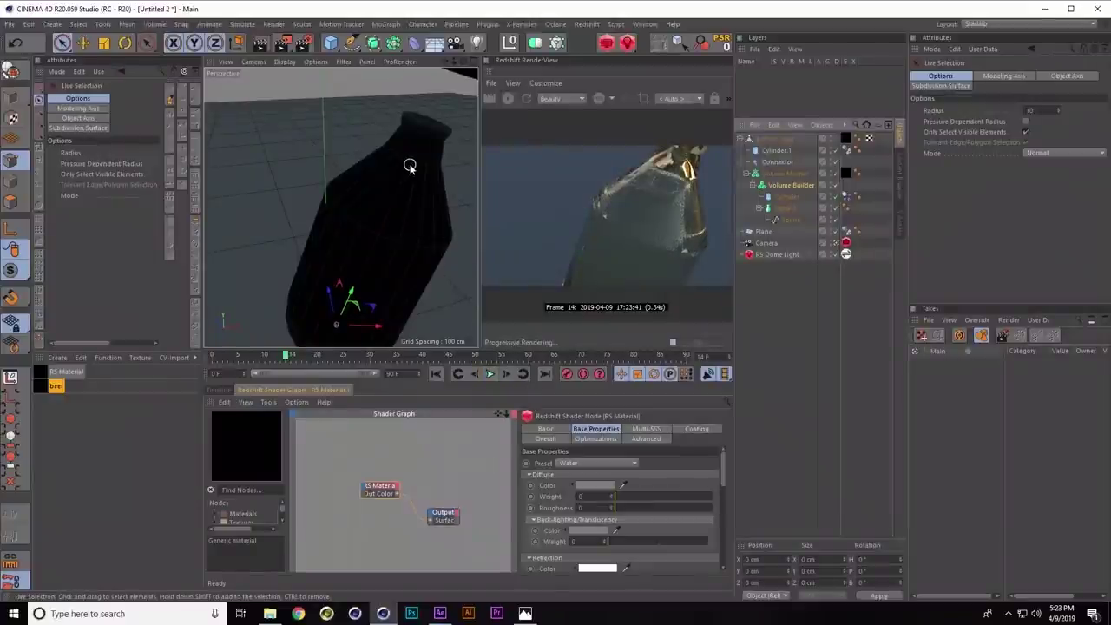
Hide the bottle but keep the Volume Mesher visible, and play the simulation from the first frame to about frame 58 to examine the liquid
{"action": "left_click_drag", "start_coordinate": [410, 166], "coordinate": [426, 183], "text": "alt"}
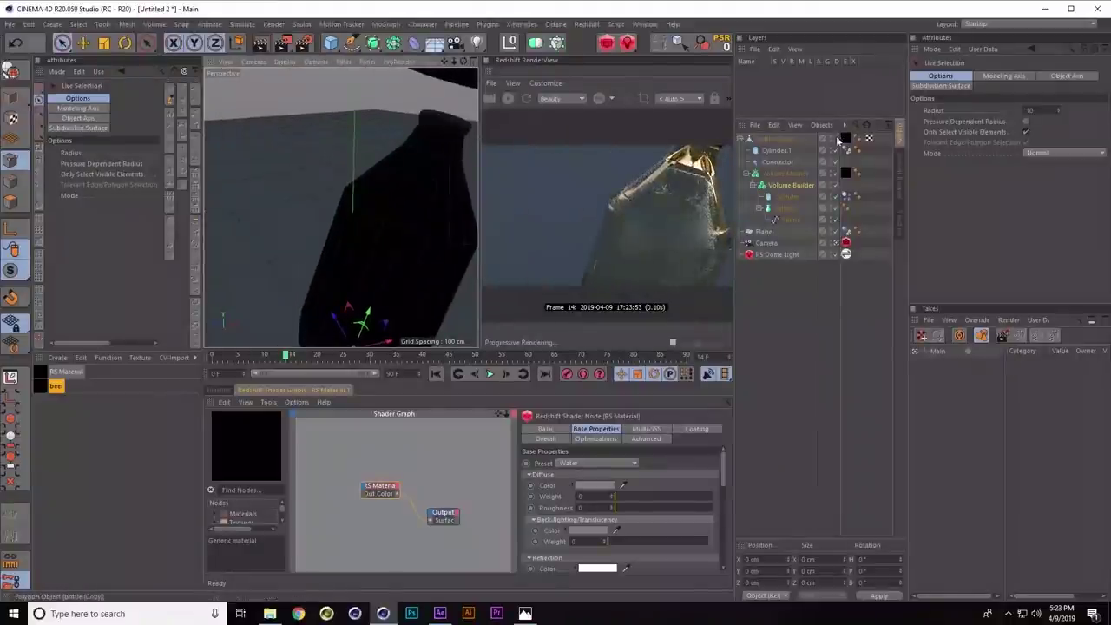
{"action": "left_click", "coordinate": [831, 141]}
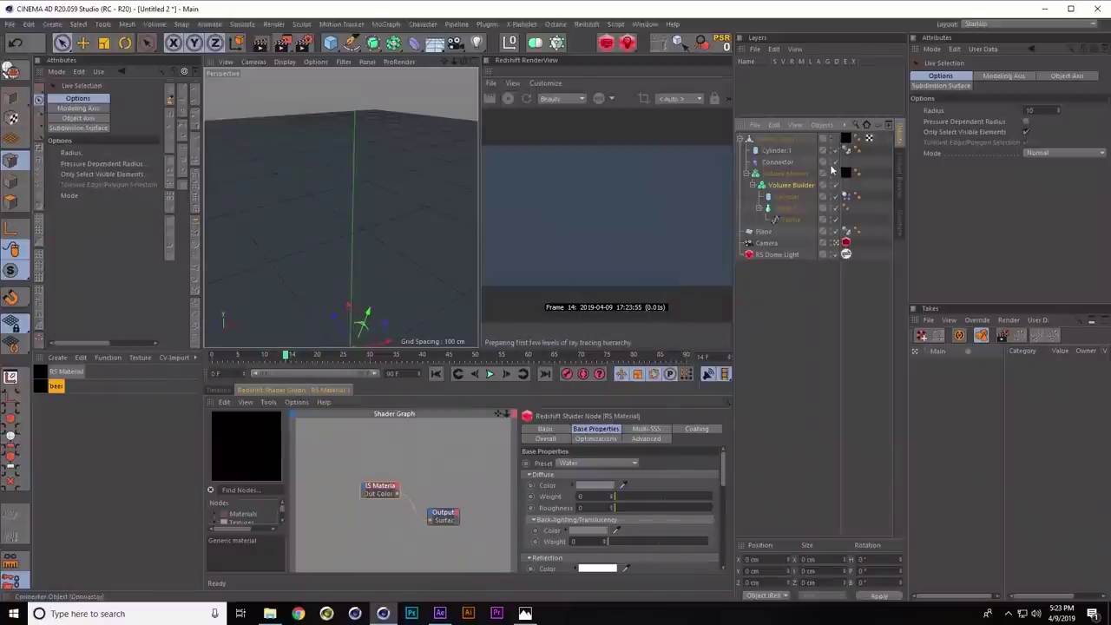
{"action": "left_click", "coordinate": [831, 177]}
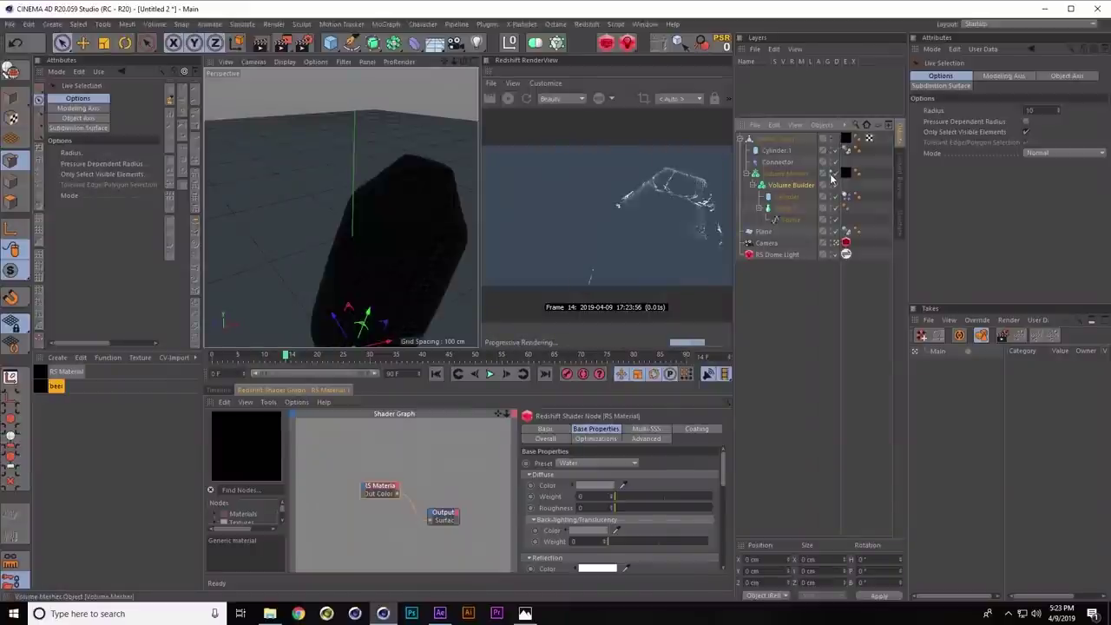
{"action": "left_click", "coordinate": [437, 374]}
{"action": "left_click", "coordinate": [489, 374]}
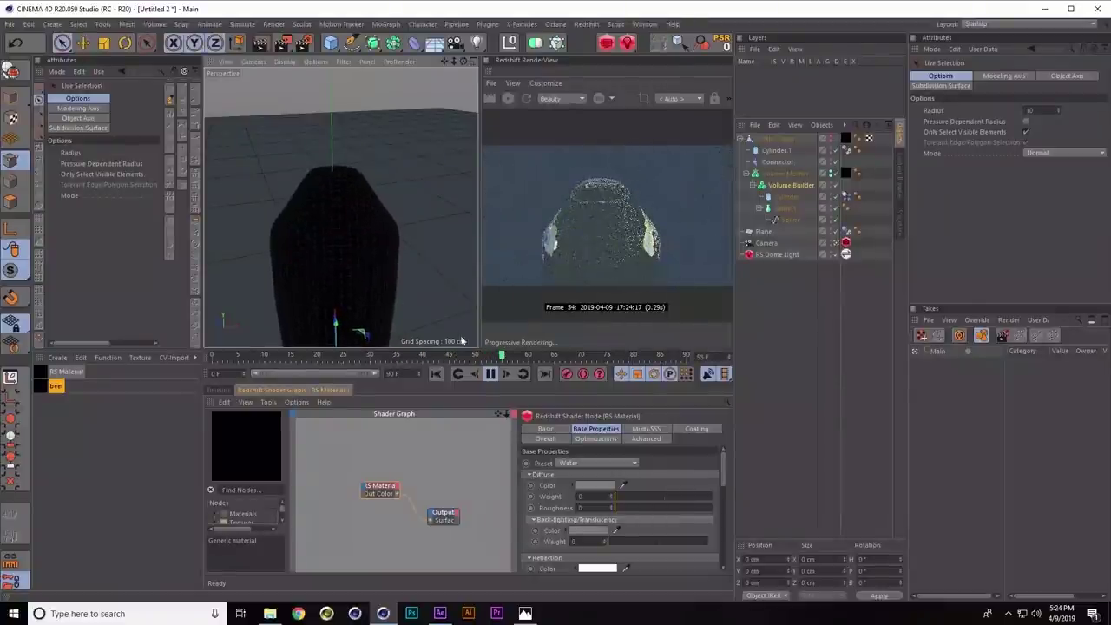
{"action": "left_click", "coordinate": [490, 373]}
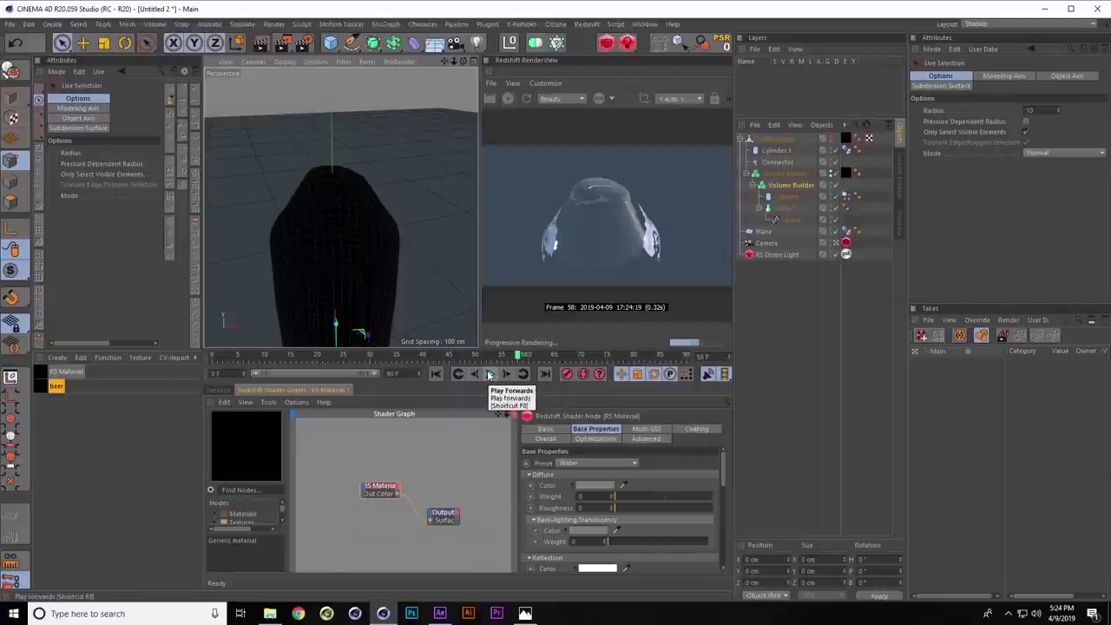
{"action": "left_click", "coordinate": [489, 374]}
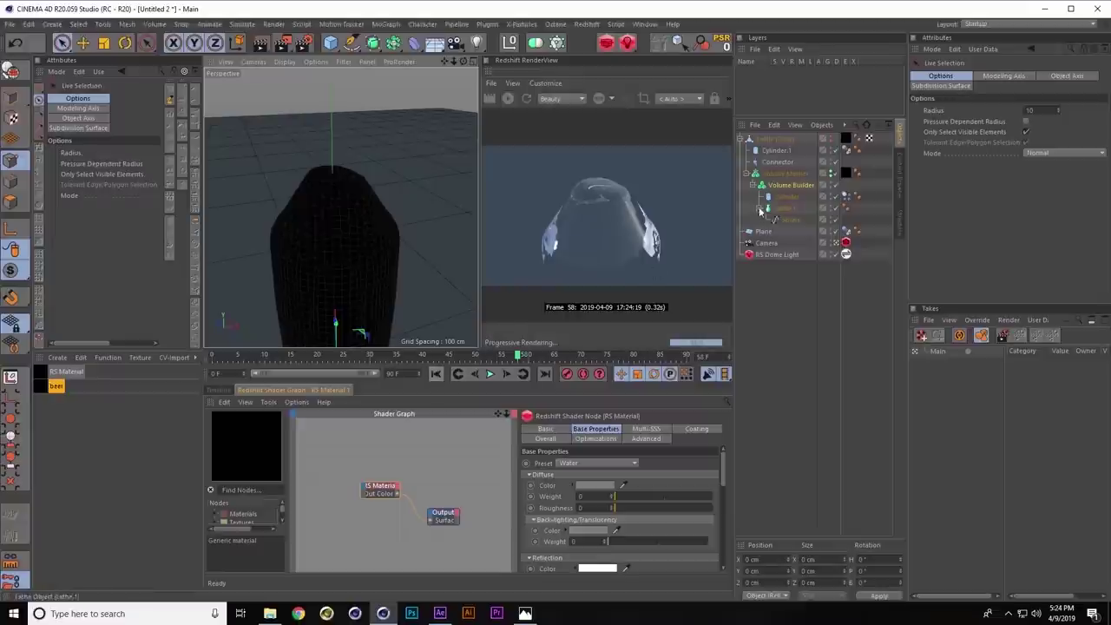
Set the liquid's Volume Builder voxel size to 0.8 cm
{"action": "left_click", "coordinate": [806, 185]}
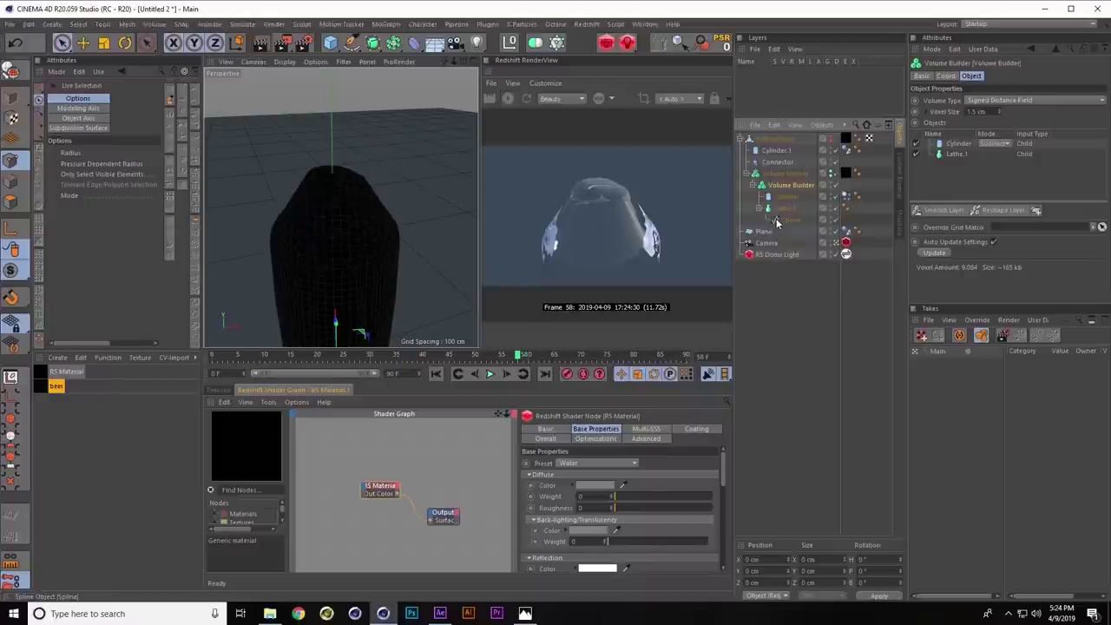
{"action": "left_click_drag", "start_coordinate": [777, 223], "coordinate": [986, 134]}
{"action": "left_click", "coordinate": [995, 111]}
{"action": "type", "text": "0.8"}
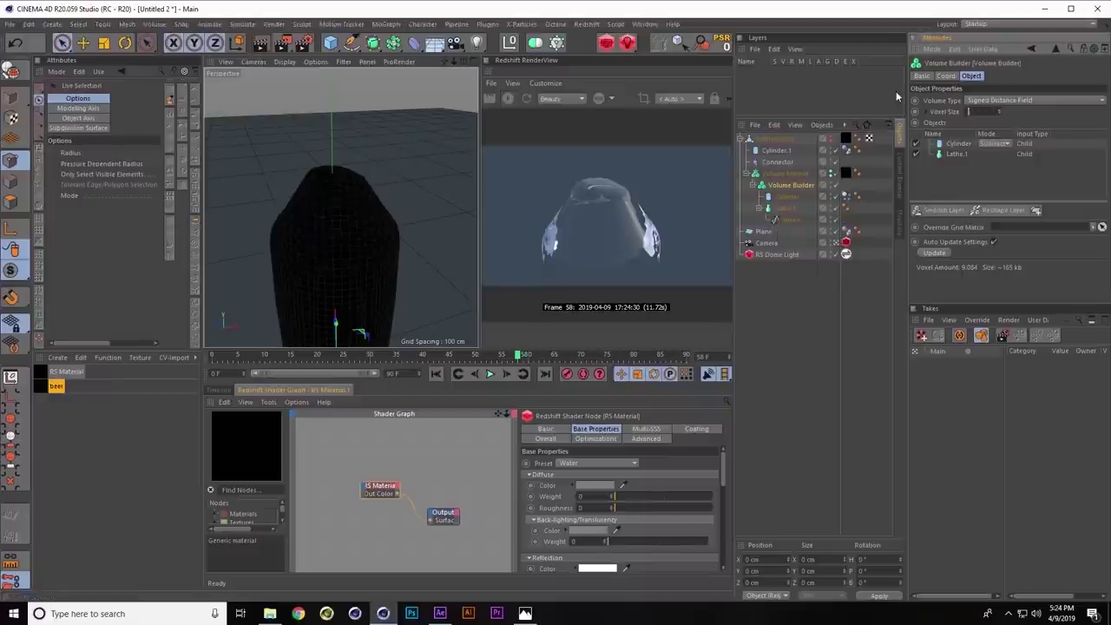
{"action": "key", "text": "Return"}
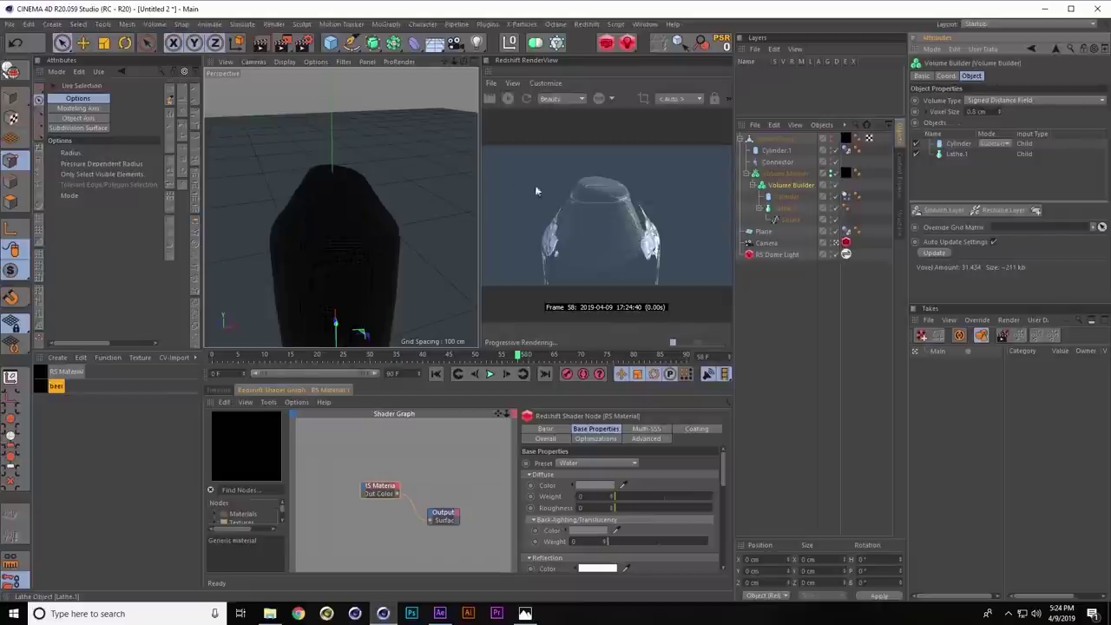
Return to the first frame and lower the subtracting Cylinder slightly along its vertical axis to reduce the liquid level
{"action": "left_click", "coordinate": [786, 196]}
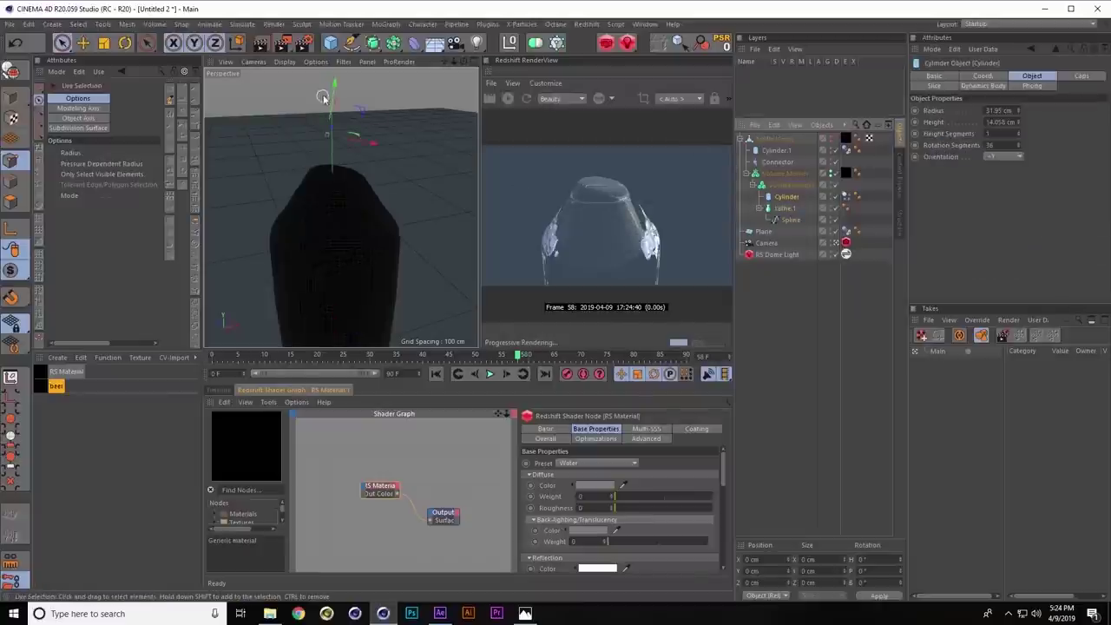
{"action": "left_click", "coordinate": [435, 373]}
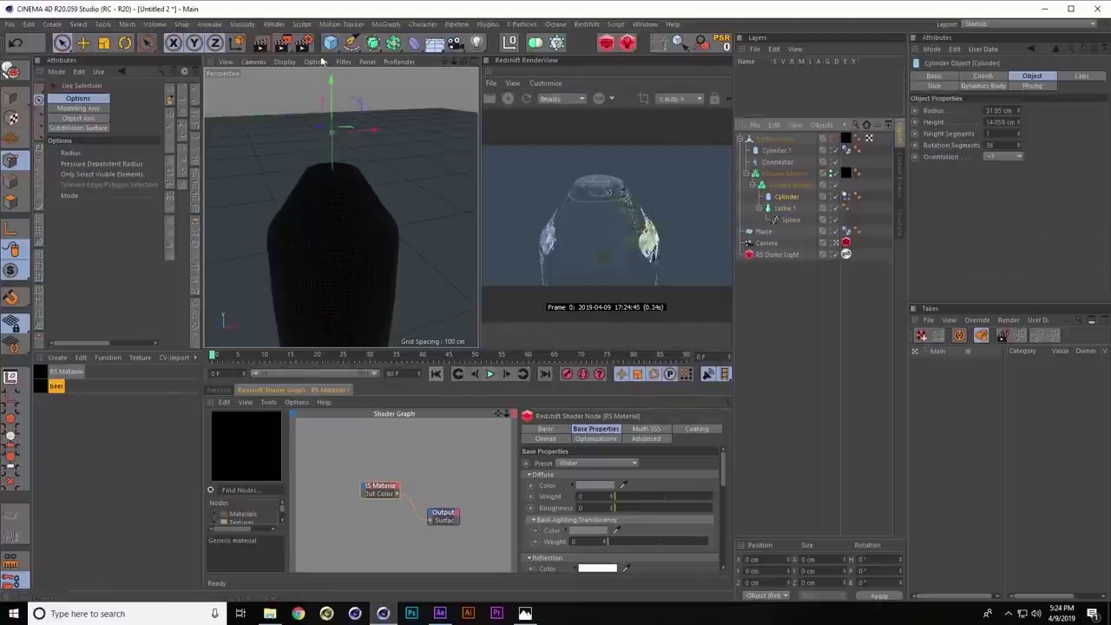
{"action": "left_click_drag", "start_coordinate": [325, 87], "coordinate": [332, 104]}
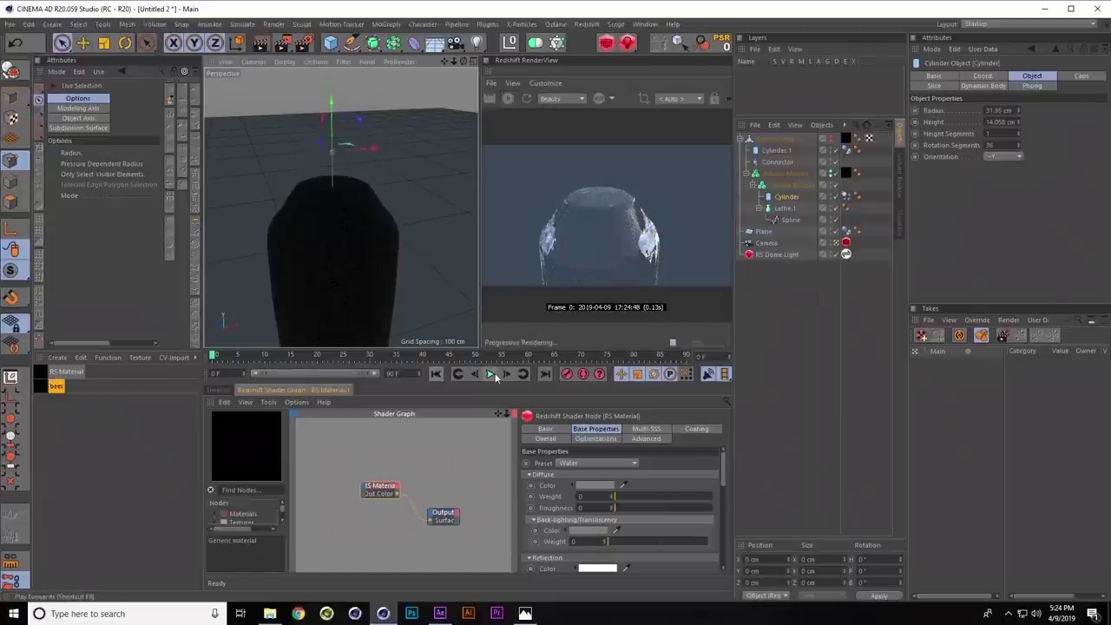
Play the simulation to about frame 30 to check the sloshing surface, return to the first frame, and show the bottle again
{"action": "left_click", "coordinate": [492, 374]}
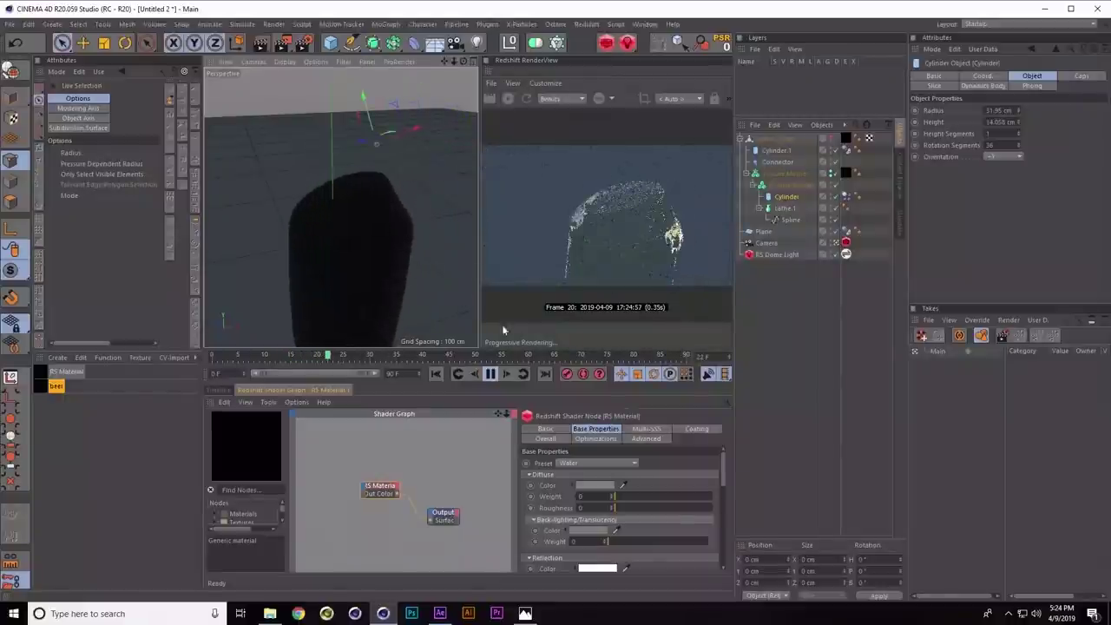
{"action": "left_click", "coordinate": [491, 373]}
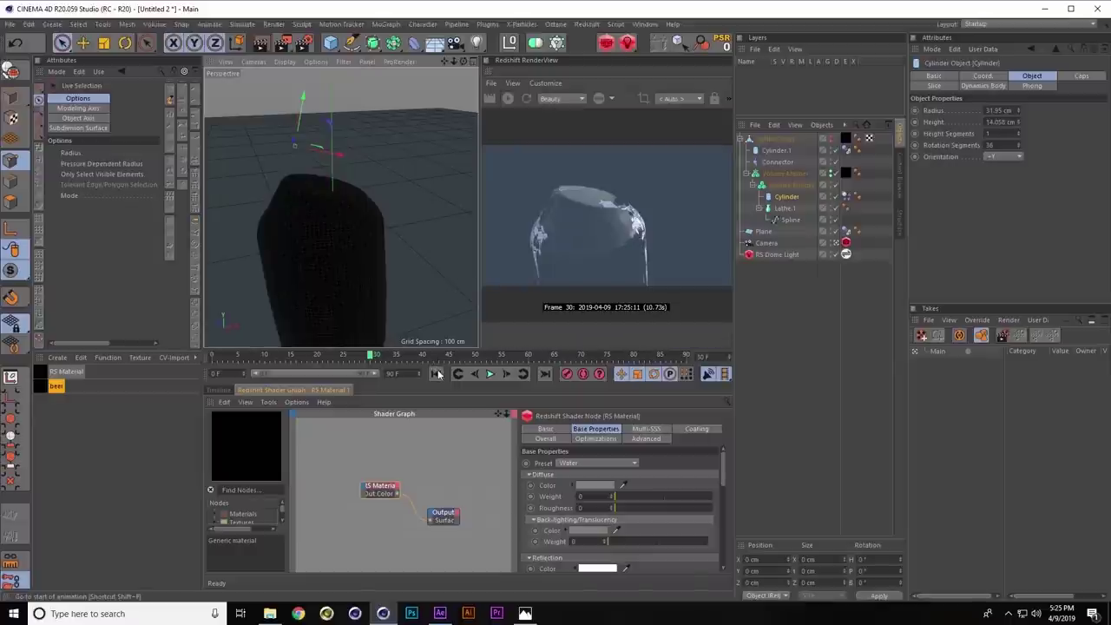
{"action": "left_click", "coordinate": [437, 373]}
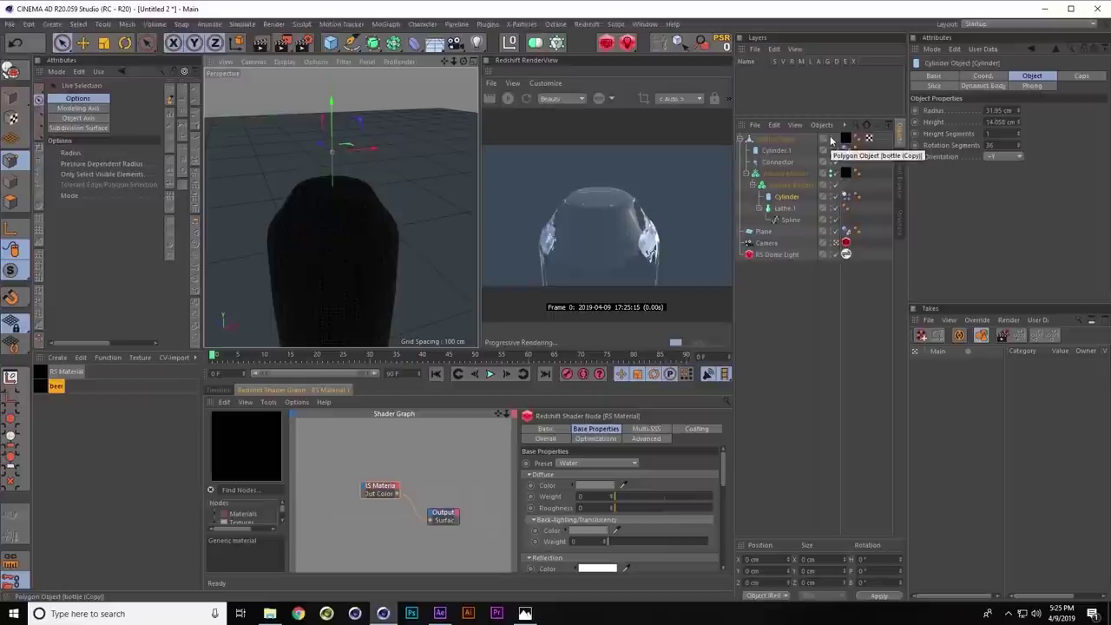
{"action": "left_click", "coordinate": [830, 141]}
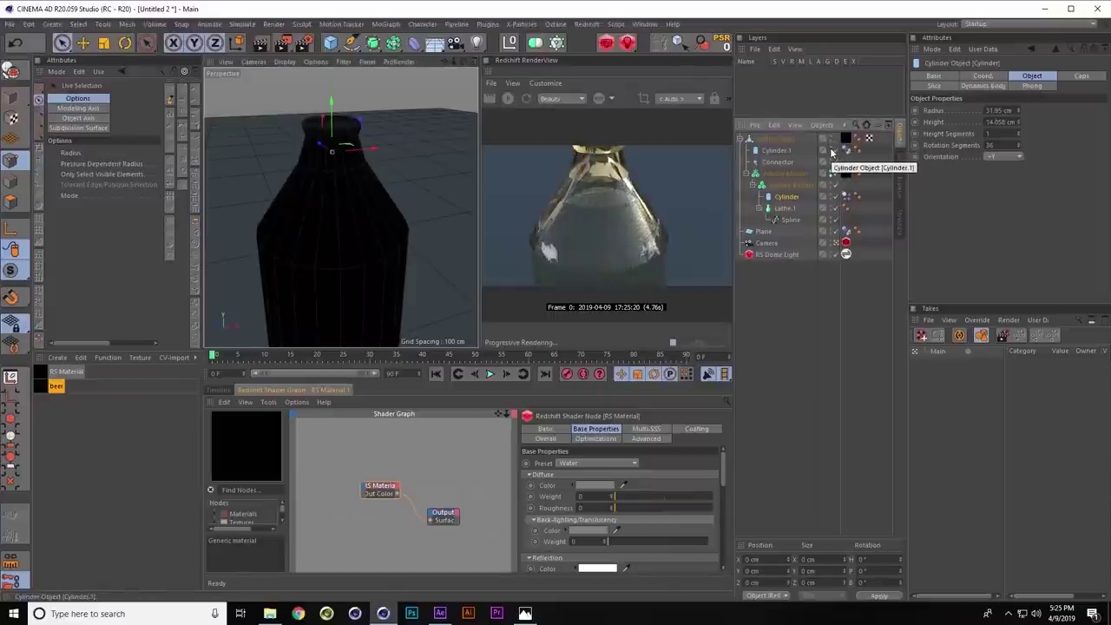
Add a Cloner and a Platonic object, and make the Platonic a child of the Cloner
{"action": "left_click", "coordinate": [774, 138]}
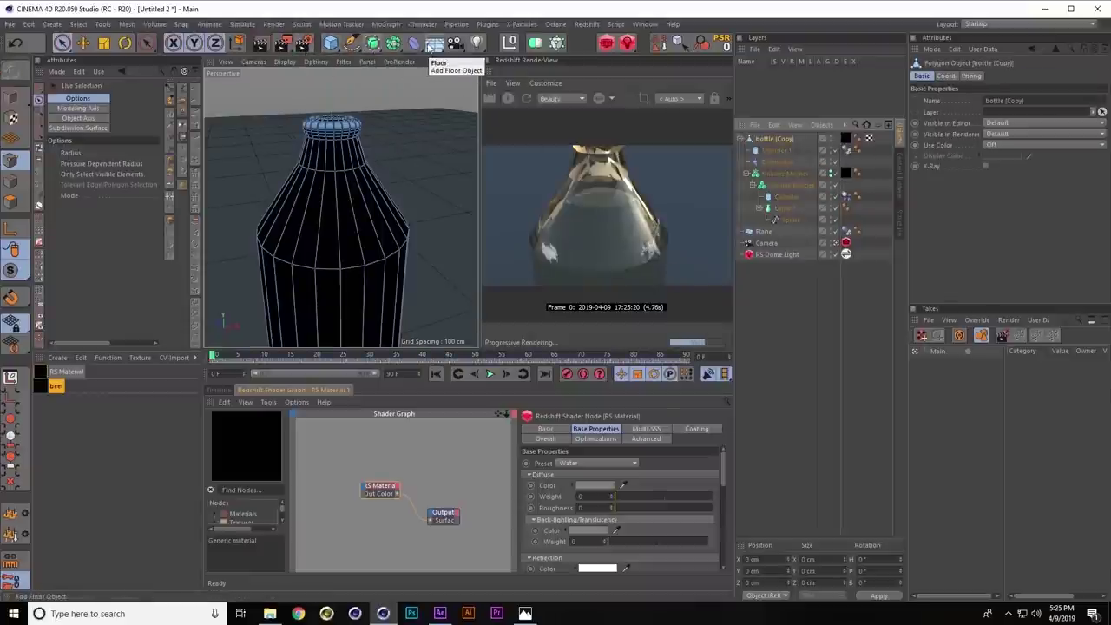
{"action": "left_click", "coordinate": [534, 43], "text": "alt"}
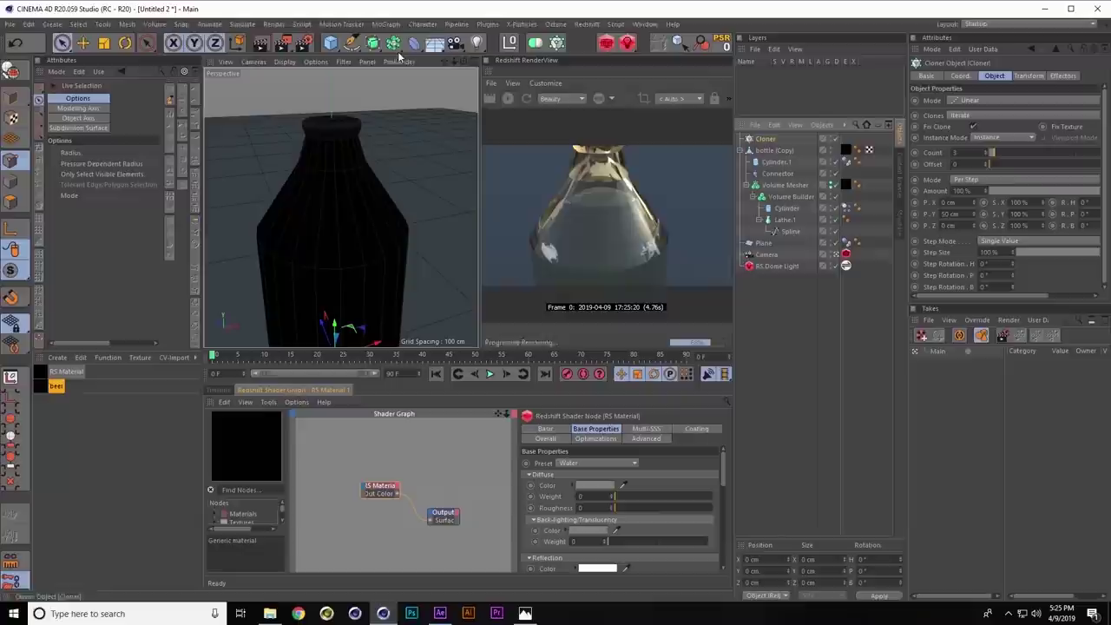
{"action": "left_click", "coordinate": [330, 42]}
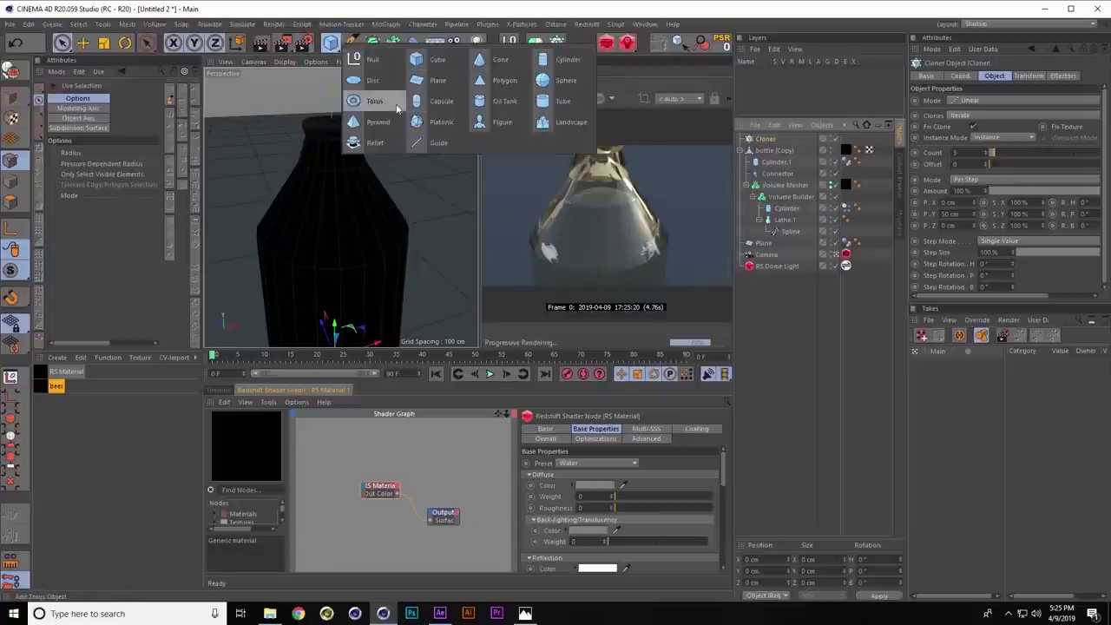
{"action": "left_click", "coordinate": [434, 121]}
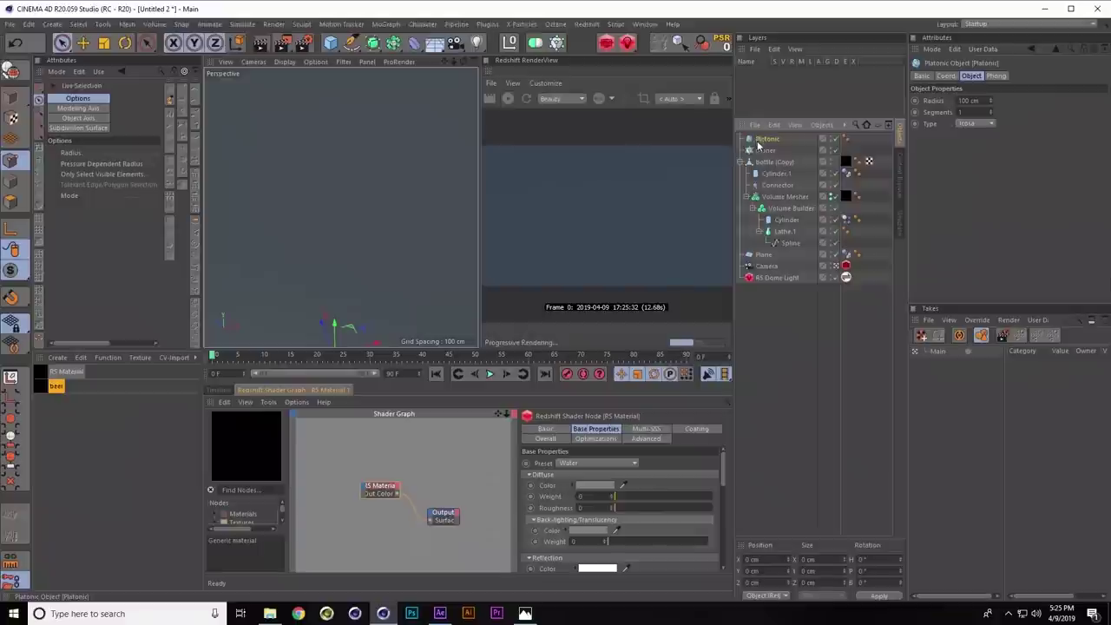
{"action": "left_click_drag", "start_coordinate": [766, 139], "coordinate": [764, 151]}
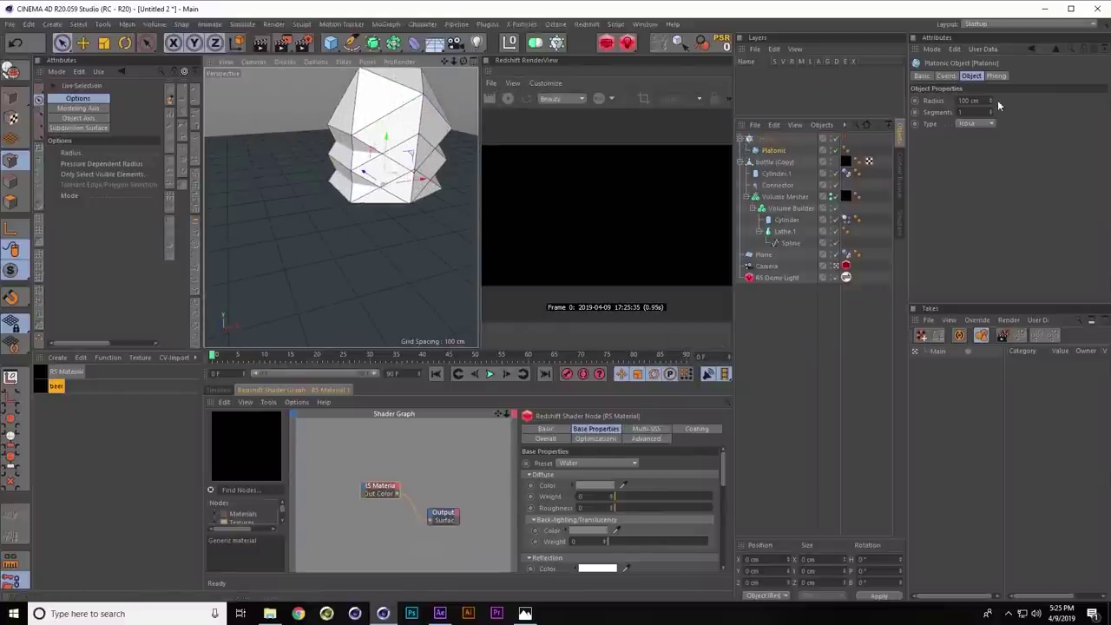
Set the Platonic's radius to 2 cm
{"action": "double_click", "coordinate": [970, 100]}
{"action": "type", "text": "2"}
{"action": "key", "text": "Return"}
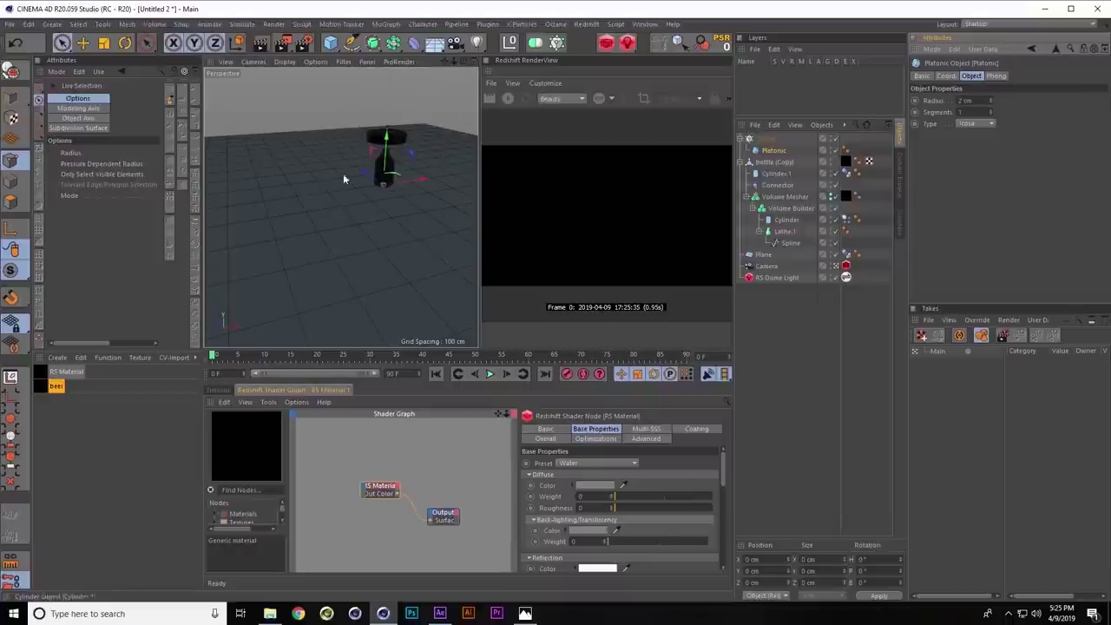
{"action": "key", "text": "h"}
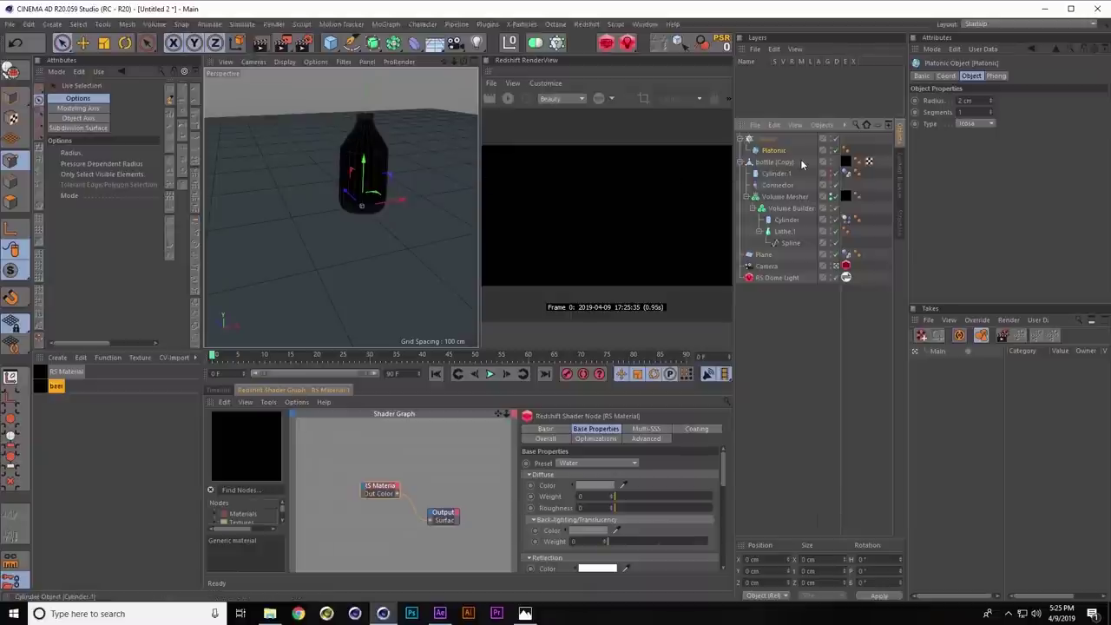
Set the Cloner's mode to Object and assign bottle (Copy) as the object the clones are distributed on
{"action": "left_click", "coordinate": [767, 141]}
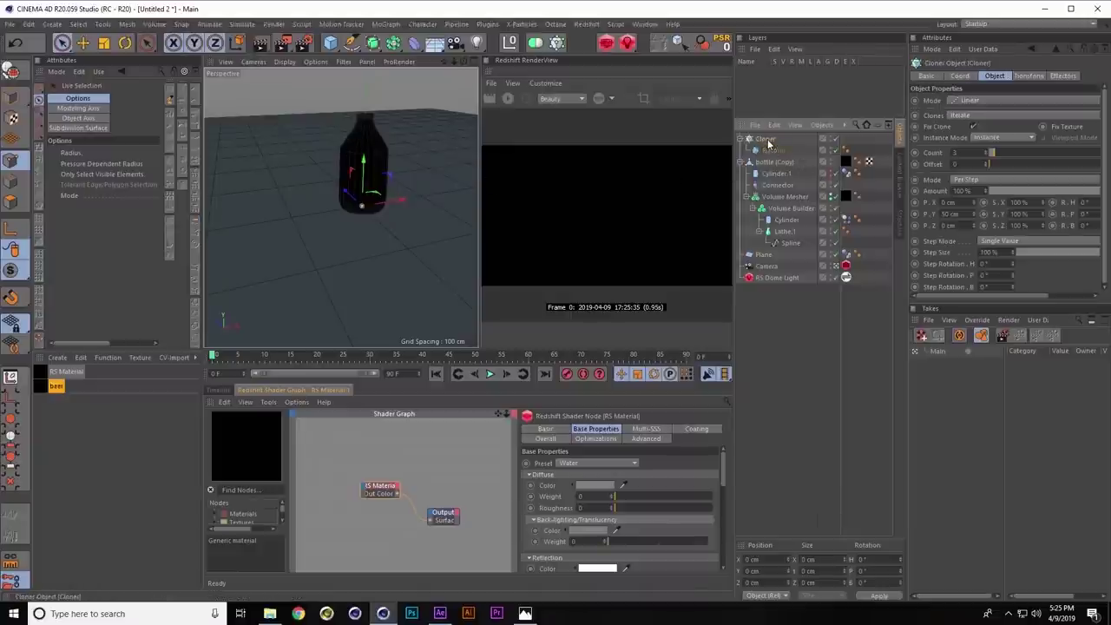
{"action": "left_click", "coordinate": [996, 100]}
{"action": "left_click", "coordinate": [965, 111]}
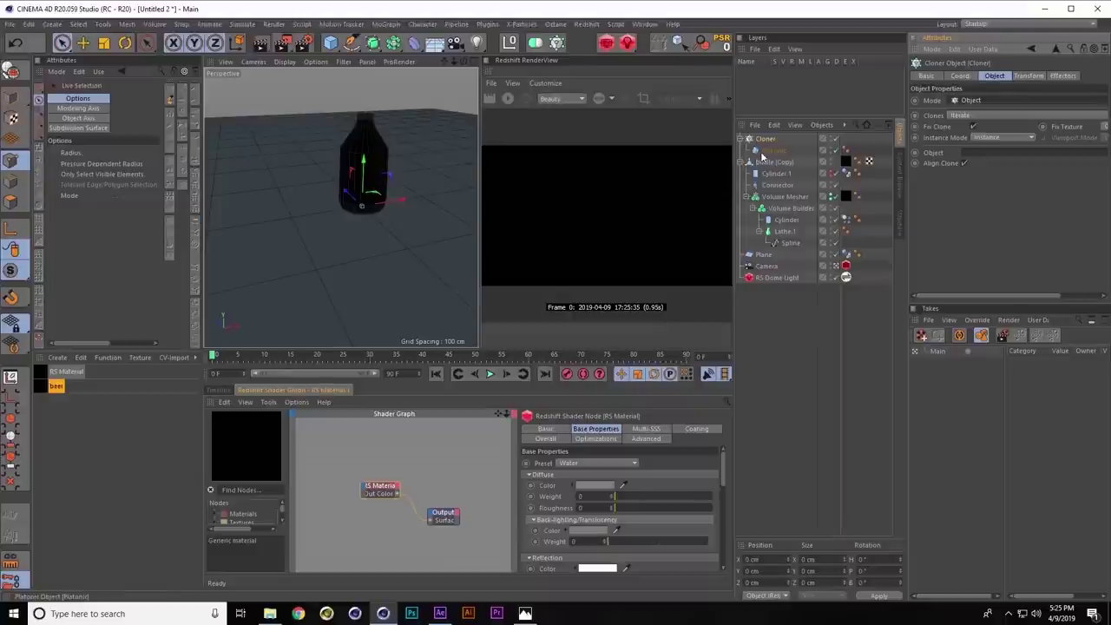
{"action": "left_click_drag", "start_coordinate": [766, 165], "coordinate": [969, 160]}
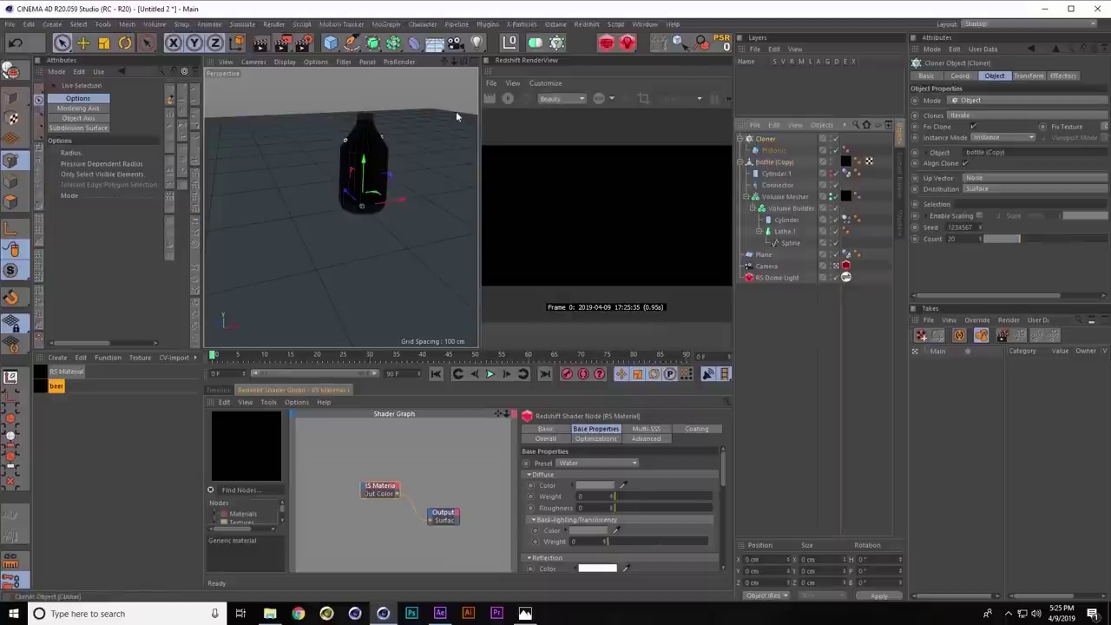
Raise the Cloner's count to about 395 so the clones cover the bottle's surface densely
{"action": "scroll", "coordinate": [358, 141], "scroll_direction": "up", "scroll_amount": 6}
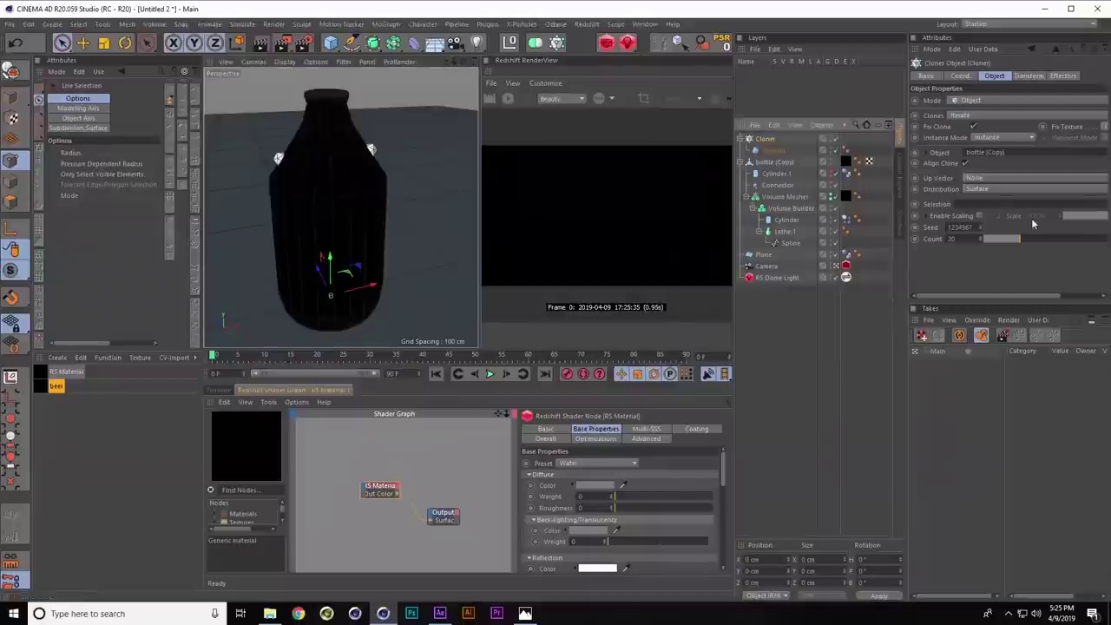
{"action": "left_click_drag", "start_coordinate": [1026, 246], "coordinate": [1082, 246]}
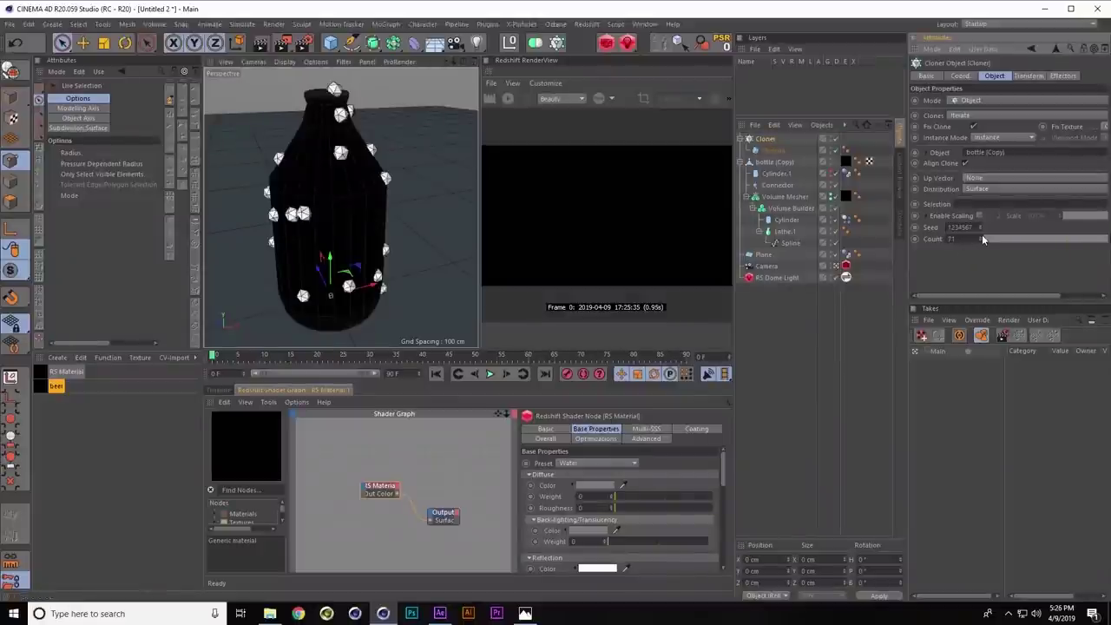
{"action": "left_click_drag", "start_coordinate": [981, 235], "coordinate": [976, 202]}
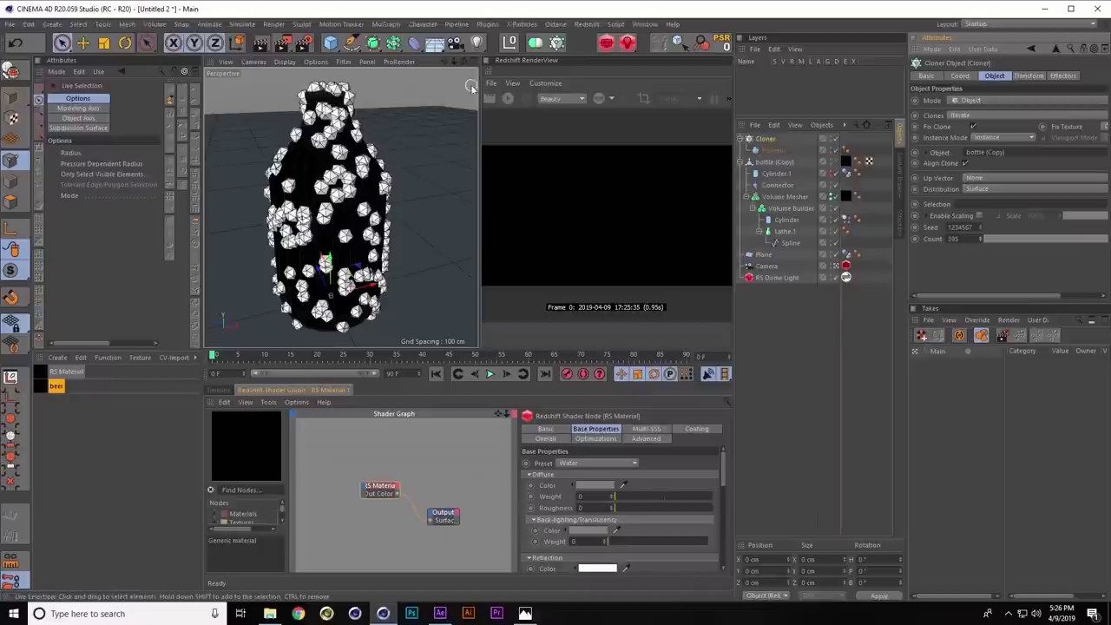
Restart the Redshift live render and apply the beer material to the Cloner
{"action": "left_click", "coordinate": [509, 98]}
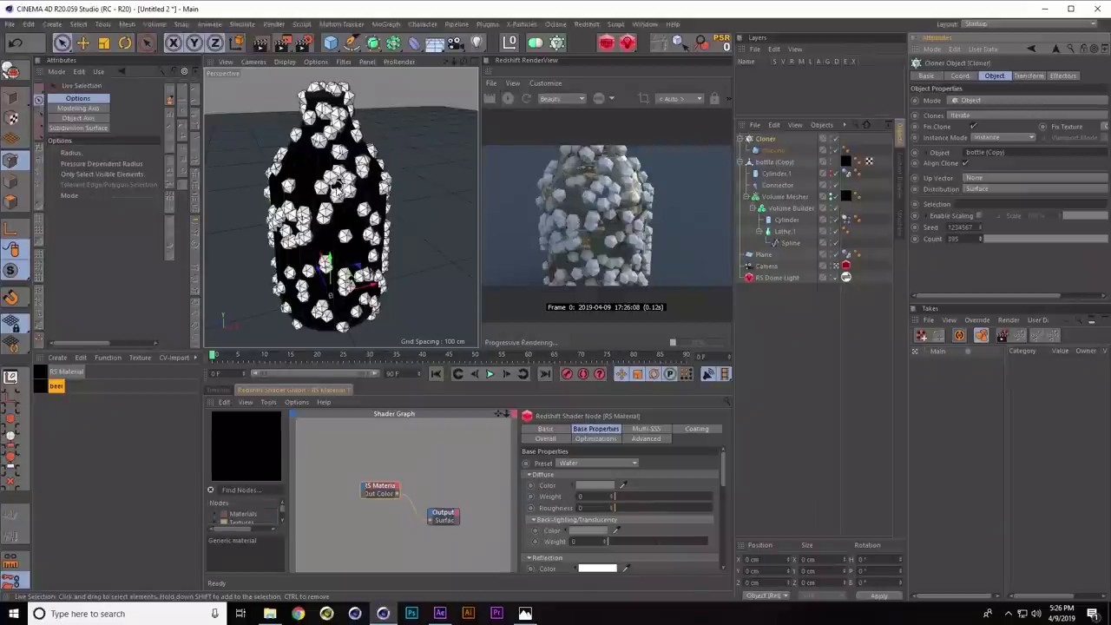
{"action": "left_click", "coordinate": [51, 417]}
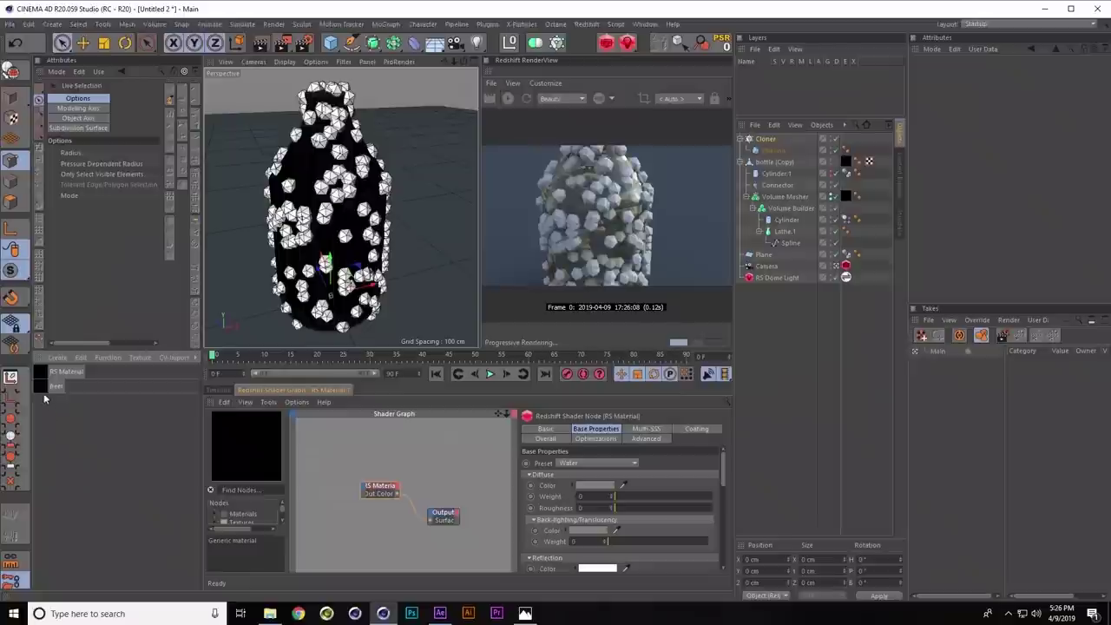
{"action": "left_click_drag", "start_coordinate": [42, 390], "coordinate": [766, 145]}
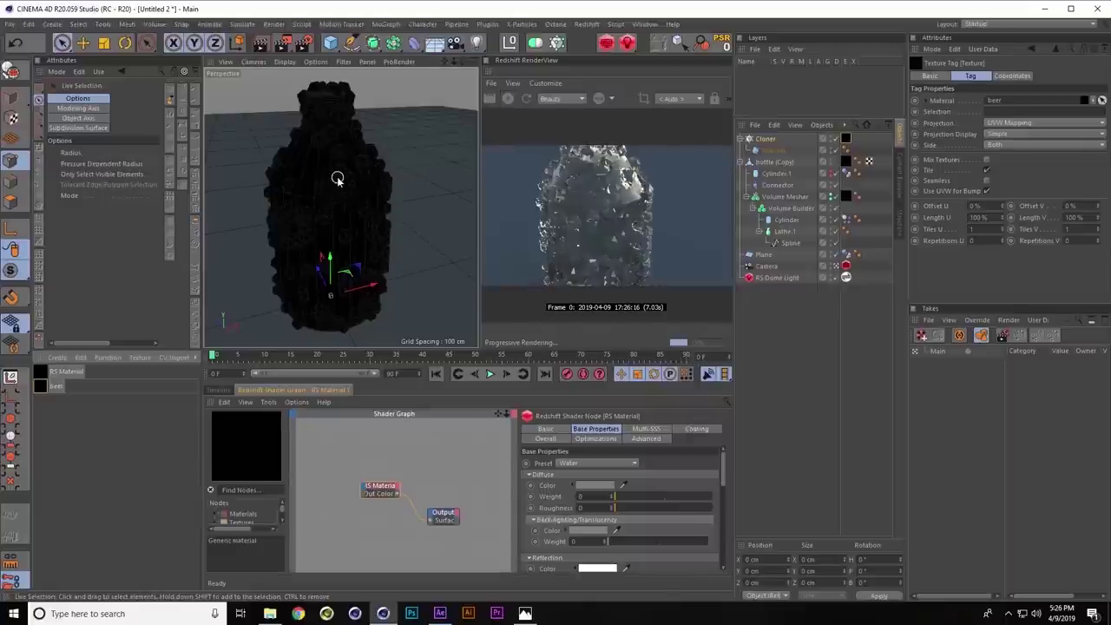
Add a second Volume Builder to the scene for the cloned droplets
{"action": "left_click", "coordinate": [206, 25]}
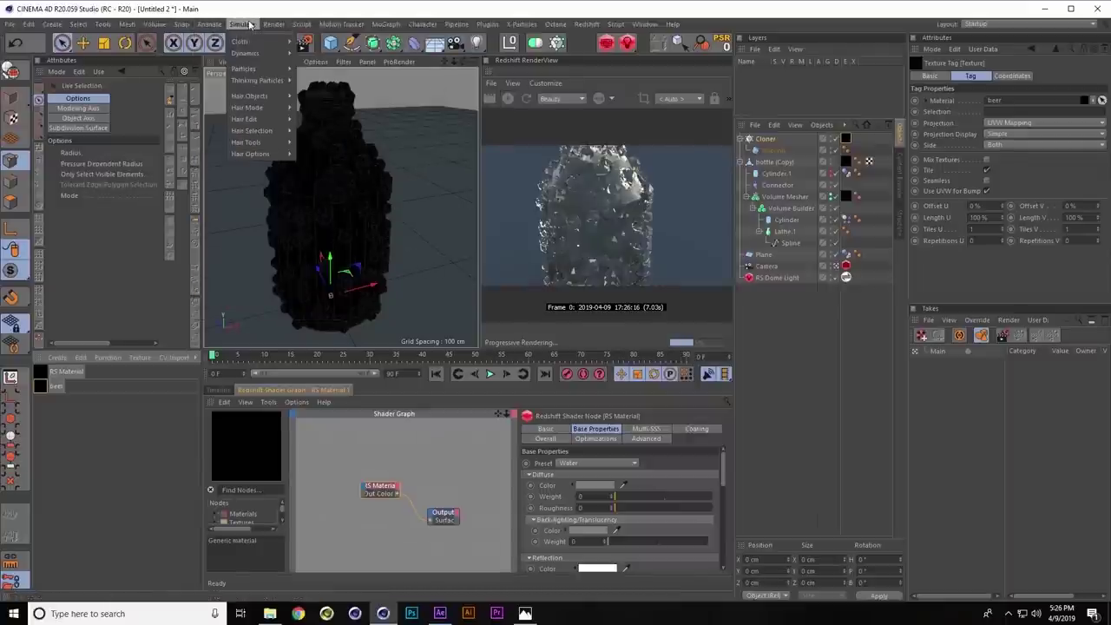
{"action": "mouse_move", "coordinate": [162, 29]}
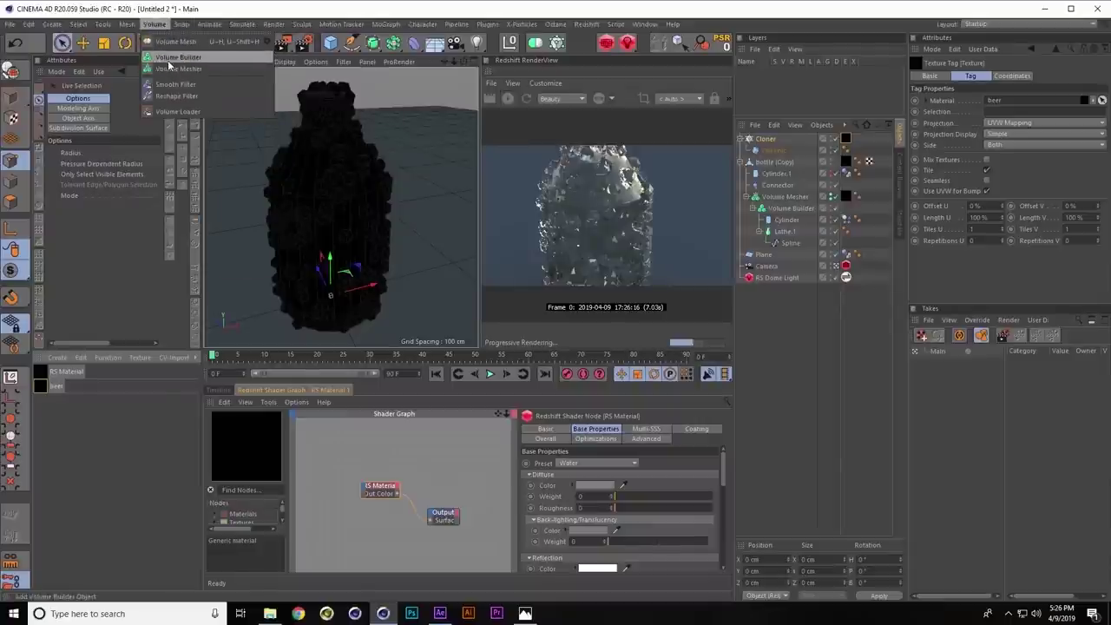
{"action": "left_click", "coordinate": [173, 57]}
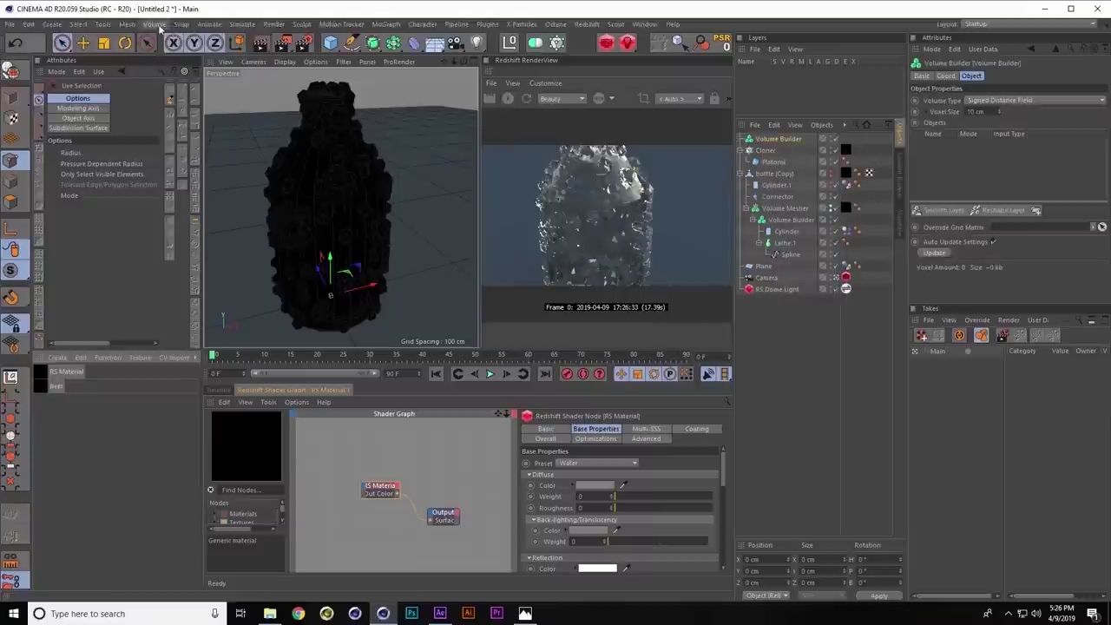
Add a Volume Mesher, nest the new Volume Builder under it, and place the droplet Cloner inside that builder
{"action": "left_click", "coordinate": [154, 23]}
{"action": "left_click", "coordinate": [184, 68]}
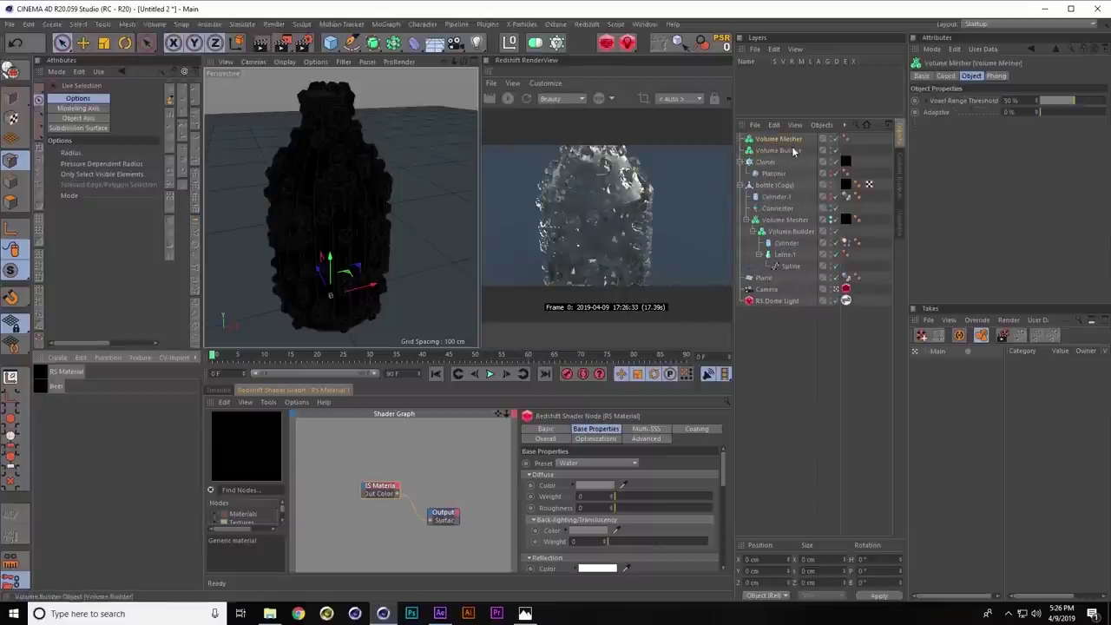
{"action": "mouse_move", "coordinate": [793, 151]}
{"action": "left_mouse_down"}
{"action": "mouse_move", "coordinate": [789, 141]}
{"action": "mouse_move", "coordinate": [767, 159]}
{"action": "mouse_move", "coordinate": [775, 153]}
{"action": "left_mouse_up"}
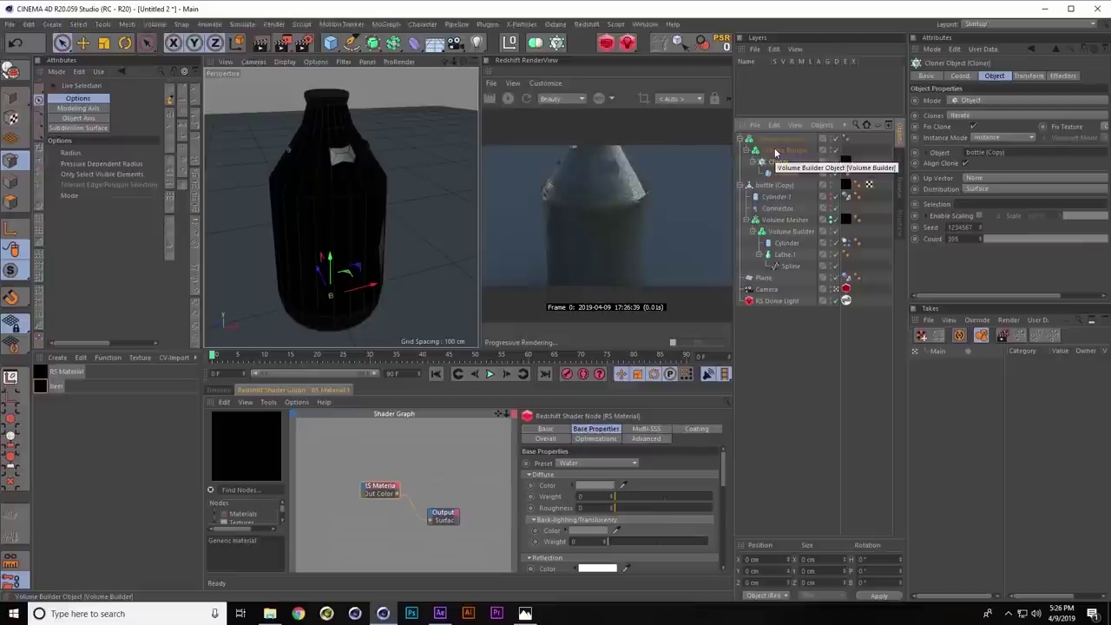
Set the droplet Volume Builder's voxel size to 1.6 cm and move the beer material tag from the Cloner to its Volume Mesher
{"action": "left_click", "coordinate": [776, 151]}
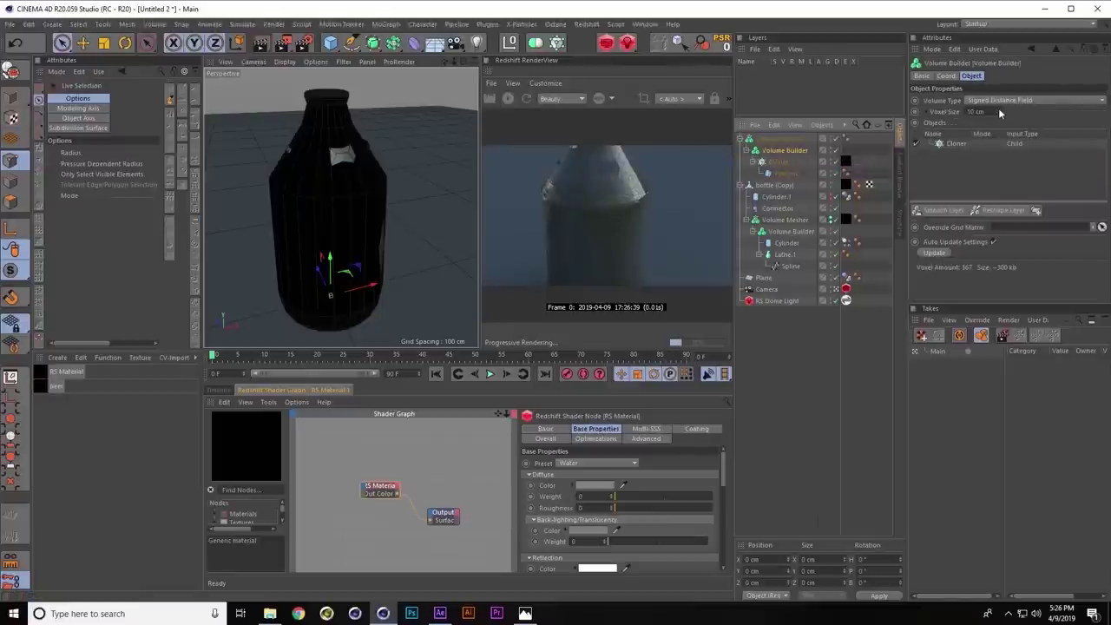
{"action": "left_click_drag", "start_coordinate": [1000, 114], "coordinate": [1001, 159]}
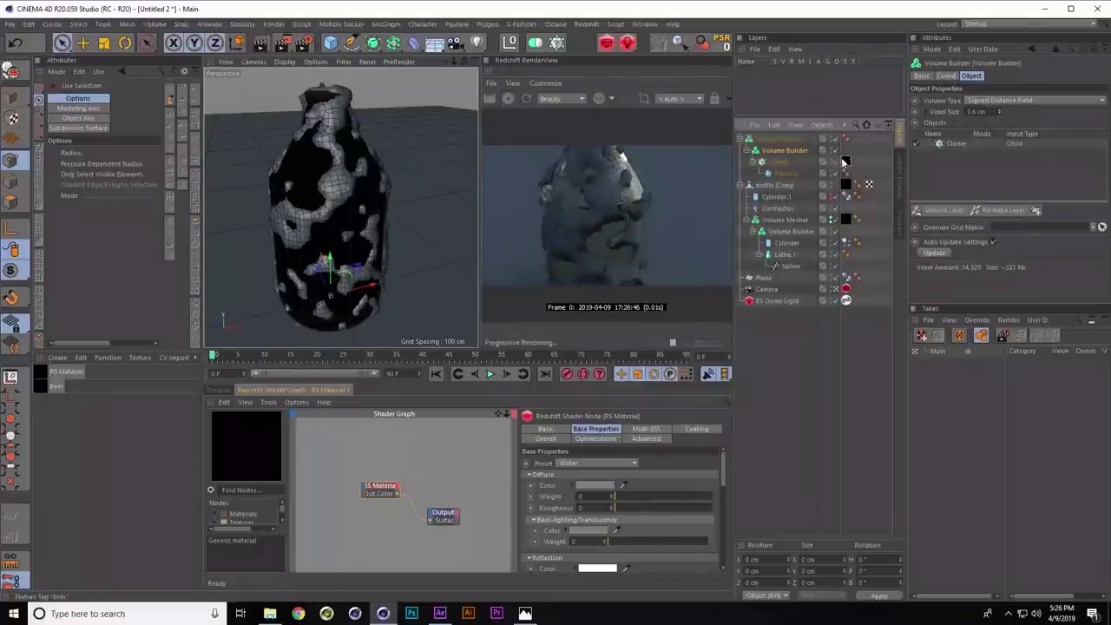
{"action": "left_click_drag", "start_coordinate": [807, 152], "coordinate": [807, 142]}
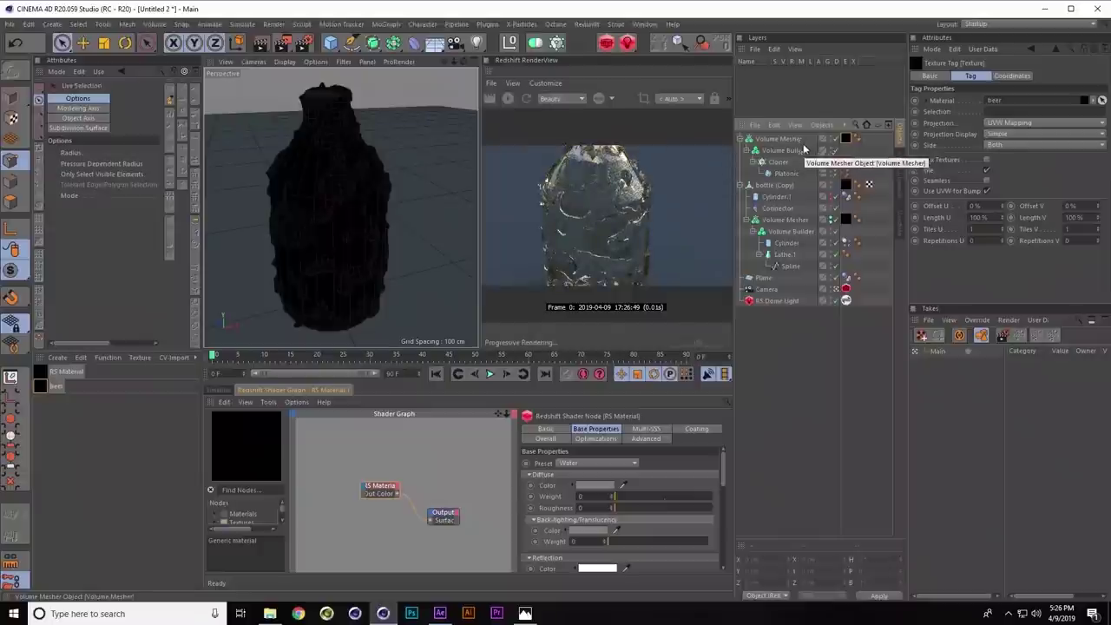
Refine the droplet Volume Builder's voxel size to 0.2 cm, declining the excessively small 0.001 cm value
{"action": "left_click", "coordinate": [790, 152]}
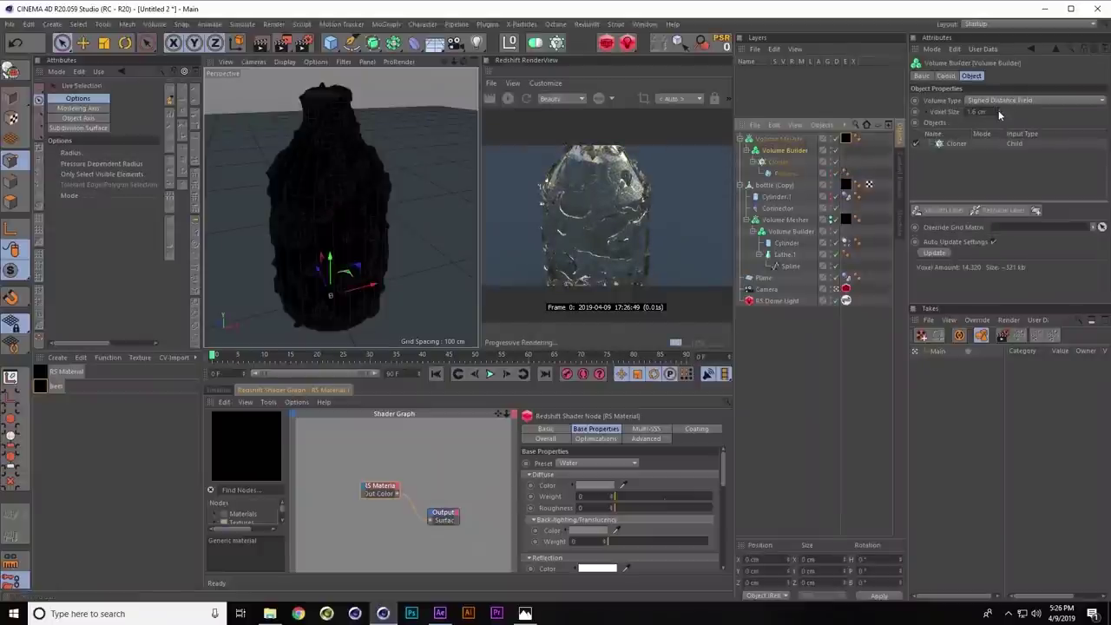
{"action": "left_click_drag", "start_coordinate": [998, 115], "coordinate": [998, 130]}
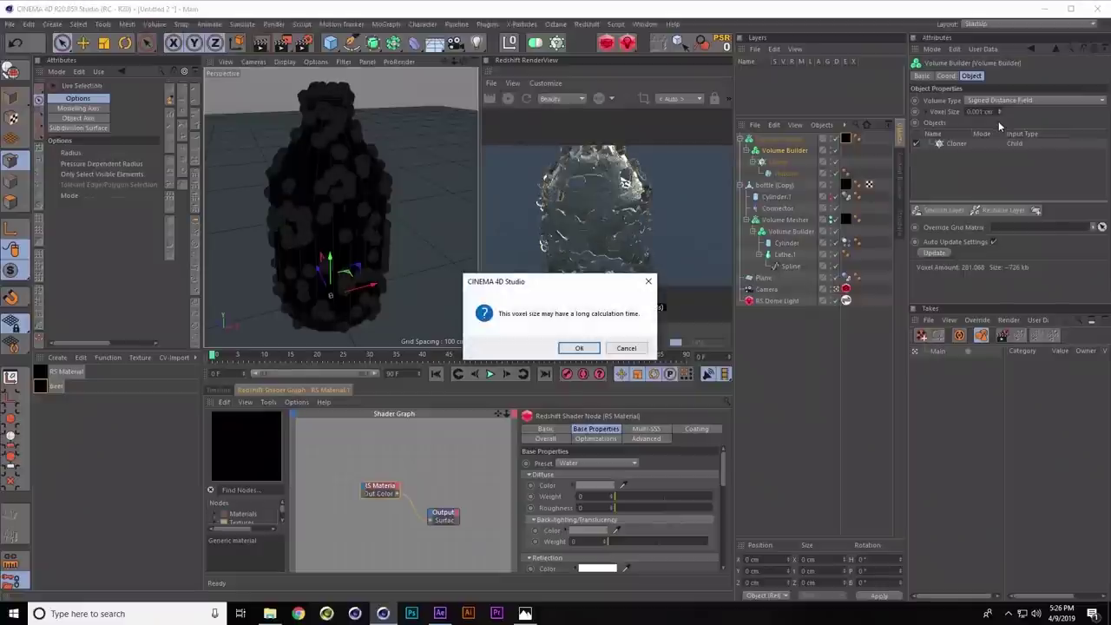
{"action": "left_click", "coordinate": [626, 348]}
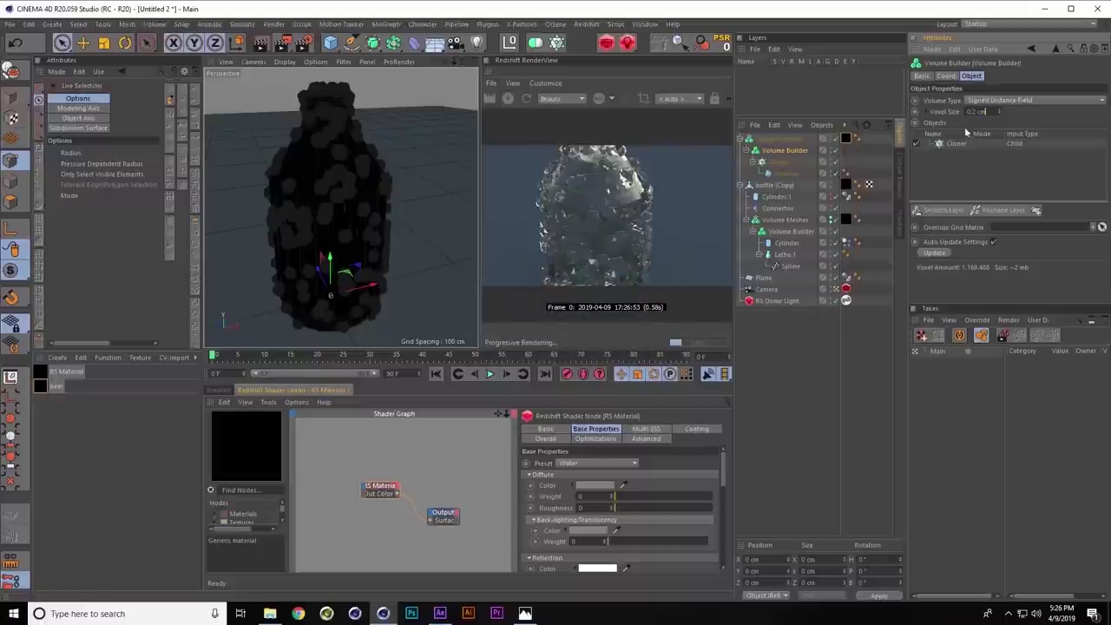
Set the Platonic's radius to 1 cm and raise the Cloner's count to about 490
{"action": "left_click", "coordinate": [786, 172]}
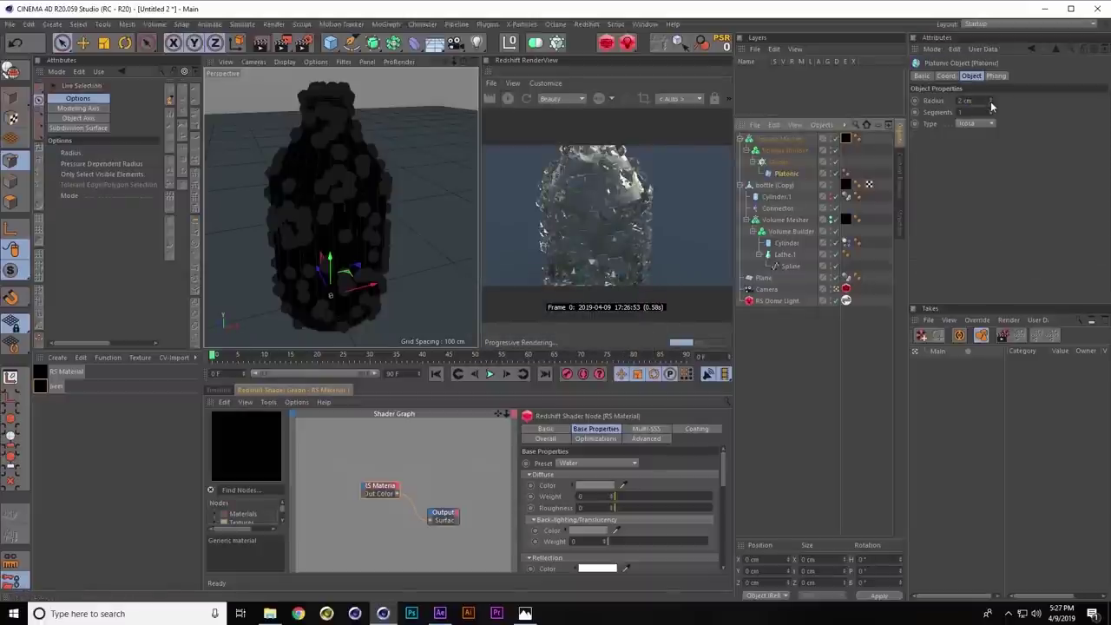
{"action": "left_click", "coordinate": [990, 103]}
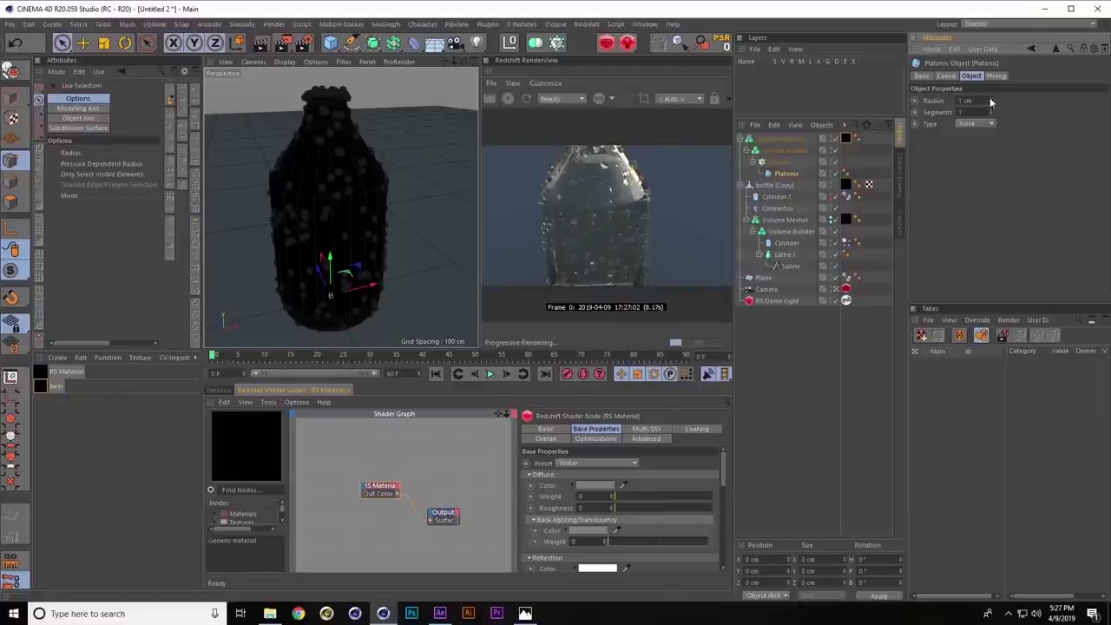
{"action": "left_click", "coordinate": [778, 162]}
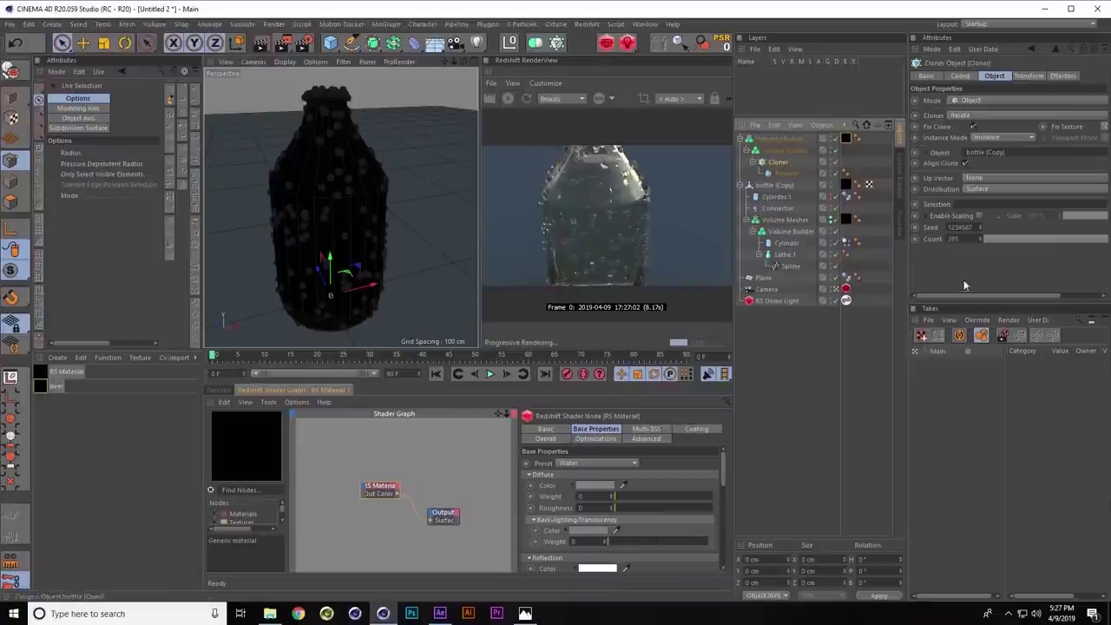
{"action": "left_click_drag", "start_coordinate": [983, 241], "coordinate": [981, 231]}
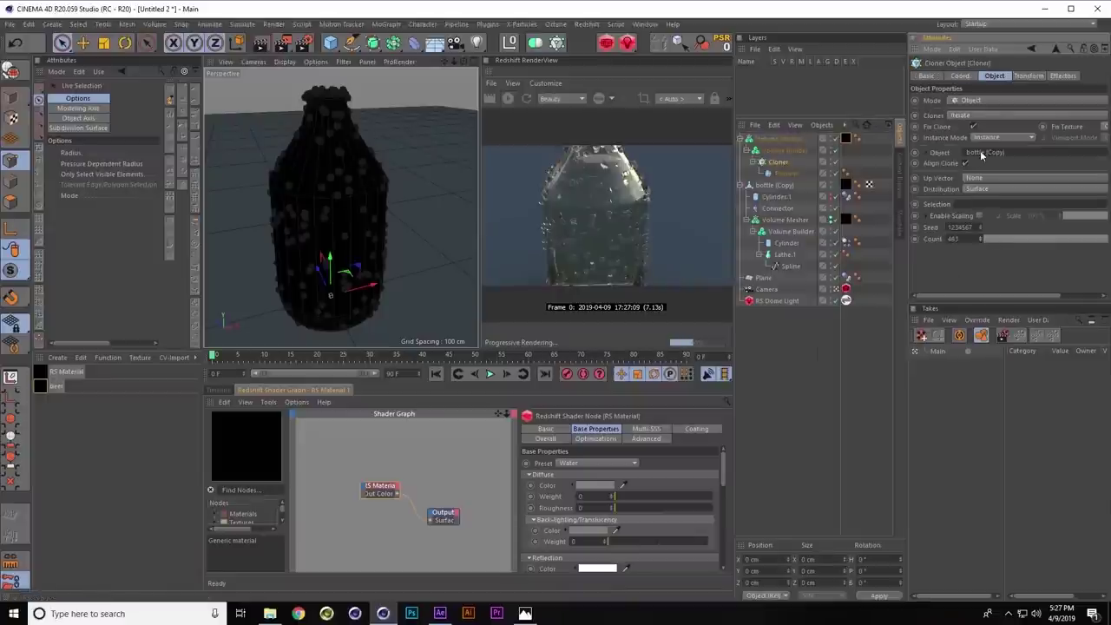
{"action": "left_click_drag", "start_coordinate": [981, 154], "coordinate": [983, 151]}
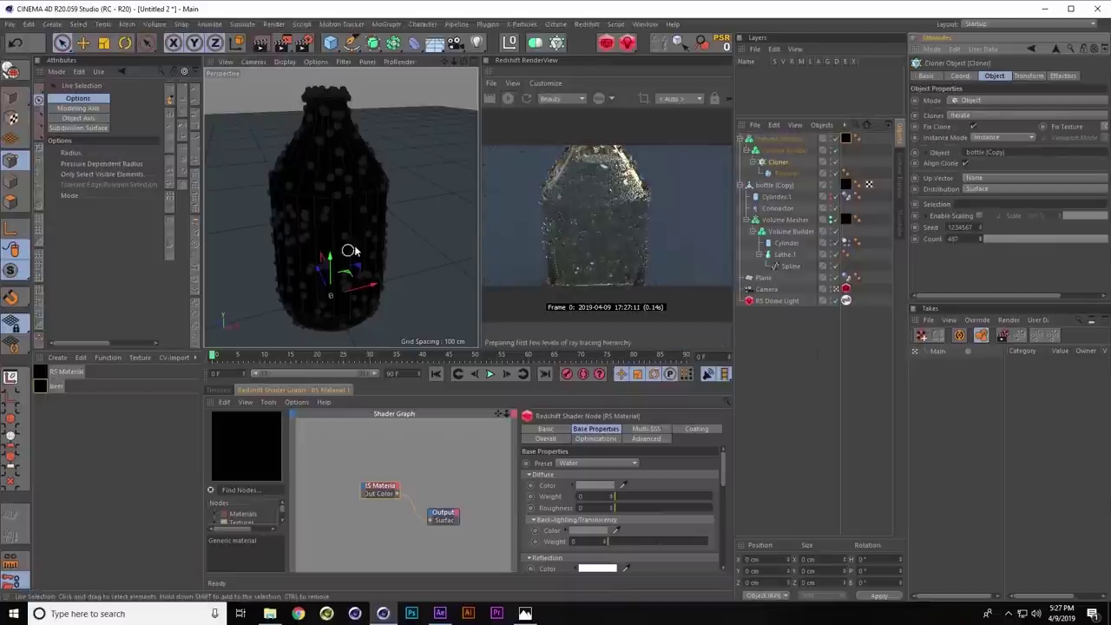
Set the droplet Volume Builder's voxel size to 0.4 cm and inspect the droplets up close in the live render
{"action": "left_click", "coordinate": [784, 150]}
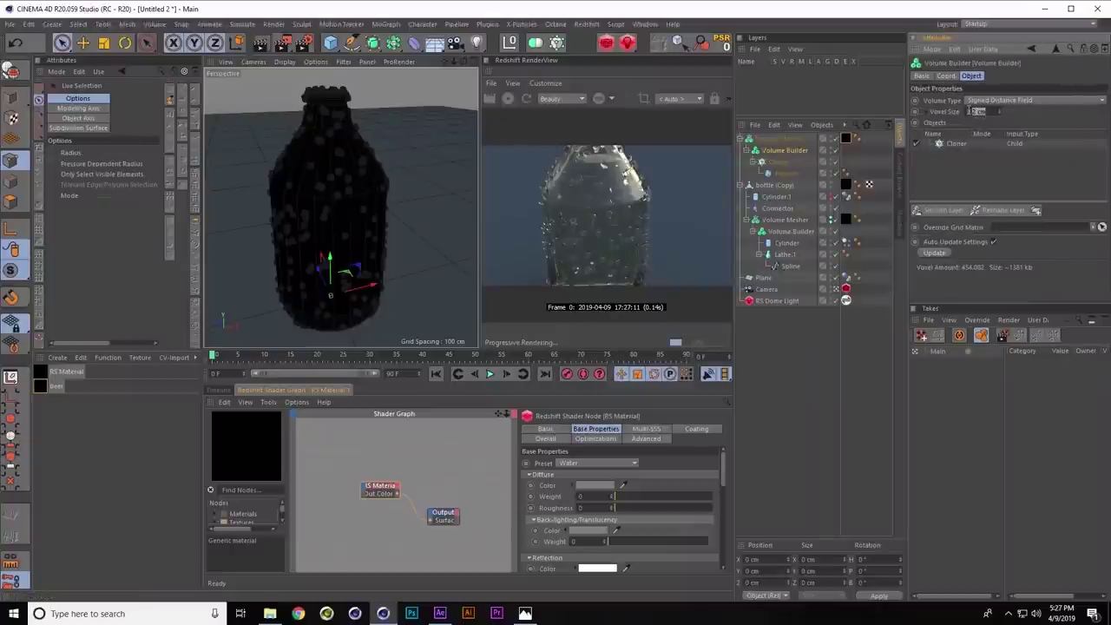
{"action": "key", "text": "Return"}
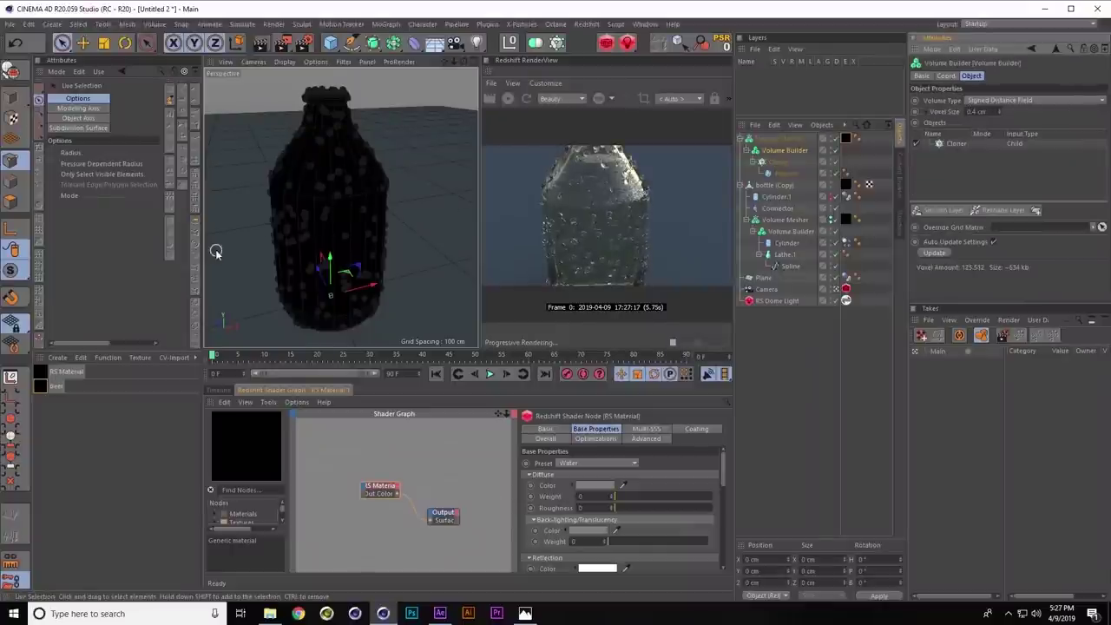
{"action": "scroll", "coordinate": [300, 233], "scroll_direction": "up", "scroll_amount": 5}
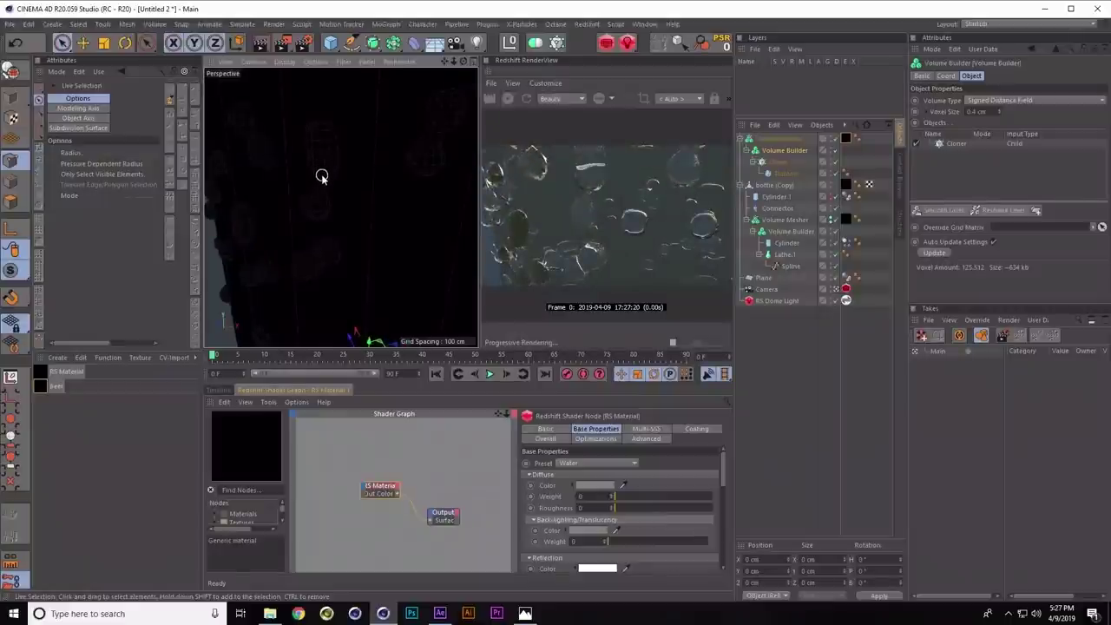
{"action": "right_click_drag", "start_coordinate": [347, 176], "coordinate": [297, 192], "text": "alt"}
{"action": "left_click_drag", "start_coordinate": [299, 192], "coordinate": [330, 183], "text": "alt"}
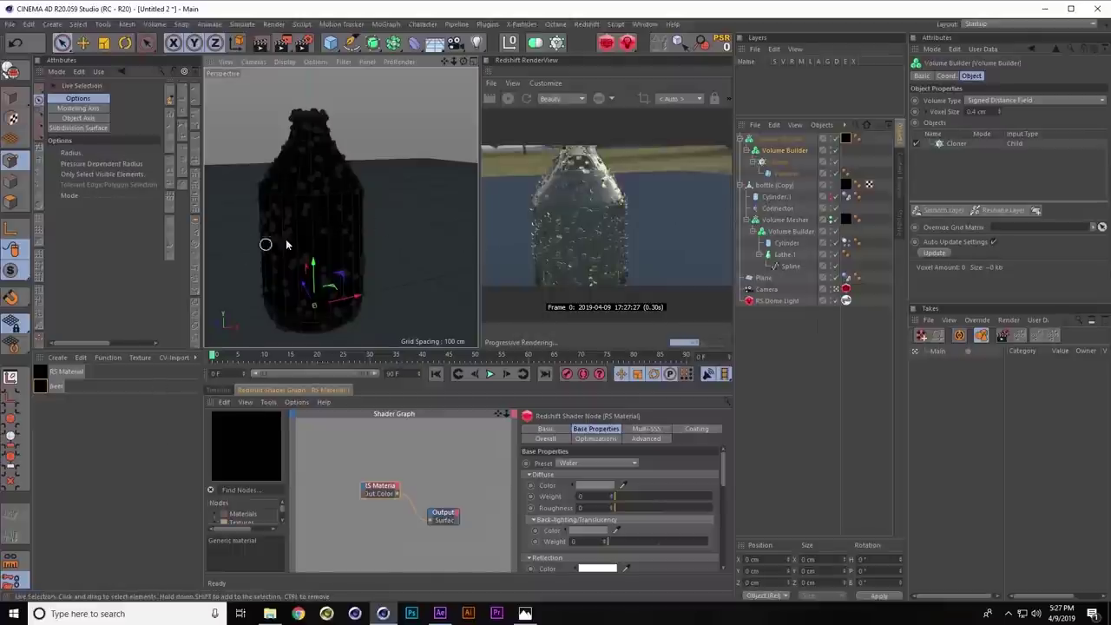
Enlarge and spread out the RS Material and Output nodes in the shader graph, and widen the graph's work area
{"action": "left_click", "coordinate": [76, 469]}
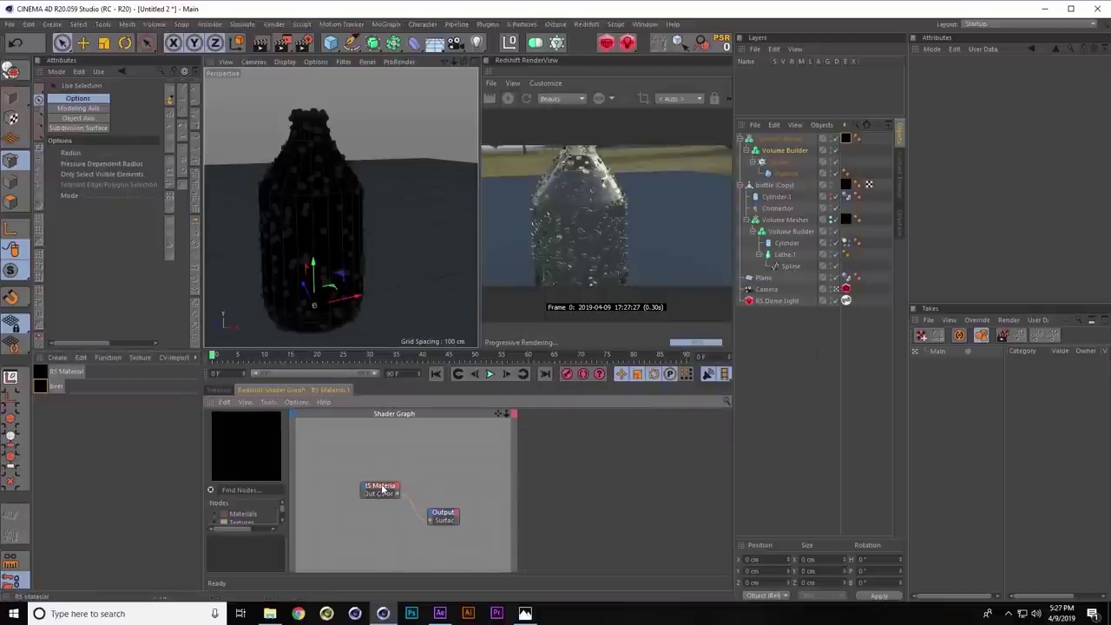
{"action": "left_click_drag", "start_coordinate": [380, 491], "coordinate": [354, 461]}
{"action": "left_click_drag", "start_coordinate": [451, 519], "coordinate": [492, 491]}
{"action": "mouse_move", "coordinate": [353, 459]}
{"action": "left_mouse_down"}
{"action": "mouse_move", "coordinate": [364, 452]}
{"action": "mouse_move", "coordinate": [354, 448]}
{"action": "left_mouse_up"}
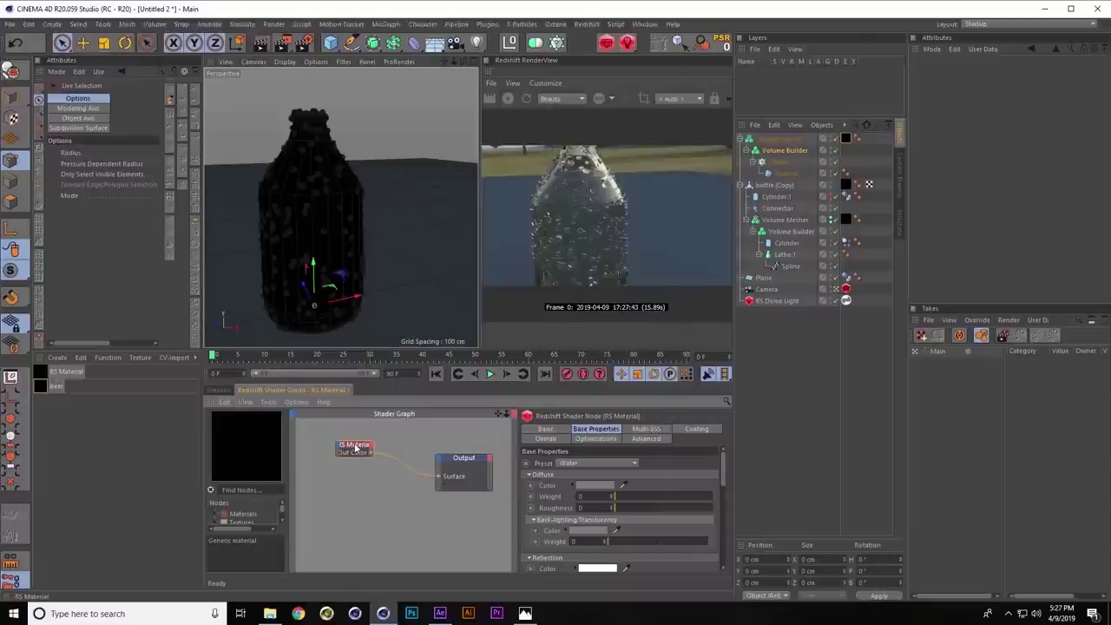
{"action": "left_click_drag", "start_coordinate": [354, 448], "coordinate": [304, 486]}
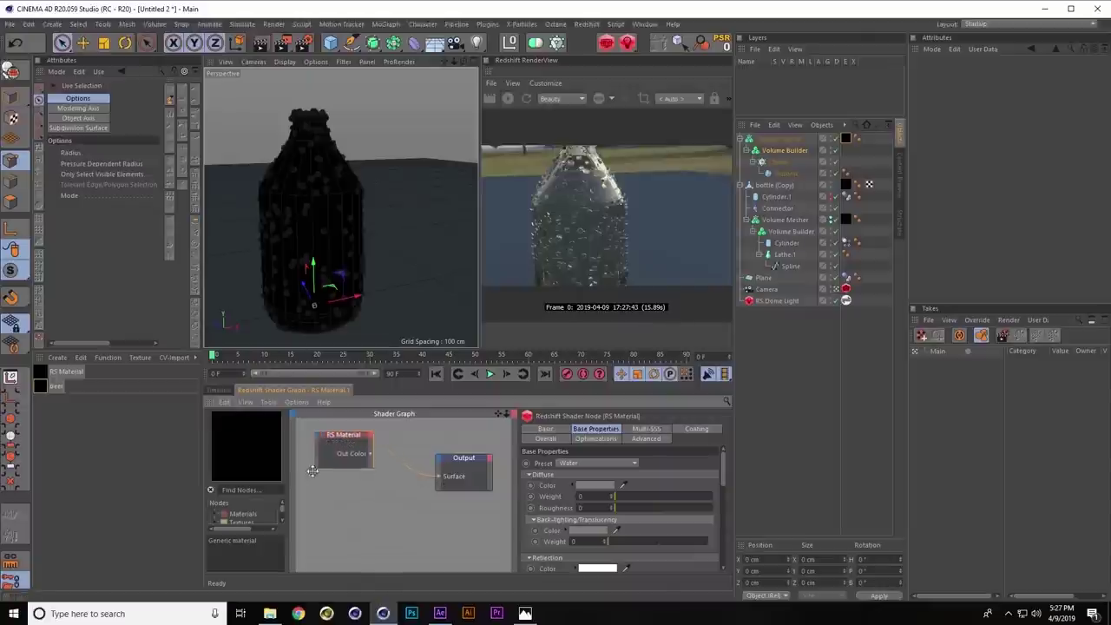
{"action": "left_click_drag", "start_coordinate": [347, 431], "coordinate": [392, 435]}
{"action": "left_click_drag", "start_coordinate": [201, 480], "coordinate": [152, 480]}
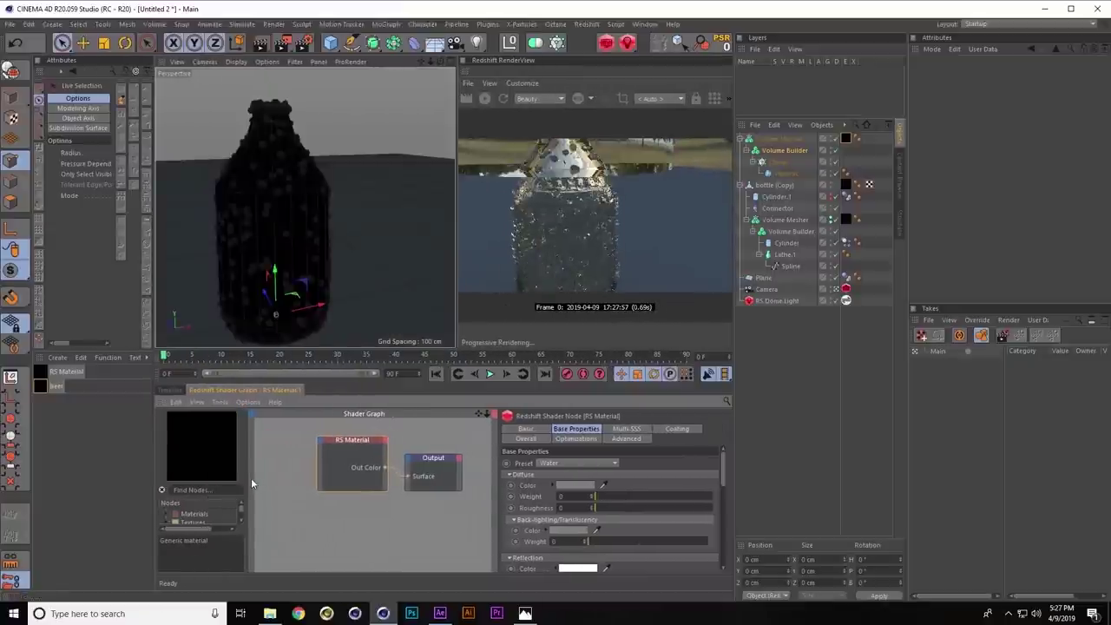
Add an RS Texture node, connect its Out Color to the RS Material's Refl Roughness input, and line up the nodes
{"action": "left_click", "coordinate": [200, 490]}
{"action": "type", "text": "te"}
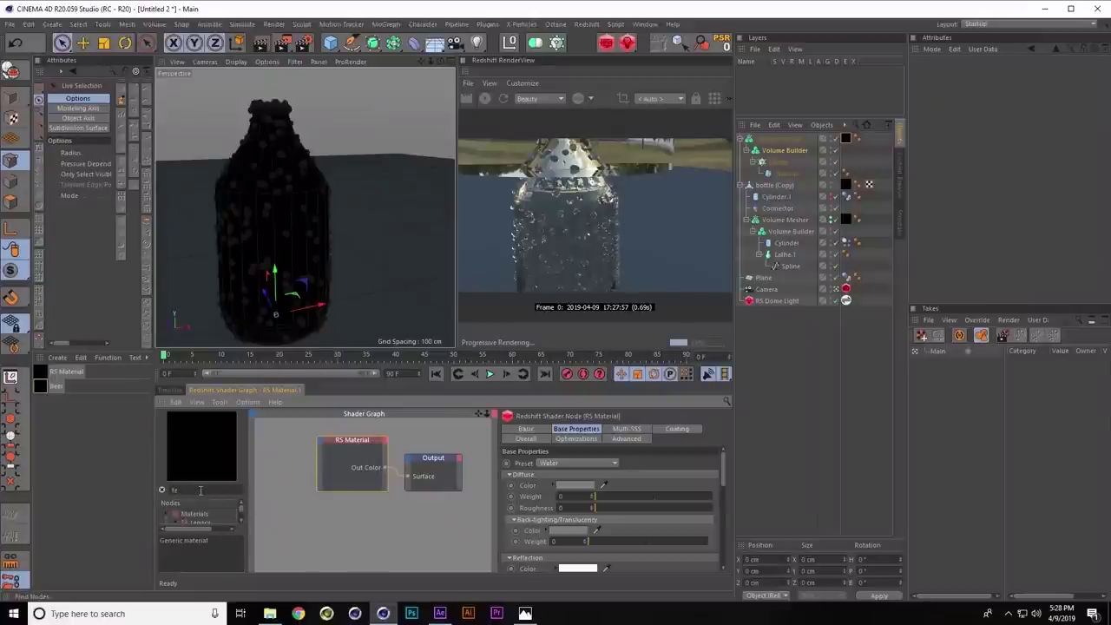
{"action": "type", "text": "x"}
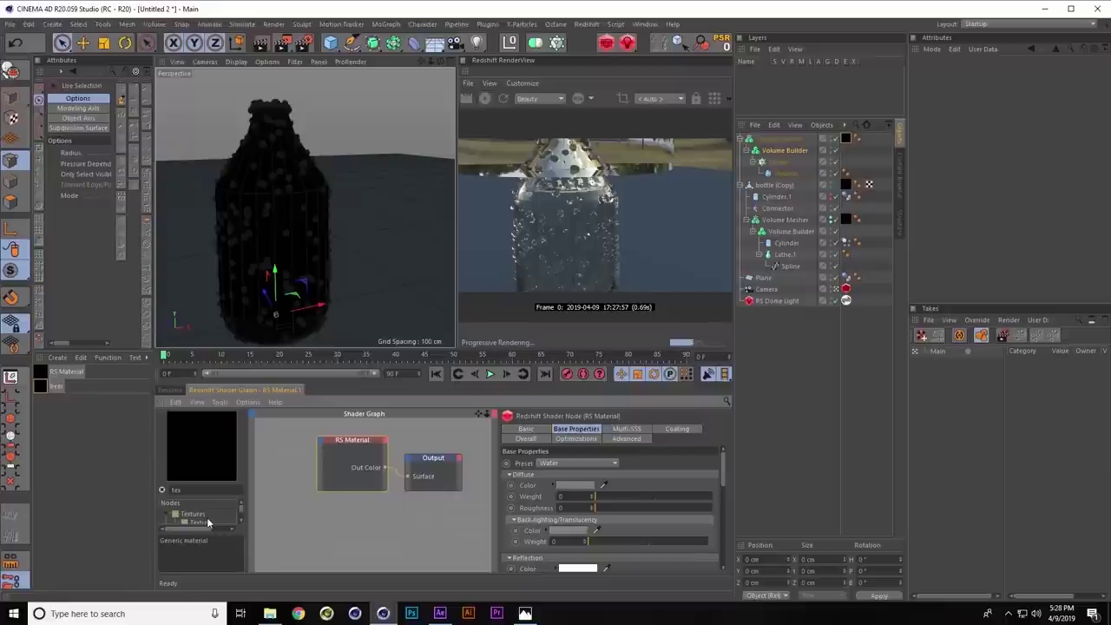
{"action": "left_click_drag", "start_coordinate": [279, 489], "coordinate": [278, 482]}
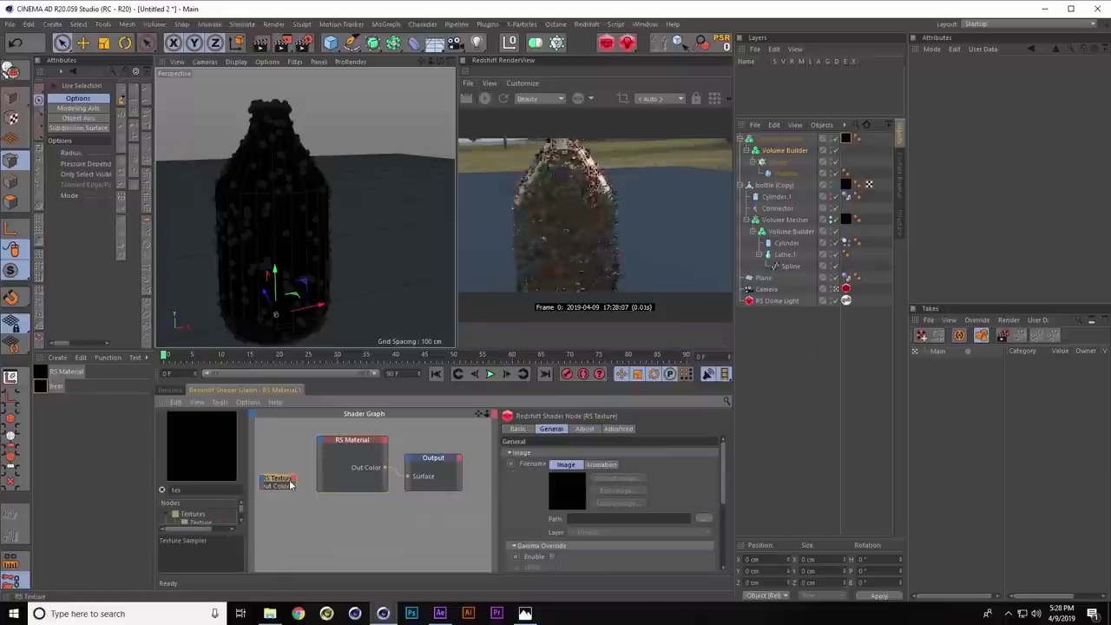
{"action": "left_click", "coordinate": [320, 445]}
{"action": "mouse_move", "coordinate": [375, 471]}
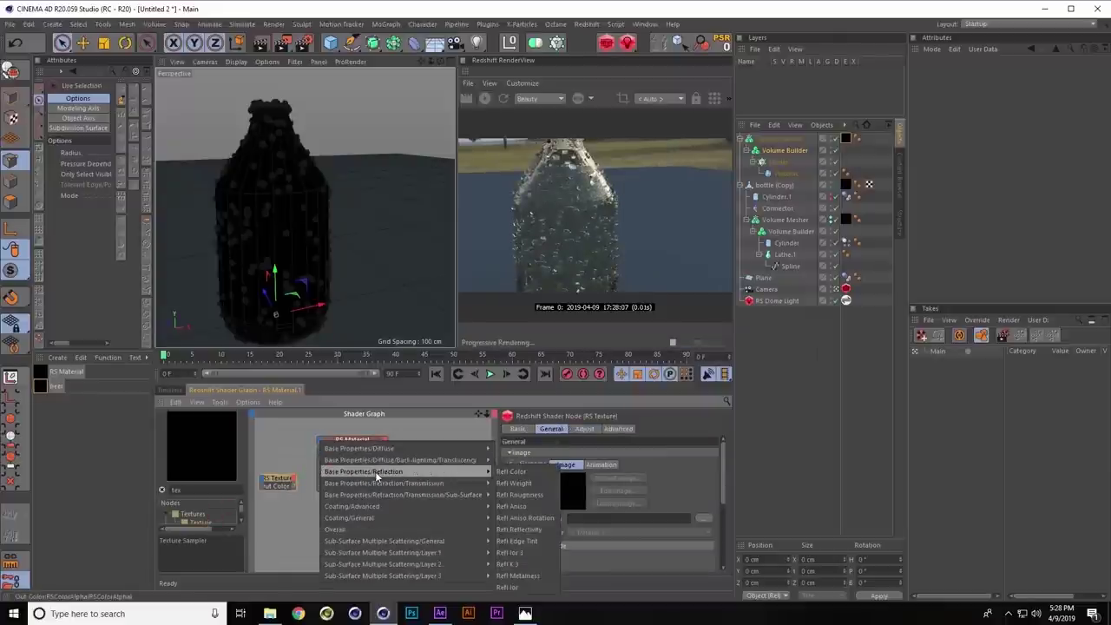
{"action": "left_click", "coordinate": [526, 494]}
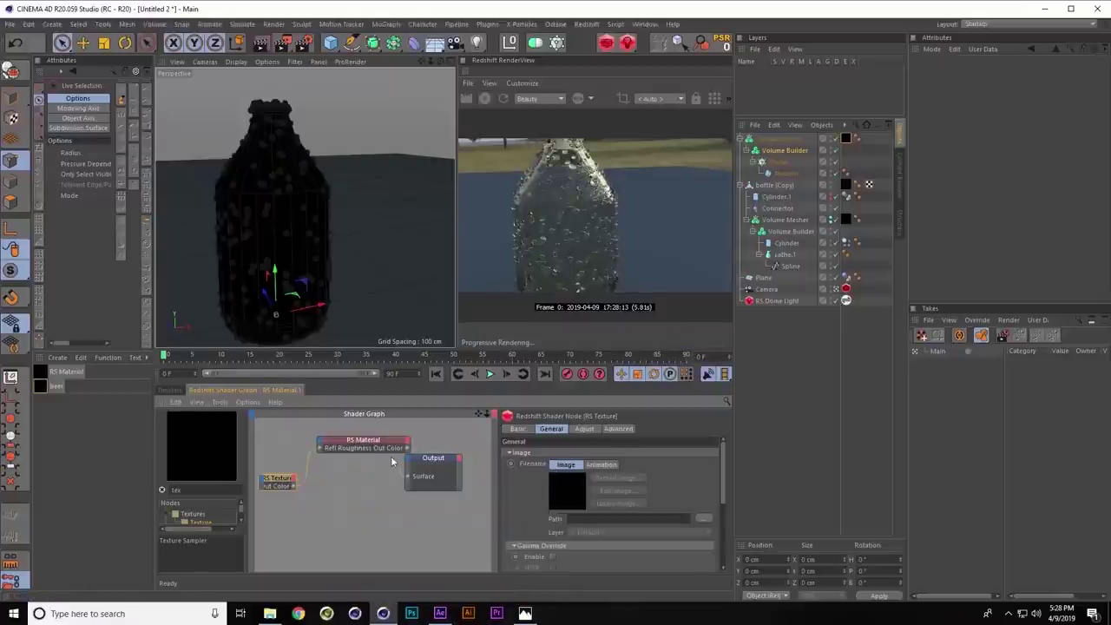
{"action": "left_click_drag", "start_coordinate": [431, 463], "coordinate": [441, 457]}
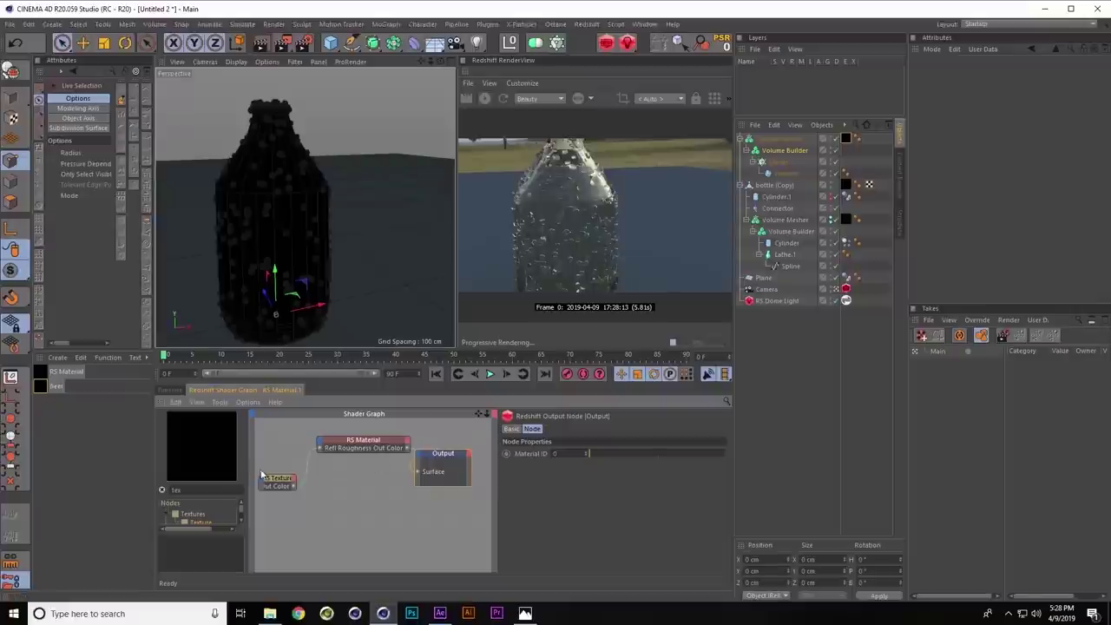
{"action": "left_click_drag", "start_coordinate": [273, 480], "coordinate": [279, 453]}
Find the C4D Shader node with the search term c4d, add it to the graph, and connect it to the RS Texture's Tex 0 input
{"action": "left_click", "coordinate": [161, 489]}
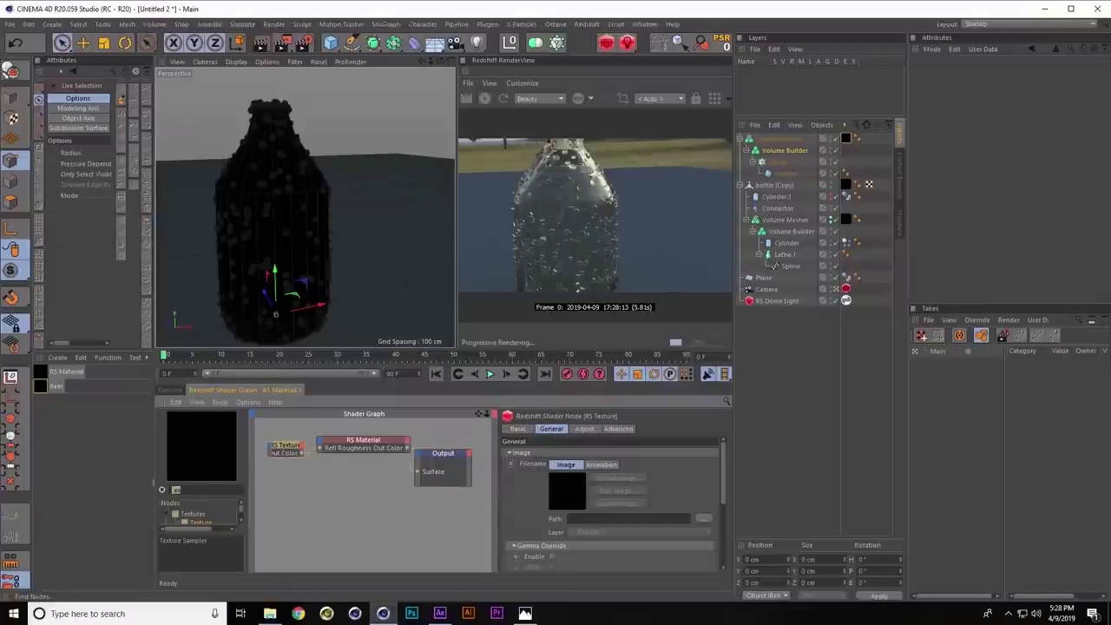
{"action": "type", "text": "c4d"}
{"action": "left_click_drag", "start_coordinate": [198, 526], "coordinate": [171, 515]}
{"action": "left_click_drag", "start_coordinate": [320, 511], "coordinate": [245, 511]}
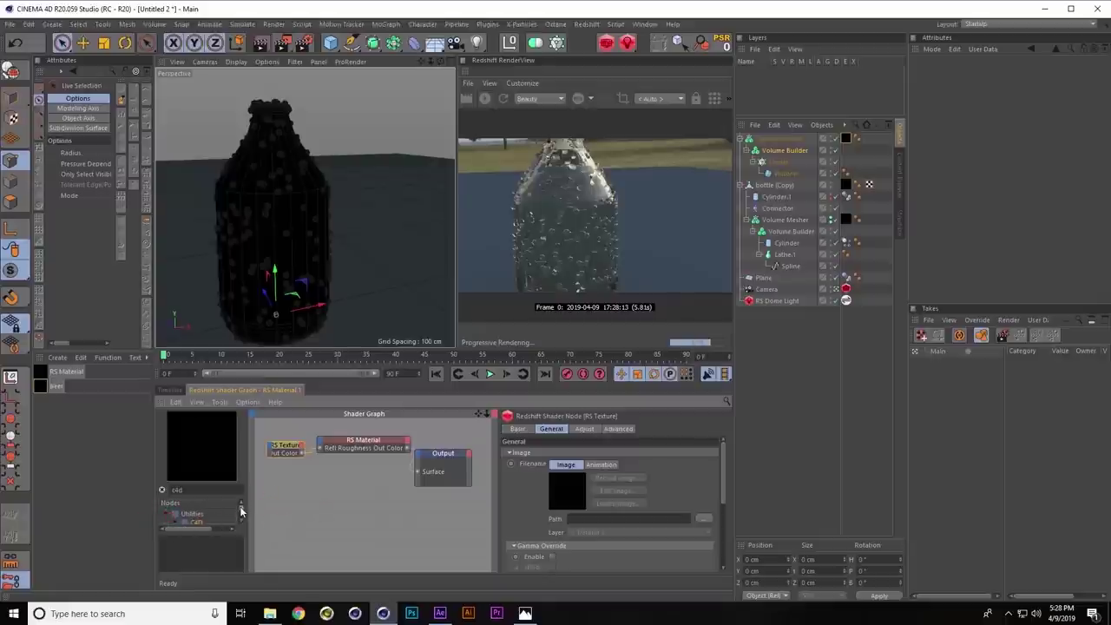
{"action": "scroll", "coordinate": [236, 511], "scroll_direction": "down", "scroll_amount": 3}
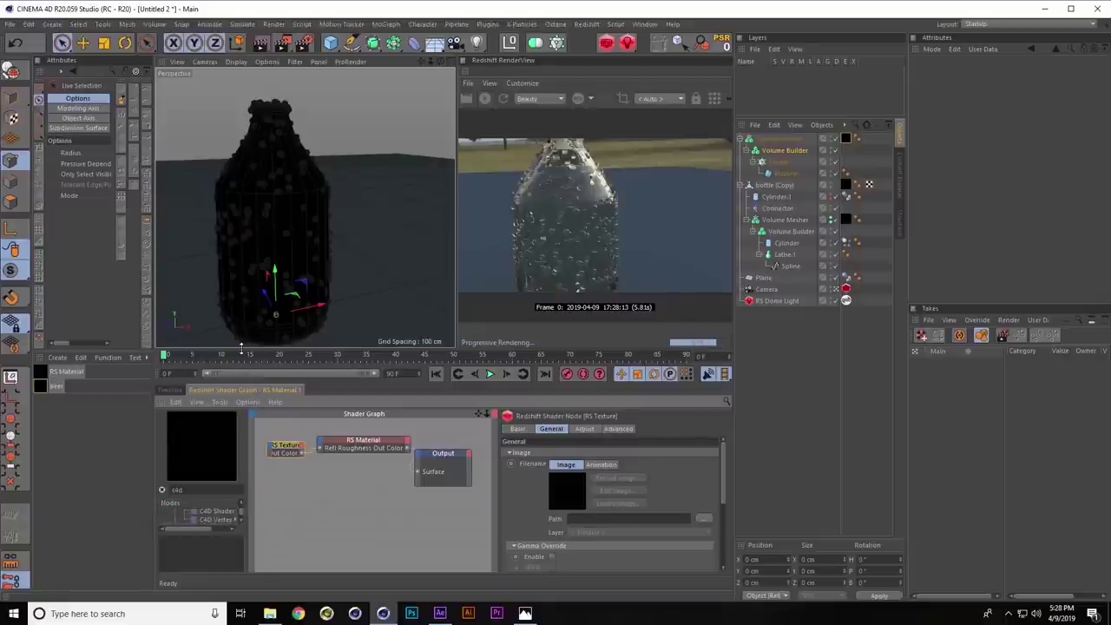
{"action": "left_click_drag", "start_coordinate": [241, 346], "coordinate": [242, 280]}
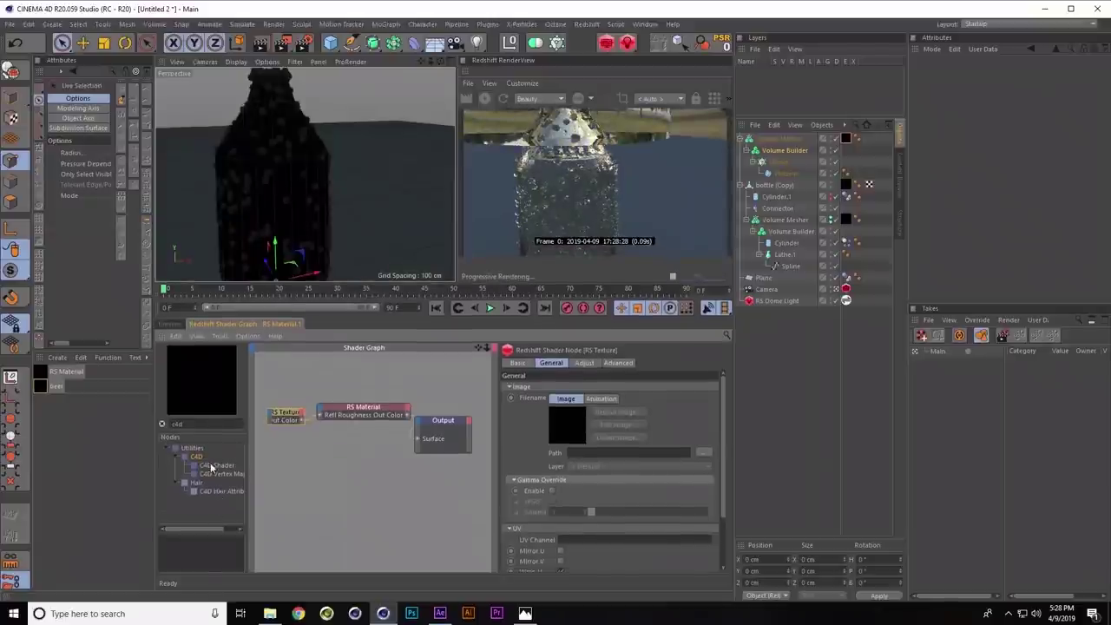
{"action": "left_click_drag", "start_coordinate": [215, 466], "coordinate": [269, 415]}
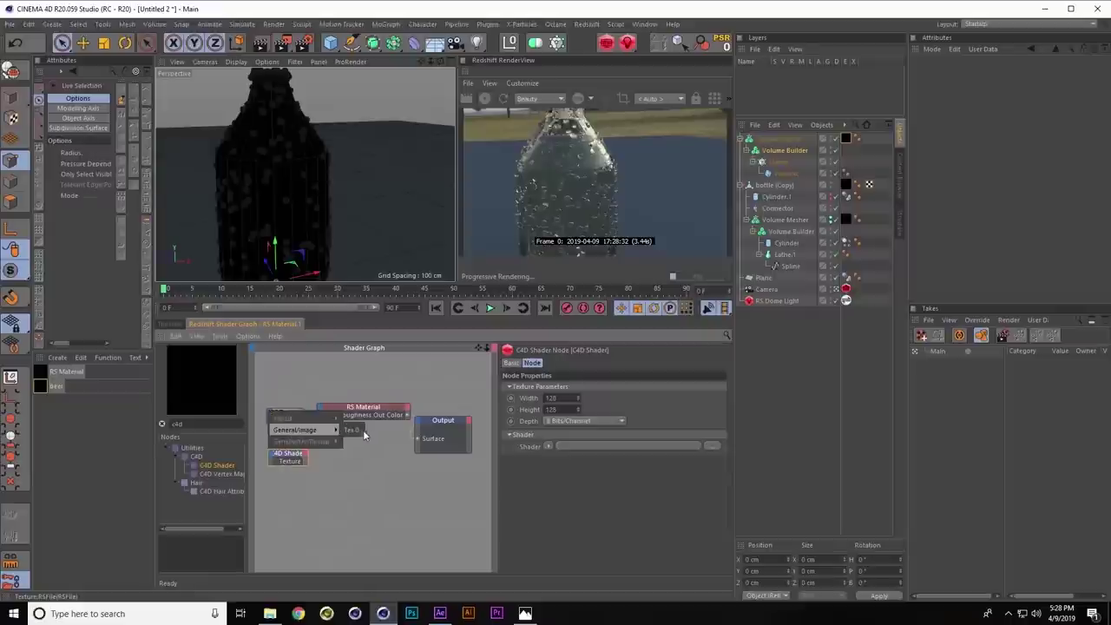
{"action": "left_click", "coordinate": [352, 429]}
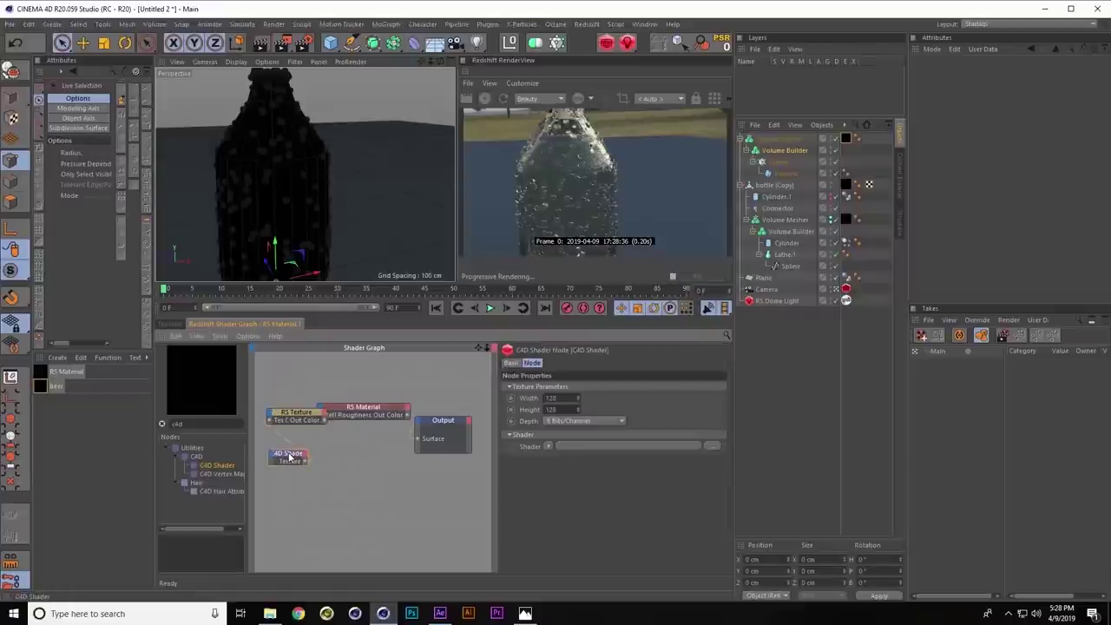
Load a Noise shader into the C4D Shader node
{"action": "left_click_drag", "start_coordinate": [294, 462], "coordinate": [286, 462]}
{"action": "left_click", "coordinate": [548, 446]}
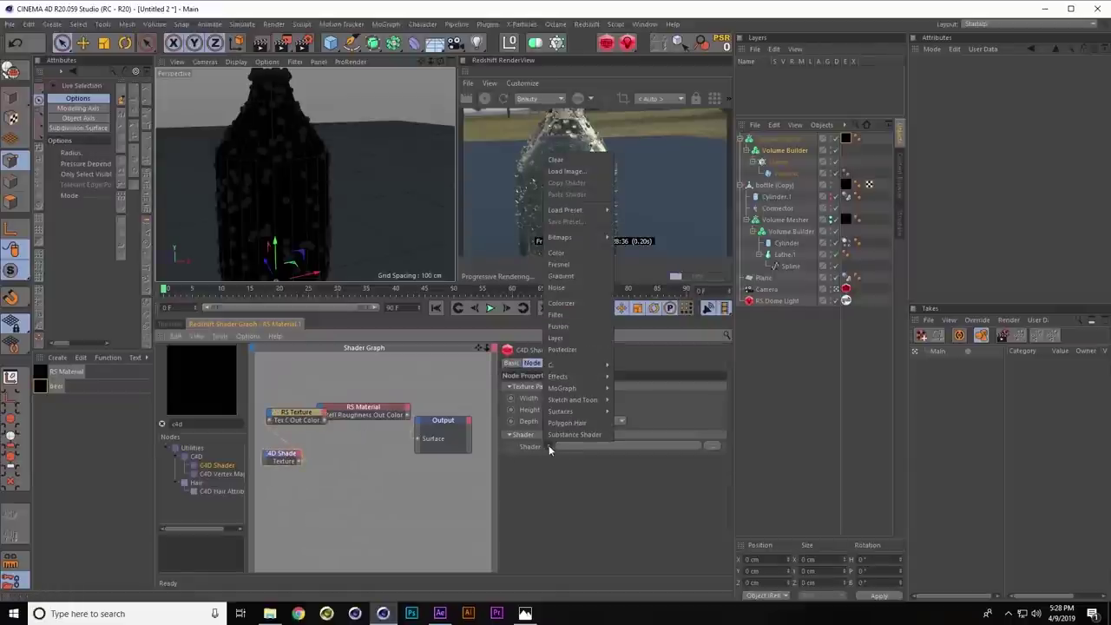
{"action": "left_click", "coordinate": [556, 288]}
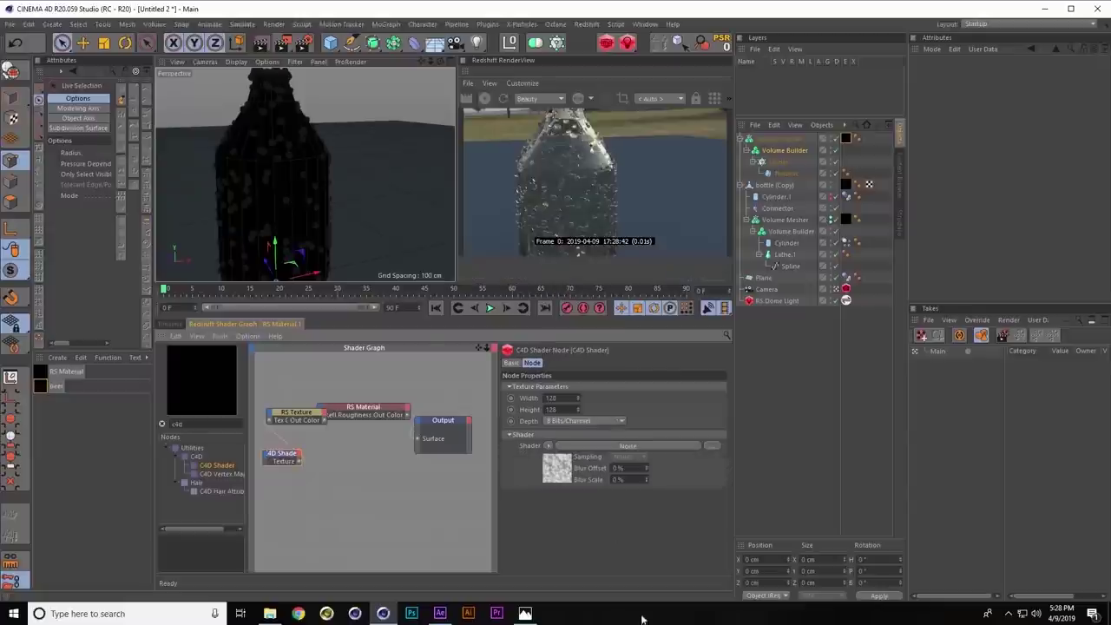
Set the Noise shader's Global Scale to 5% and raise its Low Clip to 23%
{"action": "left_click", "coordinate": [564, 471]}
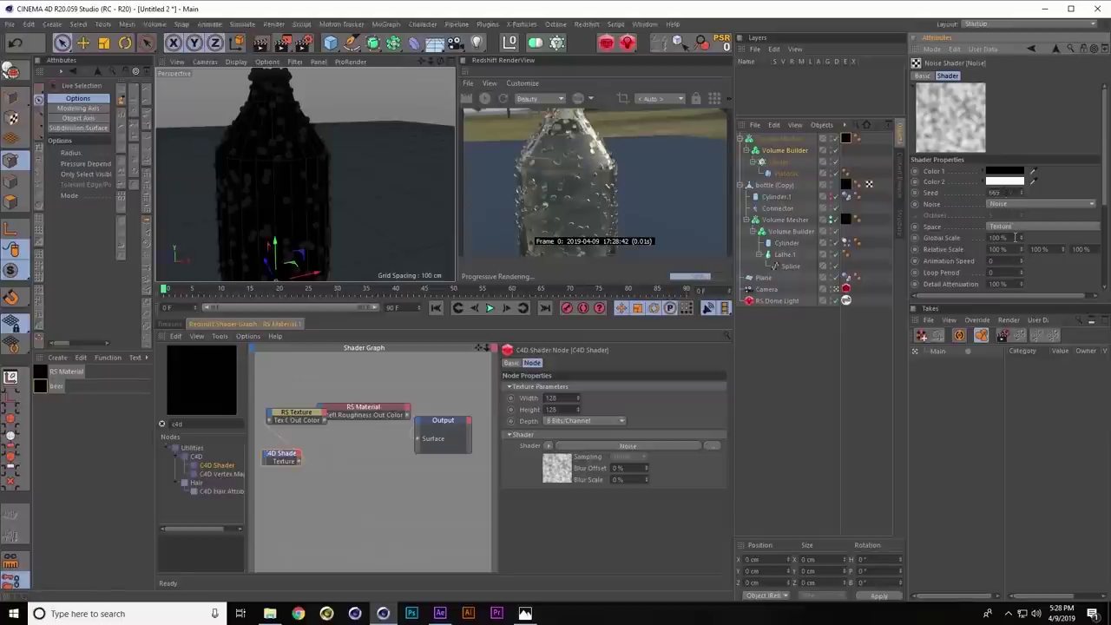
{"action": "type", "text": "5"}
{"action": "key", "text": "Return"}
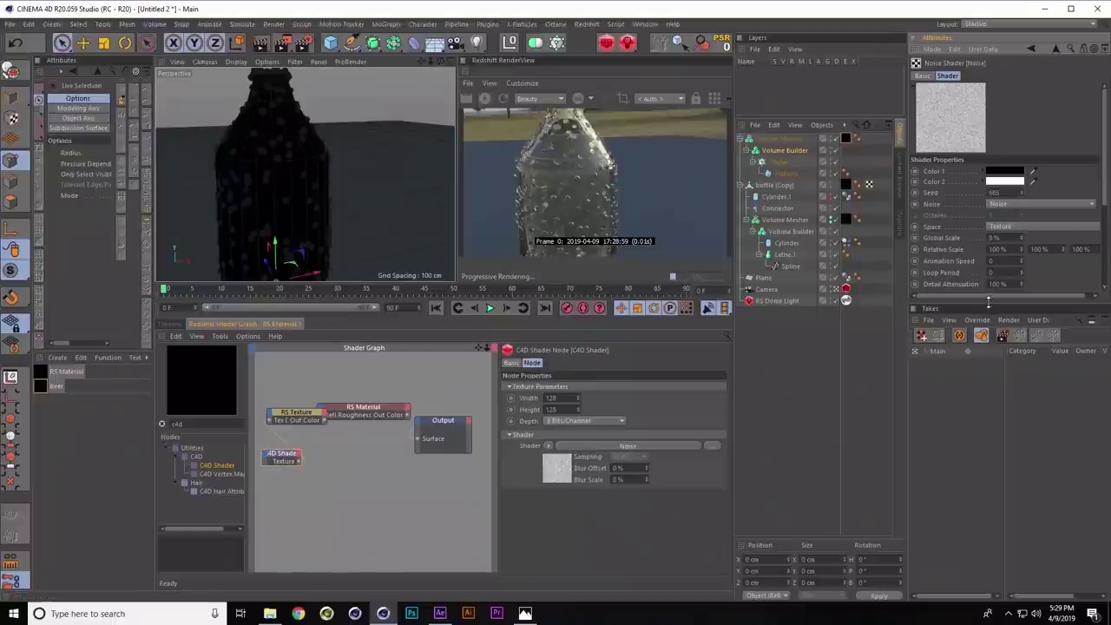
{"action": "left_click_drag", "start_coordinate": [976, 304], "coordinate": [974, 424]}
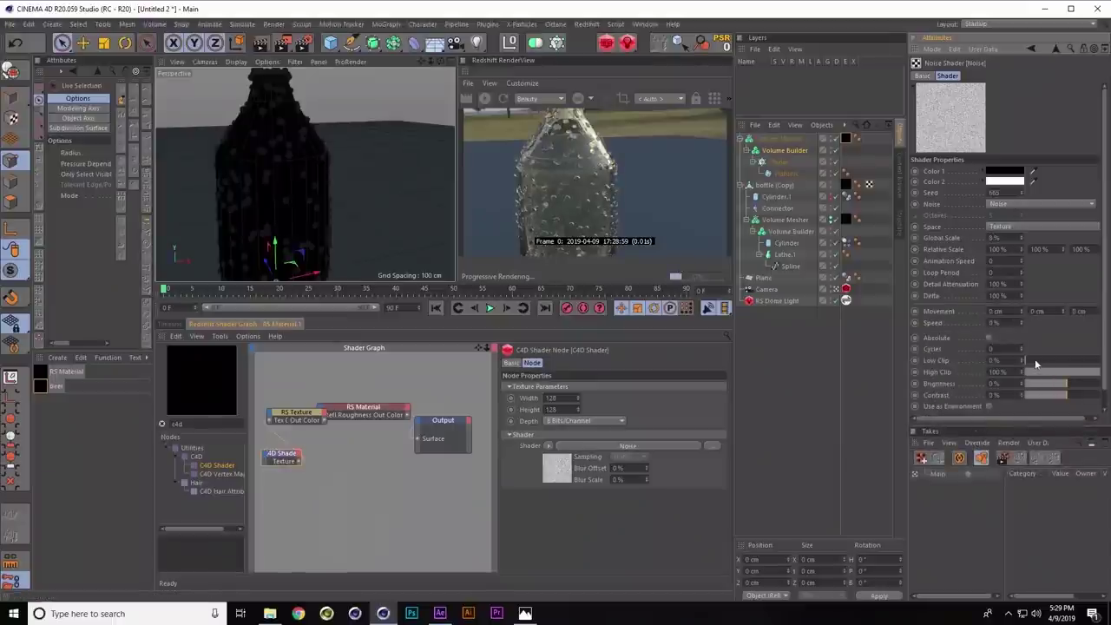
{"action": "mouse_move", "coordinate": [1045, 363]}
{"action": "left_mouse_down"}
{"action": "mouse_move", "coordinate": [1060, 359]}
{"action": "mouse_move", "coordinate": [1044, 355]}
{"action": "left_mouse_up"}
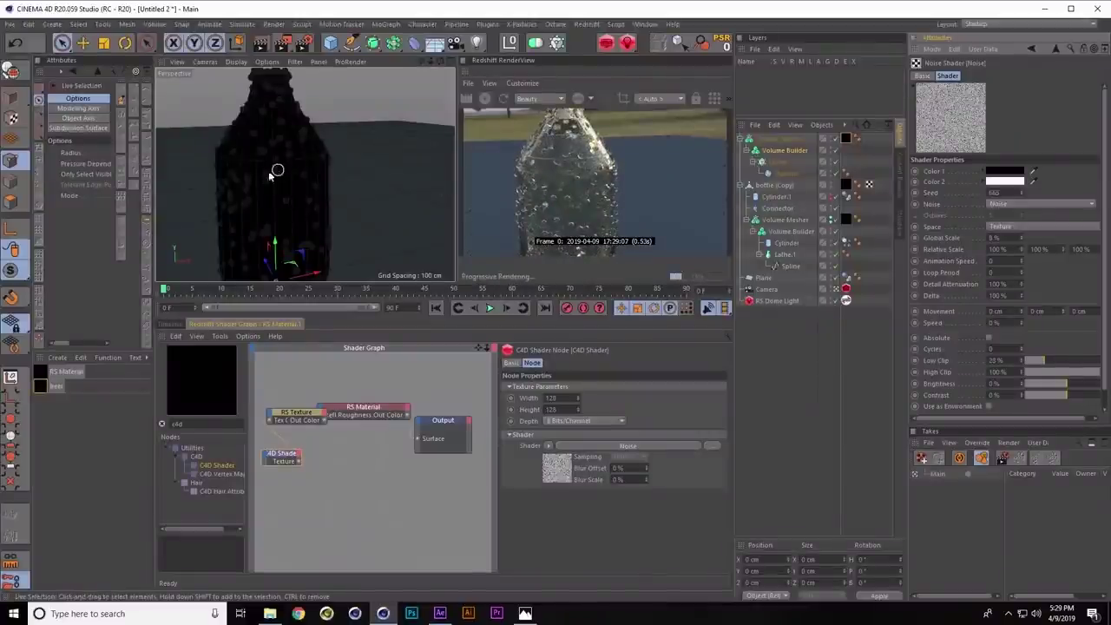
Inspect the bottle's glass and droplets in the render, both up close and from farther away
{"action": "scroll", "coordinate": [250, 173], "scroll_direction": "up", "scroll_amount": 3}
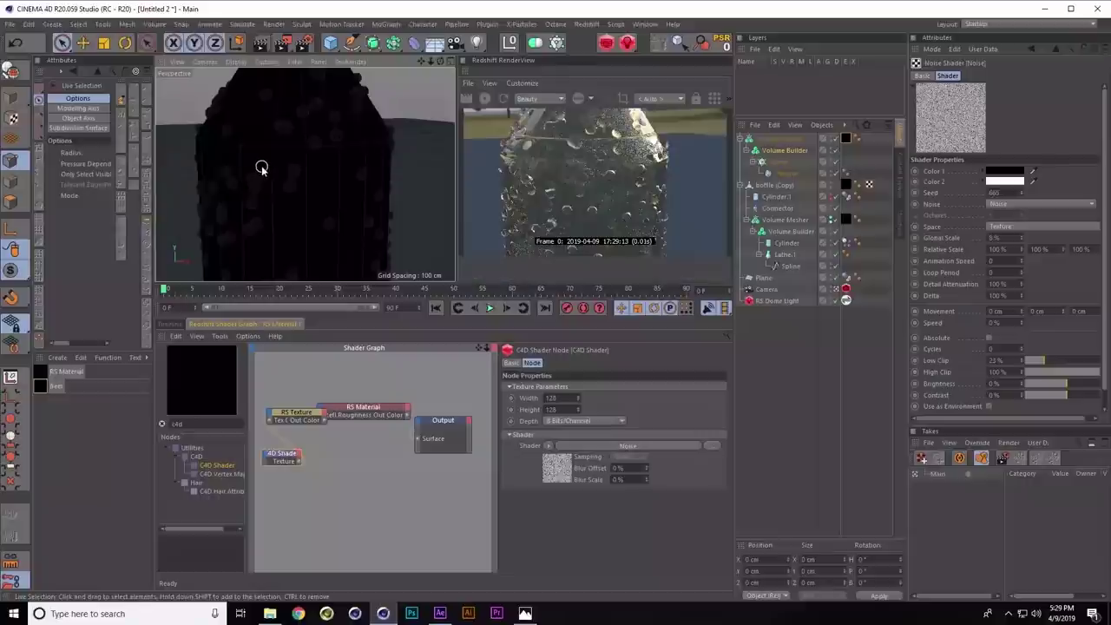
{"action": "scroll", "coordinate": [260, 166], "scroll_direction": "down", "scroll_amount": 2}
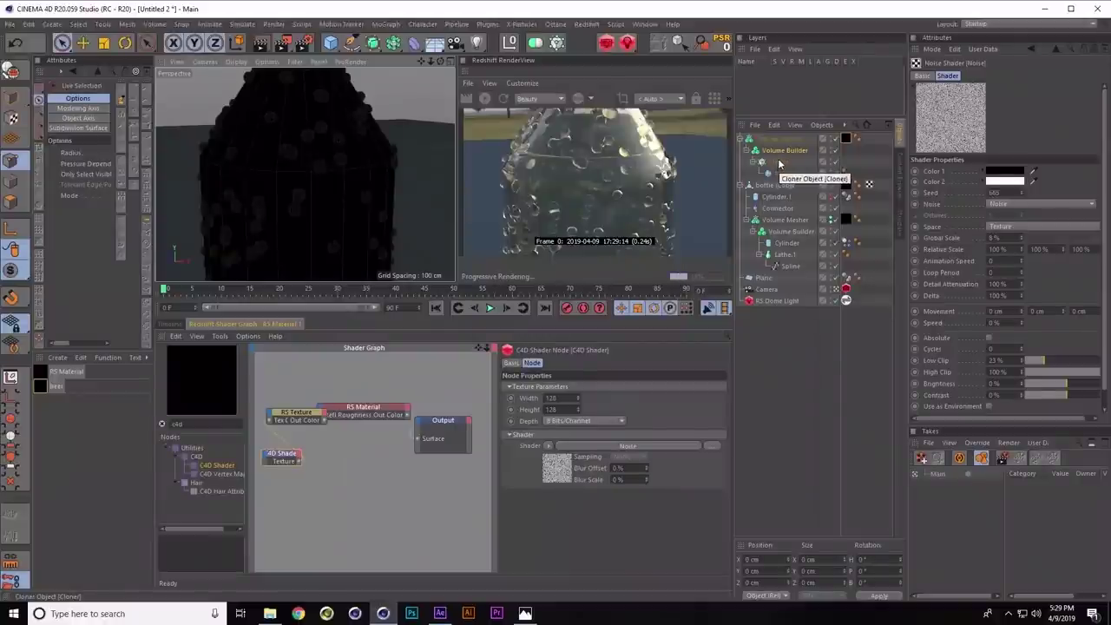
{"action": "scroll", "coordinate": [290, 164], "scroll_direction": "down", "scroll_amount": 4}
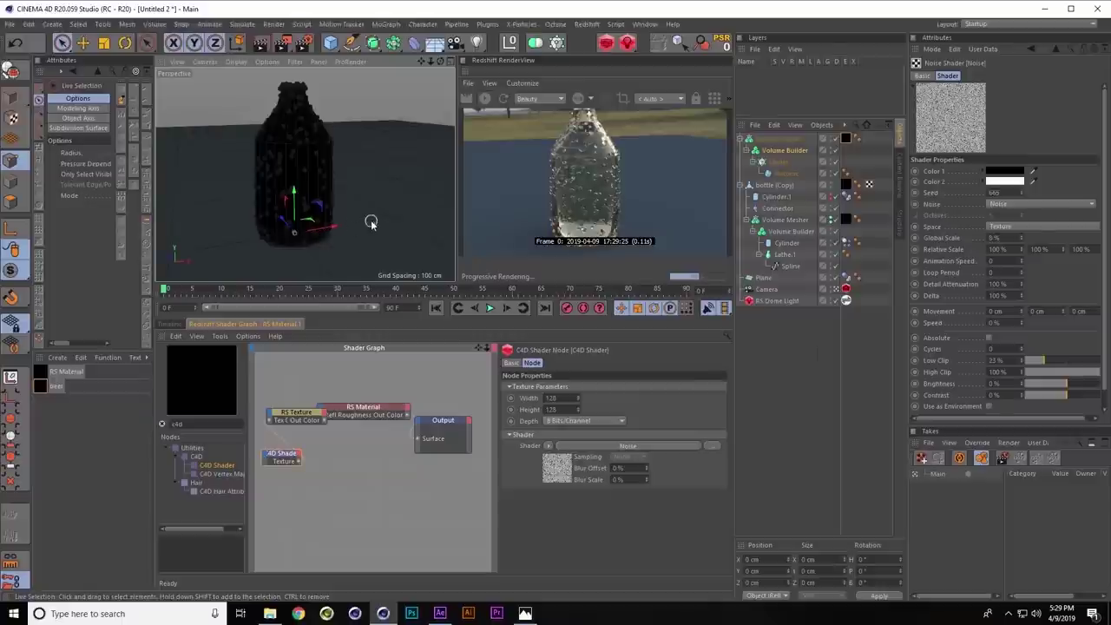
{"action": "left_click_drag", "start_coordinate": [308, 196], "coordinate": [311, 193], "text": "alt"}
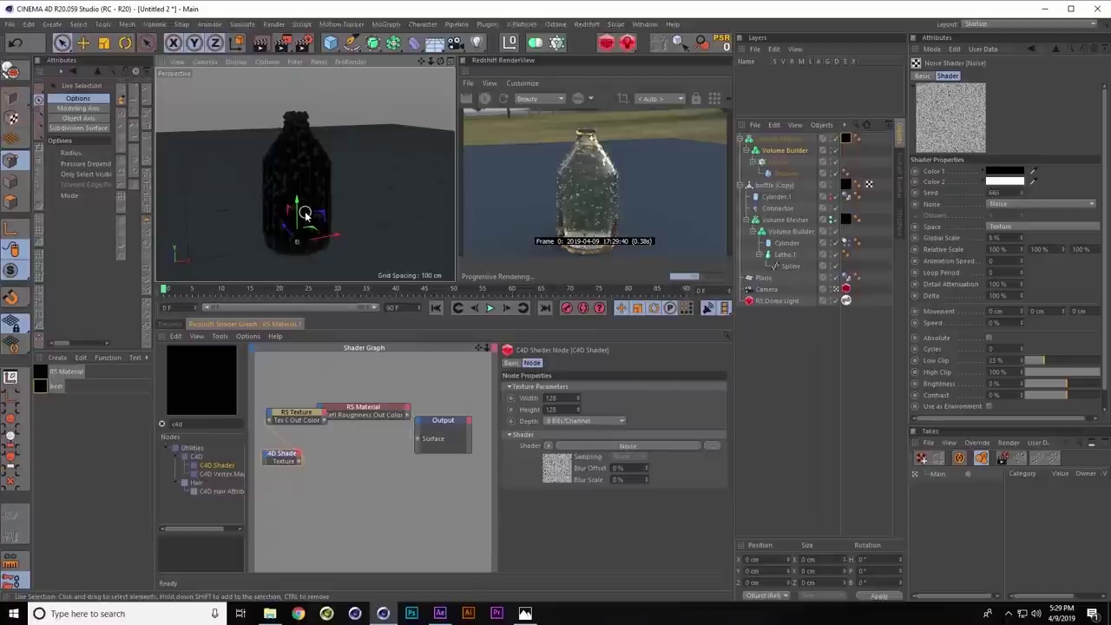
Switch to File Explorer, play the Making Sakitumi-output-18 video full screen in Movies & TV, and lower its volume to about 24
{"action": "key", "text": "alt+Tab"}
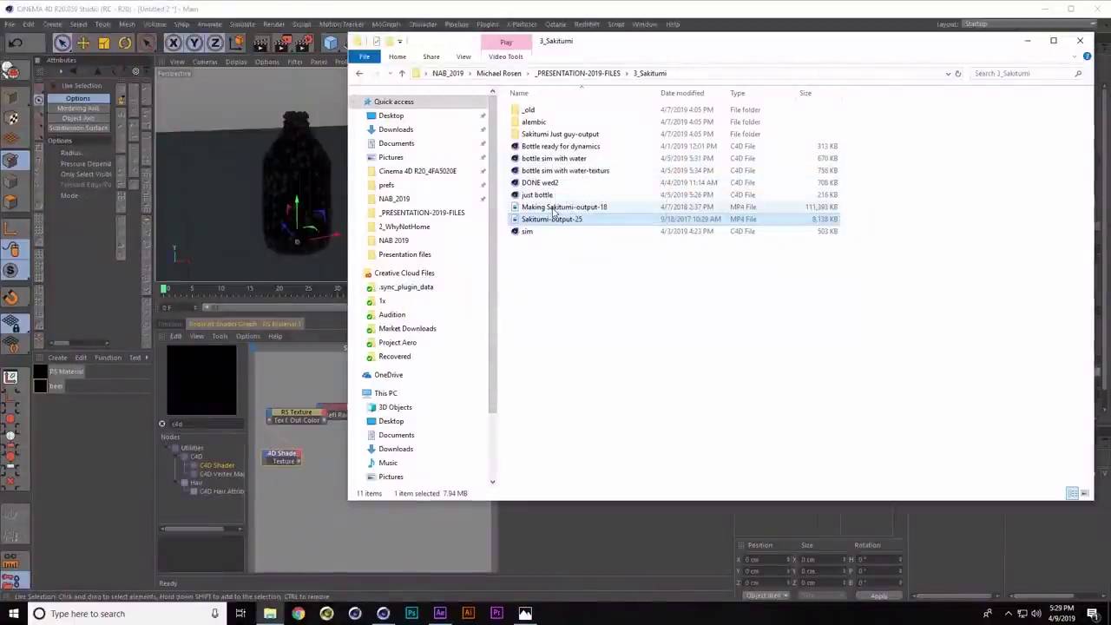
{"action": "double_click", "coordinate": [553, 208]}
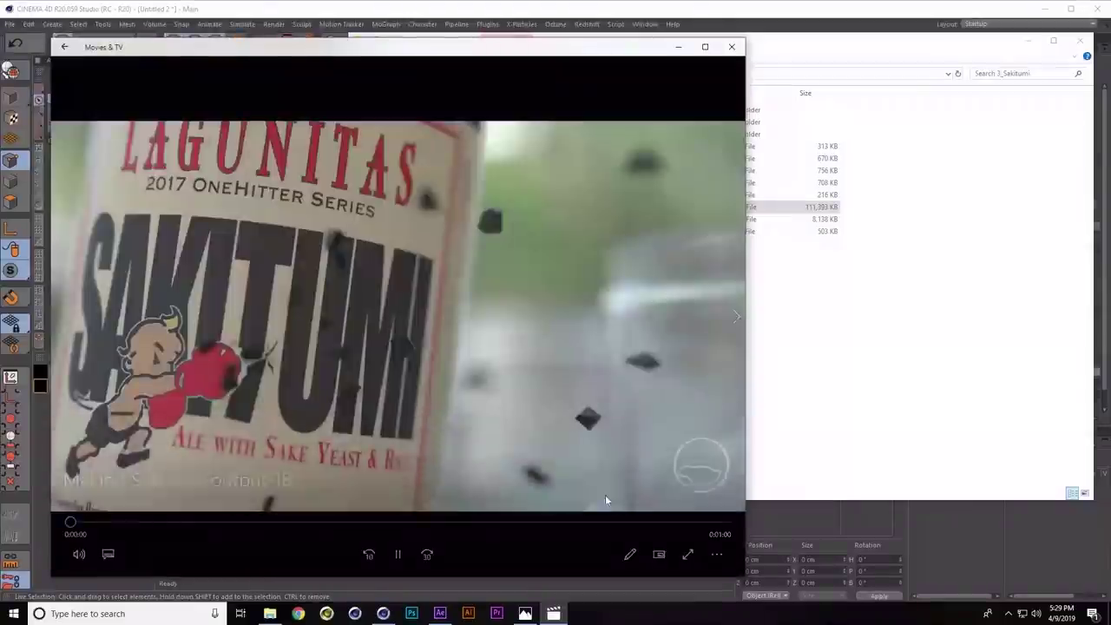
{"action": "left_click", "coordinate": [687, 554]}
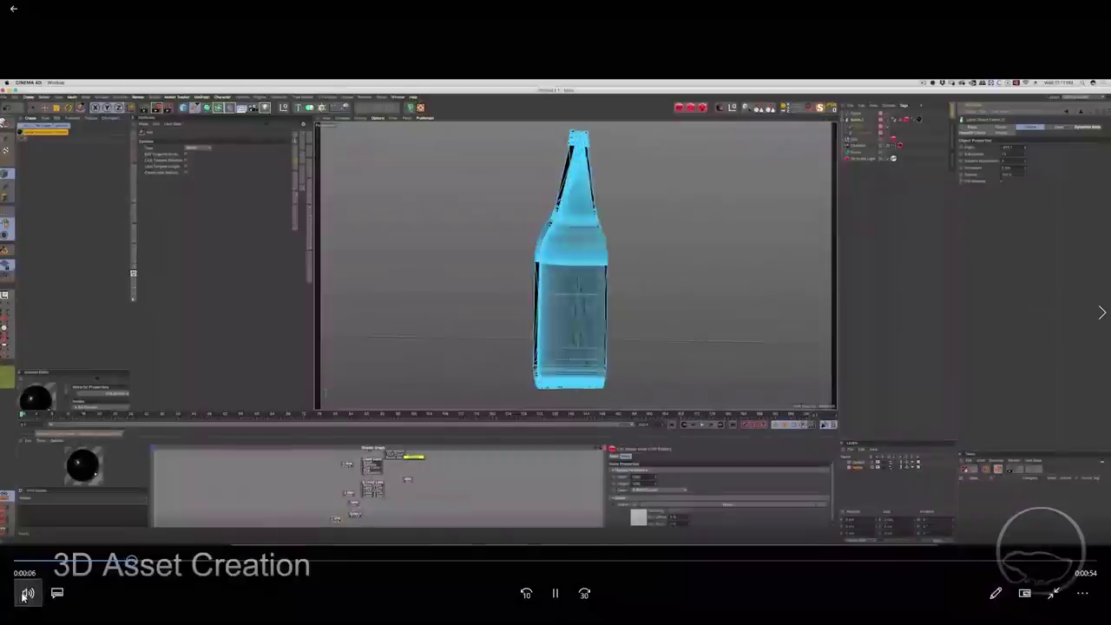
{"action": "left_click", "coordinate": [27, 593]}
{"action": "left_click", "coordinate": [87, 553]}
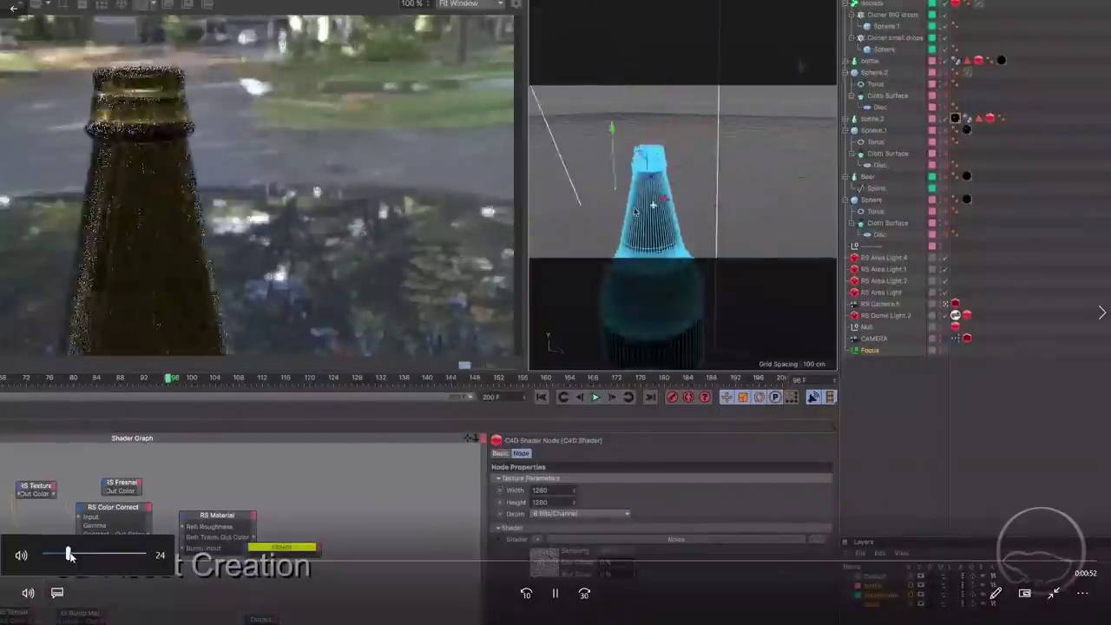